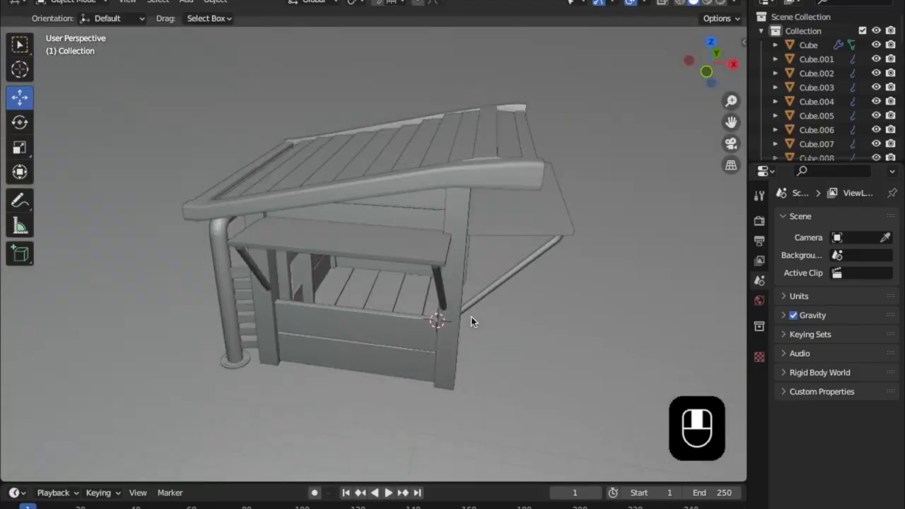
- Examine the wooden hut model from several angles, including its awnings, half walls and drainpipe
scroll(360, 308, "up", 5)
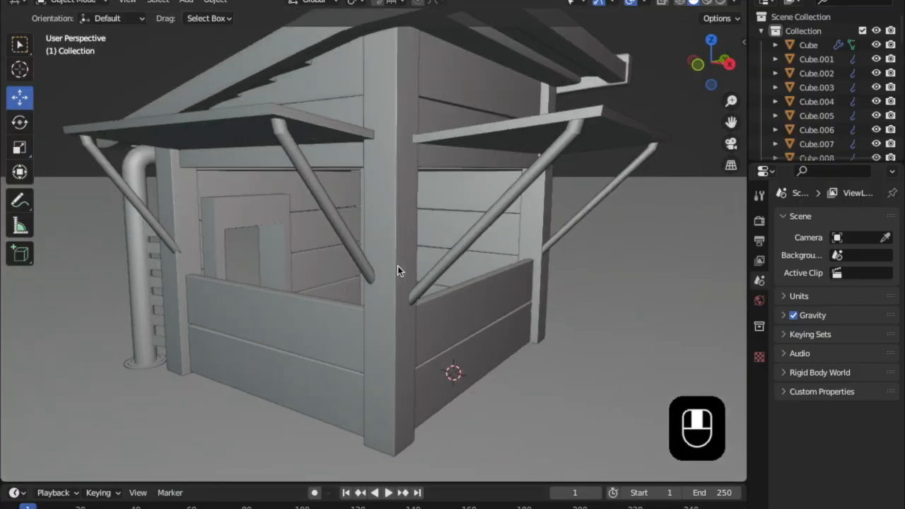
scroll(397, 300, "down", 1)
middle_click_drag(398, 300, 375, 263)
scroll(367, 300, "up", 3)
scroll(245, 280, "down", 5)
middle_click_drag(245, 281, 520, 175)
scroll(313, 259, "up", 6)
middle_click_drag(425, 180, 422, 205)
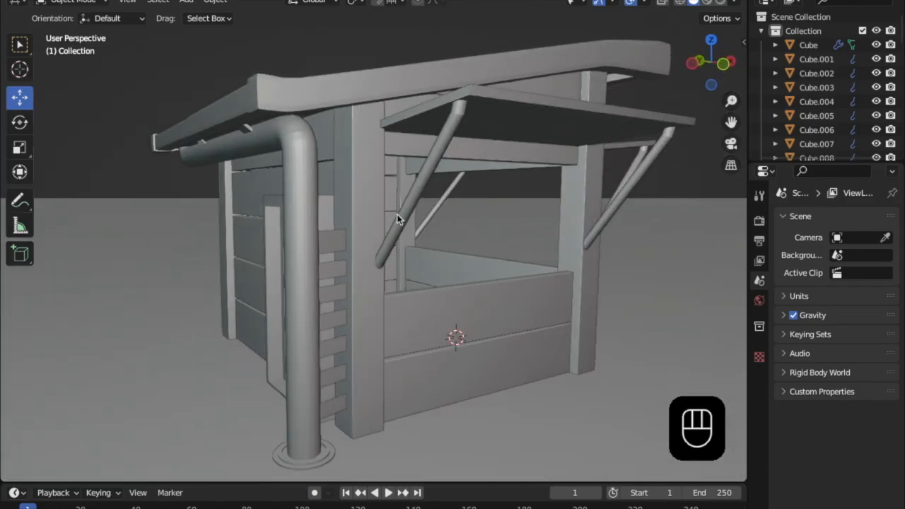
- Apply smooth shading to the drainpipe that runs along the roof edge
middle_click_drag(312, 402, 337, 274)
left_click(432, 144)
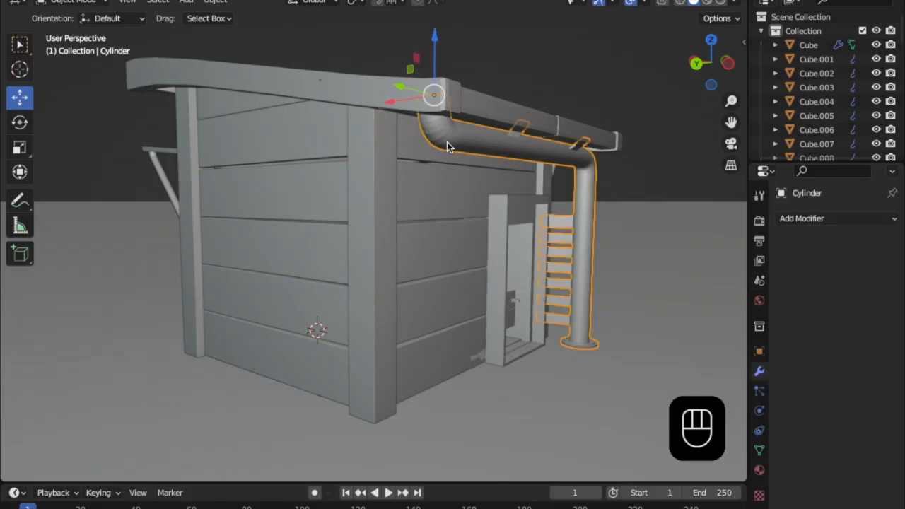
right_click(447, 143)
left_click(390, 144)
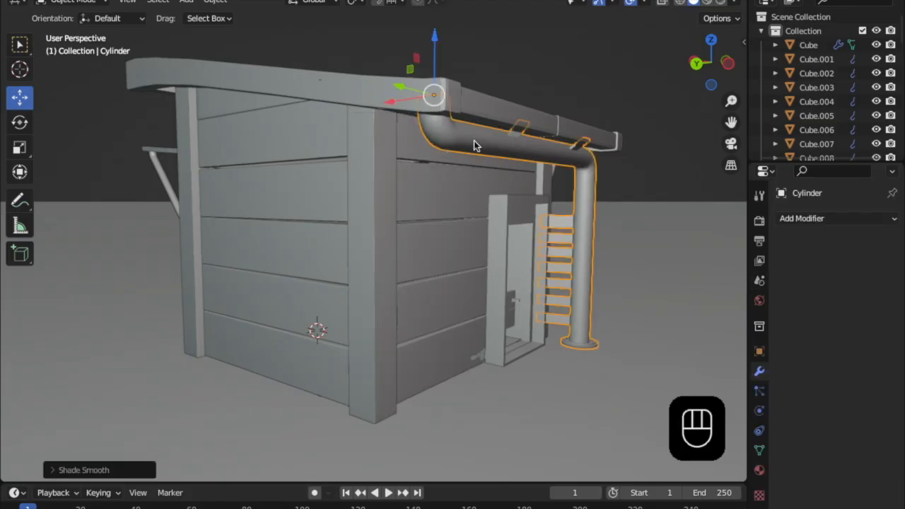
middle_click_drag(546, 239, 400, 152)
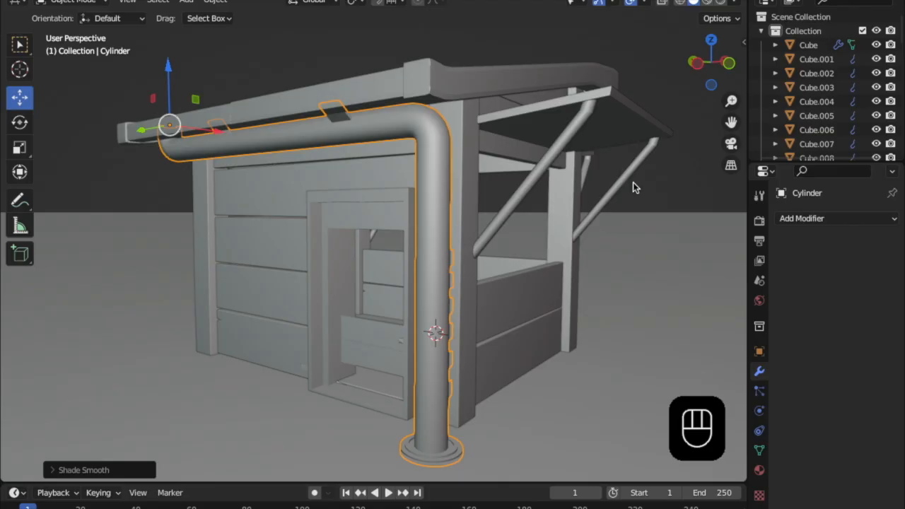
- Apply Shade Auto Smooth to all objects of the hut and clear the selection
middle_click_drag(666, 189, 485, 252)
key("a")
scroll(417, 276, "down", 2)
right_click(427, 303)
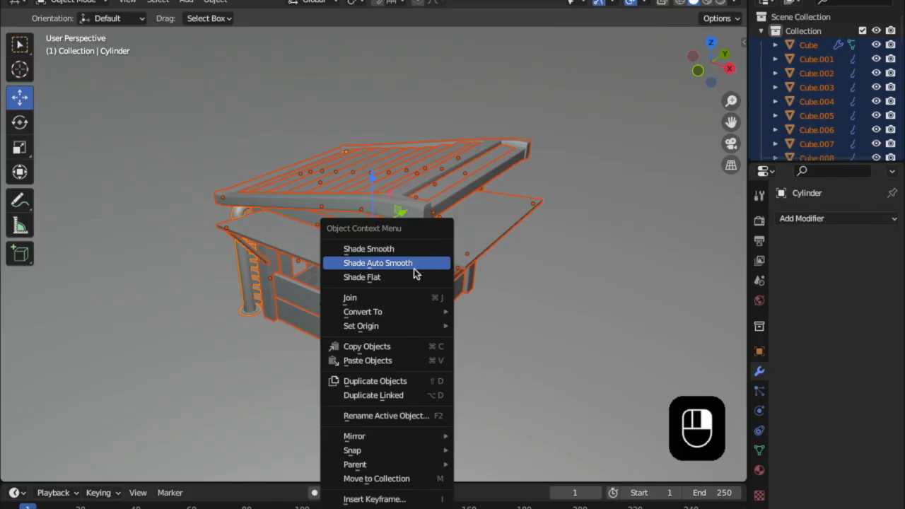
left_click(414, 270)
middle_click_drag(444, 280, 440, 276)
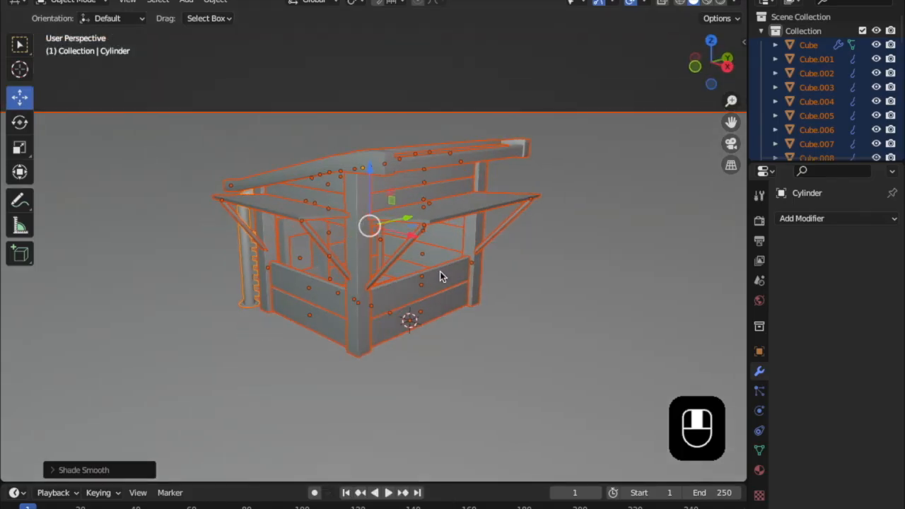
left_click(554, 101)
- Examine the shading on the hut's posts, planks, awnings and roof from all sides
scroll(478, 309, "up", 4)
middle_click_drag(478, 308, 397, 272)
scroll(457, 309, "up", 3)
scroll(469, 310, "down", 5)
scroll(430, 283, "up", 3)
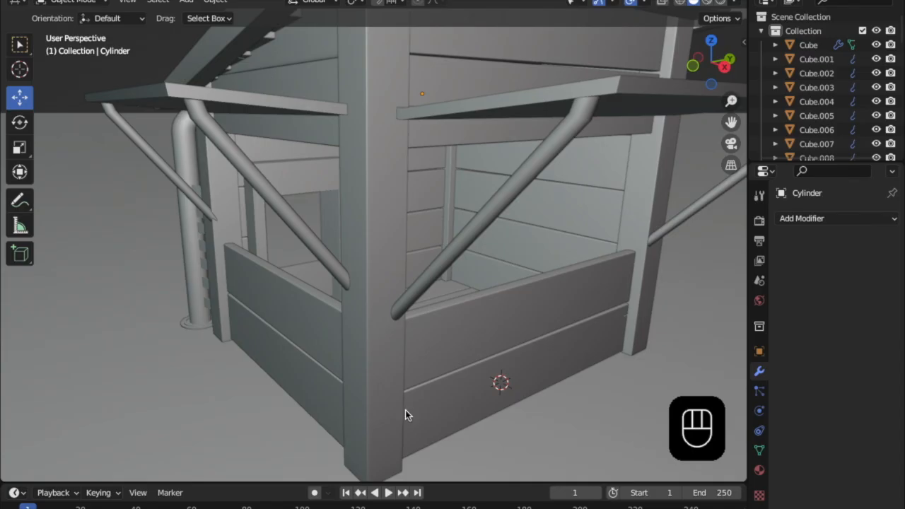
scroll(384, 275, "down", 5)
mouse_move(372, 283)
middle_mouse_down()
mouse_move(350, 271)
mouse_move(360, 258)
mouse_move(367, 266)
middle_mouse_up()
scroll(369, 263, "up", 2)
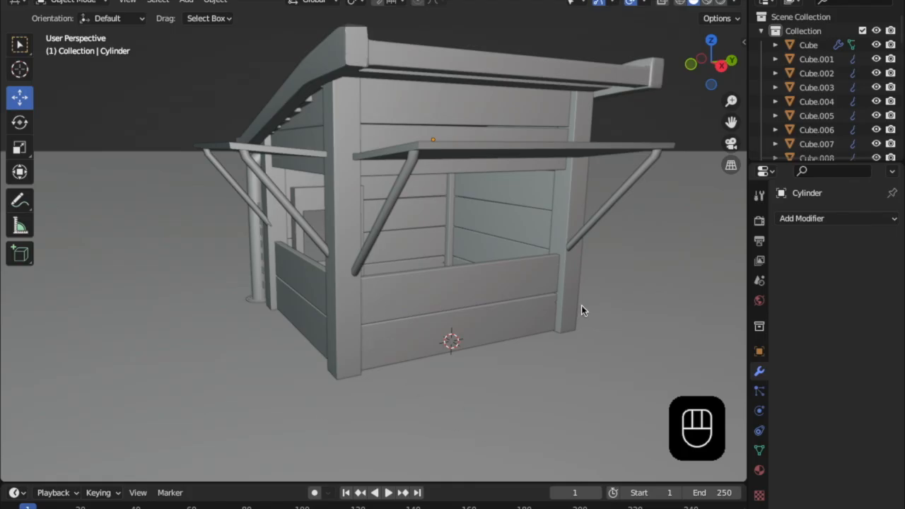
middle_click_drag(552, 318, 523, 325)
middle_click_drag(363, 366, 491, 354)
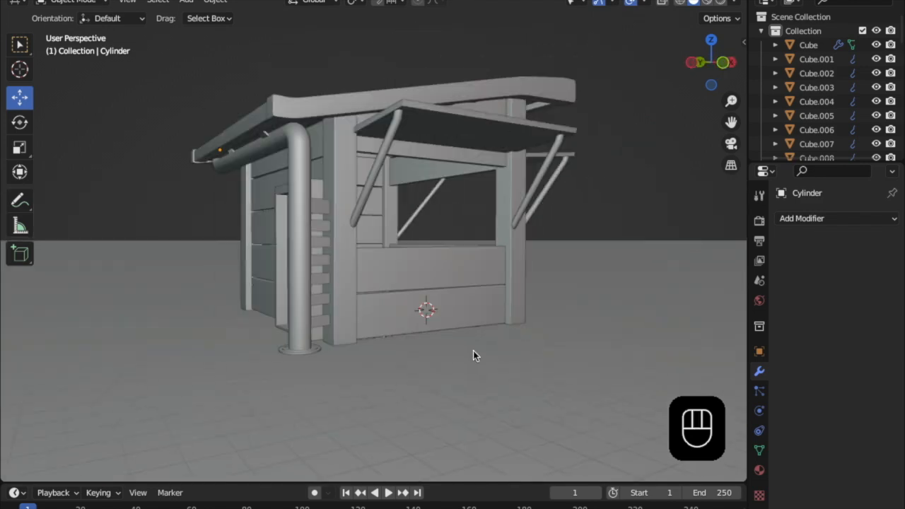
middle_click_drag(468, 310, 289, 370)
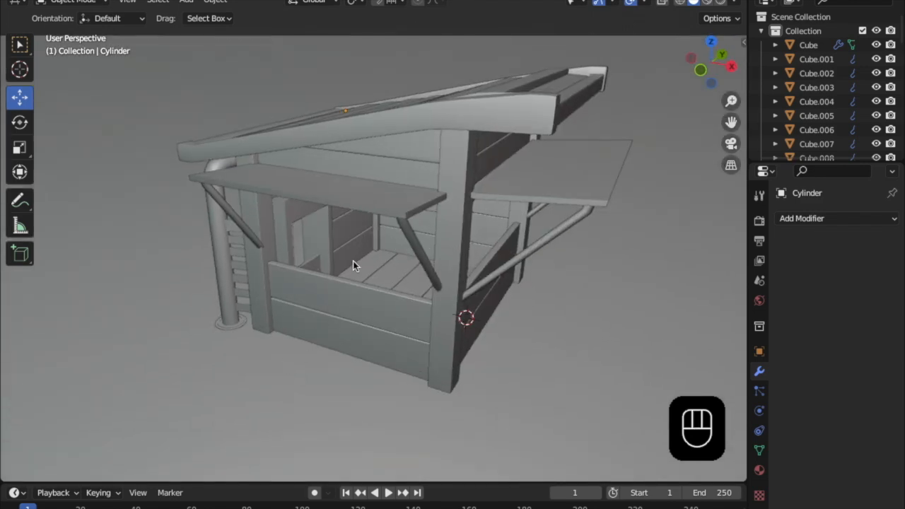
mouse_move(371, 246)
middle_mouse_down()
mouse_move(360, 290)
mouse_move(236, 297)
mouse_move(377, 262)
middle_mouse_up()
middle_click_drag(374, 337, 453, 355)
middle_click_drag(504, 268, 382, 318)
middle_click_drag(280, 327, 355, 346)
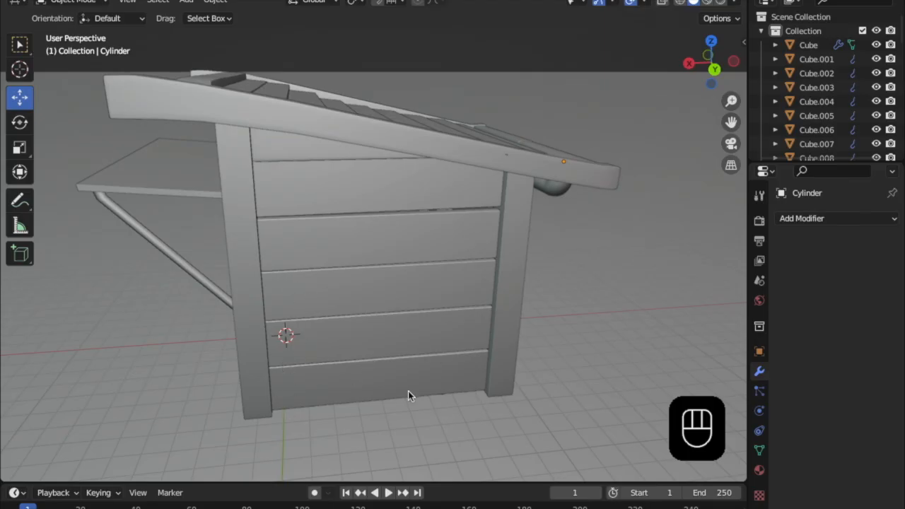
middle_click_drag(405, 359, 495, 302)
middle_click_drag(332, 247, 444, 269)
scroll(444, 269, "up", 3)
- Add a cube mesh to the scene in front of the hut's open half walls
left_click(196, 2)
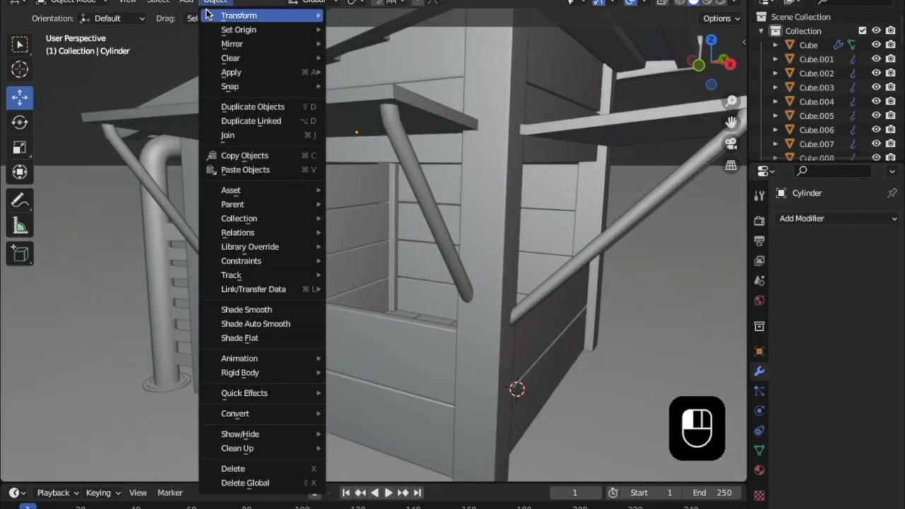
mouse_move(197, 17)
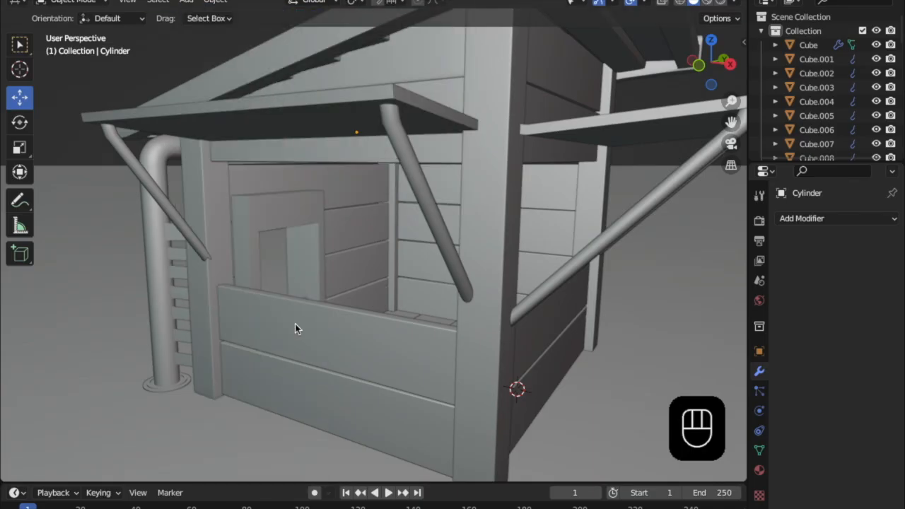
left_click(282, 312)
middle_click_drag(303, 327, 299, 330)
middle_click_drag(439, 370, 370, 295, "shift")
scroll(372, 289, "up", 1)
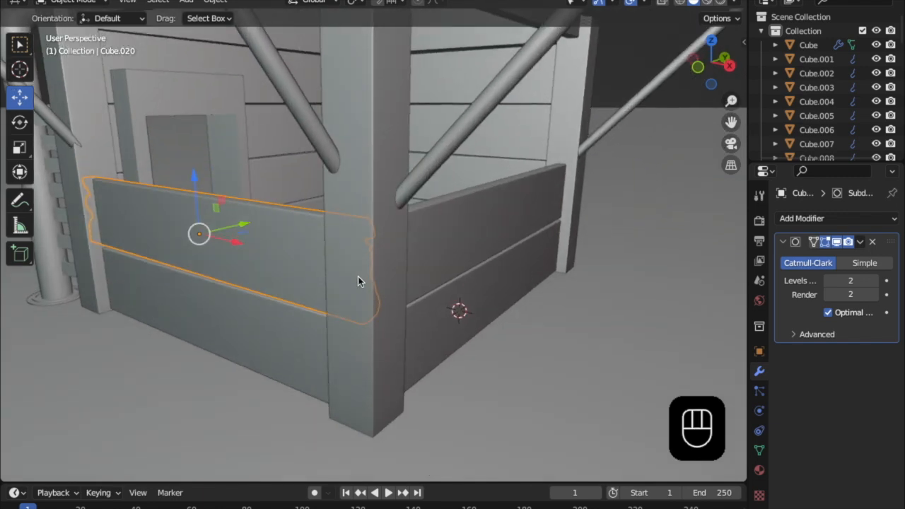
left_click(186, 3)
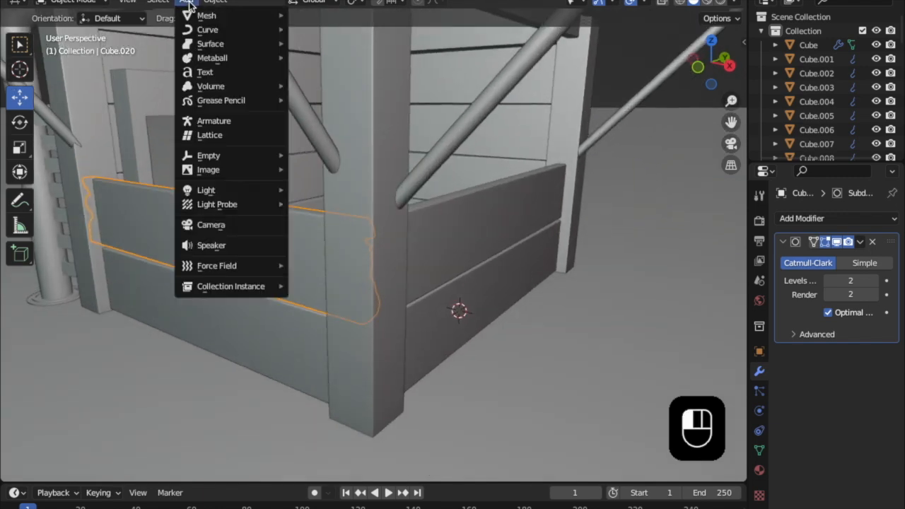
mouse_move(188, 10)
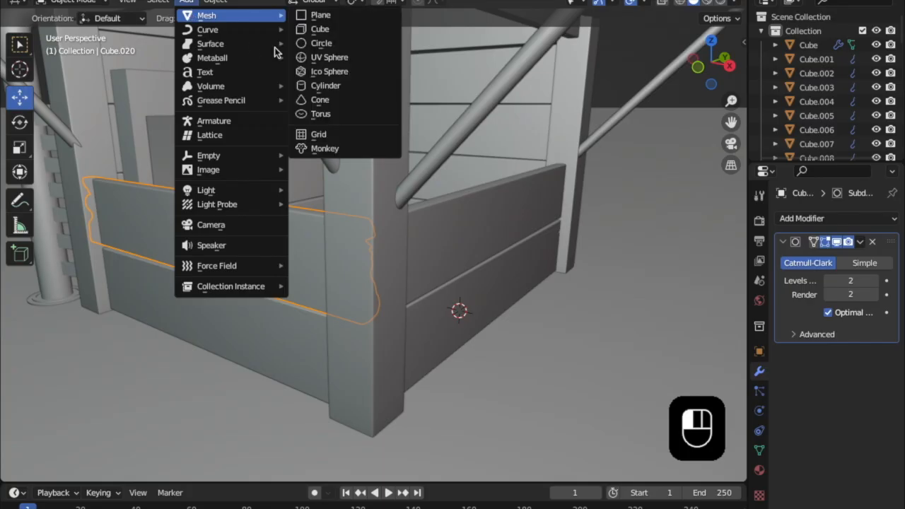
left_click(330, 34)
scroll(378, 360, "up", 1)
middle_click_drag(393, 341, 382, 356)
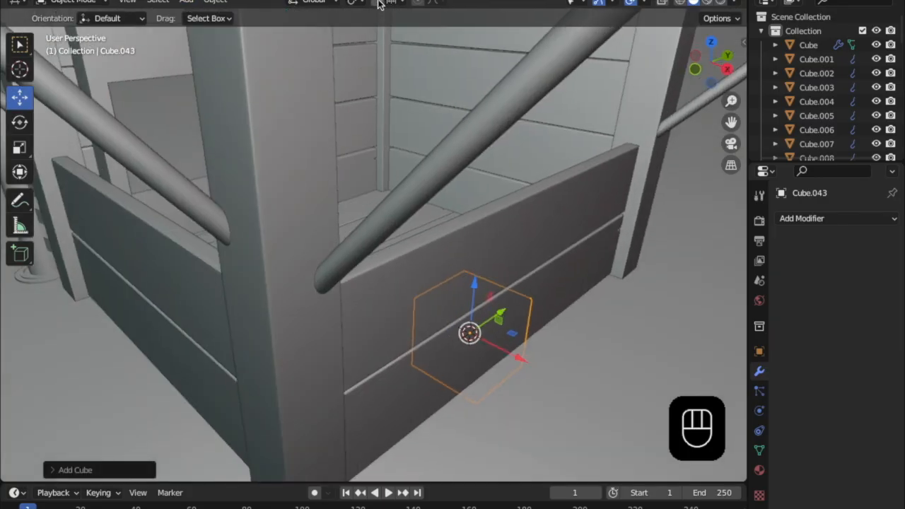
- Move the cube to the top of the half wall on the drainpipe side of the hut
scroll(469, 256, "down", 2)
left_click_drag(467, 290, 346, 355)
left_click_drag(339, 413, 268, 355)
middle_click_drag(268, 356, 311, 283)
left_click_drag(301, 242, 302, 99)
middle_click_drag(305, 141, 318, 208)
middle_click_drag(353, 236, 384, 295, "shift")
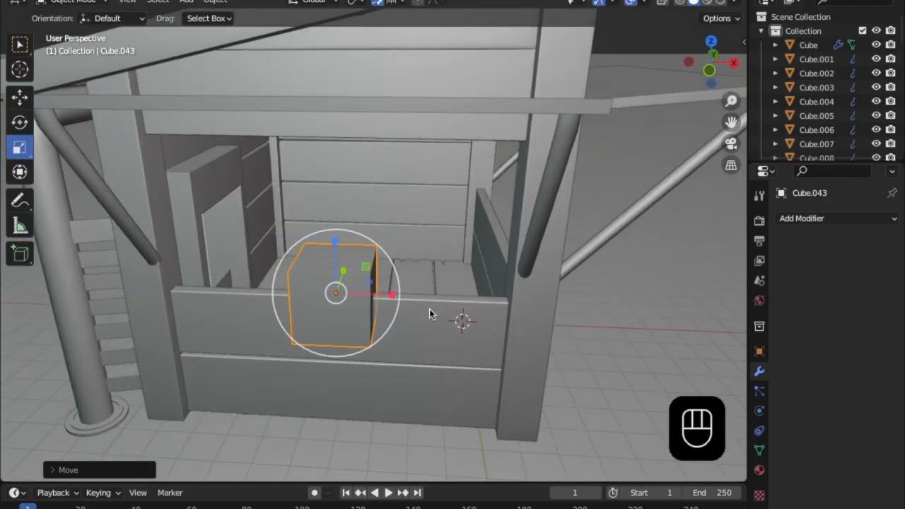
- Flatten the cube along Z and stretch it along X into a thin counter board spanning the opening
left_click_drag(333, 244, 335, 249)
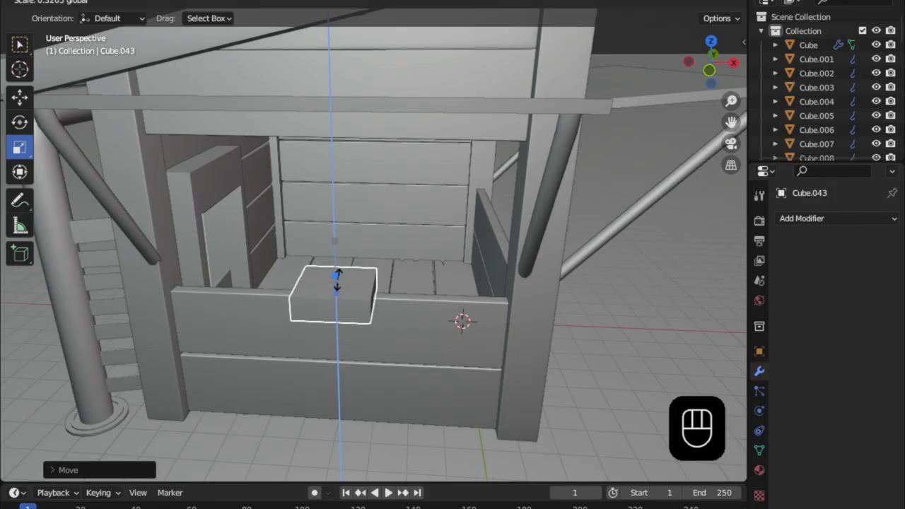
left_click_drag(339, 288, 337, 291)
mouse_move(337, 291)
middle_mouse_down()
mouse_move(343, 267)
mouse_move(335, 297)
middle_mouse_up()
left_click_drag(395, 305, 463, 322)
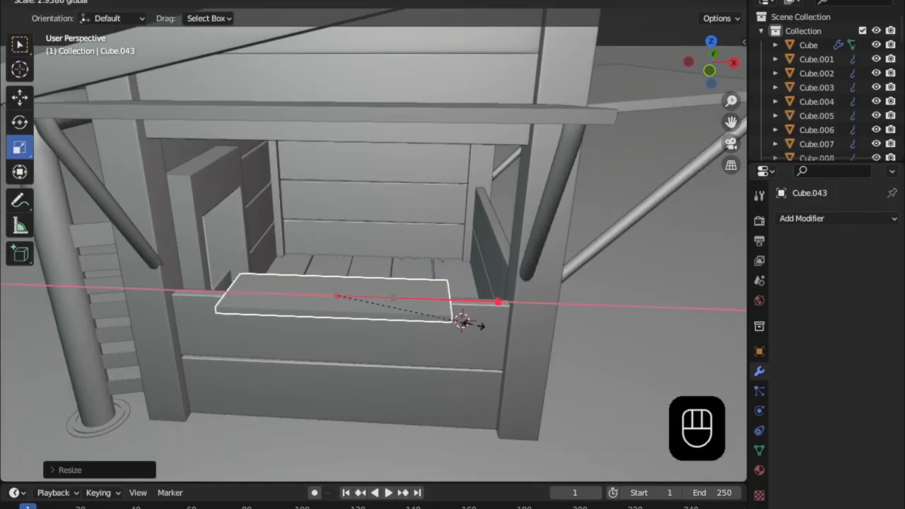
left_click(543, 342)
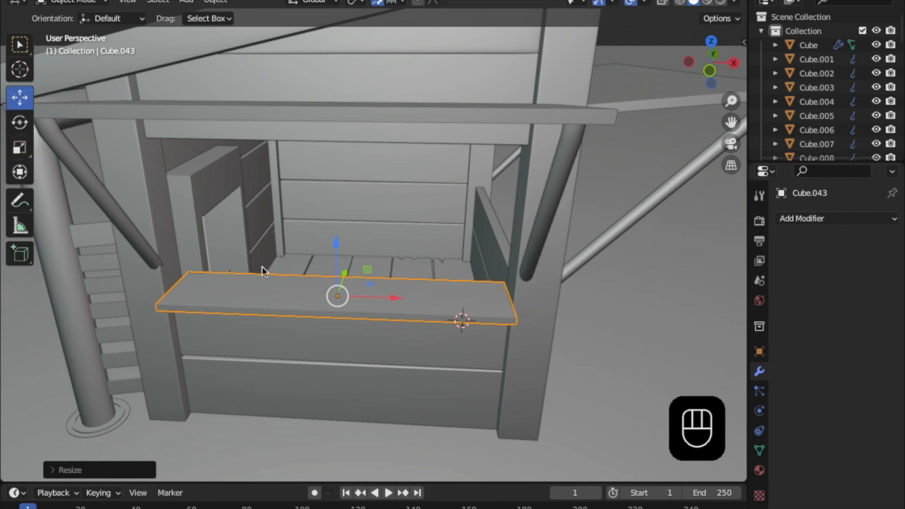
- Shift the counter board outward along Y so that it projects from the half wall
middle_click_drag(359, 310, 283, 267)
left_click_drag(274, 244, 247, 247)
middle_click_drag(247, 247, 207, 280)
- Duplicate the counter board and move the copy over the half wall of the adjacent opening
key("shift+s")
left_click(321, 230)
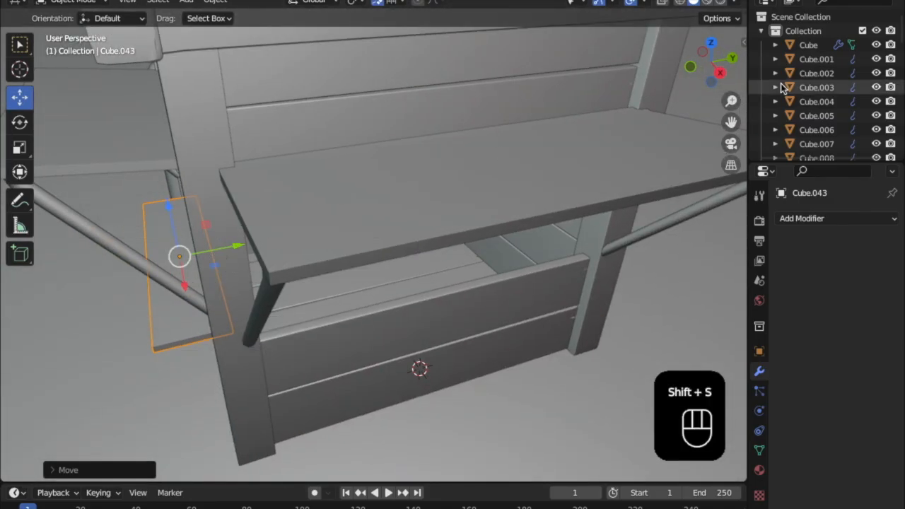
key("shift+d")
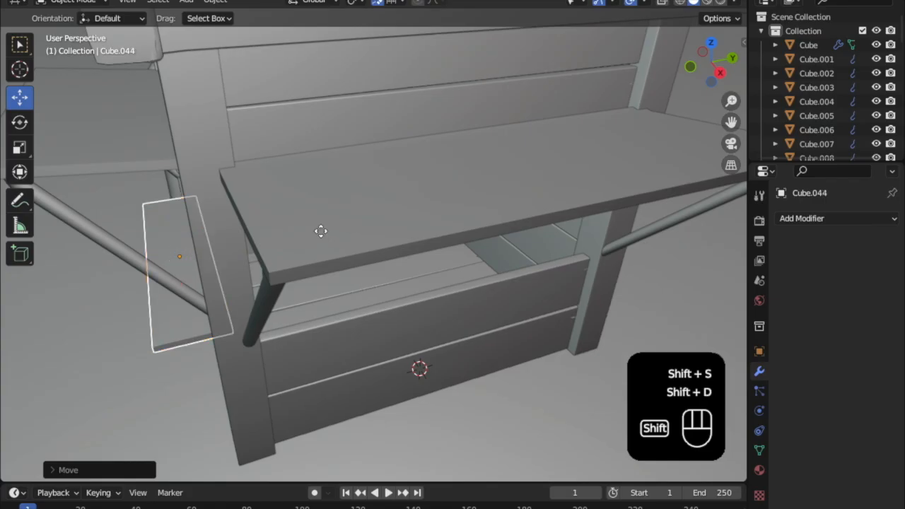
right_click(258, 271)
left_click_drag(234, 253, 460, 323)
middle_click_drag(461, 324, 452, 301)
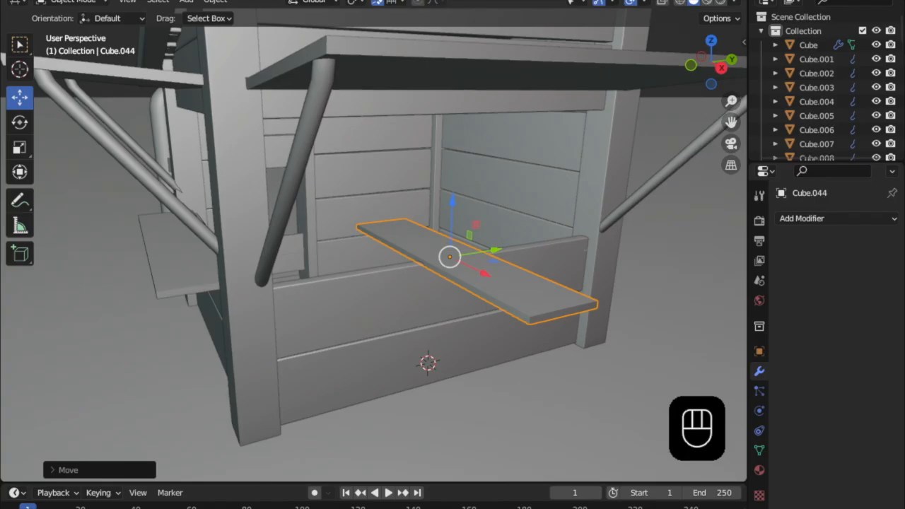
- Rotate the duplicated counter board 90° about the Z axis
key("r")
key("KP_9")
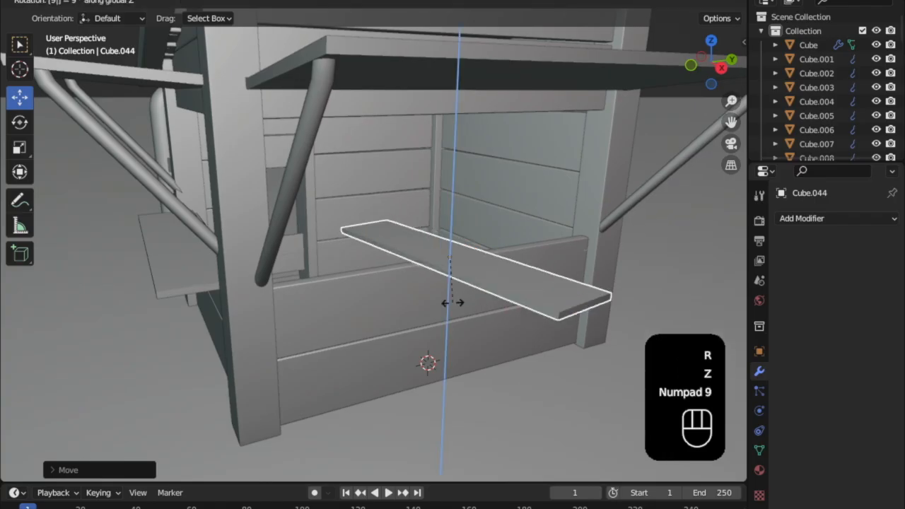
key("KP_0")
left_click(452, 301)
- Lengthen the rotated counter board along Y to span the opening between its two posts
middle_click_drag(452, 301, 425, 338)
middle_click_drag(359, 303, 348, 293)
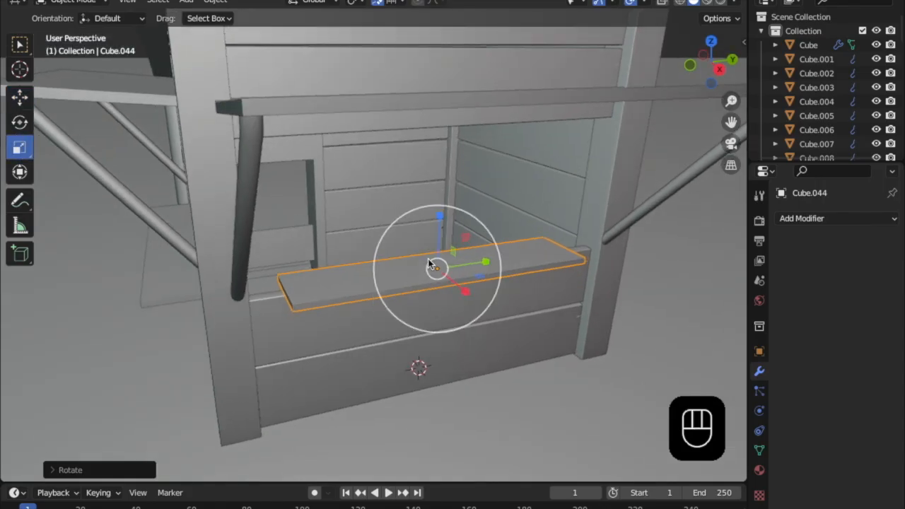
left_click_drag(479, 264, 483, 265)
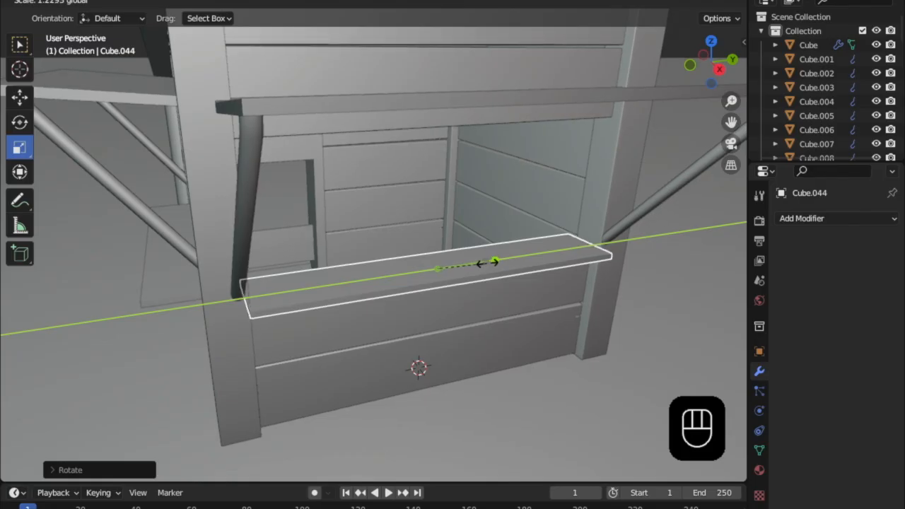
left_click_drag(485, 261, 487, 261)
scroll(420, 324, "down", 3)
middle_click_drag(420, 323, 505, 323)
scroll(505, 323, "down", 1)
- Position the second counter board outward along X from its half wall, and deselect it
left_click(584, 107)
middle_click_drag(584, 107, 424, 234)
scroll(419, 249, "up", 4)
left_click(415, 267)
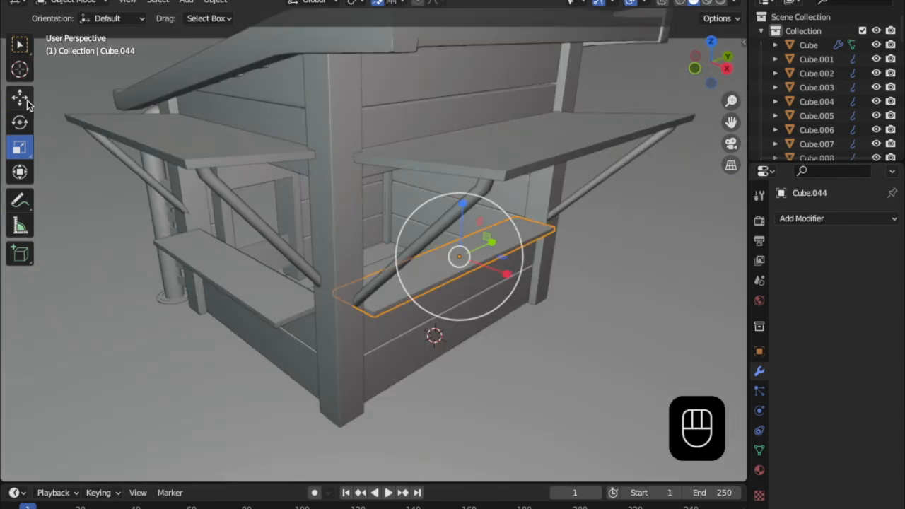
left_click_drag(497, 275, 486, 303)
middle_click_drag(485, 303, 621, 216)
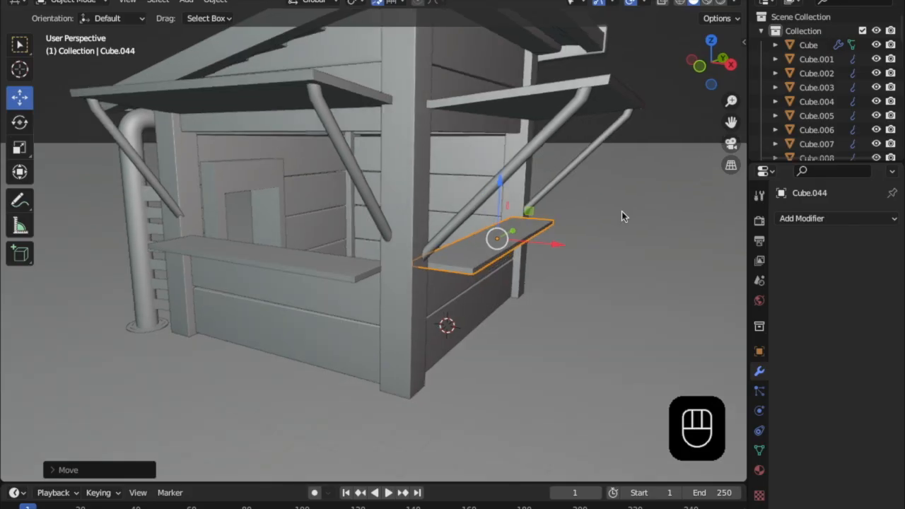
left_click(657, 132)
- Extrude four spaced faces near the top of the drainpipe-side half wall's upper plank outward by 1 m in Edit Mode
middle_click_drag(453, 287, 344, 301)
scroll(334, 330, "up", 4)
left_click(343, 298)
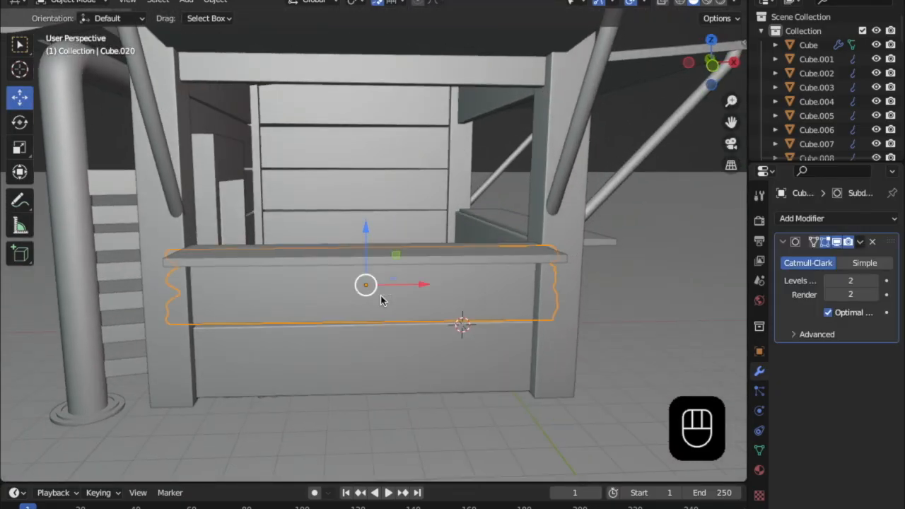
key("Tab")
scroll(424, 304, "up", 5)
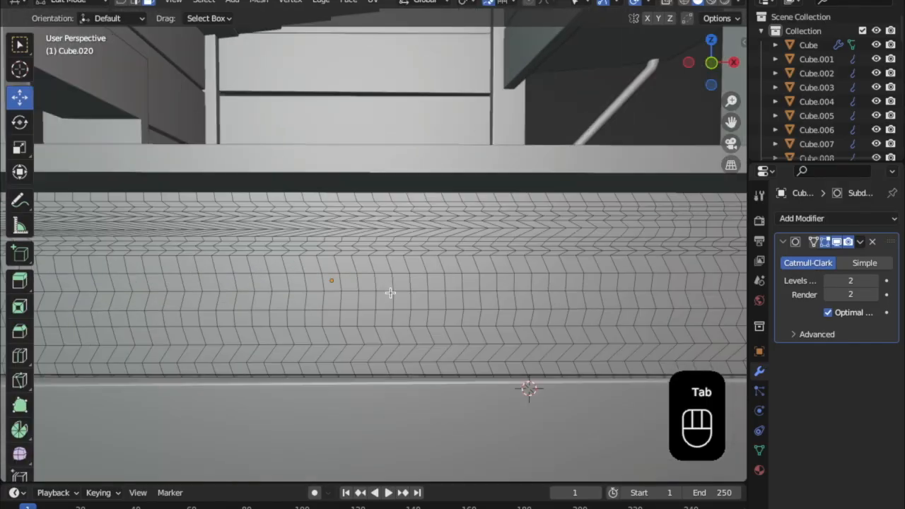
left_click(346, 266)
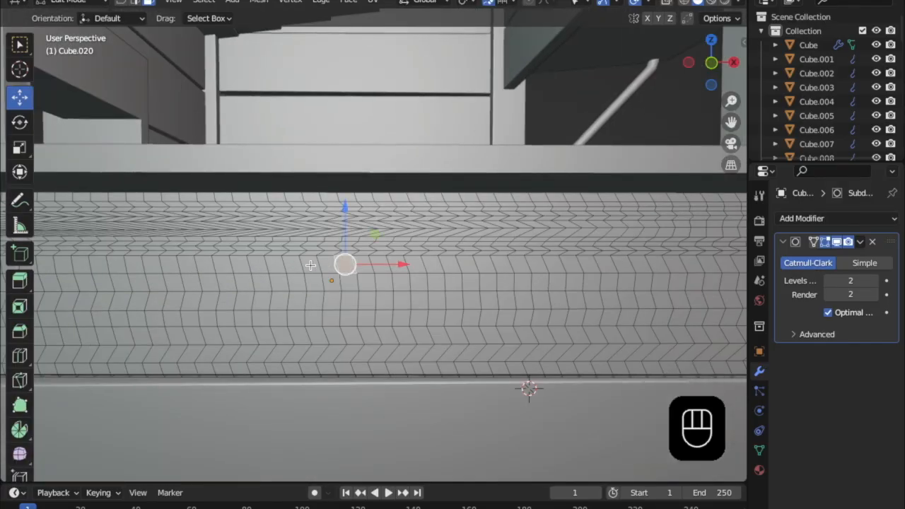
left_click(381, 271, "shift")
middle_click_drag(380, 271, 400, 314)
key("e")
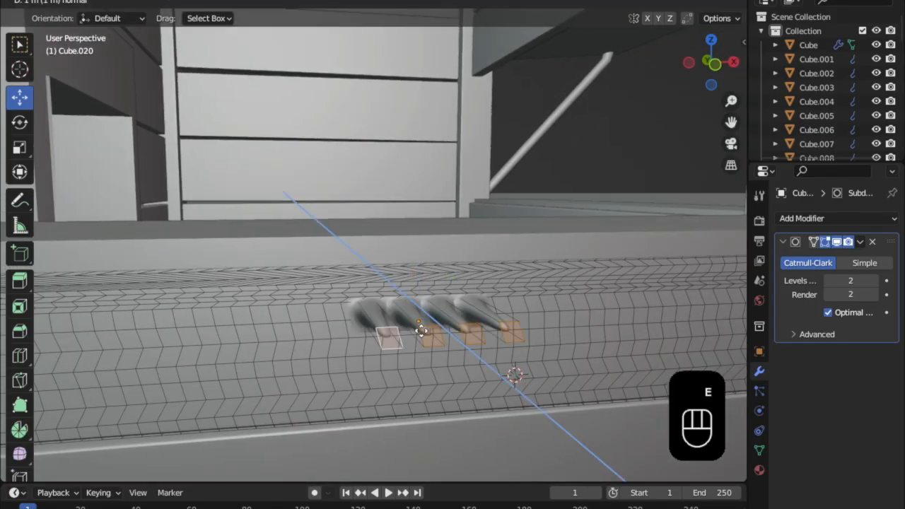
left_click(421, 330)
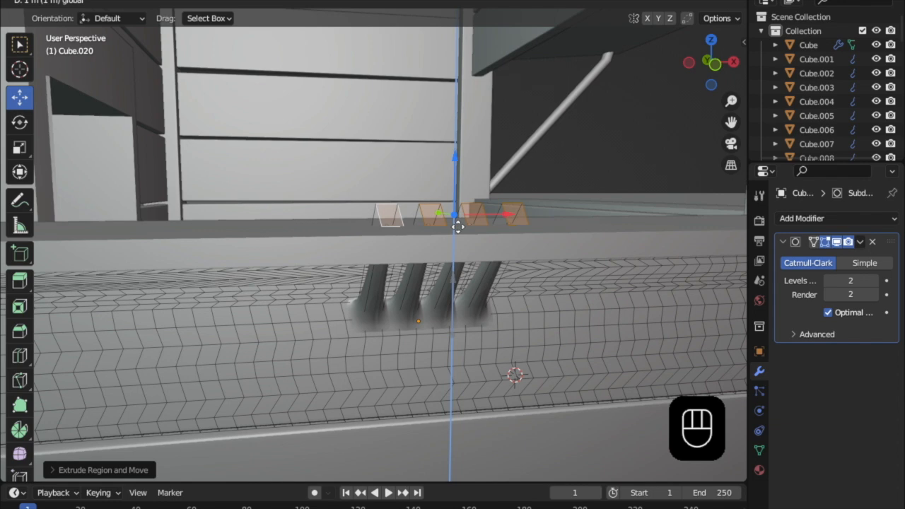
- Raise the four extruded end faces 1 m along Z, and lower them slightly to meet the counter board
left_click(459, 226)
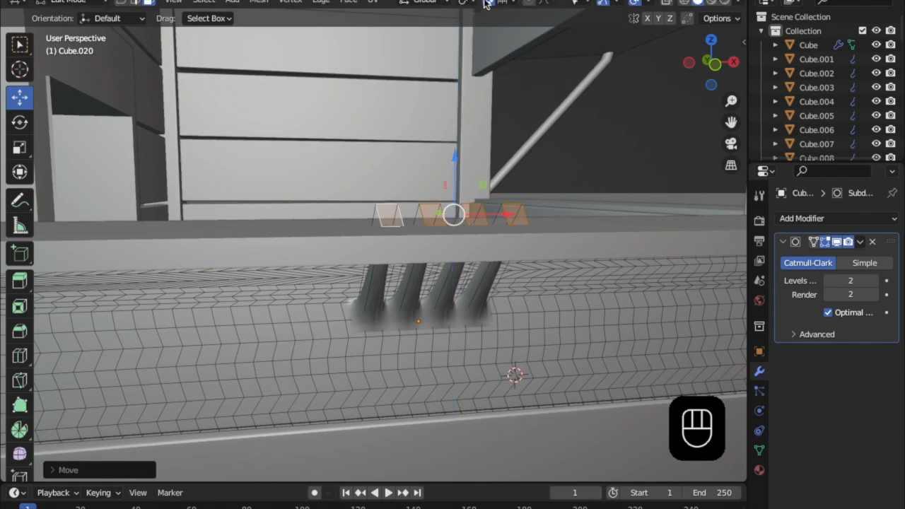
left_click_drag(454, 173, 454, 198)
middle_click_drag(470, 240, 423, 253)
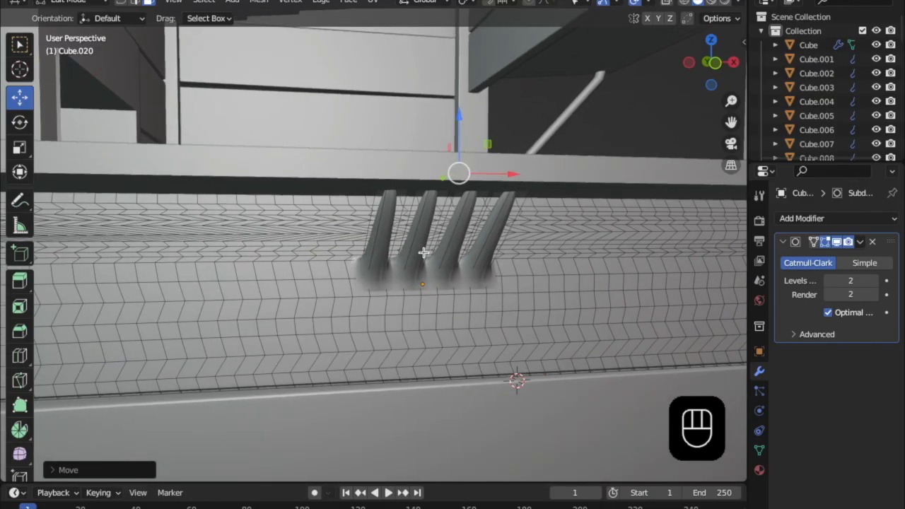
- Add a loop cut near each end of the first of the four extruded braces to straighten its shape
key("super+r")
left_click(388, 245)
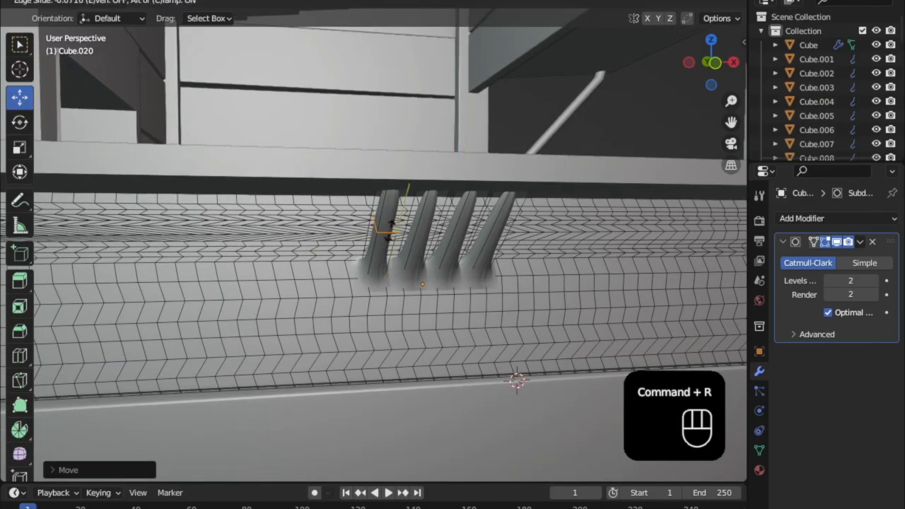
left_click(432, 153)
key("super+r")
left_click(380, 259)
left_click(355, 380)
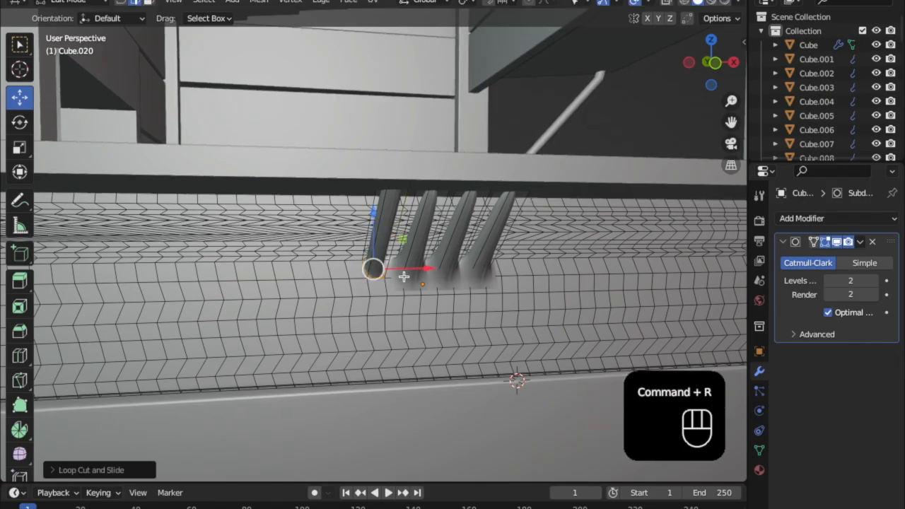
- Add loop cuts near the upper and lower ends of the second brace
key("super+r")
left_click(428, 212)
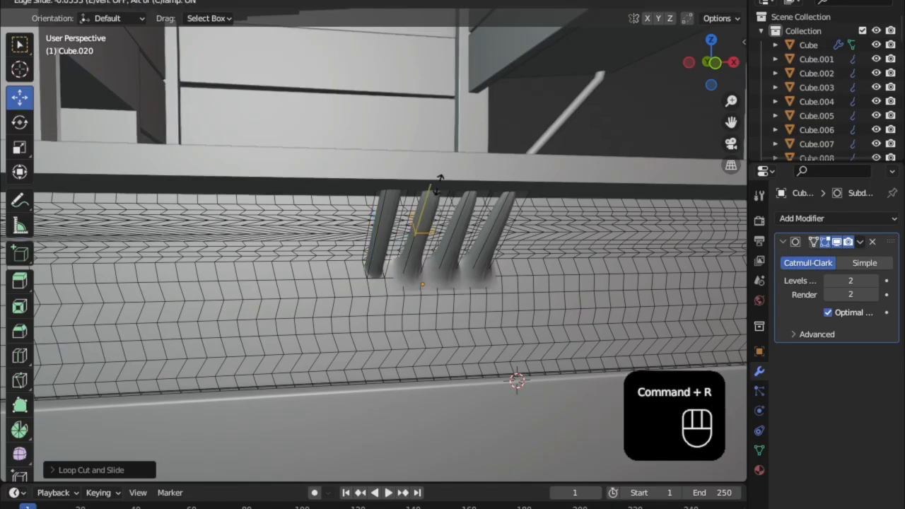
left_click(465, 111)
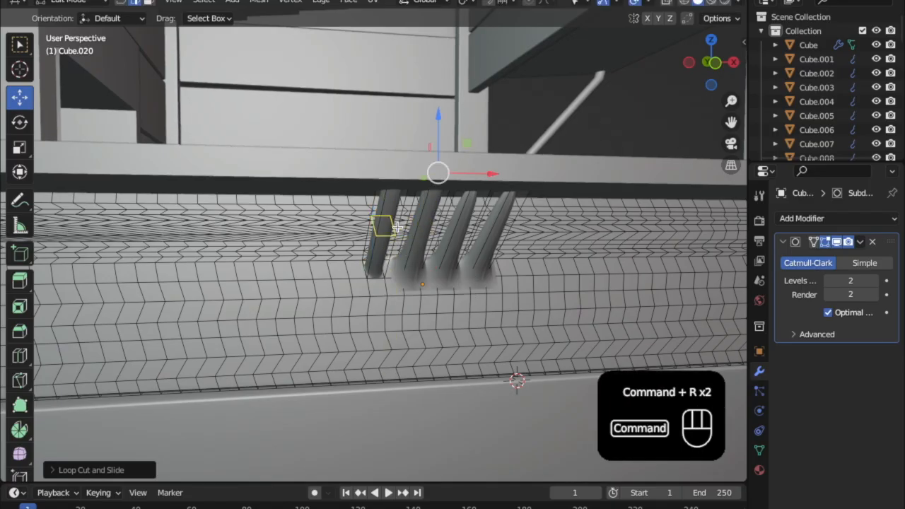
left_click(415, 227)
left_click(370, 393)
- Add loop cuts near the upper and lower ends of the third brace
key("super+r")
left_click(453, 239)
left_click(457, 236)
key("super+r")
left_click(452, 258)
left_click(424, 312)
- Add loop cuts near the upper and lower ends of the fourth brace
key("super+r")
left_click(499, 260)
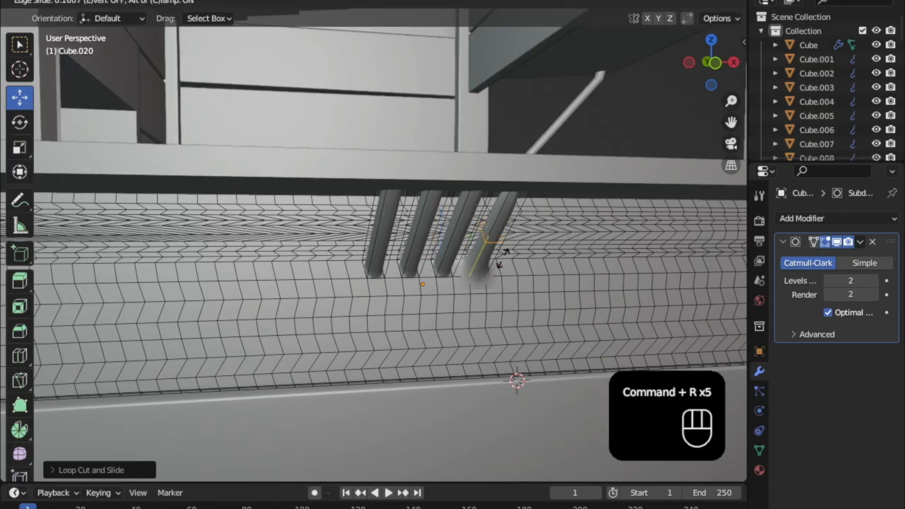
left_click(522, 175)
key("super+r")
left_click(495, 237)
left_click(558, 314)
key("r")
key("r")
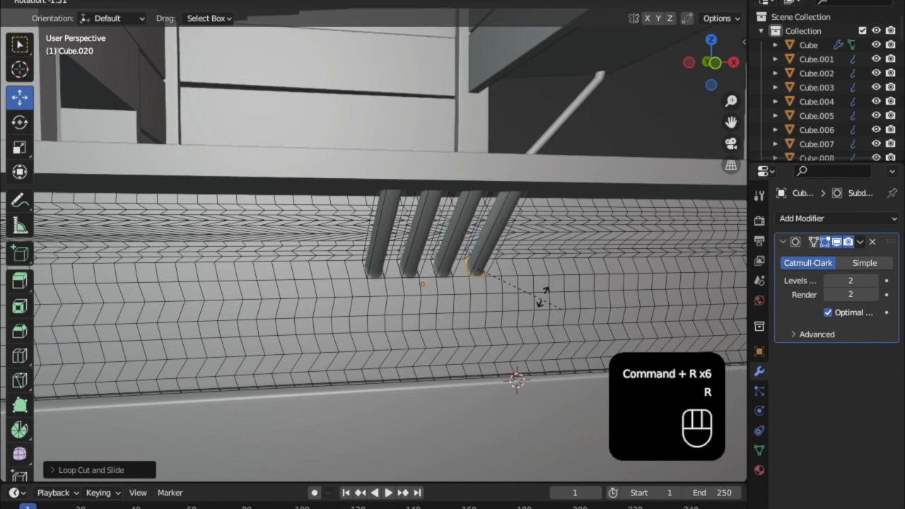
- Select the four brace end faces protruding above the counter board and lower them along Z
scroll(473, 266, "down", 10)
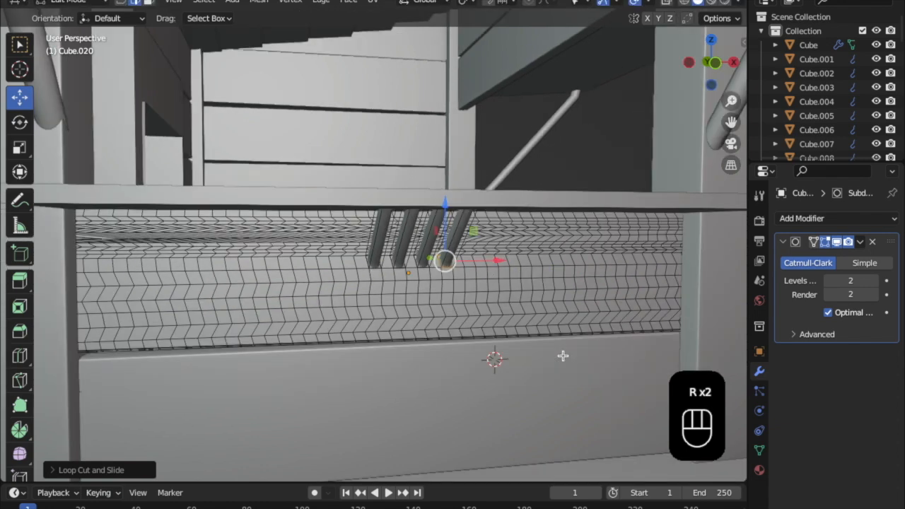
left_click(609, 205)
middle_click_drag(609, 205, 485, 252)
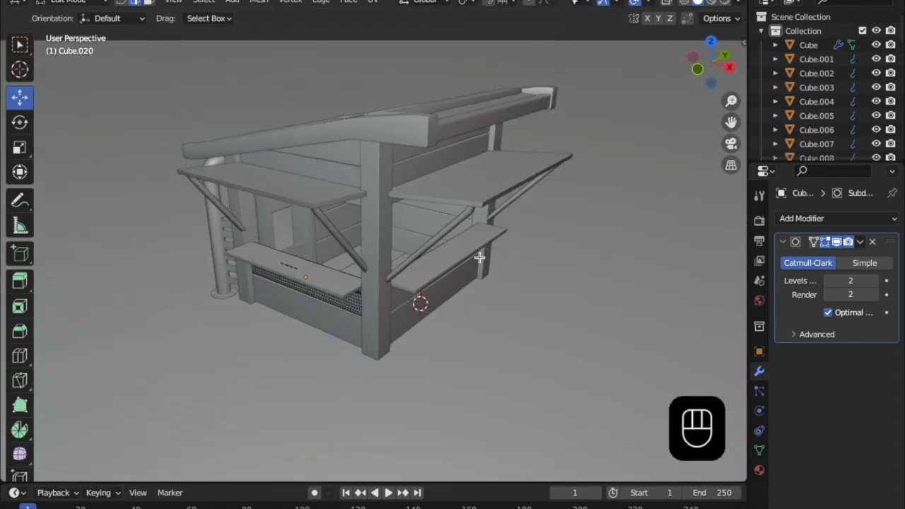
key("Tab")
middle_click_drag(378, 313, 438, 316)
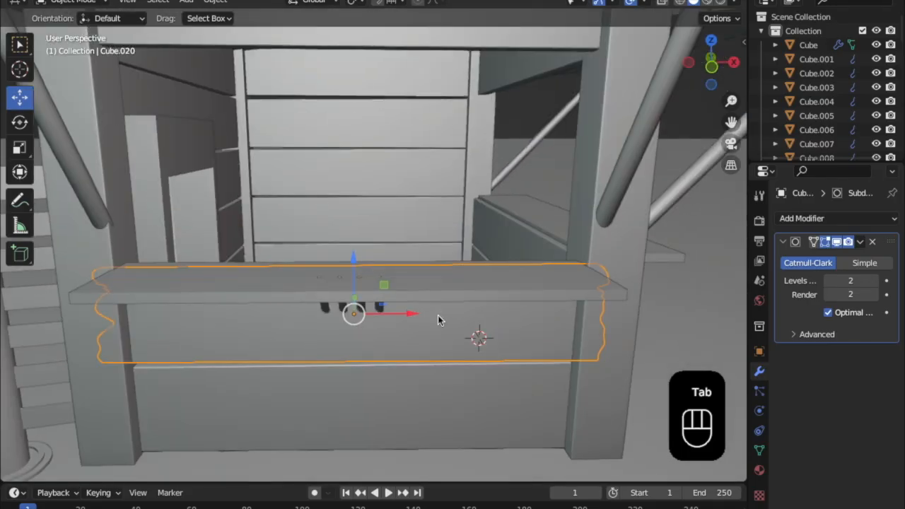
key("Tab")
scroll(417, 320, "up", 3)
left_click(325, 310)
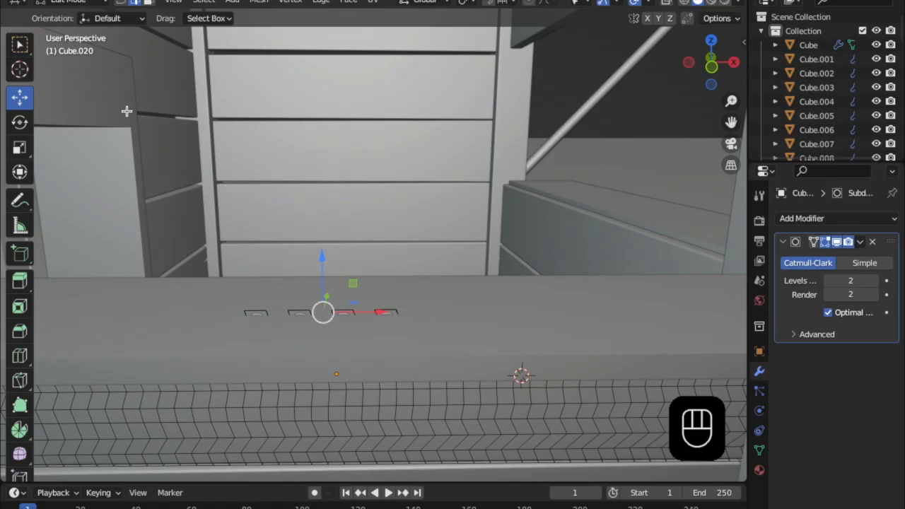
left_click(276, 349)
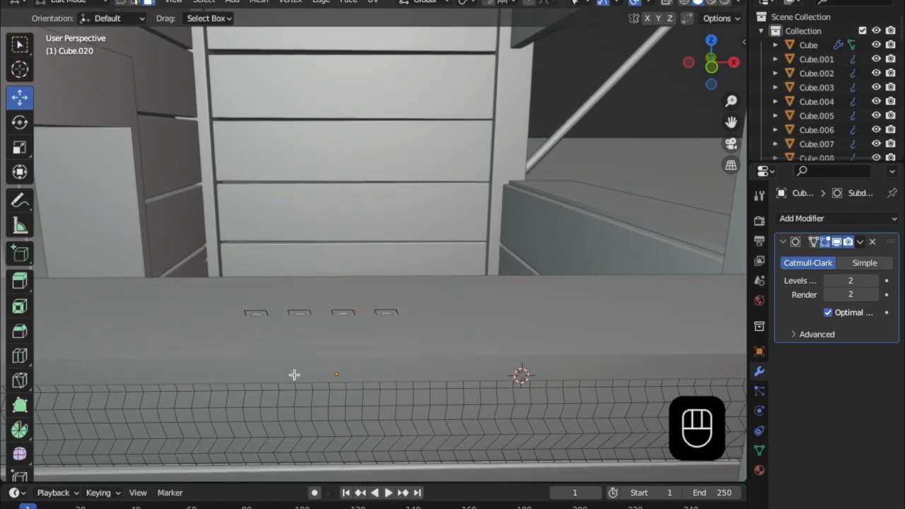
left_click(327, 318)
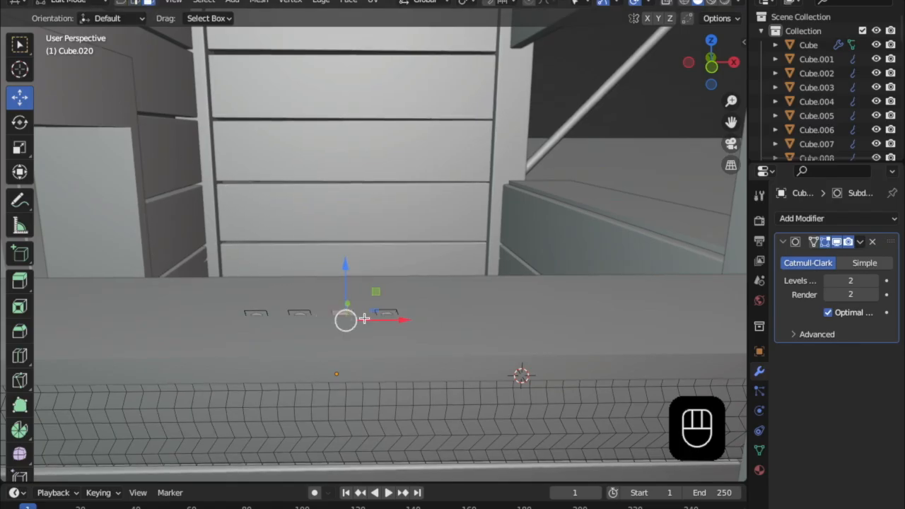
left_click(360, 317, "shift")
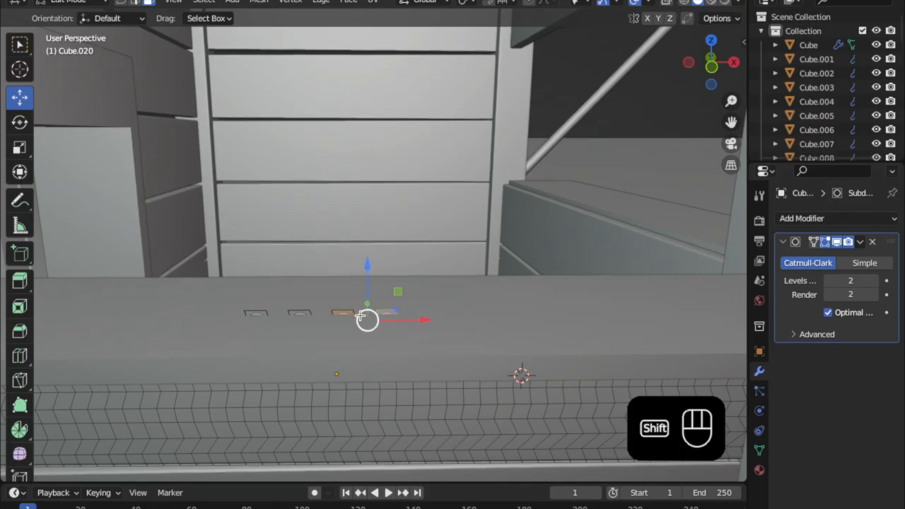
left_click(249, 313, "shift")
left_click_drag(320, 290, 321, 297)
mouse_move(364, 323)
middle_mouse_down()
mouse_move(335, 341)
mouse_move(410, 347)
mouse_move(271, 324)
mouse_move(525, 332)
mouse_move(317, 354)
mouse_move(437, 293)
mouse_move(338, 345)
mouse_move(355, 339)
middle_mouse_up()
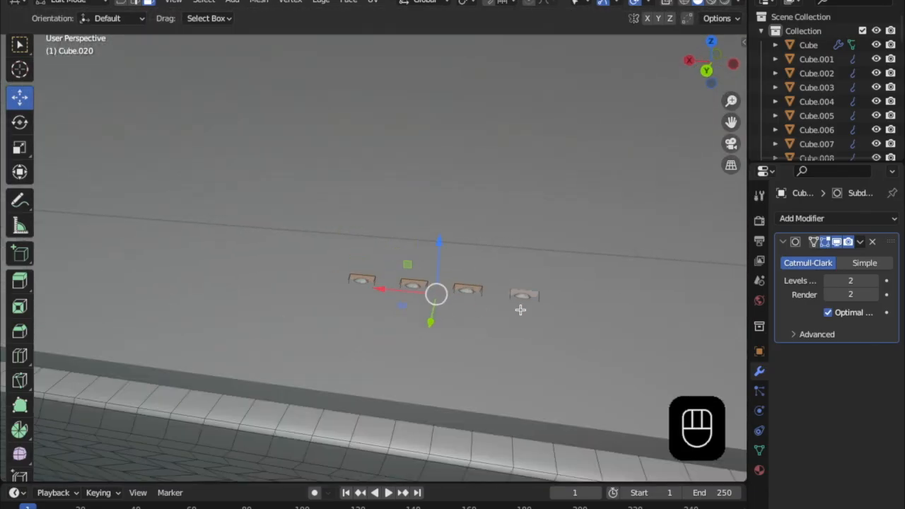
- Add the adjacent faces of the brace ends to the selection, lower them all further along Z, and leave Edit Mode
left_click(457, 286, "shift")
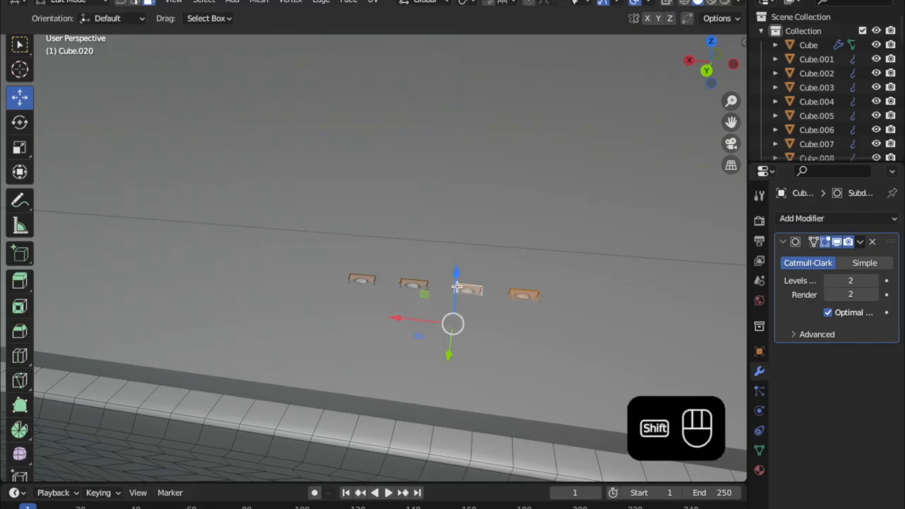
left_click(407, 281, "shift")
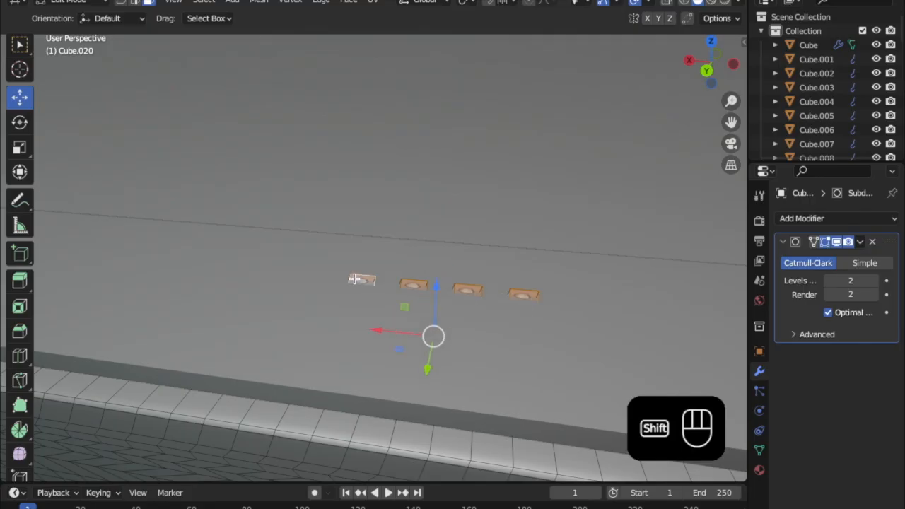
left_click_drag(437, 285, 432, 308)
middle_click_drag(432, 309, 177, 271)
key("Tab")
- Open the upper plank of the half wall on the hut's other open side in Edit Mode
middle_click_drag(294, 323, 341, 313)
middle_click_drag(673, 287, 237, 290)
scroll(504, 297, "down", 3)
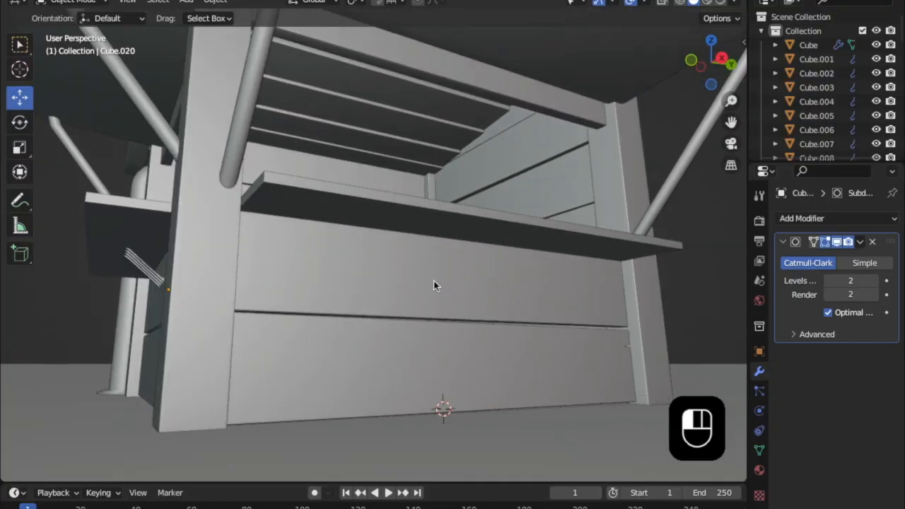
left_click(434, 283)
key("Tab")
- Extrude three spaced faces near each end of this half wall's upper plank outward by about 2.8 m
middle_click_drag(434, 293, 377, 313)
scroll(377, 313, "up", 3)
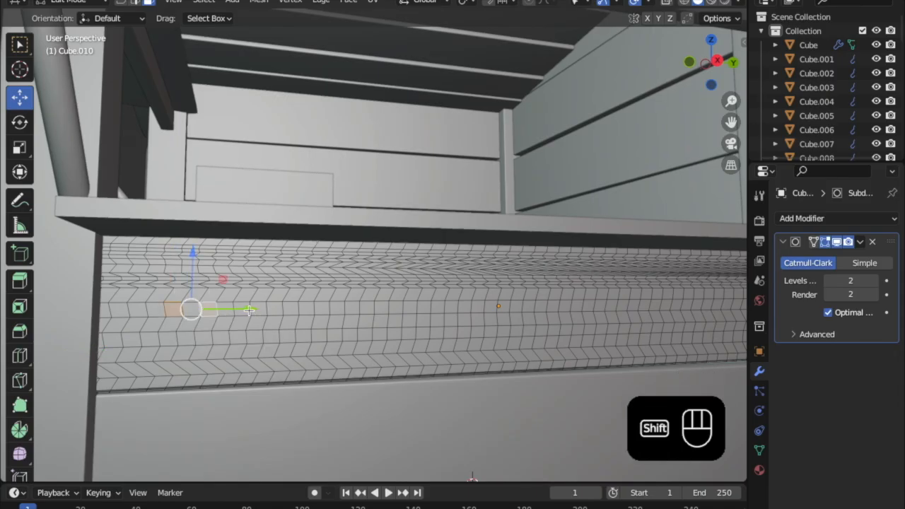
middle_click_drag(443, 293, 441, 282, "shift")
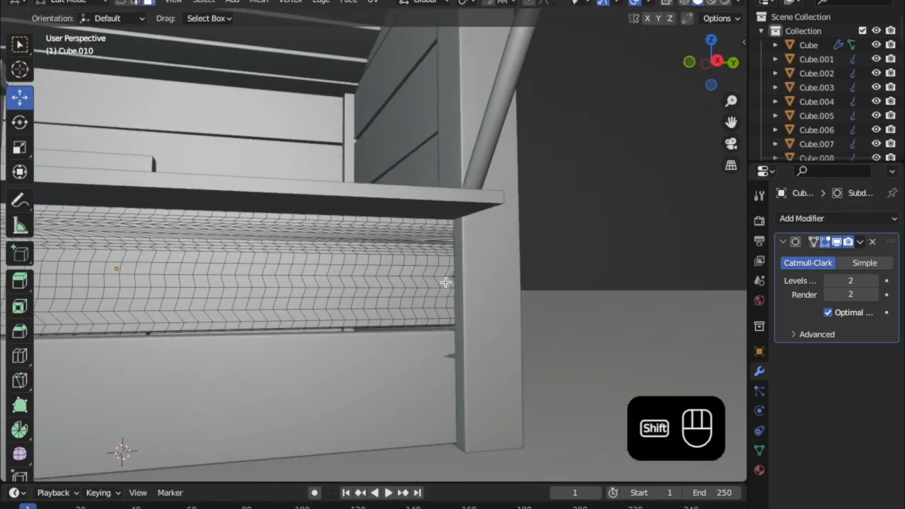
scroll(317, 292, "down", 2)
middle_click_drag(318, 299, 355, 303, "shift")
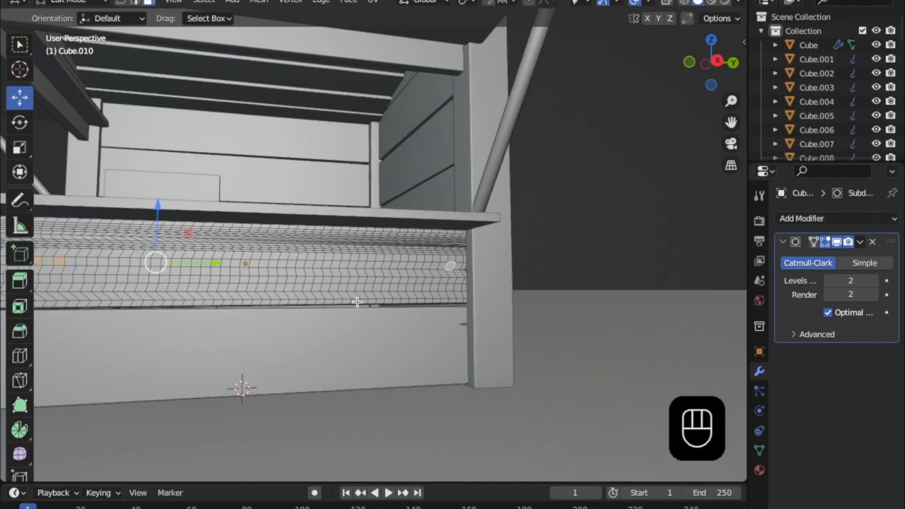
scroll(356, 303, "up", 1)
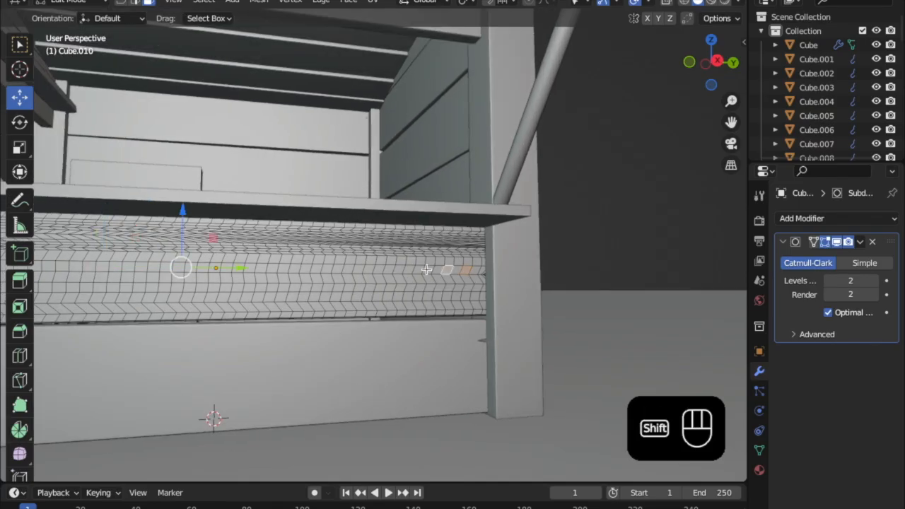
scroll(329, 329, "down", 1)
middle_click_drag(330, 333, 340, 333, "shift")
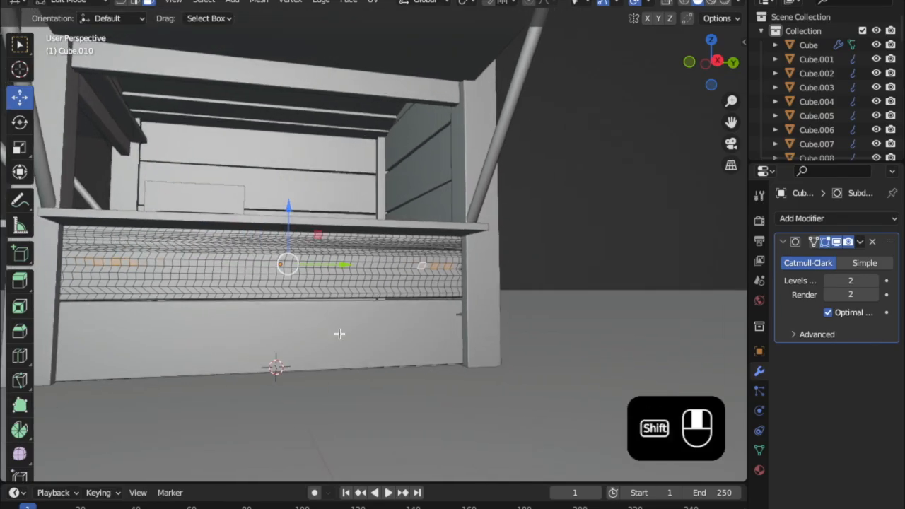
key("e")
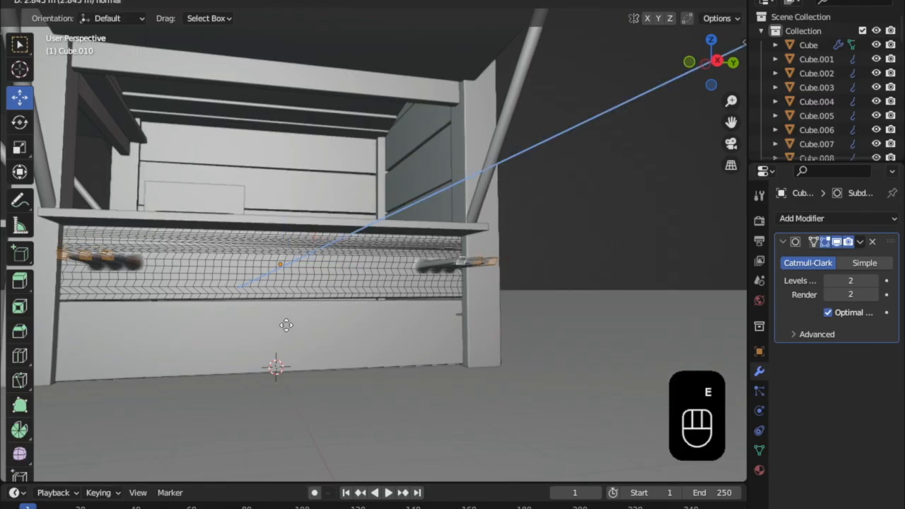
left_click(283, 324)
- Raise the six extruded end faces along Z to meet the counter board, and leave Edit Mode
left_click_drag(301, 210, 300, 165)
middle_click_drag(301, 170, 330, 267)
scroll(329, 267, "up", 5)
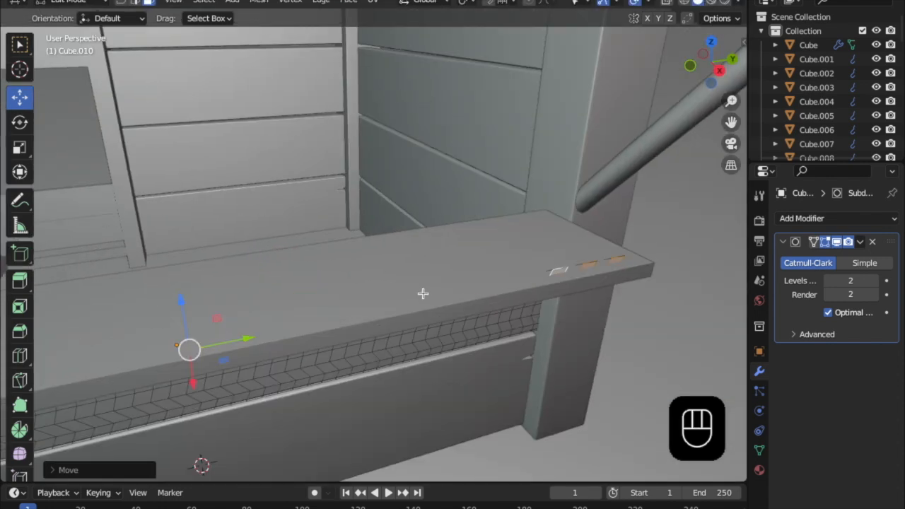
middle_click_drag(527, 335, 539, 189)
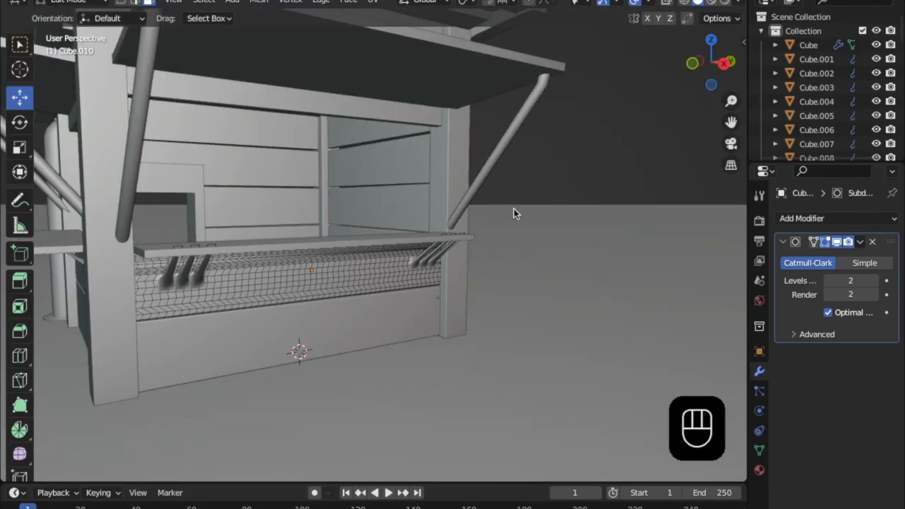
key("Tab")
mouse_move(388, 279)
middle_mouse_down()
mouse_move(343, 275)
mouse_move(381, 265)
middle_mouse_up()
middle_click_drag(724, 115, 333, 254)
scroll(331, 253, "up", 3)
scroll(332, 248, "up", 2)
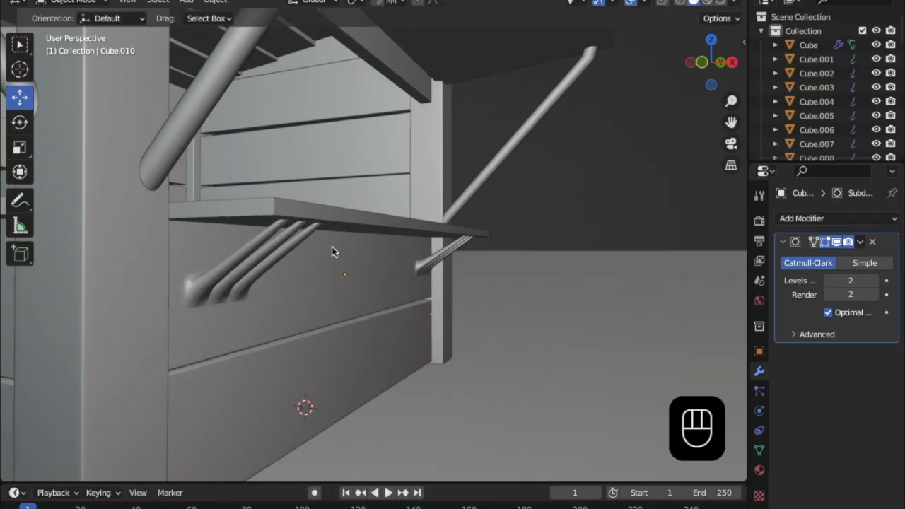
- Undo the six extruded braces on the upper plank of the half wall on the other open side
key("super+z")
key("super+z")
key("super+z")
key("super+z")
key("super+z")
key("super+z")
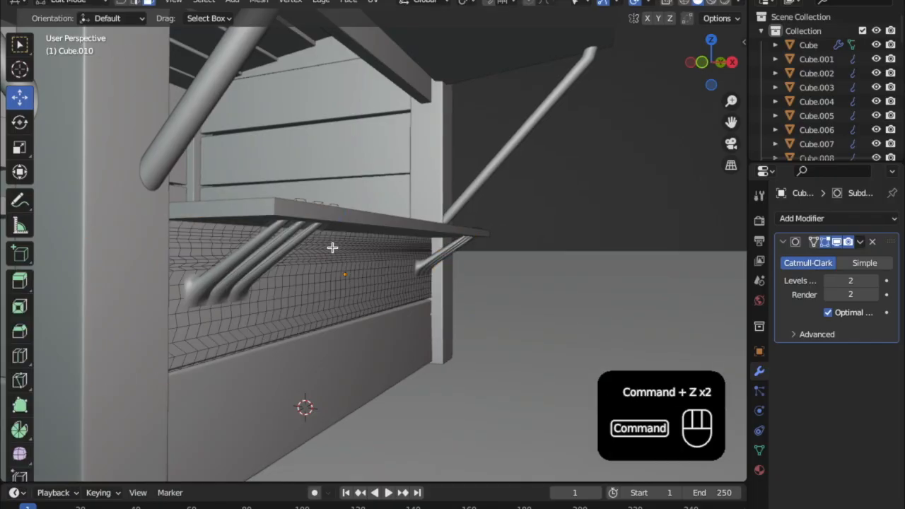
scroll(305, 255, "down", 5)
middle_click_drag(276, 287, 351, 286, "shift")
key("super+z")
key("super+z")
key("super+z")
key("super+z")
key("super+z")
key("super+z")
key("super+z")
key("super+z")
key("super+z")
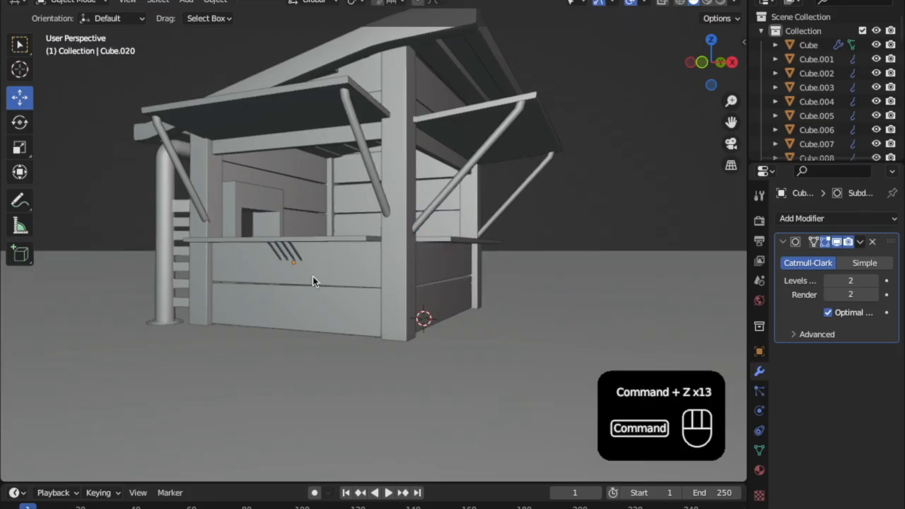
- Undo the lowering of the brace end faces on the drainpipe-side half wall
key("super+z")
key("super+z")
key("super+z")
key("super+z")
key("super+z")
key("super+z")
key("super+z")
key("super+z")
key("super+z")
key("super+z")
key("super+z")
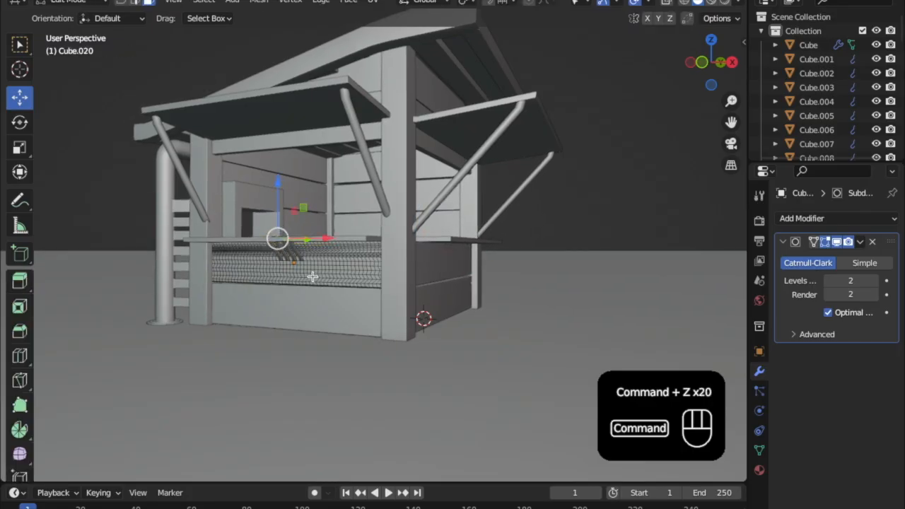
key("super+z")
key("super+z")
key("super+z")
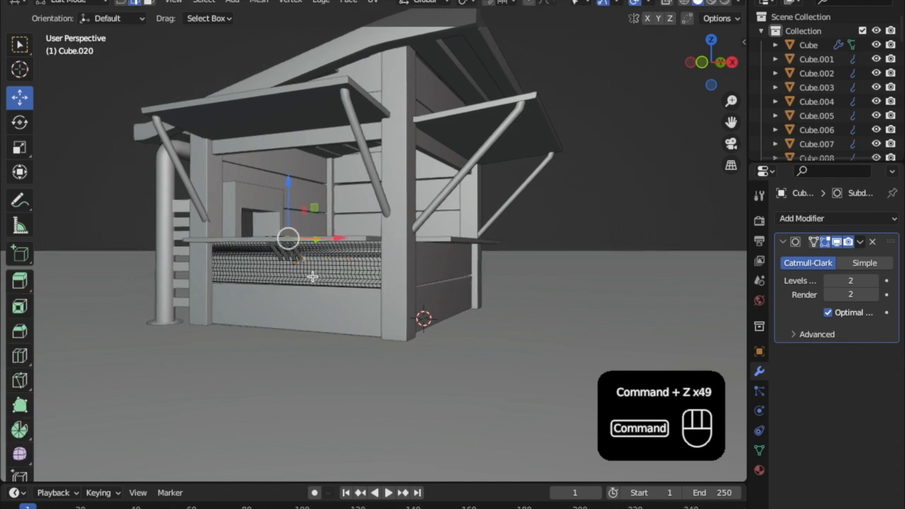
key("super+z")
key("super+z")
key("super+z")
- Examine the four brace ends protruding through the drainpipe-side counter board from both sides
scroll(402, 337, "up", 6)
middle_click_drag(388, 341, 343, 332)
scroll(317, 313, "up", 3)
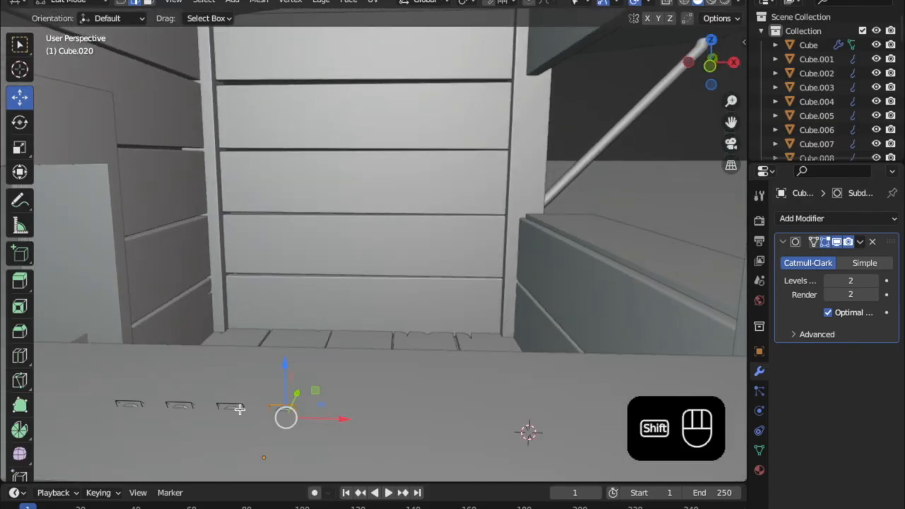
middle_click_drag(217, 421, 624, 319)
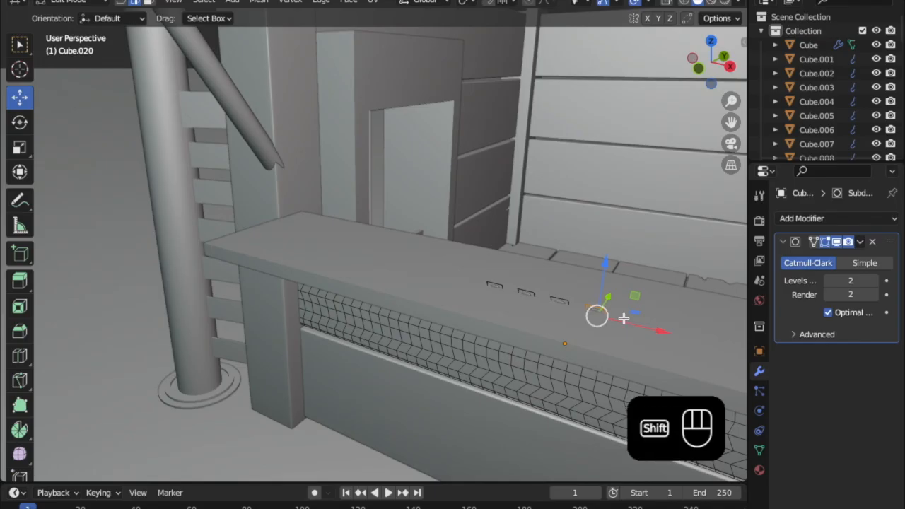
middle_click_drag(596, 311, 530, 228)
scroll(500, 332, "up", 3)
scroll(530, 228, "up", 3)
middle_click_drag(478, 237, 242, 202, "shift")
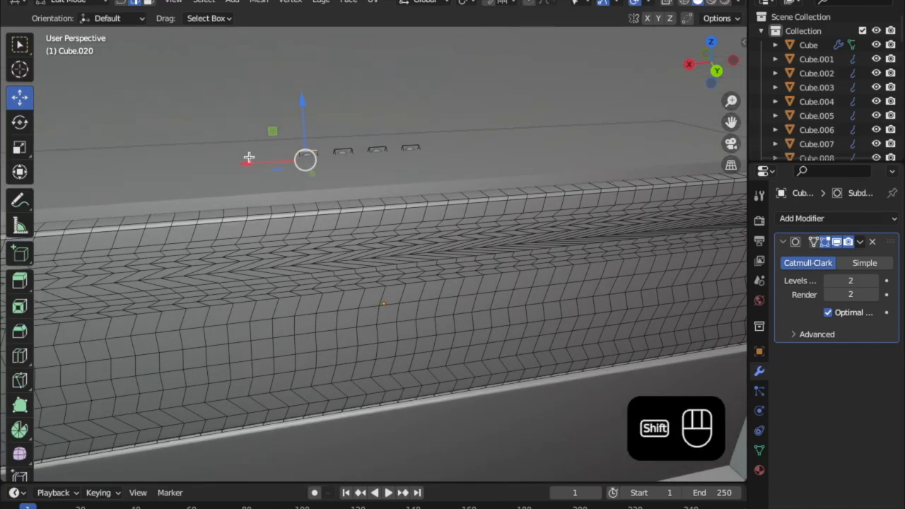
- Switch to face selection, select the faces of the four protruding brace ends, and lower them along Z below the counter board
left_click(149, 4)
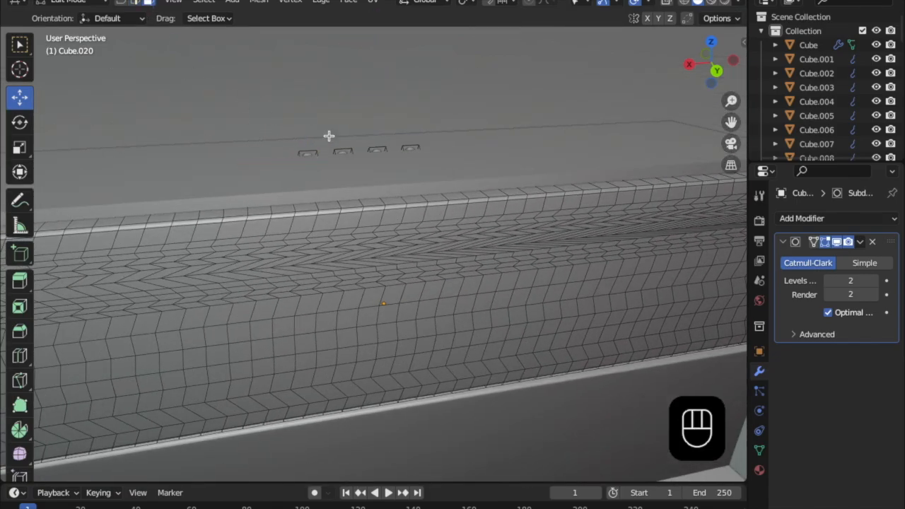
left_click(305, 154)
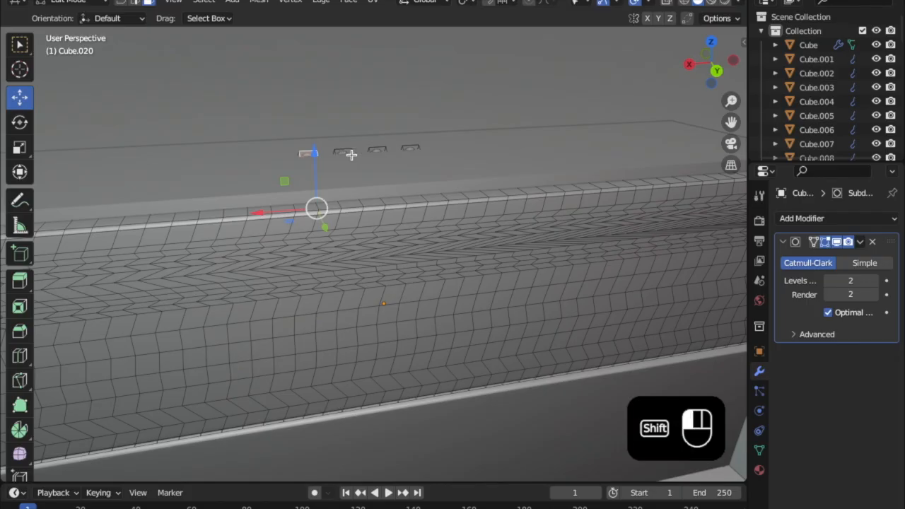
middle_click_drag(309, 156, 370, 110)
left_click(305, 254, "shift")
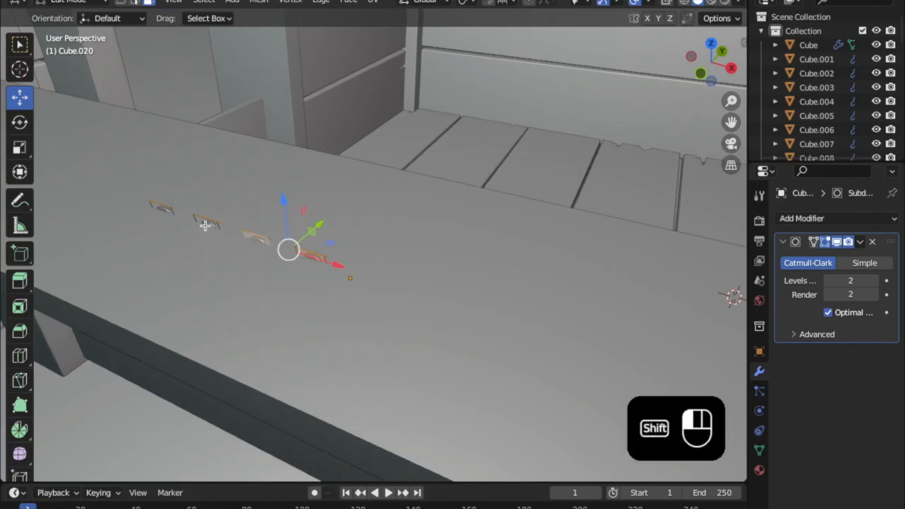
left_click_drag(259, 197, 262, 232)
middle_click_drag(283, 226, 327, 179)
scroll(327, 179, "down", 3)
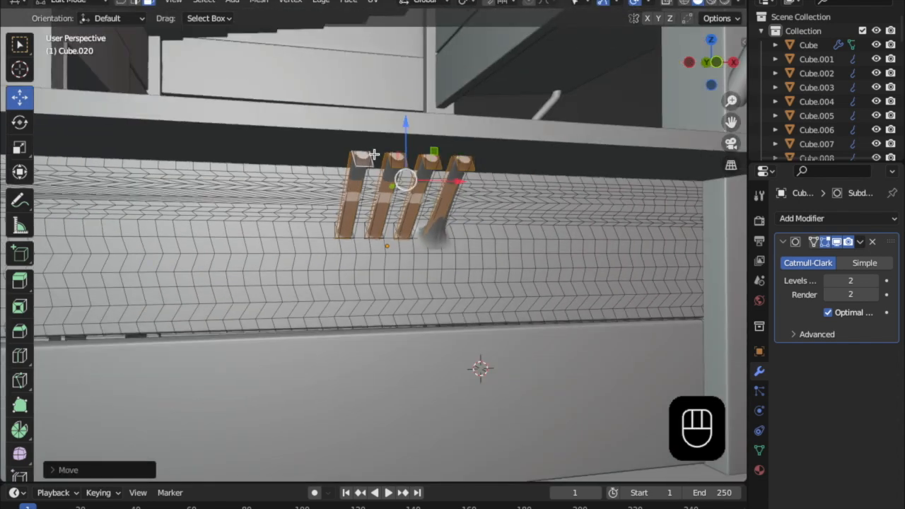
- Try to lower the selected end and underside faces of the four braces further along Z
left_click_drag(413, 163, 410, 234)
middle_click_drag(410, 233, 487, 231)
scroll(478, 219, "up", 3)
left_click_drag(546, 223, 579, 151)
right_click(580, 152)
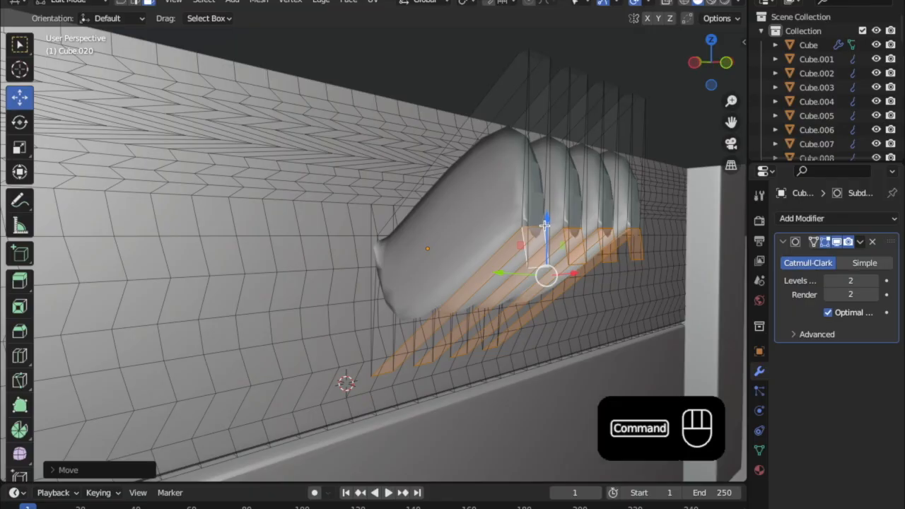
key("super+z")
- Extend the brace face selection and lower the selected faces of the four braces along Z
middle_click_drag(527, 246, 537, 203)
left_click(493, 75, "shift")
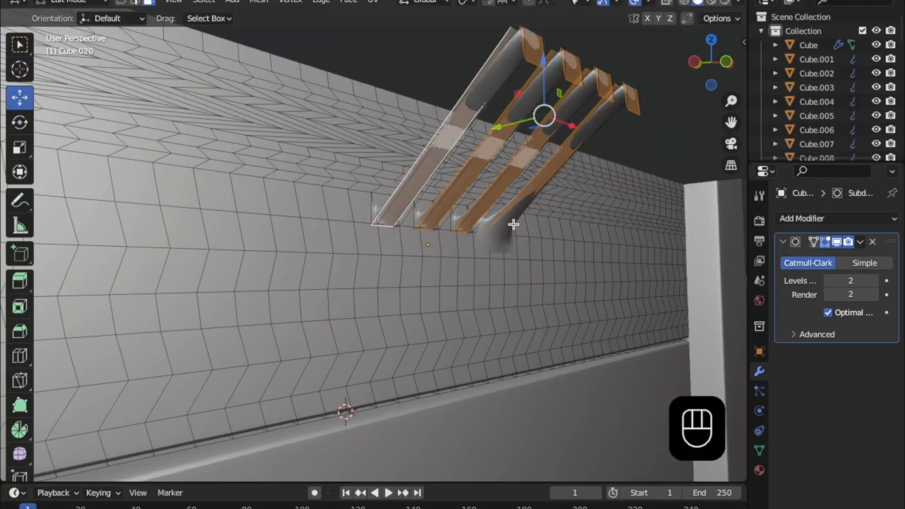
middle_click_drag(514, 225, 517, 215)
left_click_drag(543, 82, 537, 218)
right_click(537, 215)
middle_click_drag(519, 114, 409, 122)
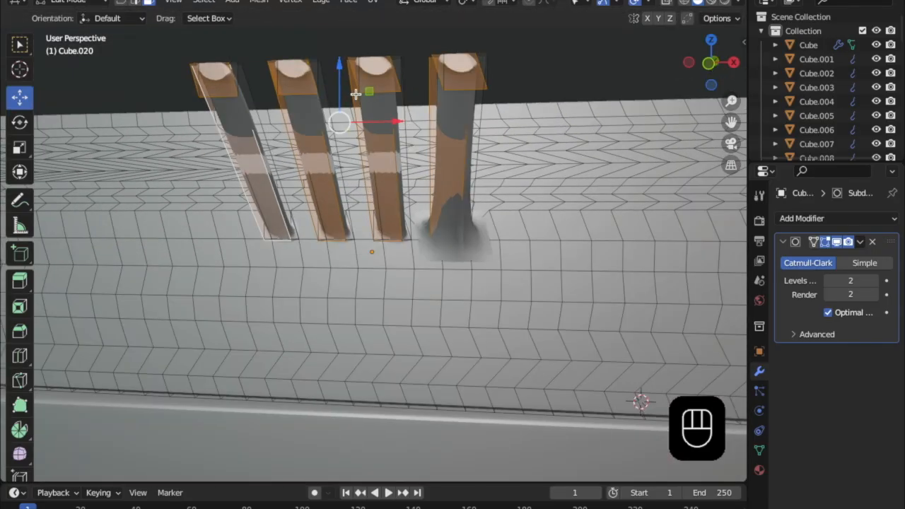
left_click(330, 187)
middle_click_drag(329, 186, 542, 208)
- Add the outward-facing faces of the four braces and the outer side of the end brace to the selection
left_click(487, 246, "shift")
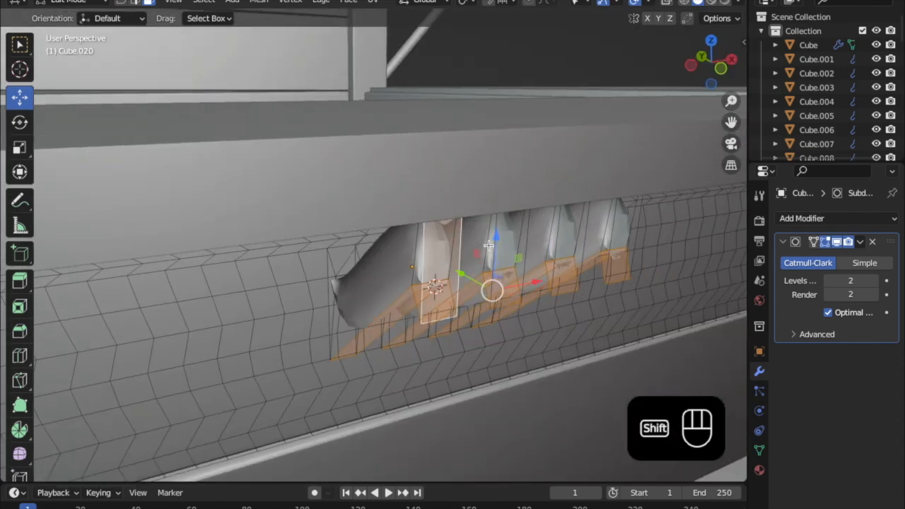
left_click(512, 243, "shift")
left_click(552, 243, "shift")
left_click(576, 240, "shift")
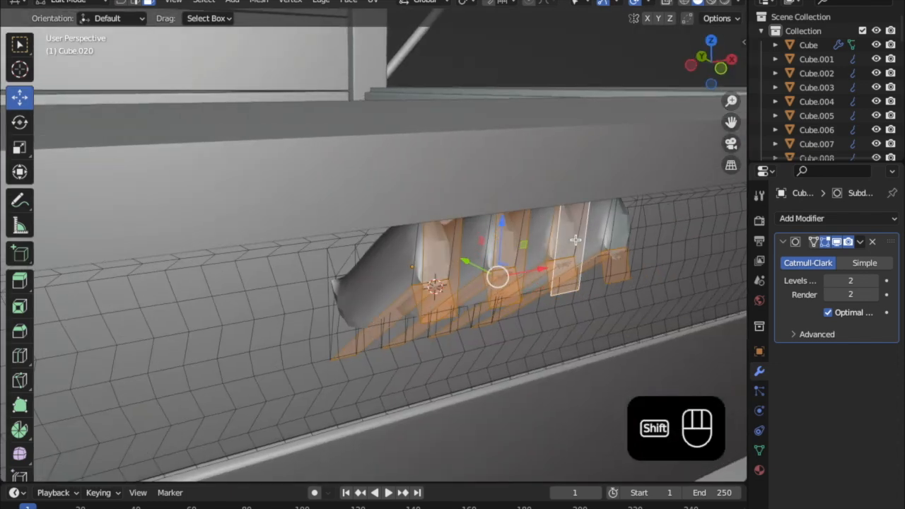
left_click(611, 235, "shift")
middle_click_drag(619, 232, 291, 227)
left_click(307, 265, "shift")
- Add the remaining side faces of the four braces to the selection from both directions with Circle Select
middle_click_drag(307, 265, 242, 195)
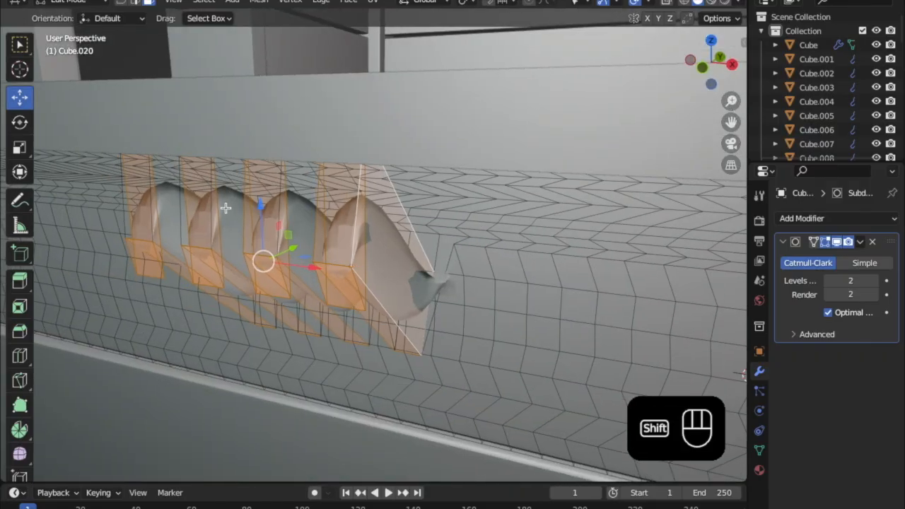
left_click(219, 204, "shift")
key("c")
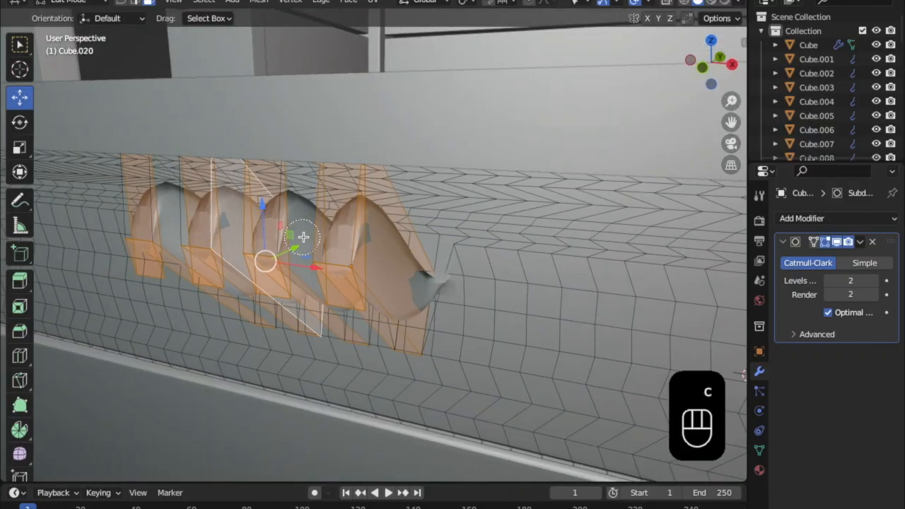
left_click_drag(303, 236, 276, 235)
left_click_drag(201, 239, 166, 239)
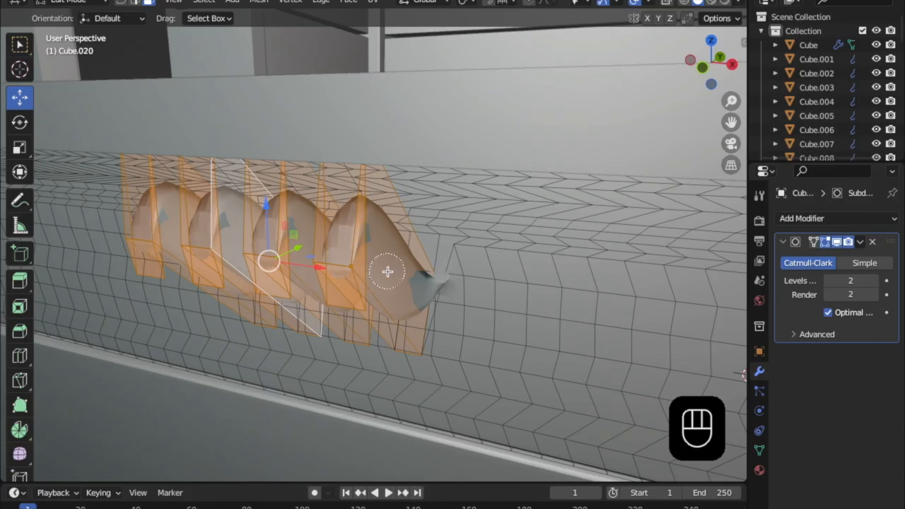
middle_click_drag(292, 229, 304, 229)
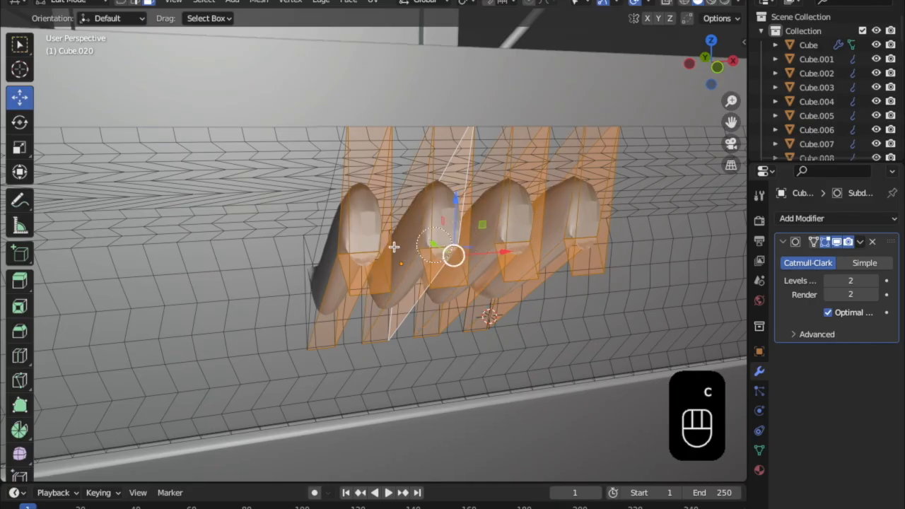
middle_click_drag(335, 252, 480, 256)
left_click_drag(474, 222, 503, 239)
middle_click_drag(434, 244, 479, 242)
left_click_drag(494, 219, 445, 257)
middle_click_drag(445, 257, 232, 273)
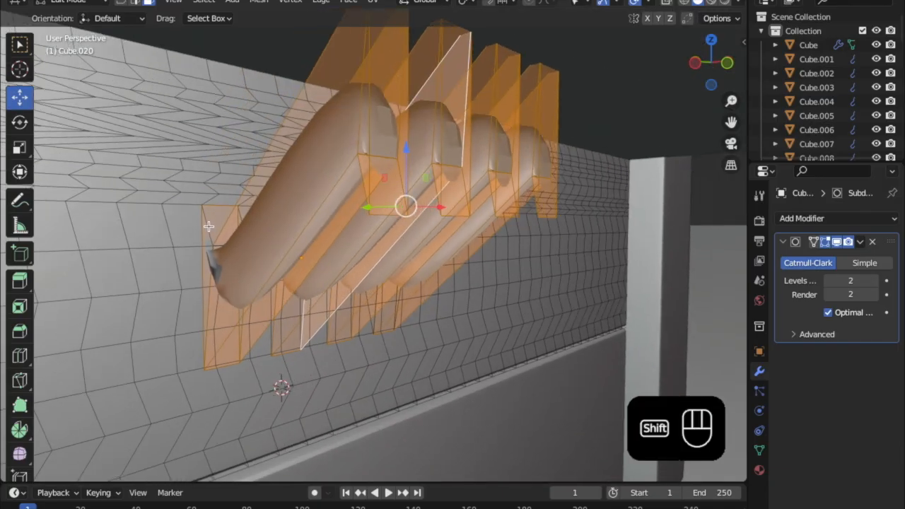
- Move the selected brace faces along Y toward the plank and rotate them to lie against its surface
middle_click_drag(222, 217, 495, 265)
left_click_drag(470, 251, 373, 253)
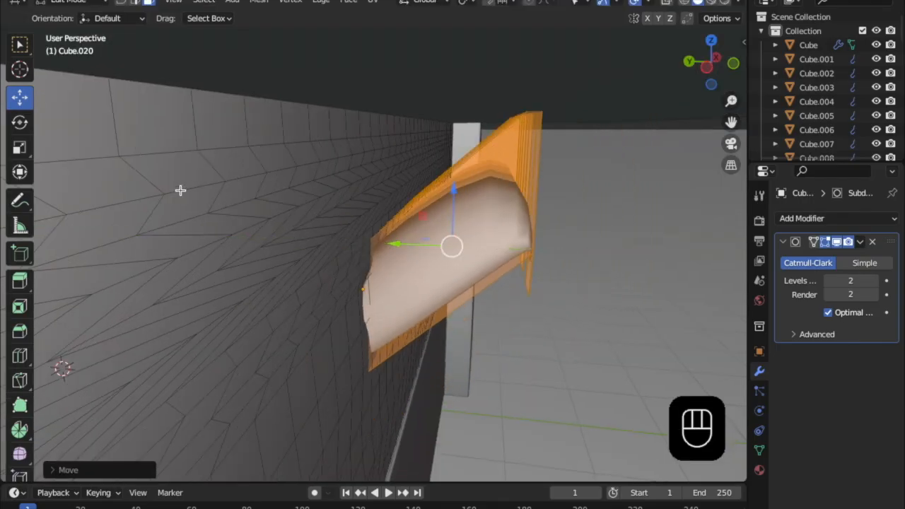
left_click(19, 123)
left_click_drag(481, 201, 371, 172)
left_click(21, 99)
left_click_drag(413, 244, 338, 243)
middle_click_drag(338, 242, 363, 236)
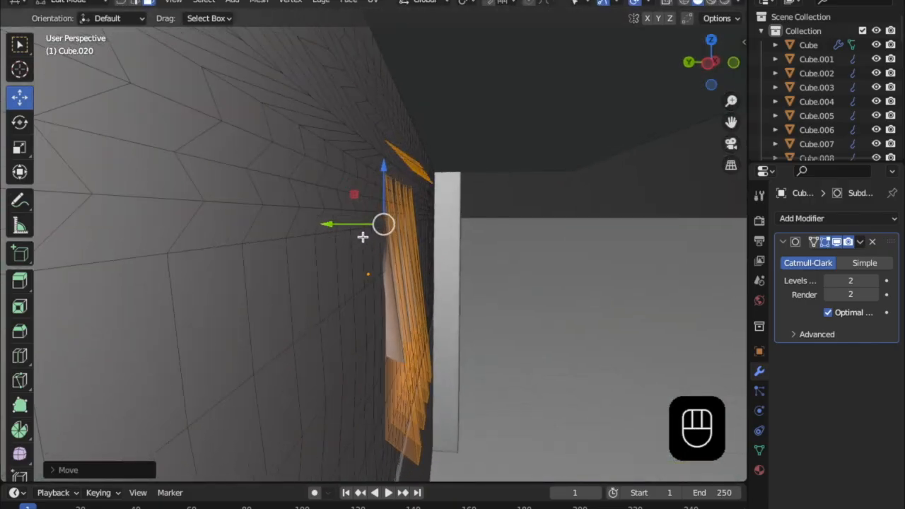
- Examine the pushed-in braces on the half-wall plank in both Object Mode and Edit Mode
key("Tab")
middle_click_drag(445, 260, 342, 267)
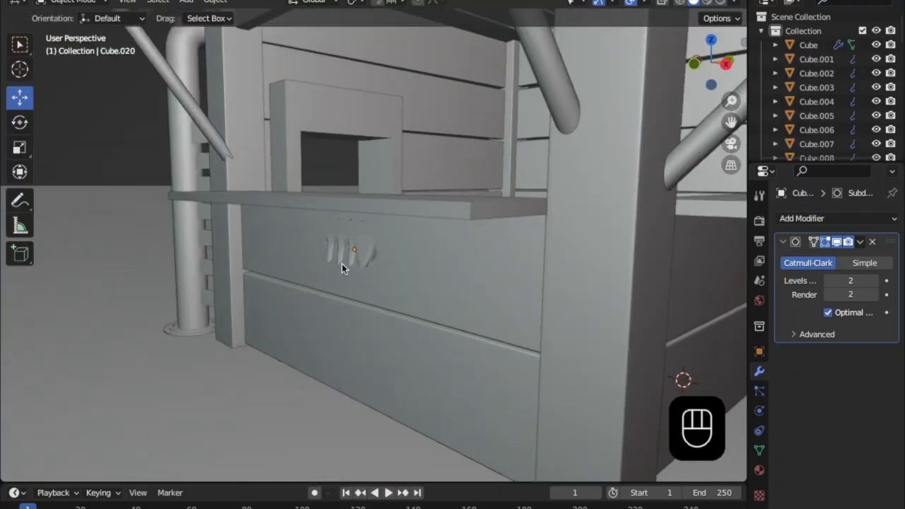
key("Tab")
scroll(343, 258, "up", 10)
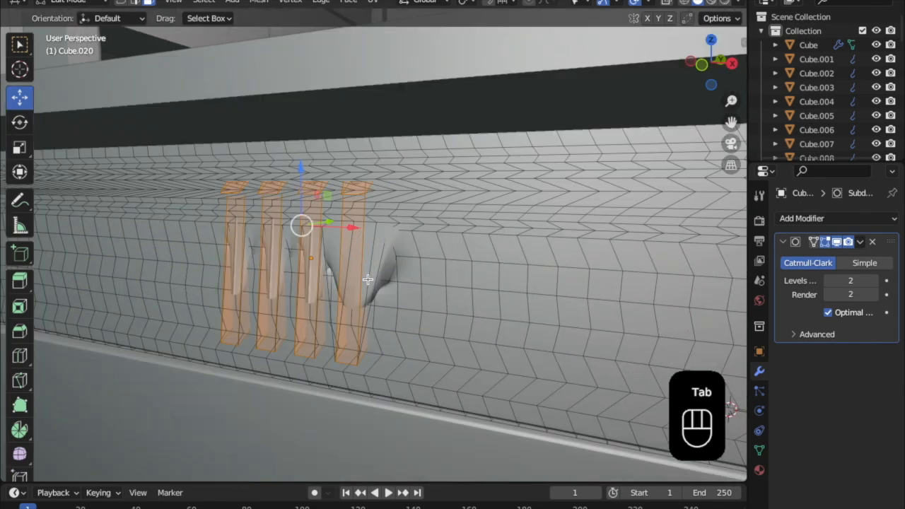
key("Tab")
scroll(468, 272, "down", 6)
key("Tab")
scroll(377, 245, "up", 2)
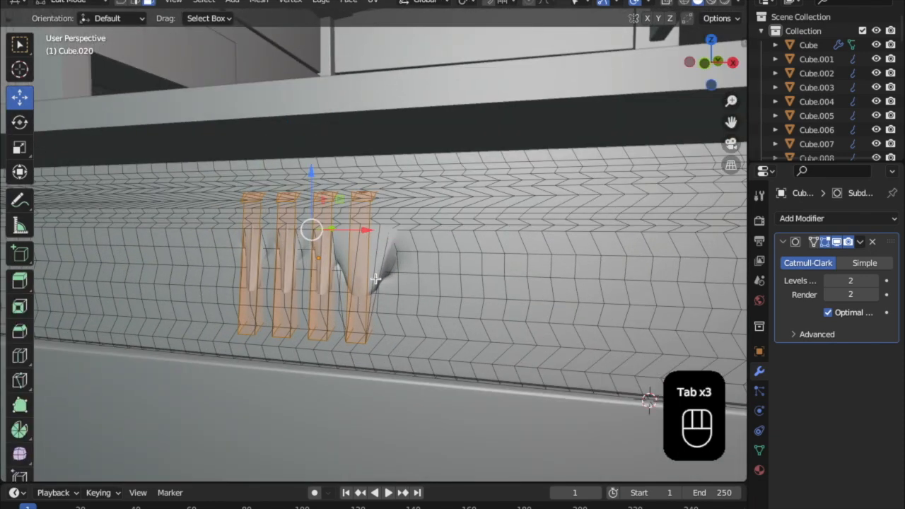
- Add the surrounding plank faces to the selection from the front view, scale it to 0 along Y, and leave Edit Mode
left_click(705, 64)
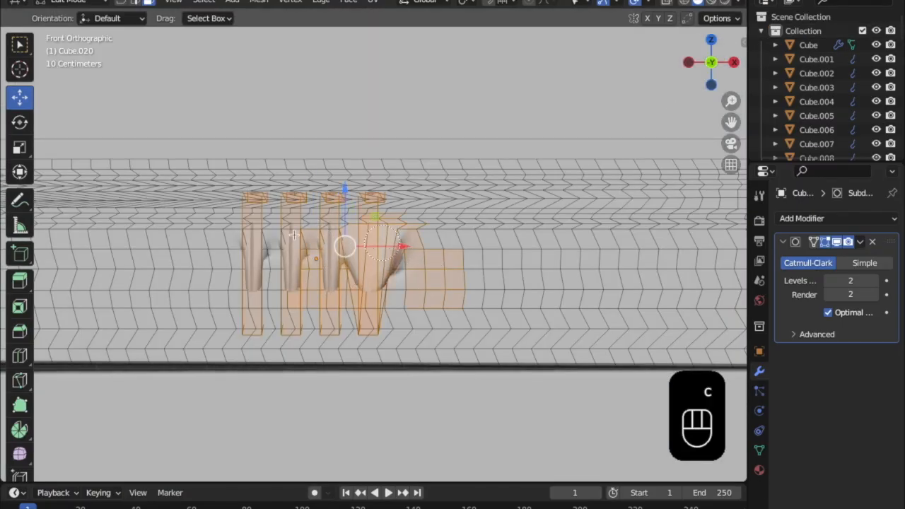
left_click_drag(418, 205, 360, 253)
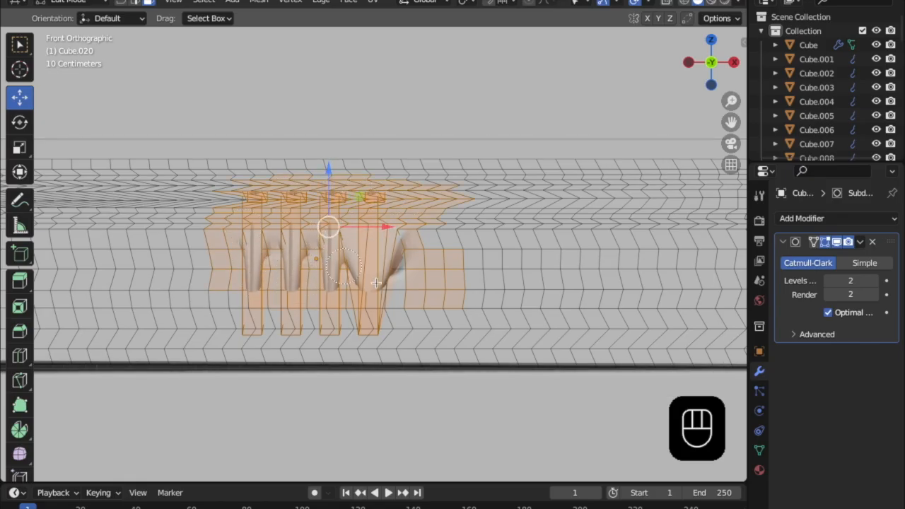
middle_click_drag(321, 270, 396, 276)
key("s")
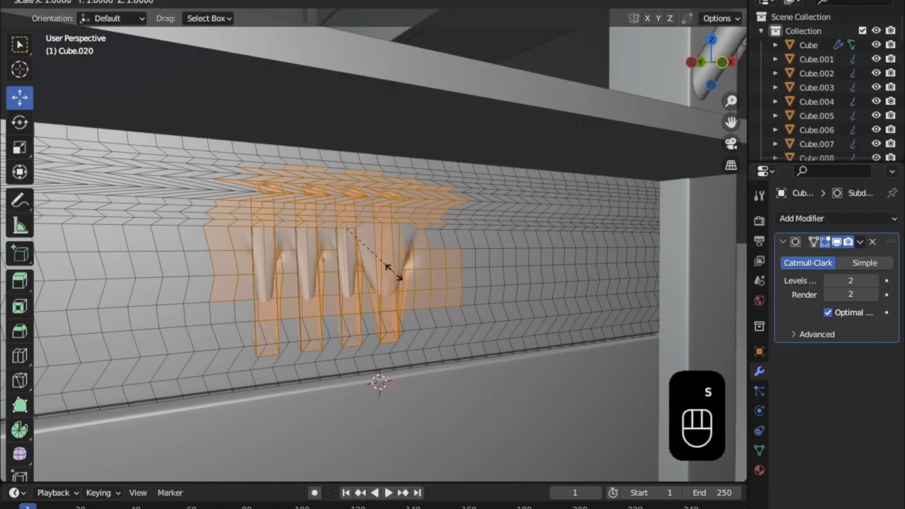
key("z")
key("y")
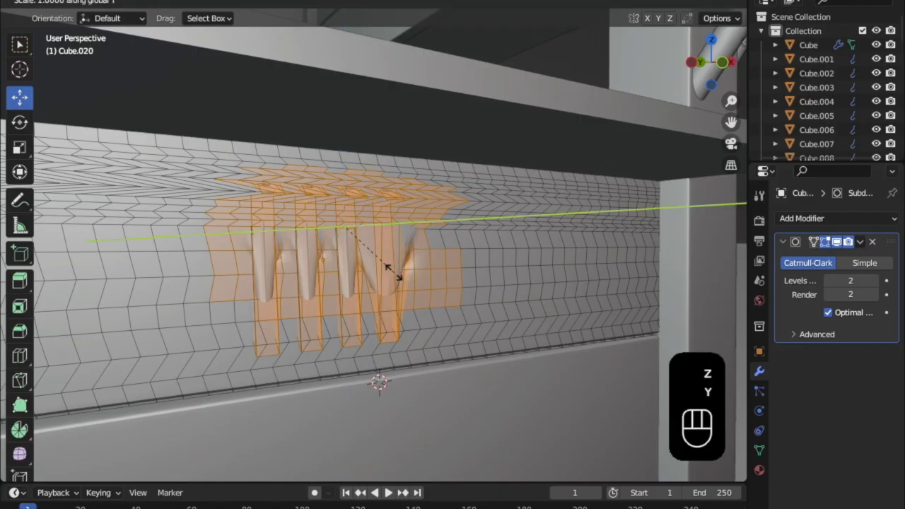
key("KP_0")
left_click(393, 272)
key("Tab")
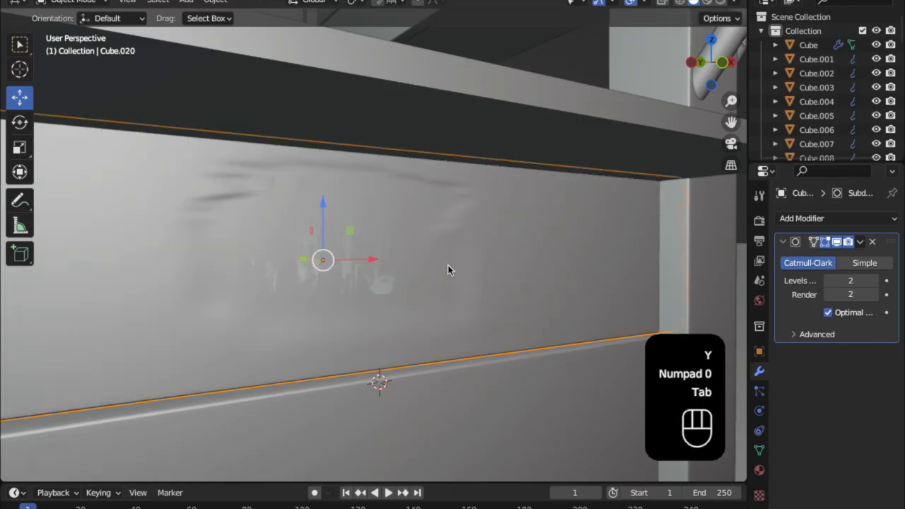
- Examine the flattened plank beneath the counter board and the hut's front corner
middle_click_drag(411, 248, 441, 222)
scroll(424, 233, "down", 4)
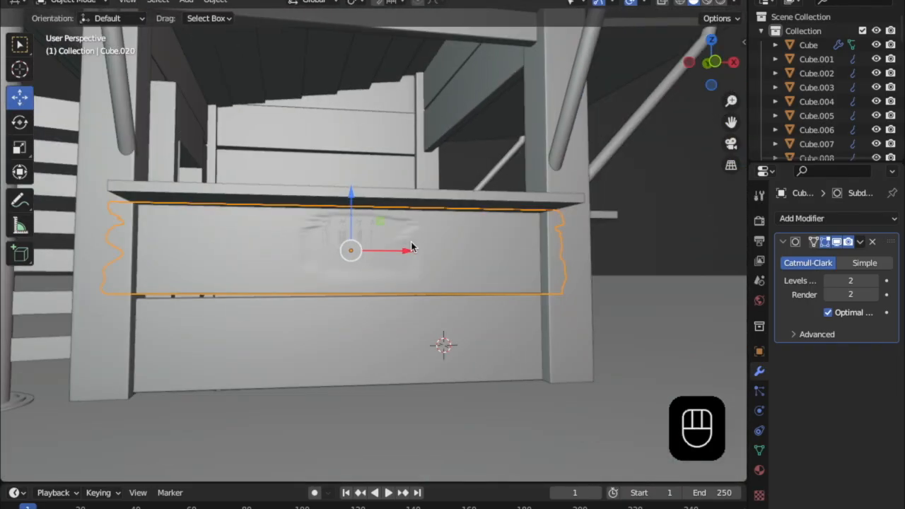
middle_click_drag(533, 242, 559, 230)
left_click(627, 106)
middle_click_drag(608, 206, 665, 168)
middle_click_drag(603, 227, 522, 260)
middle_click_drag(405, 353, 469, 257, "shift")
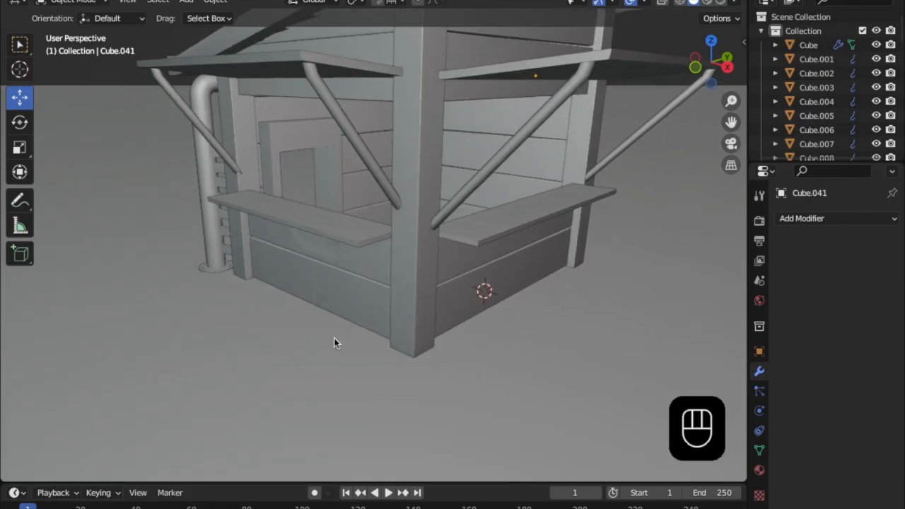
middle_click_drag(343, 297, 373, 297, "shift")
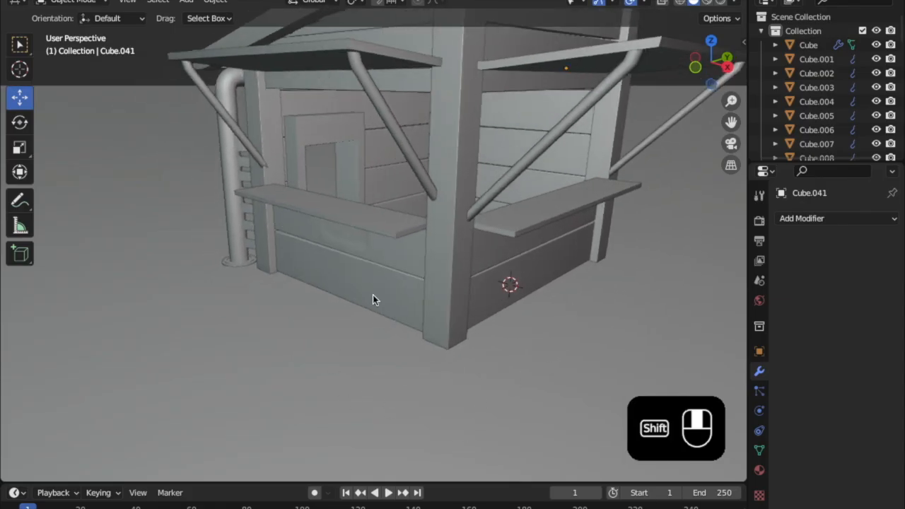
- Add a cube, move it to the open ground in front of the hut, and raise it above the ground
left_click(187, 2)
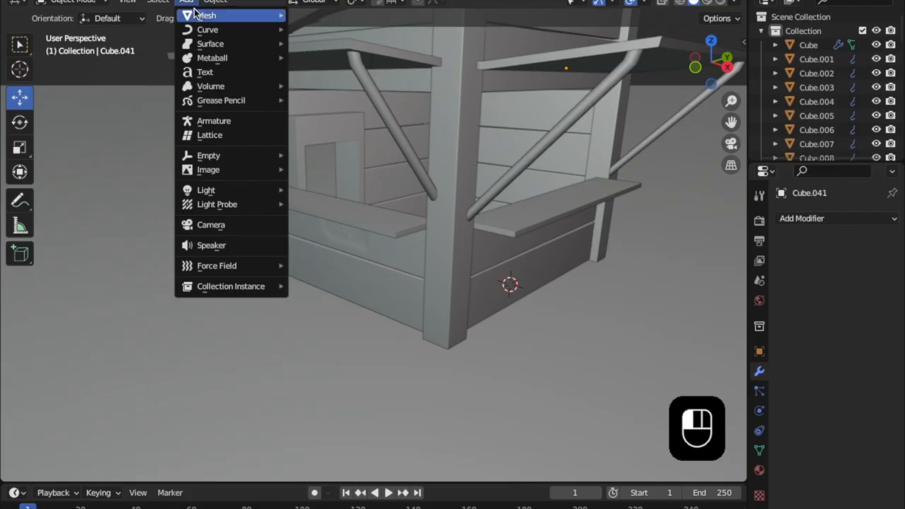
mouse_move(195, 10)
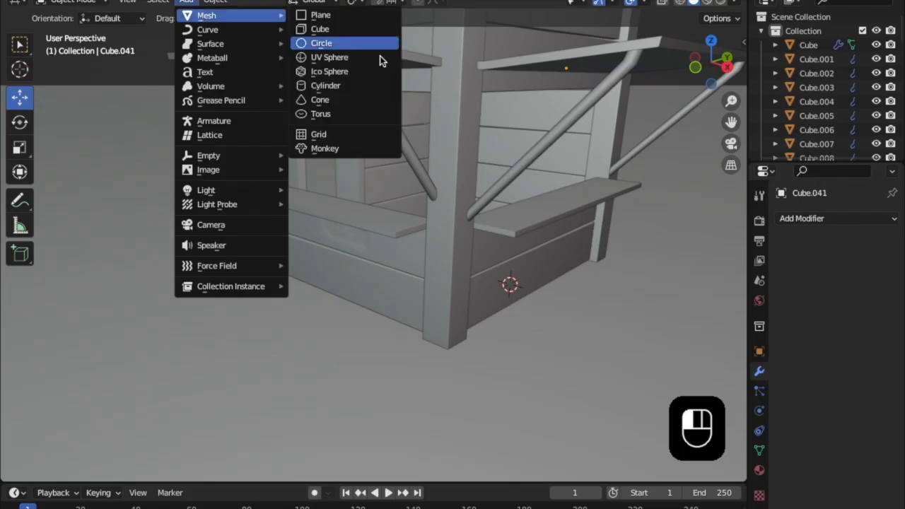
left_click(329, 32)
middle_click_drag(407, 150, 524, 269)
left_click_drag(534, 270, 373, 328)
middle_click_drag(365, 358, 374, 287, "shift")
left_click_drag(412, 272, 307, 310)
left_click_drag(259, 268, 258, 263)
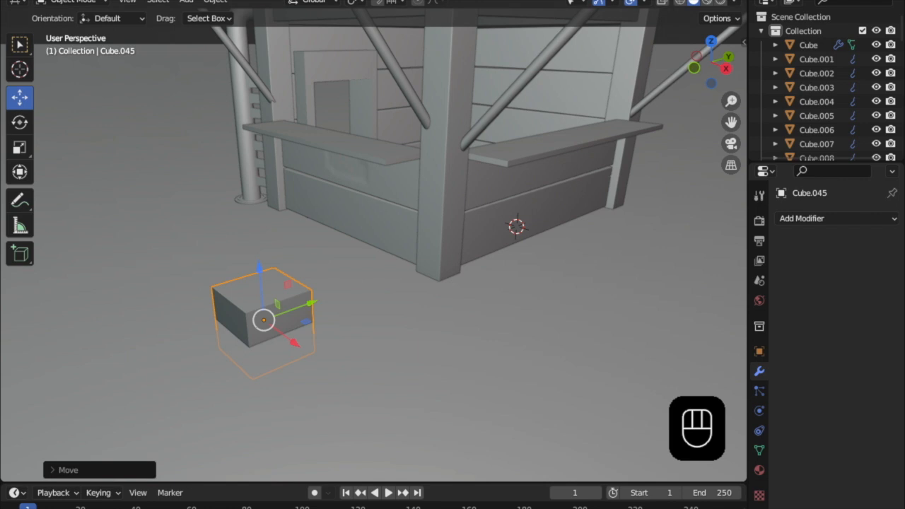
left_click_drag(259, 262, 249, 212)
- Scale the new cube into a narrow upright block that is thin along X
middle_click_drag(425, 152, 469, 218)
scroll(380, 188, "up", 3)
middle_click_drag(415, 275, 343, 211, "shift")
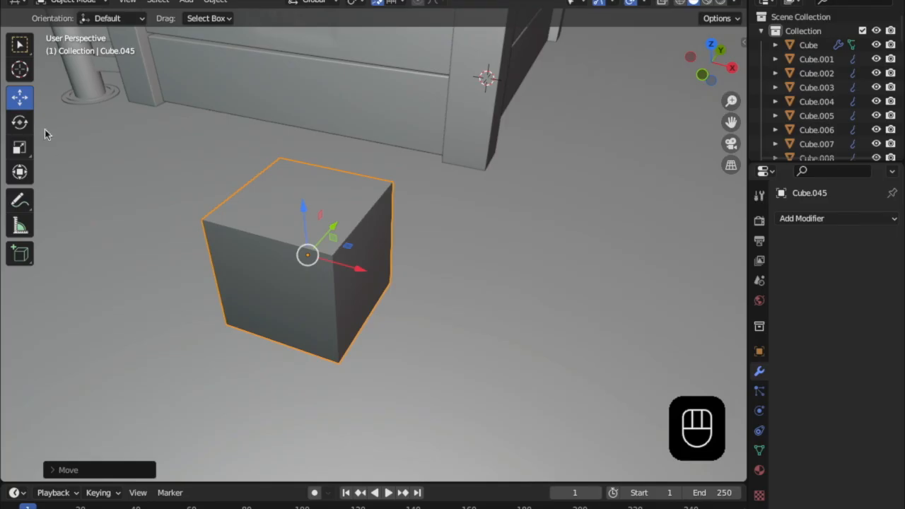
left_click(20, 147)
left_click_drag(344, 244, 316, 251)
middle_click_drag(316, 251, 275, 267)
left_click_drag(272, 277, 258, 280)
middle_click_drag(257, 280, 333, 241)
left_click_drag(313, 228, 324, 232)
middle_click_drag(324, 232, 379, 295)
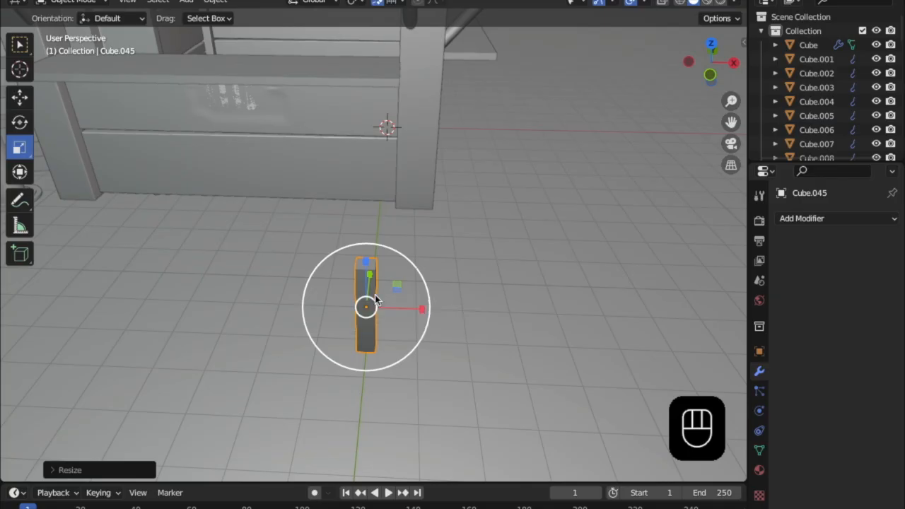
- Apply Shade Auto Smooth to the upright block and add a Bevel modifier to it
right_click(372, 287)
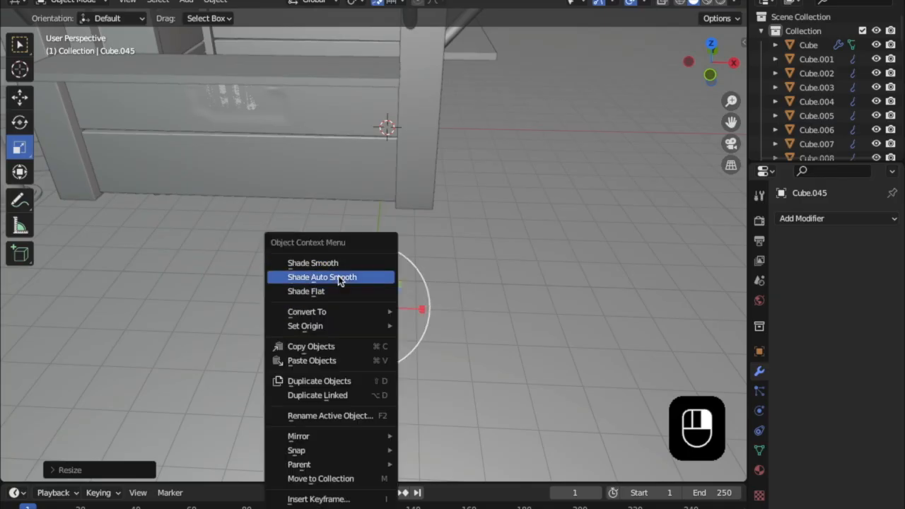
left_click(340, 279)
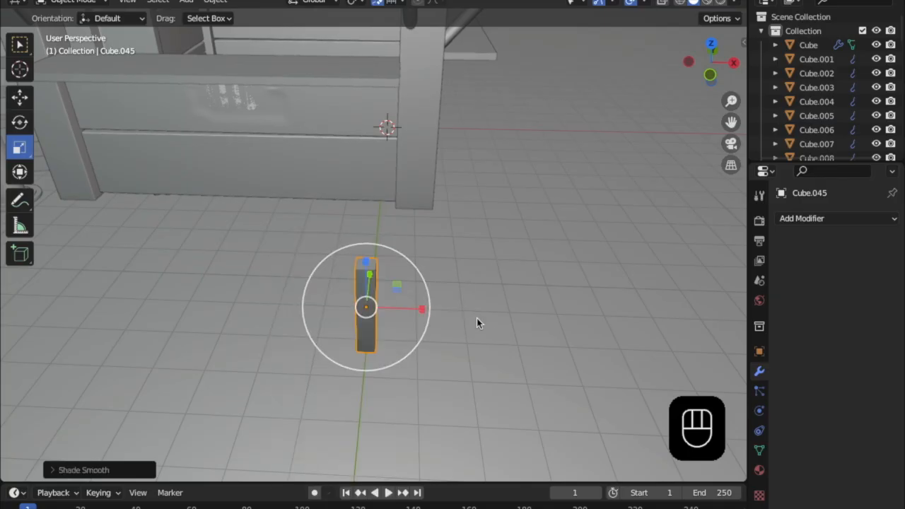
left_click(832, 220)
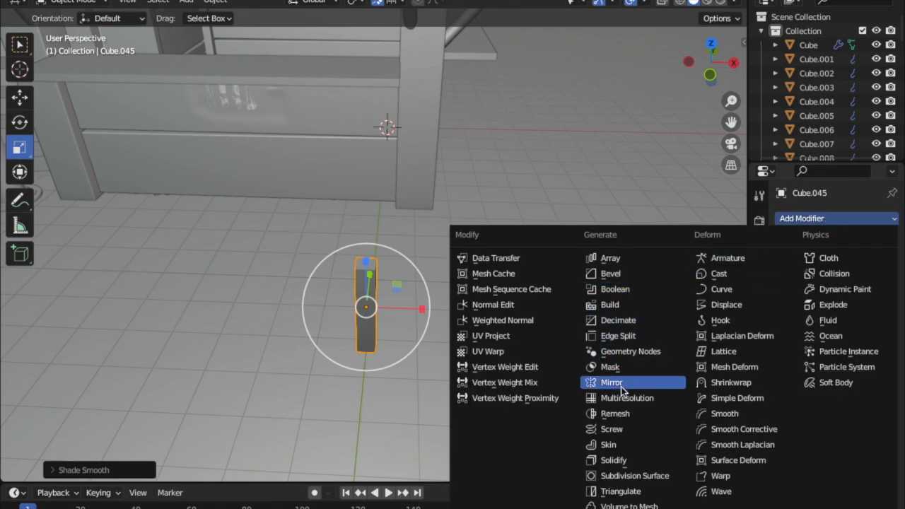
left_click(586, 275)
- Set the block's bevel to 11 segments and an amount of 0.3 m
middle_click_drag(403, 205, 384, 196)
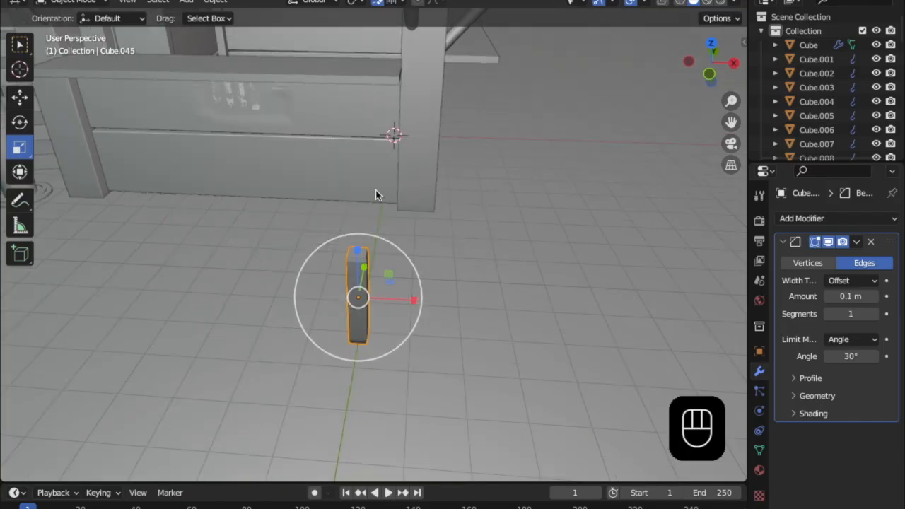
scroll(332, 167, "up", 4)
middle_click_drag(319, 157, 379, 189)
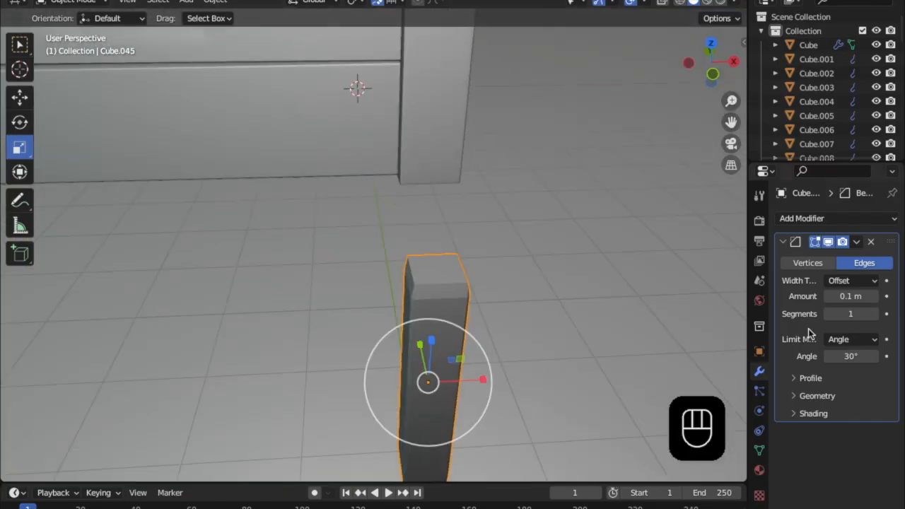
left_click_drag(874, 319, 892, 319)
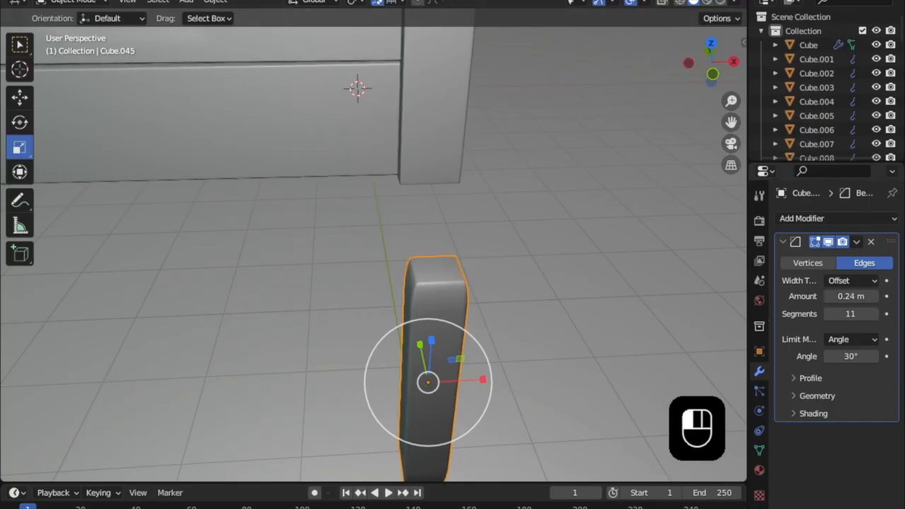
middle_click_drag(672, 288, 692, 313)
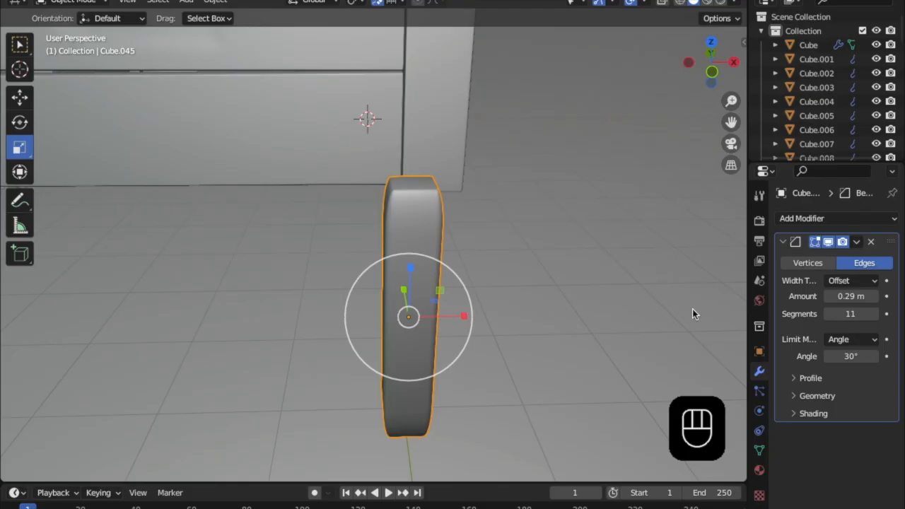
middle_click_drag(565, 299, 498, 302)
- Duplicate the beveled block in place and move the copy along X to form a second leg
middle_click_drag(427, 286, 288, 225, "shift")
key("shift+d")
right_click(486, 257)
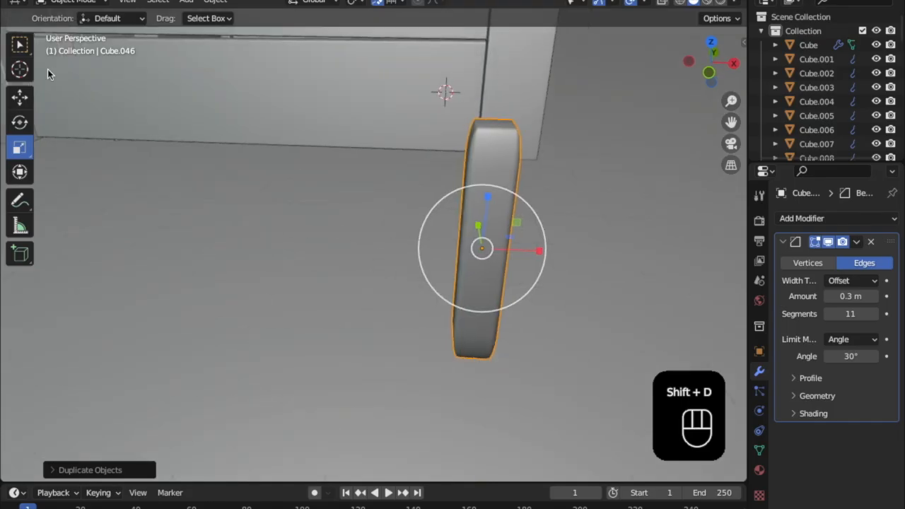
left_click(13, 95)
left_click_drag(498, 239, 338, 253)
left_click_drag(411, 250, 320, 244)
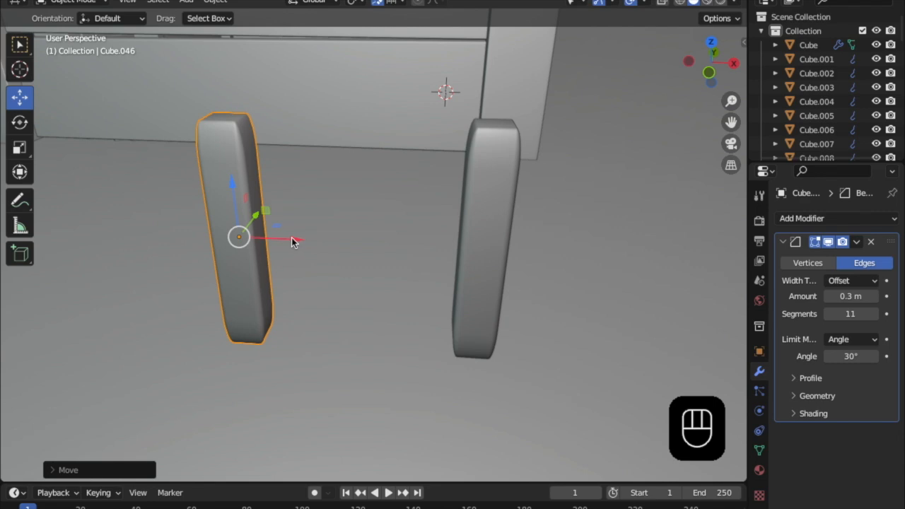
- Select both legs and duplicate them along Y, away from the hut, to form a set of four
scroll(398, 234, "down", 7)
middle_click_drag(399, 234, 351, 261)
left_click(351, 262, "shift")
key("shift+d")
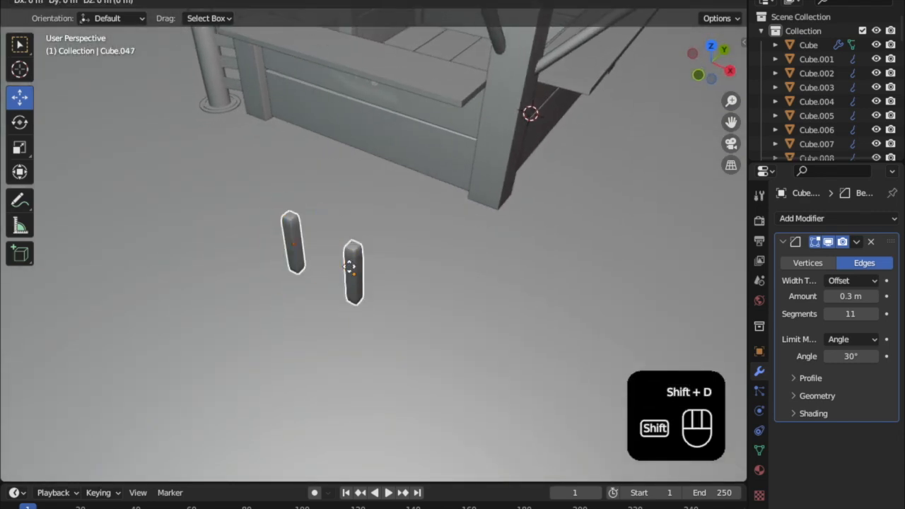
key("y")
left_click(299, 273)
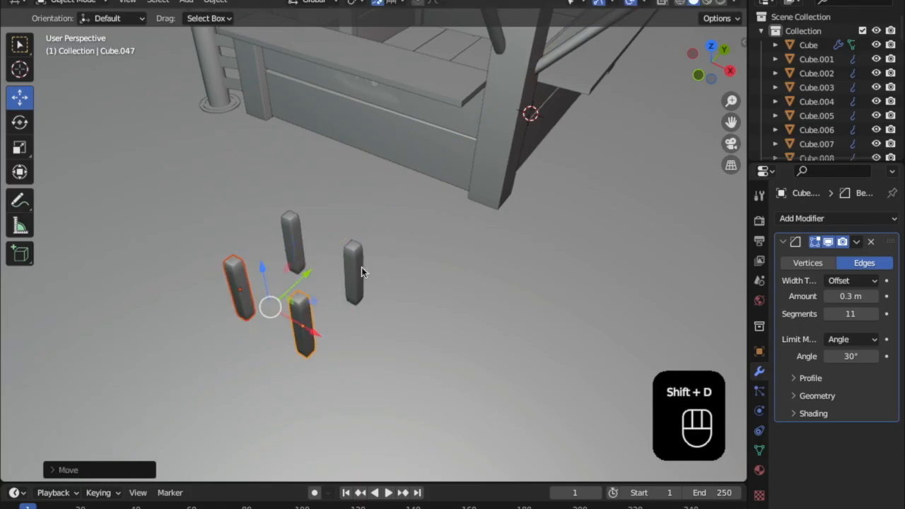
- Add a cube and move it out from the hut to sit between the four legs
middle_click_drag(348, 273, 373, 266)
scroll(374, 266, "up", 3)
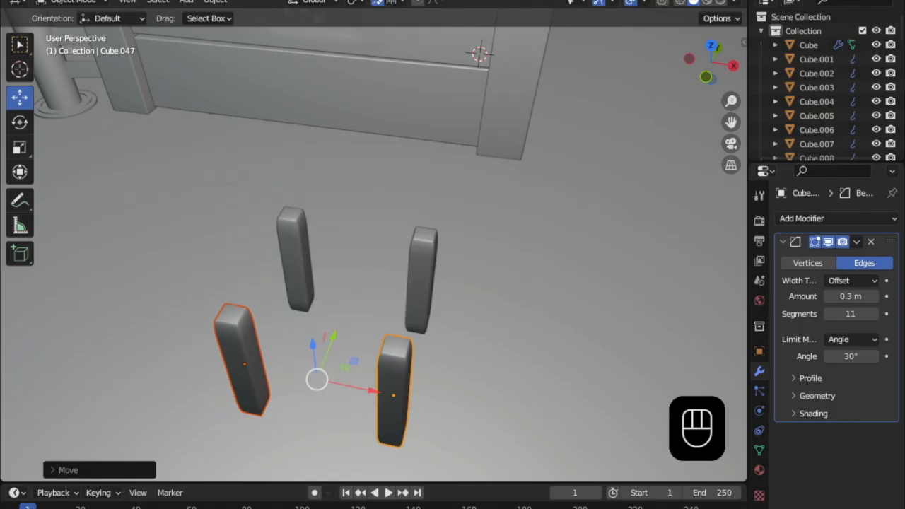
left_click(184, 4)
mouse_move(211, 15)
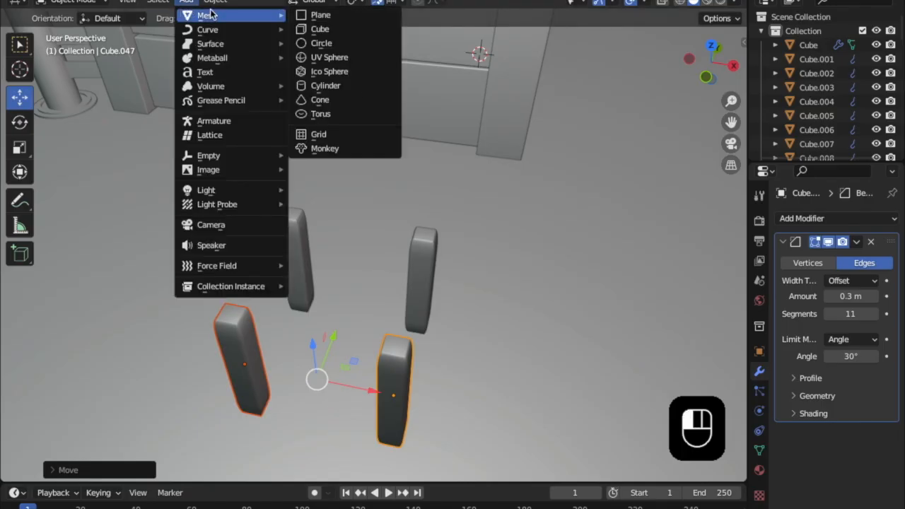
left_click(318, 29)
scroll(382, 262, "down", 5)
left_click_drag(437, 147, 407, 281)
left_click_drag(380, 242, 383, 251)
middle_click_drag(383, 252, 330, 297)
left_click_drag(367, 258, 352, 273)
scroll(352, 273, "up", 3)
middle_click_drag(352, 273, 423, 219, "shift")
scroll(410, 221, "up", 2)
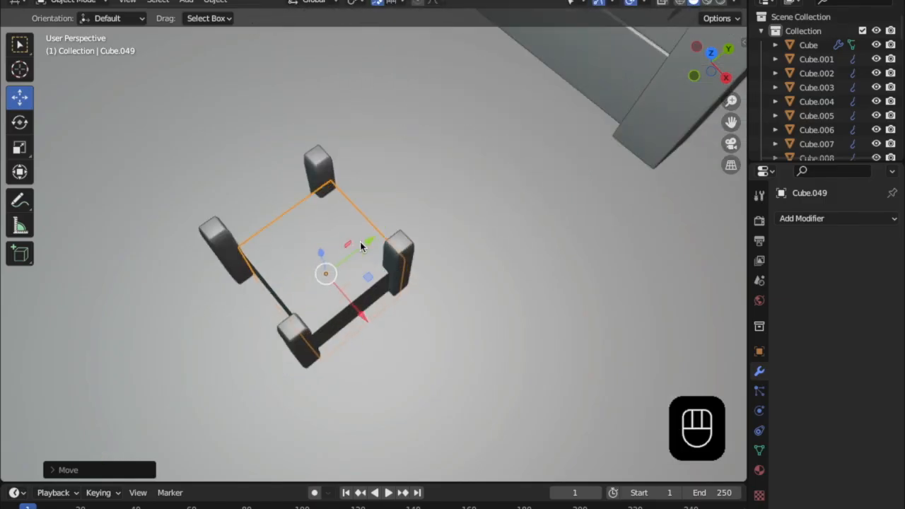
- Raise the cube until it sits above the tops of the four legs
scroll(360, 242, "up", 3)
left_click_drag(289, 273, 252, 184)
middle_click_drag(259, 186, 321, 69)
middle_click_drag(325, 188, 334, 338, "shift")
scroll(333, 176, "up", 3, "shift")
left_click_drag(328, 172, 334, 111)
middle_click_drag(261, 162, 396, 185)
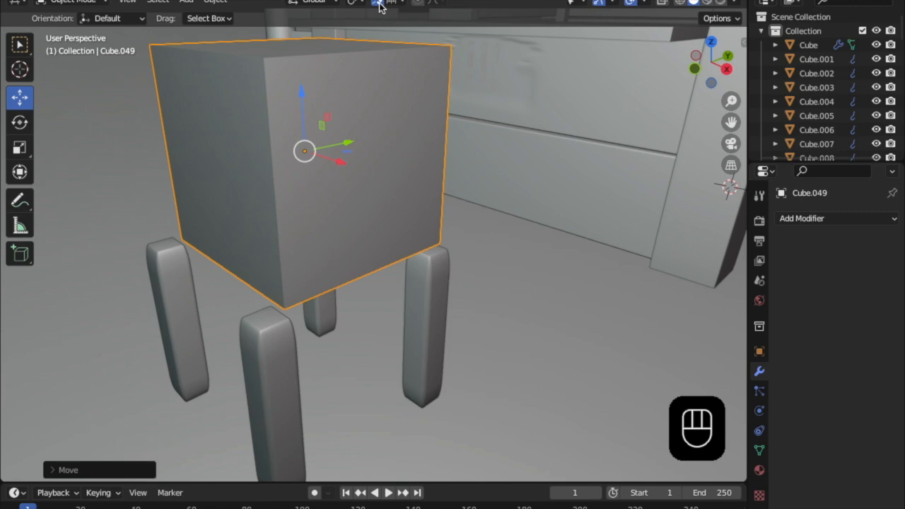
- Turn off snapping and center the cube over the four legs in the top view
mouse_move(403, 179)
middle_mouse_down()
mouse_move(424, 236)
mouse_move(414, 330)
mouse_move(404, 191)
middle_mouse_up()
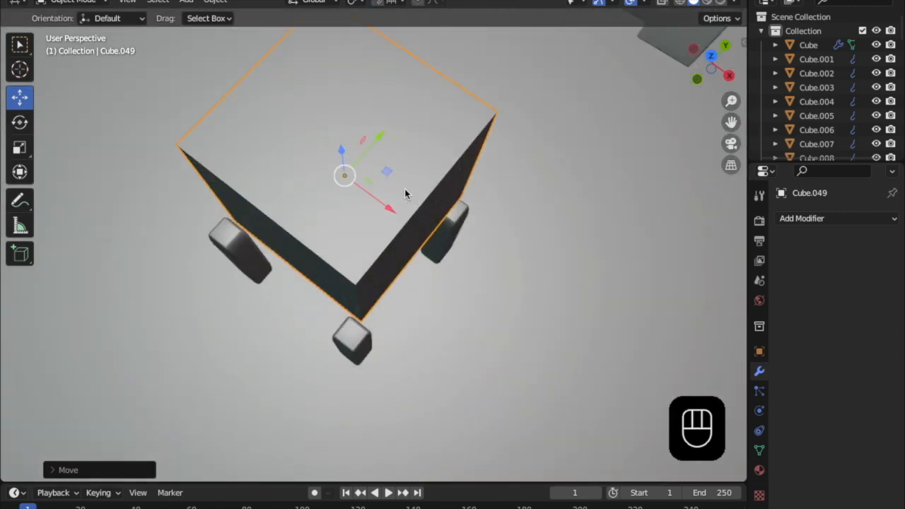
left_click_drag(386, 171, 382, 202)
middle_click_drag(382, 202, 377, 173)
left_click(712, 52)
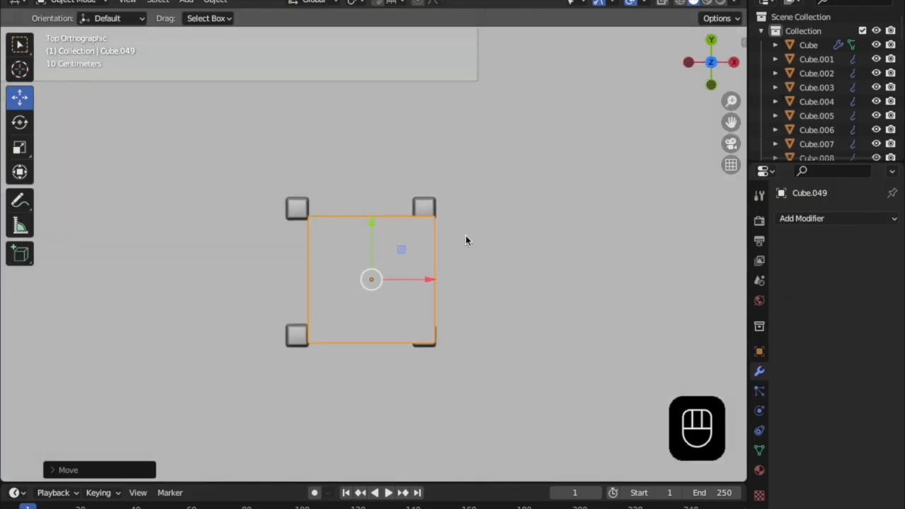
left_click_drag(387, 245, 385, 245)
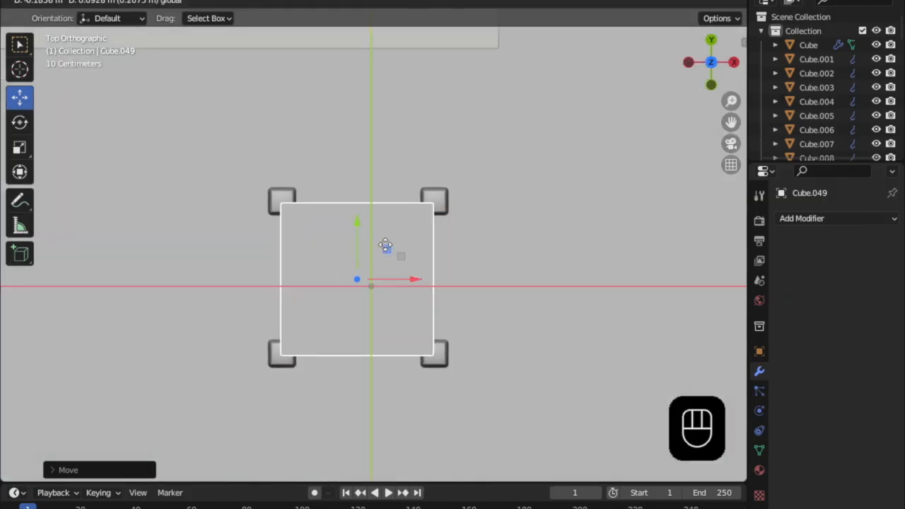
- Scale the cube down along Z into a slab and lower it onto the legs
middle_click_drag(386, 243, 20, 160)
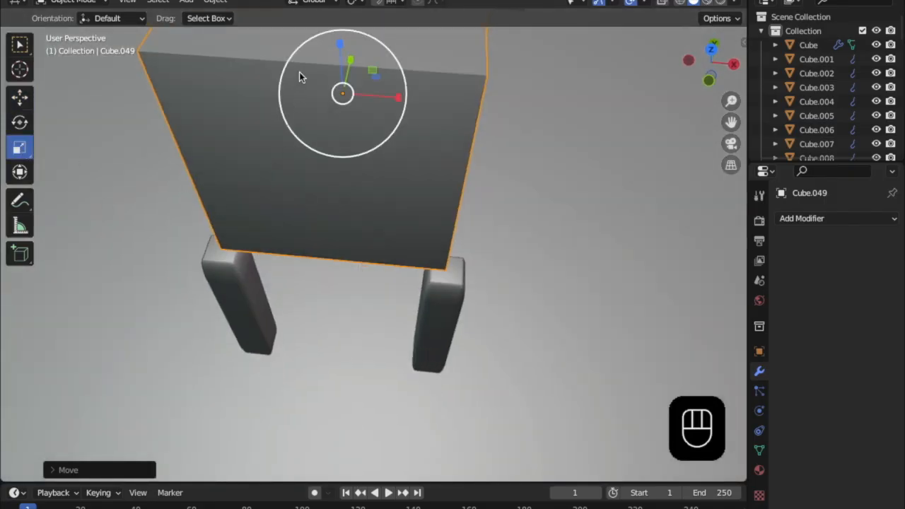
left_click_drag(337, 55, 311, 82)
left_click_drag(324, 47, 330, 116)
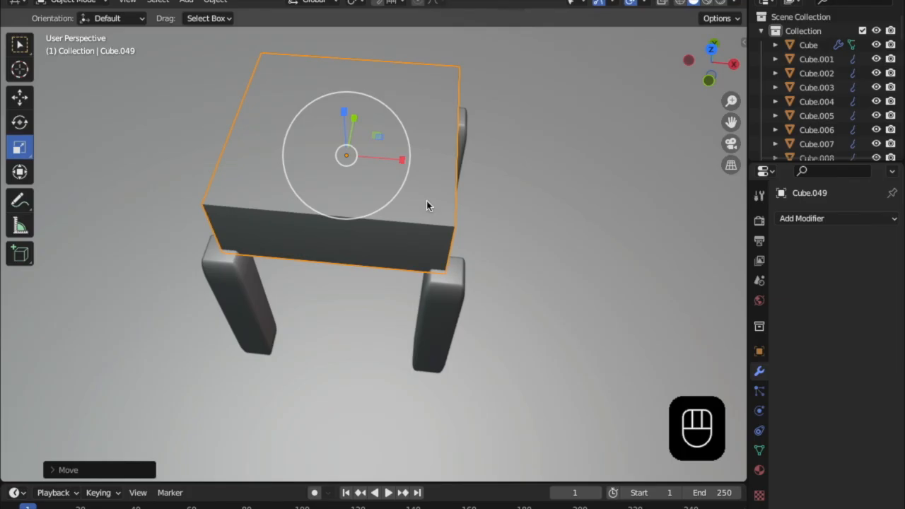
- Scale the slab up in the XY plane so the seat overhangs all four legs
middle_click_drag(371, 123, 380, 152)
left_click_drag(374, 153, 384, 160)
right_click(384, 160)
middle_click_drag(384, 159, 380, 210)
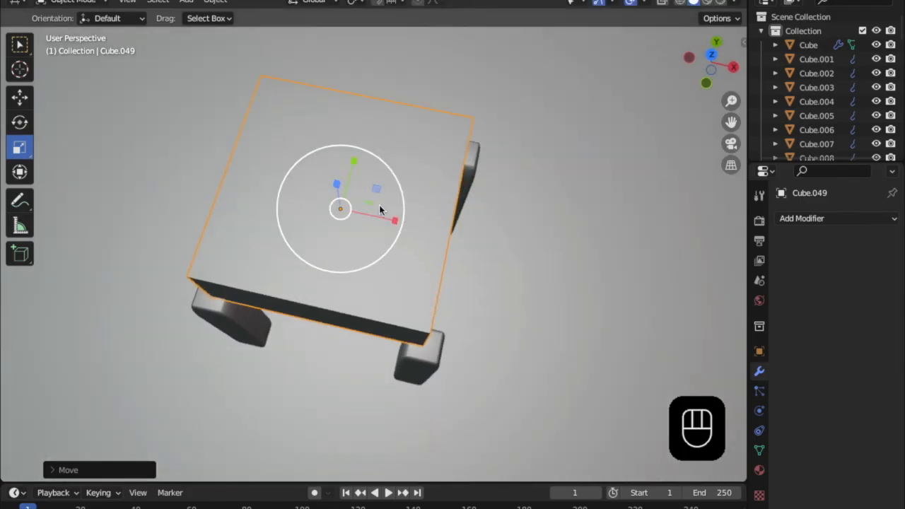
left_click_drag(379, 193, 400, 188)
middle_click_drag(400, 188, 374, 188)
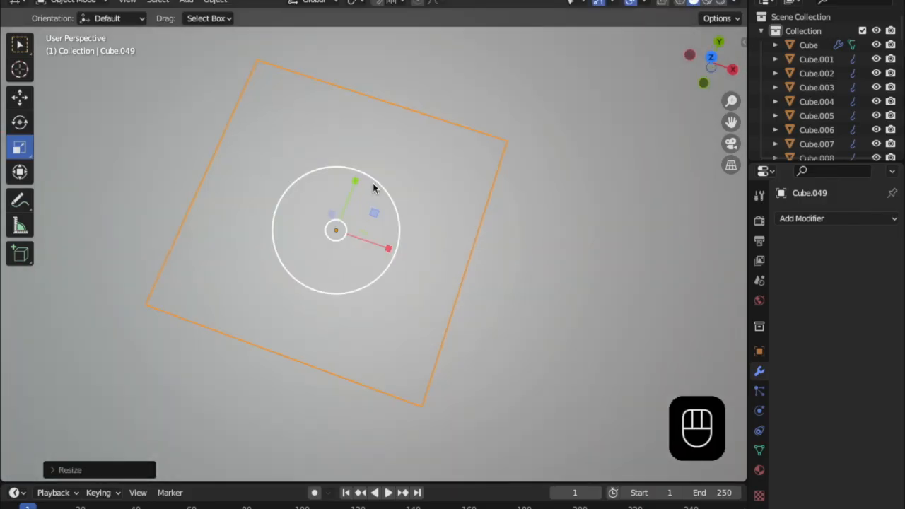
left_click_drag(375, 217, 375, 210)
- Enter Edit Mode on the seat and lower its top face to make it a thin board
middle_click_drag(375, 210, 355, 217)
middle_click_drag(234, 179, 307, 290, "shift")
scroll(361, 206, "up", 5)
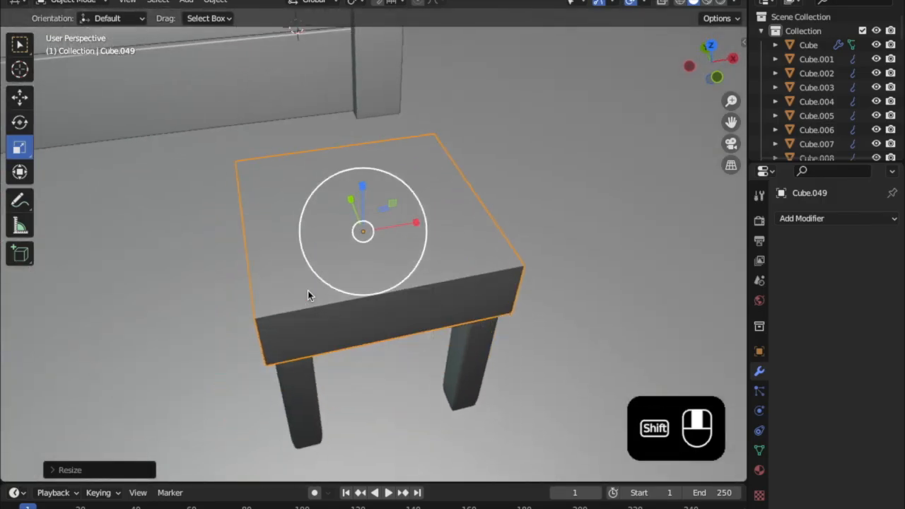
scroll(391, 296, "up", 2)
key("Tab")
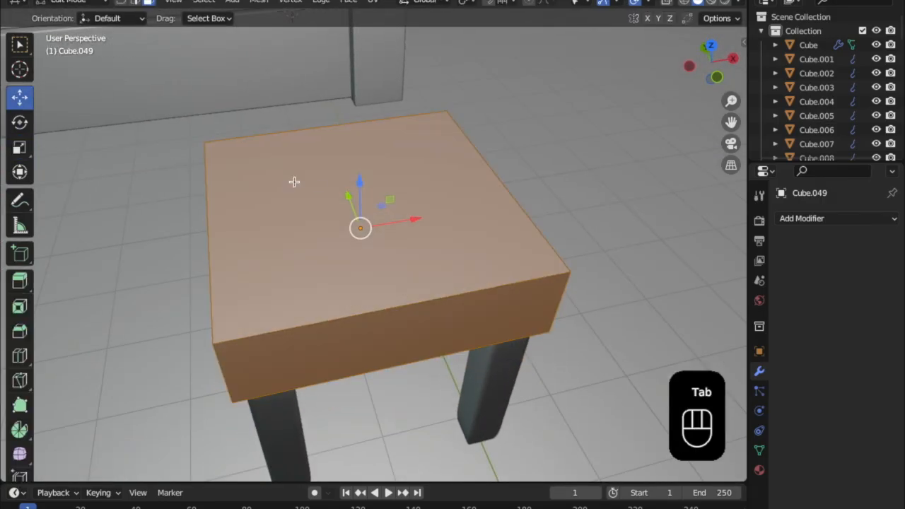
left_click(306, 234)
left_click_drag(360, 146, 359, 201)
- Add a Subdivision Surface modifier to the seat and slide loop cuts close to its two opposite X edges
left_click(846, 221)
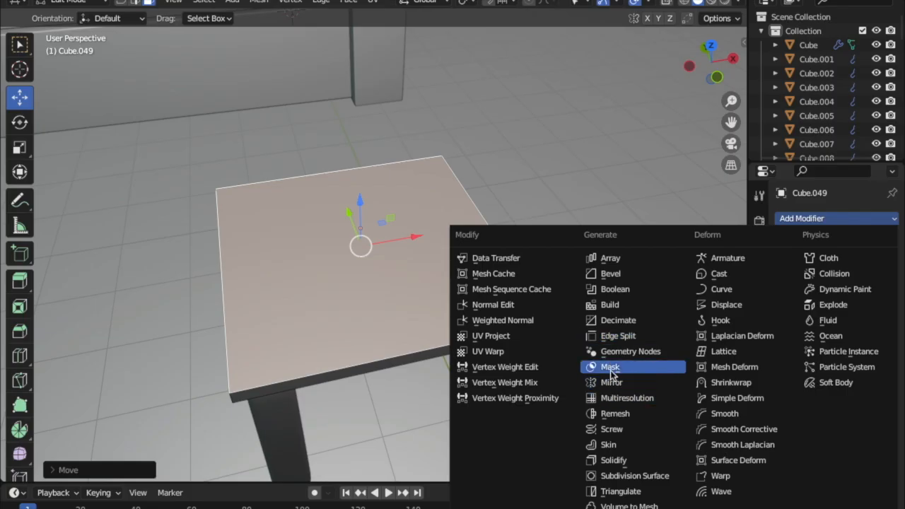
left_click(606, 476)
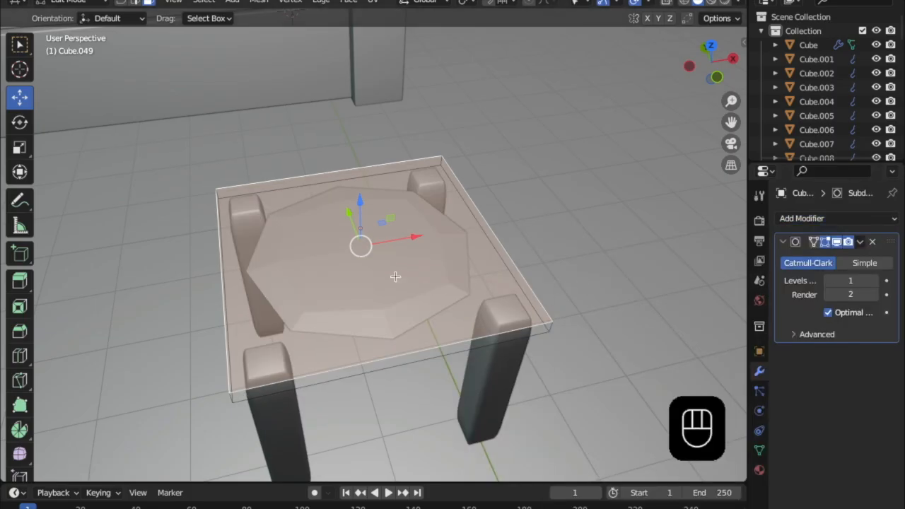
key("super")
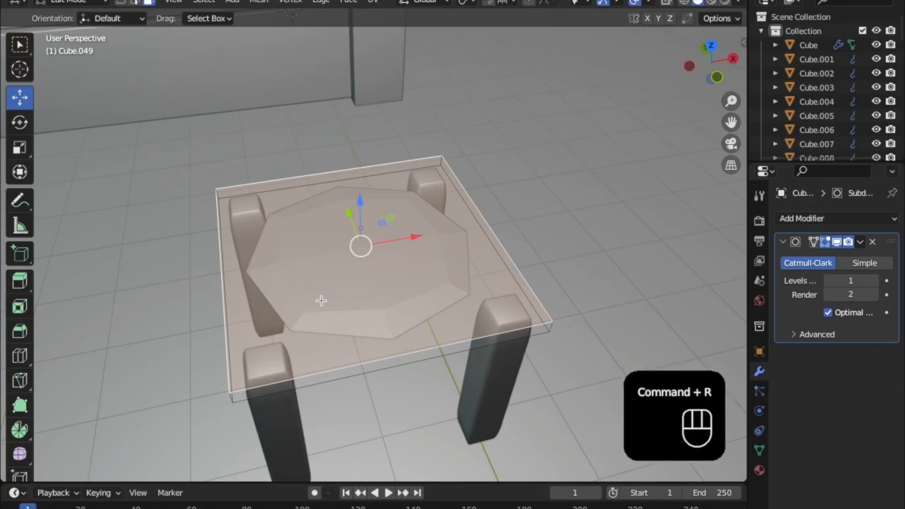
left_click_drag(495, 331, 223, 388)
key("super+r")
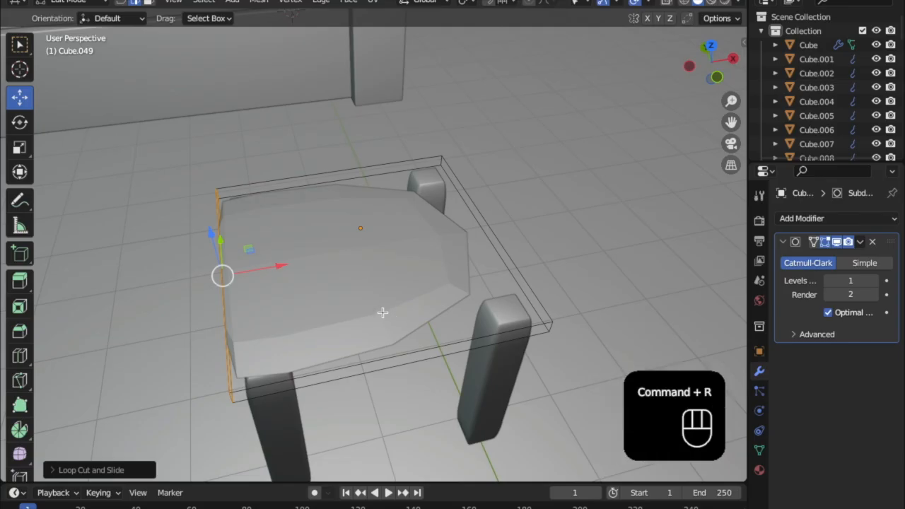
left_click_drag(394, 377, 662, 344)
- Add loop cuts close to the seat's front and back edges to sharpen them
key("super+r")
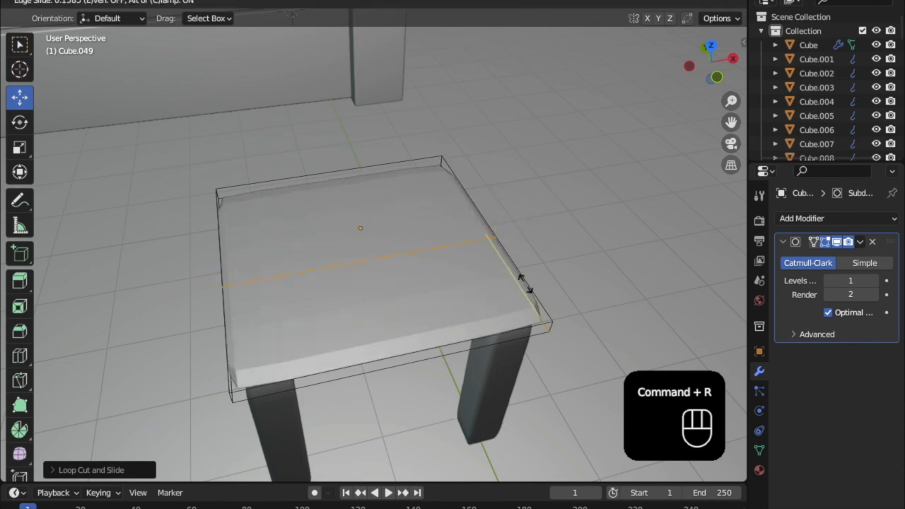
left_click(481, 358)
key("super+r")
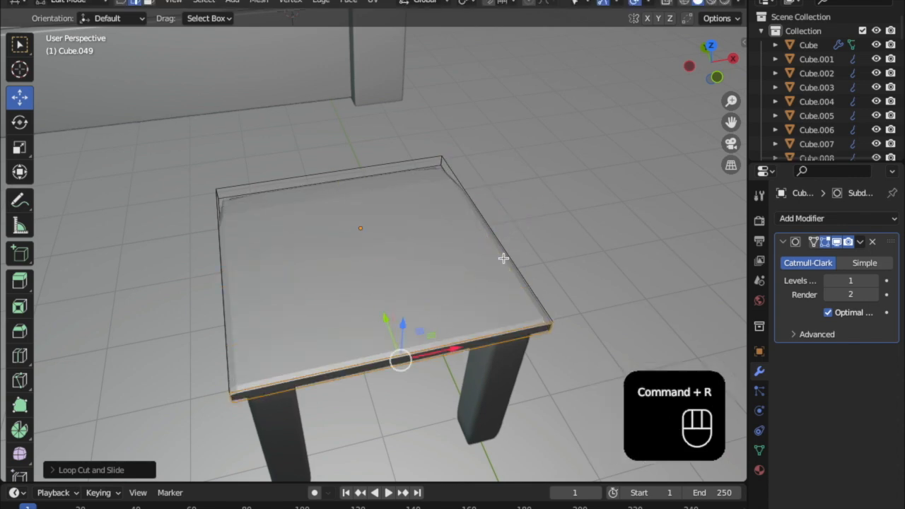
left_click_drag(503, 258, 526, 226)
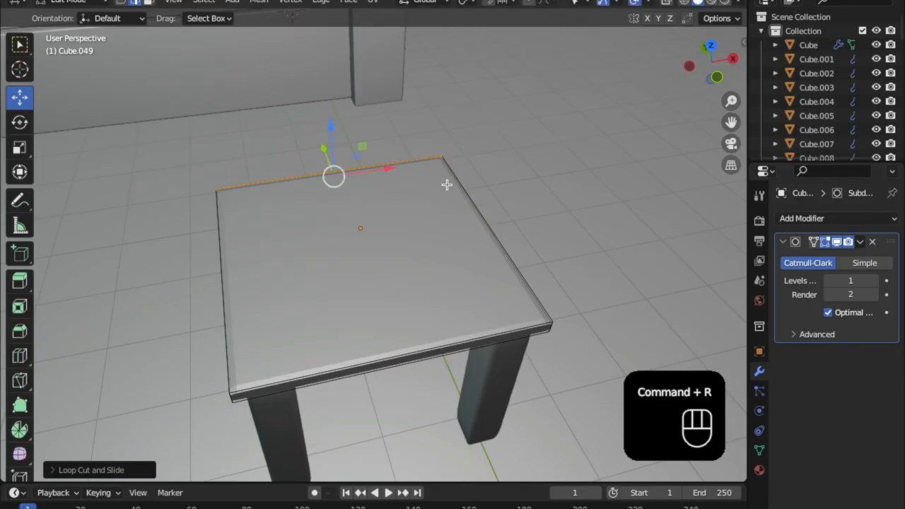
- Extrude the seat's top face upward into a cushion and set the viewport subdivision level to 3
left_click(432, 203)
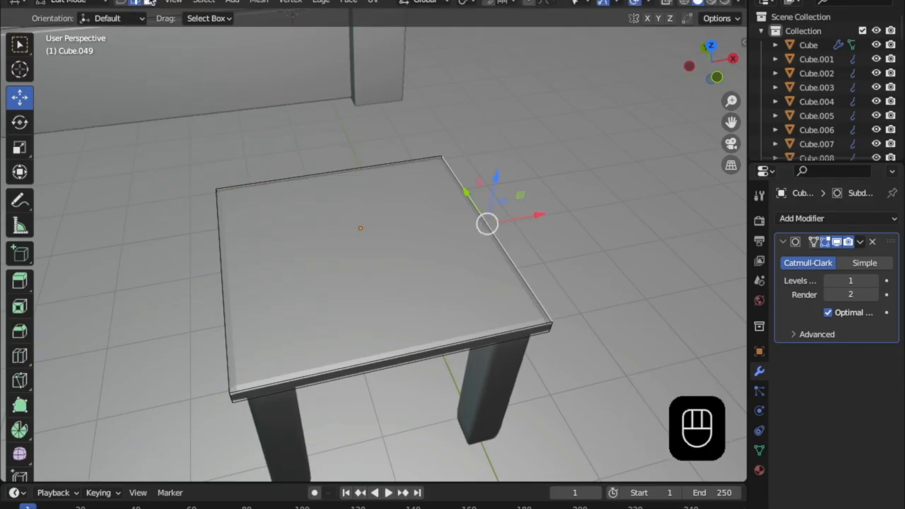
left_click(316, 234)
key("e")
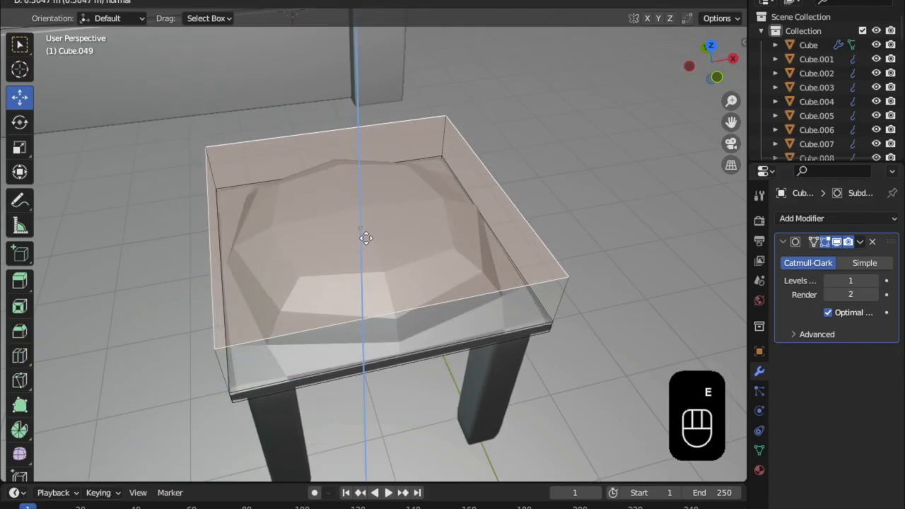
left_click(347, 158)
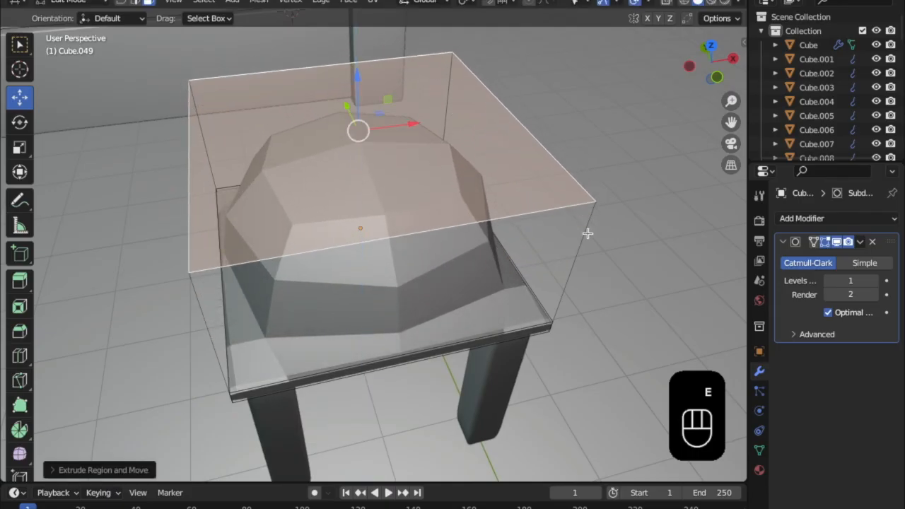
left_click(874, 282)
left_click(874, 282)
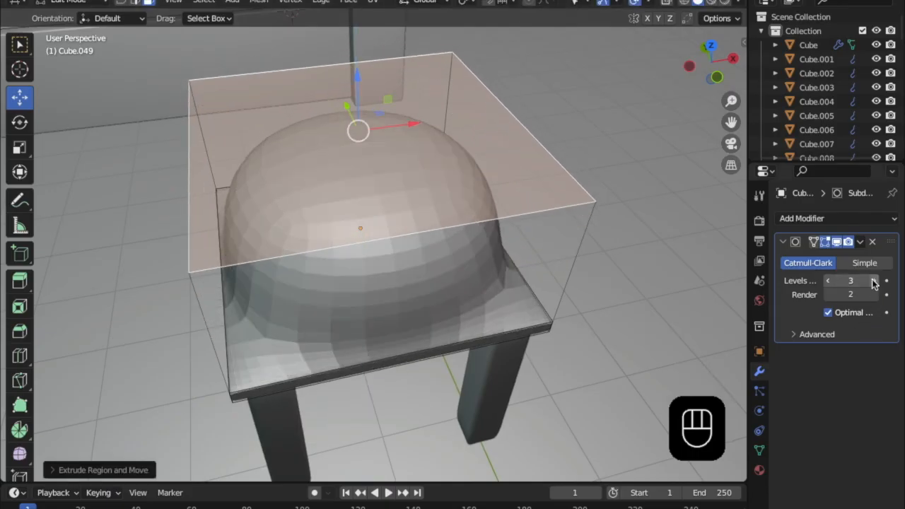
- Raise the viewport subdivision level to 5 and slide a loop cut close to the cushion's edge facing away from the hut
mouse_move(517, 328)
middle_mouse_down()
mouse_move(602, 283)
mouse_move(567, 285)
mouse_move(524, 318)
middle_mouse_up()
left_click(433, 353)
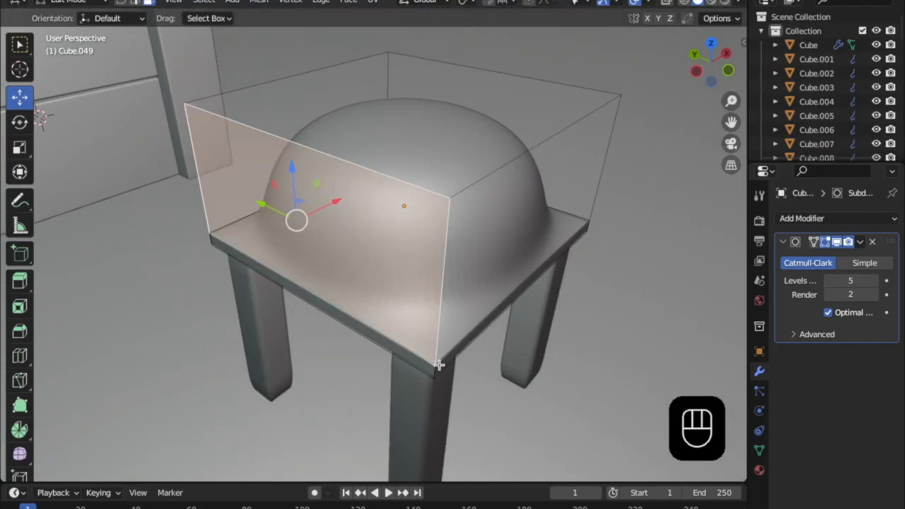
left_click(439, 365)
middle_click_drag(440, 365, 384, 428)
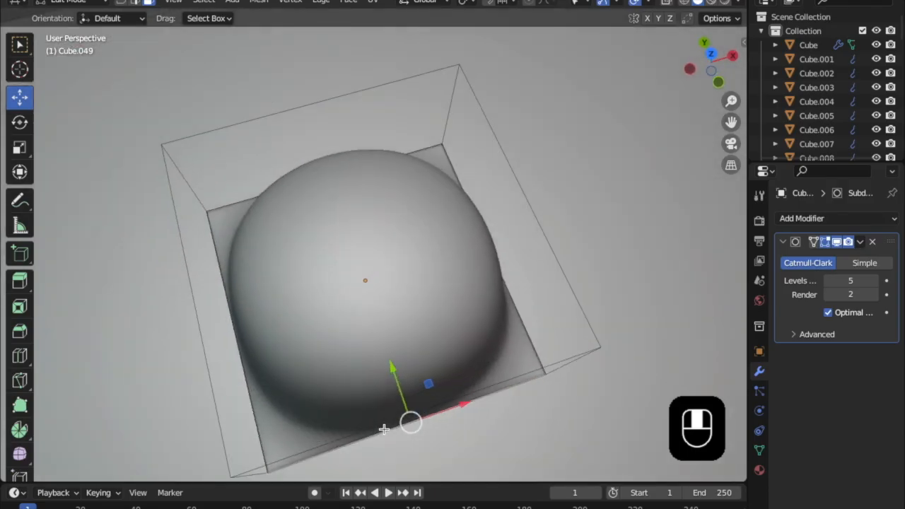
left_click(404, 372)
key("super+r")
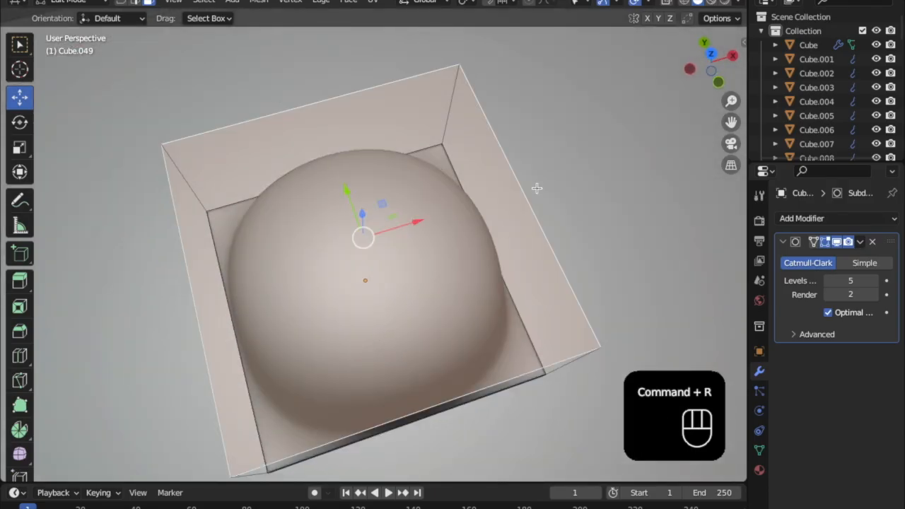
left_click(493, 221)
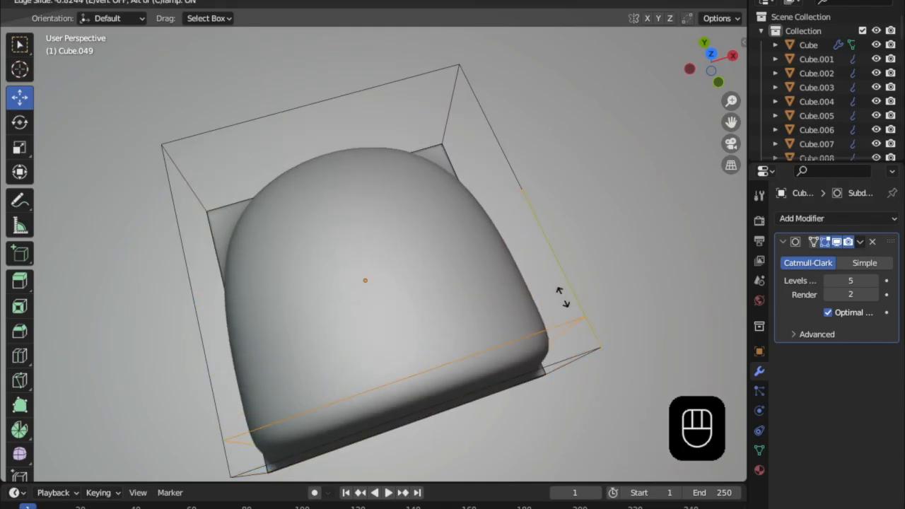
left_click(509, 295)
middle_click_drag(509, 295, 376, 322)
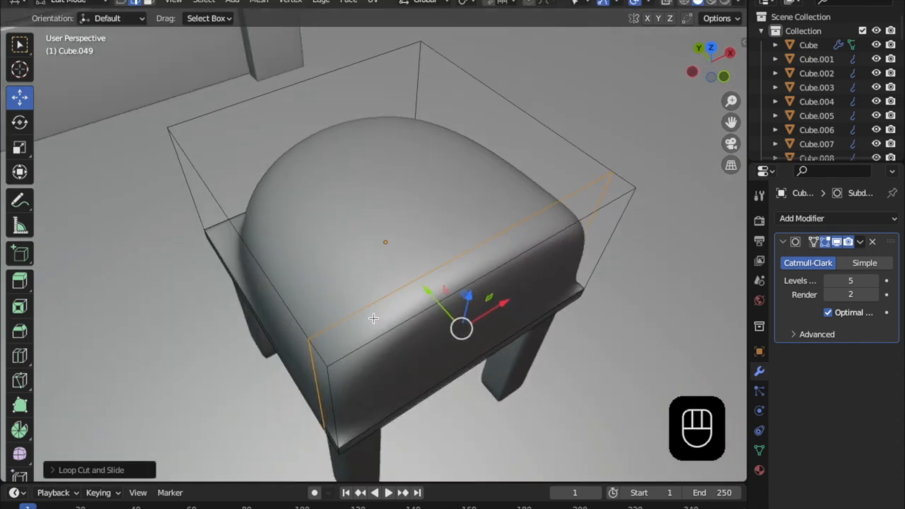
- Add two loop cuts close to the cushion's opposite X edges to sharpen them
key("super+r")
left_click(365, 295)
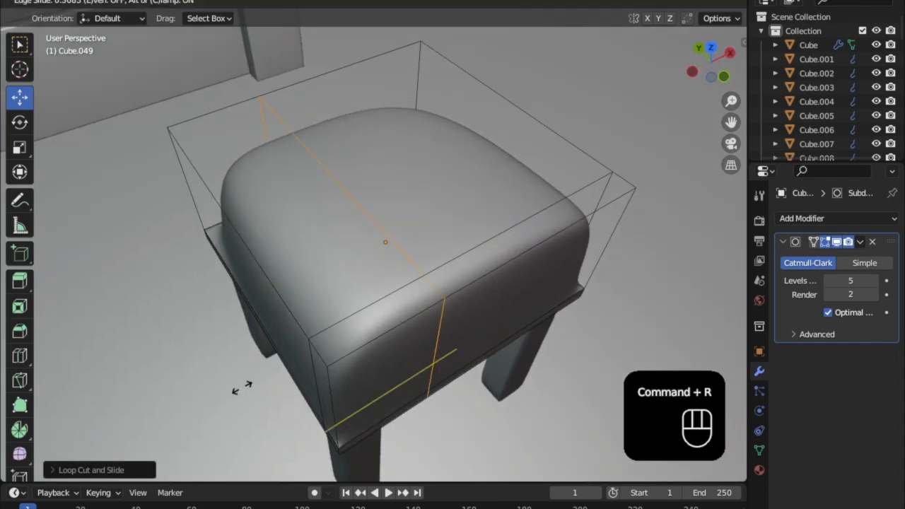
left_click(236, 393)
key("super+r")
left_click(460, 251)
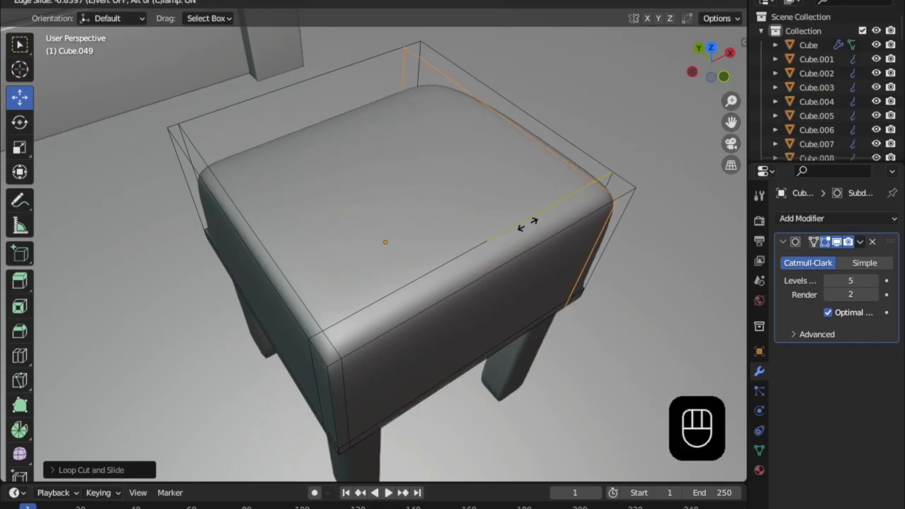
middle_click_drag(503, 237, 474, 246)
- Add a loop cut towards the cushion's edge that faces the hut
middle_click_drag(413, 271, 410, 216)
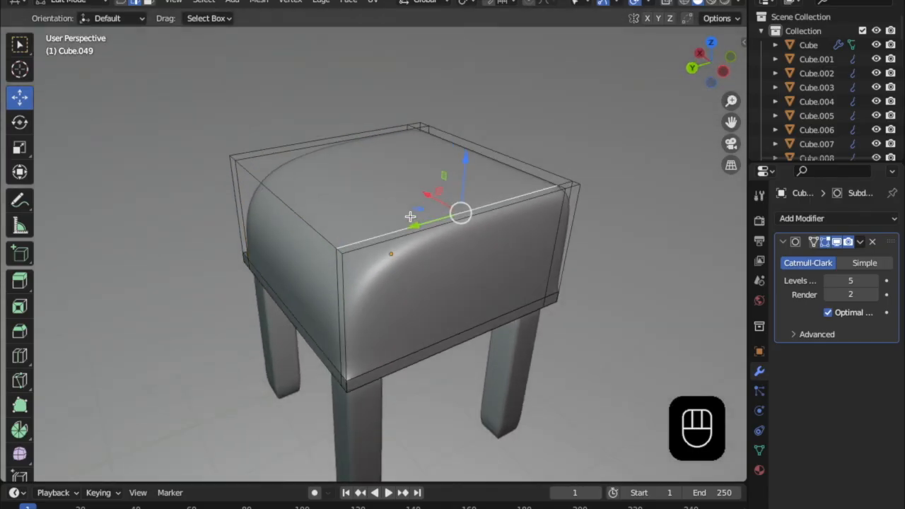
key("super+r")
left_click(340, 265)
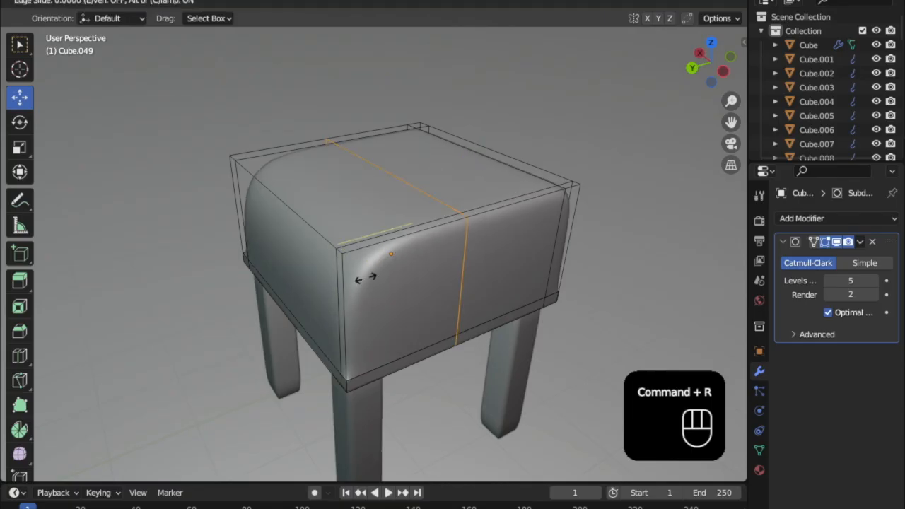
left_click(337, 297)
middle_click_drag(337, 297, 280, 285)
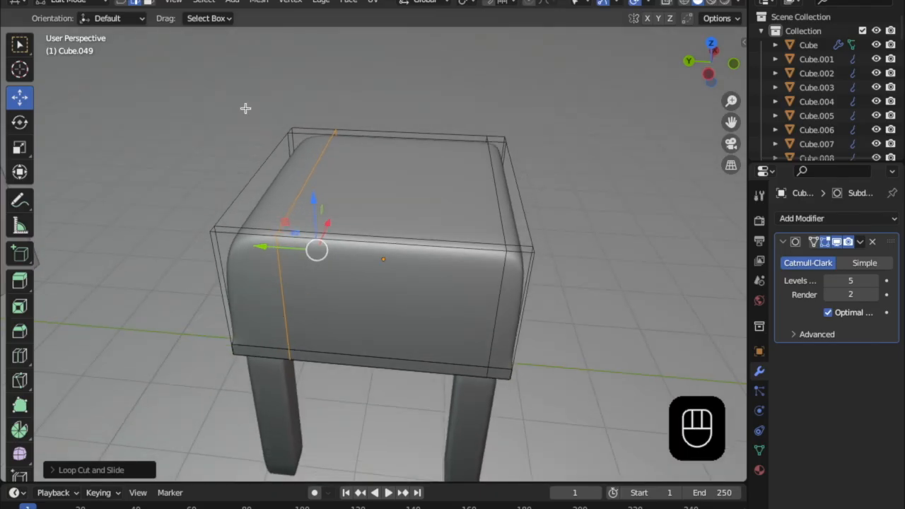
- Select the cushion's central top faces in face mode and lower them to form a sunken seat
left_click(147, 4)
left_click(324, 159)
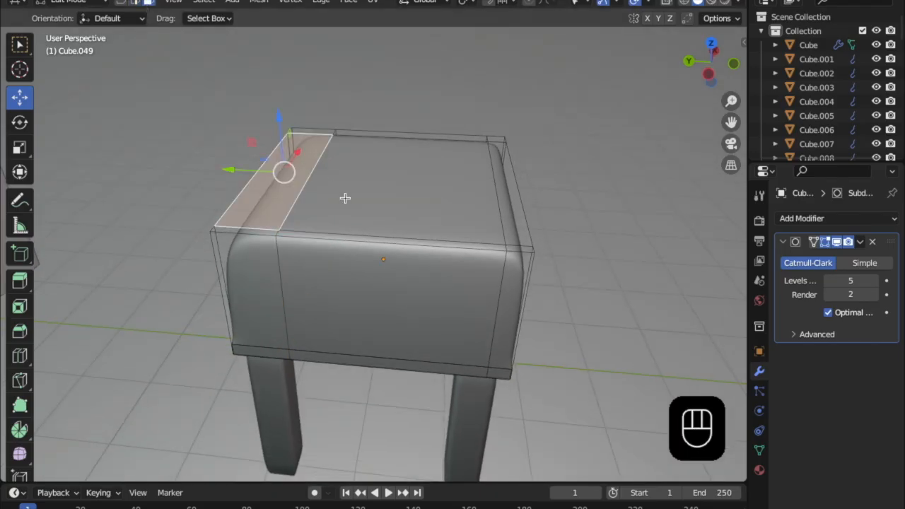
left_click(367, 208, "shift")
left_click_drag(355, 142, 384, 182)
middle_click_drag(385, 181, 443, 198)
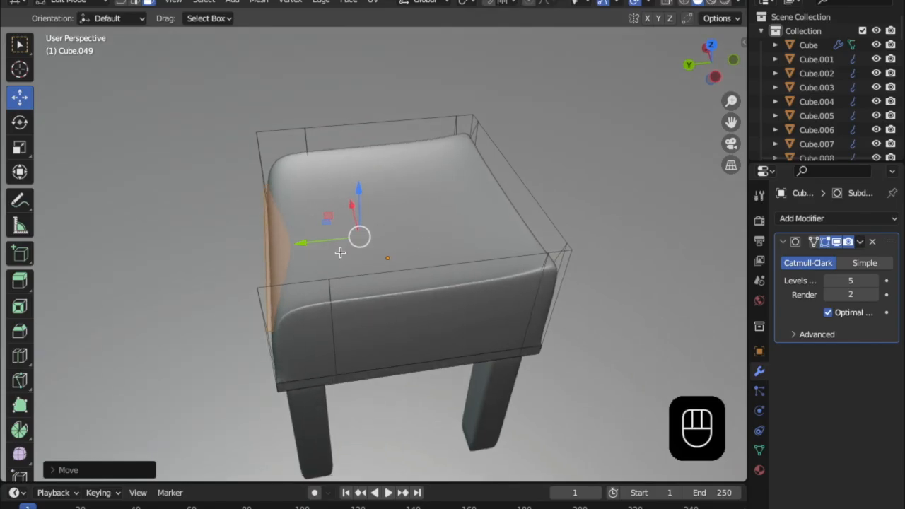
- Lower the narrow face strip along the cushion's hut-facing edge on the Z axis to open the seat's front
middle_click_drag(345, 253, 430, 198)
middle_click_drag(370, 319, 452, 299)
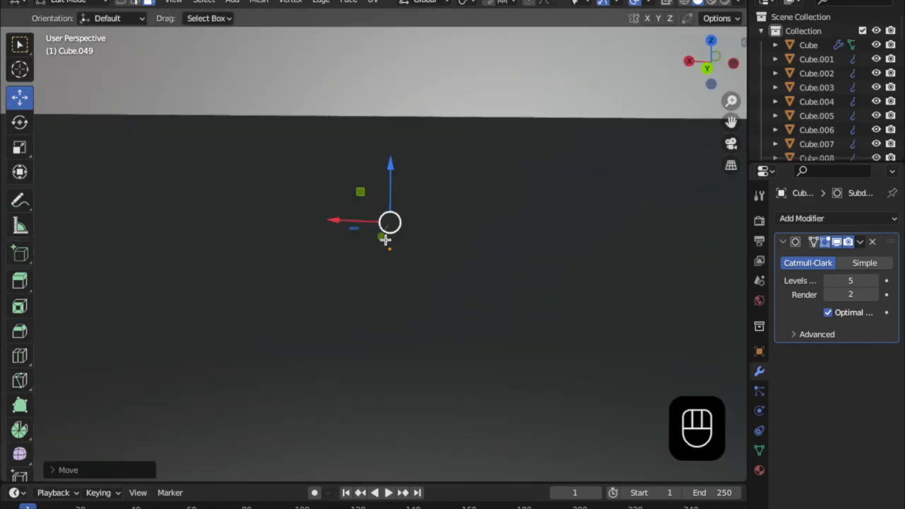
middle_click_drag(385, 240, 362, 308)
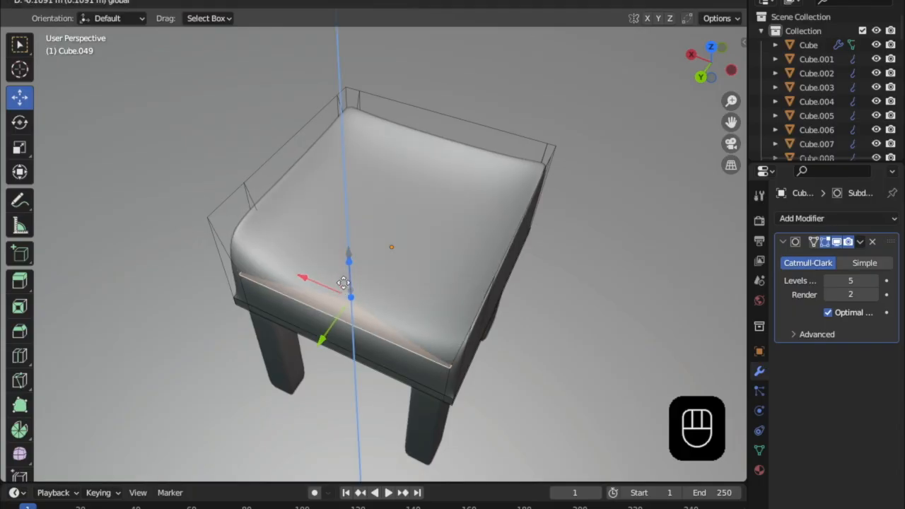
left_click_drag(344, 289, 344, 289)
- Extrude the cushion's side facing away from the hut outward, and extrude that block's top face upward into a backrest
middle_click_drag(344, 289, 373, 246)
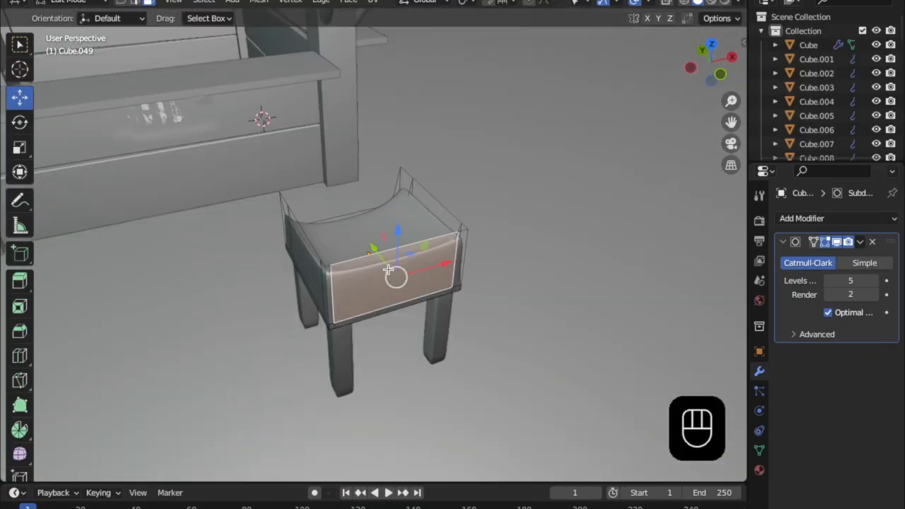
scroll(388, 270, "up", 4)
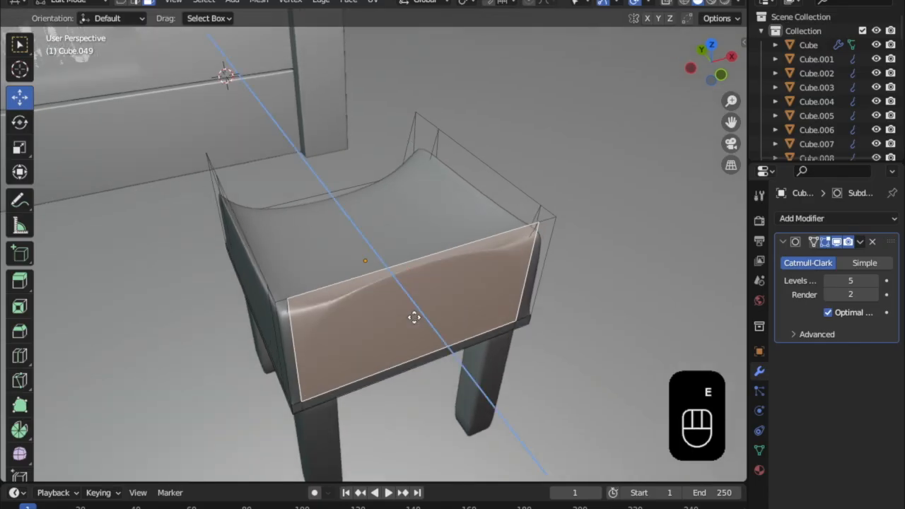
left_click(434, 343)
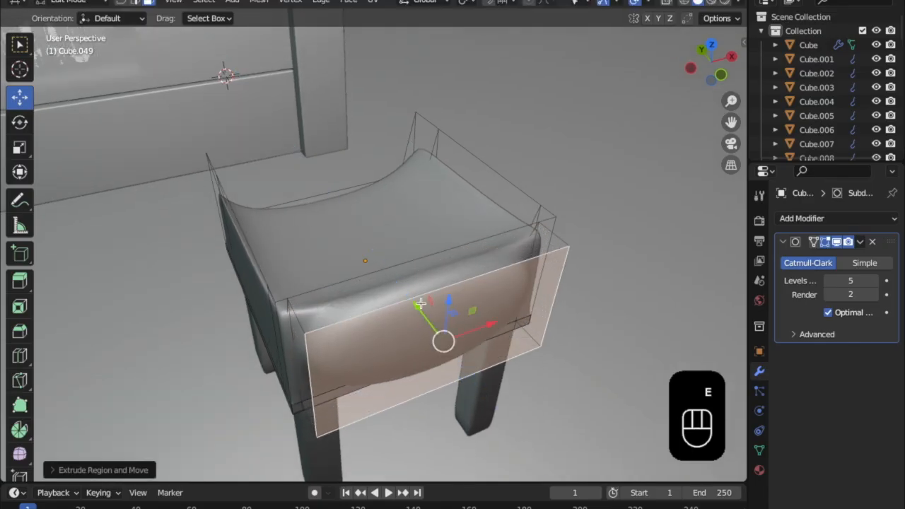
middle_click_drag(394, 284, 486, 236)
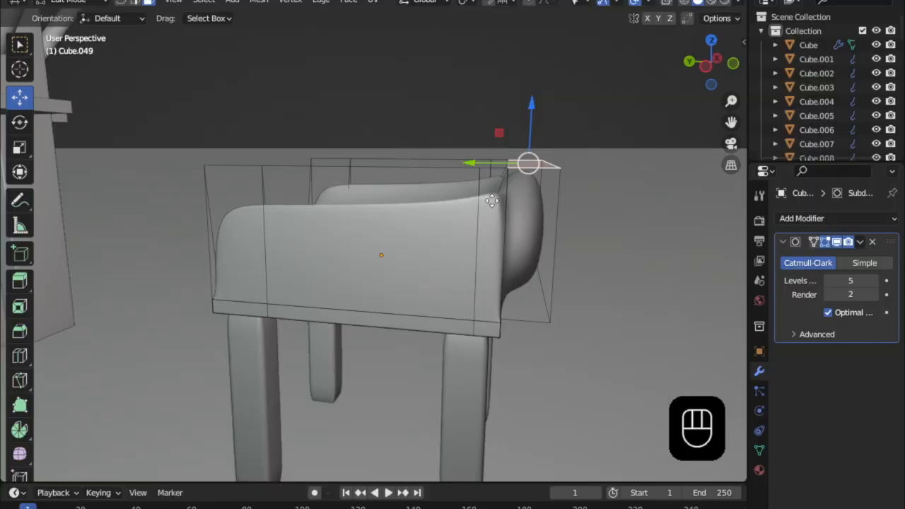
key("e")
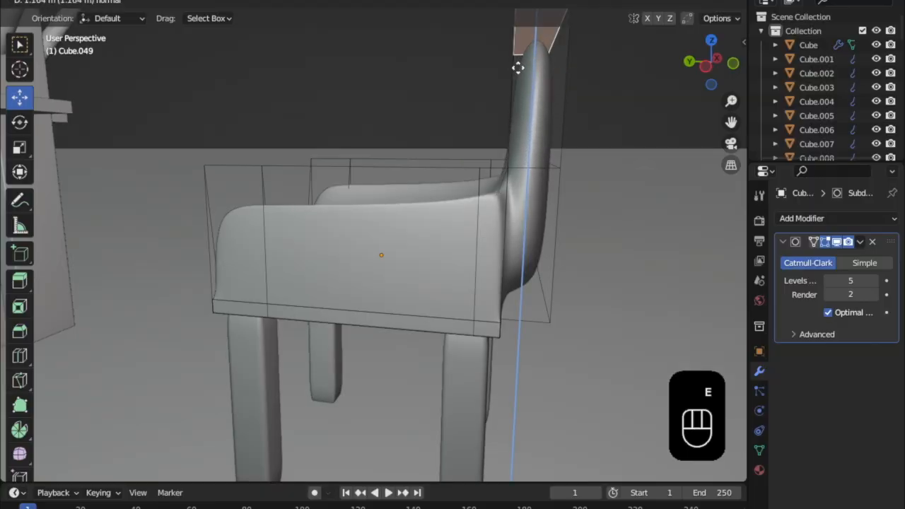
left_click(520, 61)
- Reshape the backrest by scaling its faces into a tapered form, and return to Object Mode
middle_click_drag(519, 60, 416, 228)
left_click(364, 61)
middle_click_drag(364, 61, 441, 357)
left_click(451, 181)
middle_click_drag(453, 205, 402, 261)
left_click_drag(443, 178, 441, 158)
middle_click_drag(345, 275, 295, 279)
key("Tab")
- Select the seat together with the chair legs
scroll(416, 362, "up", 3)
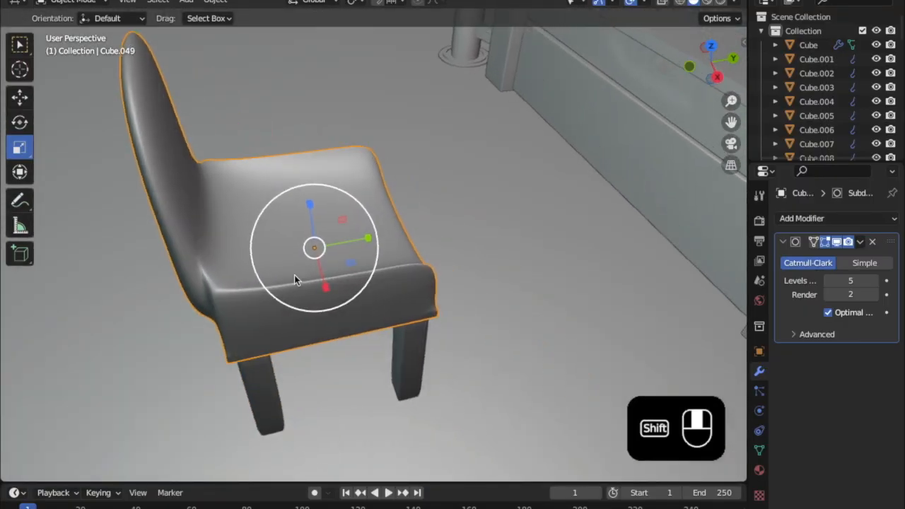
scroll(372, 334, "up", 2)
left_click(371, 332, "shift")
scroll(354, 325, "down", 3)
middle_click_drag(351, 332, 459, 211)
left_click(369, 253)
scroll(424, 241, "up", 4)
middle_click_drag(389, 270, 360, 294)
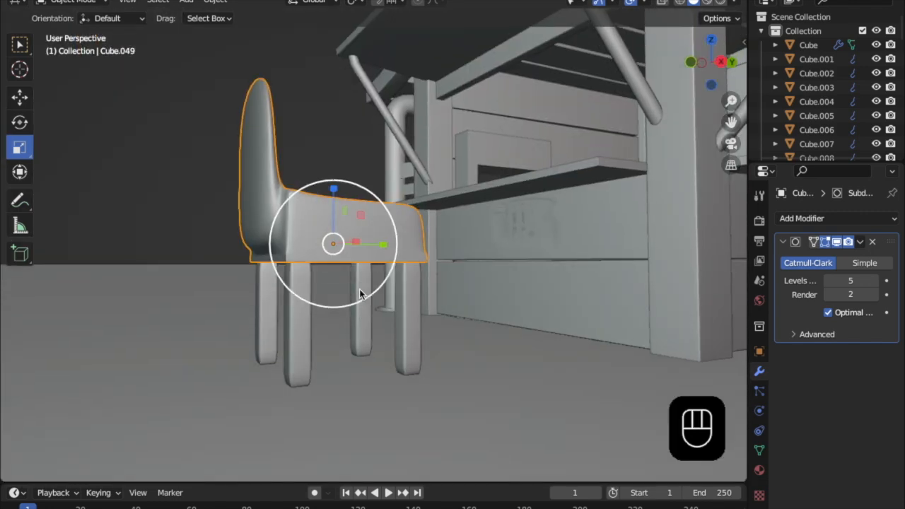
left_click(361, 300, "shift")
left_click(402, 306, "shift")
left_click(289, 339, "shift")
left_click(267, 316, "shift")
middle_click_drag(267, 317, 270, 410)
key("shift+d")
right_click(283, 354)
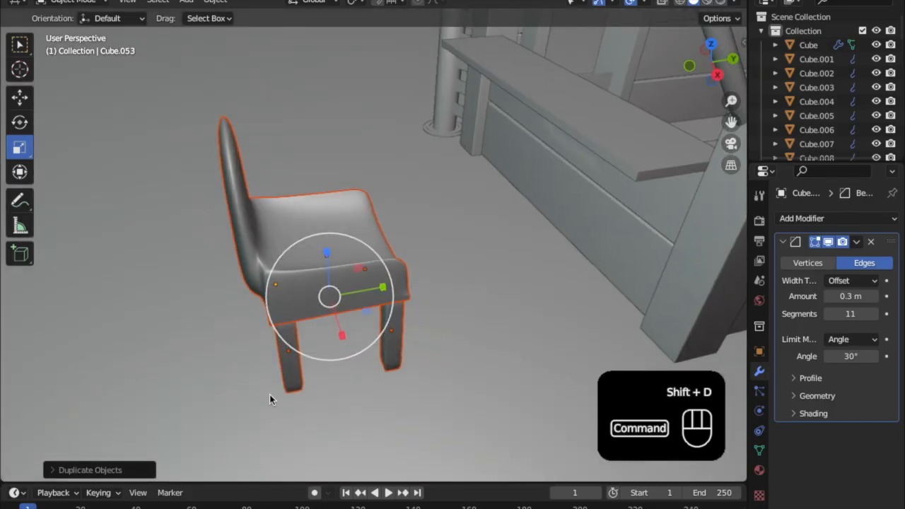
key("super+z")
key("super+z")
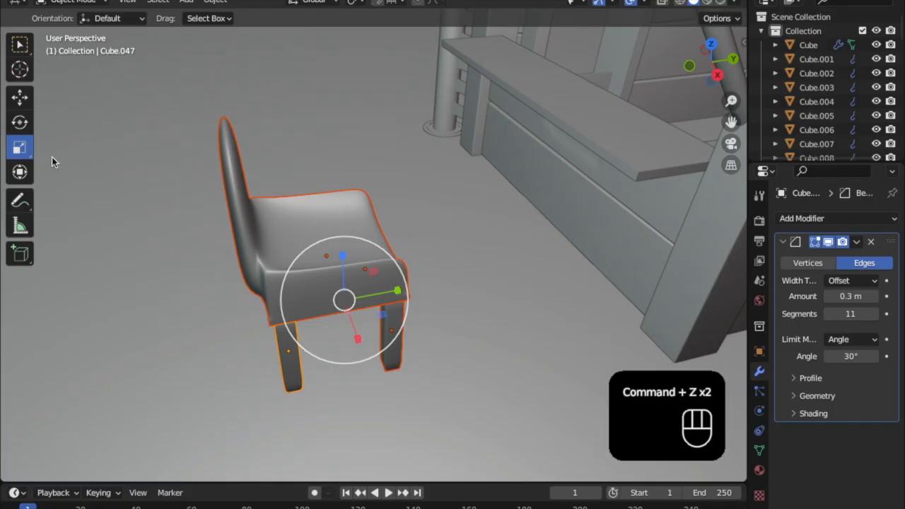
- Add the unselected leg to the selection and move the whole chair to the end of the hut's front counter
middle_click_drag(128, 265, 241, 374)
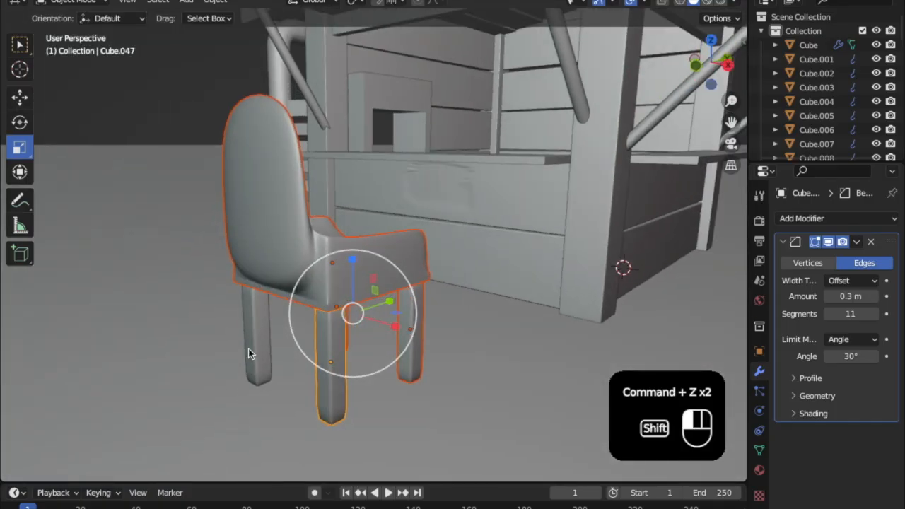
left_click(248, 348, "shift")
left_click_drag(371, 308, 478, 278)
middle_click_drag(410, 339, 393, 474)
middle_click_drag(401, 309, 234, 322, "shift")
middle_click_drag(234, 322, 368, 234)
middle_click_drag(368, 234, 324, 378, "shift")
left_click_drag(353, 387, 453, 326)
- Duplicate the chair along the X axis and place the copy beside the original at the front counter
middle_click_drag(452, 327, 367, 340)
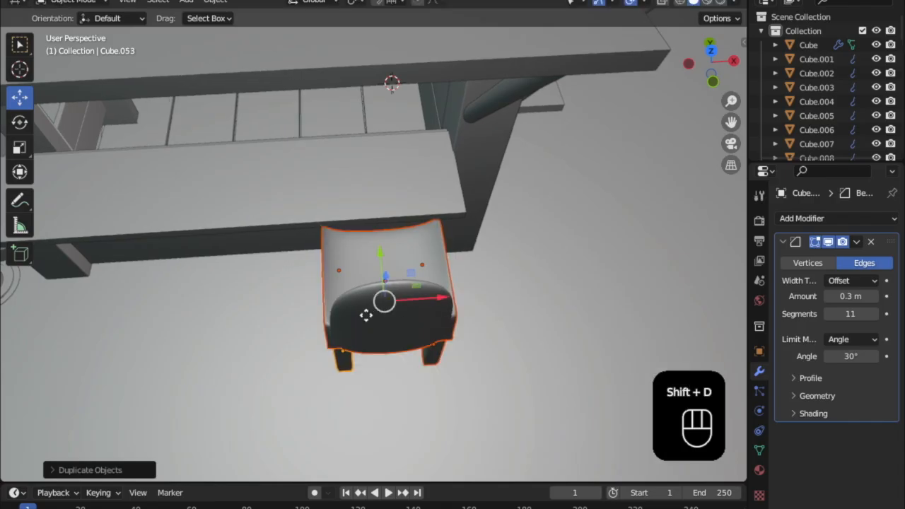
key("x")
left_click(324, 353)
middle_click_drag(323, 354, 457, 279, "shift")
key("shift+d")
key("x")
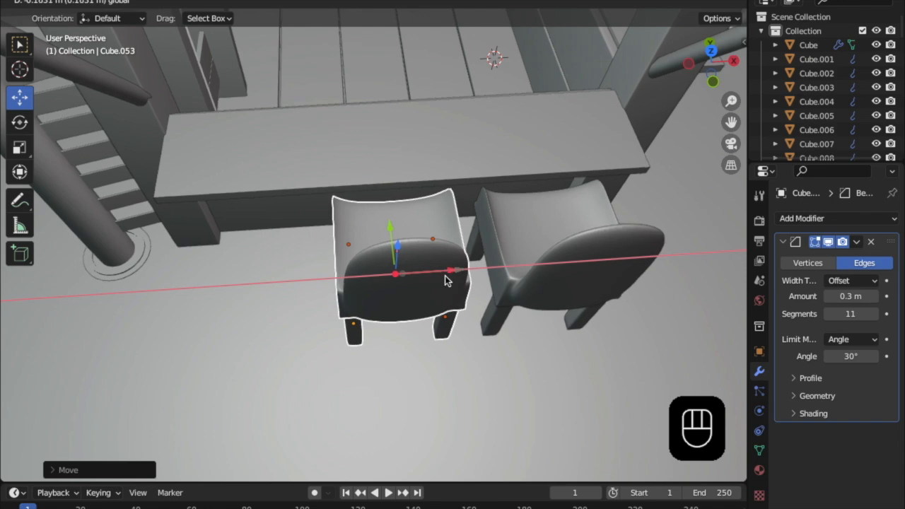
left_click(444, 279)
- Duplicate the second chair along the X axis to complete a row of three at the front counter
key("shift+d")
key("x")
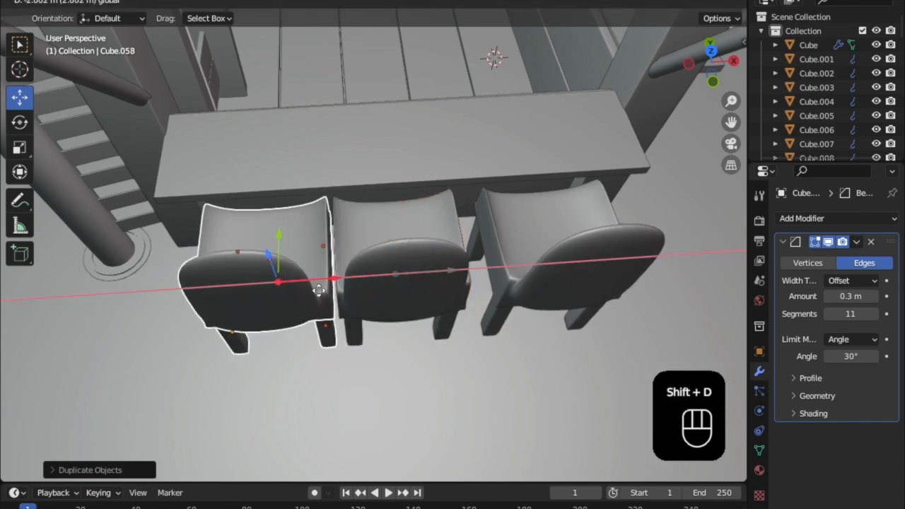
left_click(305, 294)
middle_click_drag(446, 330, 301, 213)
middle_click_drag(299, 265, 206, 276, "shift")
scroll(406, 255, "down", 3)
middle_click_drag(406, 254, 228, 309, "shift")
left_click(245, 321)
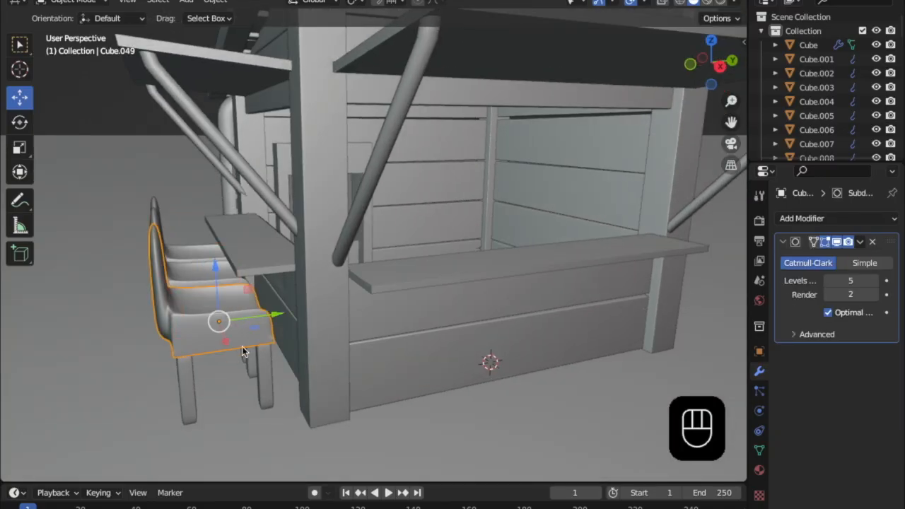
middle_click_drag(238, 348, 303, 333)
key("super+z")
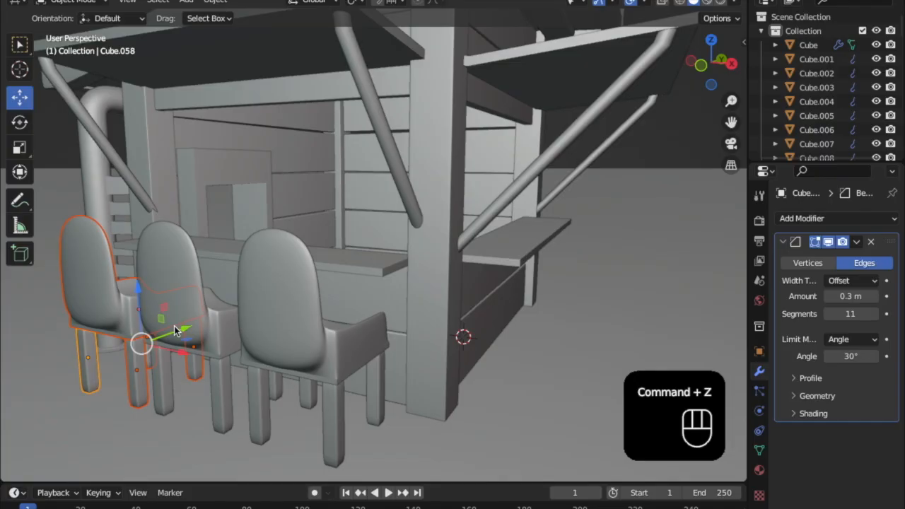
- Duplicate the third chair and move the copy along the X axis past the hut's corner
key("shift+d")
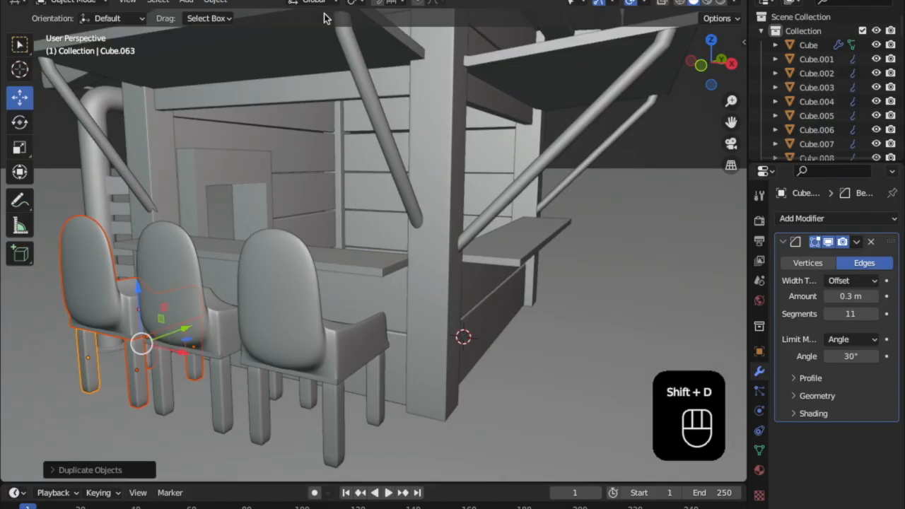
key("x")
left_click(484, 440)
- Move the copied chair along the Y and X axes to the near end of the side counter
middle_click_drag(484, 440, 289, 312)
key("g")
key("y")
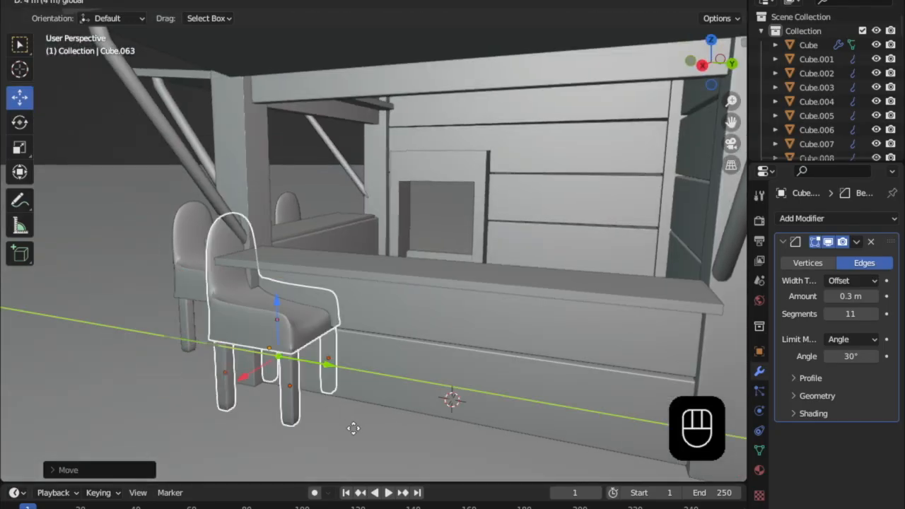
left_click(301, 400)
key("g")
key("x")
left_click(316, 357)
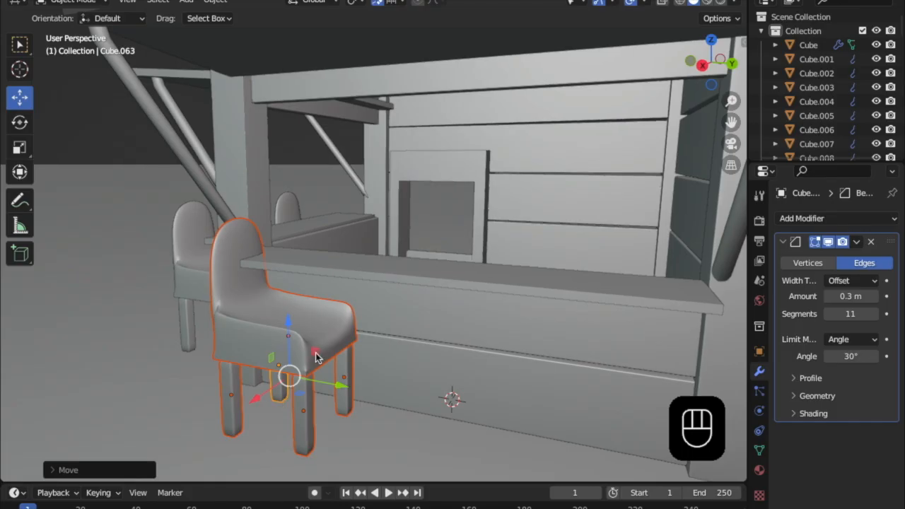
- Rotate the copied chair 90 degrees around the Z axis to face the side counter
key("r")
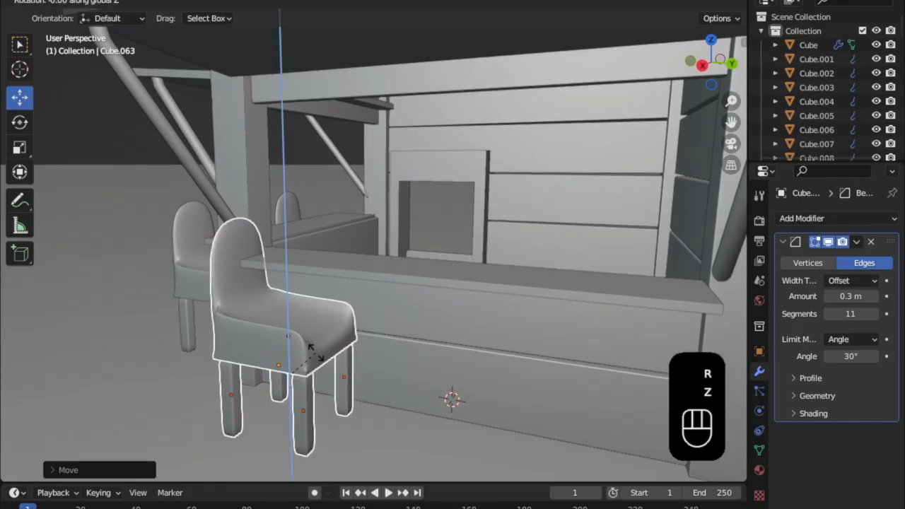
key("KP_9")
key("KP_0")
left_click(299, 390)
- Duplicate the rotated chair twice along the Y axis to make a row of three at the side counter
middle_click_drag(300, 391, 377, 361)
key("shift+d")
left_click_drag(360, 344, 447, 373)
key("shift+d")
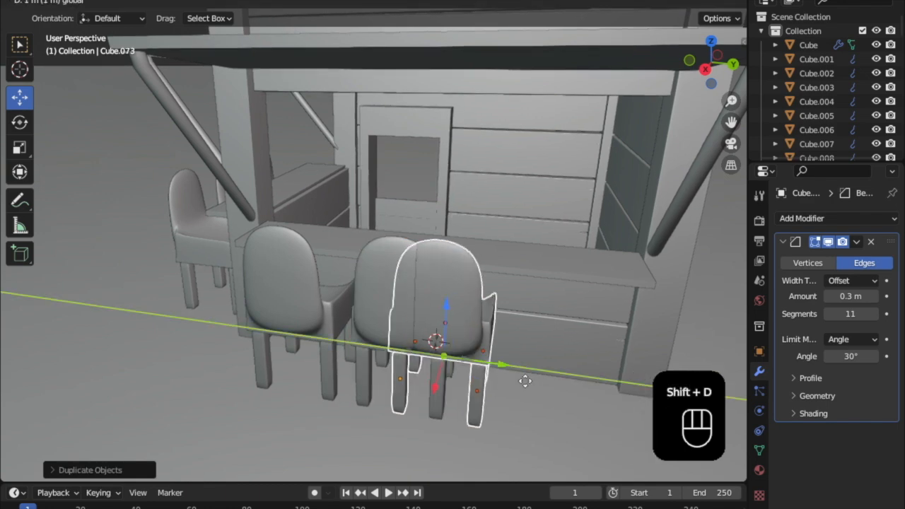
left_click(581, 391)
middle_click_drag(206, 254, 461, 313)
scroll(430, 326, "down", 6)
scroll(461, 313, "up", 4)
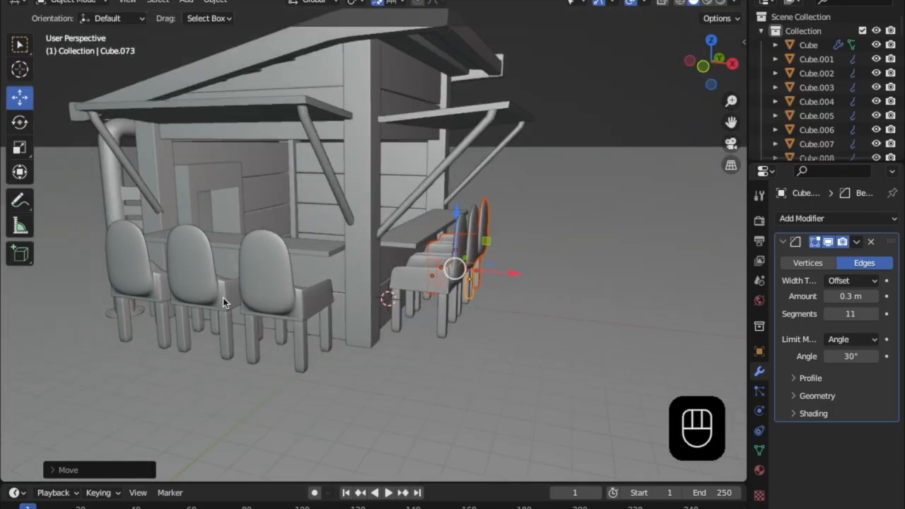
- Select all parts of the front counter chair nearest the hut's corner and pull it along the Y axis away from the counter
left_click(244, 302)
middle_click_drag(308, 346, 339, 322)
left_click(342, 320, "shift")
left_click(350, 314, "shift")
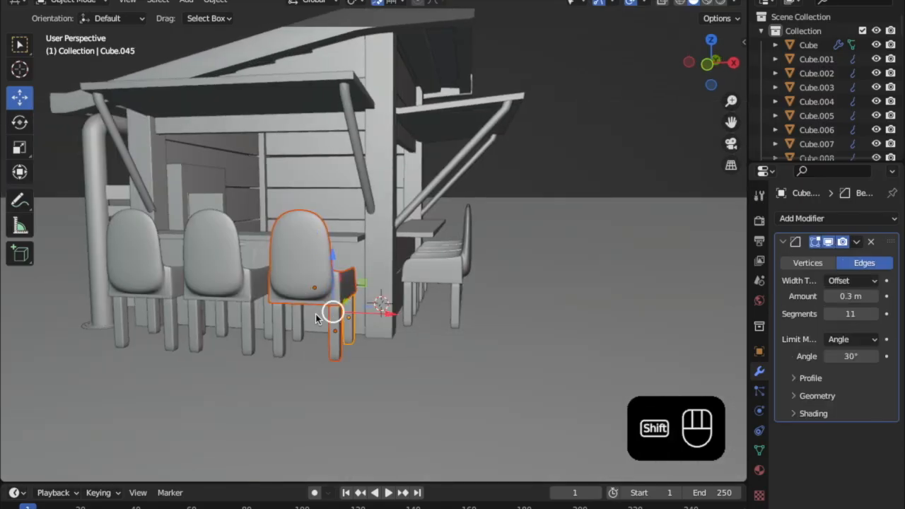
left_click(289, 315, "shift")
left_click(279, 314, "shift")
middle_click_drag(279, 314, 333, 313)
left_click_drag(321, 327, 308, 337)
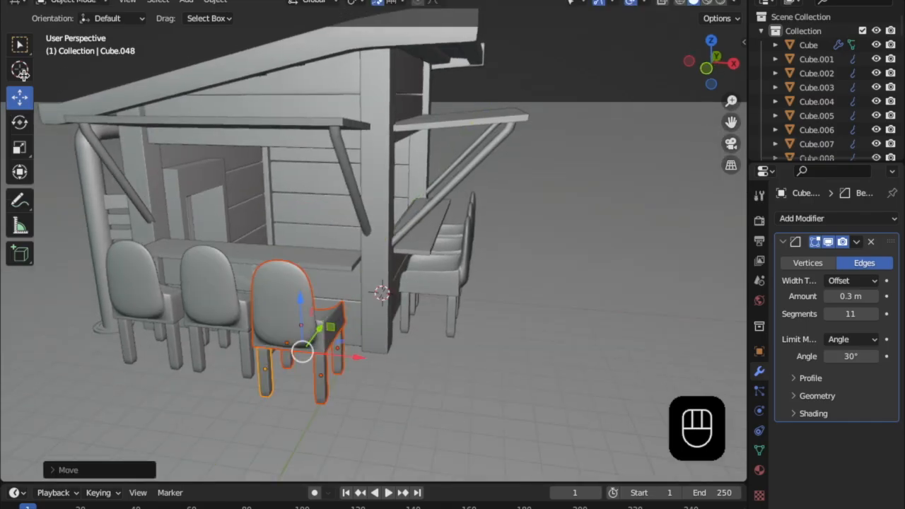
- Rotate the pulled-out front chair slightly around the Z axis so it stands at an angle to the counter
left_click(11, 123)
mouse_move(293, 379)
left_mouse_down()
mouse_move(314, 385)
mouse_move(291, 376)
left_mouse_up()
middle_click_drag(264, 359, 351, 425, "shift")
middle_click_drag(363, 354, 380, 269, "shift")
scroll(318, 288, "up", 1)
scroll(318, 288, "up", 1)
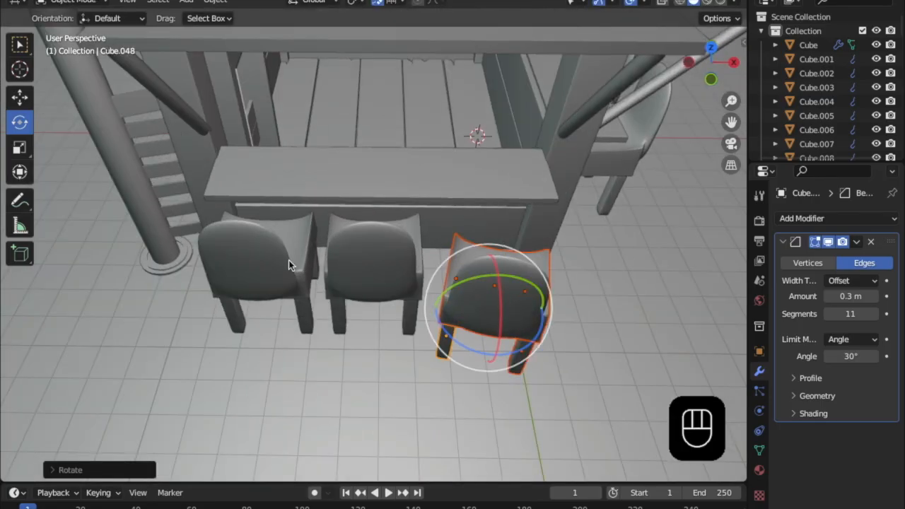
- Select all parts of the front counter chair nearest the drainpipe and rotate it slightly around the Z axis
left_click(289, 261)
middle_click_drag(289, 260, 335, 280)
left_click(326, 275, "shift")
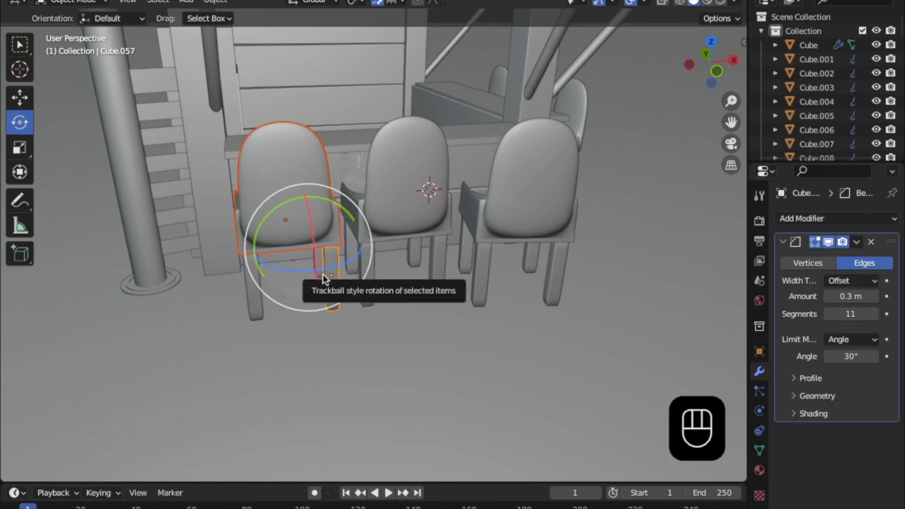
middle_click_drag(323, 278, 342, 238)
left_click(338, 238, "shift")
left_click(287, 246, "shift")
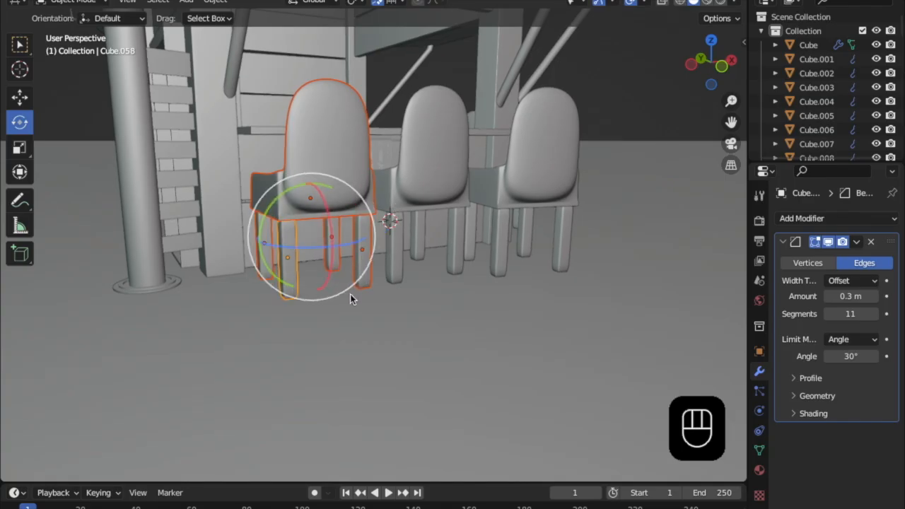
middle_click_drag(351, 293, 341, 286)
mouse_move(340, 270)
left_mouse_down()
mouse_move(336, 281)
mouse_move(350, 281)
left_mouse_up()
middle_click_drag(357, 276, 323, 332)
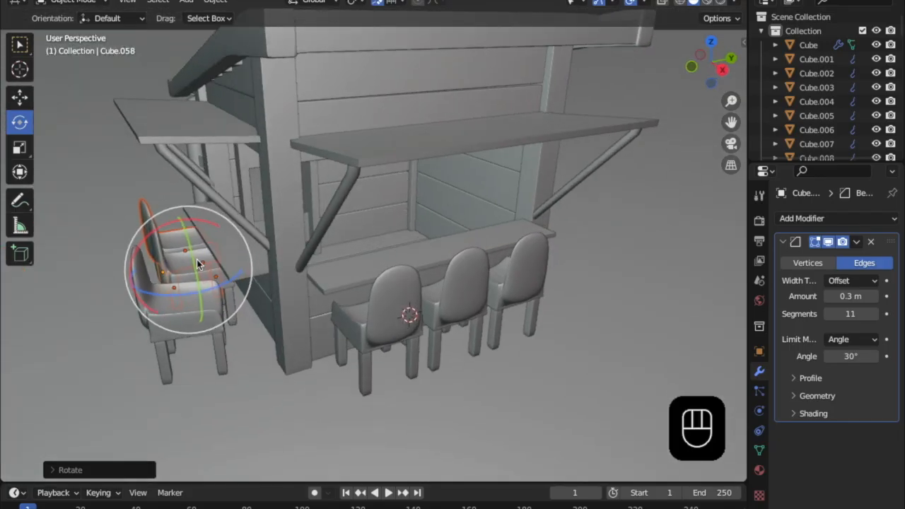
mouse_move(210, 290)
left_mouse_down()
mouse_move(197, 295)
mouse_move(213, 286)
left_mouse_up()
- Select the side counter chair nearest the hut's corner, rotate it slightly around the Z axis and move it along the Y axis away from its neighbour
middle_click_drag(212, 286, 306, 306)
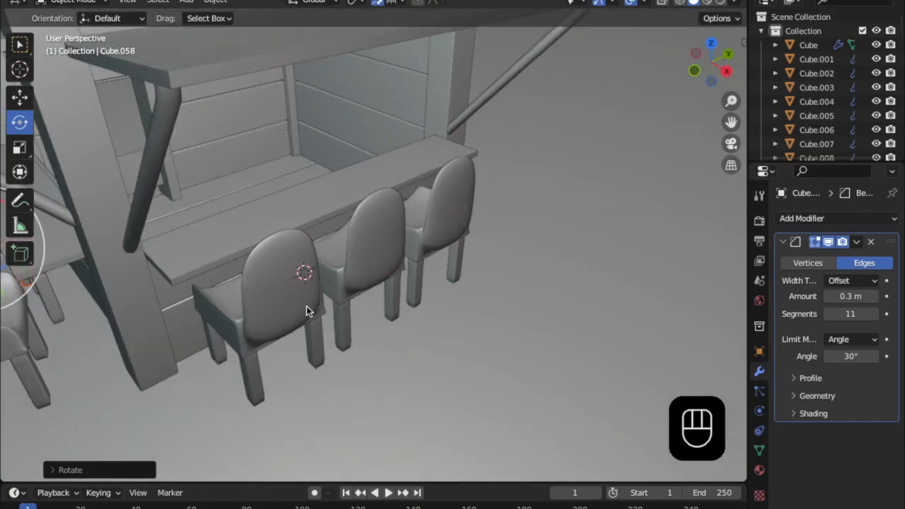
left_click(317, 340)
middle_click_drag(310, 341, 326, 322)
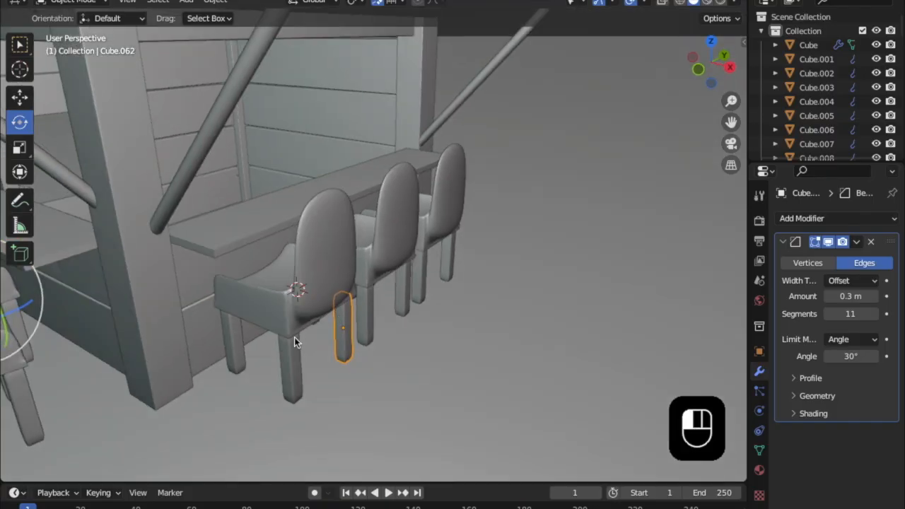
left_click(296, 306)
left_click(294, 371, "shift")
middle_click_drag(333, 340, 308, 347)
left_click(306, 284, "shift")
left_click(270, 303, "shift")
mouse_move(320, 357)
left_mouse_down()
mouse_move(333, 362)
mouse_move(357, 343)
mouse_move(325, 361)
left_mouse_up()
right_click(331, 359)
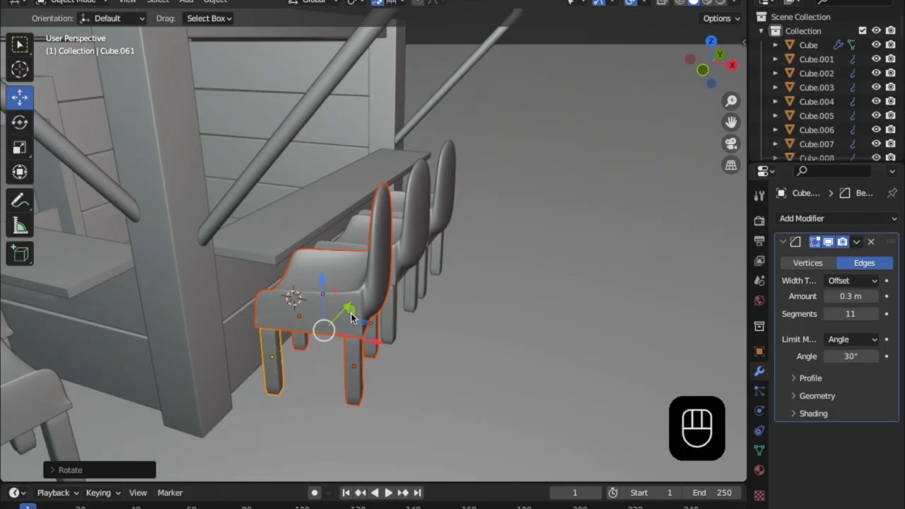
left_click_drag(347, 315, 311, 347)
right_click(340, 329)
- Select all parts of the middle side counter chair and pull it along the X axis away from the counter
middle_click_drag(311, 346, 241, 354)
middle_click_drag(344, 295, 323, 332, "shift")
scroll(321, 331, "up", 3)
left_click(281, 330)
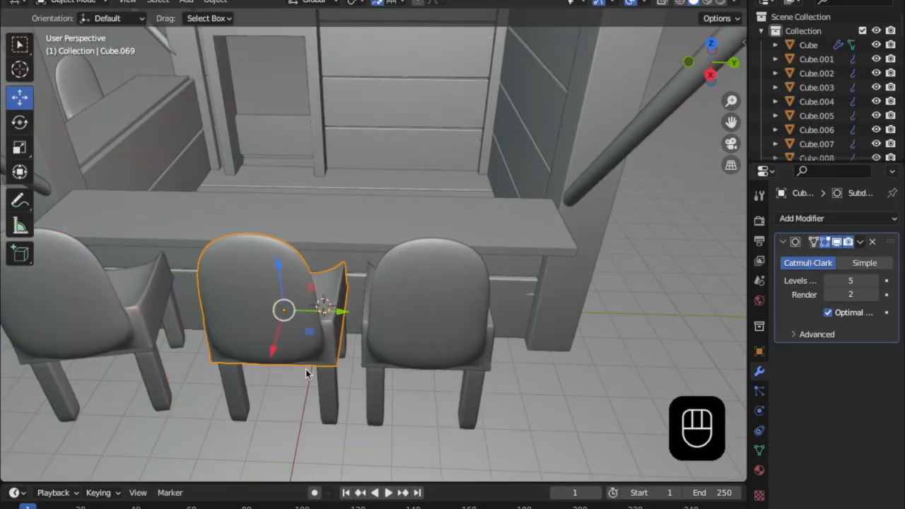
middle_click_drag(300, 368, 319, 348)
left_click(339, 395, "shift")
middle_click_drag(339, 395, 337, 353)
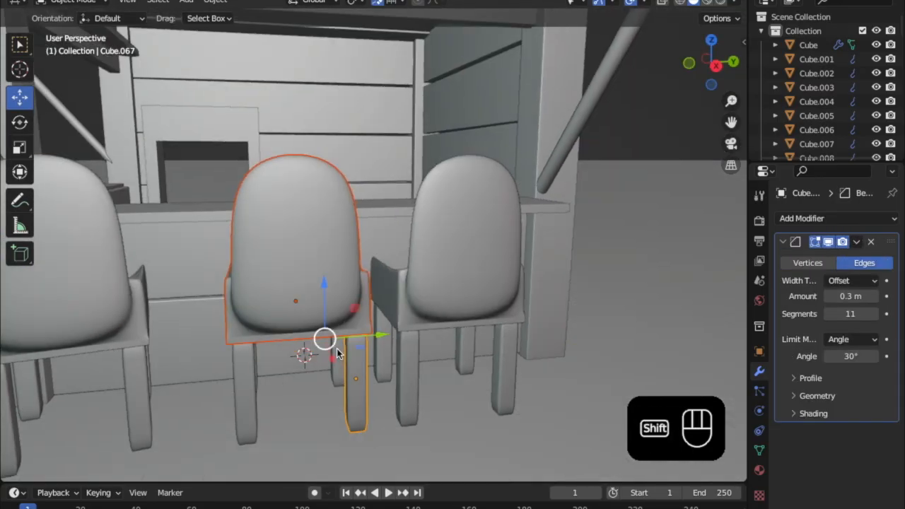
middle_click_drag(257, 353, 263, 417)
left_click(241, 352, "shift")
left_click(233, 369, "shift")
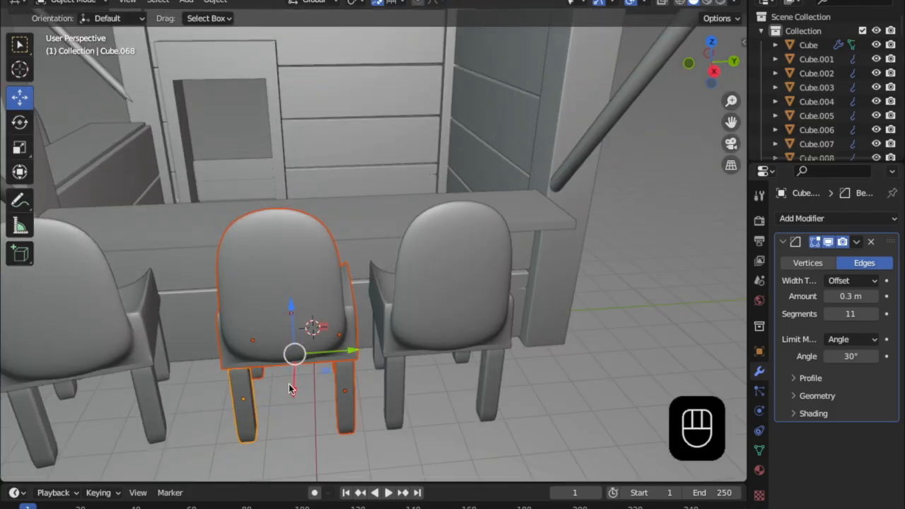
left_click_drag(290, 385, 286, 415)
- Rotate the middle side counter chair slightly around the Z axis and deselect it
middle_click_drag(271, 387, 328, 344)
scroll(254, 360, "down", 5)
scroll(327, 323, "down", 1)
scroll(328, 344, "up", 3)
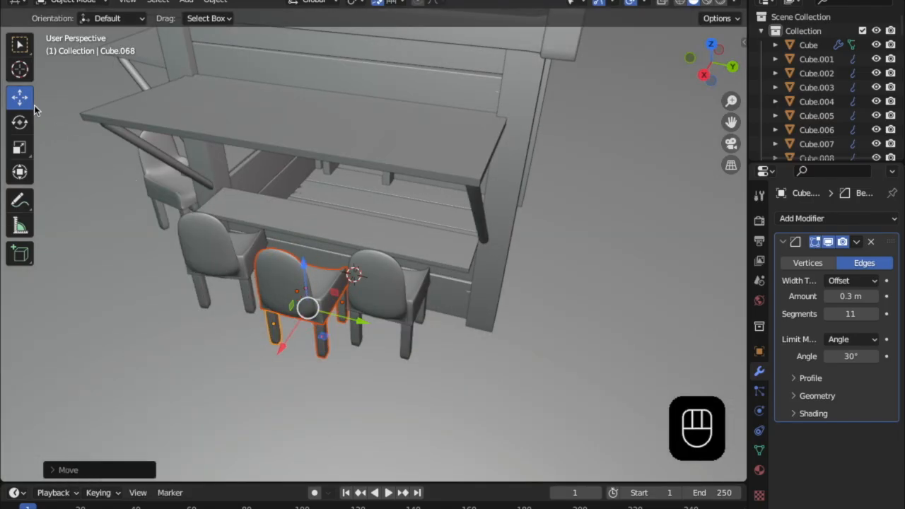
left_click_drag(311, 349, 304, 351)
right_click(312, 350)
middle_click_drag(367, 398, 374, 346)
key("Tab")
scroll(358, 338, "down", 1)
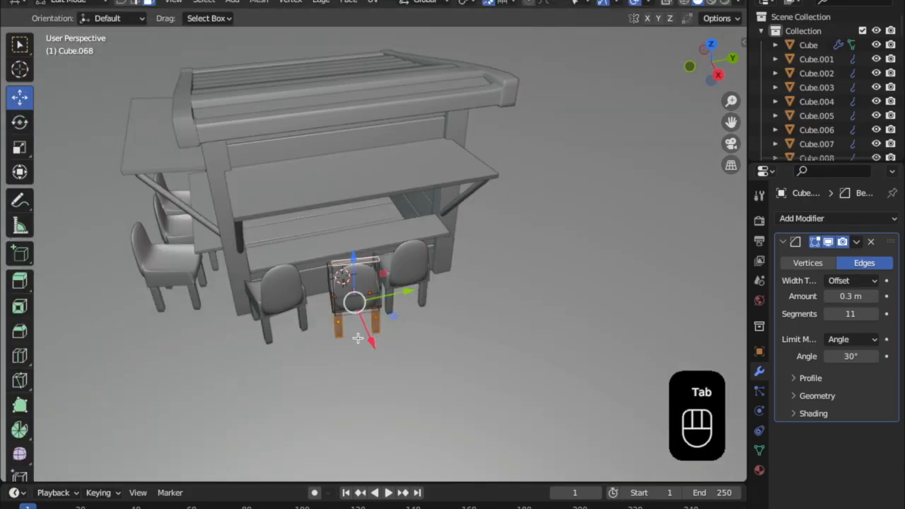
key("Tab")
scroll(374, 283, "down", 3)
mouse_move(375, 283)
middle_mouse_down()
mouse_move(500, 99)
mouse_move(416, 269)
mouse_move(343, 230)
mouse_move(271, 212)
mouse_move(405, 206)
mouse_move(497, 224)
mouse_move(360, 258)
mouse_move(373, 275)
mouse_move(464, 280)
mouse_move(378, 283)
middle_mouse_up()
left_click(501, 97)
- Add a cylinder and move it along the X and Z axes to the open ground behind the side counter's chairs
scroll(476, 238, "up", 5)
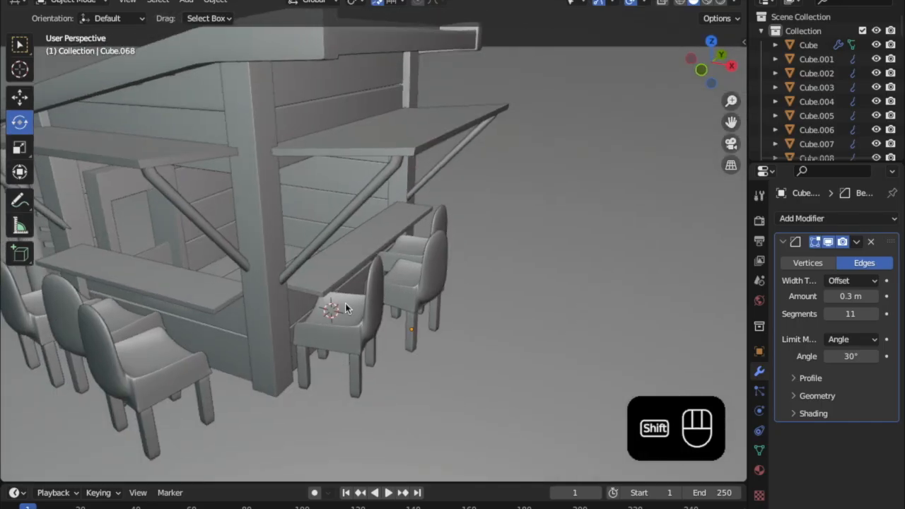
middle_click_drag(346, 308, 296, 279, "shift")
middle_click_drag(215, 332, 357, 254, "shift")
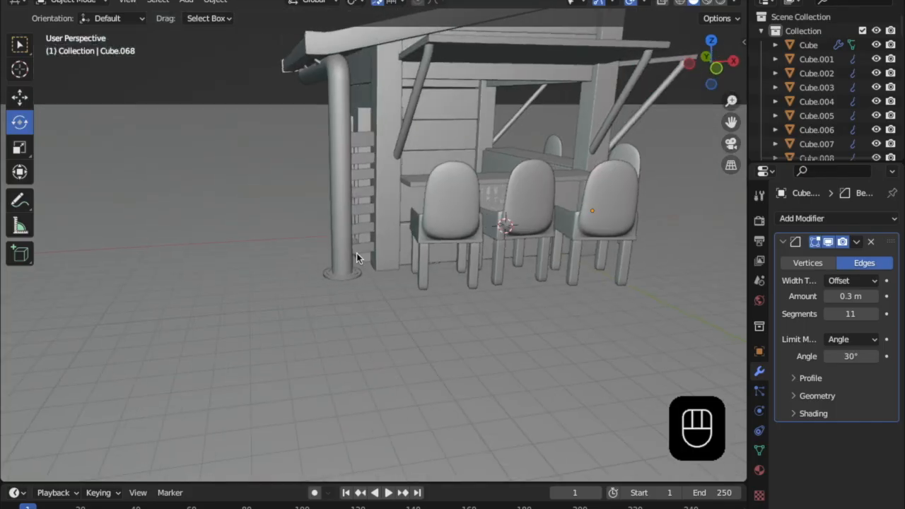
middle_click_drag(413, 234, 297, 295, "shift")
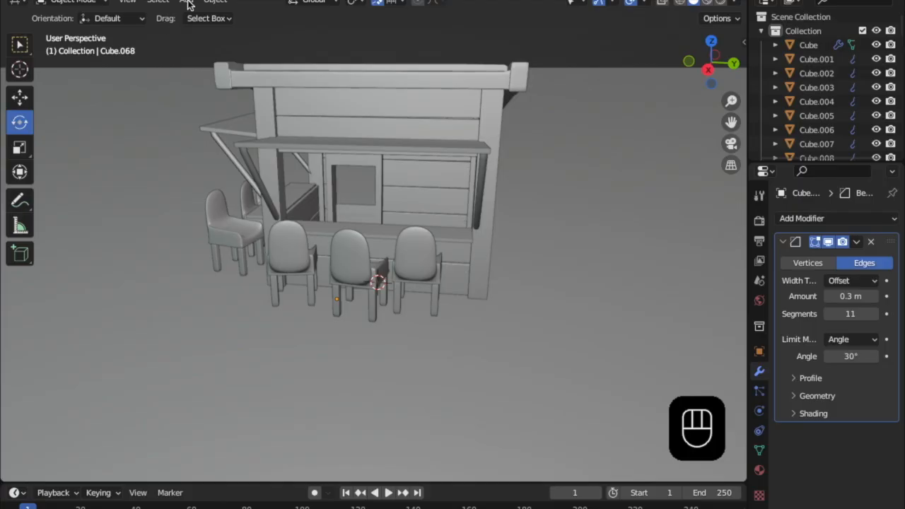
left_click(184, 3)
mouse_move(200, 16)
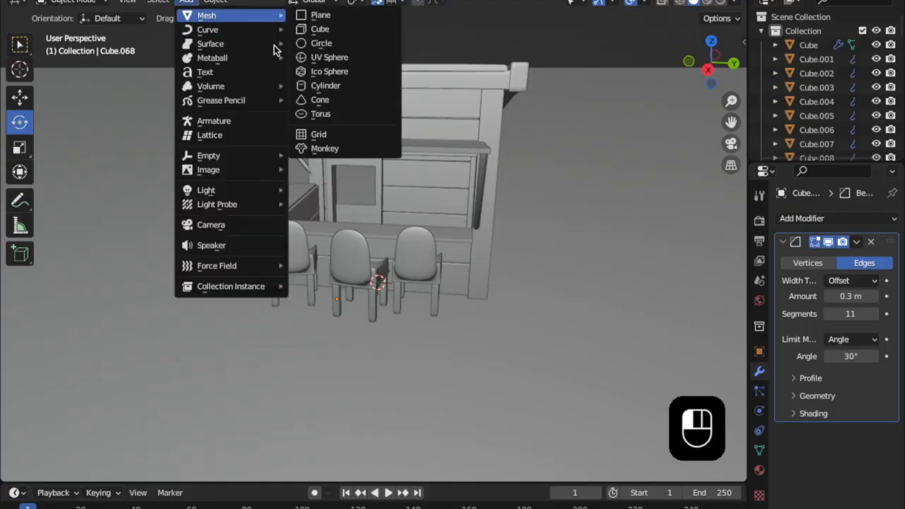
left_click(318, 86)
middle_click_drag(384, 307, 370, 254)
key("g")
key("x")
scroll(342, 357, "up", 3)
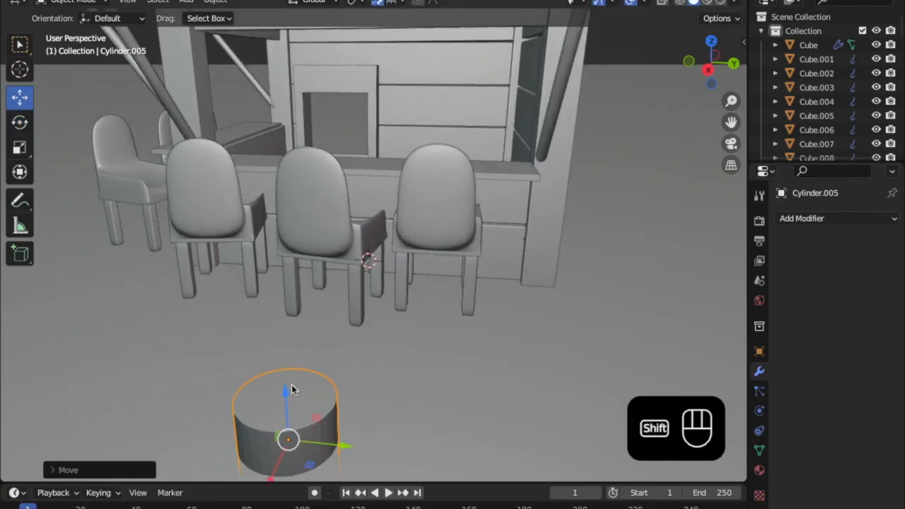
left_click_drag(286, 395, 285, 357)
middle_click_drag(284, 357, 311, 280, "shift")
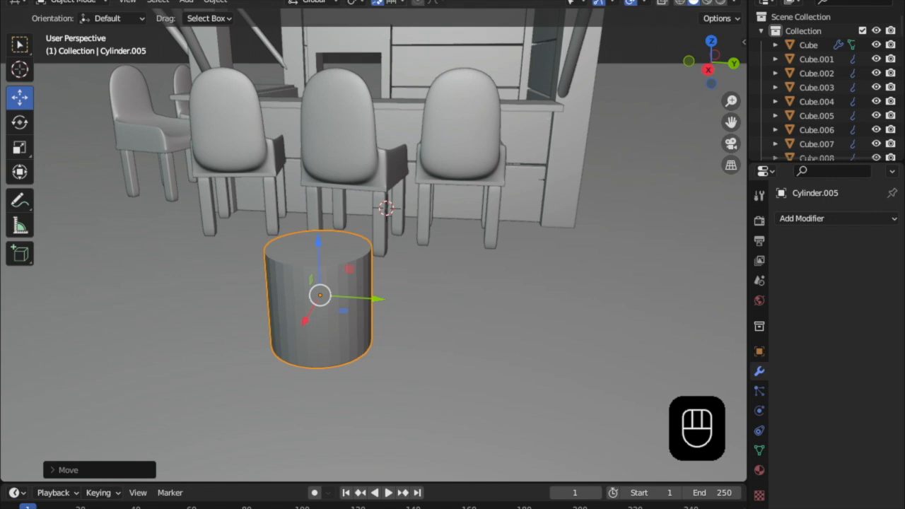
middle_click_drag(324, 332, 380, 316, "shift")
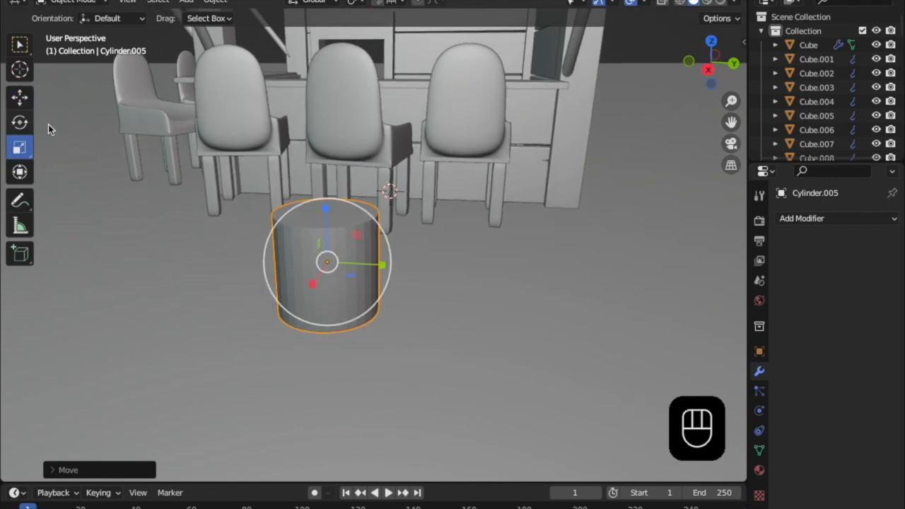
- In Edit Mode, lower the cylinder's top face along the Z axis to flatten it into a thin disc
key("Tab")
left_click(319, 207)
left_click_drag(322, 200, 326, 278)
right_click(322, 208)
scroll(344, 304, "up", 4)
middle_click_drag(343, 303, 367, 252, "shift")
scroll(352, 263, "up", 3)
scroll(347, 263, "down", 3)
middle_click_drag(350, 283, 351, 308, "shift")
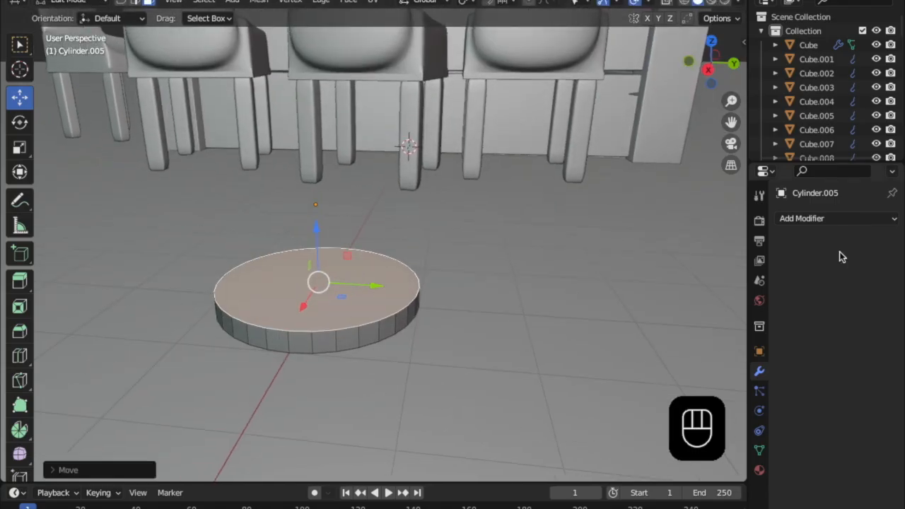
- Add a Subdivision Surface modifier to the disc and set its viewport levels to 5
left_click(811, 219)
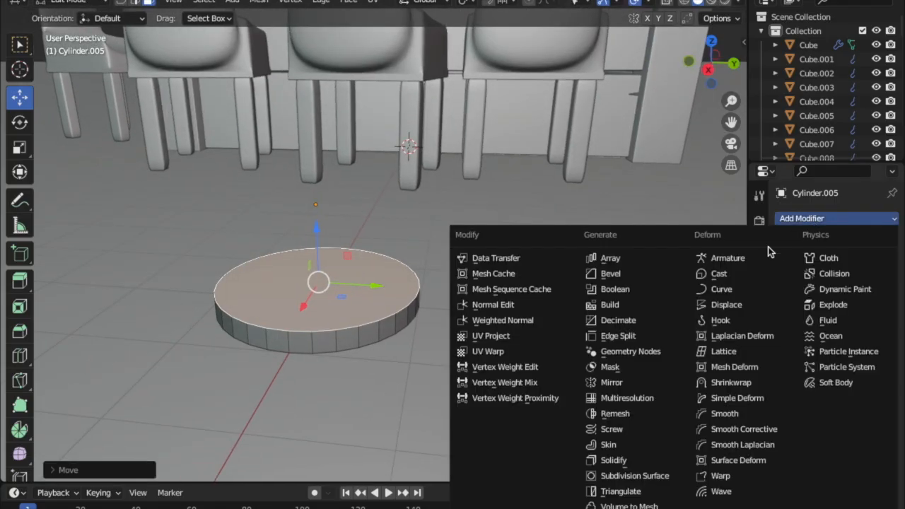
left_click(609, 477)
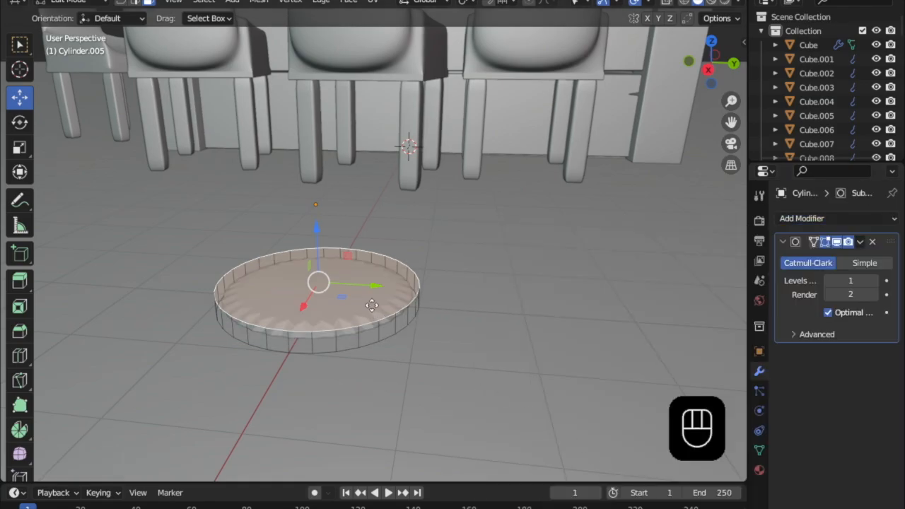
key("e")
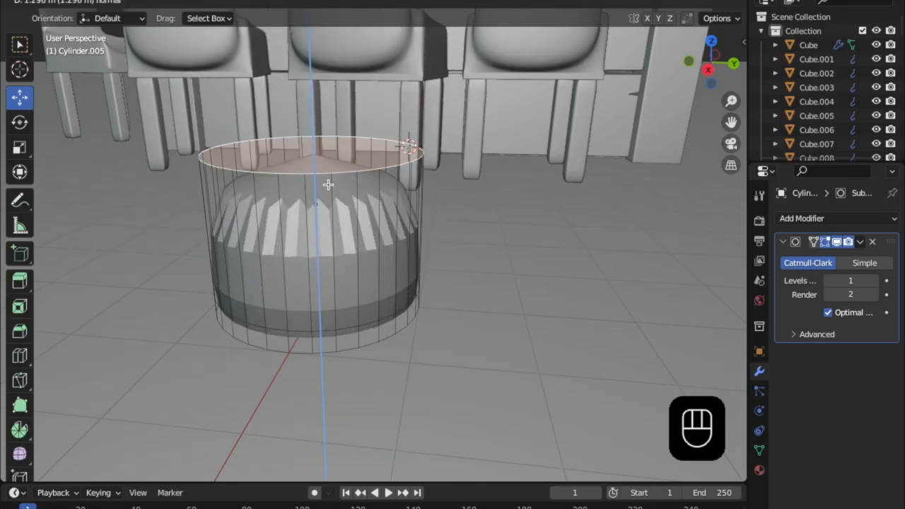
right_click(327, 184)
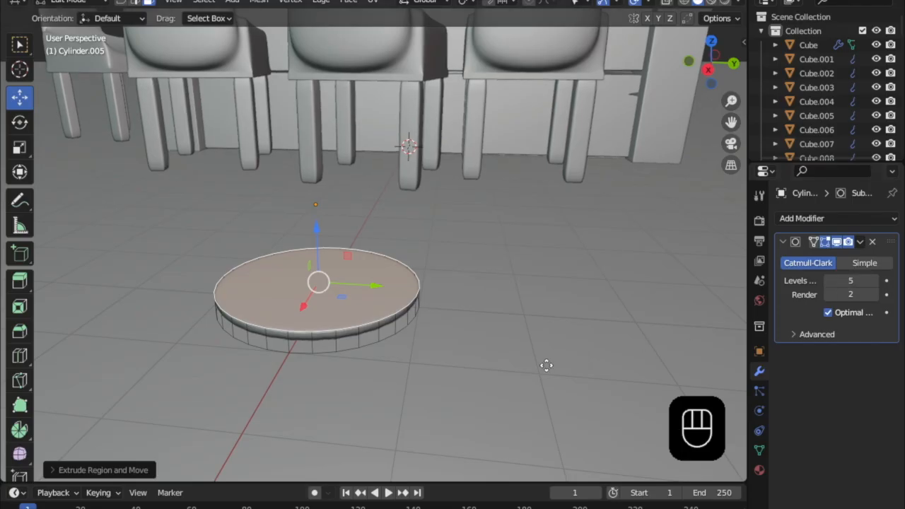
- Extrude the disc's top face upward to form a tall round body
key("e")
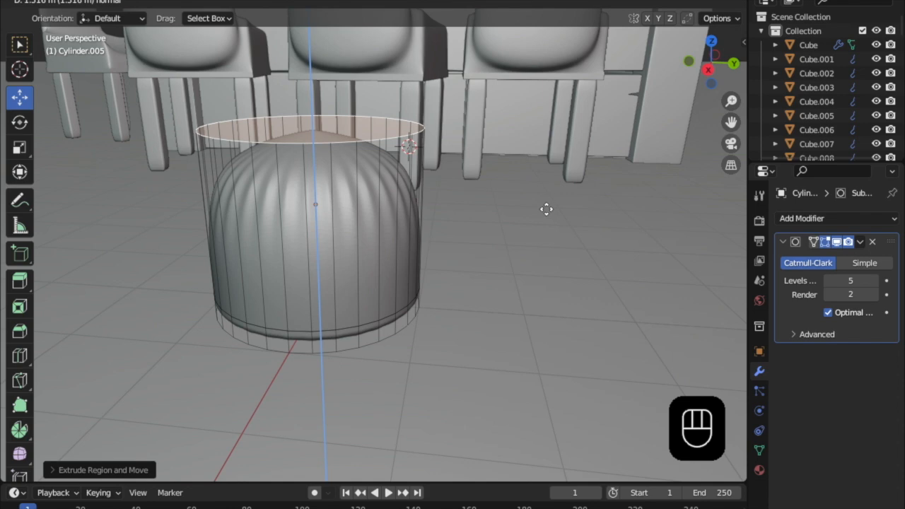
left_click(539, 185)
middle_click_drag(540, 185, 353, 287)
middle_click_drag(149, 337, 181, 284, "shift")
middle_click_drag(216, 234, 215, 256)
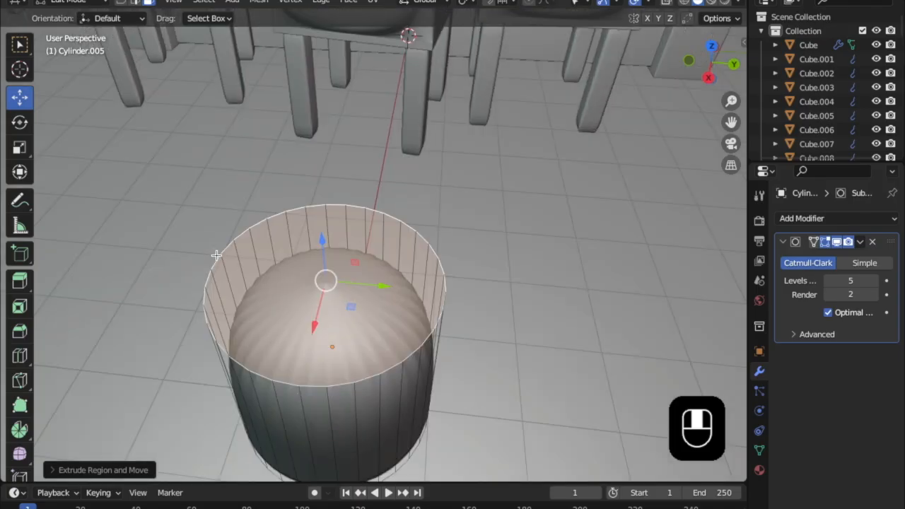
- Inset the top face to leave a wide rim and extrude the inner face downward to hollow out the body
key("i")
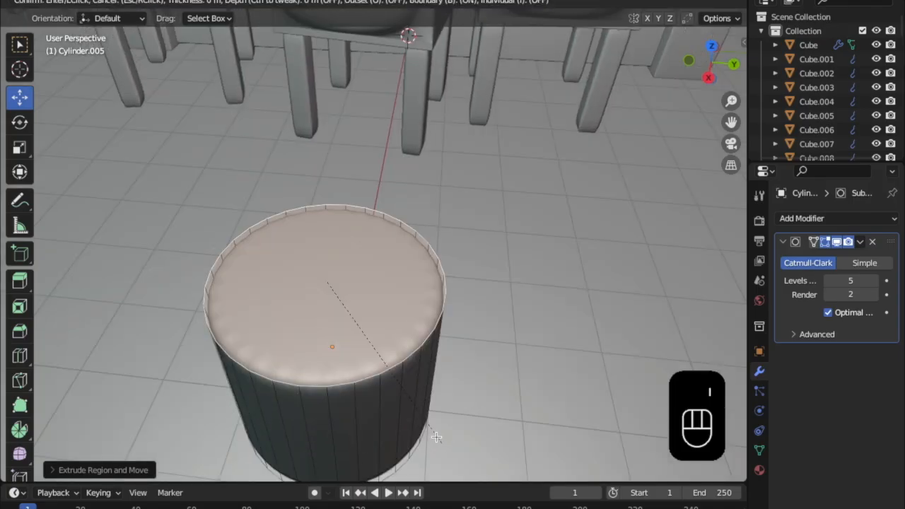
left_click(396, 408)
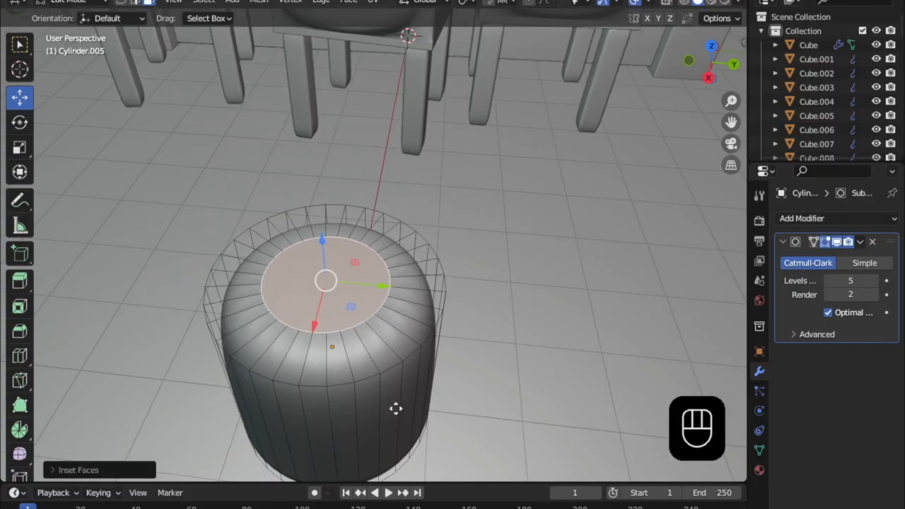
key("e")
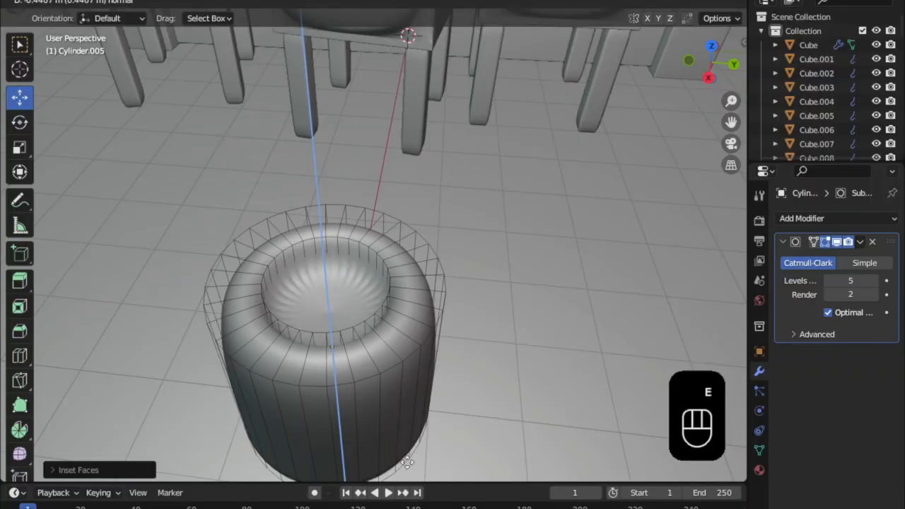
left_click(414, 61)
- Select the loop of outer side faces on the container and expand it outward with Shrink/Fatten to thicken the wall
middle_click_drag(443, 270, 417, 250)
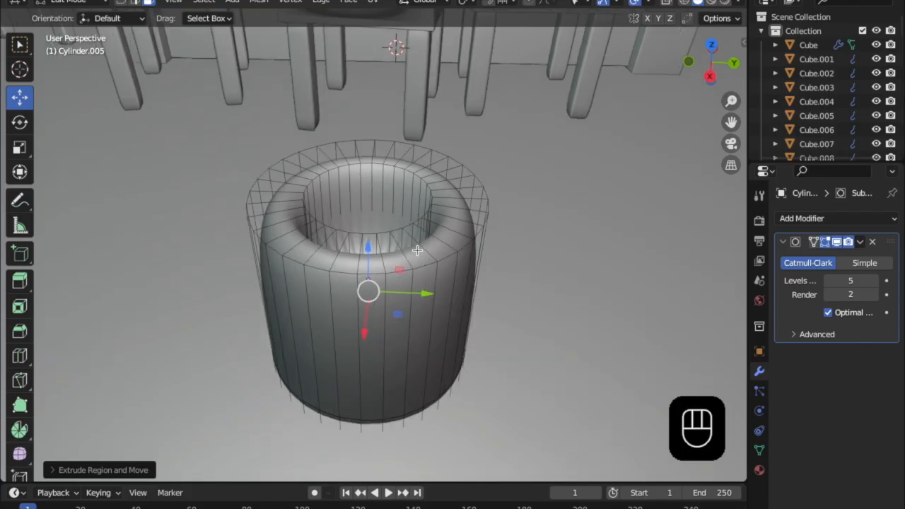
left_click(371, 361)
left_click(372, 361, "alt")
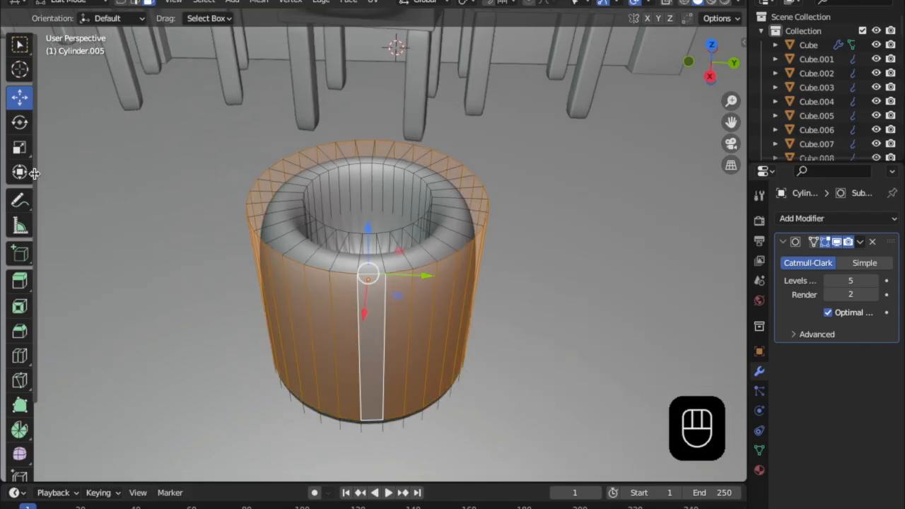
key("s")
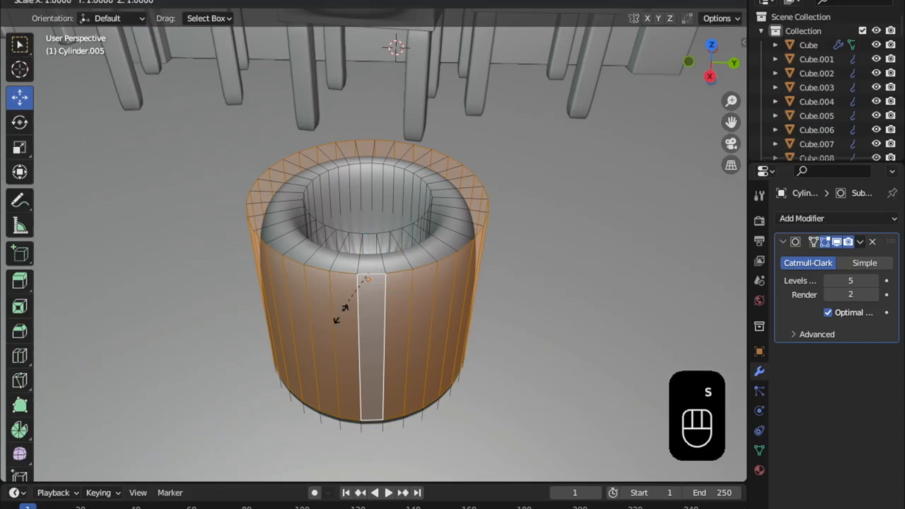
right_click(342, 313)
key("alt+s")
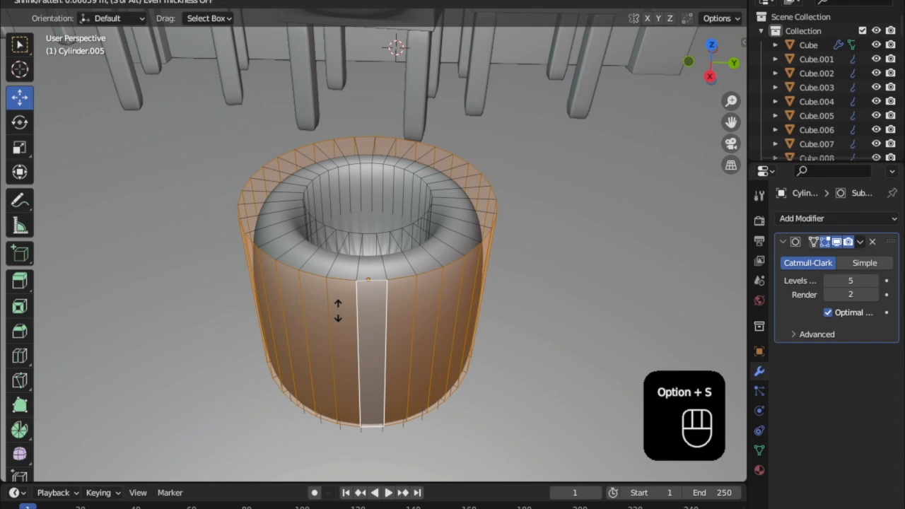
left_click(336, 306)
mouse_move(336, 306)
middle_mouse_down()
mouse_move(355, 282)
mouse_move(346, 277)
mouse_move(329, 289)
mouse_move(338, 271)
mouse_move(335, 309)
middle_mouse_up()
left_click(340, 415)
middle_click_drag(343, 424, 350, 381)
mouse_move(369, 279)
middle_mouse_down()
mouse_move(370, 261)
mouse_move(364, 279)
middle_mouse_up()
scroll(345, 234, "up", 3)
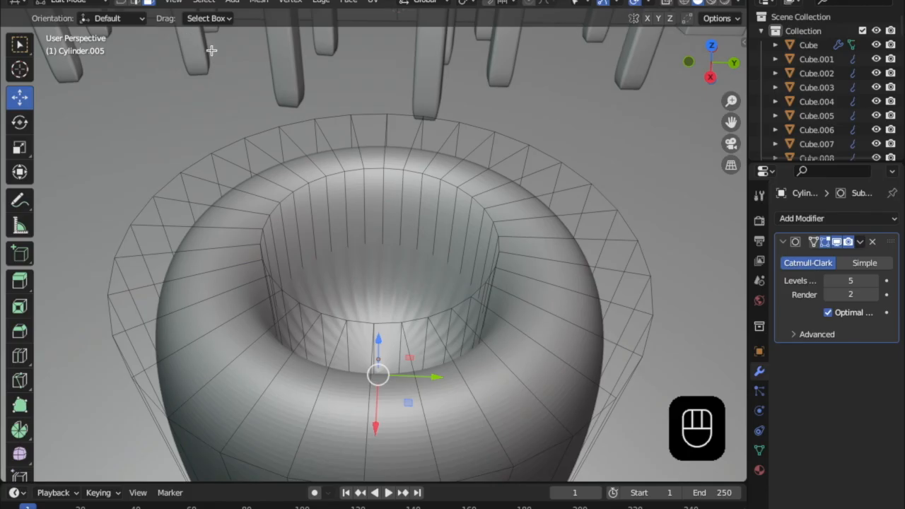
- Return to Object Mode, add a plane mesh and activate the Move tool
key("Tab")
scroll(338, 192, "down", 7)
middle_click_drag(375, 248, 200, 88)
scroll(318, 209, "up", 4)
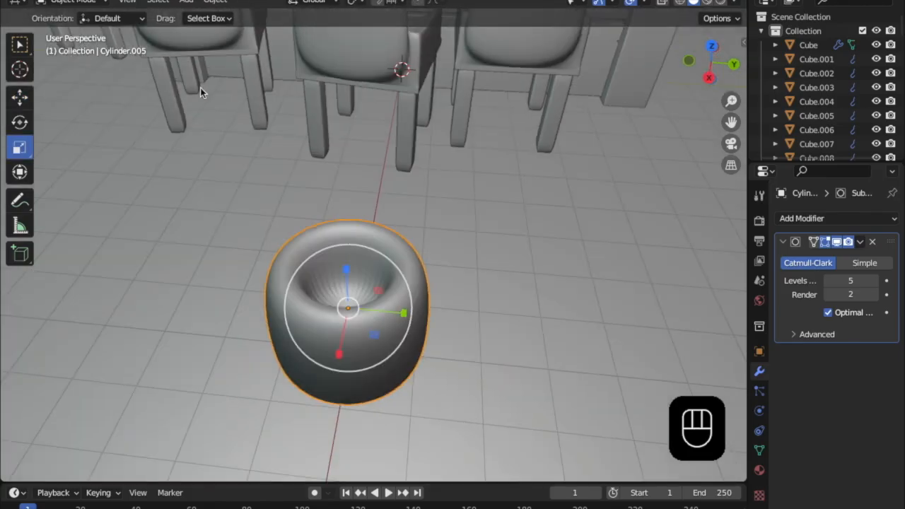
left_click(187, 2)
mouse_move(197, 20)
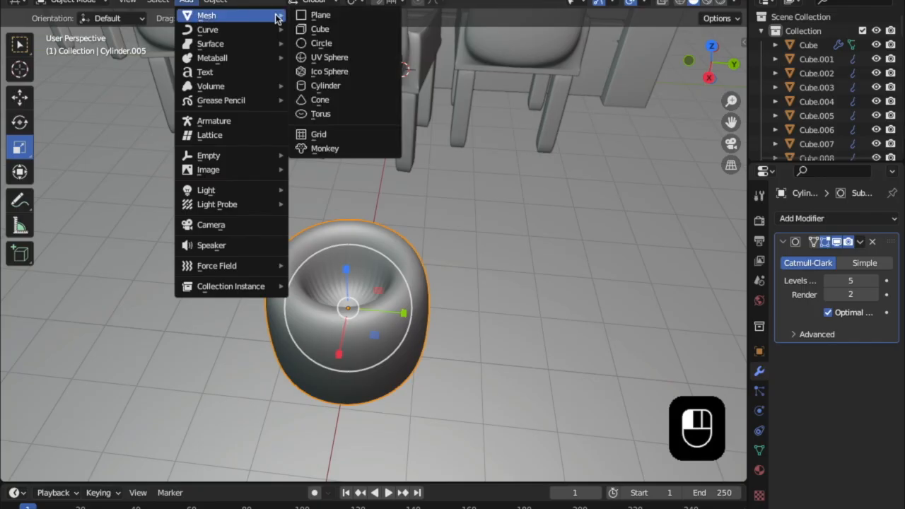
left_click(308, 15)
scroll(359, 147, "down", 4)
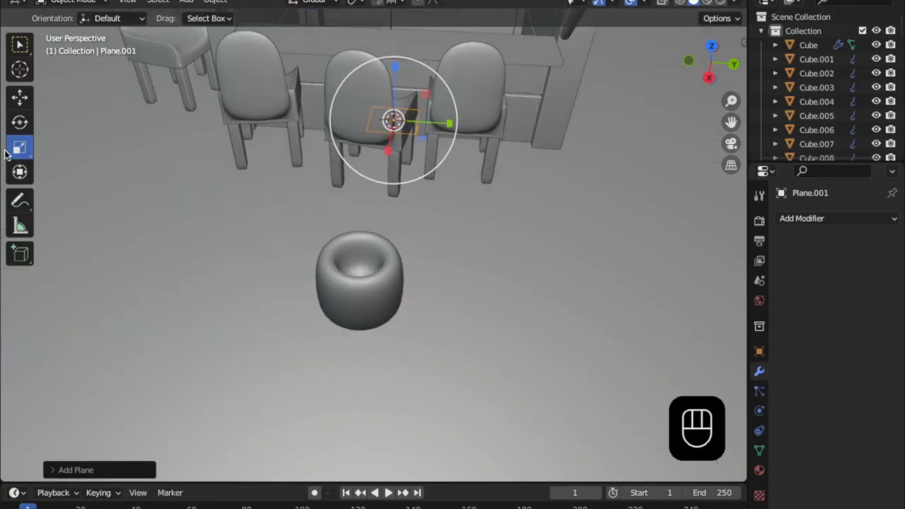
left_click(19, 96)
left_click_drag(380, 149, 370, 309)
scroll(371, 311, "up", 5)
scroll(384, 294, "up", 2, "shift")
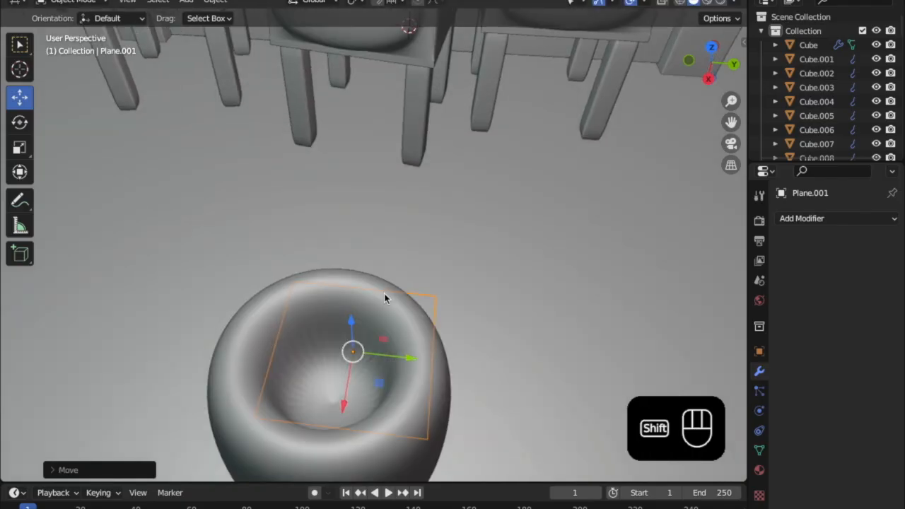
key("super+z")
scroll(415, 104, "down", 5)
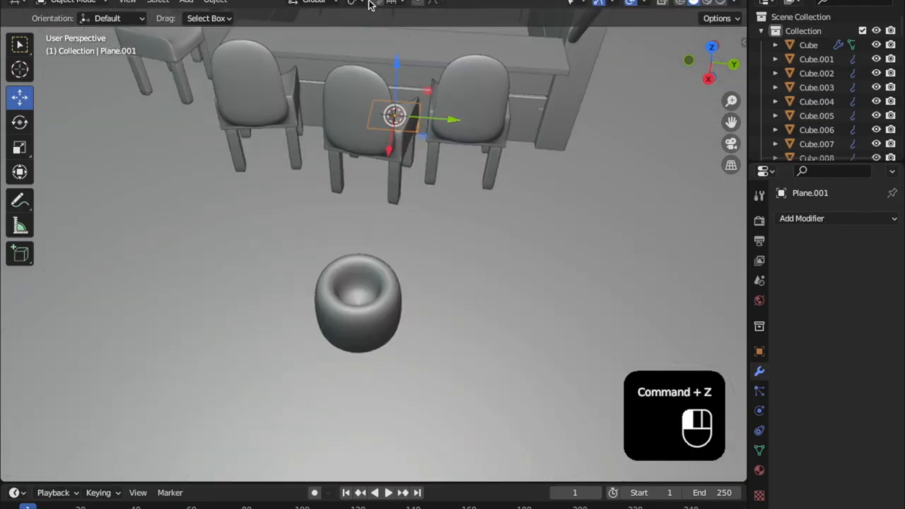
- Move the plane onto the round container using snapping and raise it to fill the opening just below the rim
left_click_drag(401, 144, 361, 320)
middle_click_drag(361, 320, 377, 287)
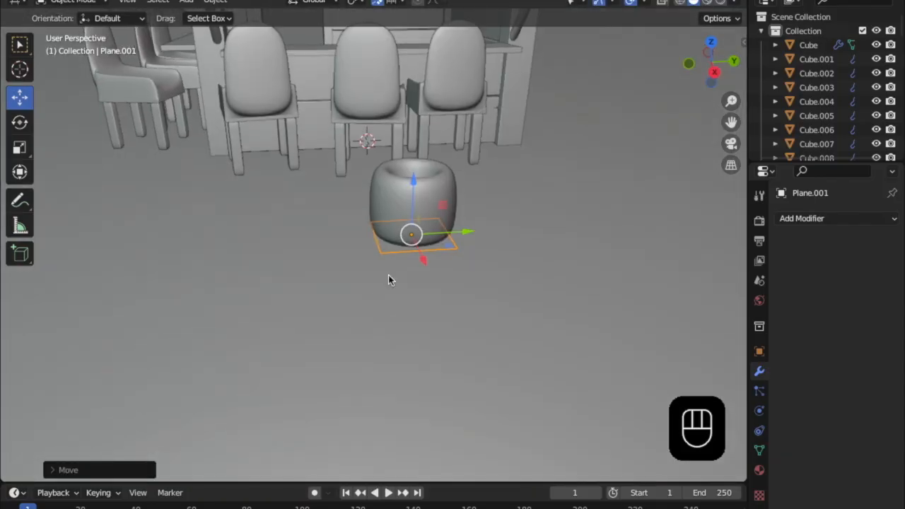
left_click_drag(408, 191, 407, 171)
middle_click_drag(407, 172, 423, 198)
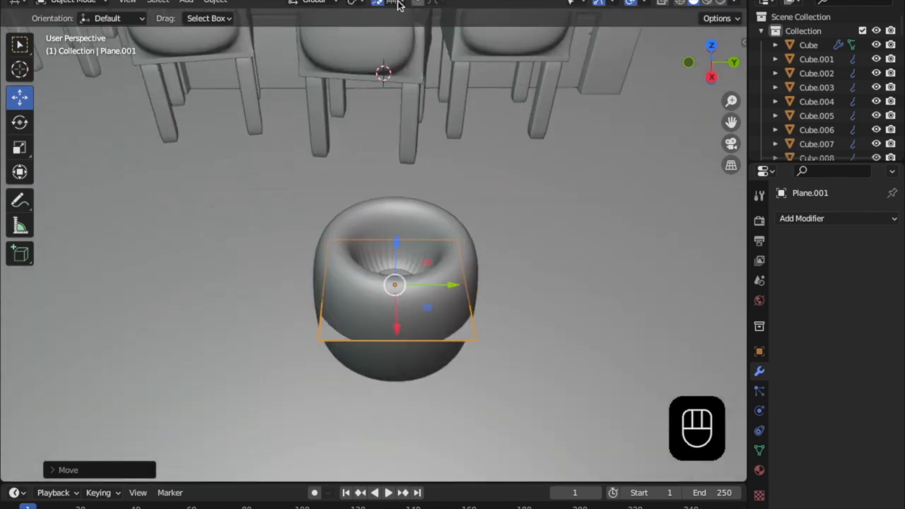
left_click_drag(393, 243, 403, 212)
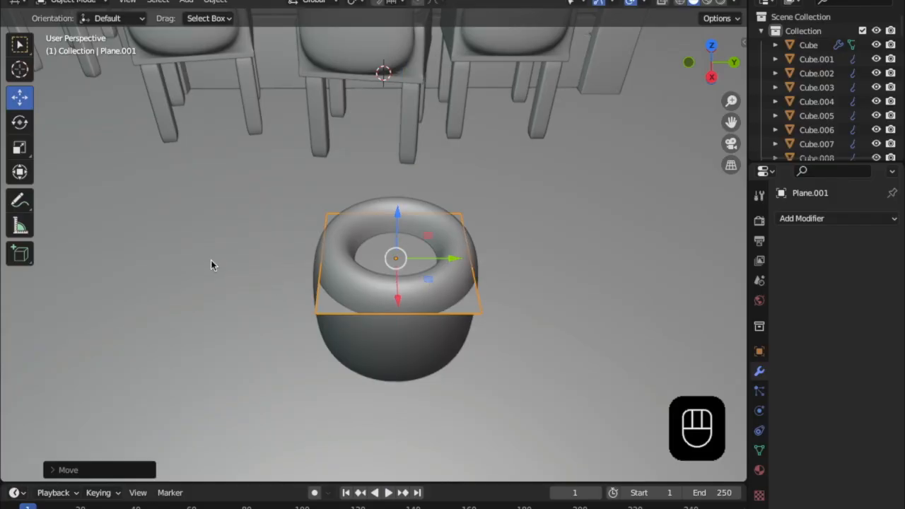
scroll(211, 264, "up", 2)
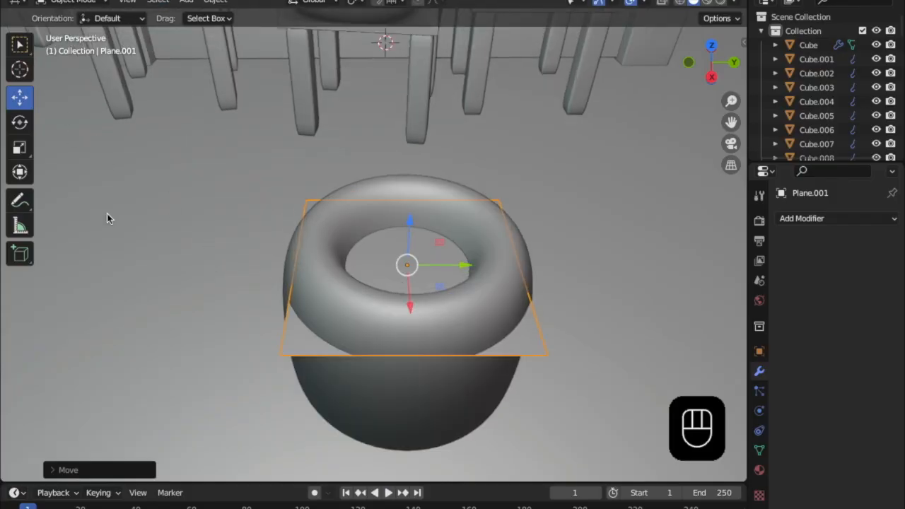
- Scale the plane down slightly in X and Y so its corners fit the container better
left_click(18, 147)
left_click_drag(438, 286, 426, 283)
middle_click_drag(427, 284, 468, 247)
key("Tab")
key("Tab")
scroll(495, 226, "down", 4)
middle_click_drag(463, 230, 332, 340, "shift")
middle_click_drag(414, 272, 488, 216)
middle_click_drag(545, 131, 472, 209, "shift")
middle_click_drag(534, 122, 562, 102)
left_click(496, 150)
middle_click_drag(496, 150, 463, 212)
middle_click_drag(416, 251, 378, 296)
- Enter Edit Mode on the plane and add many evenly spaced loop cuts in one direction without sliding them
left_click(362, 285)
scroll(364, 290, "up", 4)
key("Tab")
key("super+r")
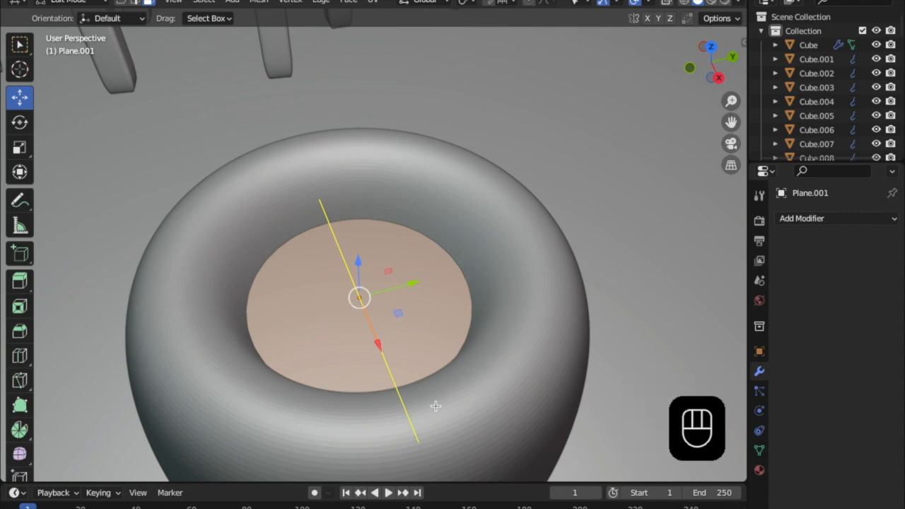
scroll(436, 406, "up", 20)
left_click(435, 406)
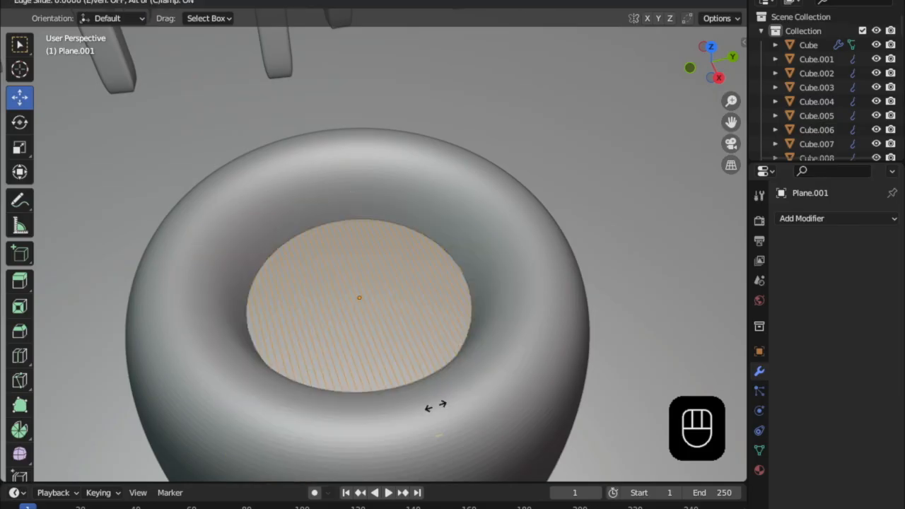
right_click(436, 405)
middle_click_drag(342, 331, 377, 365)
key("super+r")
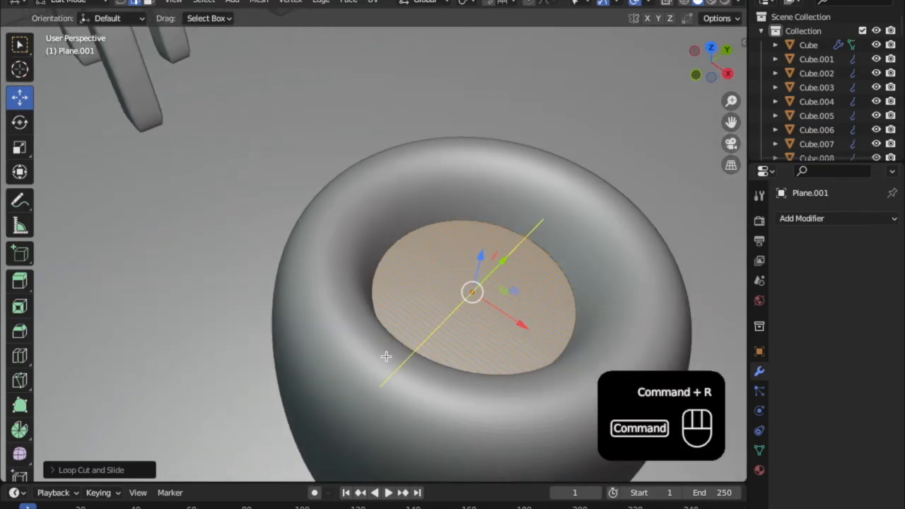
left_click(385, 350)
key("KP_5")
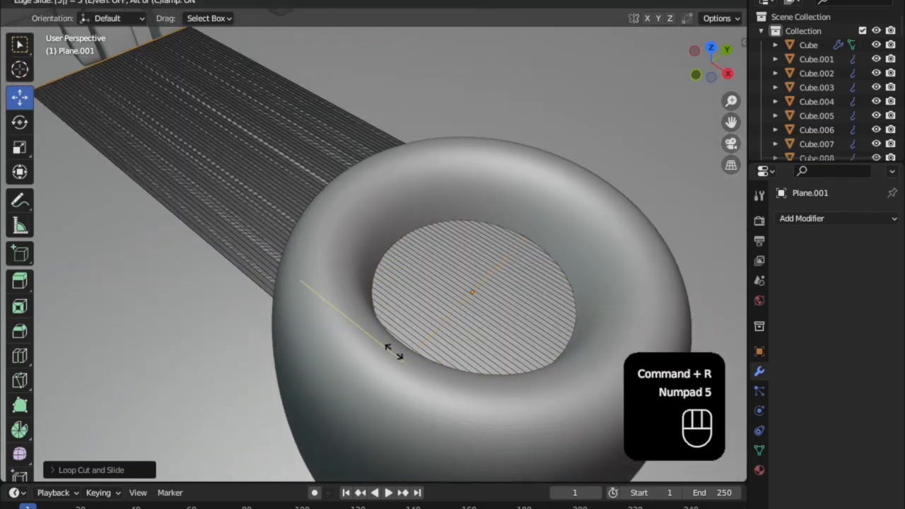
key("KP_0")
key("Return")
scroll(401, 352, "down", 6)
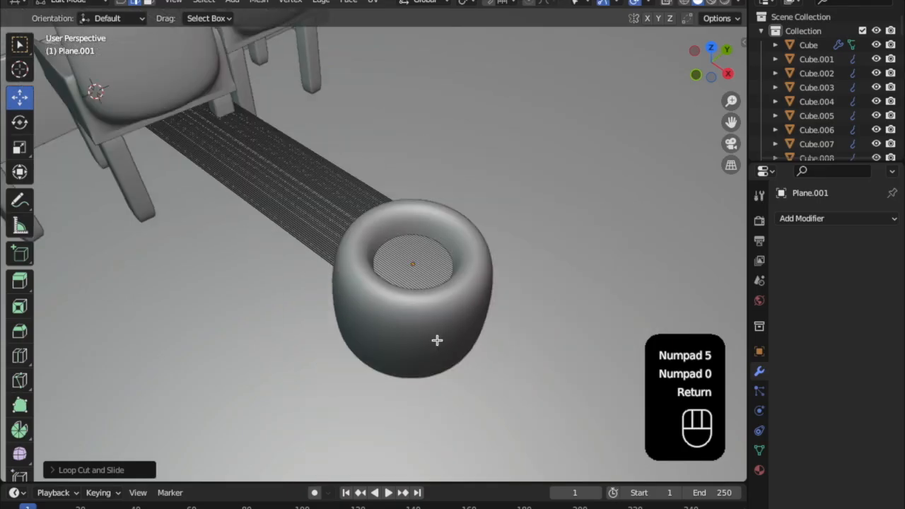
key("super+z")
scroll(408, 336, "up", 5)
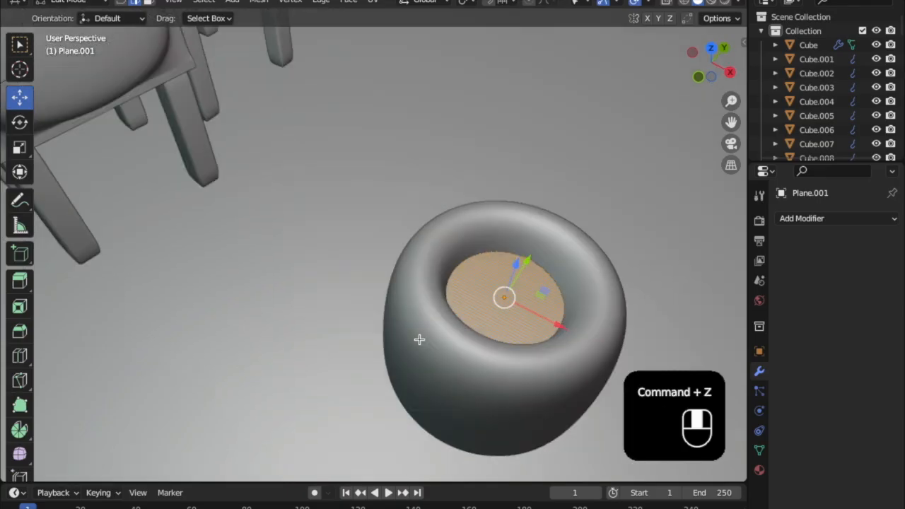
middle_click_drag(420, 340, 424, 345, "shift")
key("super+r")
left_click(431, 345)
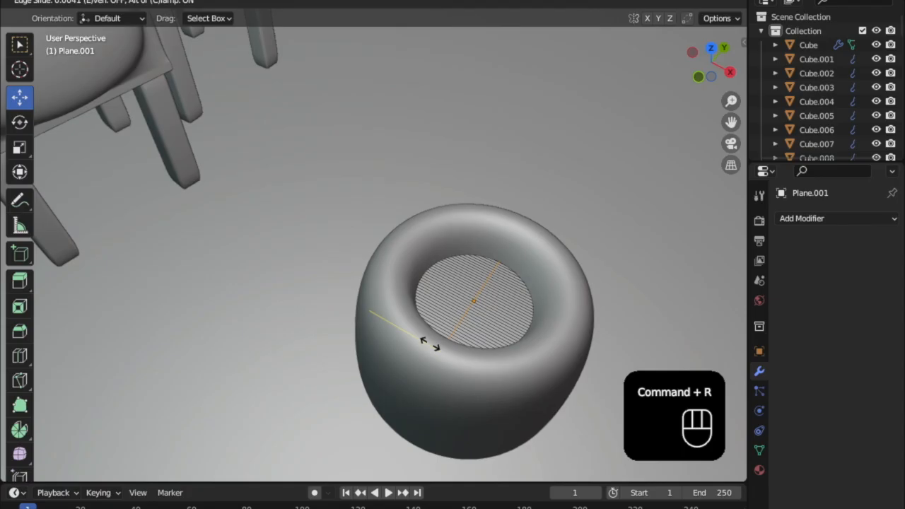
left_click(430, 345)
key("KP_5")
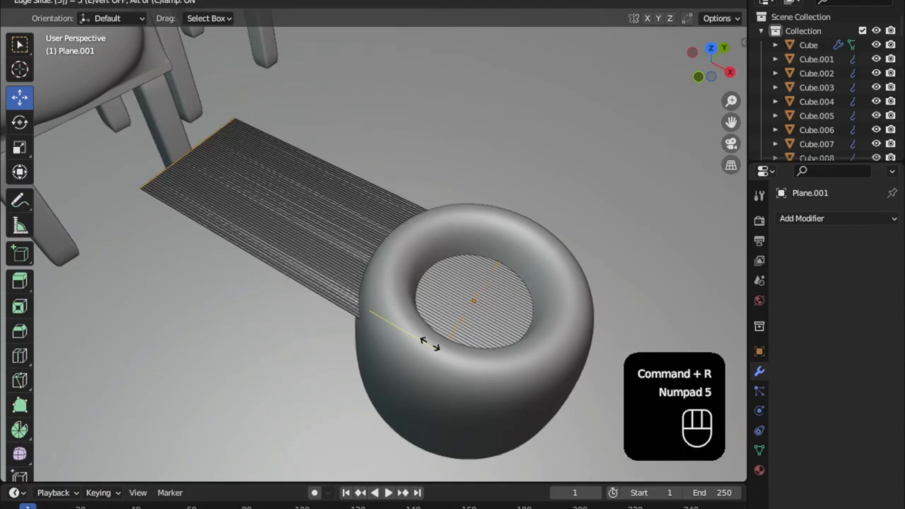
key("KP_5")
key("super+z")
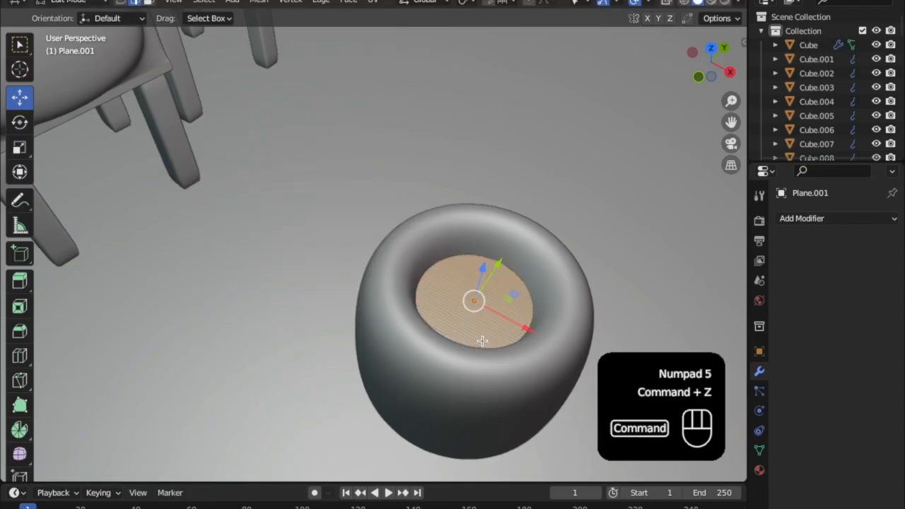
- Add 50 evenly spaced loop cuts perpendicular to the existing ones on the plane, turning it into a dense grid
key("super+r")
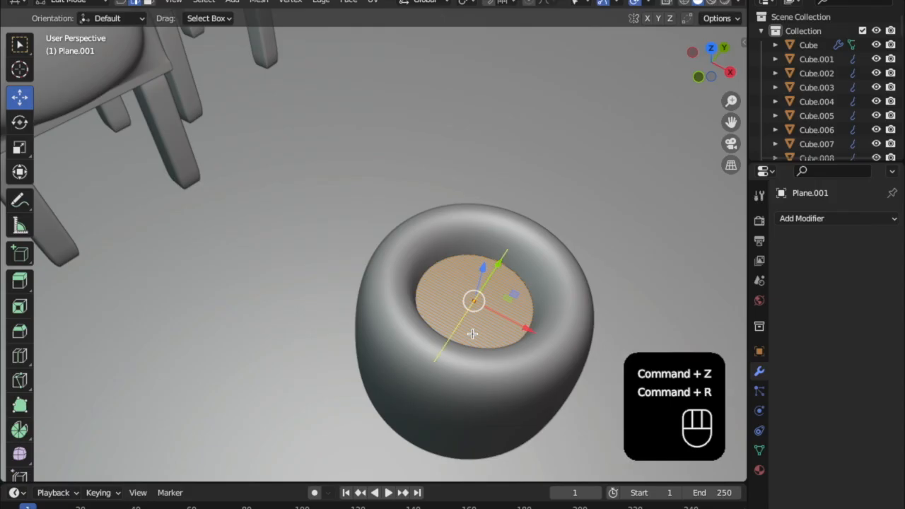
type("50")
left_click(473, 334)
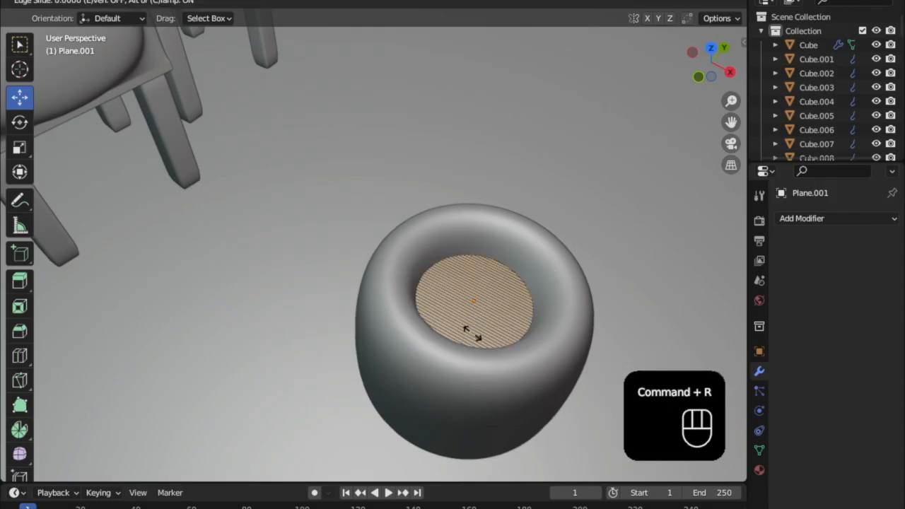
right_click(390, 426)
middle_click_drag(559, 323, 363, 197)
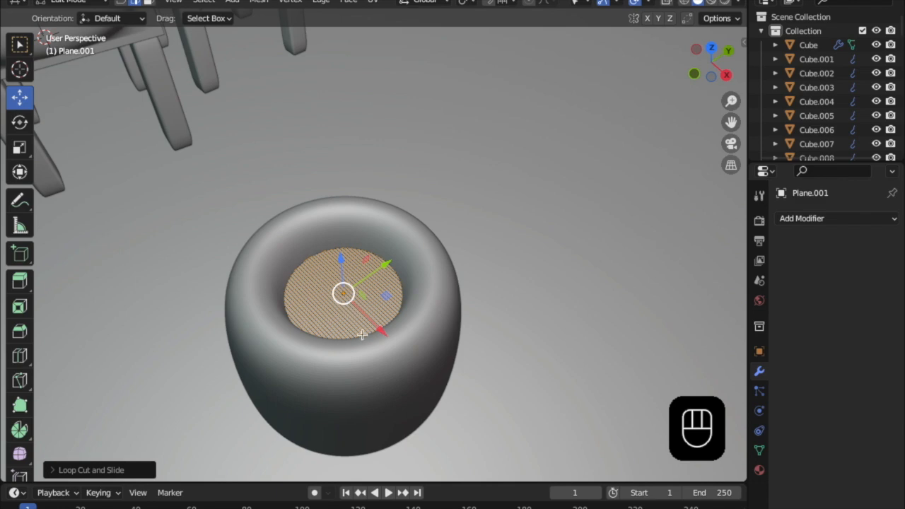
left_click(344, 304)
left_click(333, 261)
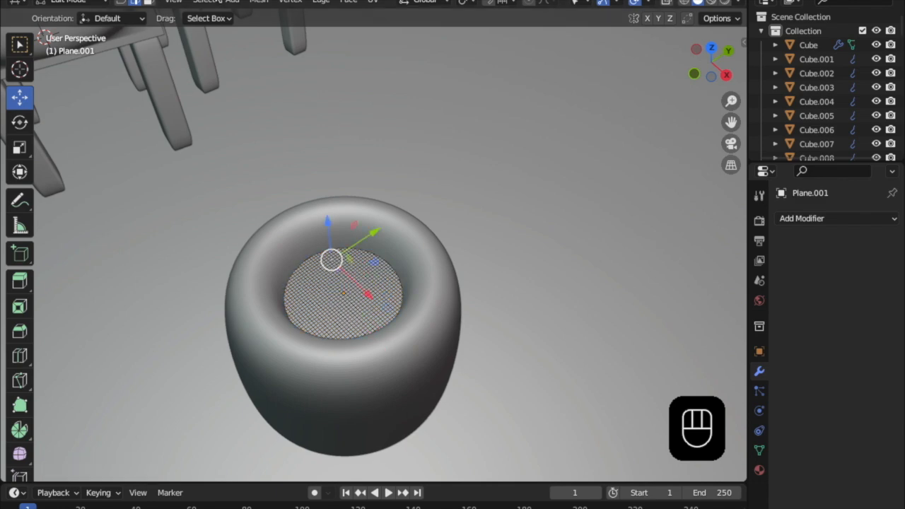
- Leave Edit Mode and switch the subdivided plane to Sculpt Mode
key("Tab")
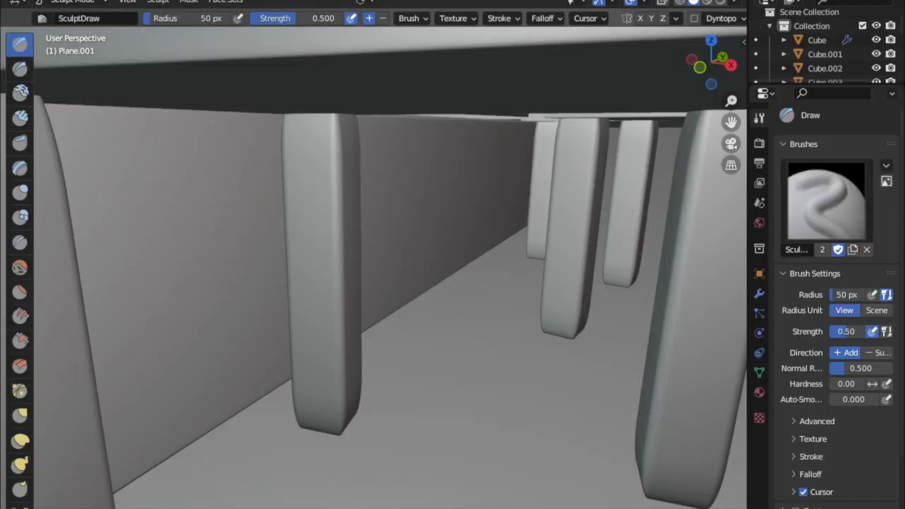
scroll(415, 198, "down", 6)
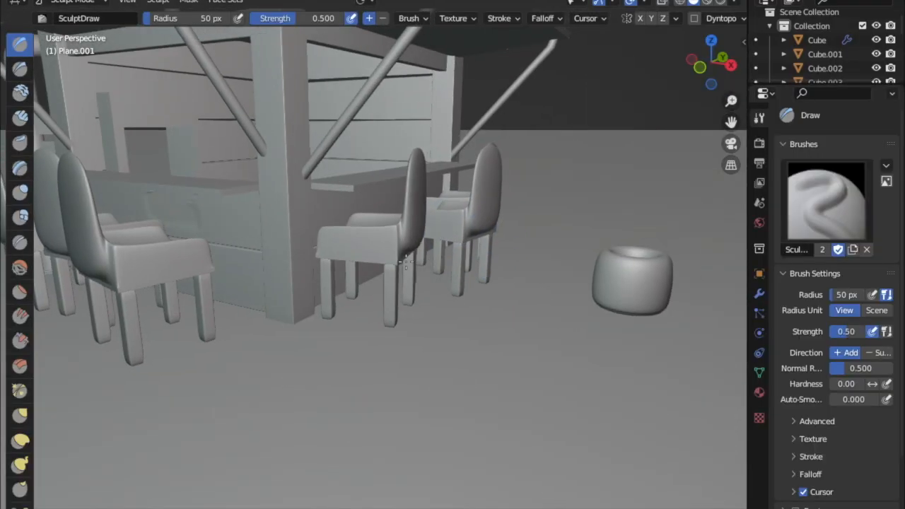
middle_click_drag(413, 261, 162, 282, "shift")
scroll(380, 299, "up", 4)
mouse_move(380, 299)
middle_mouse_down()
mouse_move(394, 323)
mouse_move(445, 231)
mouse_move(400, 311)
mouse_move(402, 330)
middle_mouse_up()
scroll(403, 259, "up", 2)
mouse_move(416, 293)
middle_mouse_down("shift")
mouse_move(375, 237)
mouse_move(374, 268)
middle_mouse_up("shift")
middle_click_drag(376, 365, 382, 335, "shift")
scroll(381, 339, "up", 5)
middle_click_drag(375, 396, 384, 305, "shift")
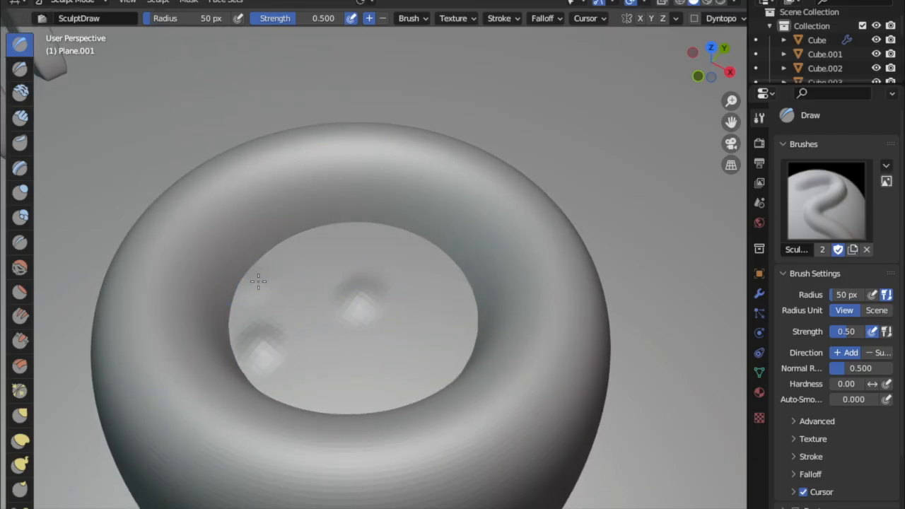
- Sculpt irregular bumps across the plane inside the container with the Draw brush at 50 px radius and 0.5 strength
left_click(293, 263)
left_click(354, 255)
left_click(393, 333)
left_click(326, 357)
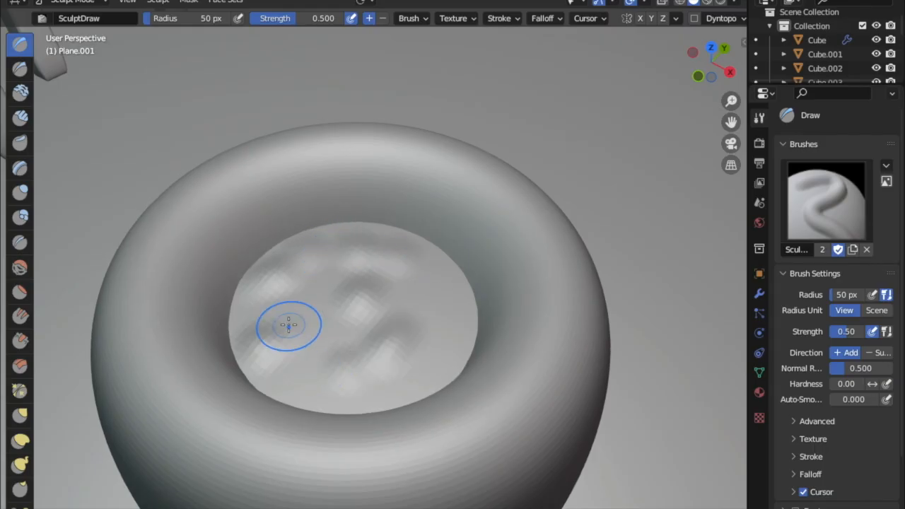
mouse_move(444, 246)
left_mouse_down()
mouse_move(428, 344)
mouse_move(295, 372)
mouse_move(364, 226)
mouse_move(320, 220)
left_mouse_up()
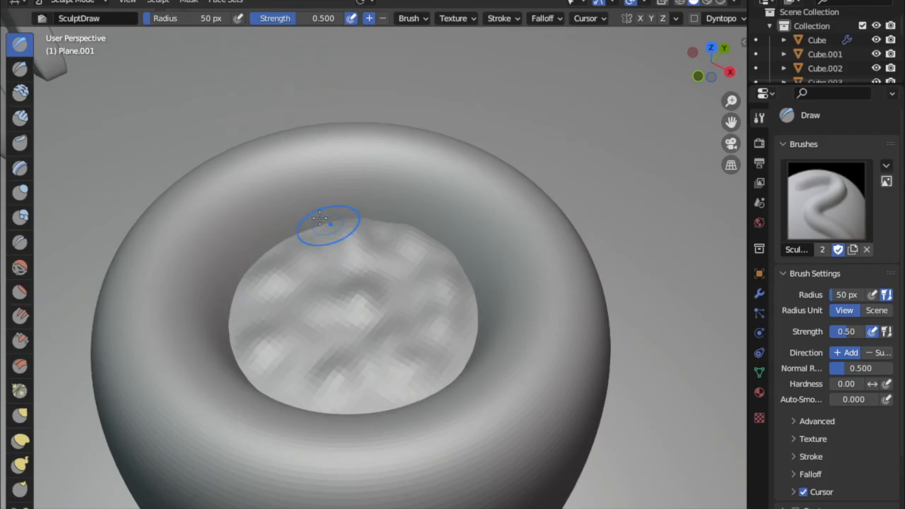
mouse_move(290, 251)
left_mouse_down()
mouse_move(254, 313)
mouse_move(389, 341)
mouse_move(394, 259)
mouse_move(302, 304)
mouse_move(421, 317)
mouse_move(441, 243)
mouse_move(384, 238)
mouse_move(296, 296)
mouse_move(425, 329)
left_mouse_up()
right_click(515, 293)
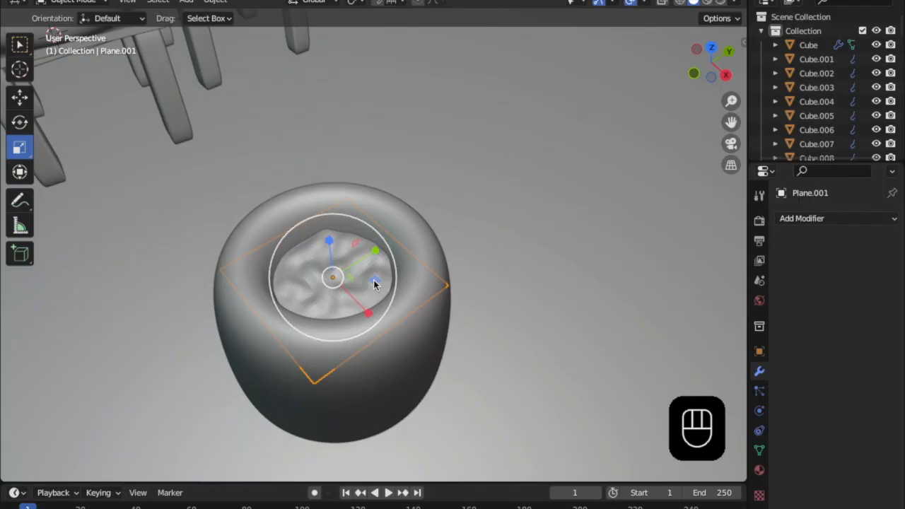
- Apply Shade Auto Smooth to the sculpted plane in Object Mode
key("Tab")
middle_click_drag(373, 280, 391, 361)
key("Tab")
right_click(290, 371)
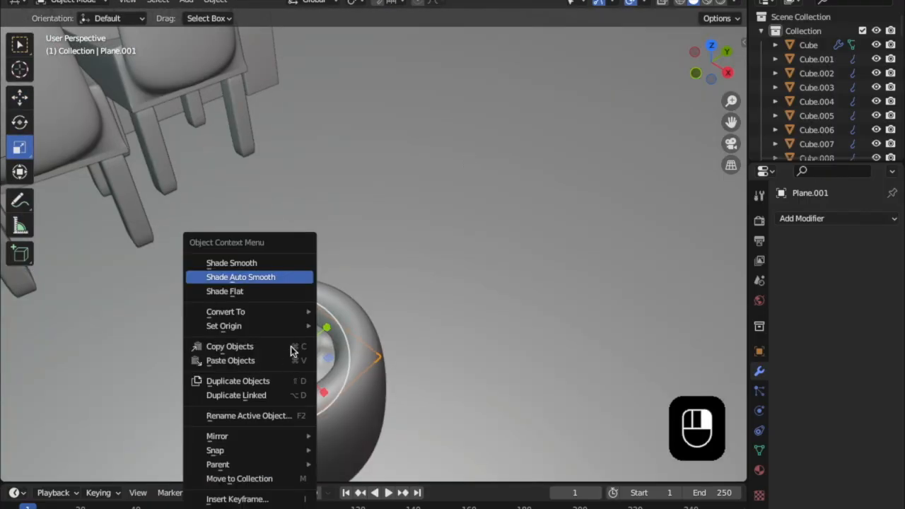
left_click(271, 277)
middle_click_drag(333, 378, 417, 358)
scroll(379, 329, "down", 4)
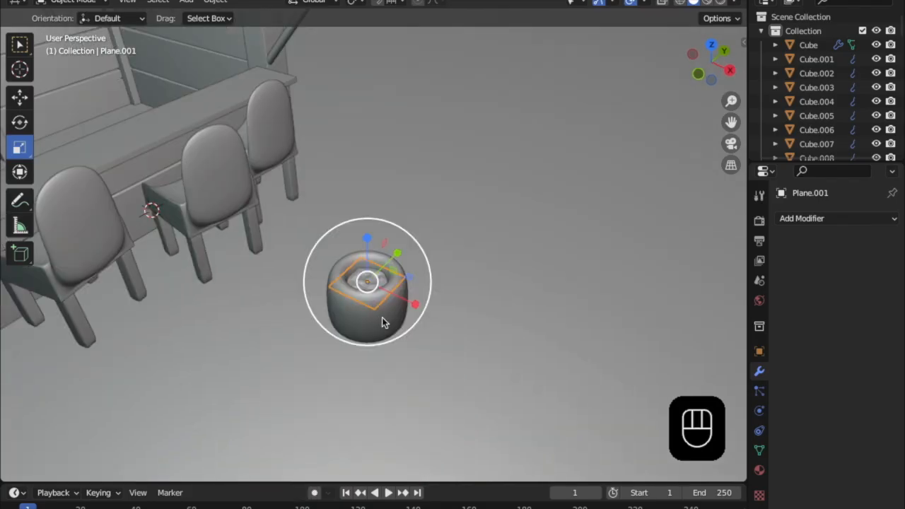
left_click(384, 318)
scroll(383, 316, "up", 2)
scroll(383, 316, "up", 2)
middle_click_drag(384, 315, 445, 197)
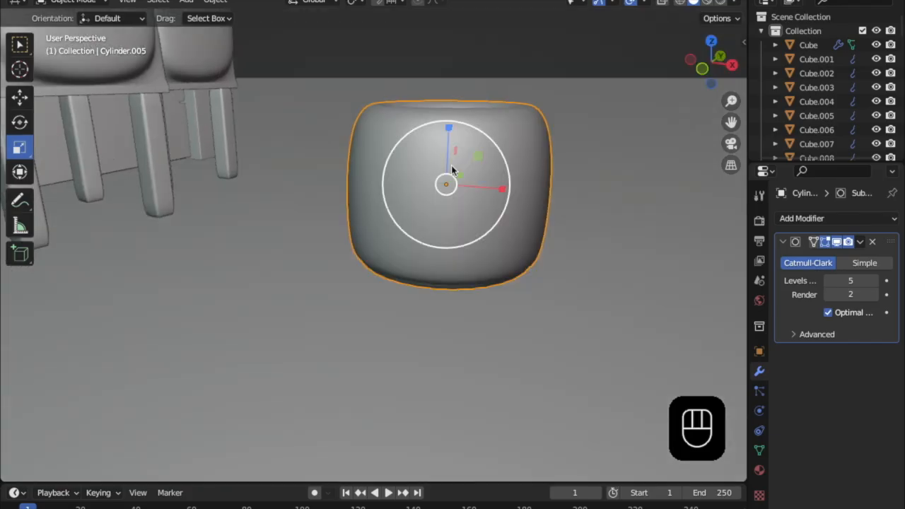
left_click(522, 46)
middle_click_drag(522, 46, 354, 226)
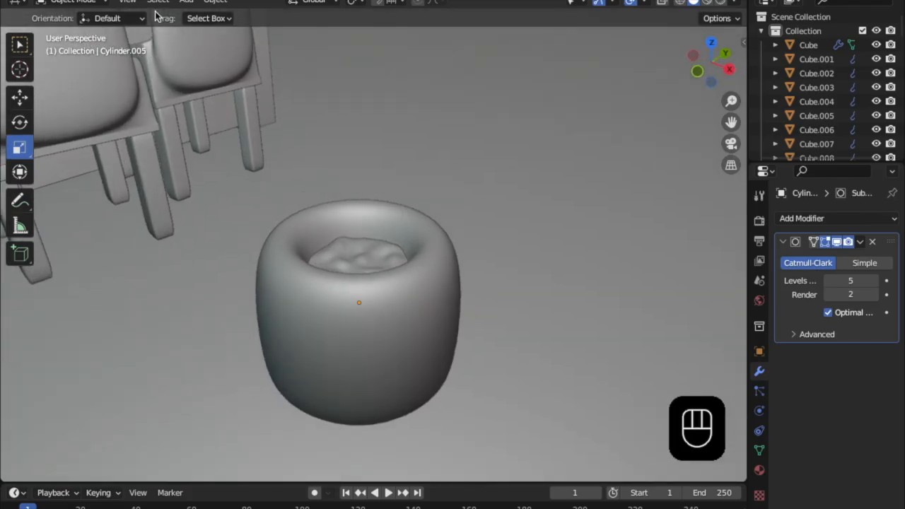
- Add a cube mesh and move it from the chairs to just above the round pot's opening
left_click(195, 4)
mouse_move(209, 22)
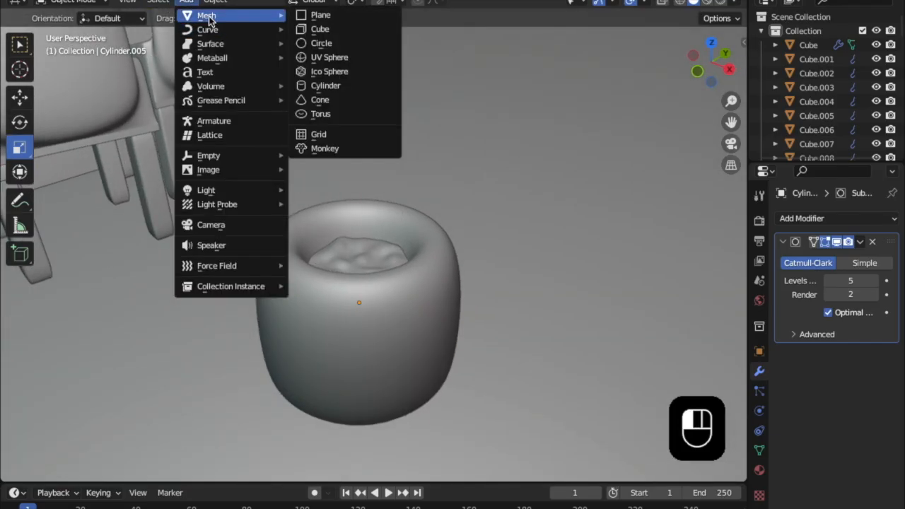
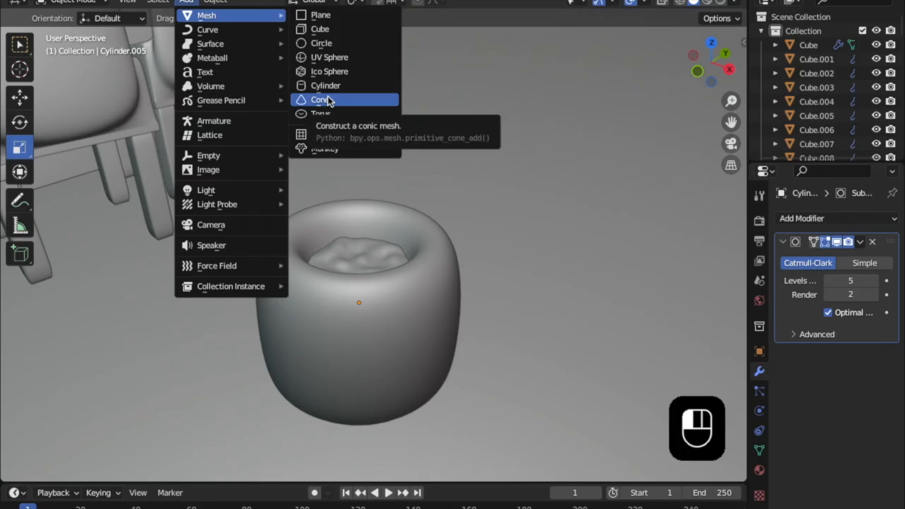
left_click(320, 28)
scroll(323, 197, "down", 5)
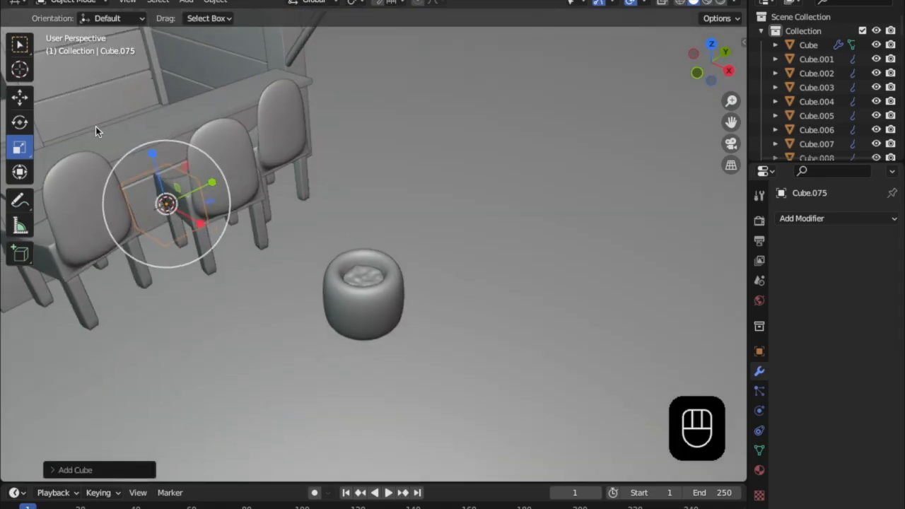
left_click(19, 97)
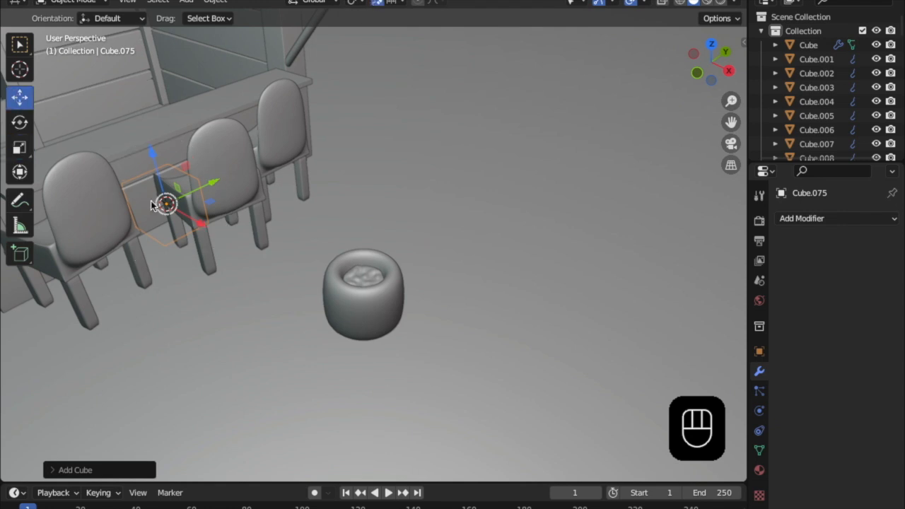
left_click_drag(198, 229, 387, 327)
left_click_drag(364, 278, 364, 236)
- Scale the cube down to a small block inside the pot's opening and flatten it along the Y axis
scroll(376, 278, "up", 5)
key("s")
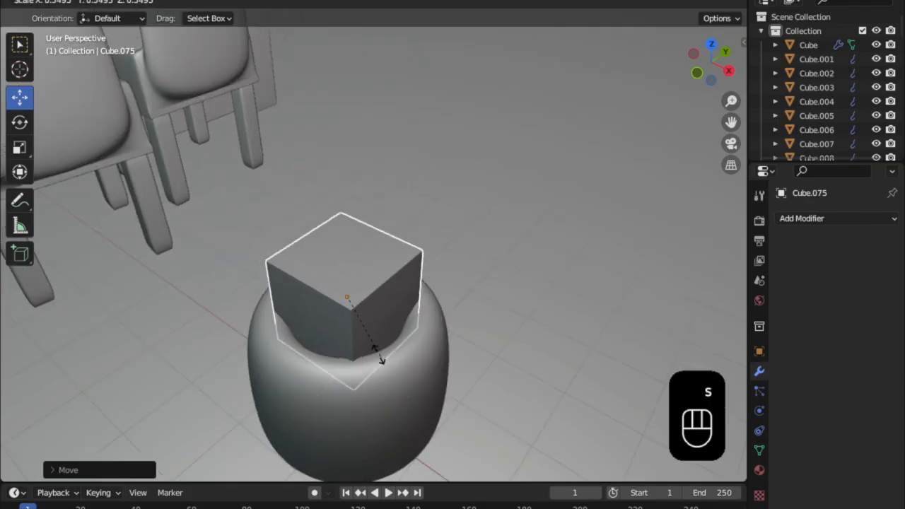
left_click(349, 309)
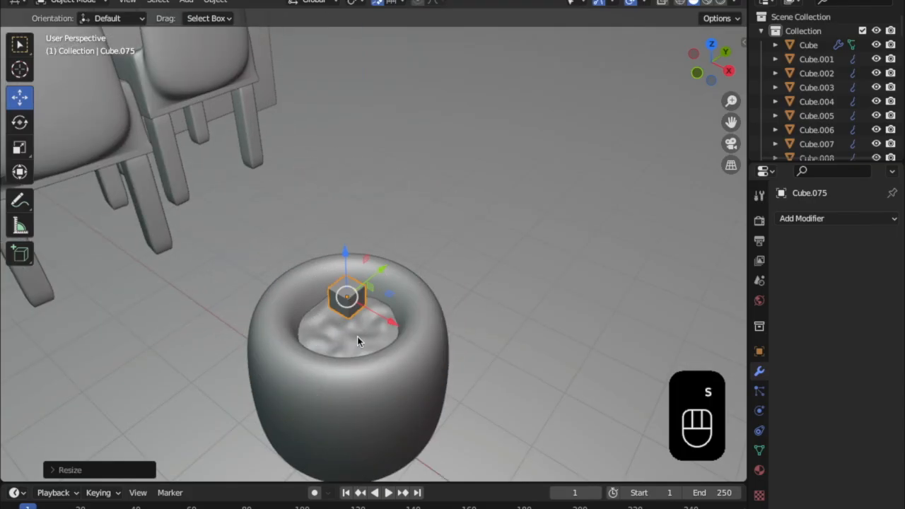
middle_click_drag(358, 333, 349, 350)
middle_click_drag(314, 205, 174, 149)
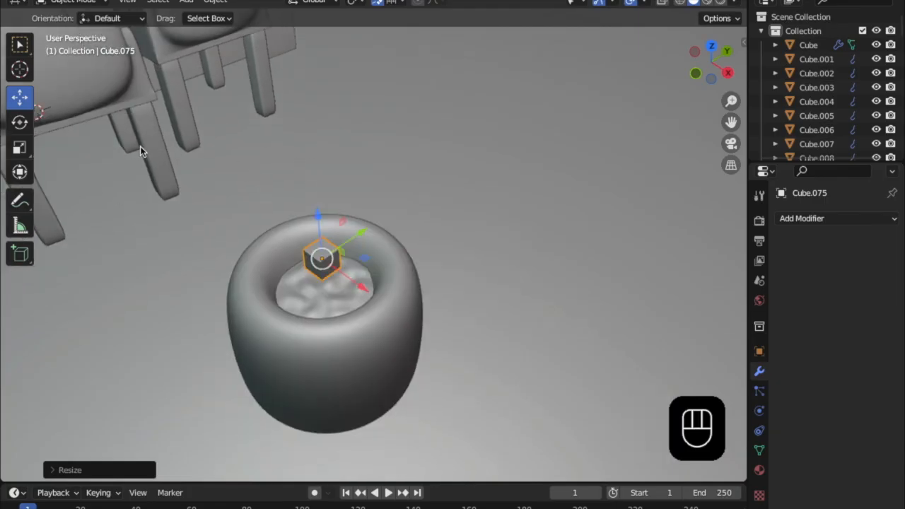
left_click(25, 145)
mouse_move(357, 234)
left_mouse_down()
mouse_move(308, 274)
mouse_move(323, 247)
mouse_move(394, 222)
mouse_move(370, 238)
left_mouse_up()
- Move the flattened block onto the bumpy filling near the pot's far inner rim
scroll(308, 274, "up", 6)
left_click(19, 98)
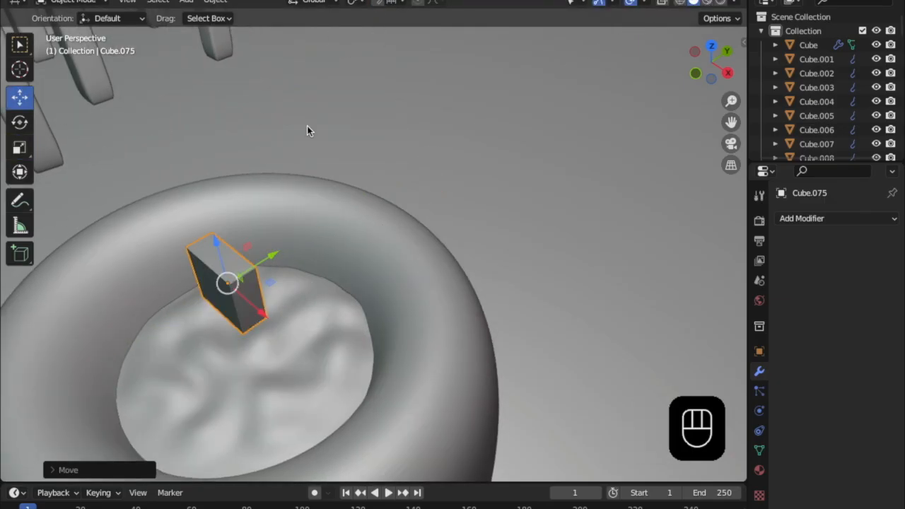
left_click_drag(210, 253, 305, 276)
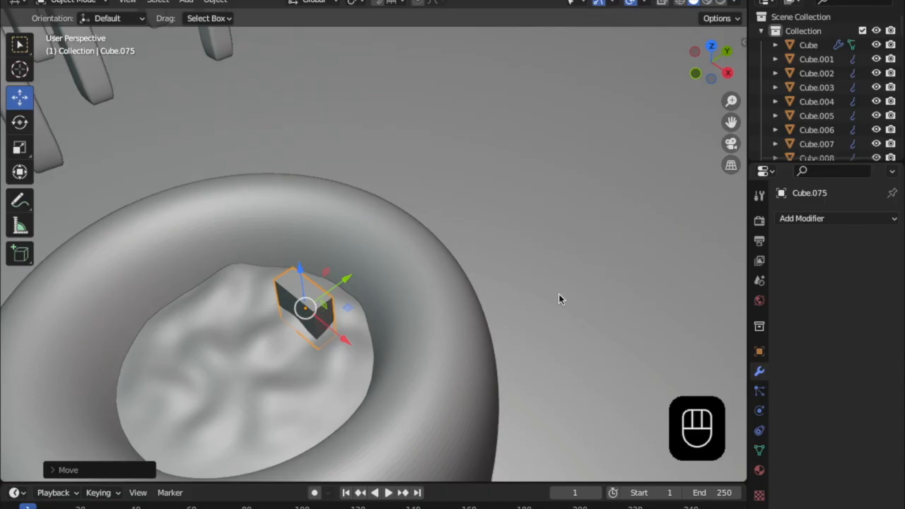
- Add a Subdivision Surface modifier to the block with 4 viewport levels
left_click(839, 223)
left_click(814, 223)
left_click(645, 476)
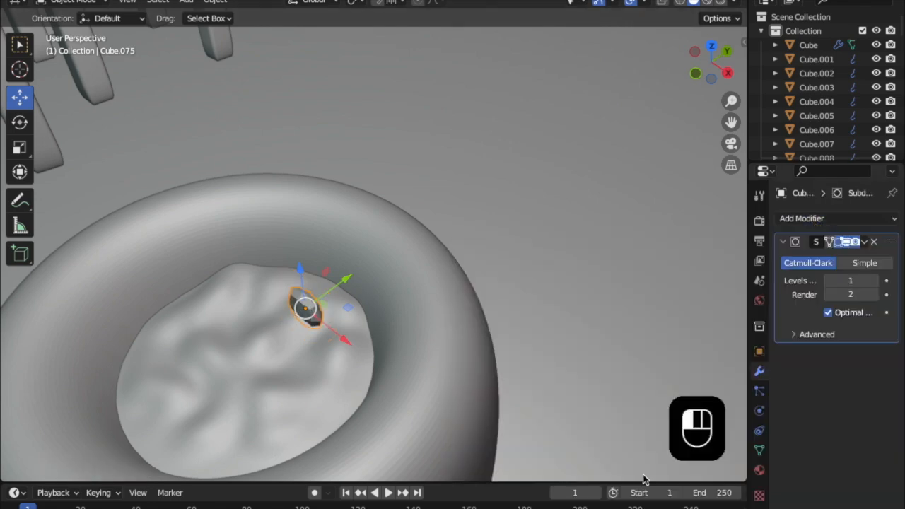
middle_click_drag(432, 409, 442, 395)
middle_click_drag(423, 304, 417, 307, "shift")
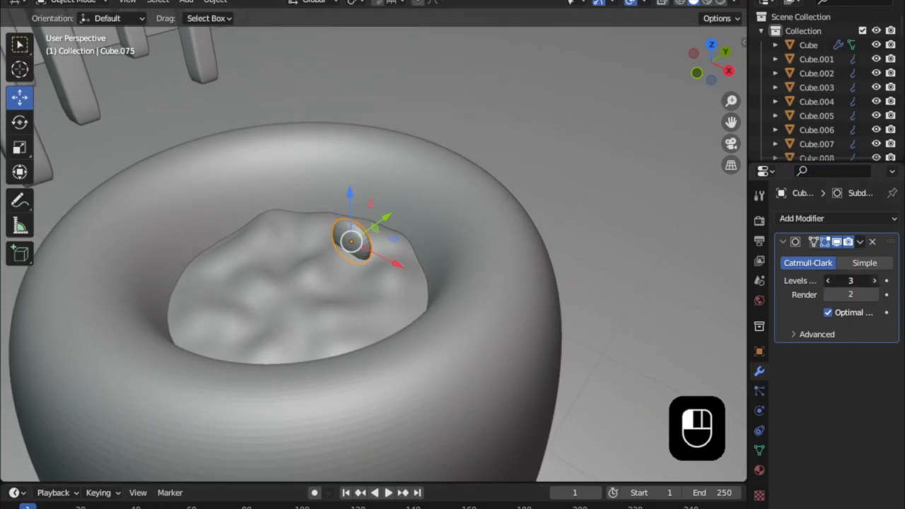
middle_click_drag(523, 278, 495, 314, "shift")
middle_click_drag(311, 378, 206, 139, "shift")
- Extrude the block's top face upward in Edit Mode, then shift it slightly along Y and scale it down to start a leaf
key("Tab")
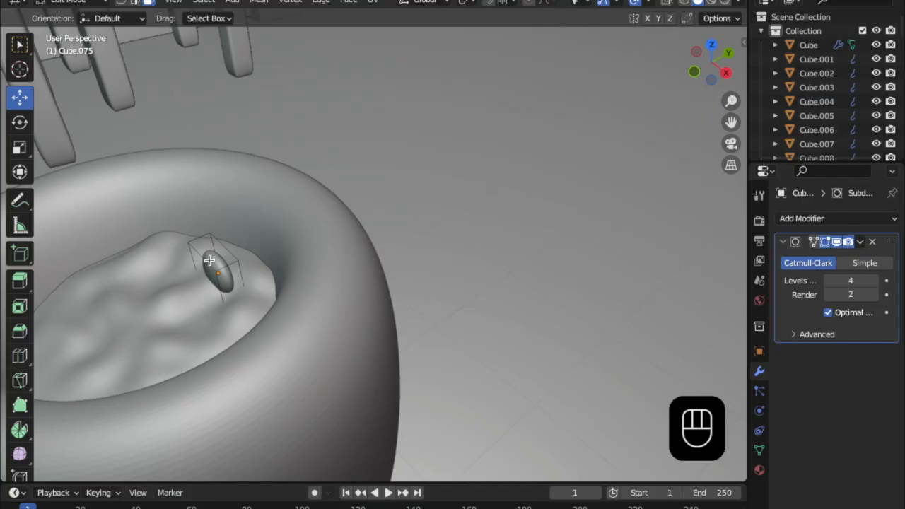
key("e")
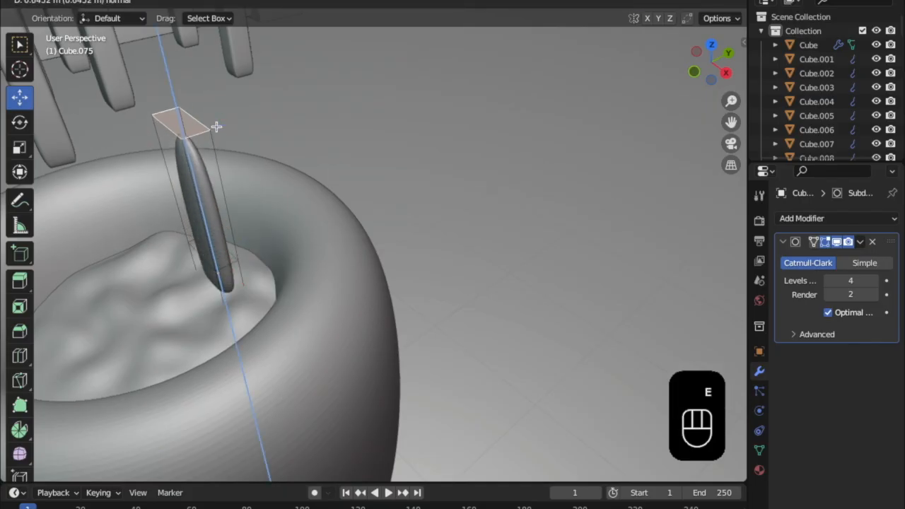
left_click(212, 128)
middle_click_drag(202, 134, 232, 286, "shift")
left_click_drag(259, 254, 282, 259)
middle_click_drag(287, 303, 287, 262)
middle_click_drag(287, 261, 194, 178, "shift")
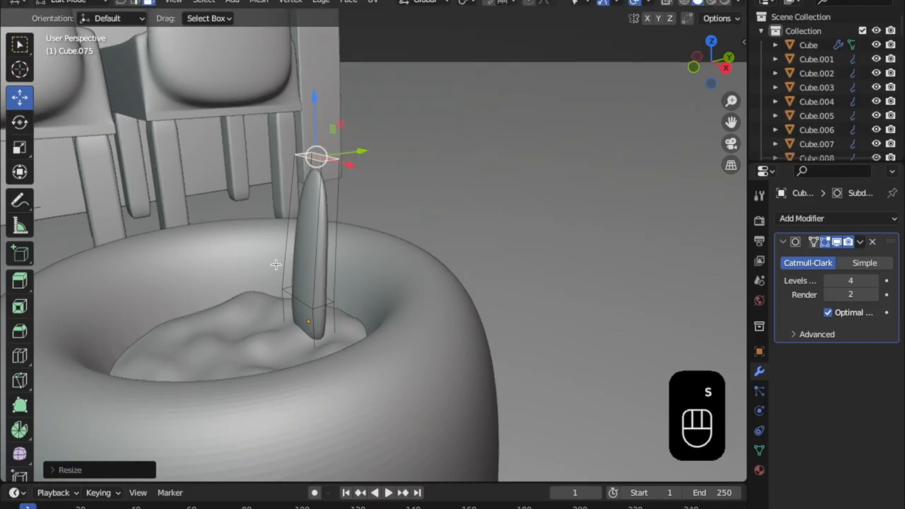
- Extrude a second leaf segment upward and shift its end face along Y to bend the leaf outward
key("e")
middle_click_drag(323, 146, 322, 240, "shift")
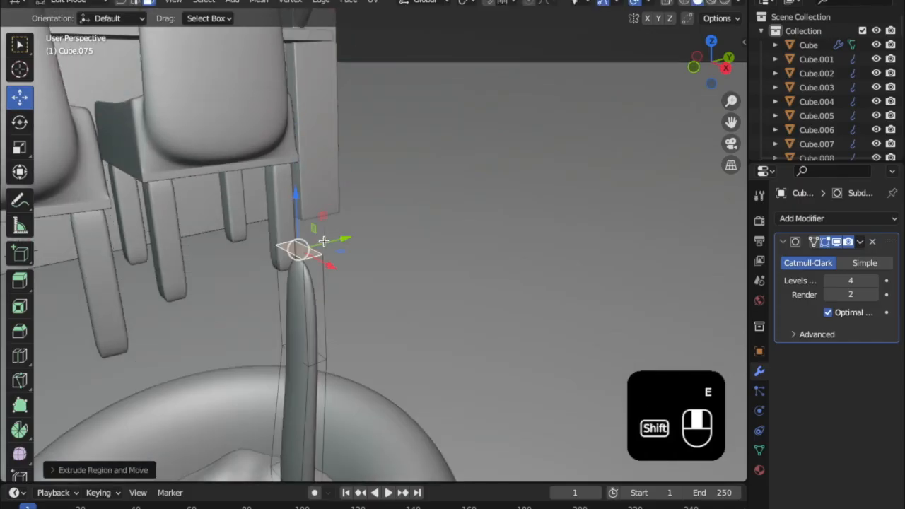
left_click_drag(342, 243, 405, 247)
middle_click_drag(264, 324, 355, 275, "shift")
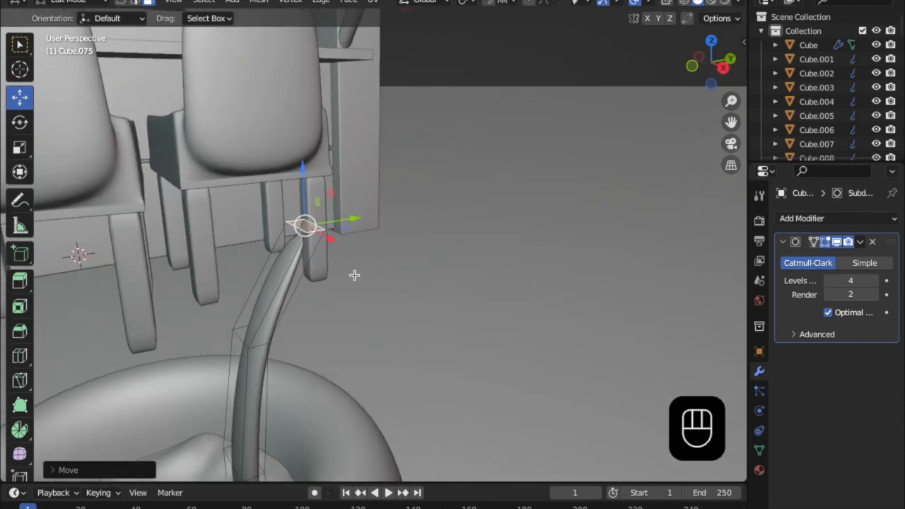
- Move the leaf's end face further along Y and scale it down to form a tapered tip
middle_click_drag(355, 331, 383, 270, "shift")
left_click_drag(381, 157, 424, 157)
middle_click_drag(294, 246, 355, 313)
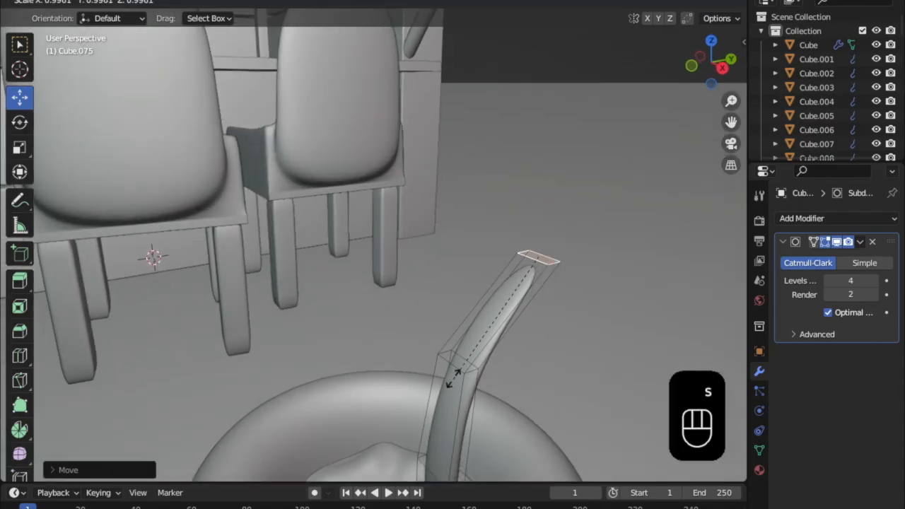
left_click(472, 359)
middle_click_drag(472, 359, 457, 348)
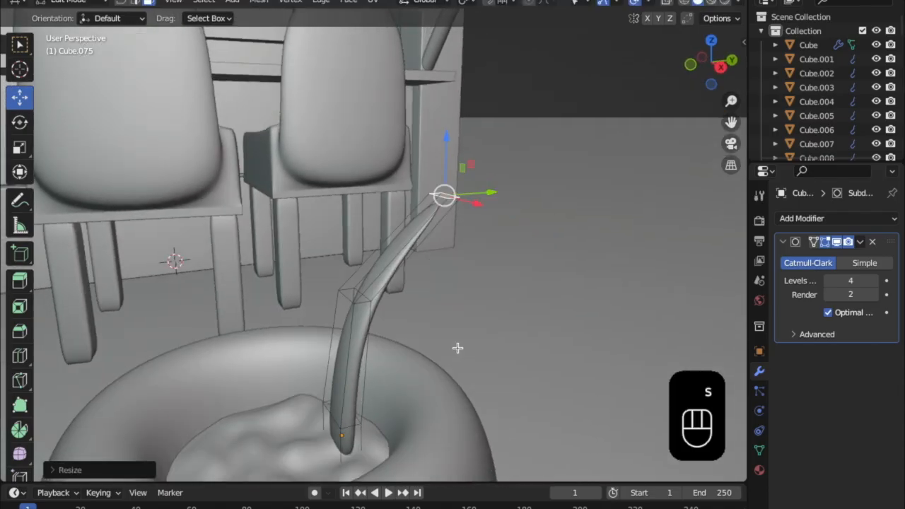
- Leave Edit Mode and scale up the whole curved leaf
key("Tab")
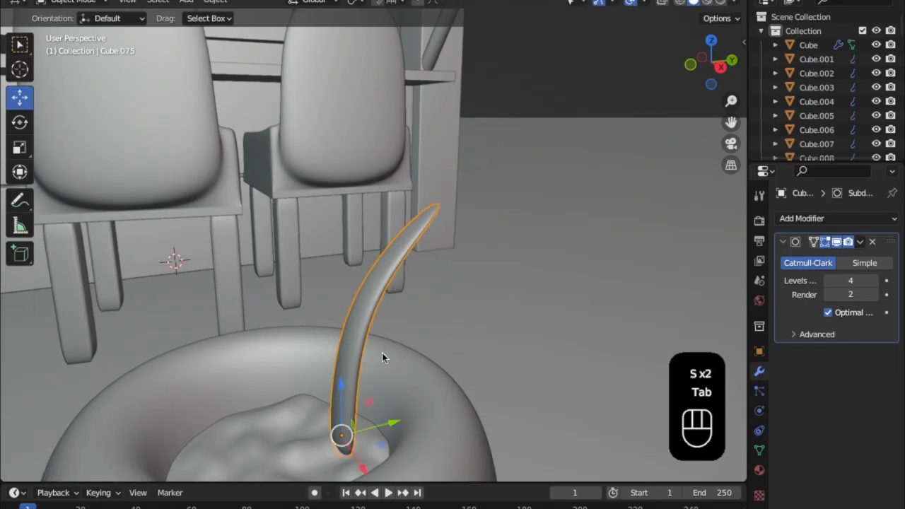
key("s")
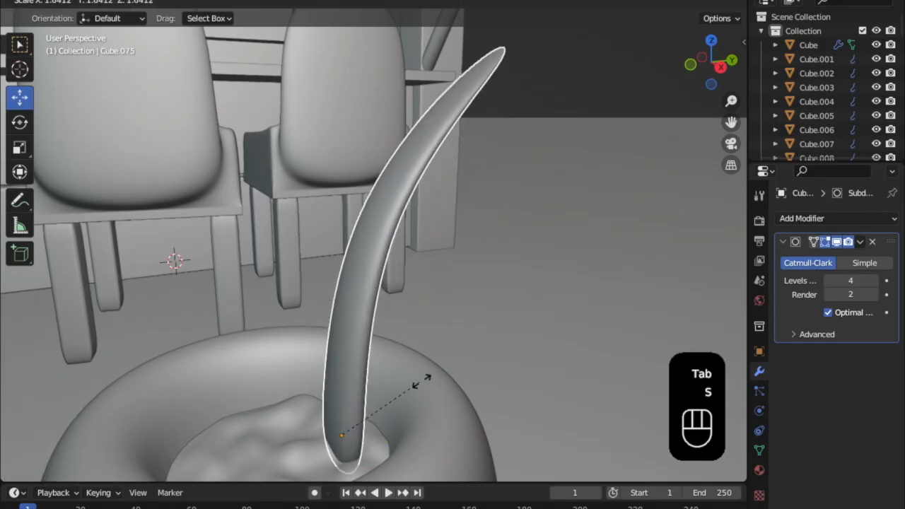
left_click(404, 387)
scroll(404, 387, "down", 4)
- Duplicate the leaf and place the copy beside the original on the filling
middle_click_drag(403, 387, 389, 387)
scroll(393, 389, "up", 2)
key("shift+d")
right_click(351, 388)
left_click_drag(351, 386, 335, 362)
- Rotate the copied leaf about the Z axis and scale it to be smaller than the original
left_click(19, 125)
middle_click_drag(239, 356, 250, 364)
middle_click_drag(315, 372, 284, 351, "shift")
left_click_drag(283, 359, 317, 384)
key("s")
left_click(316, 375)
mouse_move(316, 380)
middle_mouse_down("shift")
mouse_move(329, 384)
mouse_move(321, 370)
middle_mouse_up("shift")
- Duplicate the smaller leaf, rotate the copy about Z to lean the opposite way, and enlarge it slightly
key("shift+d")
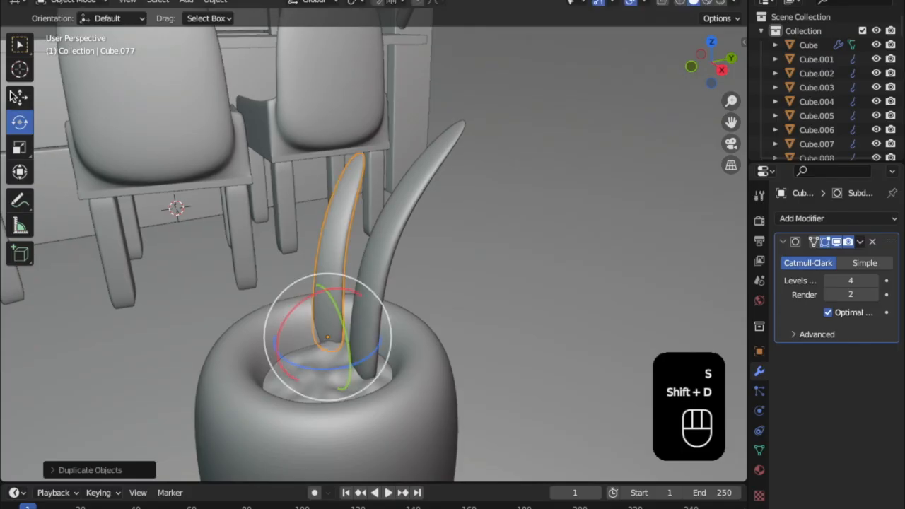
left_click_drag(310, 373, 377, 370)
key("s")
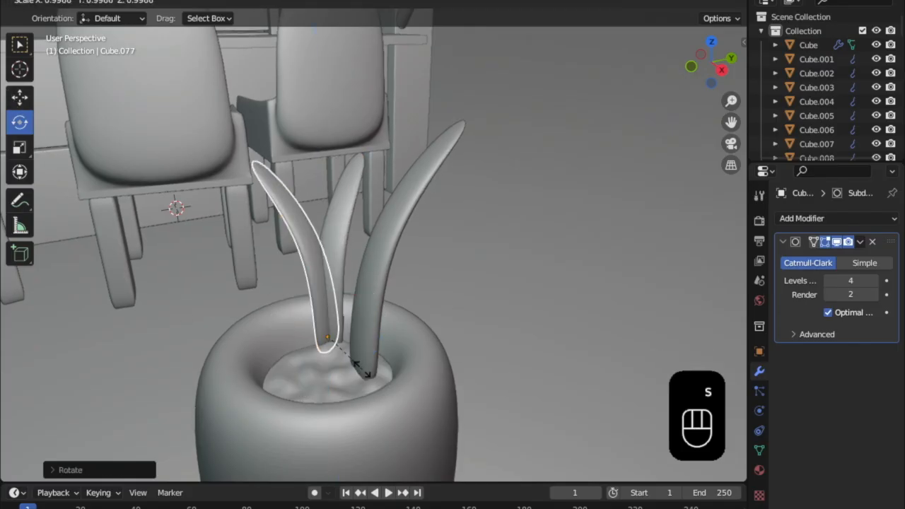
left_click(363, 366)
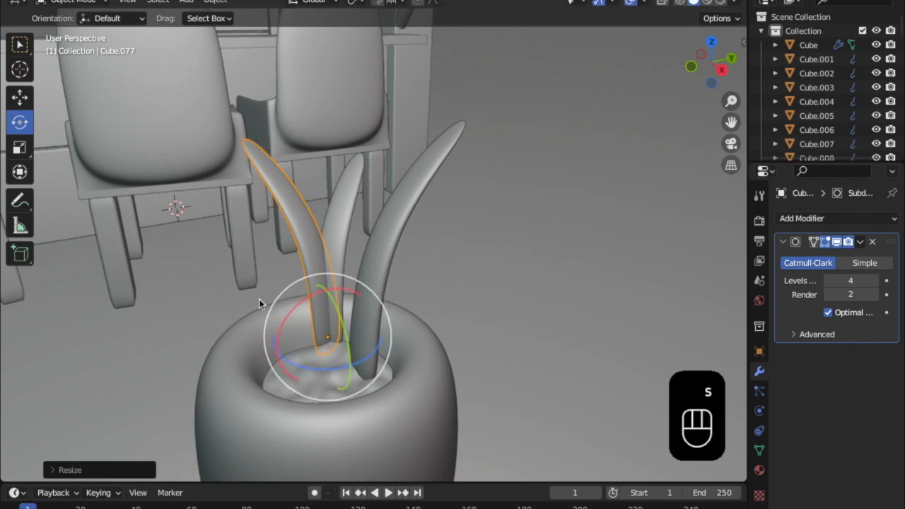
- Switch to the top view and move the two copied leaves inward so their bases are spaced around the filling's edge
key("g")
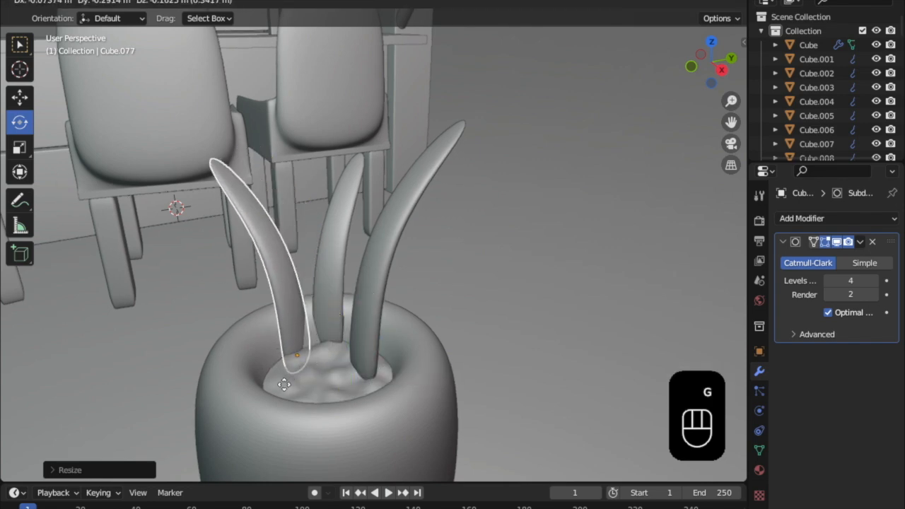
right_click(309, 393)
middle_click_drag(309, 393, 140, 237)
middle_click_drag(63, 192, 82, 96, "shift")
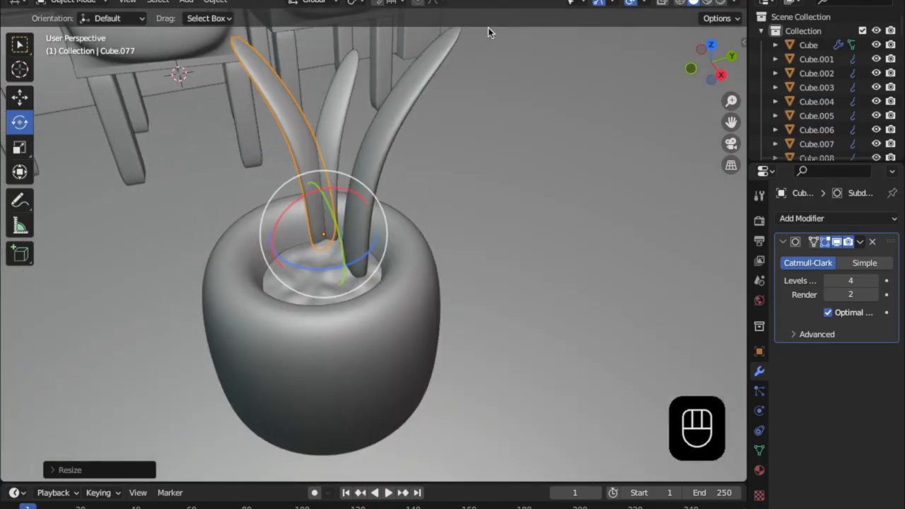
left_click_drag(709, 50, 707, 53)
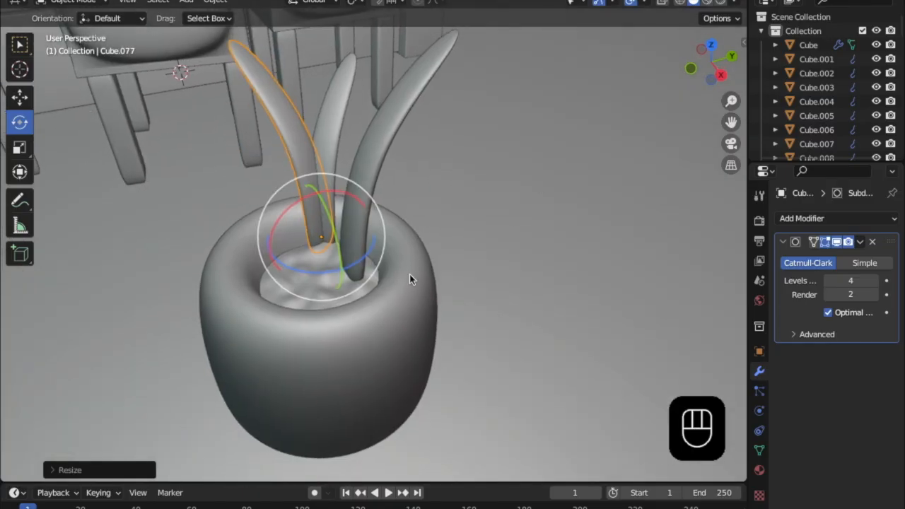
left_click(712, 48)
middle_click_drag(548, 293, 279, 174, "shift")
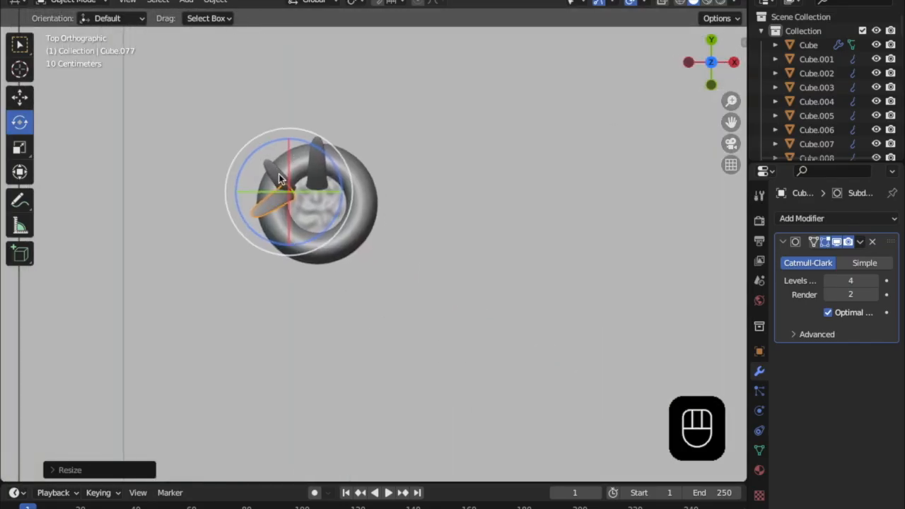
scroll(204, 157, "up", 4)
middle_click_drag(203, 157, 375, 236, "shift")
key("g")
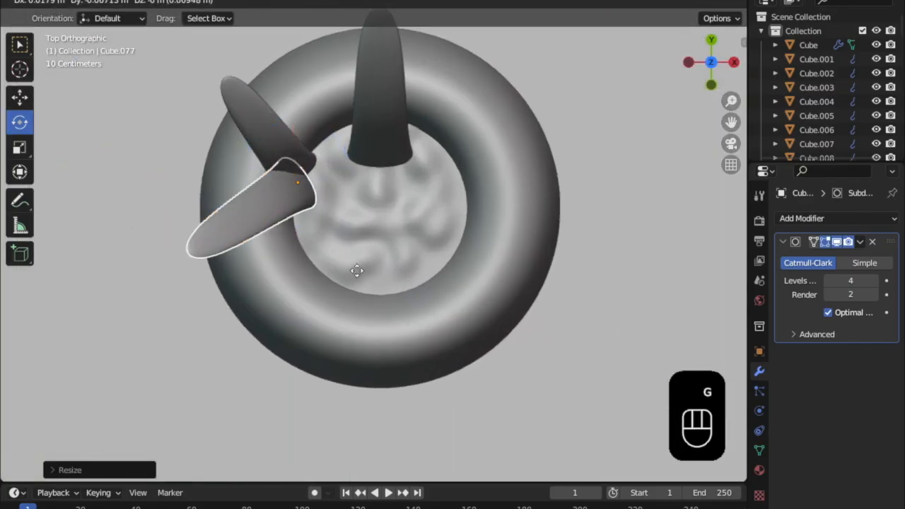
left_click(376, 306)
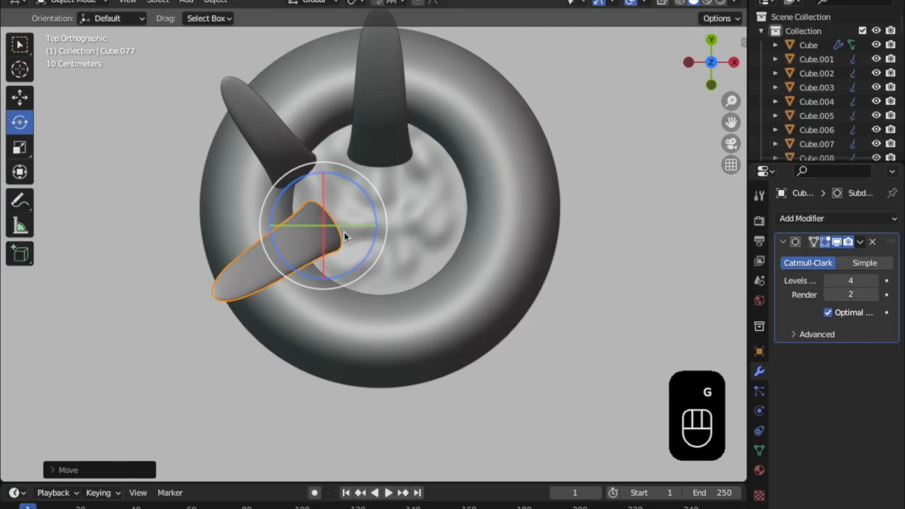
left_click(290, 156)
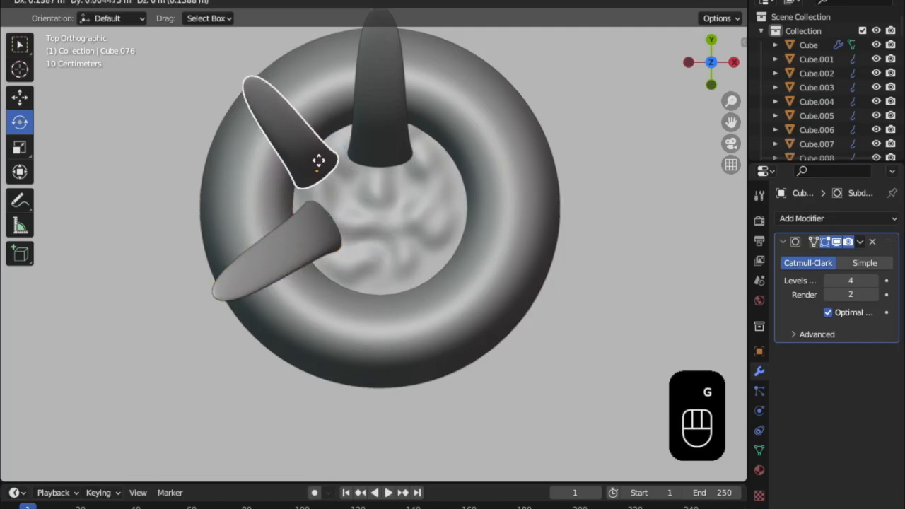
left_click(319, 159)
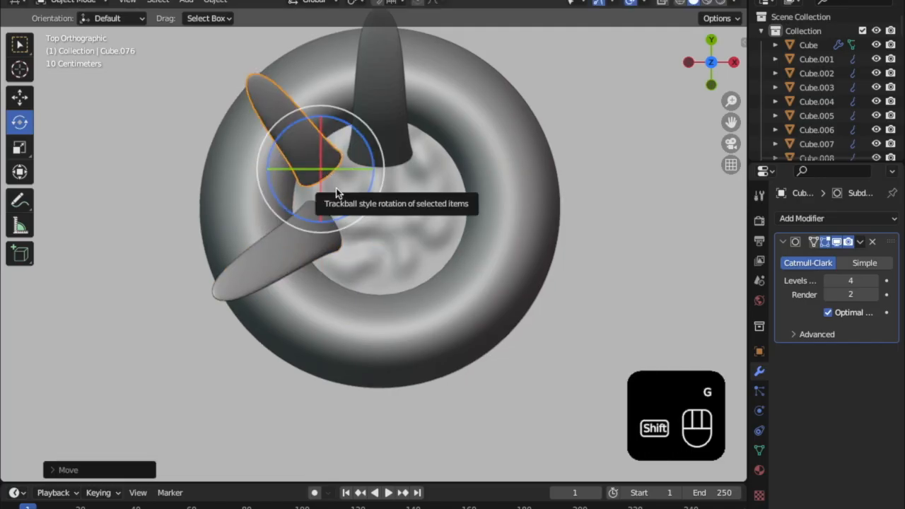
- Duplicate the second leaf, place the copy at the filling's near edge opposite the first leaf, and scale it up
key("shift+d")
left_click(398, 289)
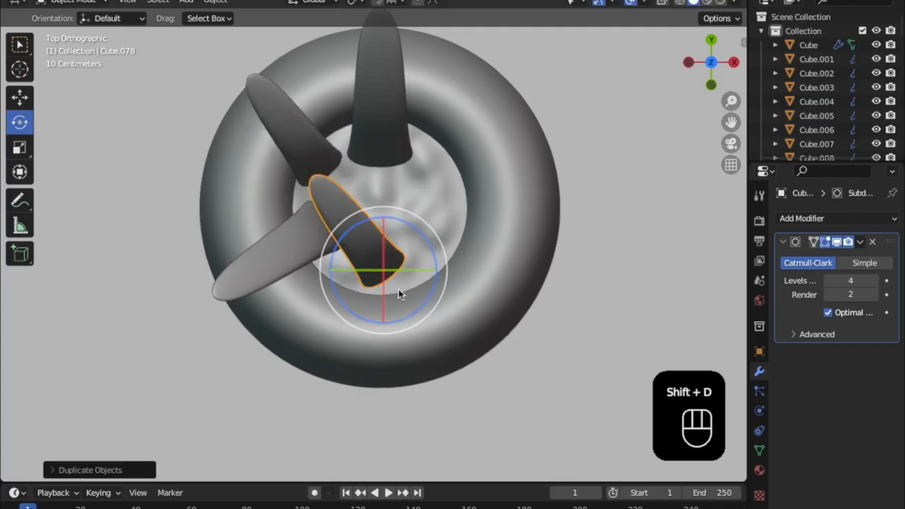
key("s")
left_click(406, 299)
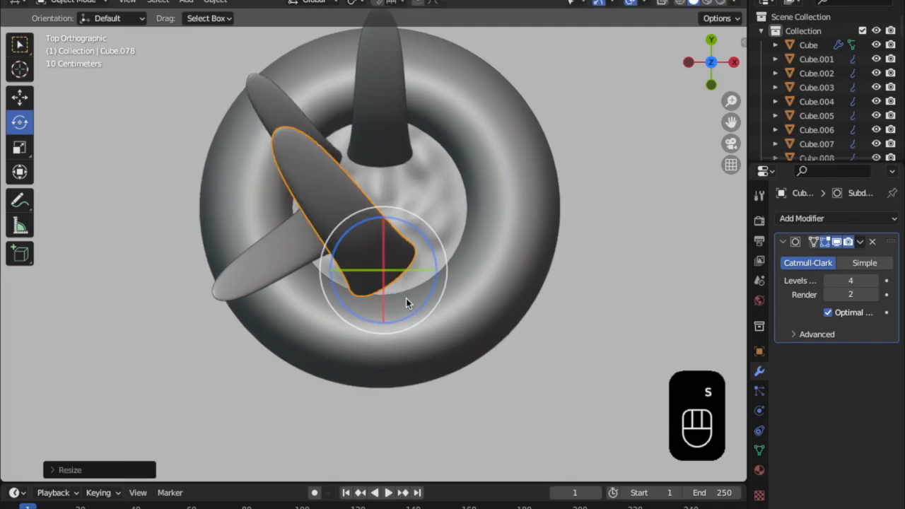
- Rotate the near leaf about Z to point outward over the rim, and duplicate it in place with the copy angled the other way
left_click_drag(394, 316, 504, 134)
key("shift+d")
right_click(455, 250)
left_click_drag(406, 318, 450, 256)
right_click(448, 314)
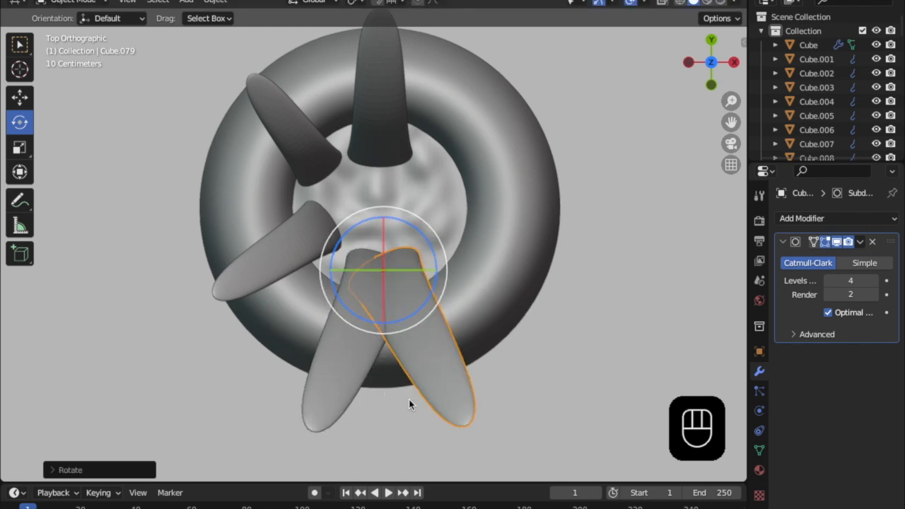
- Scale the copied leaf down slightly and move it beside the near leaf at the filling's edge
key("s")
left_click(277, 284)
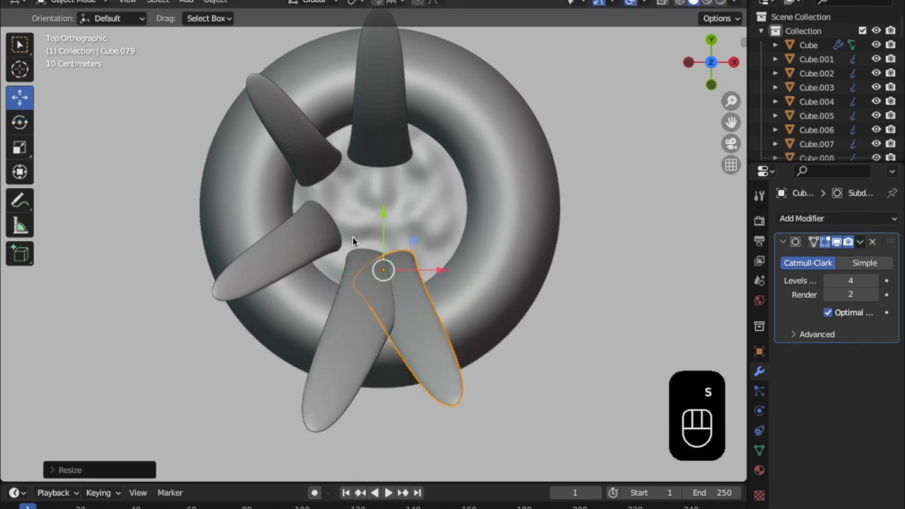
left_click_drag(419, 242, 478, 209)
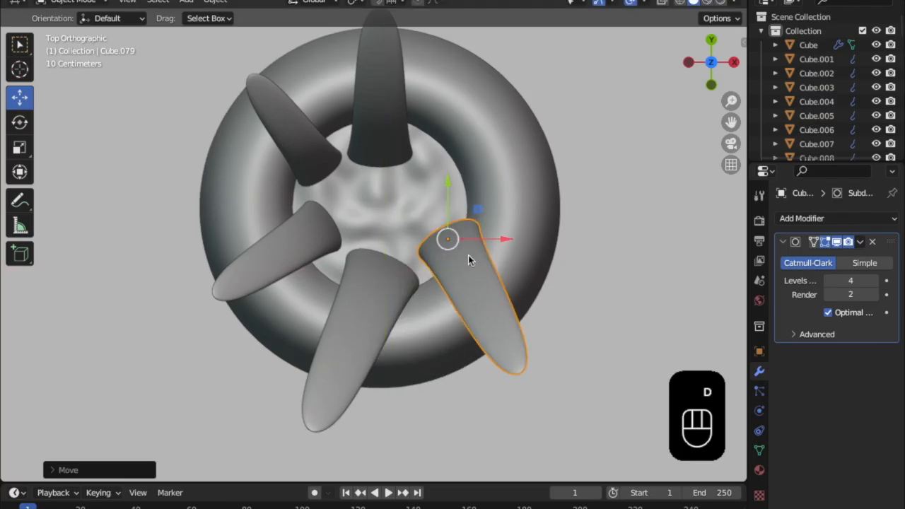
- Duplicate the shrunken leaf and fit the copy into the remaining gap at the filling's edge, rotated outward over the rim
key("shift+d")
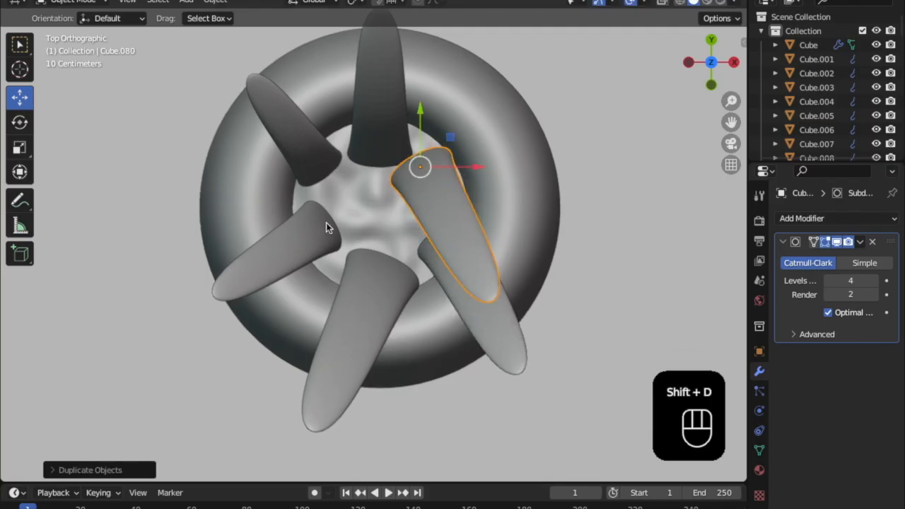
left_click_drag(402, 211, 543, 171)
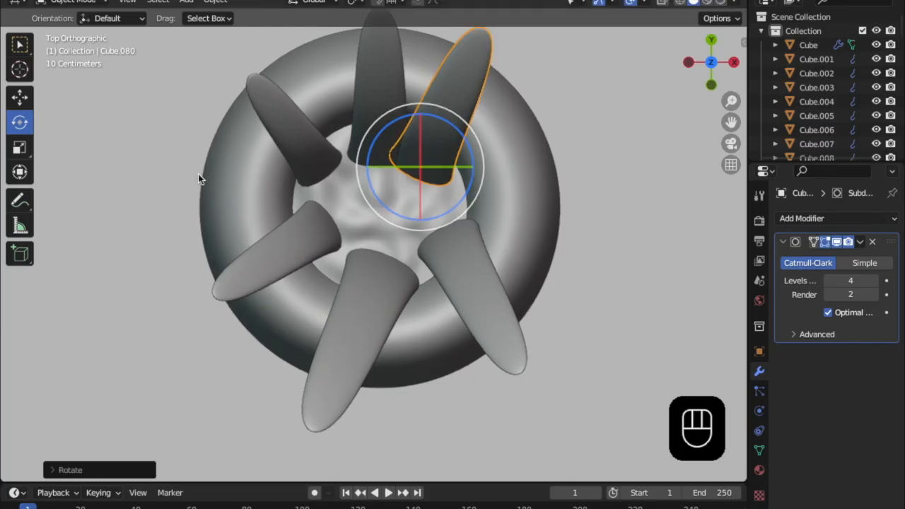
key("g")
left_click(377, 239)
left_click_drag(440, 230, 439, 253)
right_click(423, 243)
middle_click_drag(439, 253, 379, 254)
middle_click_drag(379, 254, 377, 357, "shift")
scroll(460, 194, "down", 5)
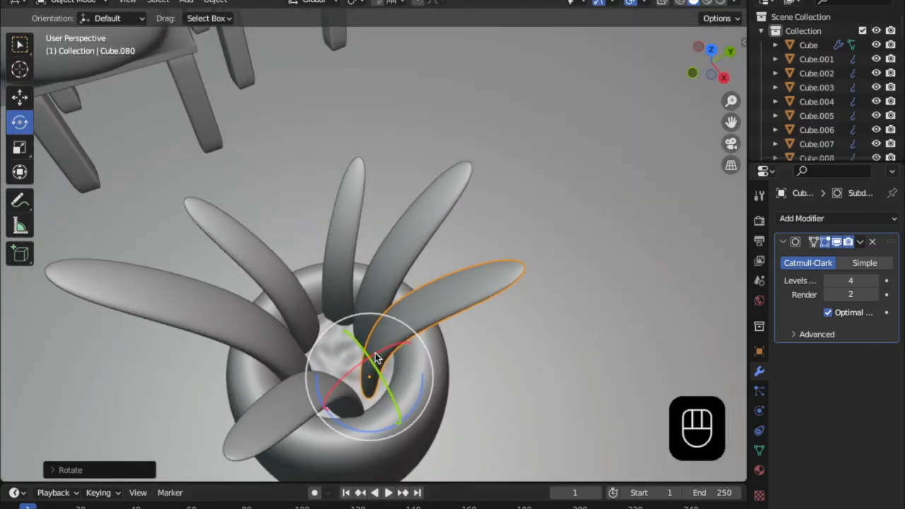
- Duplicate the last leaf toward the middle of the filling, rotate the copy about Z, and scale it down
key("shift+d")
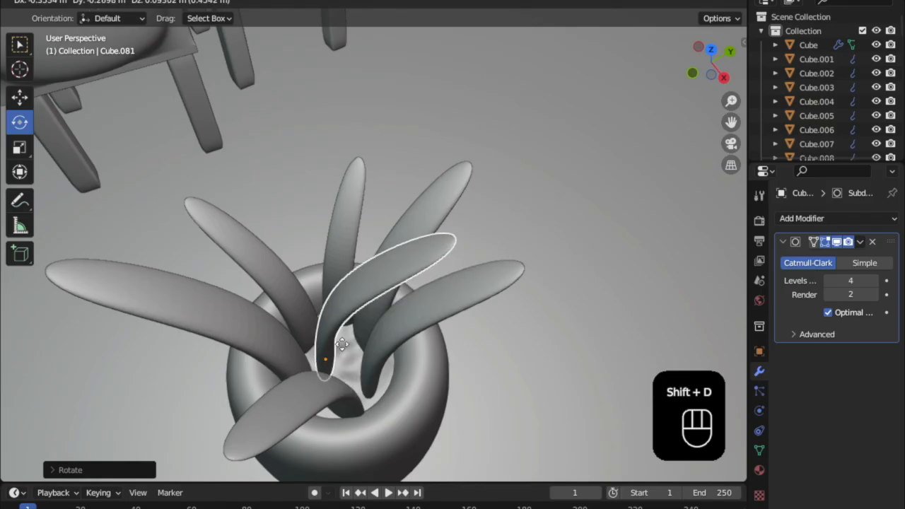
left_click(361, 378)
left_click_drag(341, 407, 382, 380)
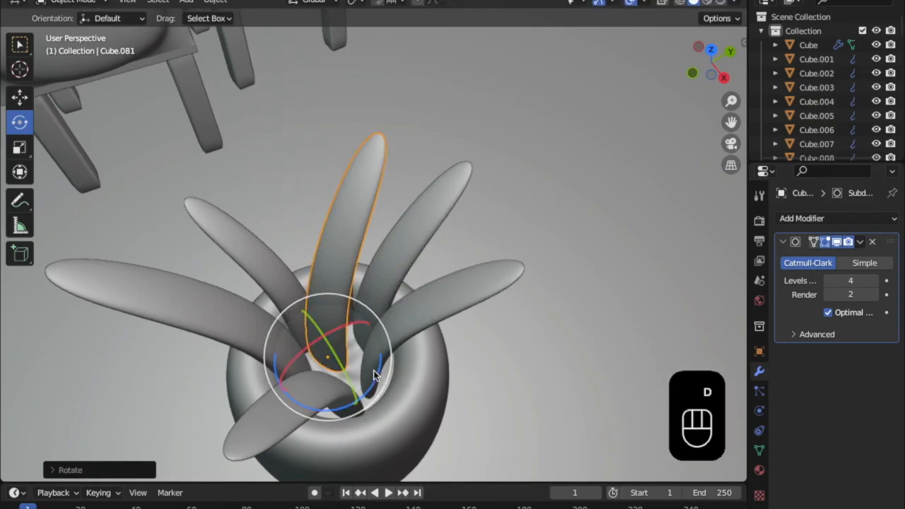
key("shift+d")
key("s")
left_click(367, 371)
- Duplicate the inner leaf, place the copy nearby turned in another direction about Z, and scale it up slightly
key("shift+d")
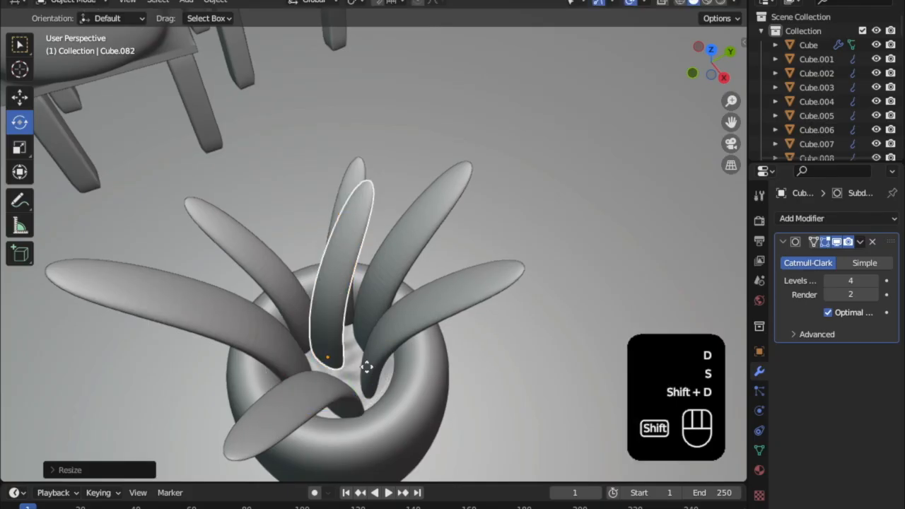
left_click(372, 390)
left_click_drag(387, 401, 458, 364)
key("s")
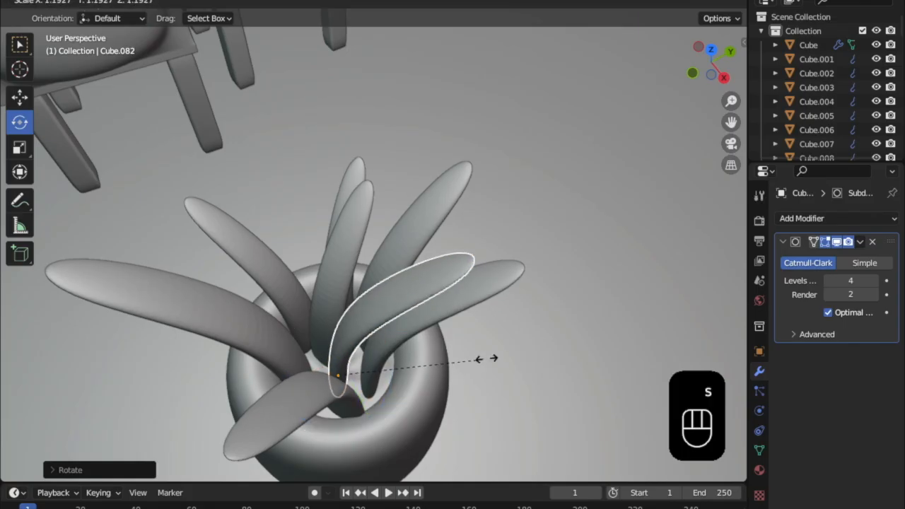
left_click(486, 360)
middle_click_drag(486, 360, 452, 327)
left_click_drag(328, 377, 300, 390)
middle_click_drag(300, 389, 366, 322)
- Duplicate the enlarged inner leaf, rotate the copy to lean toward the opposite side, and shift it along the Y axis
key("shift+d")
right_click(370, 381)
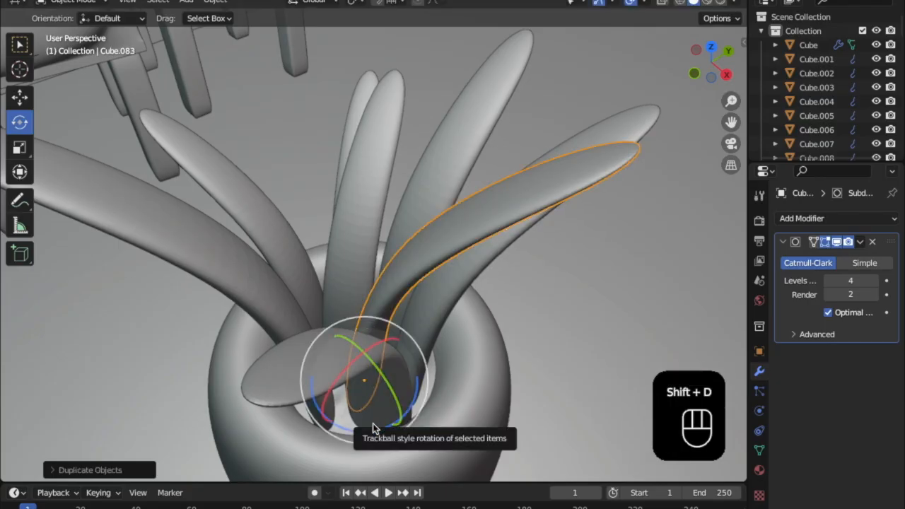
left_click_drag(339, 427, 127, 311)
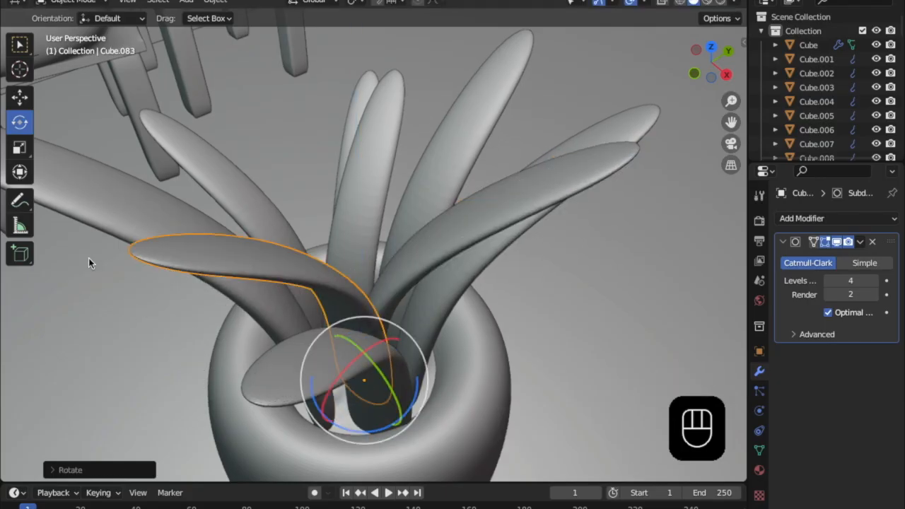
middle_click_drag(297, 304, 261, 178)
key("g")
key("y")
left_click(330, 301)
scroll(335, 259, "down", 4)
key("Tab")
key("Tab")
left_click(523, 88)
- Select the pot, filling and all the leaves together, excluding the chair leg and the ground plane
scroll(379, 146, "down", 3)
scroll(523, 148, "up", 5)
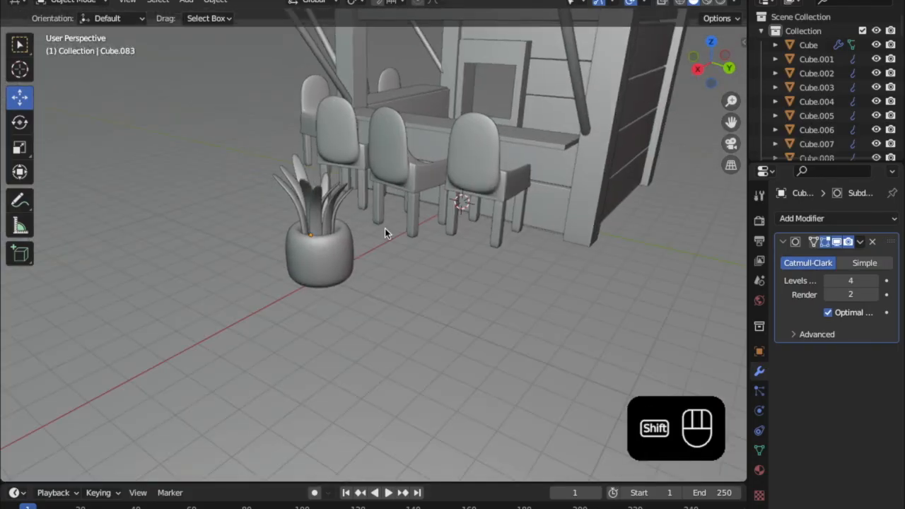
middle_click_drag(386, 230, 367, 274, "shift")
scroll(342, 275, "up", 3)
scroll(342, 275, "up", 1)
scroll(270, 291, "down", 4)
middle_click_drag(270, 290, 259, 260)
middle_click_drag(431, 280, 234, 238)
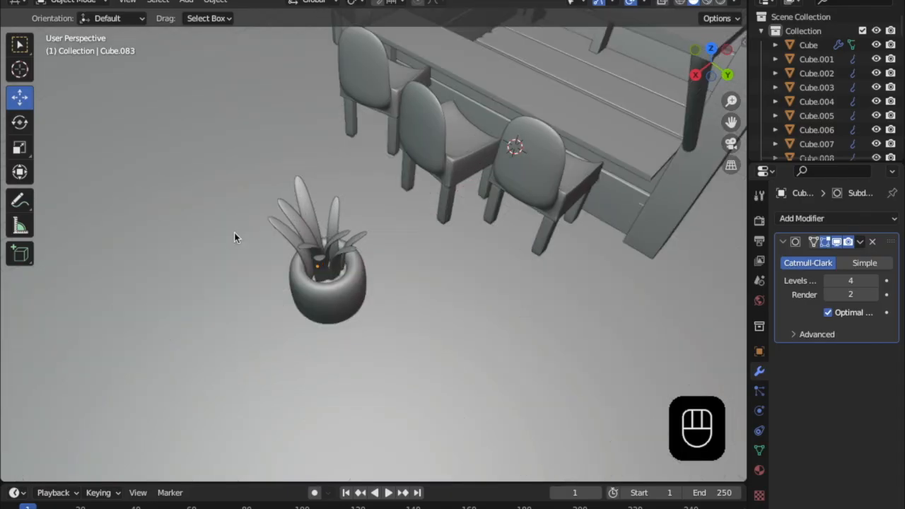
left_click_drag(313, 265, 415, 398)
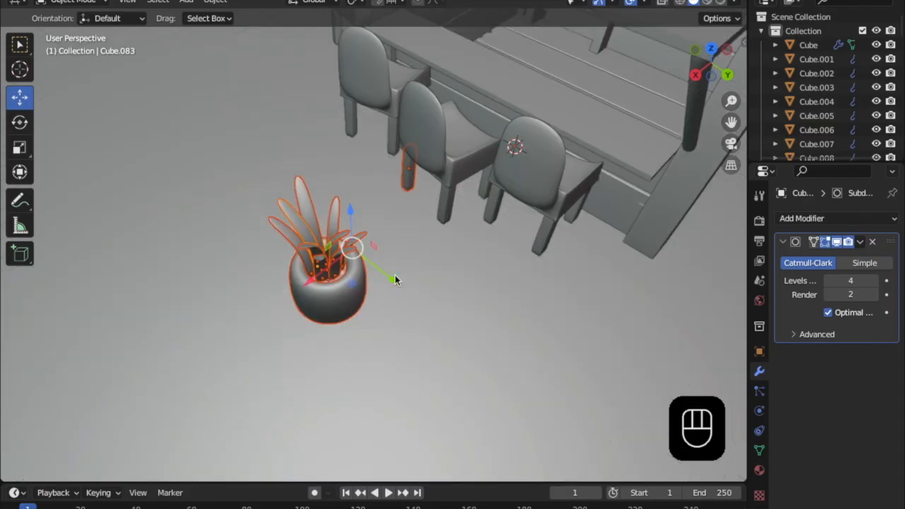
left_click(410, 167, "shift")
middle_click_drag(406, 346, 323, 294)
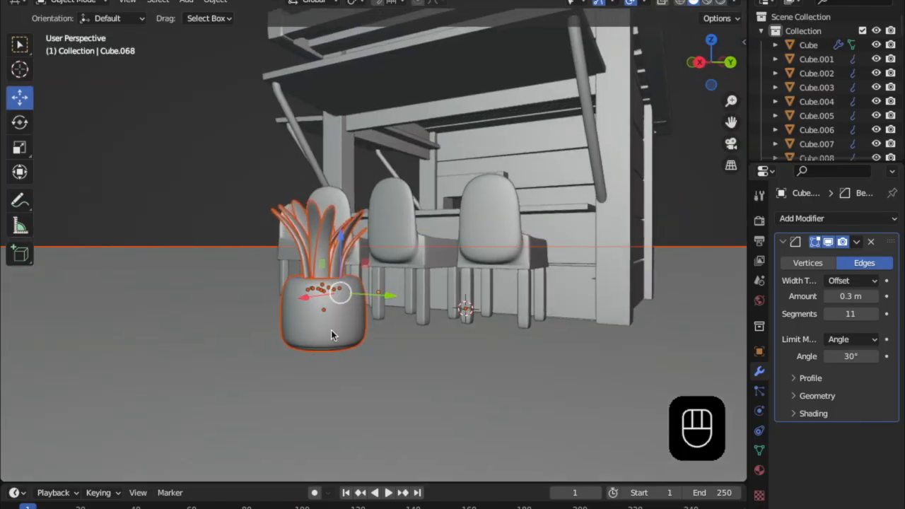
left_click(280, 410, "shift")
left_click(280, 411, "shift")
- Move the whole potted plant past the end of the chair row to stand beside the hut's corner post
middle_click_drag(348, 343, 302, 331)
left_click_drag(327, 319, 614, 277)
middle_click_drag(477, 354, 464, 403, "shift")
middle_click_drag(463, 403, 327, 325)
mouse_move(326, 325)
middle_mouse_down("shift")
mouse_move(322, 342)
mouse_move(370, 348)
mouse_move(316, 334)
middle_mouse_up("shift")
mouse_move(319, 306)
left_mouse_down()
mouse_move(352, 309)
mouse_move(312, 312)
left_mouse_up()
middle_click_drag(362, 319, 367, 339)
left_click_drag(385, 347, 392, 341)
middle_click_drag(350, 339, 480, 311)
middle_click_drag(402, 291, 304, 315, "shift")
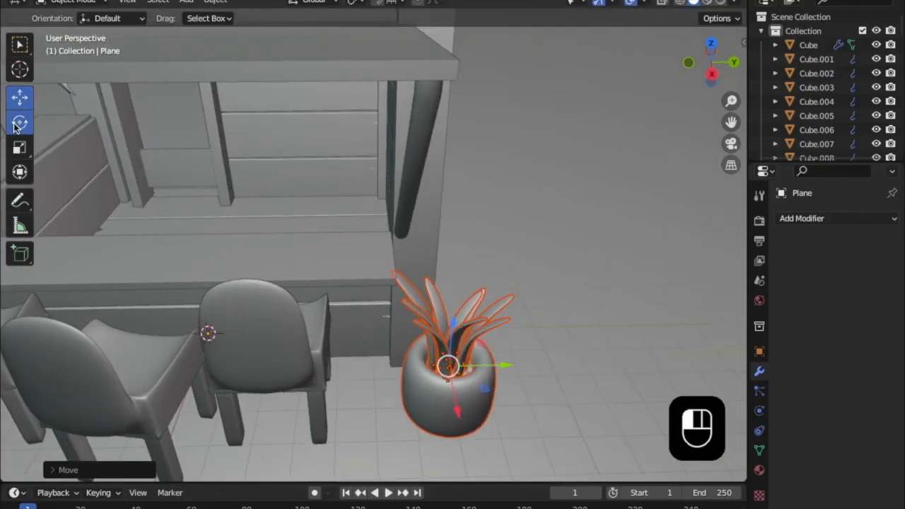
- Rotate the potted plant about the Z axis in its place beside the hut's corner
mouse_move(410, 410)
left_mouse_down()
mouse_move(424, 416)
mouse_move(399, 413)
left_mouse_up()
middle_click_drag(400, 413, 397, 286)
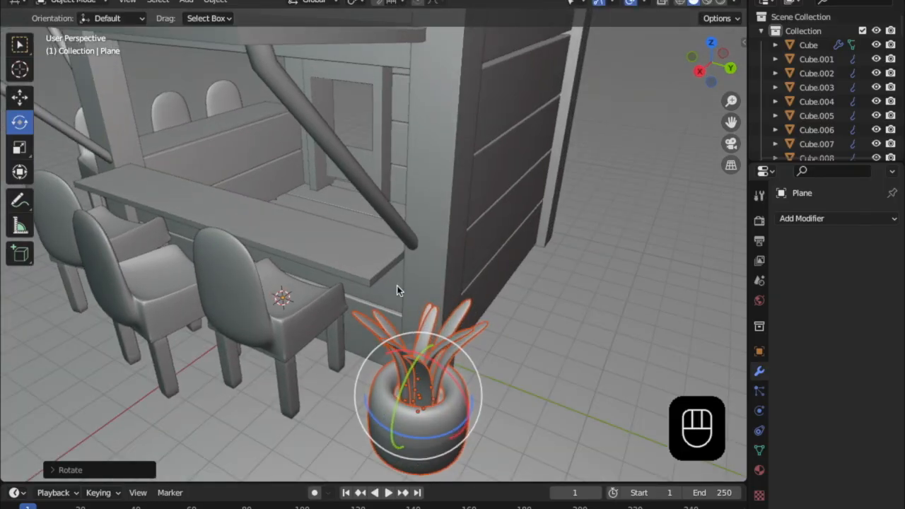
middle_click_drag(292, 304, 524, 323)
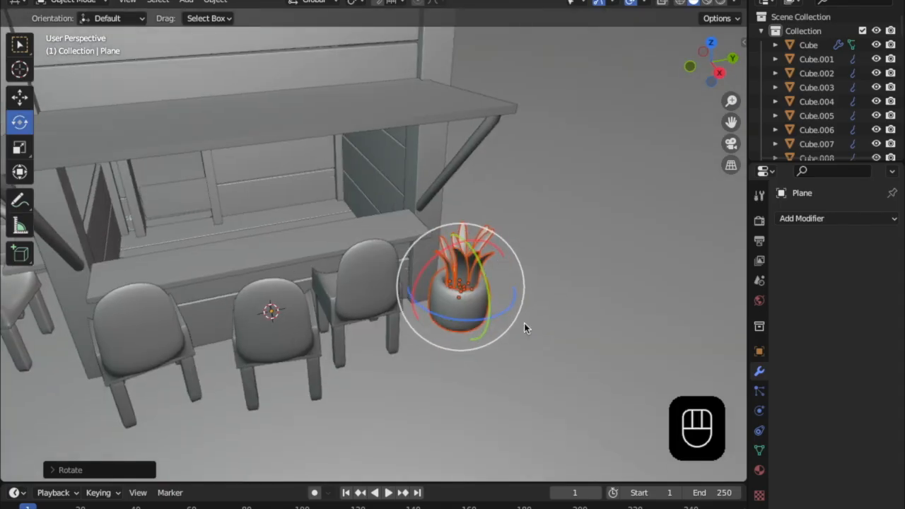
- Duplicate the potted plant and move the copy along Y to the corner post at the other end of the chair row
key("shift+d")
left_click(406, 265)
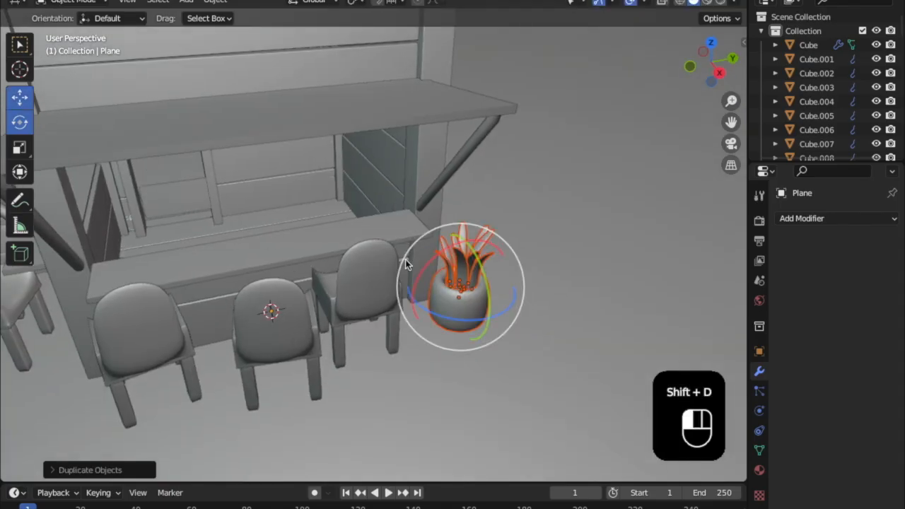
key("shift+d")
key("y")
left_click_drag(154, 372, 116, 383)
middle_click_drag(195, 387, 239, 375, "shift")
left_click_drag(221, 363, 202, 370)
middle_click_drag(185, 382, 71, 149)
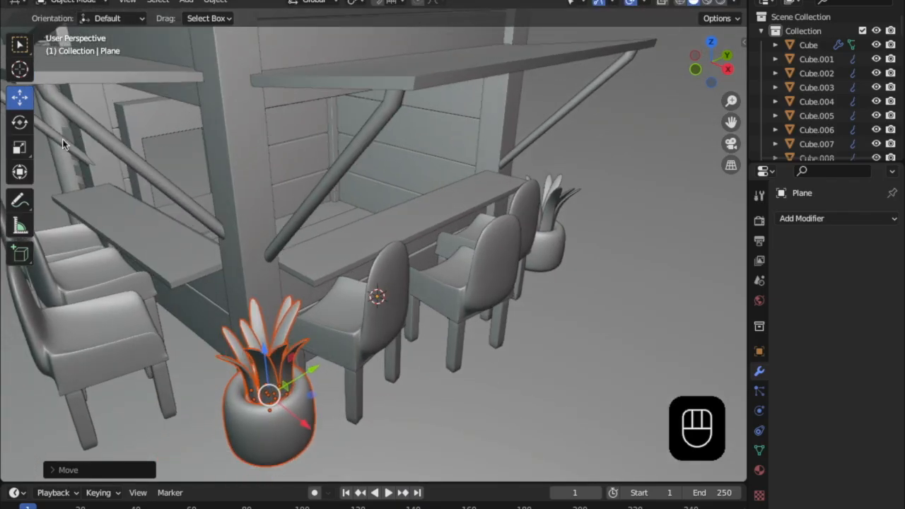
- Rotate the copied potted plant about the Z axis to vary its leaf direction, and deselect it
left_click(21, 124)
left_click_drag(256, 440, 126, 392)
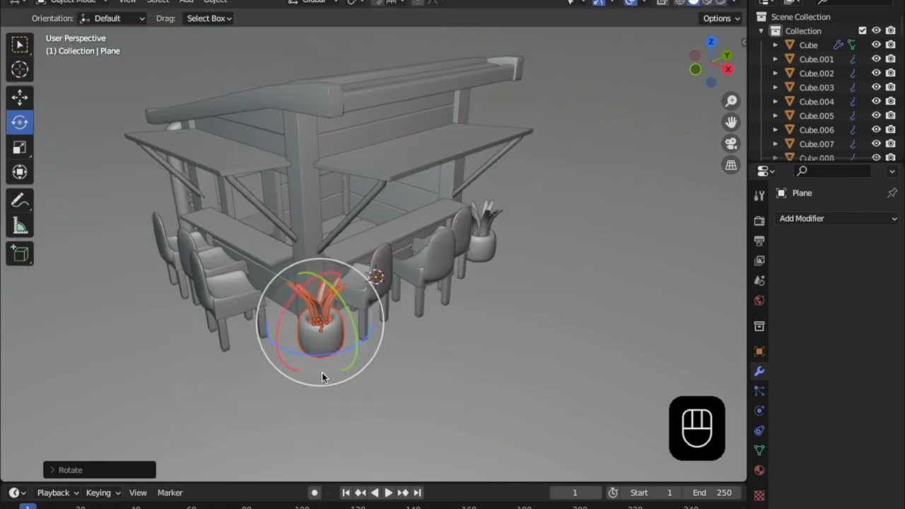
middle_click_drag(322, 372, 341, 354)
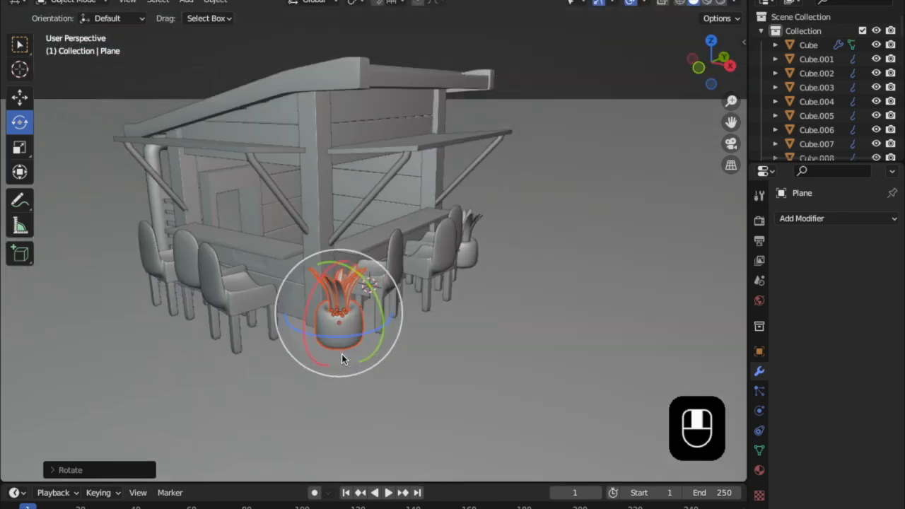
left_click(598, 73)
- Examine the hut's corner, counters, chairs and plants up close from several angles
middle_click_drag(526, 229, 545, 233)
middle_click_drag(311, 199, 338, 239, "shift")
scroll(296, 226, "up", 3)
scroll(390, 218, "down", 3)
scroll(323, 253, "up", 3)
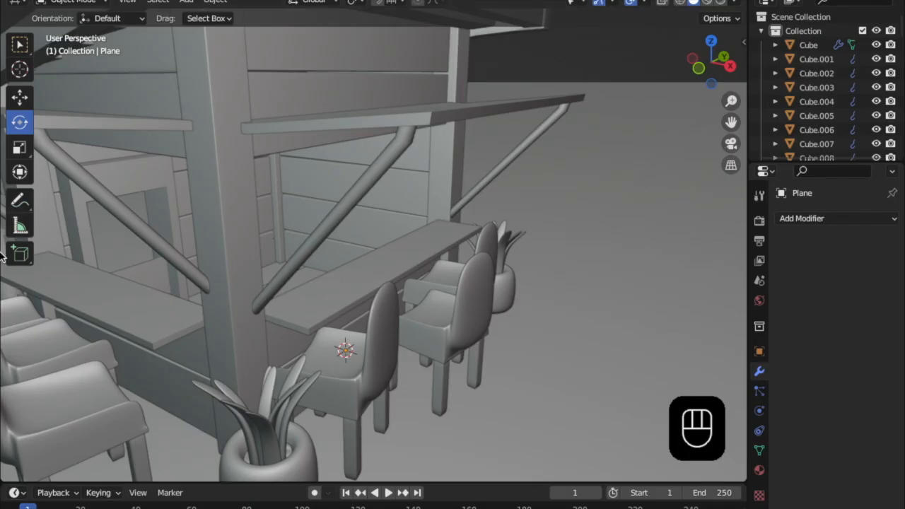
middle_click_drag(217, 281, 286, 245)
middle_click_drag(191, 278, 210, 262)
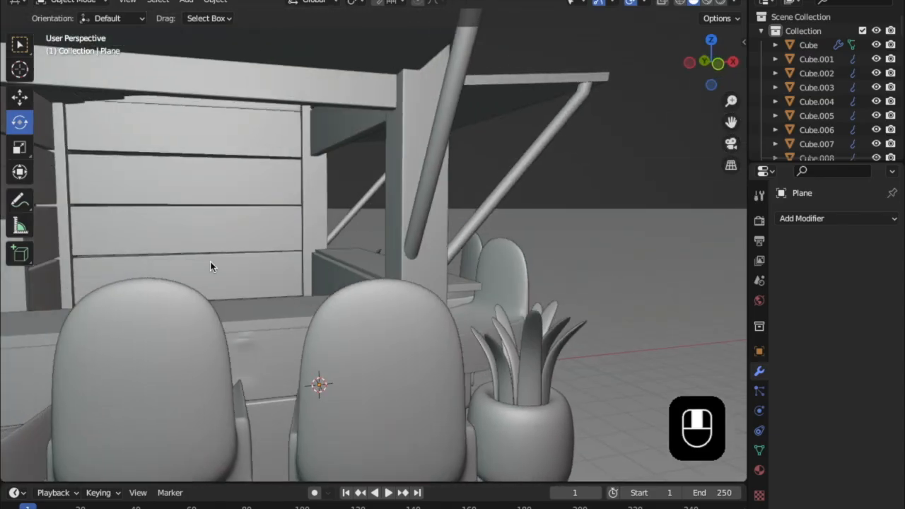
- Rotate the lowest leaf of the potted plant around the Z axis so it hangs over the front of the pot
scroll(228, 253, "up", 2)
scroll(227, 252, "up", 1)
middle_click_drag(360, 290, 252, 319)
middle_click_drag(297, 297, 233, 309)
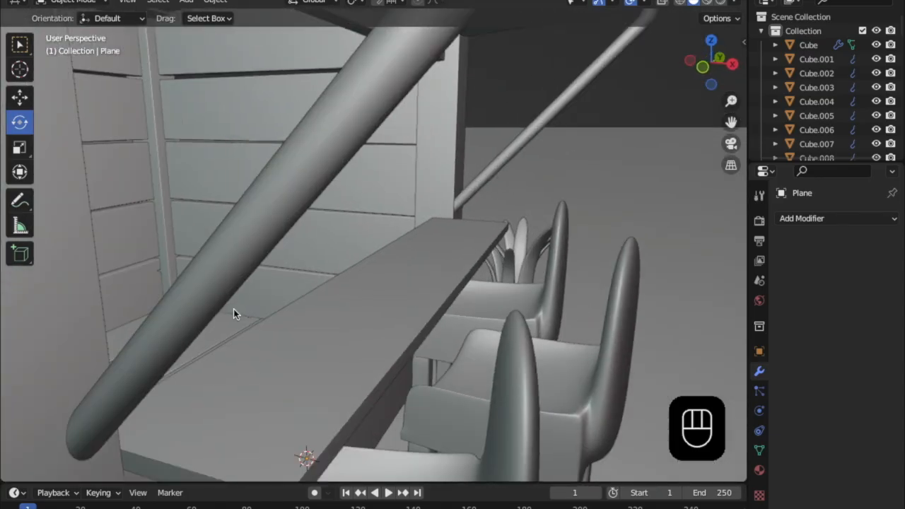
scroll(237, 309, "down", 3)
middle_click_drag(290, 334, 313, 275)
scroll(324, 260, "down", 2)
scroll(308, 277, "up", 5)
middle_click_drag(333, 393, 361, 328, "shift")
scroll(273, 292, "up", 3)
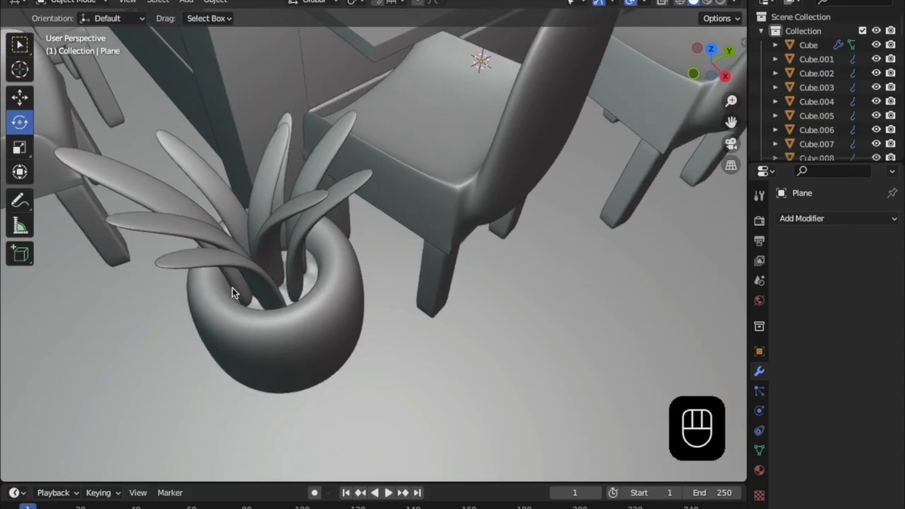
left_click(255, 295)
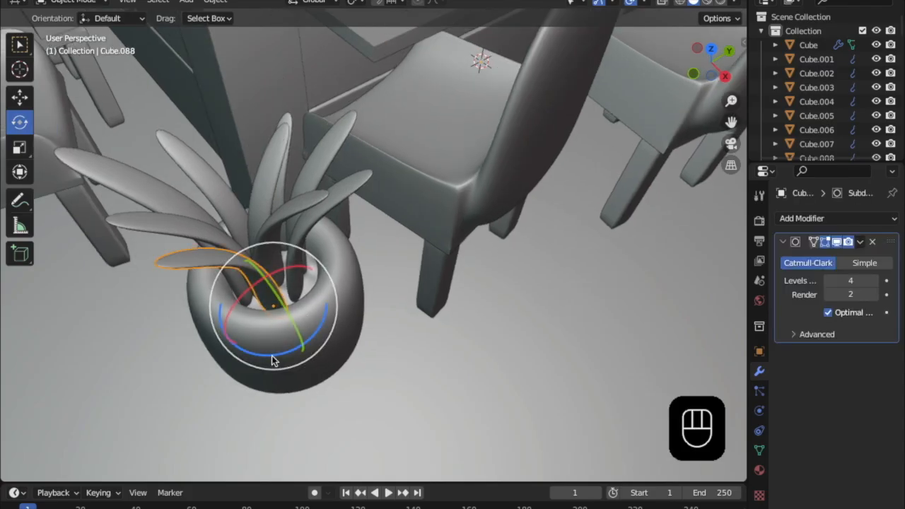
left_click_drag(271, 360, 299, 357)
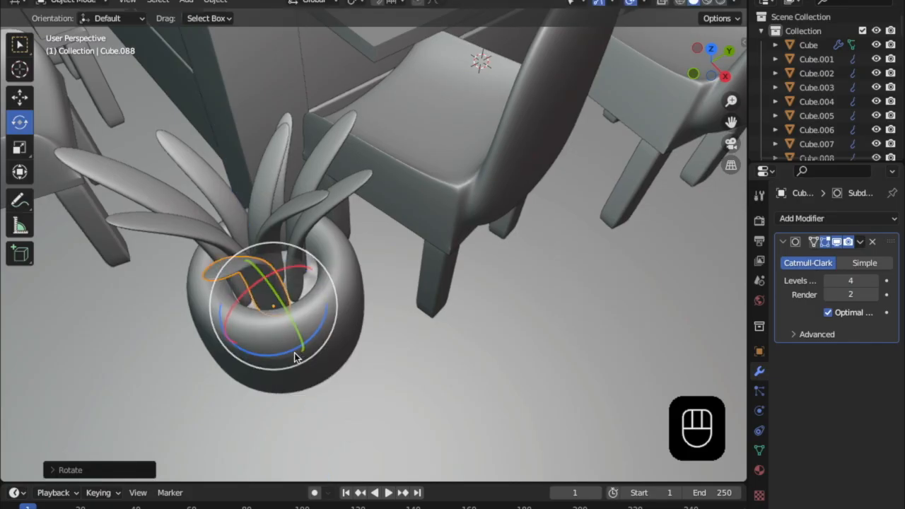
middle_click_drag(293, 349, 340, 428)
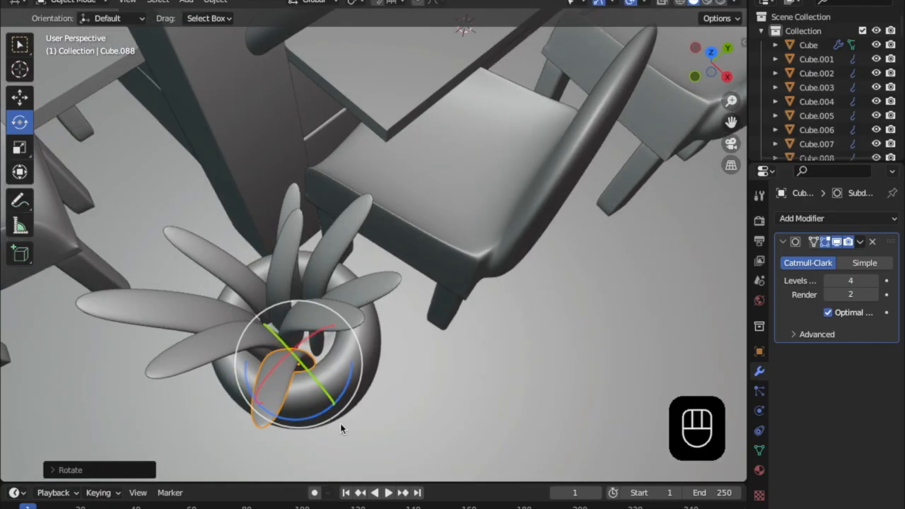
left_click_drag(328, 414, 337, 407)
- Examine the potted plants and the whole food stall from several sides
middle_click_drag(337, 407, 275, 231)
middle_click_drag(342, 225, 311, 233)
middle_click_drag(402, 259, 362, 241, "shift")
scroll(378, 266, "up", 2)
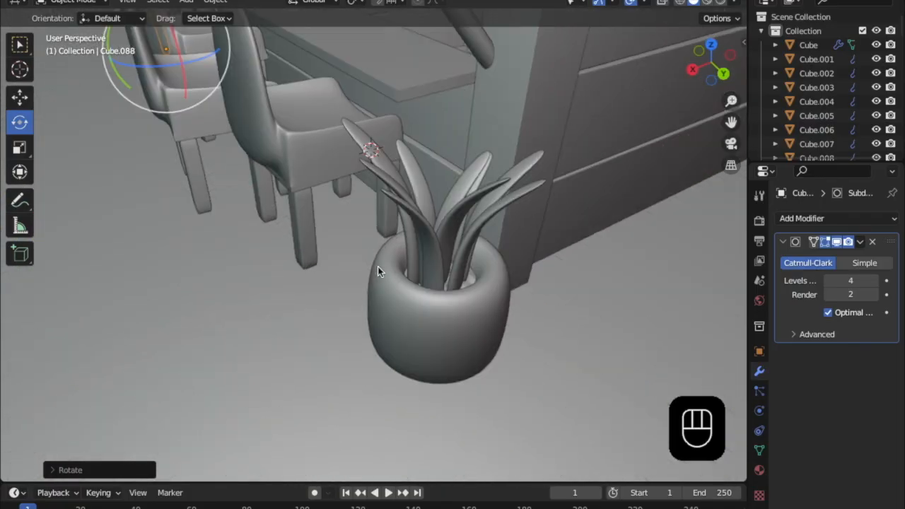
middle_click_drag(438, 279, 430, 313)
scroll(305, 283, "down", 6)
middle_click_drag(305, 283, 355, 312)
scroll(386, 284, "up", 6)
scroll(329, 259, "down", 5)
scroll(355, 312, "up", 1)
middle_click_drag(345, 239, 310, 309)
scroll(326, 276, "down", 3)
- Add a cylinder mesh and move it up to the stall's front corner post, above the counters
left_click(186, 2)
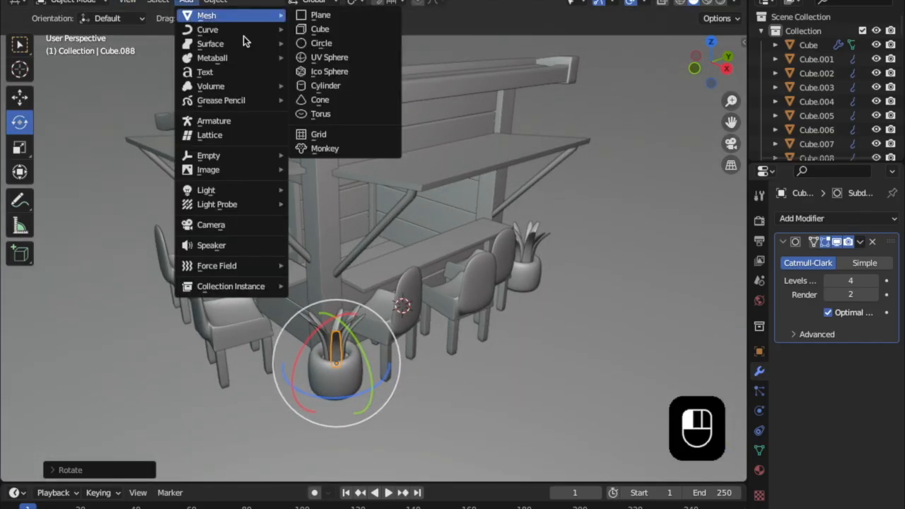
left_click(325, 87)
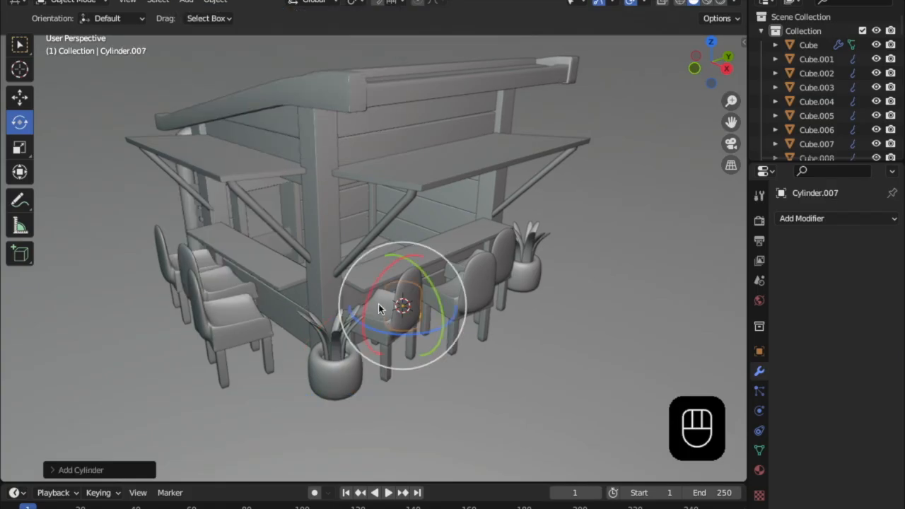
left_click(20, 99)
left_click_drag(440, 290, 358, 333)
left_click_drag(320, 291, 297, 154)
middle_click_drag(364, 256, 379, 283)
left_click_drag(380, 285, 401, 281)
scroll(435, 379, "up", 4)
- Scale the cylinder down and move it onto the corner post between the counter and the awning
key("s")
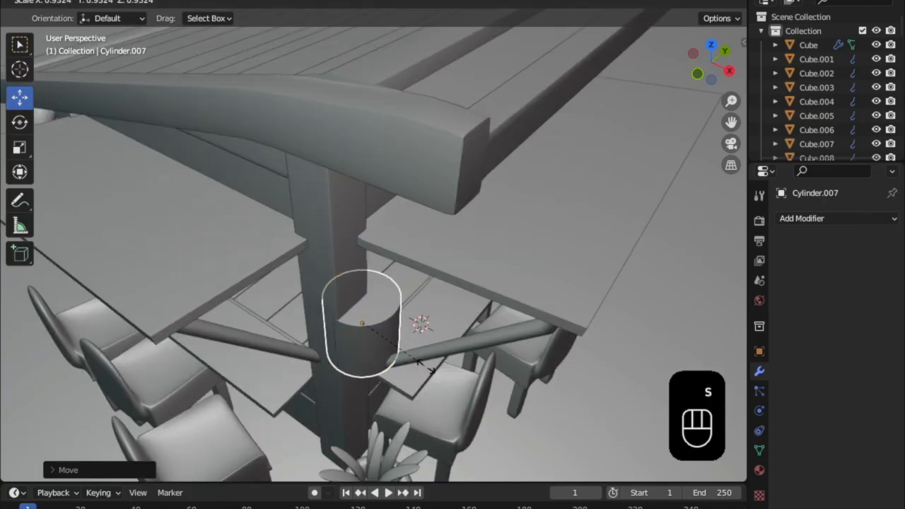
left_click(386, 329)
left_click_drag(394, 287, 331, 266)
middle_click_drag(343, 290, 341, 263)
scroll(341, 263, "up", 1)
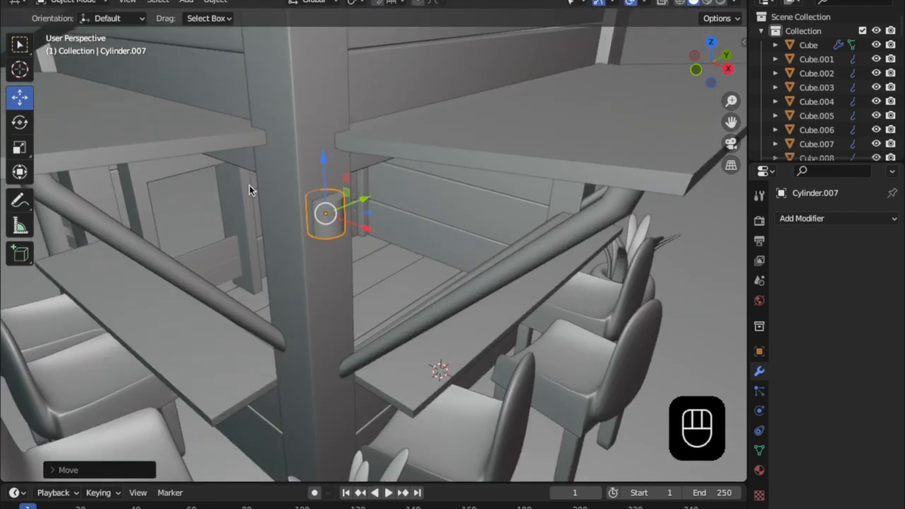
- Rotate the cylinder around the Y axis so its flat end points outward from the post
left_click(21, 145)
left_click(19, 122)
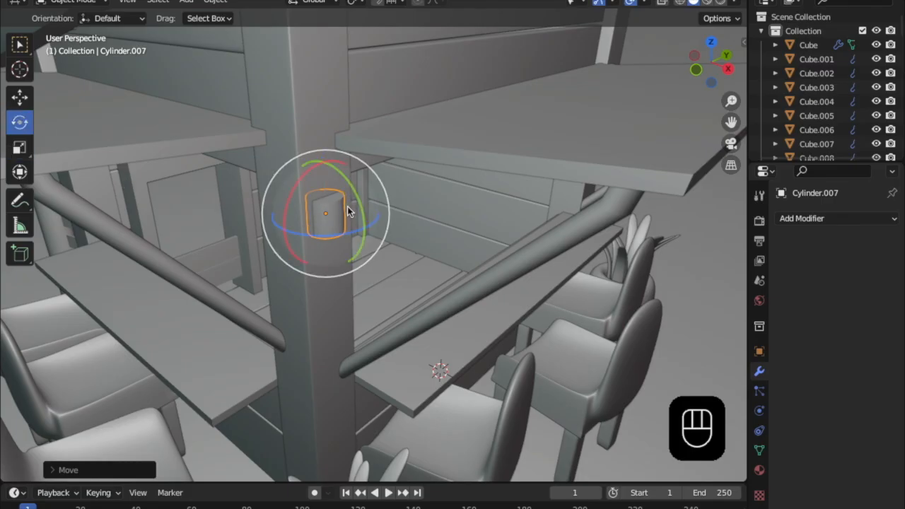
left_click_drag(354, 194, 367, 223)
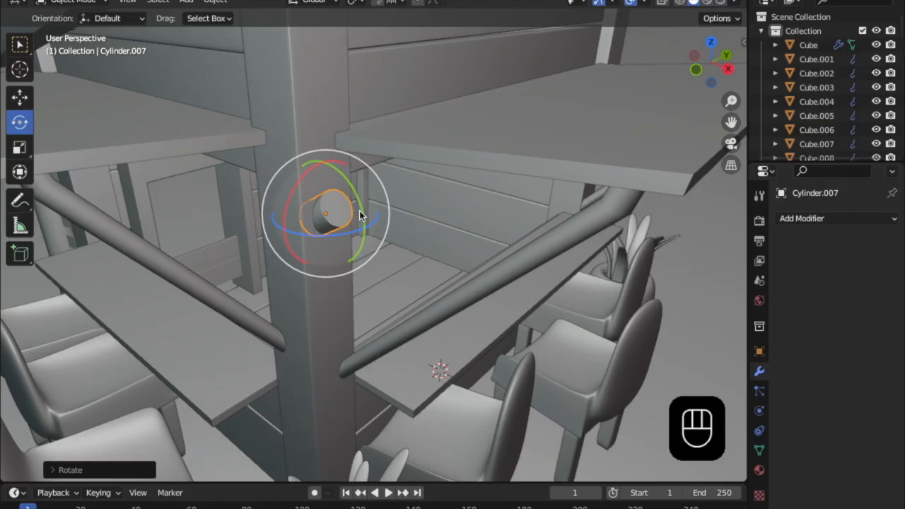
middle_click_drag(358, 208, 356, 207)
- Recess the cylinder's outer end face with an inset and inward extrusion, leaving a second inset on the recessed face
key("Tab")
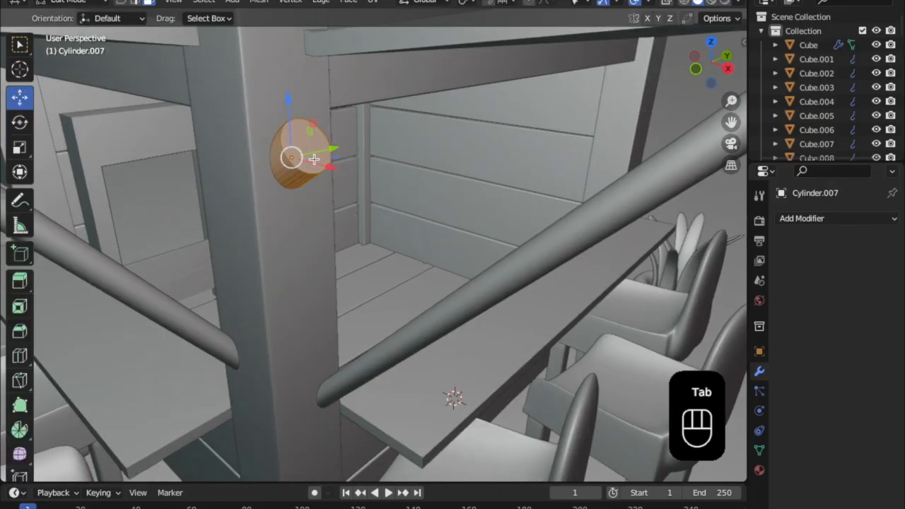
left_click(307, 145)
key("i")
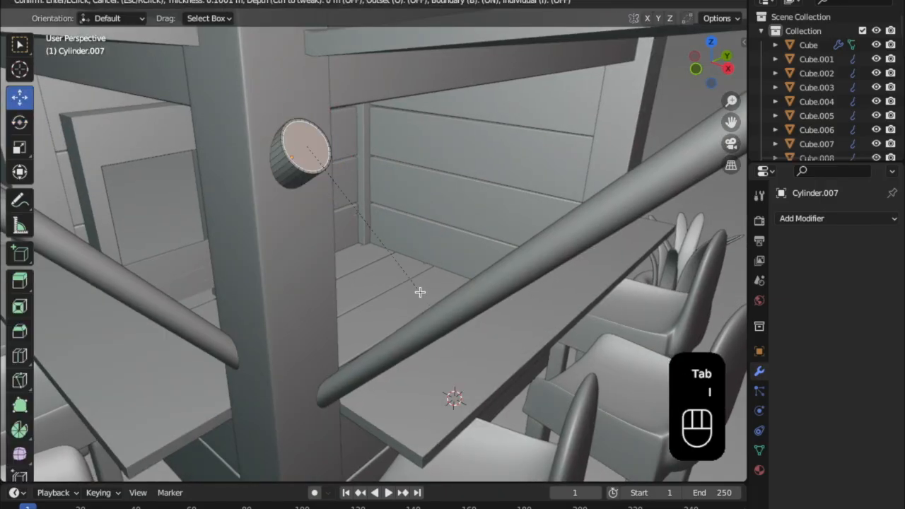
left_click(419, 292)
key("e")
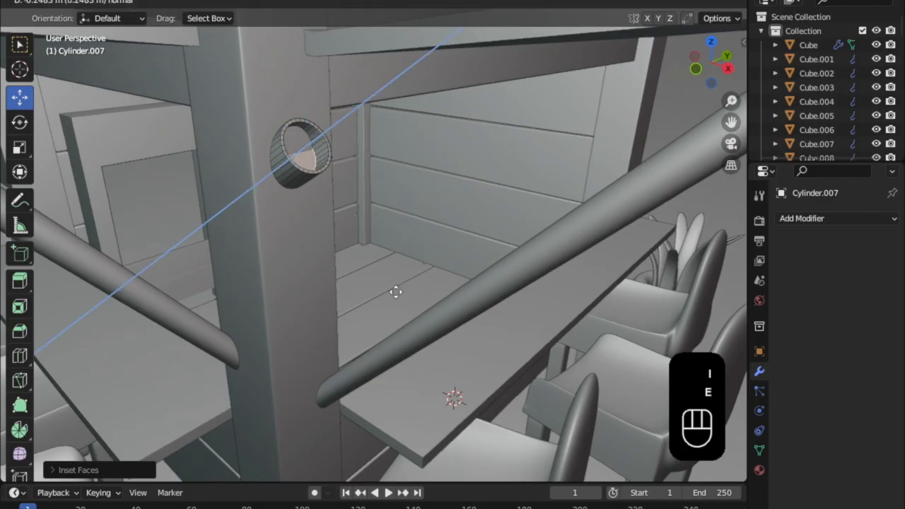
left_click(412, 296)
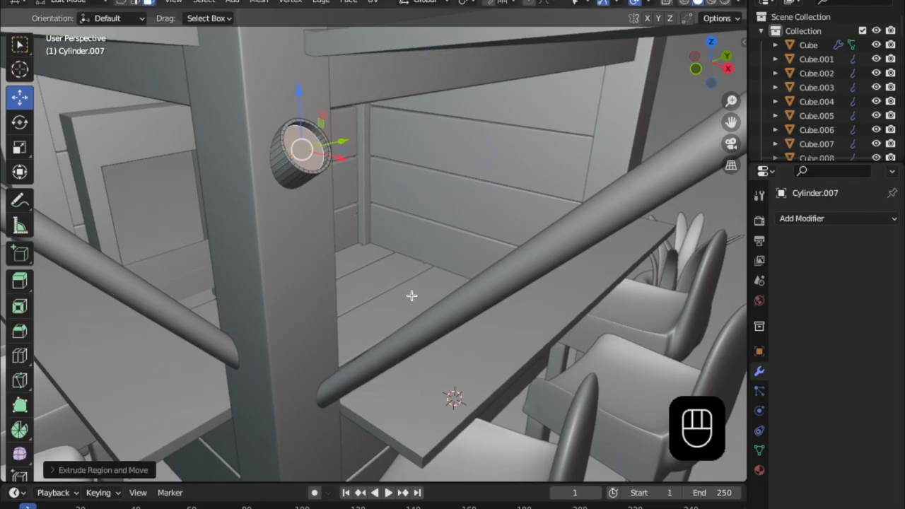
key("i")
left_click(408, 296)
key("e")
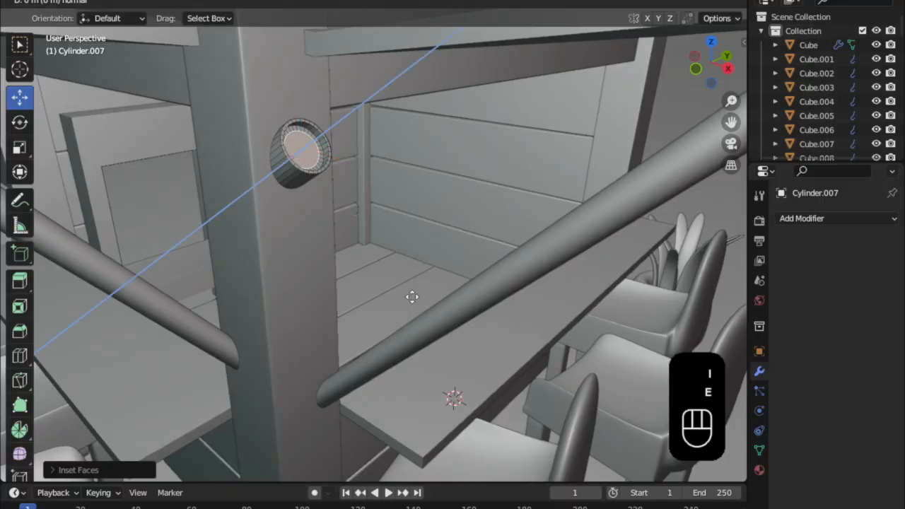
left_click(486, 297)
middle_click_drag(429, 259, 389, 245)
scroll(388, 240, "up", 2)
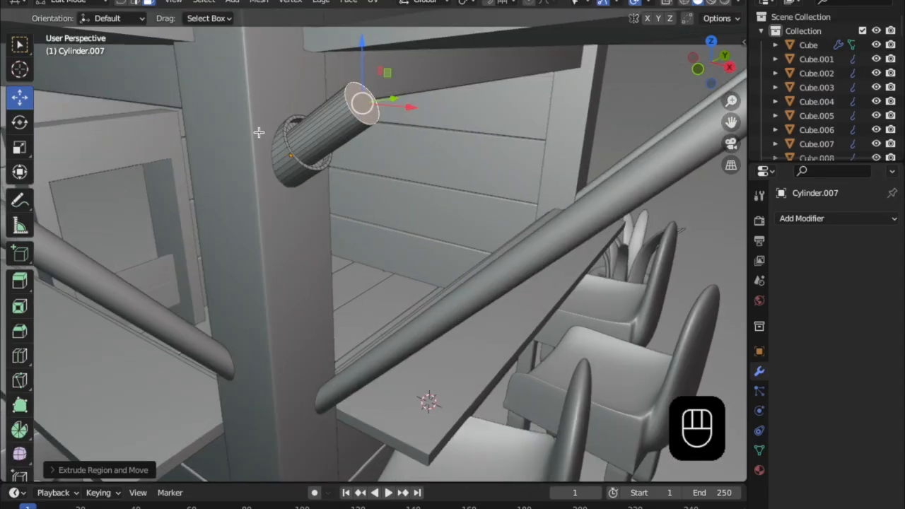
middle_click_drag(404, 99, 450, 157)
left_click_drag(465, 204, 450, 210)
right_click(450, 211)
key("super+z")
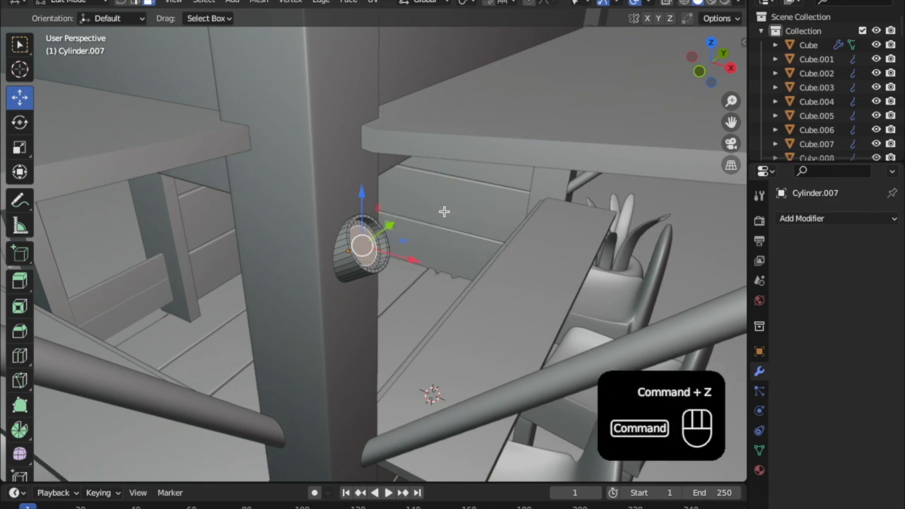
- Extrude the inset face outward into a short pipe and rotate its end face to tilt downward
key("e")
left_click(483, 195)
key("e")
left_click(491, 191)
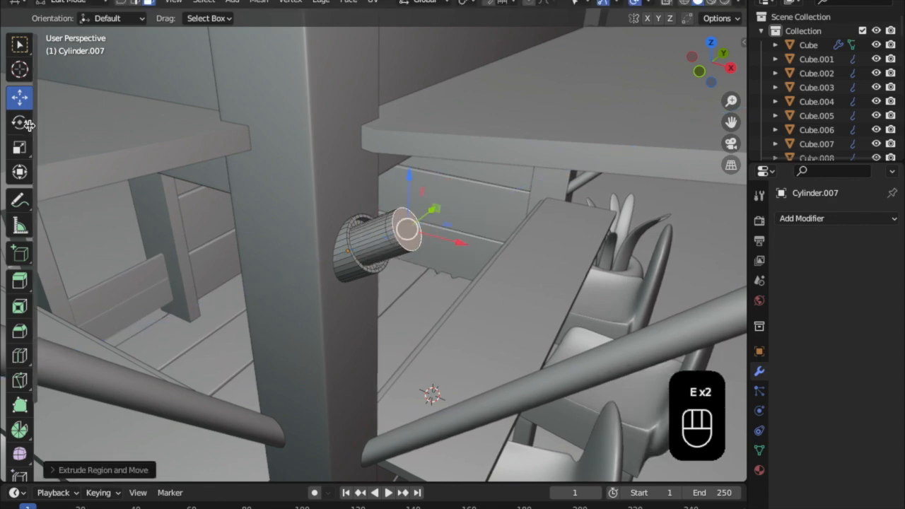
left_click(27, 124)
left_click_drag(430, 197, 499, 256)
- Extrude the tilted end face in short segments to form the pipe's bend, and scale the end face
key("e")
left_click(451, 211)
right_click(466, 218)
key("e")
left_click(478, 231)
key("e")
left_click(486, 241)
key("s")
left_click(488, 250)
- Extend the pipe's bend downward with more short extrusions, rotating the end face further toward the ground
key("e")
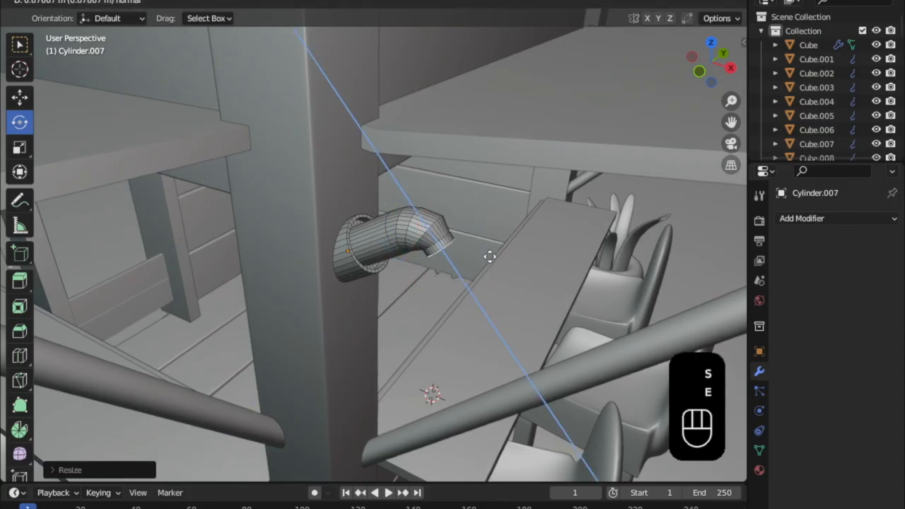
left_click(486, 250)
key("e")
left_click(485, 252)
key("e")
left_click(492, 270)
left_click_drag(494, 258, 491, 267)
key("e")
left_click(497, 280)
middle_click_drag(497, 280, 485, 266)
middle_click_drag(477, 210, 488, 207)
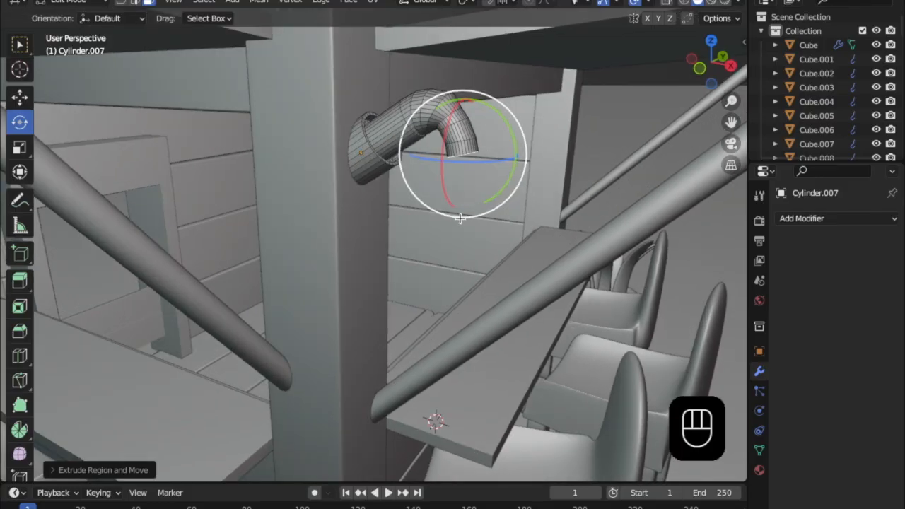
- Flatten the pipe's end face to horizontal by scaling it to 0 along the Z axis
key("s")
key("z")
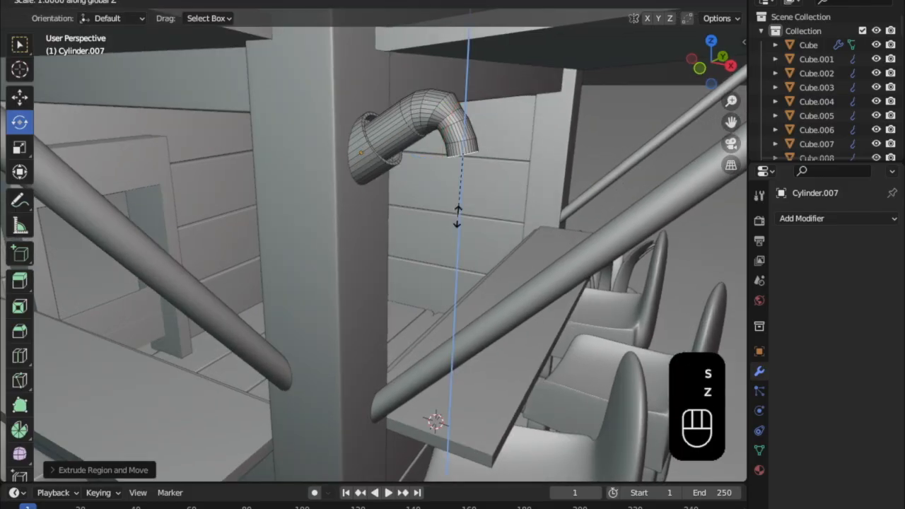
key("KP_0")
left_click(436, 189)
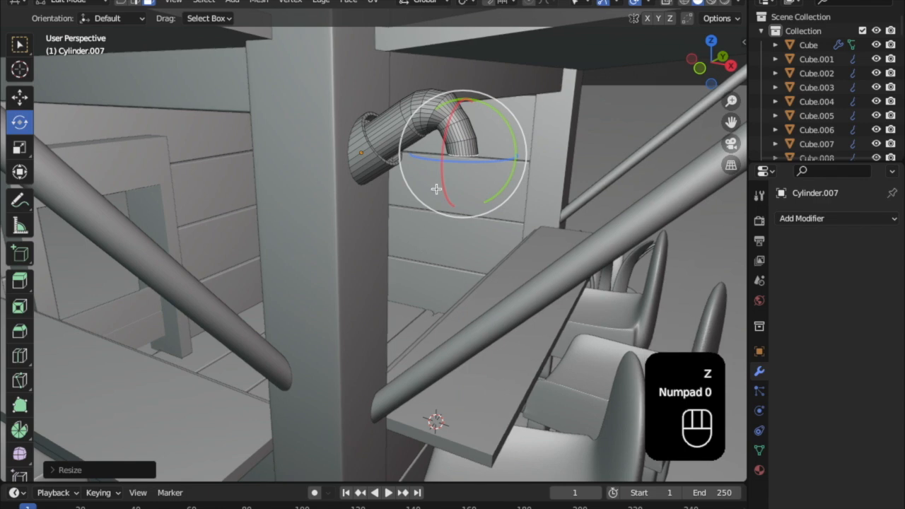
- Extrude the flattened end downward, tapering it into a narrower nozzle
key("e")
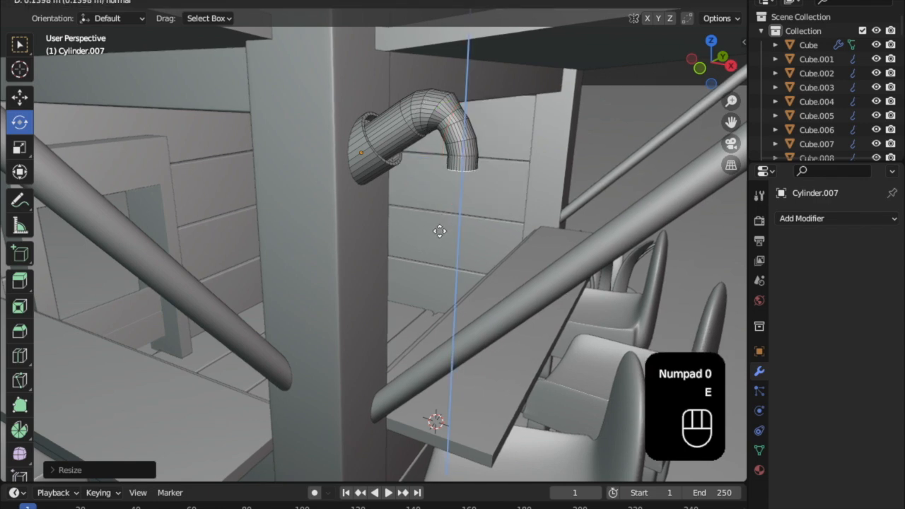
left_click(440, 231)
key("s")
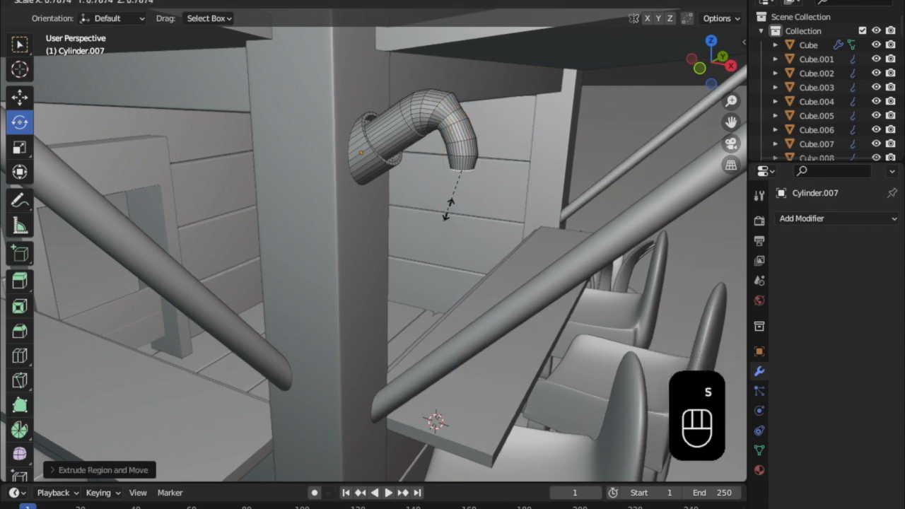
left_click(447, 210)
key("e")
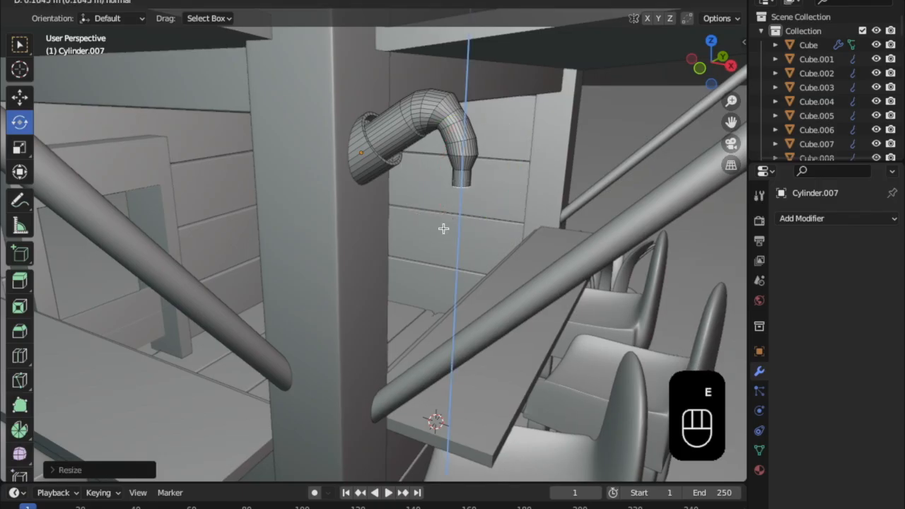
left_click(444, 228)
- Return to Object Mode and apply Shade Smooth to the bent pipe
middle_click_drag(444, 226, 442, 188)
middle_click_drag(460, 121, 437, 141)
scroll(347, 124, "down", 4)
key("Tab")
middle_click_drag(434, 185, 460, 201)
right_click(332, 183)
left_click(323, 184)
- Bevel the ring of faces at the top of the pipe's bend with several segments in Edit Mode
scroll(329, 191, "up", 6)
middle_click_drag(330, 189, 338, 225, "shift")
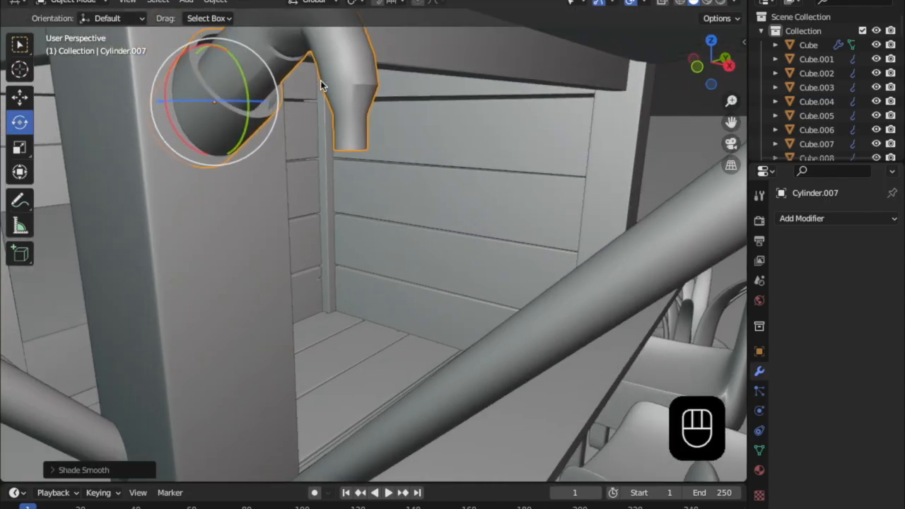
middle_click_drag(317, 73, 337, 139, "shift")
key("Tab")
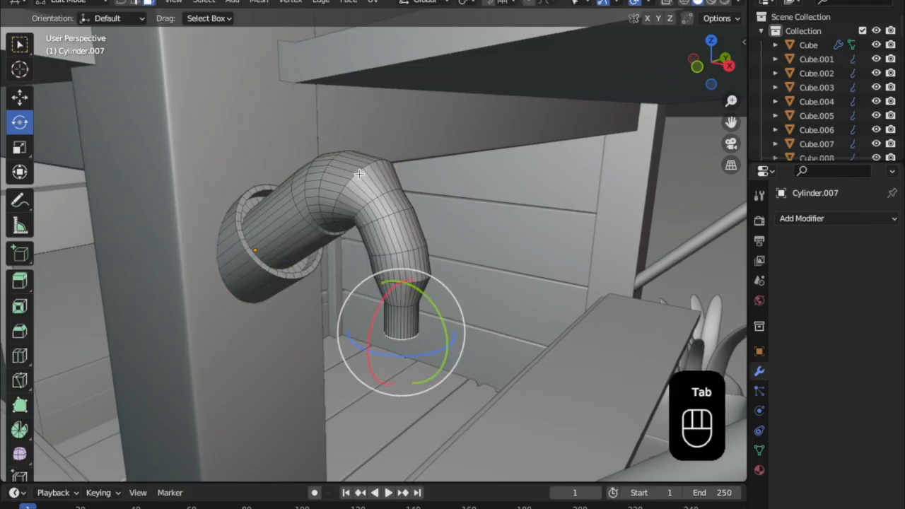
left_click(364, 180, "alt")
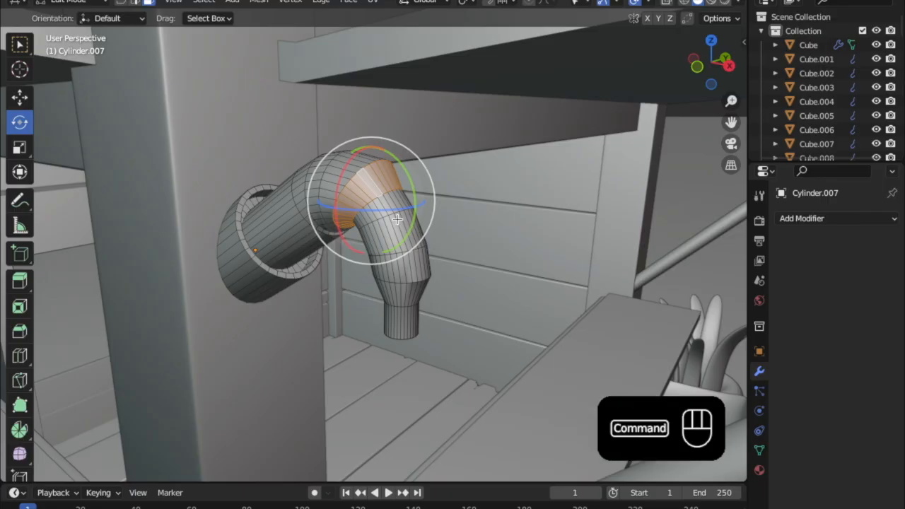
key("super+b")
scroll(401, 228, "up", 3)
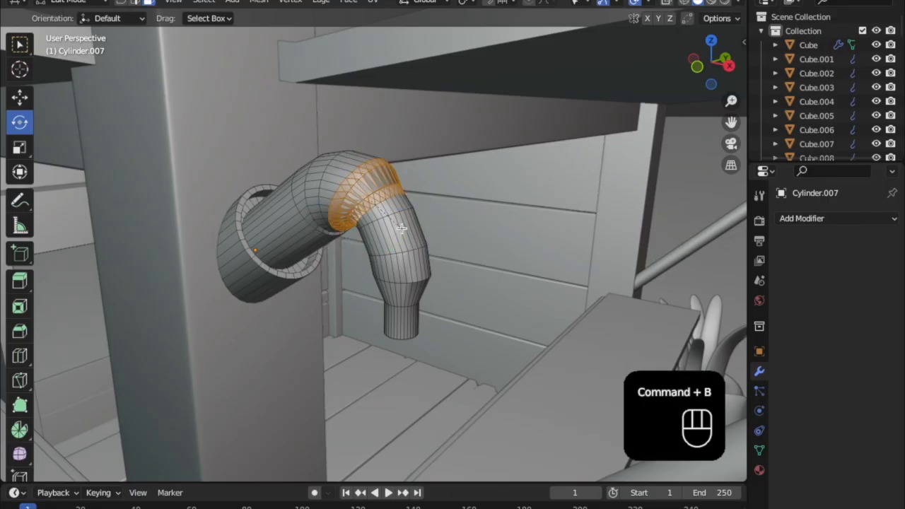
scroll(400, 228, "down", 2)
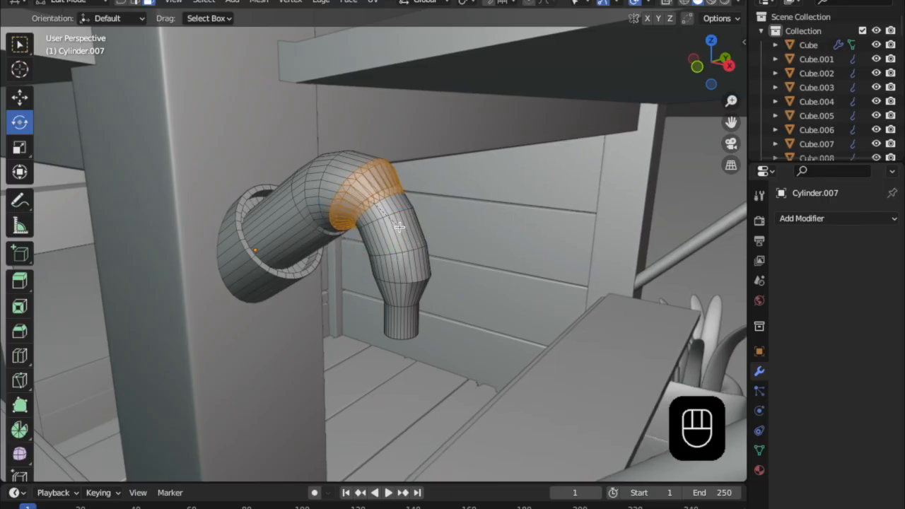
scroll(398, 228, "down", 4)
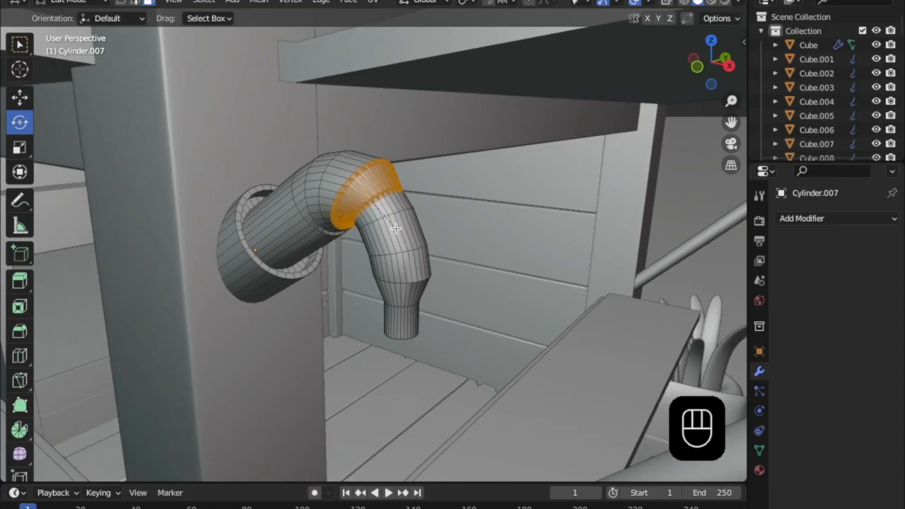
left_click(396, 230)
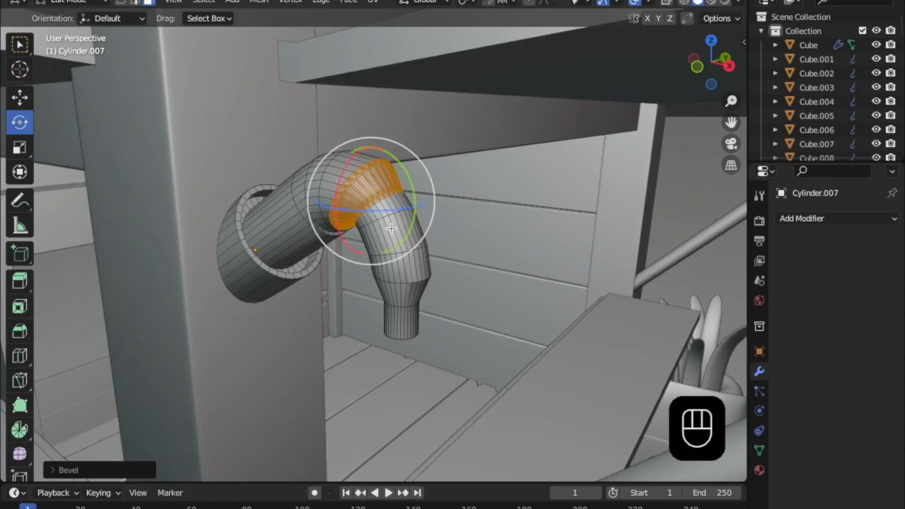
- Bevel the ring of faces at the nozzle taper and the ring on the pipe's downward segment
left_click(413, 289)
left_click(412, 290, "alt")
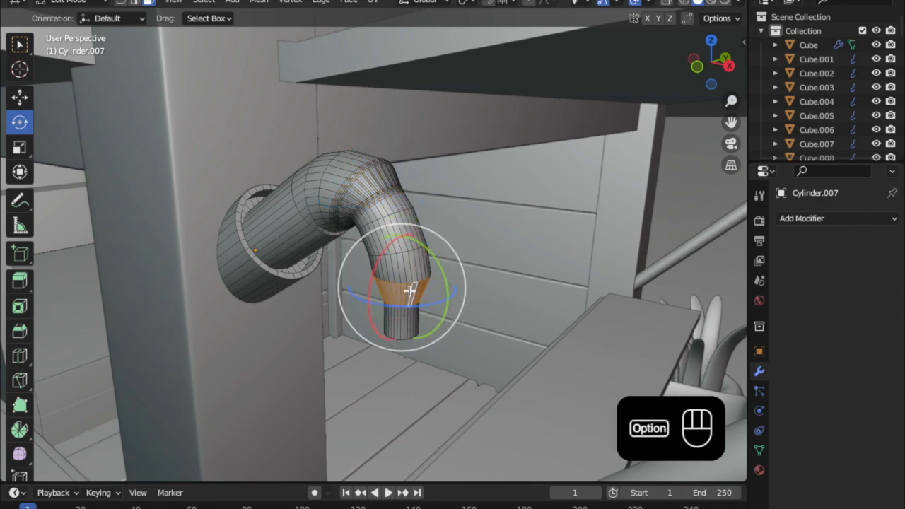
key("super+b")
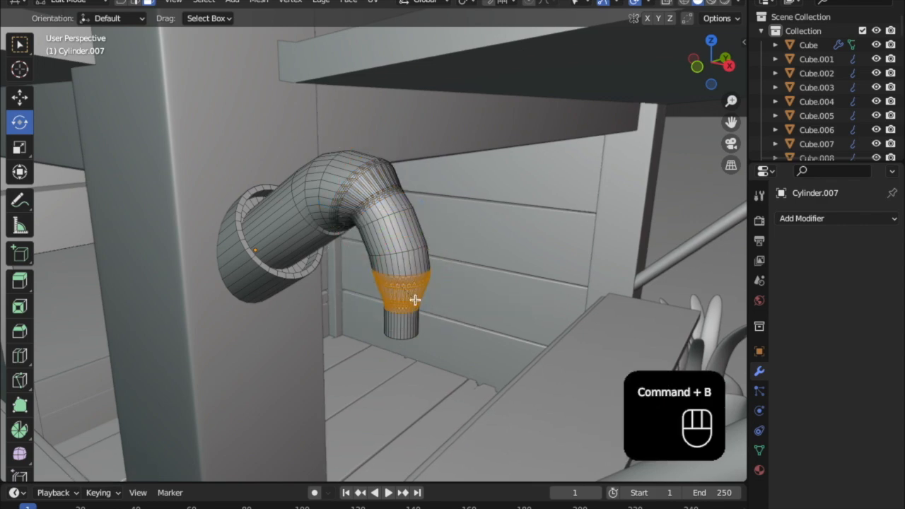
left_click(413, 292)
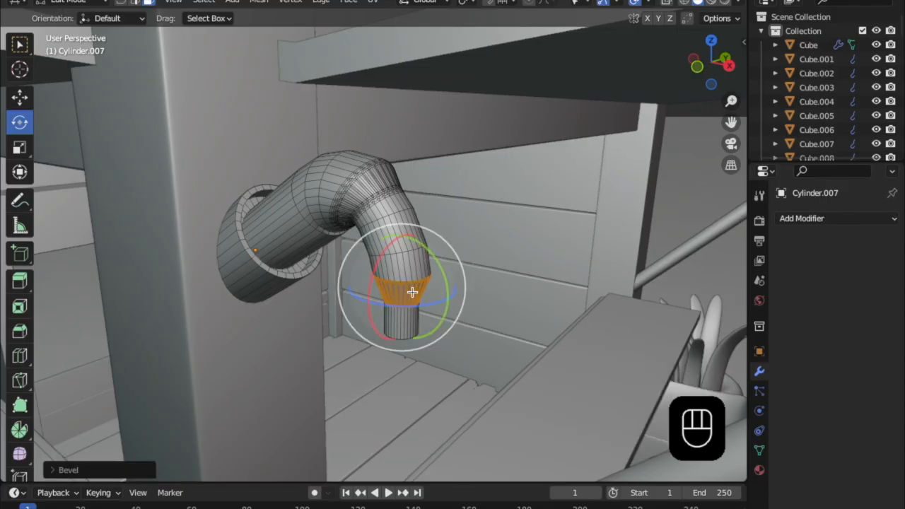
left_click(397, 248, "alt")
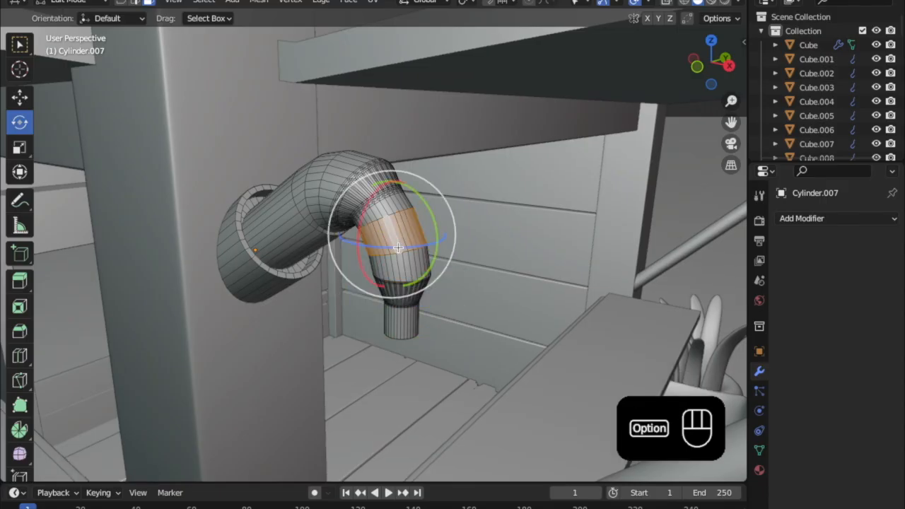
key("super+b")
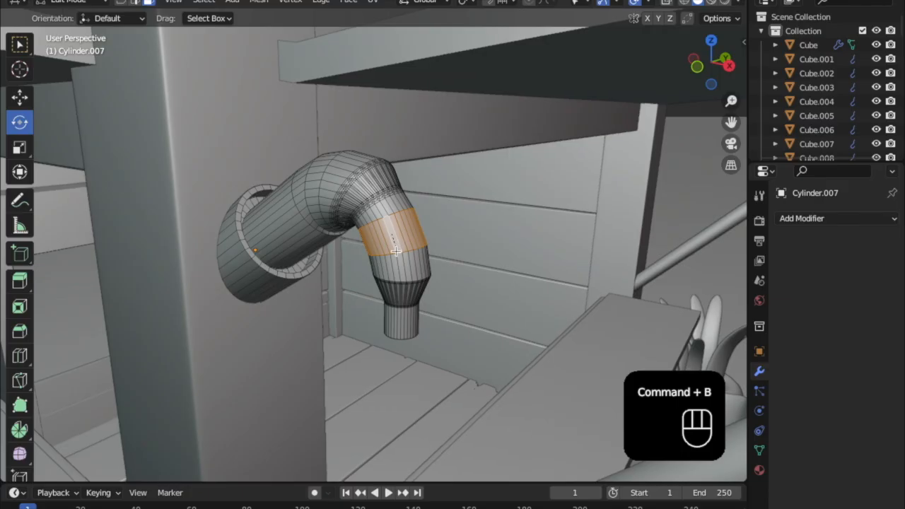
left_click(395, 253)
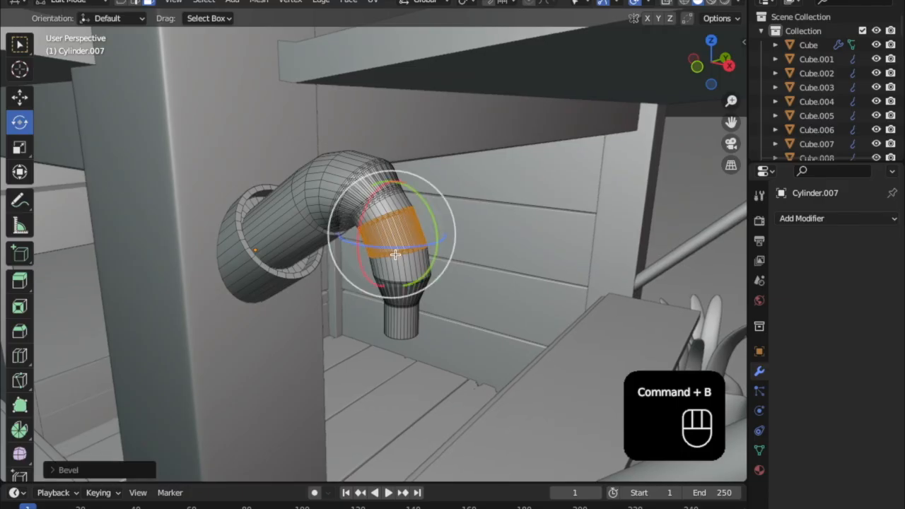
- Return to Object Mode and apply Shade Auto Smooth to the bent pipe
key("Tab")
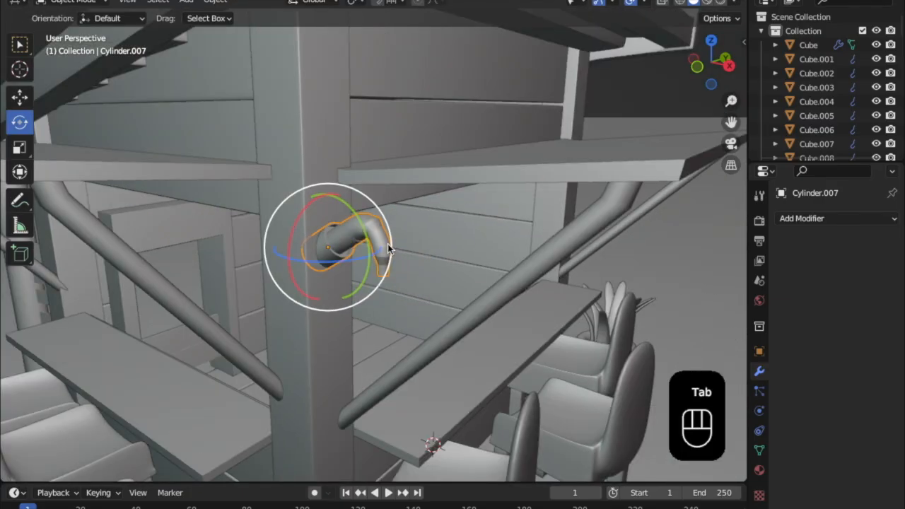
right_click(388, 247)
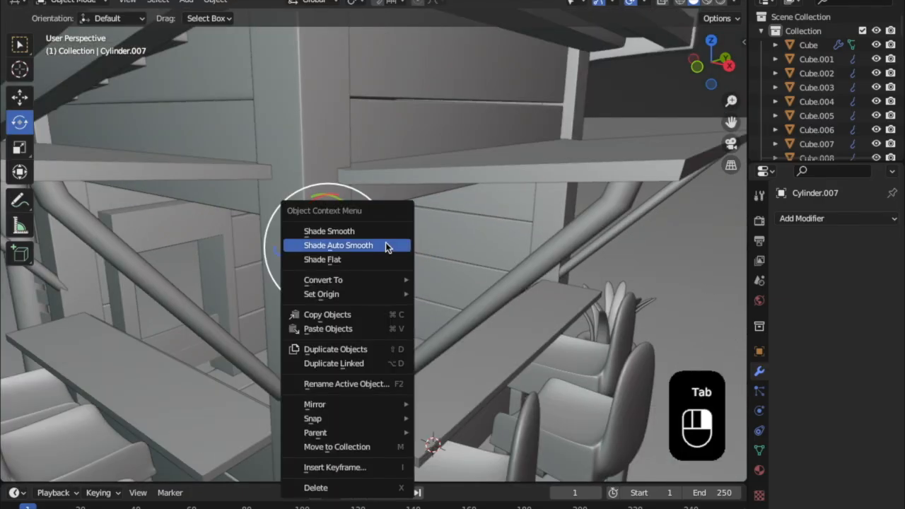
left_click(387, 245)
scroll(387, 245, "up", 10)
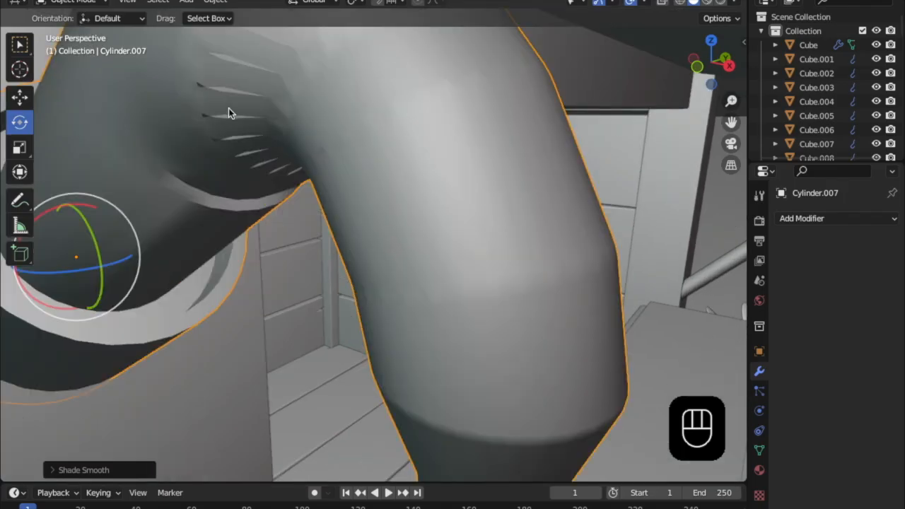
- Examine the shading and mesh on the inner side of the pipe's bend, and the fixture's look on the corner post
scroll(301, 173, "down", 8)
key("Tab")
scroll(313, 184, "up", 8)
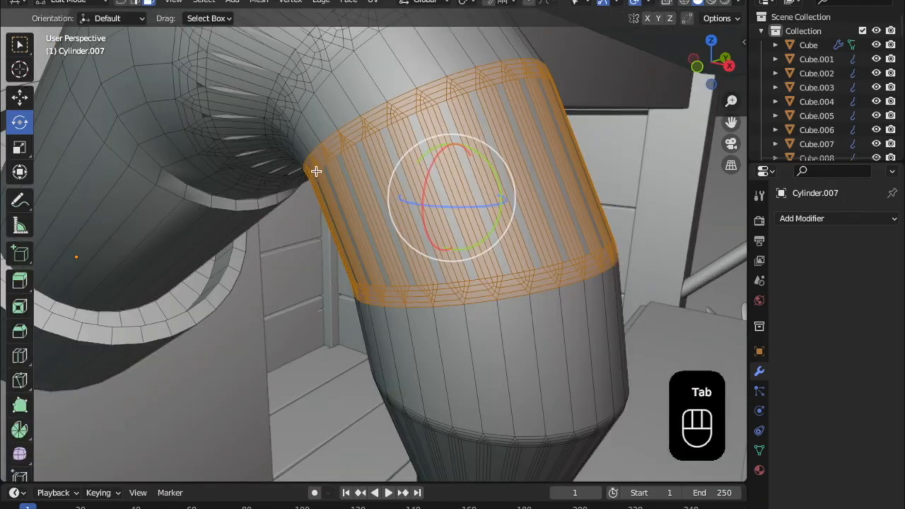
scroll(246, 116, "down", 10)
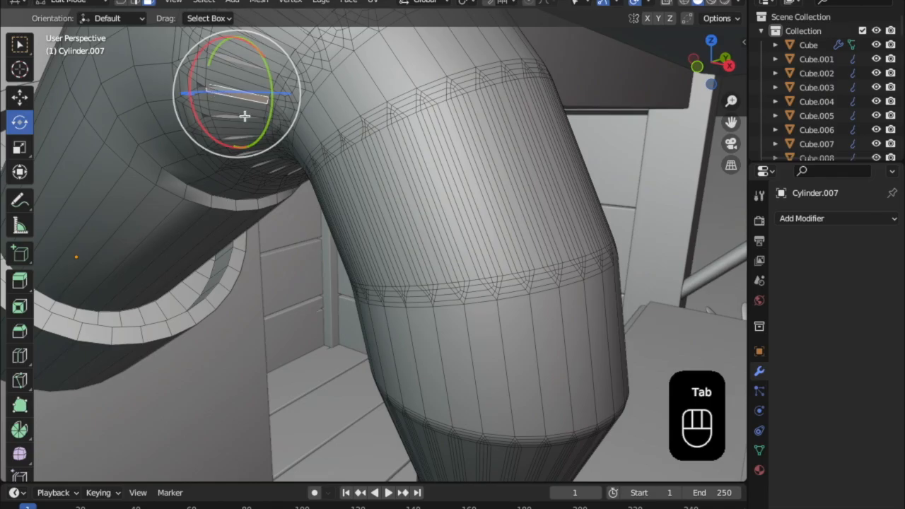
scroll(385, 249, "down", 8)
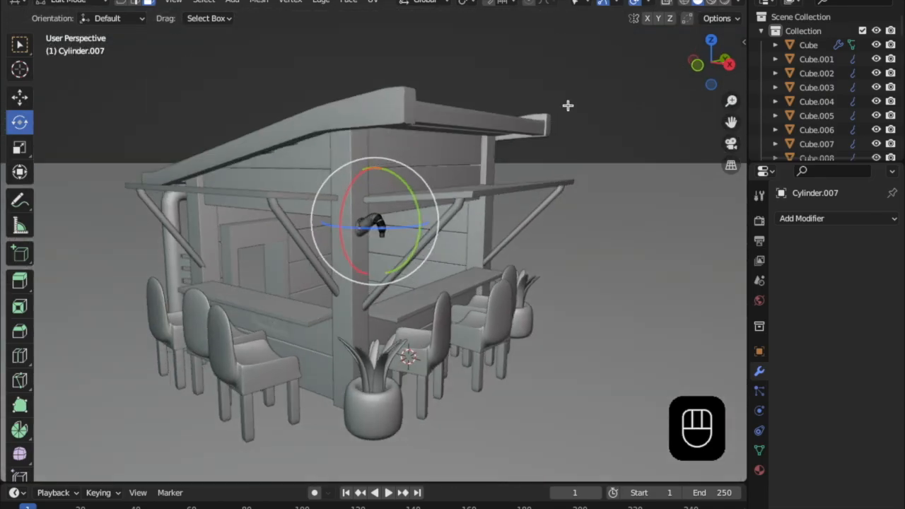
key("Tab")
scroll(461, 260, "up", 1)
middle_click_drag(462, 256, 595, 152)
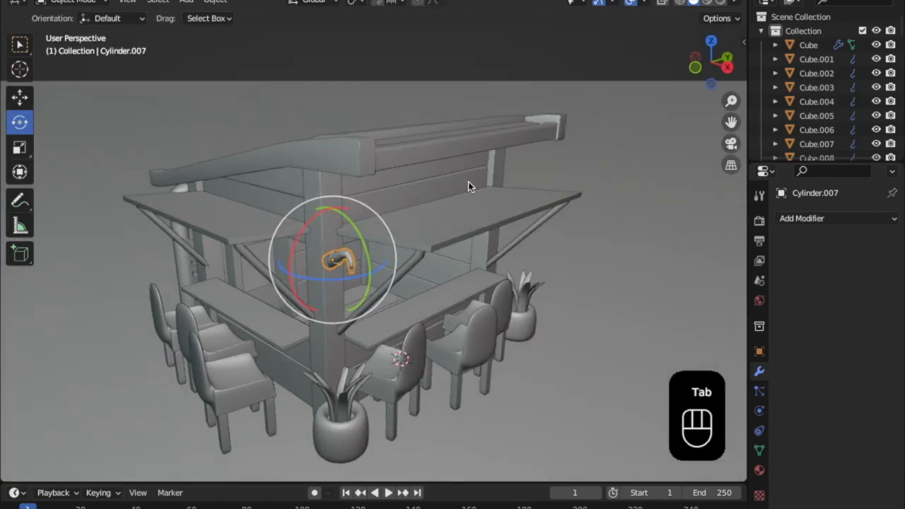
scroll(467, 186, "up", 6)
middle_click_drag(468, 183, 317, 243)
scroll(450, 237, "down", 2)
middle_click_drag(252, 193, 263, 141)
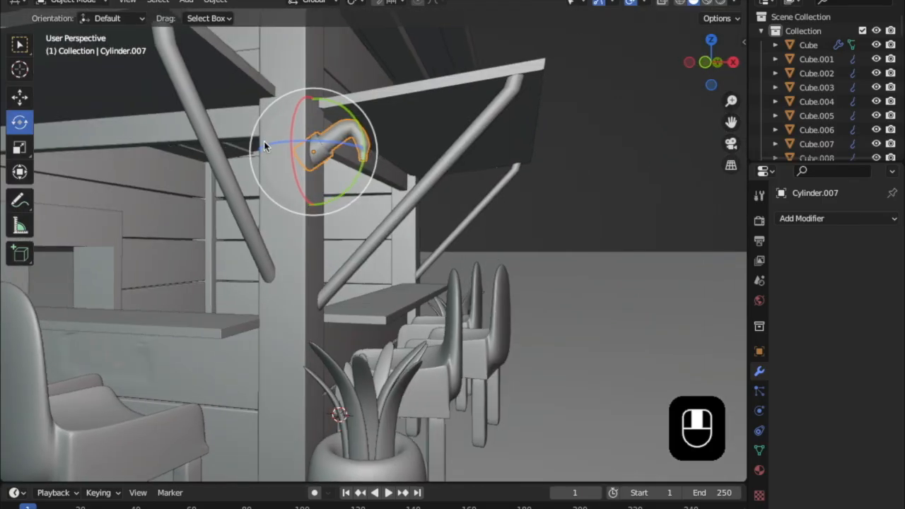
- Add a mesh cube and move it to open space beside the stall, raised above its starting position
left_click(186, 3)
mouse_move(214, 16)
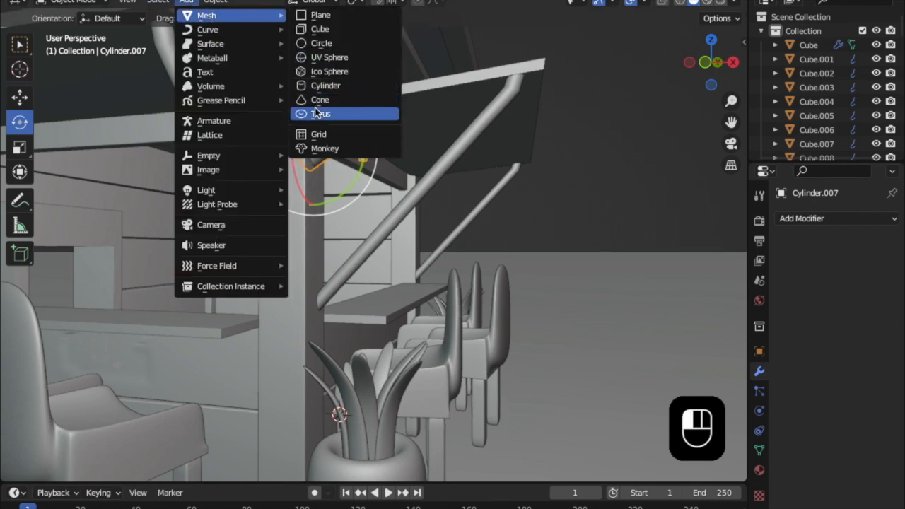
left_click(318, 29)
scroll(449, 232, "down", 4)
middle_click_drag(449, 233, 169, 226)
left_click(20, 97)
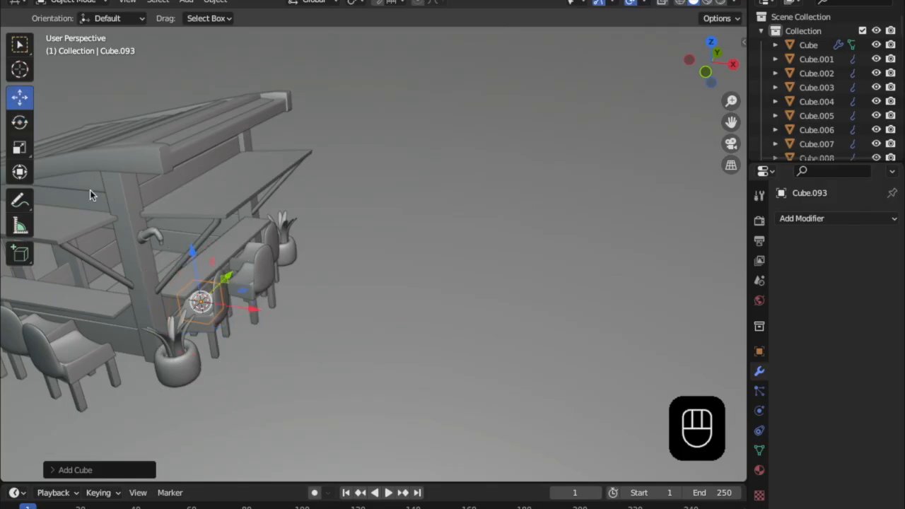
left_click_drag(256, 321, 397, 349)
left_click_drag(352, 282, 350, 211)
- Scale the whole cube's mesh down in Edit Mode to a smaller block
scroll(333, 247, "up", 5)
key("Tab")
middle_click_drag(295, 283, 349, 324)
left_click(349, 326)
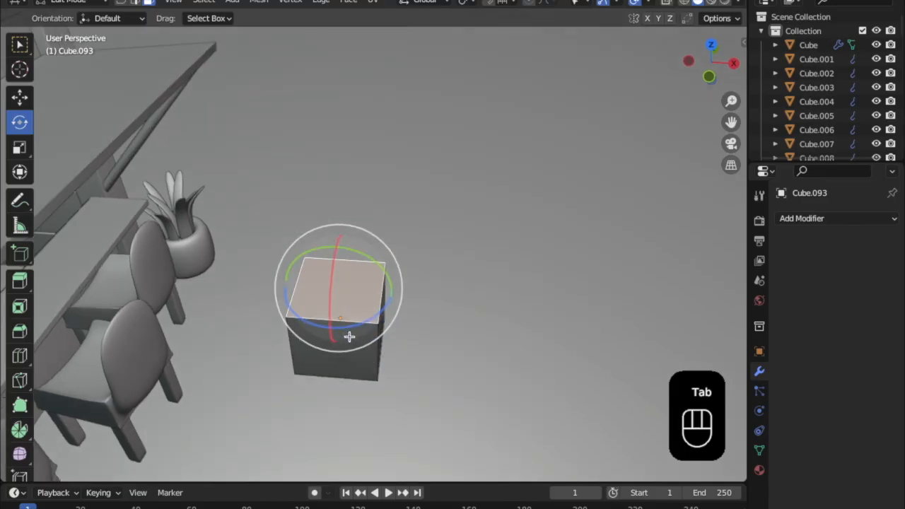
left_click(349, 337, "alt")
key("s")
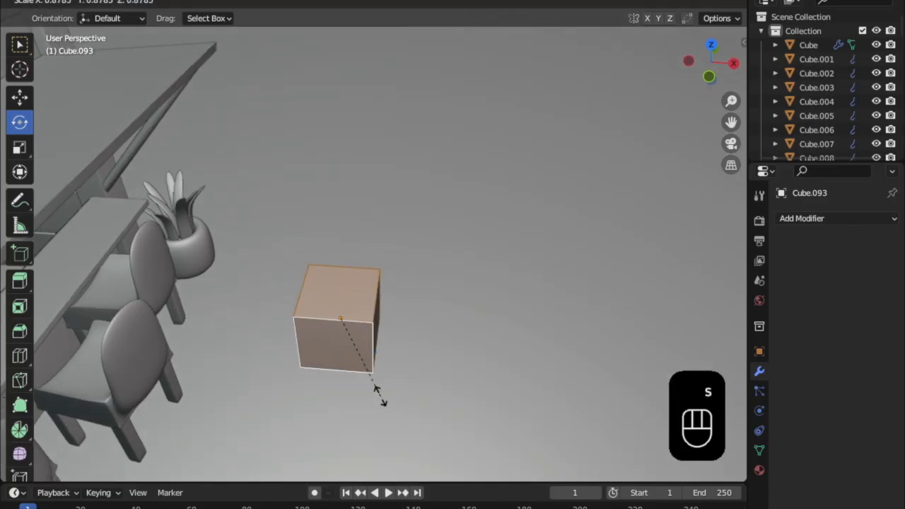
left_click(379, 394)
left_click(349, 351, "alt")
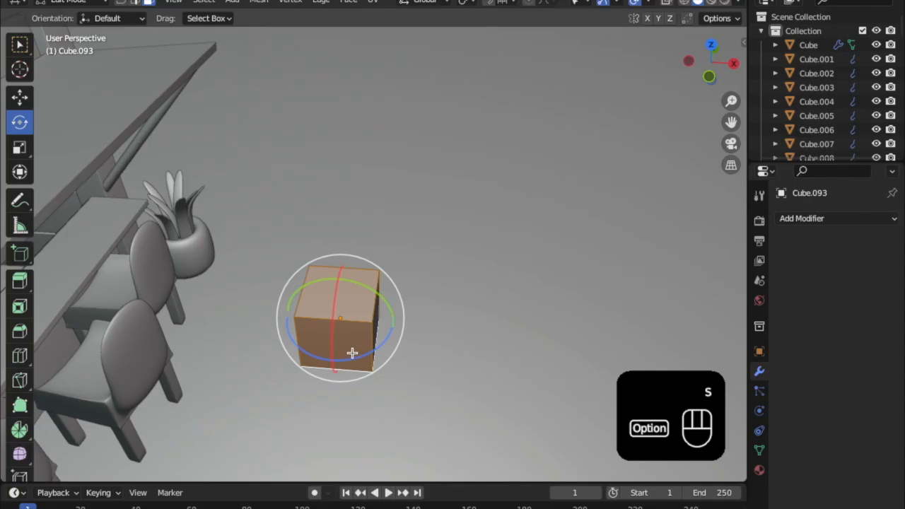
key("s")
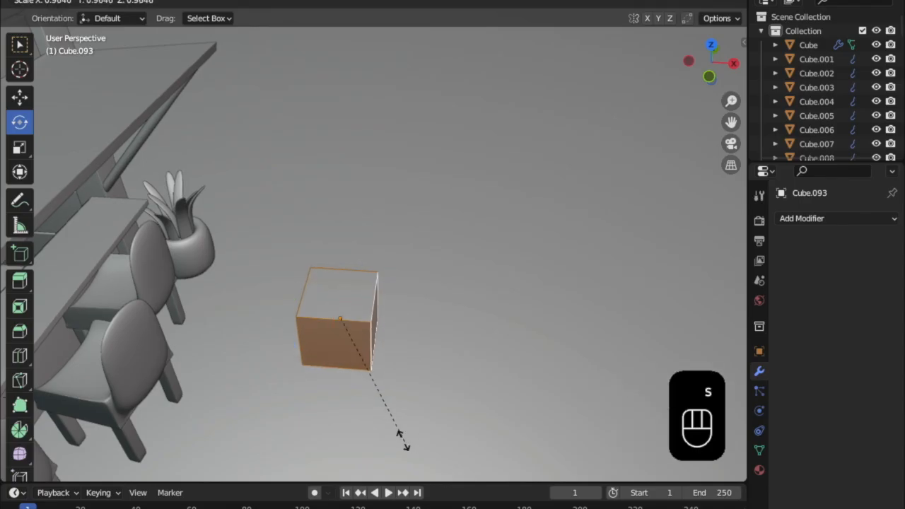
left_click(382, 409)
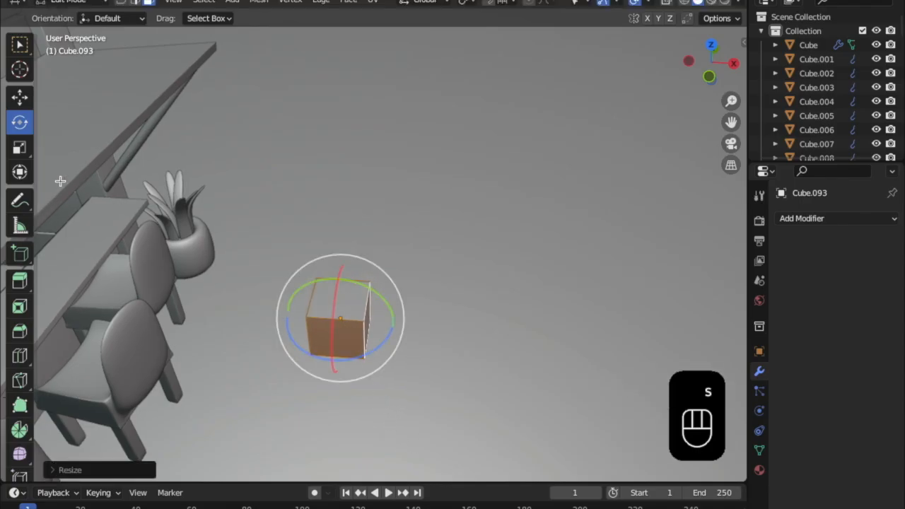
- Raise the cube's top face along Z and scale it outward so the body widens towards the top
left_click(19, 95)
left_click(325, 297)
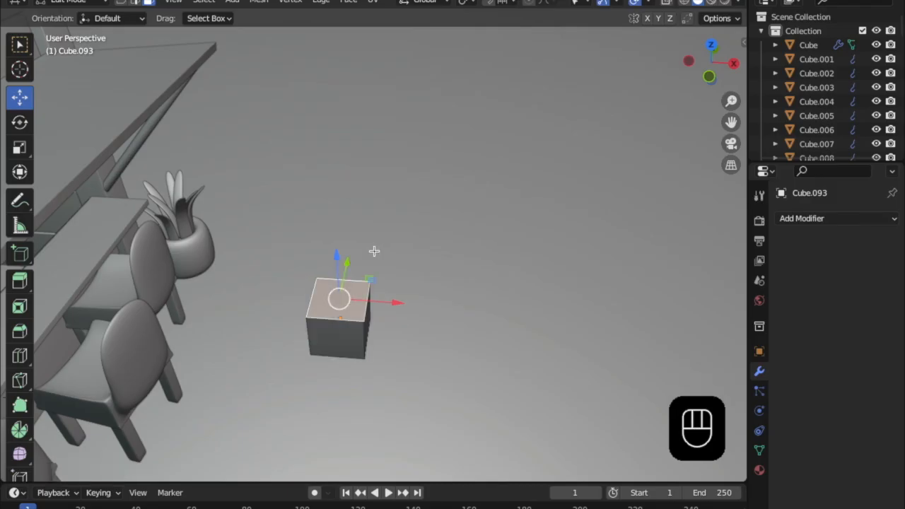
left_click_drag(337, 256, 327, 198)
middle_click_drag(338, 252, 357, 310)
key("s")
left_click(359, 288)
- Extrude the top face into a short rim, and extrude again with inward scaling to form sloped shoulders
key("e")
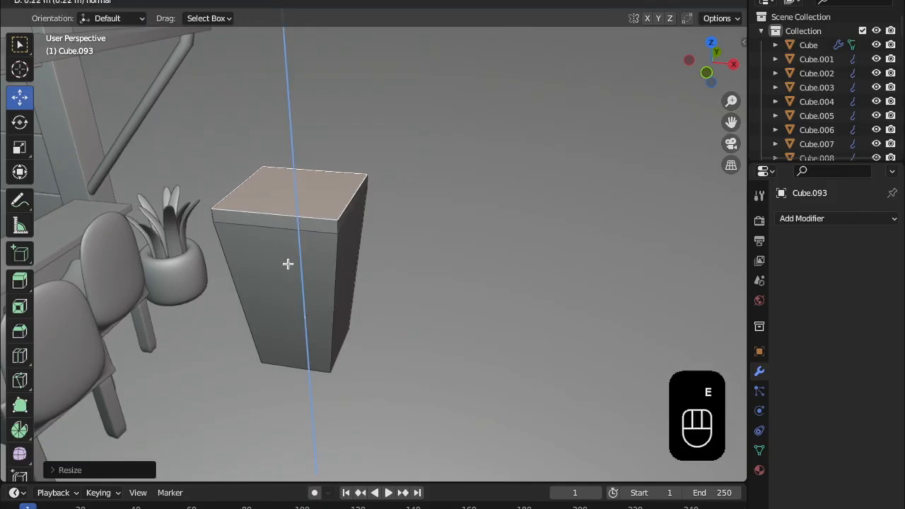
left_click(287, 262)
key("s")
left_click(317, 293)
key("e")
left_click(343, 315)
key("s")
- Extrude and scale the small top face repeatedly to build a flared, stepped neck above the shoulders
key("e")
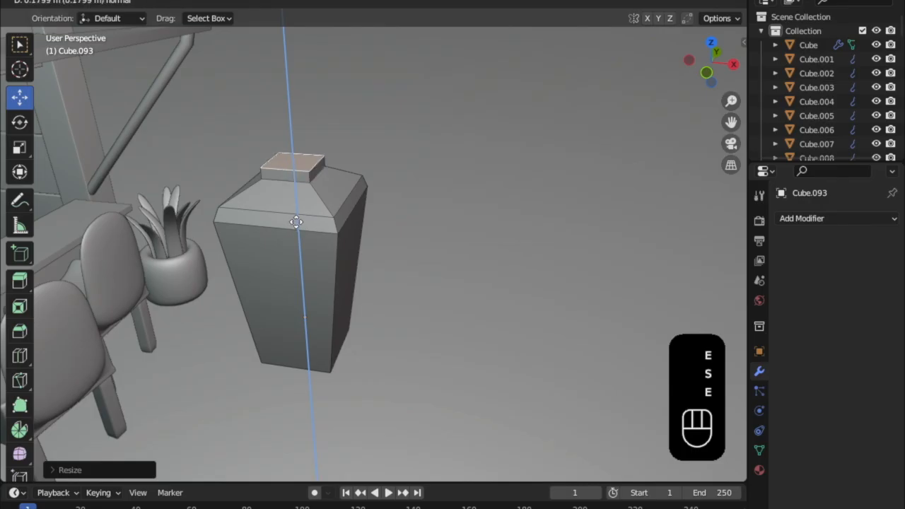
left_click(297, 221)
key("s")
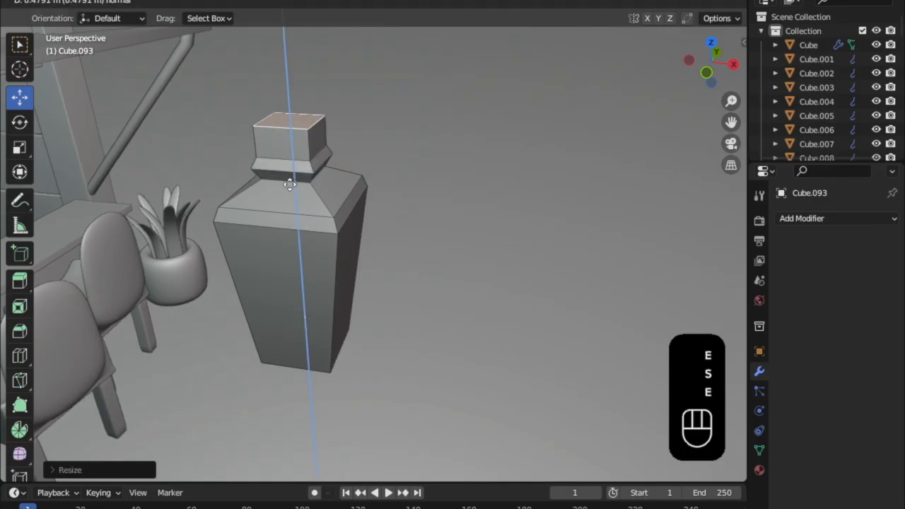
left_click(290, 194)
key("s")
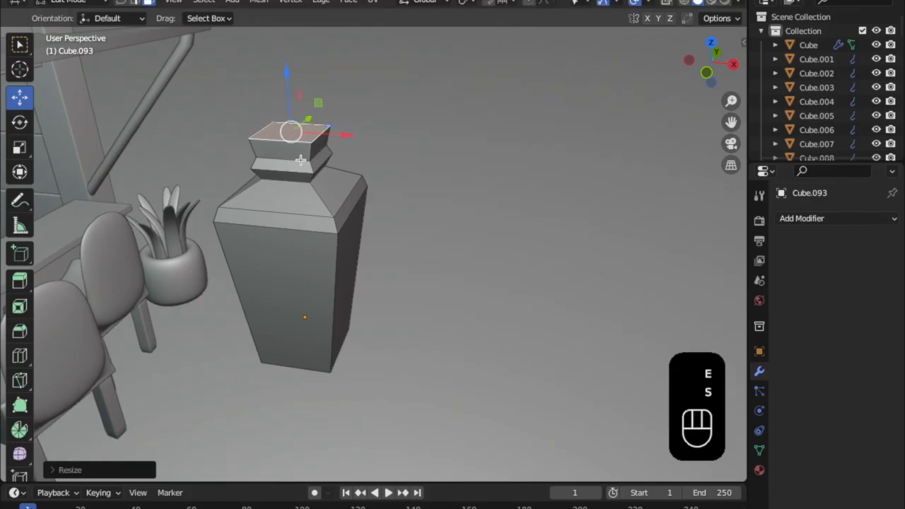
- Inset and extrude the neck's upper ring of side faces, using Shrink/Fatten to sink a groove around it
left_click(300, 160, "alt")
left_click(314, 147, "alt")
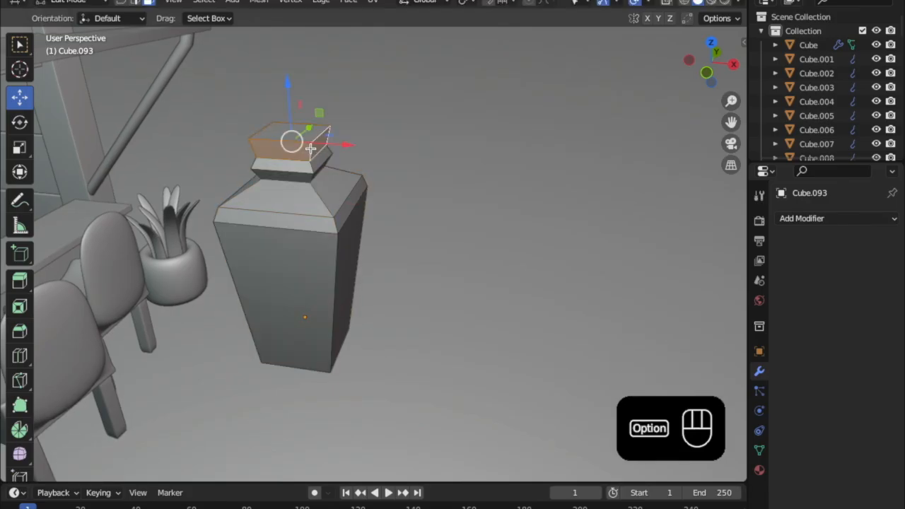
key("i")
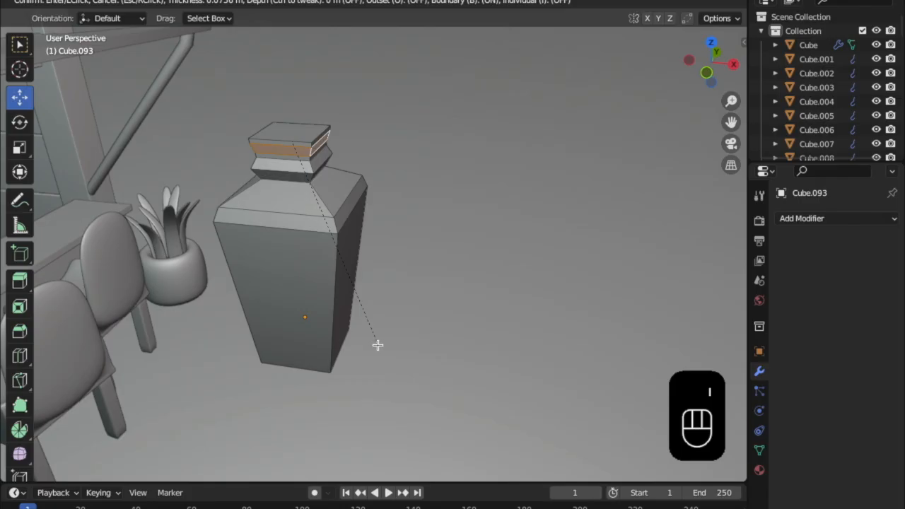
left_click(378, 345)
key("e")
left_click(379, 357)
key("alt+s")
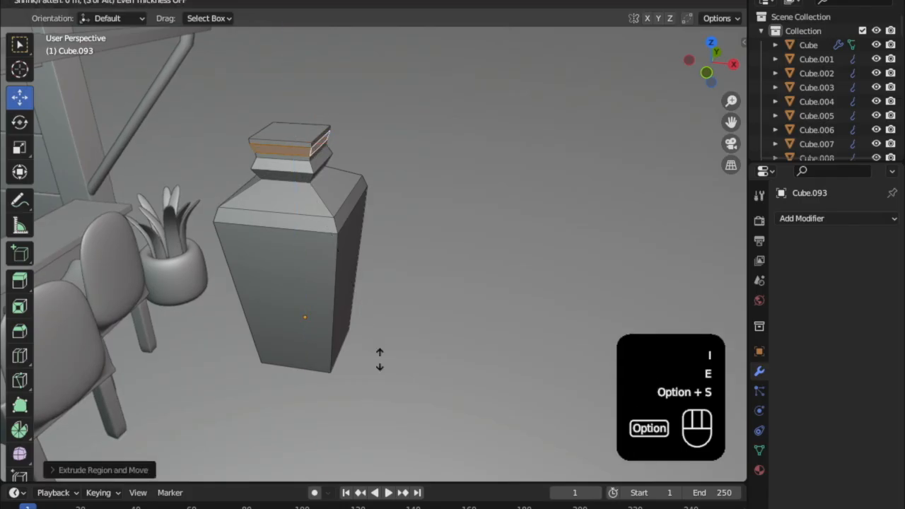
left_click(376, 364)
- Extrude the neck's top face, scale it inward, and extrude it once more to form a stepped cap
middle_click_drag(399, 361, 377, 314)
middle_click_drag(275, 156, 320, 213)
left_click(322, 214)
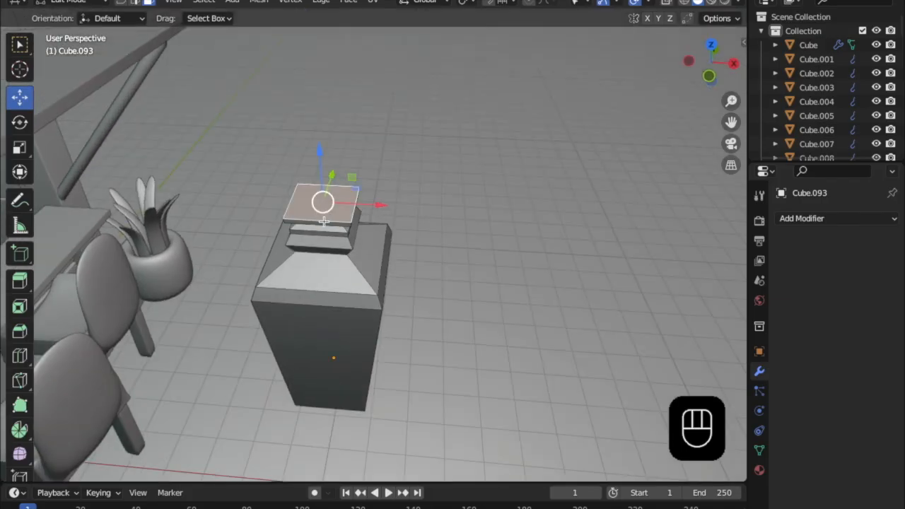
key("e")
left_click(355, 284)
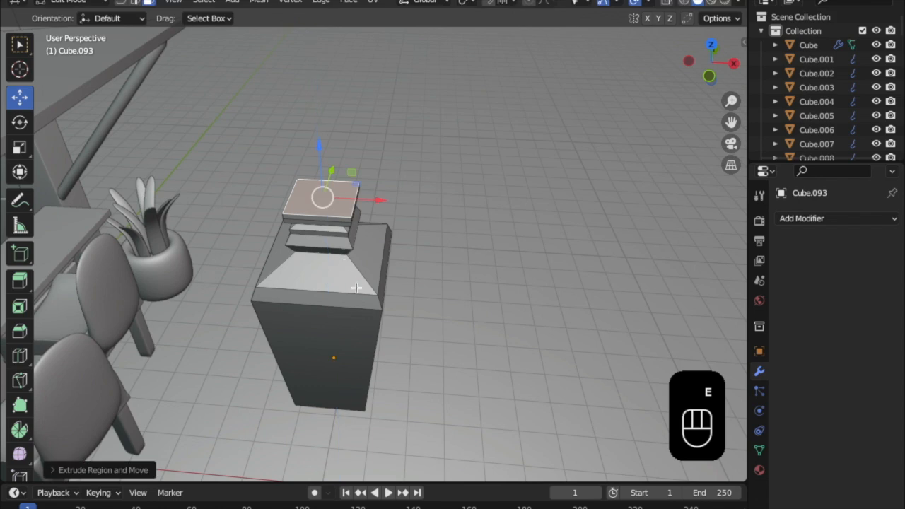
key("s")
left_click(350, 279)
key("e")
left_click(361, 280)
middle_click_drag(360, 280, 350, 255)
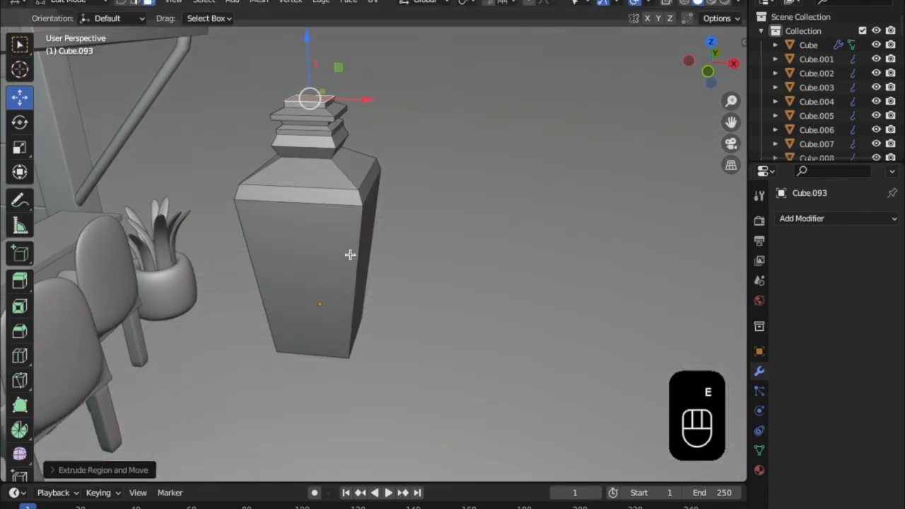
- Select the loop of side faces around the lantern's tapered body and bevel their edges with a single segment
left_click(346, 259)
left_click(314, 220, "alt")
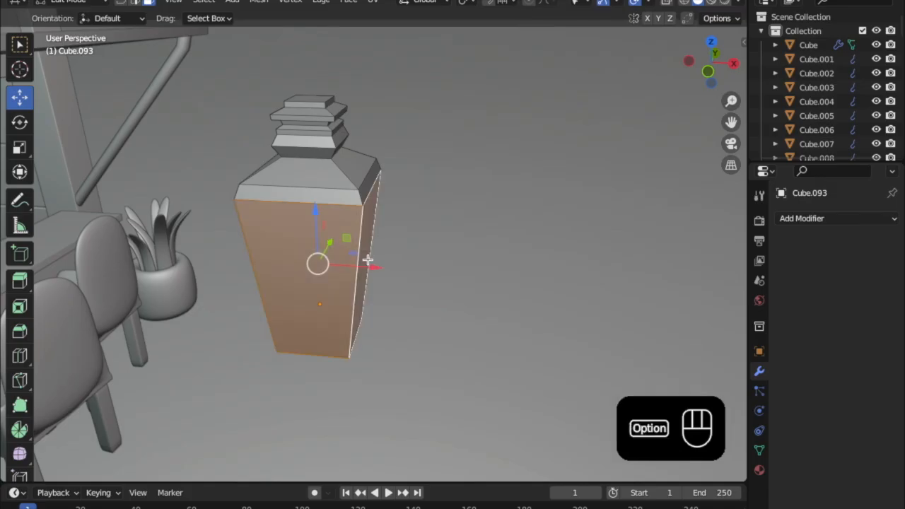
mouse_move(371, 325)
middle_mouse_down()
mouse_move(342, 315)
mouse_move(353, 327)
middle_mouse_up()
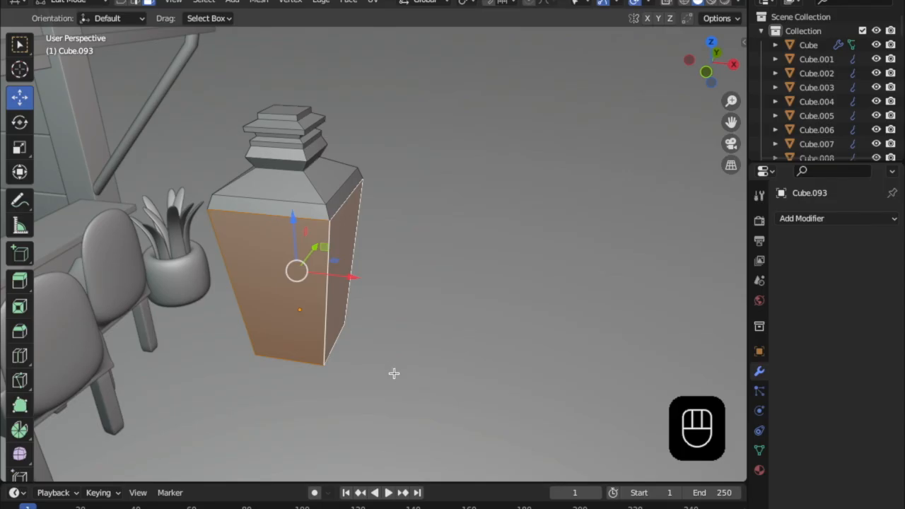
key("super+b")
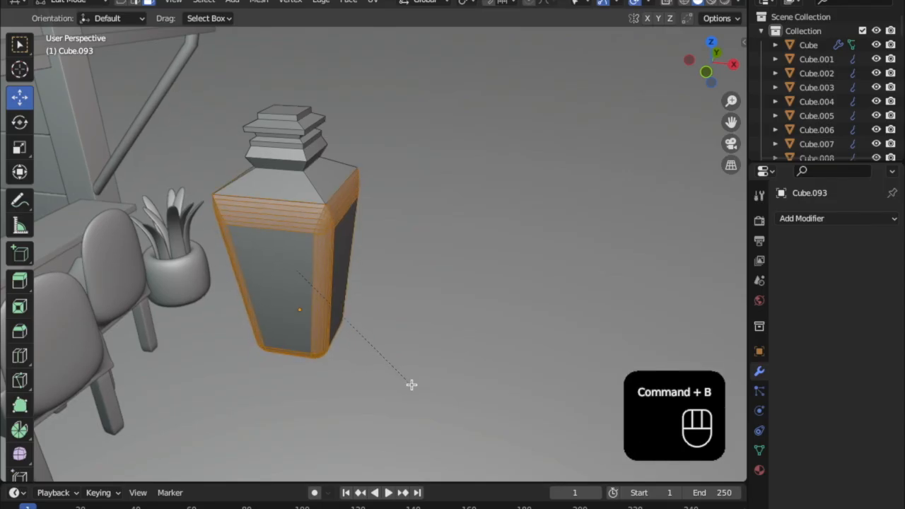
scroll(412, 385, "down", 5)
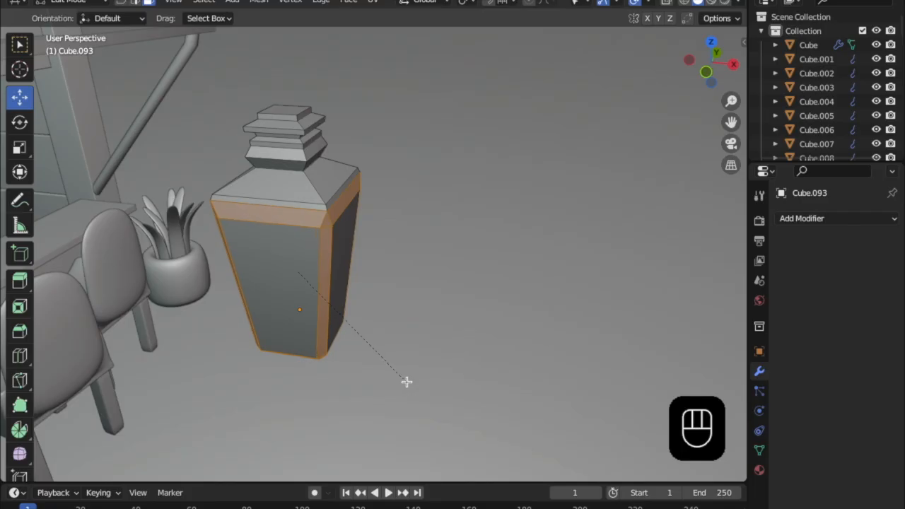
- Select one vertical corner strip with its end faces and the bevelled faces around the body's bottom edge
left_click(322, 265)
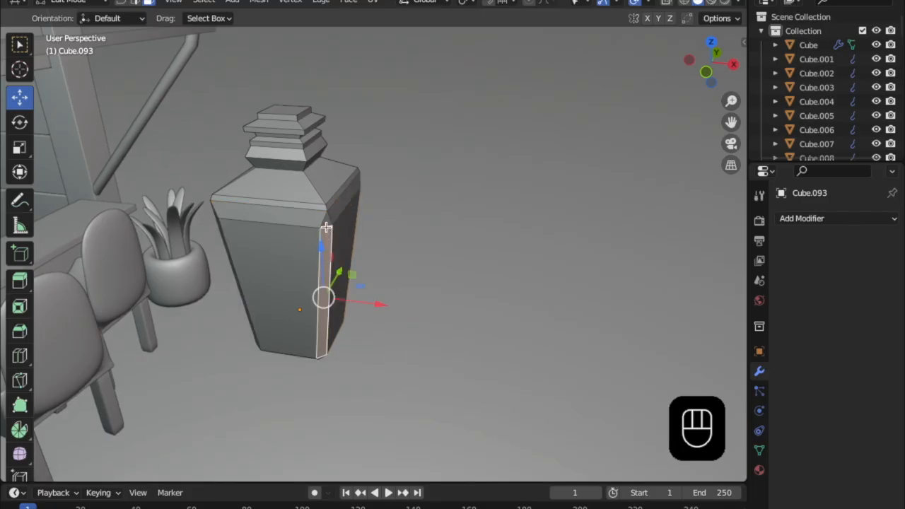
left_click(325, 225, "shift")
middle_click_drag(306, 304, 312, 220)
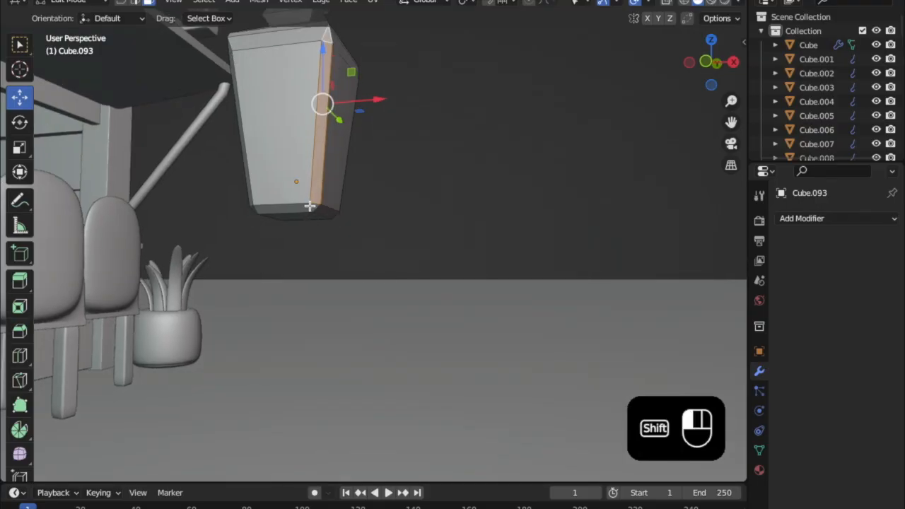
left_click(309, 206, "shift")
middle_click_drag(313, 208, 295, 213)
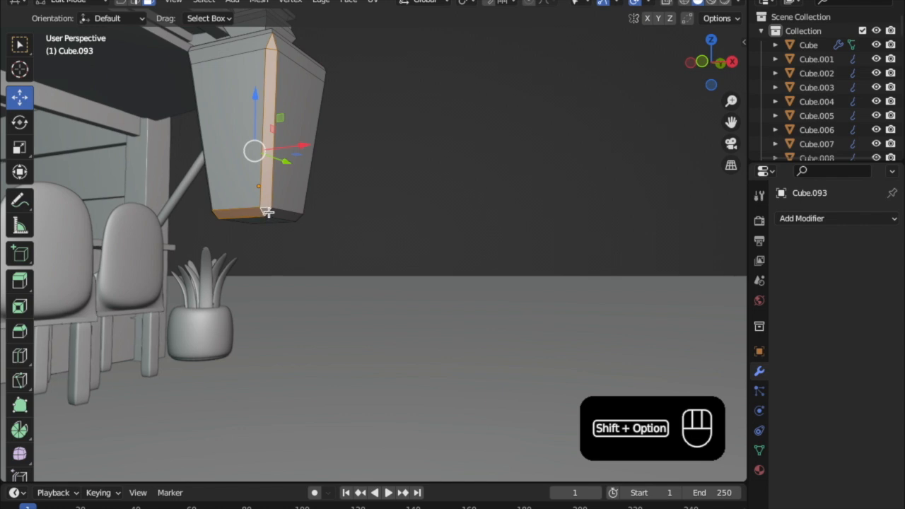
middle_click_drag(276, 214, 394, 244)
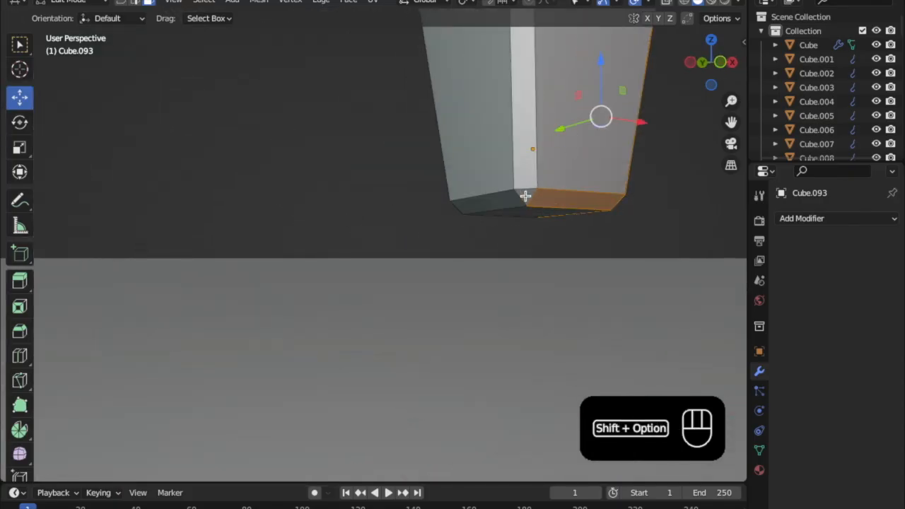
middle_click_drag(499, 176, 280, 293)
left_click(277, 301, "shift")
left_click(279, 304, "shift")
left_click(192, 303, "shift")
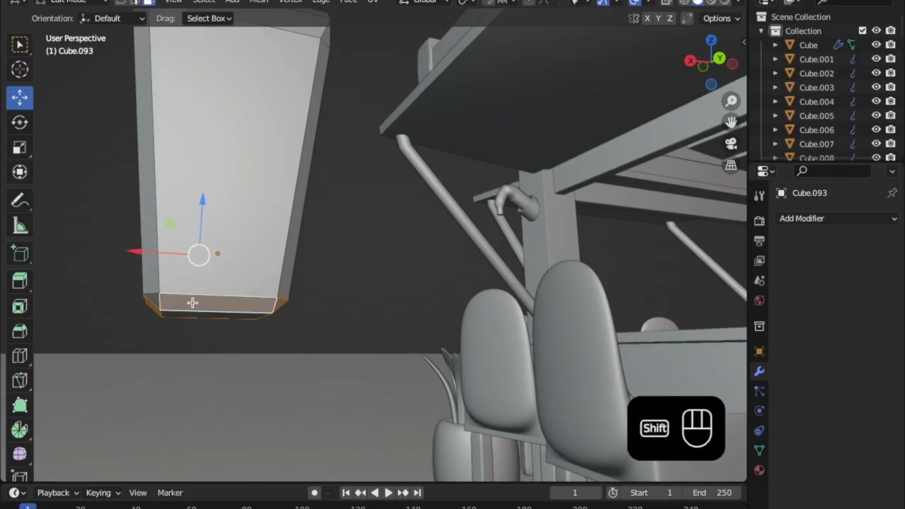
left_click(149, 300, "shift")
middle_click_drag(161, 300, 240, 267)
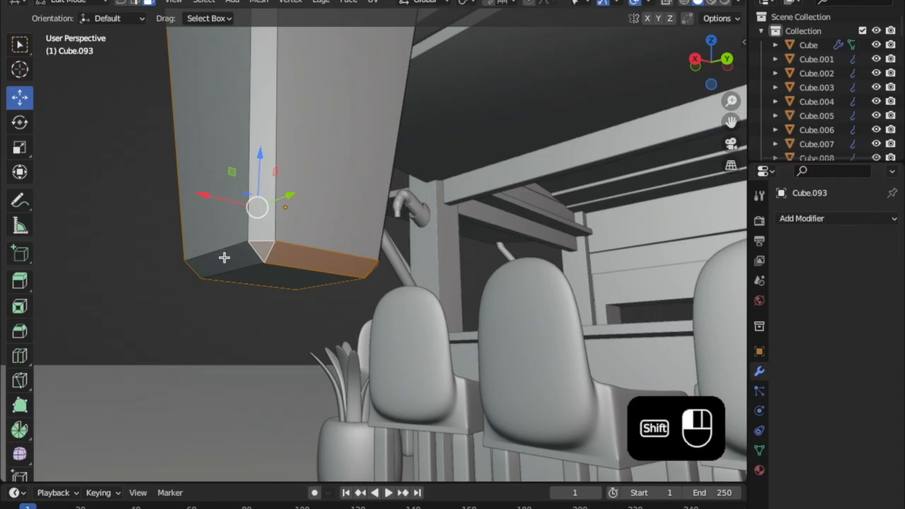
left_click(260, 277, "shift")
- Add the bevelled corner strips and band faces on the far side of the lantern body to the selection
scroll(265, 271, "down", 3)
middle_click_drag(314, 187, 276, 295, "shift")
left_click(314, 222, "shift")
left_click(322, 71, "shift")
middle_click_drag(429, 136, 349, 242, "shift")
left_click(442, 195, "shift")
left_click(441, 211, "shift")
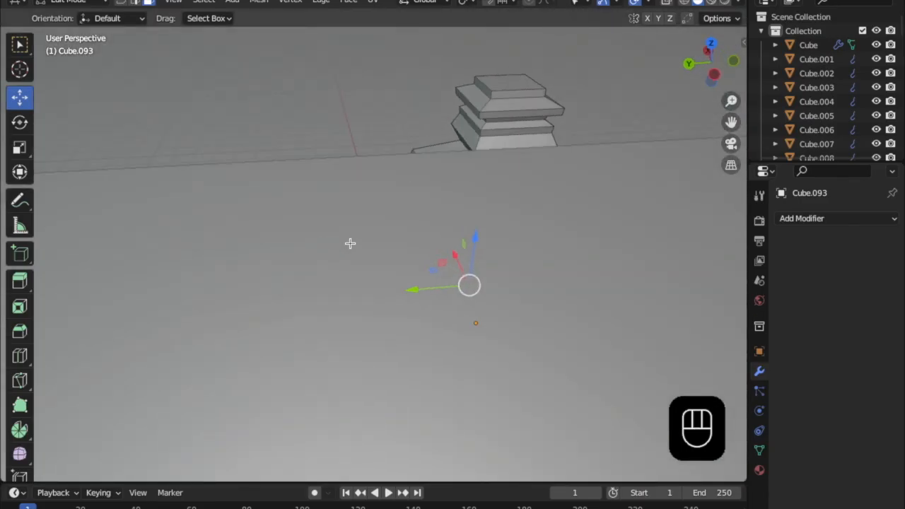
middle_click_drag(492, 227, 174, 212, "shift")
middle_click_drag(416, 252, 339, 241)
scroll(340, 241, "up", 1)
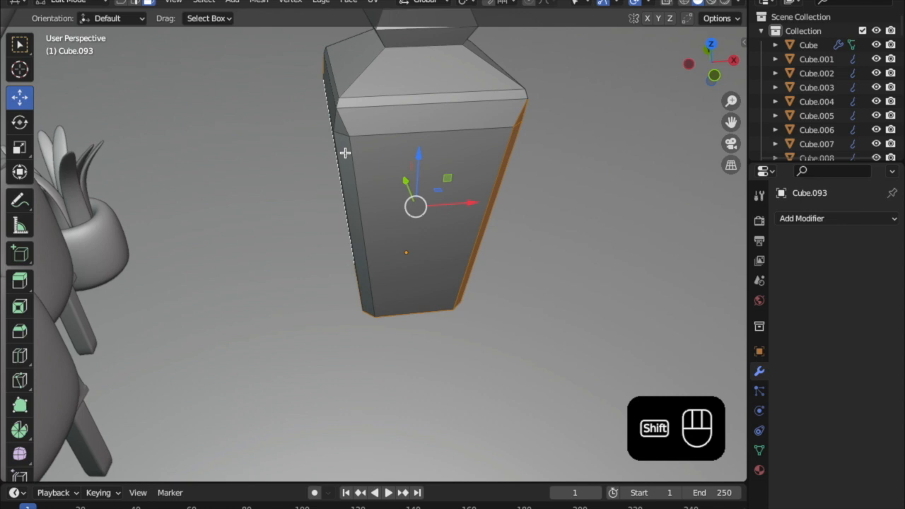
- Add the last vertical corner strip and the remaining faces of the upper bevelled band to the frame selection
left_click(344, 151, "shift")
left_click(339, 134, "shift")
left_click(340, 131, "shift")
left_click(340, 126, "shift")
left_click(368, 123, "shift")
middle_click_drag(367, 123, 459, 168)
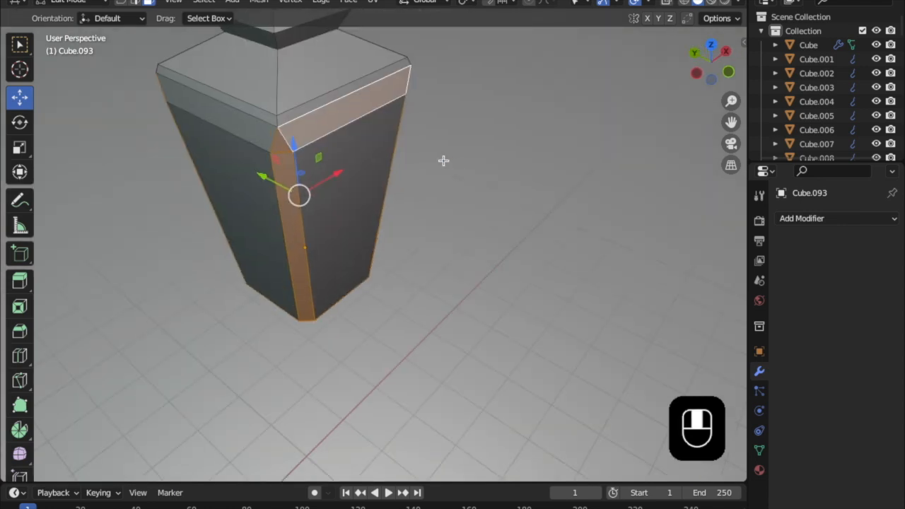
middle_click_drag(289, 115, 332, 156, "shift")
left_click(297, 171, "shift")
middle_click_drag(441, 176, 453, 201)
left_click(386, 146, "shift")
middle_click_drag(426, 145, 263, 174)
middle_click_drag(467, 220, 327, 157, "shift")
left_click(395, 148, "shift")
- Extrude the selected frame faces in place and fatten them outward with Shrink/Fatten to form a raised frame around the panels
middle_click_drag(389, 176, 505, 134)
middle_click_drag(505, 134, 375, 178, "shift")
middle_click_drag(478, 170, 492, 204)
middle_click_drag(492, 205, 368, 260, "shift")
key("e")
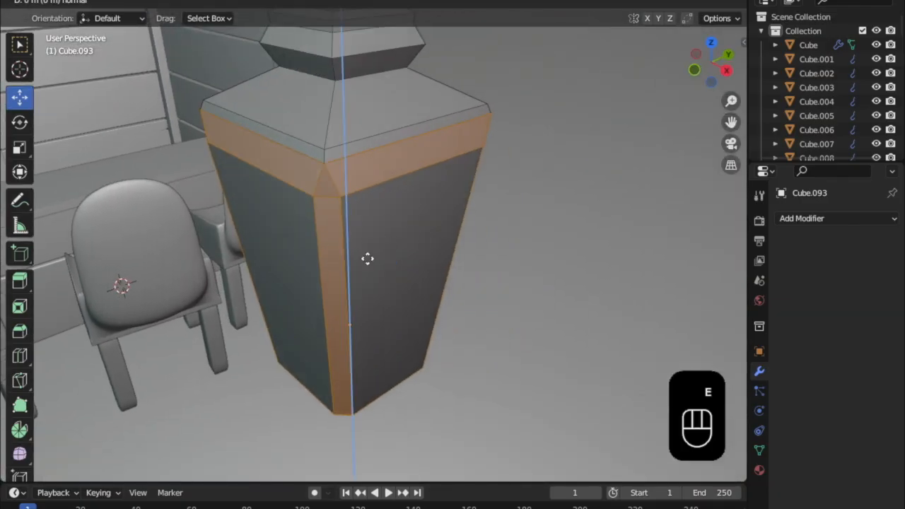
key("alt")
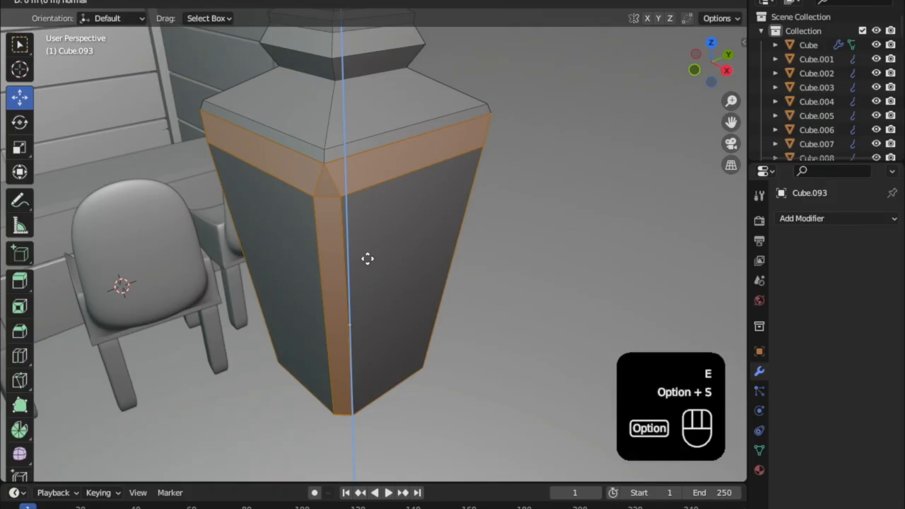
left_click(369, 255)
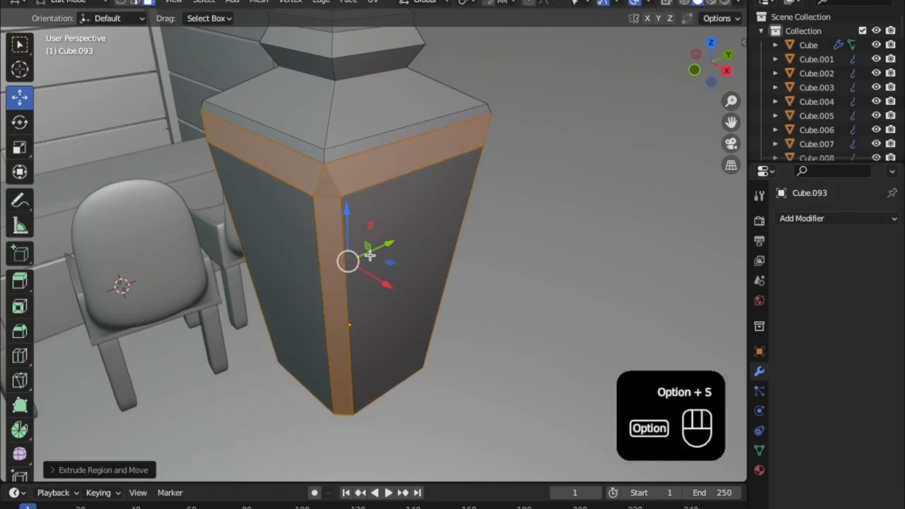
key("alt+s")
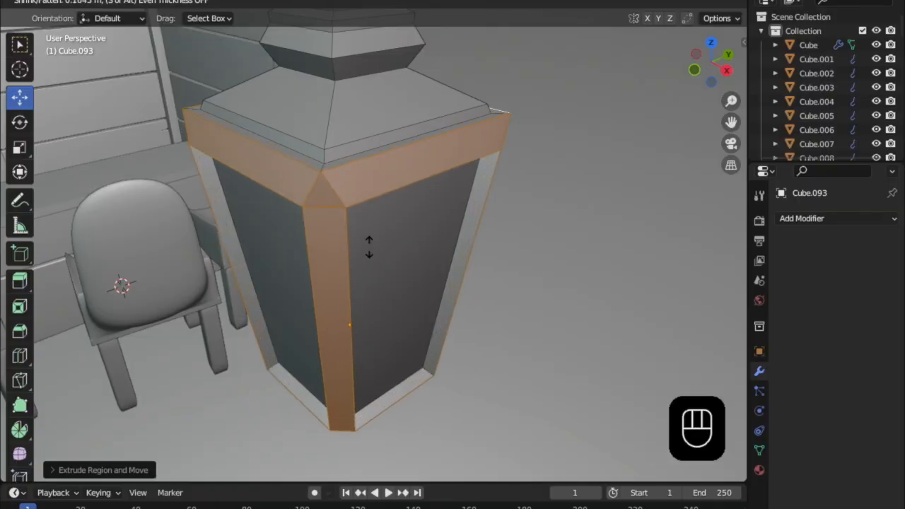
left_click(369, 245)
- Return to Object Mode and move the lantern beneath the curved pipe on the stall's corner post
middle_click_drag(378, 233, 360, 300)
key("Tab")
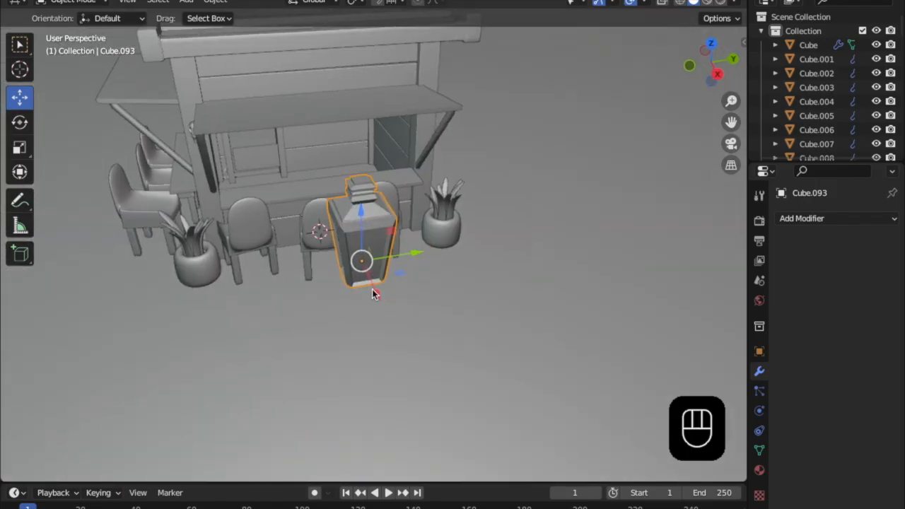
left_click_drag(415, 257, 261, 275)
middle_click_drag(261, 274, 463, 338)
left_click_drag(459, 332, 244, 327)
- Scale the lantern down in two passes to suit the size of the curved pipe
key("s")
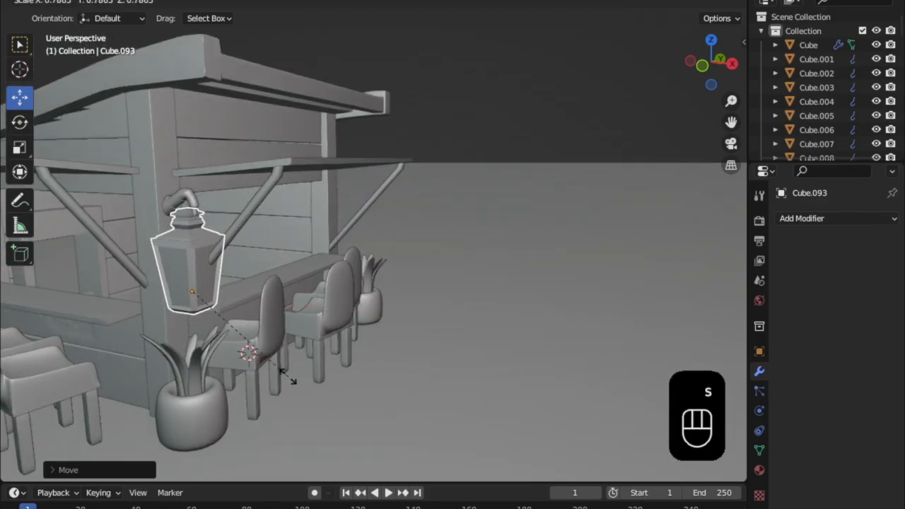
left_click(285, 370)
middle_click_drag(285, 370, 310, 401)
middle_click_drag(299, 347, 389, 318, "shift")
scroll(389, 318, "up", 3)
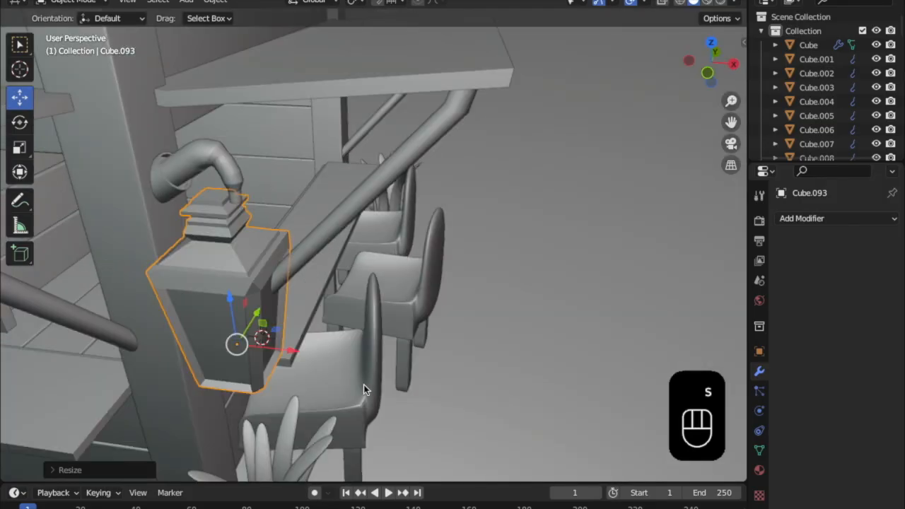
key("x")
key("s")
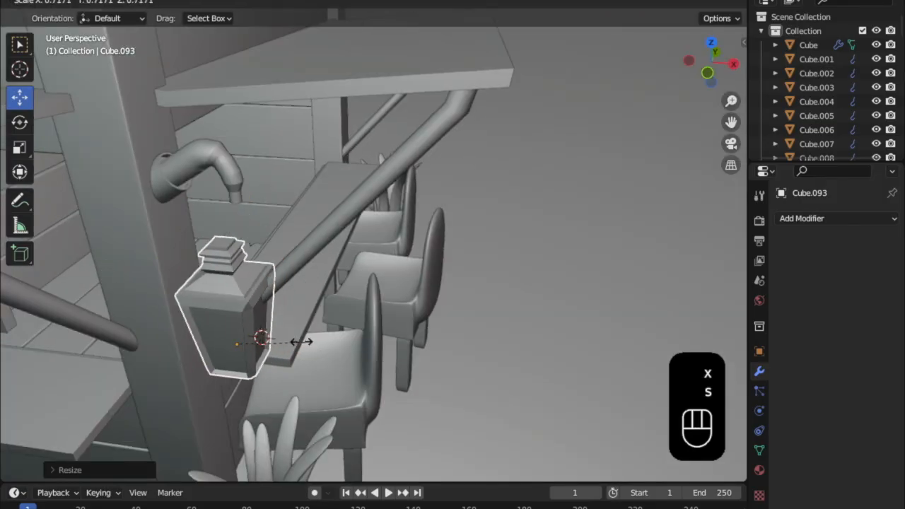
left_click(249, 313)
- Raise the lantern to the pipe's lower end, adjust its sideways position, and fine-tune its scale
left_click_drag(228, 303, 219, 239)
left_click_drag(298, 310, 293, 309)
key("s")
left_click(292, 328)
- Select the curved pipe together with the lantern, raise both on the post, and shift them along the Y axis
middle_click_drag(293, 326, 306, 294)
scroll(316, 256, "down", 1)
scroll(249, 253, "up", 2)
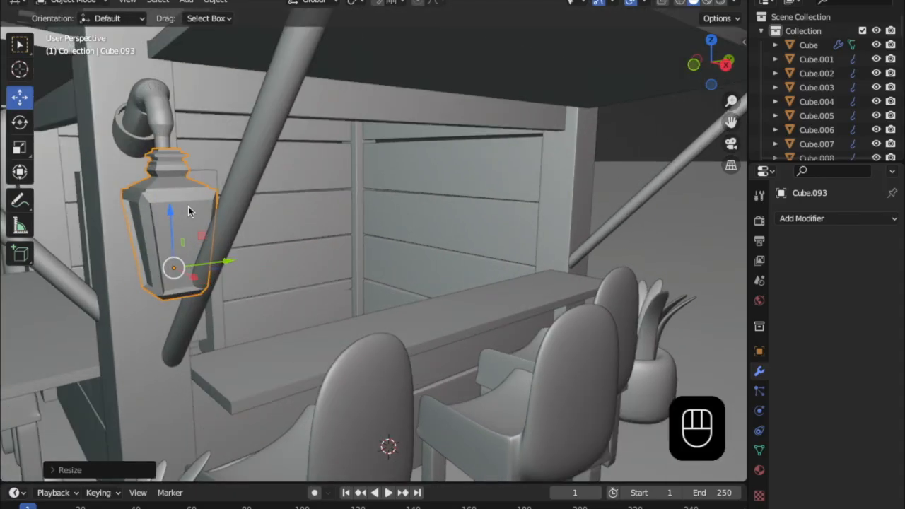
left_click(163, 121, "shift")
left_click_drag(153, 134, 151, 108)
middle_click_drag(167, 135, 216, 185)
left_click_drag(211, 233, 206, 238)
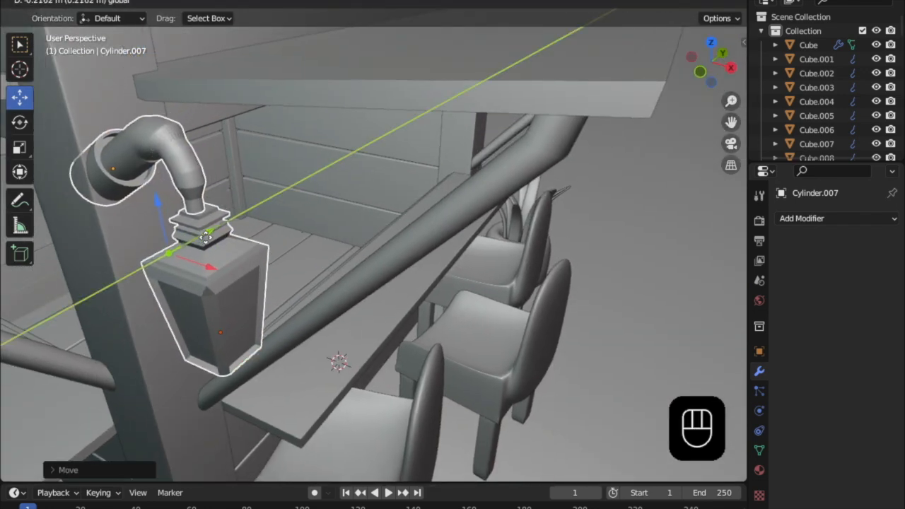
- Move the lantern alone along the X axis to center it under the pipe's end
middle_click_drag(208, 239, 185, 241)
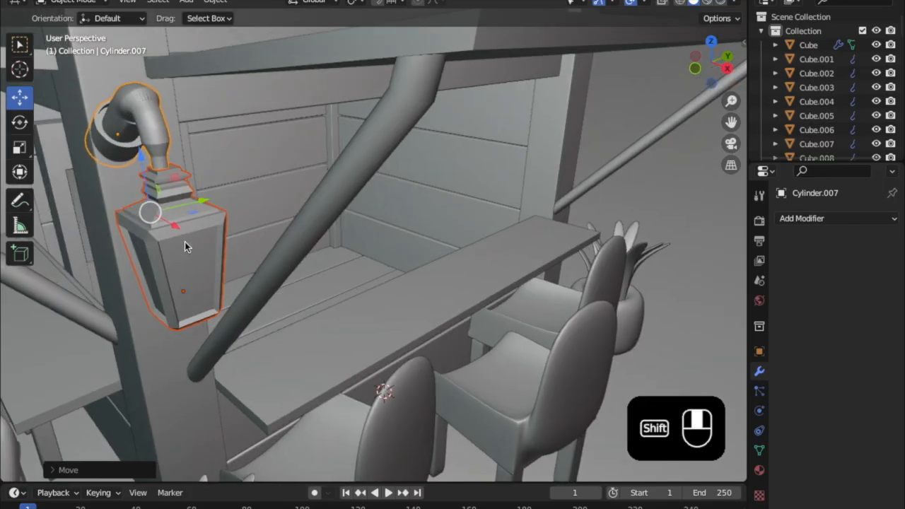
scroll(177, 241, "up", 3)
middle_click_drag(71, 241, 278, 293, "shift")
scroll(191, 225, "up", 5)
left_click(205, 215, "shift")
left_click_drag(268, 280, 294, 290)
middle_click_drag(294, 290, 361, 301)
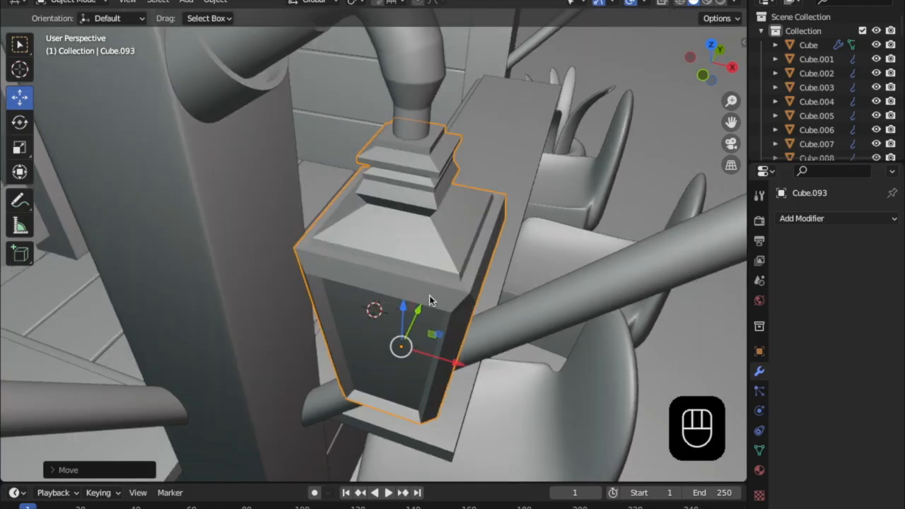
- Select the lantern and curved pipe together and duplicate them in place
scroll(439, 226, "down", 3)
middle_click_drag(410, 217, 358, 177)
scroll(314, 198, "down", 2)
left_click(359, 183, "shift")
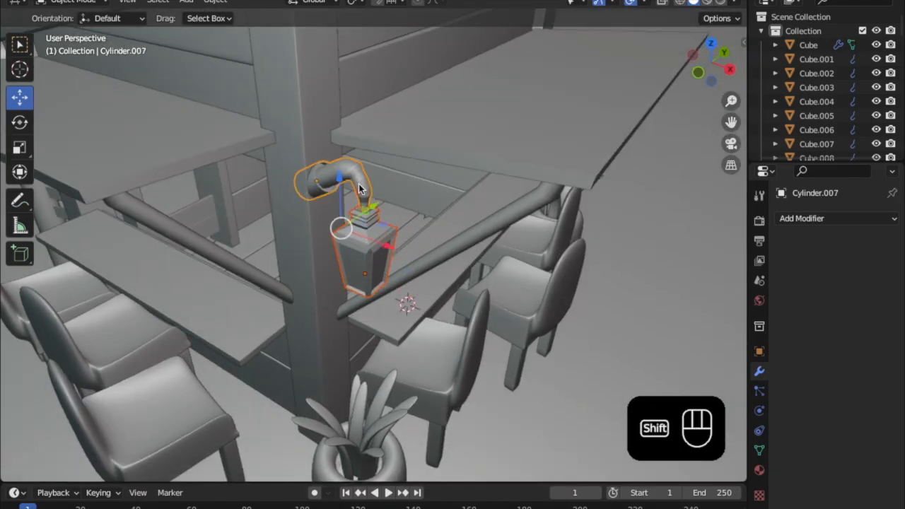
key("shift+d")
right_click(374, 226)
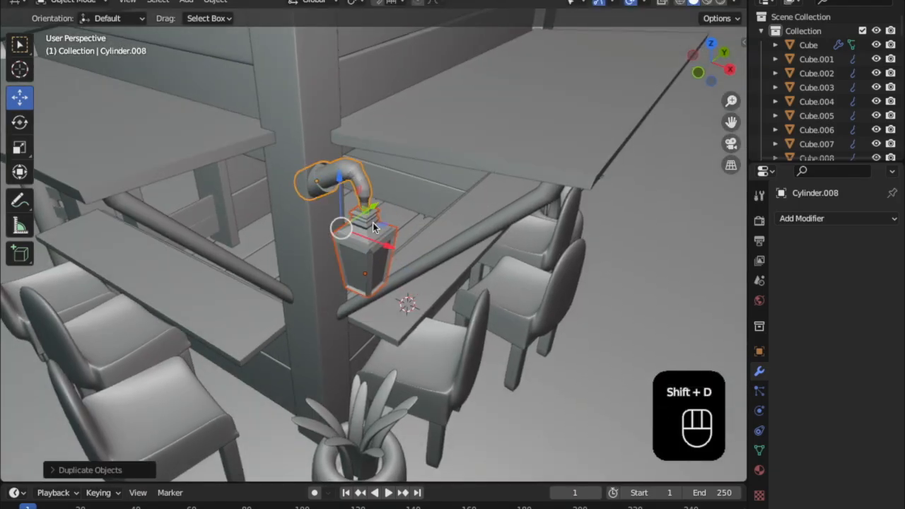
- Move the lamp copy along the X and Y axes toward the post's adjacent face
left_click_drag(380, 247, 338, 239)
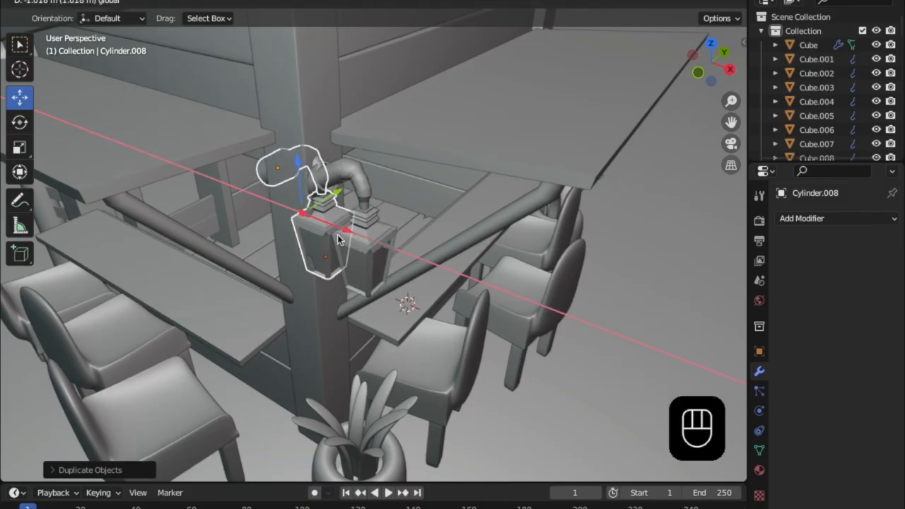
mouse_move(322, 202)
left_mouse_down()
mouse_move(304, 217)
mouse_move(318, 206)
mouse_move(319, 219)
left_mouse_up()
right_click(310, 216)
middle_click_drag(319, 219, 374, 203)
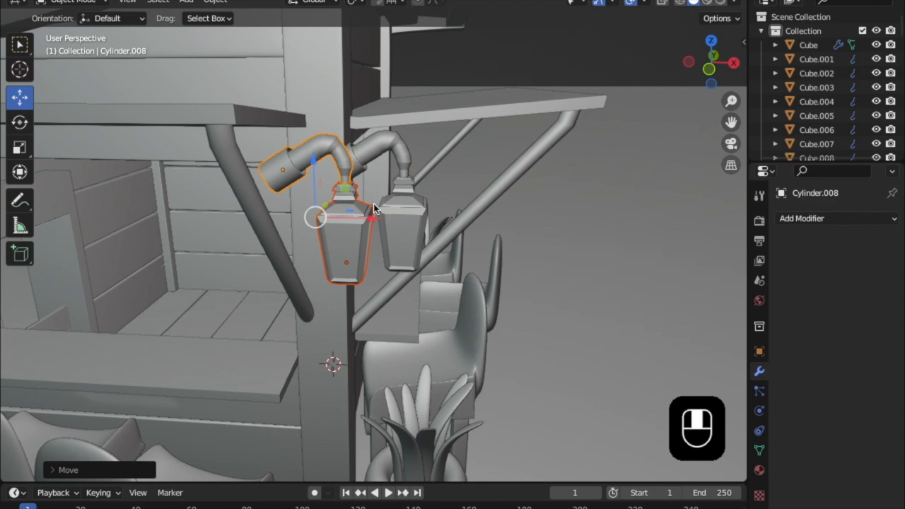
- Try to rotate the lamp copy about the Z axis, first by 90° and instead by 7820°
scroll(375, 209, "up", 2)
key("r")
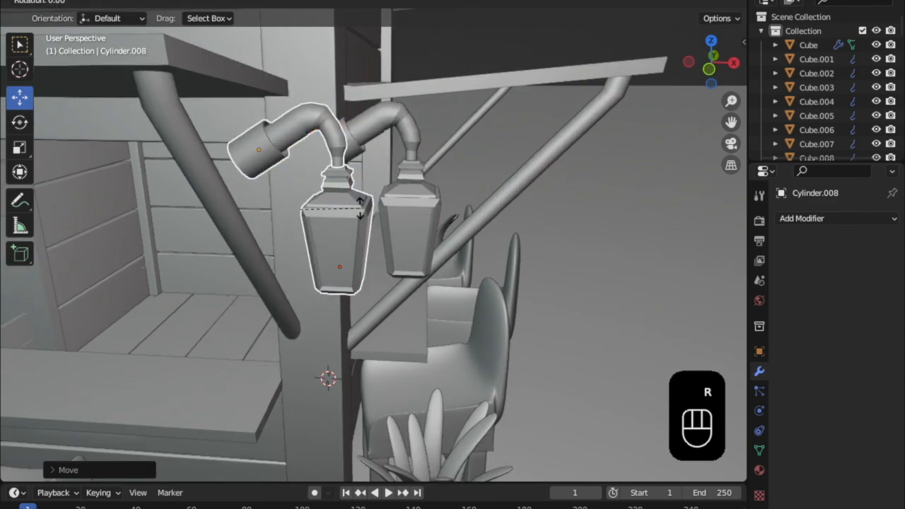
key("KP_9")
key("KP_0")
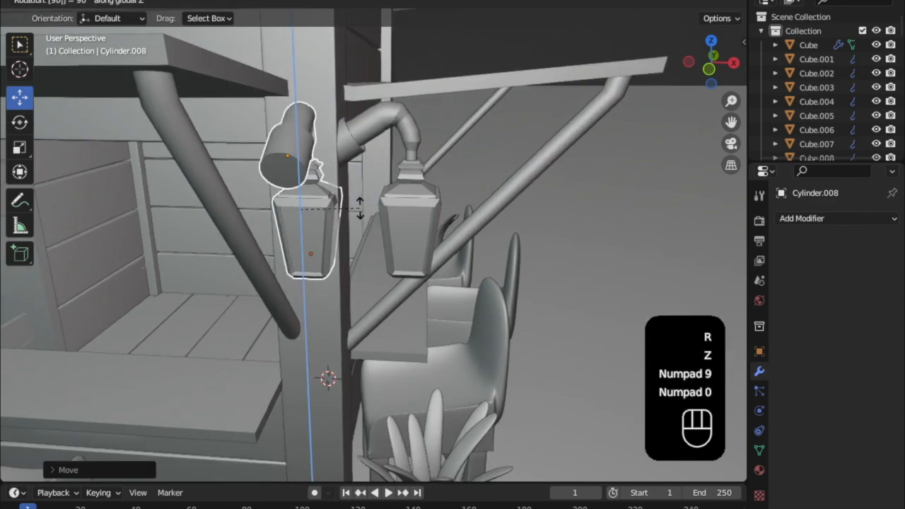
key("BackSpace")
key("BackSpace")
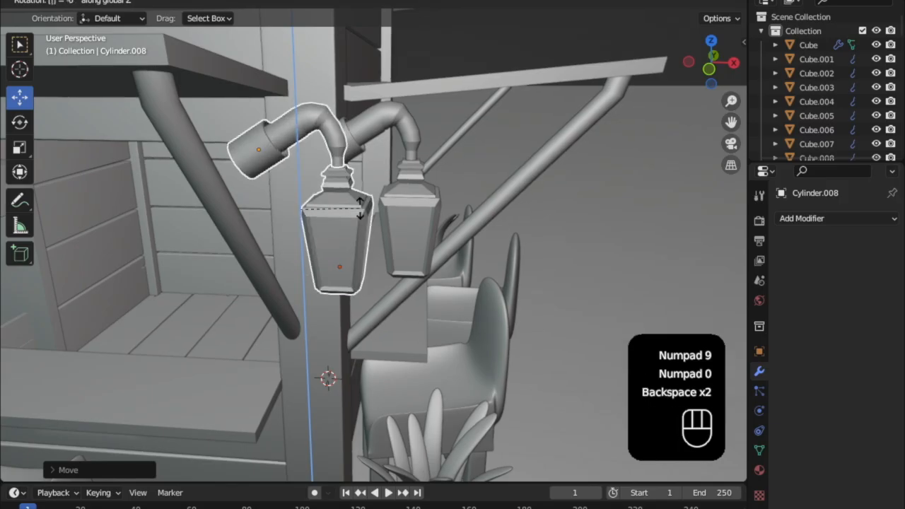
key("KP_7")
key("KP_8")
key("KP_2")
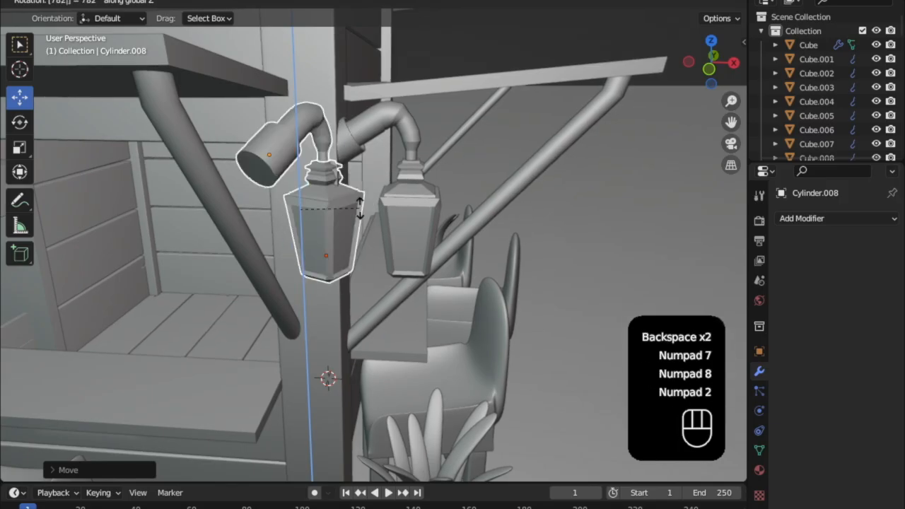
key("KP_0")
left_click(359, 209)
- Undo the lamp copy's rotation and both of its moves
middle_click_drag(356, 208, 364, 274)
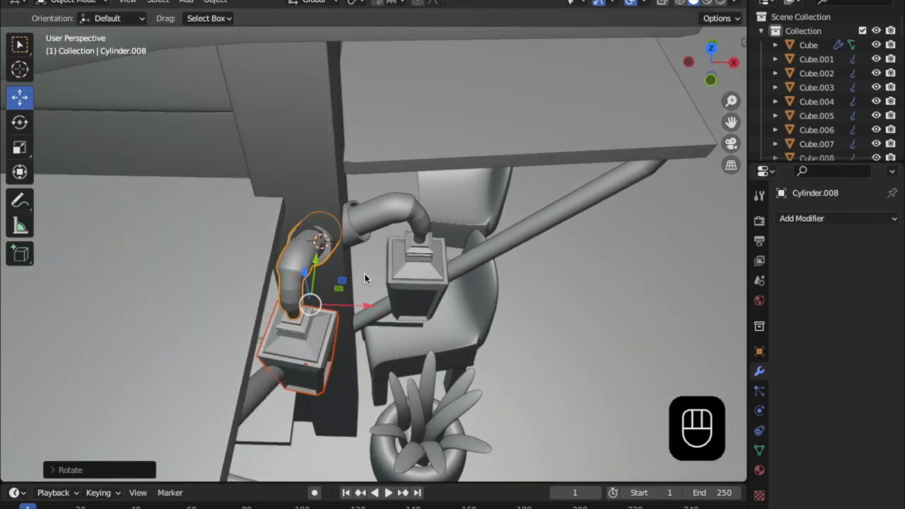
key("super+z")
key("super+z")
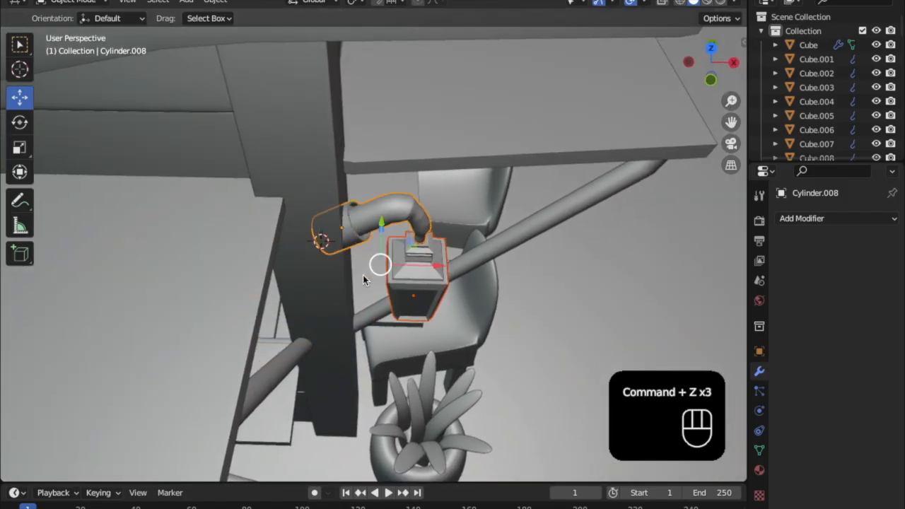
- Redo the lamp copy's two moves and rotate it 270° about the Z axis
key("shift+super+z")
key("shift+super+z")
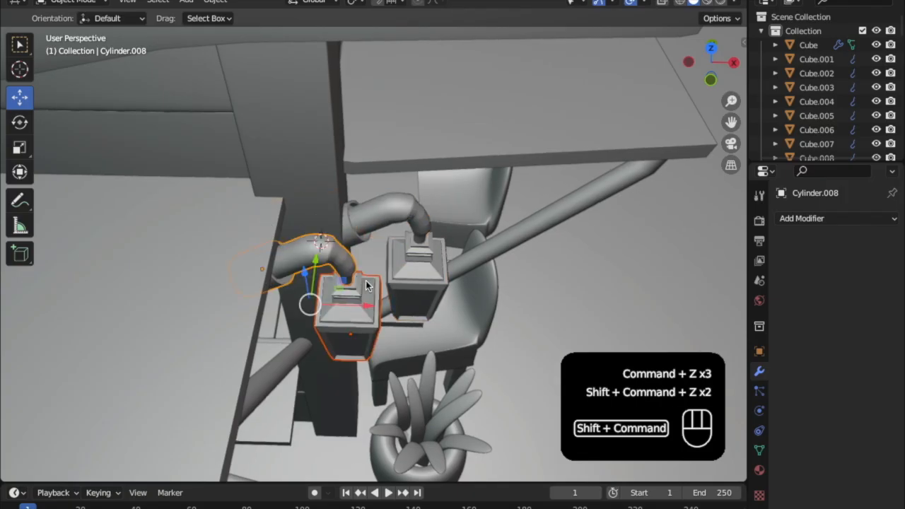
key("r")
key("z")
key("KP_2")
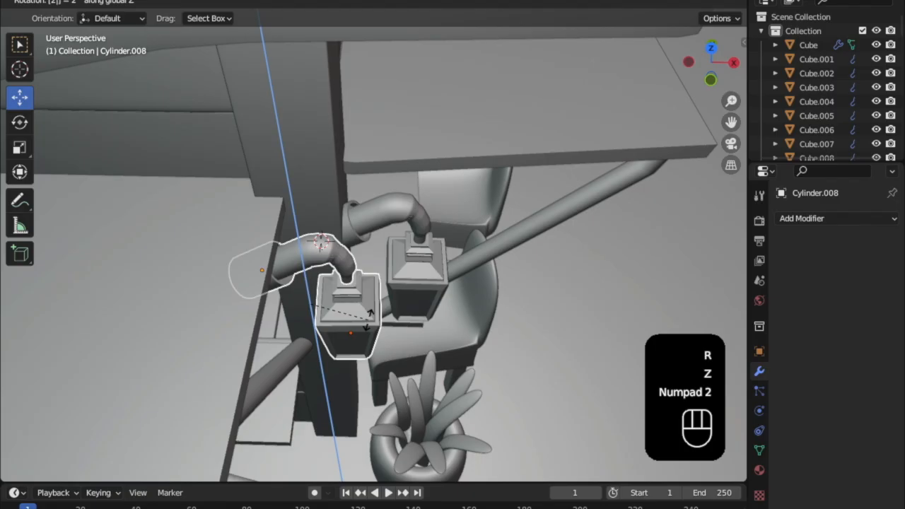
key("KP_7")
key("KP_0")
key("Return")
- Fine-tune the rotated lamp copy's position so its pipe meets the post's adjacent face
middle_click_drag(367, 320, 196, 187)
key("g")
key("z")
right_click(262, 204)
middle_click_drag(282, 201, 330, 239)
left_click_drag(336, 235, 338, 240)
middle_click_drag(338, 241, 308, 226)
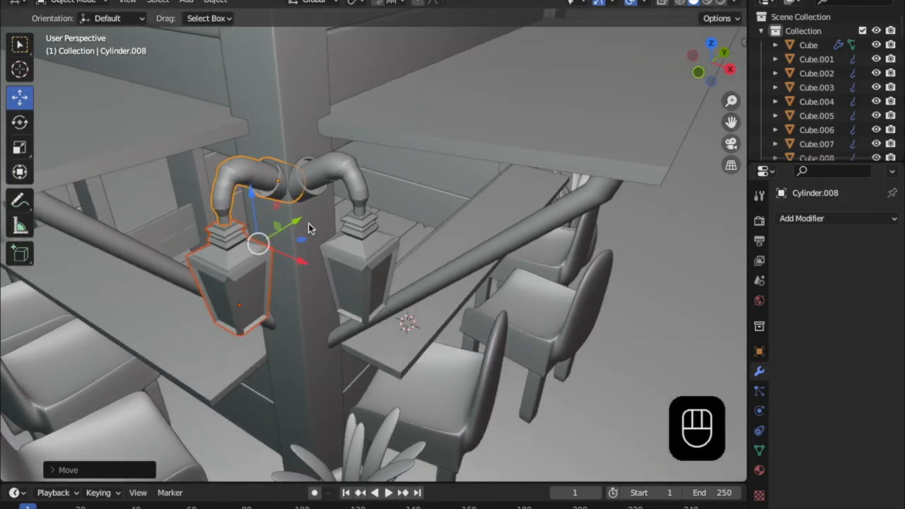
- Select both lamps on the corner post, duplicate them, and place the copies near the opposite front post
left_click(369, 262, "shift")
scroll(370, 262, "down", 2)
middle_click_drag(368, 261, 347, 237)
middle_click_drag(417, 241, 366, 241)
middle_click_drag(578, 242, 404, 271, "shift")
key("shift+d")
right_click(404, 271)
scroll(294, 239, "down", 3)
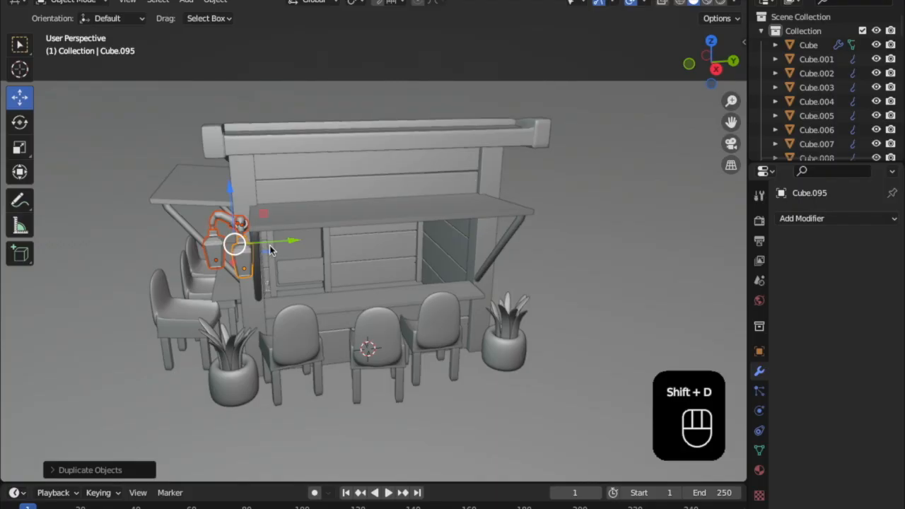
key("shift+d")
left_click(511, 266)
- Move the copied lamp pair along the Y axis onto the opposite front post's corner
middle_click_drag(510, 266, 180, 217)
scroll(306, 238, "up", 4)
middle_click_drag(289, 201, 319, 254, "shift")
left_click_drag(302, 233, 358, 260)
middle_click_drag(358, 260, 363, 298)
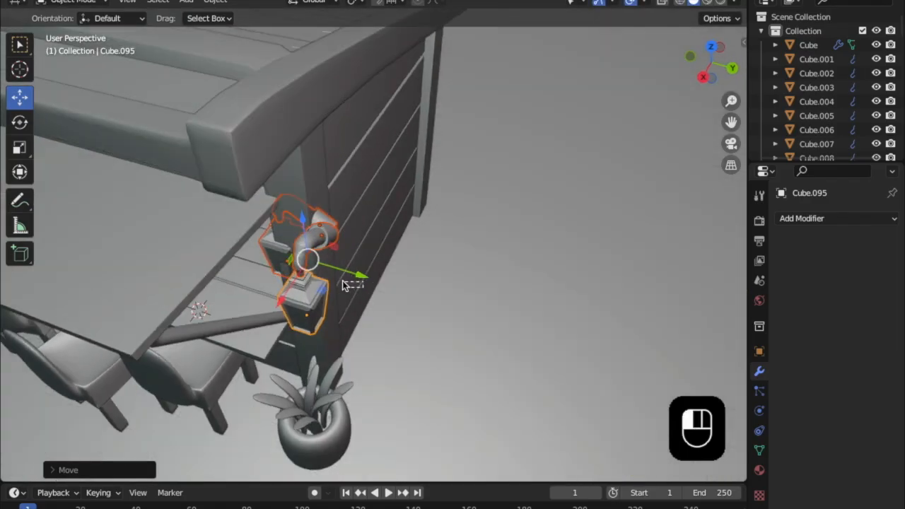
mouse_move(356, 277)
left_mouse_down()
mouse_move(344, 269)
mouse_move(342, 281)
left_mouse_up()
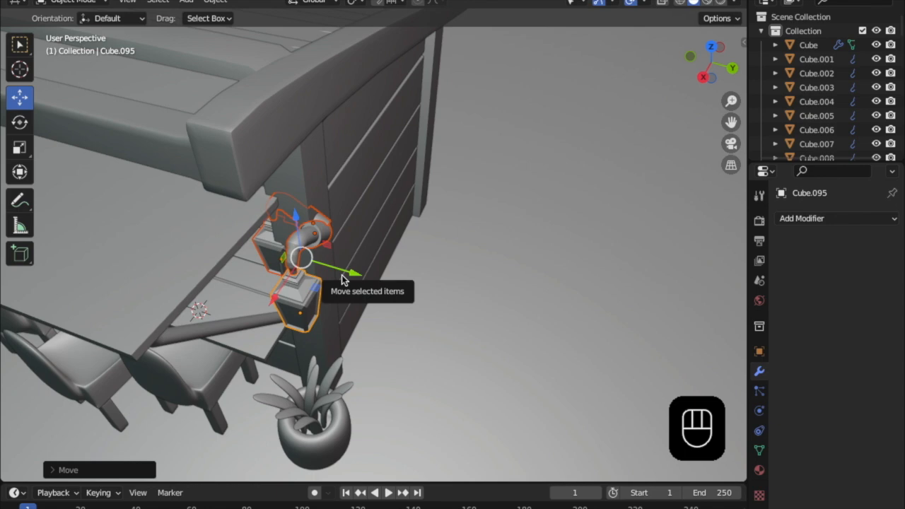
- Rotate the copied lamp pair 90° about the Z axis
key("r")
key("KP_9")
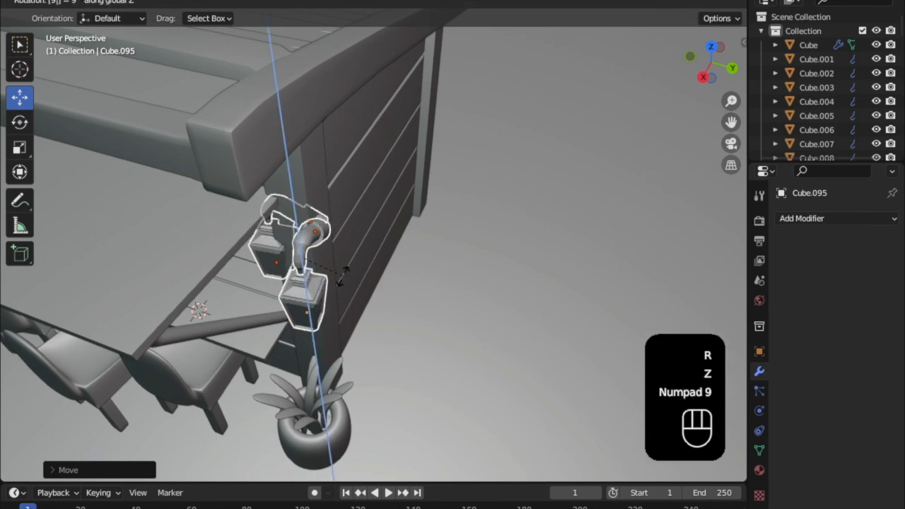
key("KP_0")
left_click(342, 278)
- Reposition the rotated lamp pair so its two pipes line up with the post's outer faces
middle_click_drag(342, 277, 354, 320)
left_click_drag(334, 318, 352, 322)
middle_click_drag(352, 322, 333, 308)
scroll(340, 303, "up", 2)
scroll(324, 315, "up", 2)
mouse_move(313, 334)
left_mouse_down()
mouse_move(298, 327)
mouse_move(305, 337)
left_mouse_up()
middle_click_drag(284, 245, 282, 233)
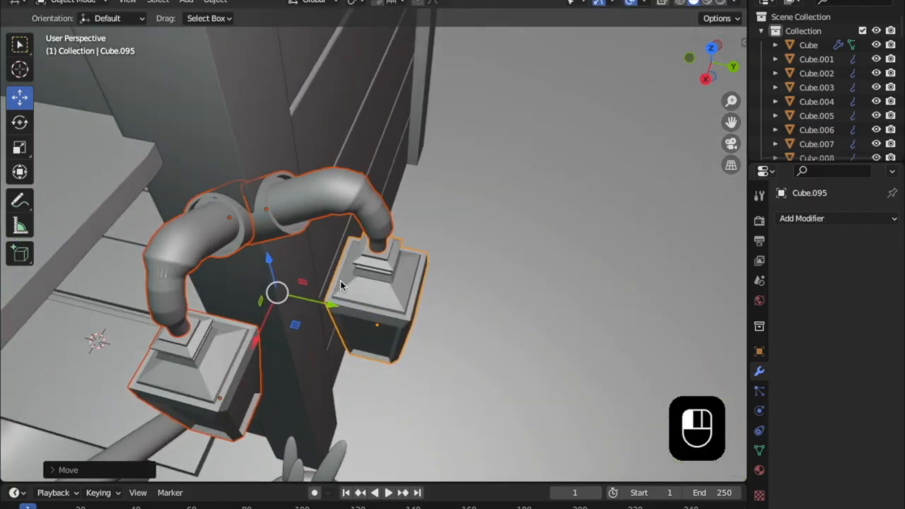
- Select each lamp of the pair with its pipe separately and shift it to seat the pipe on its post face
left_click(340, 198)
left_click_drag(311, 319, 217, 261)
left_click(219, 248)
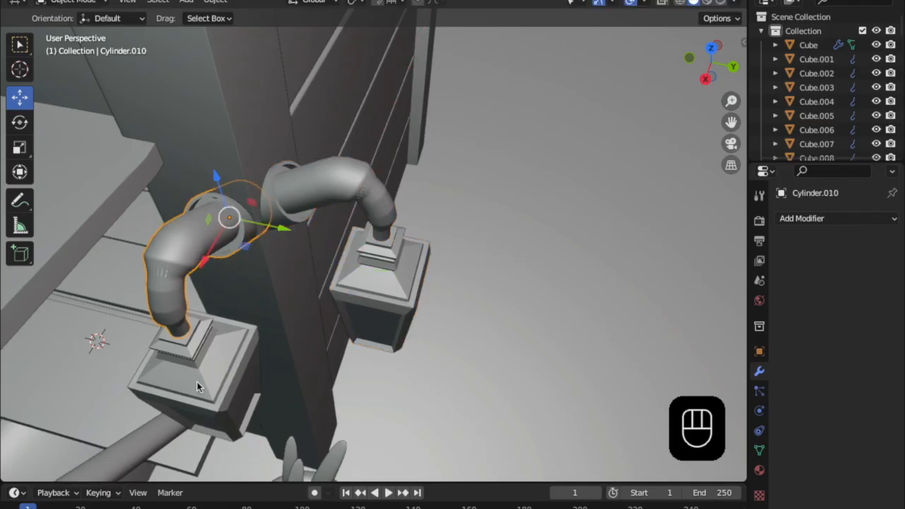
left_click(197, 380, "shift")
mouse_move(283, 332)
left_mouse_down()
mouse_move(273, 328)
mouse_move(277, 335)
left_mouse_up()
middle_click_drag(277, 336, 255, 292)
middle_click_drag(287, 340, 266, 305)
- Duplicate the lantern and pipe facing the counter side and move the copy along the X axis to the far post
left_click(485, 157)
middle_click_drag(307, 346, 545, 217)
scroll(405, 289, "up", 4)
left_click(560, 142, "shift")
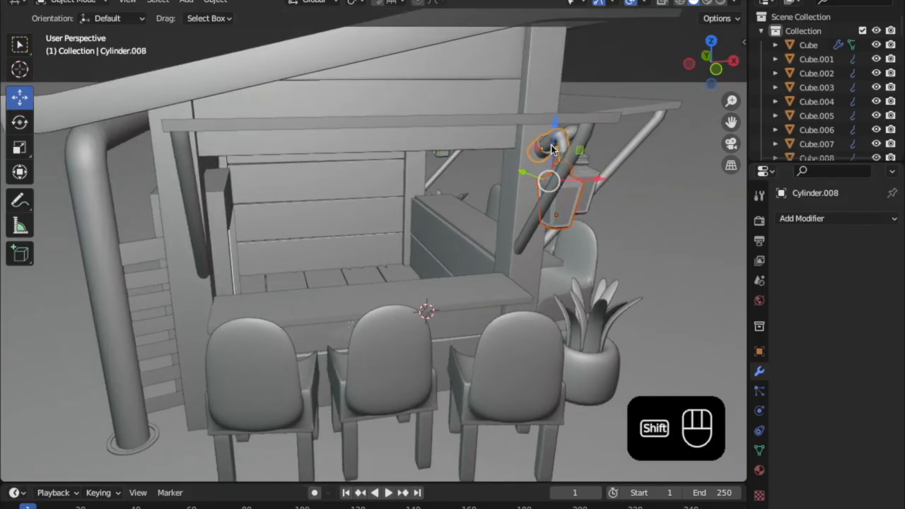
key("shift+d")
middle_click_drag(438, 267, 622, 270)
key("x")
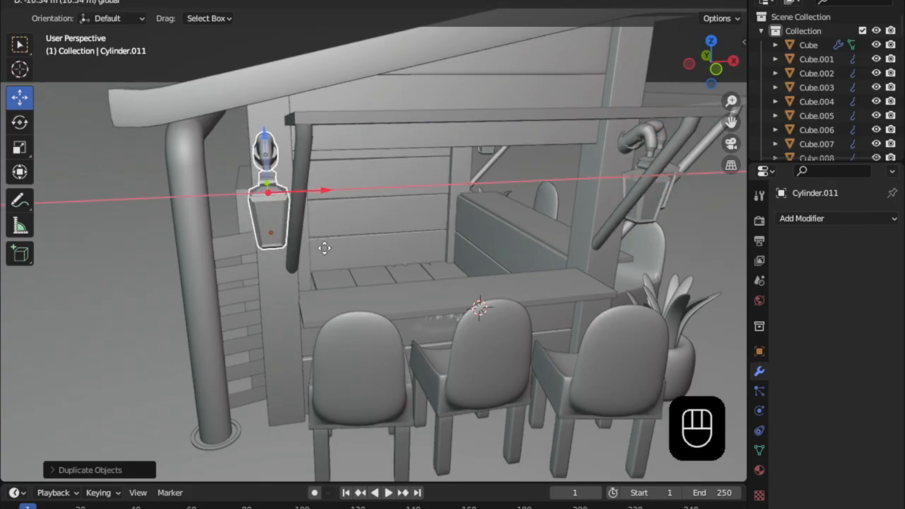
middle_click_drag(317, 251, 410, 249)
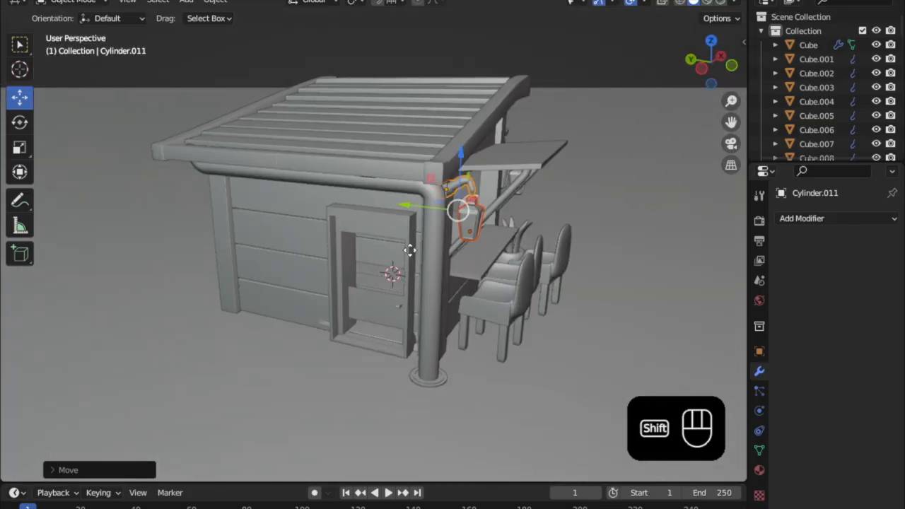
- Duplicate the far post's lamp along the Y axis and place the copy beside the door frame
key("shift+d")
key("y")
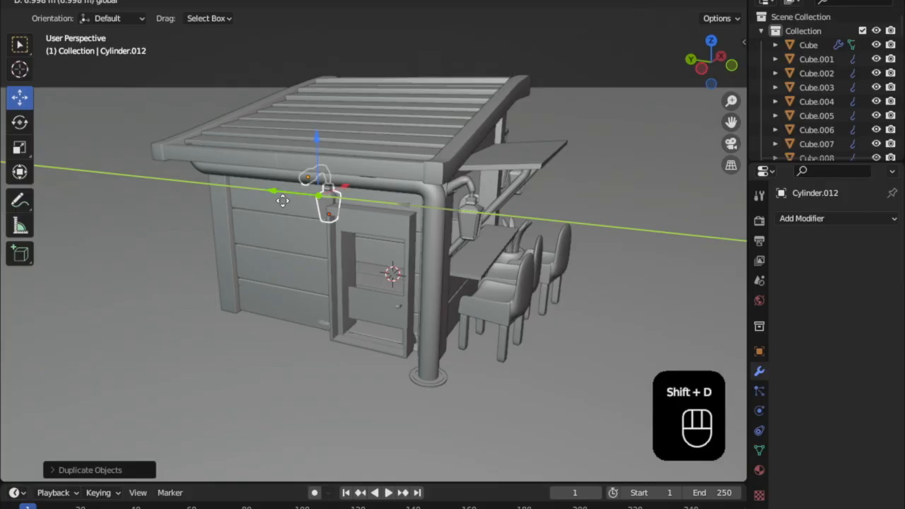
left_click_drag(283, 201, 282, 200)
middle_click_drag(329, 164, 336, 198)
left_click_drag(338, 198, 310, 232)
scroll(314, 251, "up", 4)
middle_click_drag(313, 251, 462, 275, "shift")
mouse_move(382, 275)
middle_mouse_down()
mouse_move(438, 284)
mouse_move(389, 287)
middle_mouse_up()
scroll(433, 286, "up", 4)
mouse_move(423, 286)
middle_mouse_down()
mouse_move(412, 257)
mouse_move(505, 283)
mouse_move(384, 262)
mouse_move(423, 190)
mouse_move(434, 272)
middle_mouse_up()
scroll(417, 257, "down", 3)
- Rotate the lamp copy beside the door 270° about the Z axis
key("r")
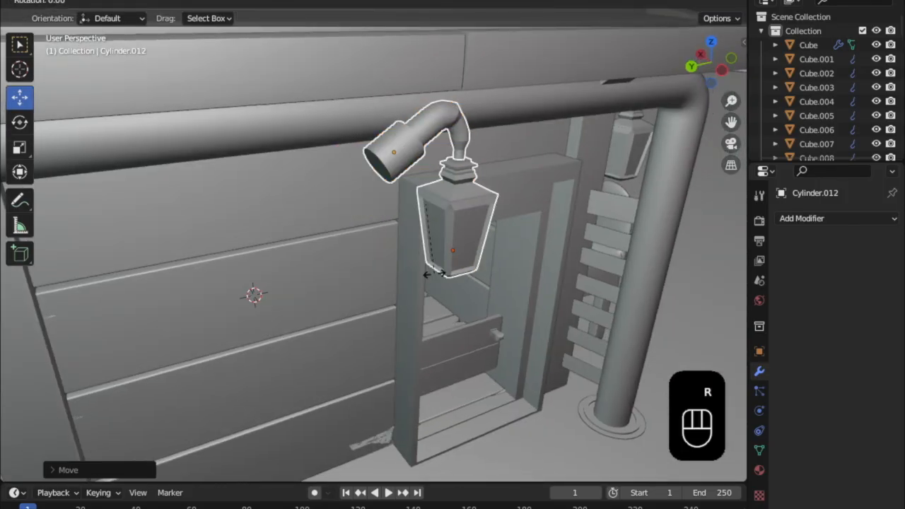
key("KP_9")
key("KP_0")
key("BackSpace")
key("BackSpace")
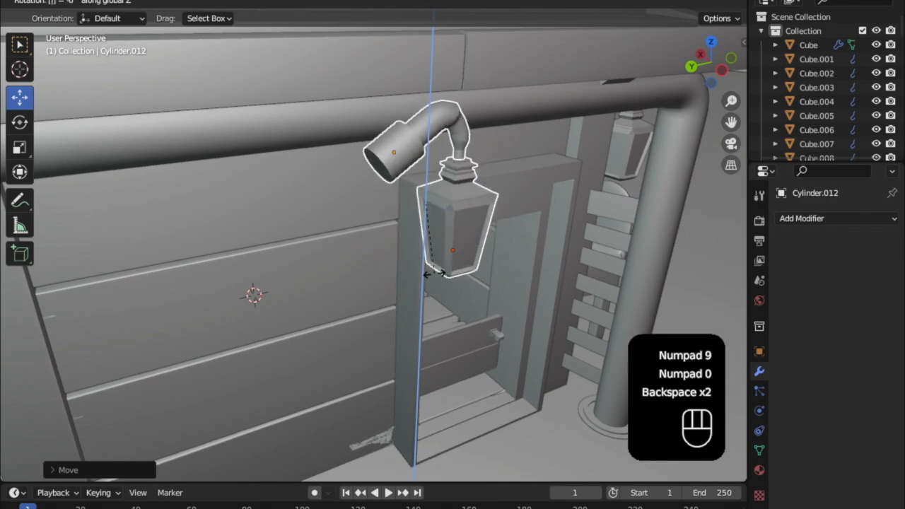
key("KP_7")
key("KP_2")
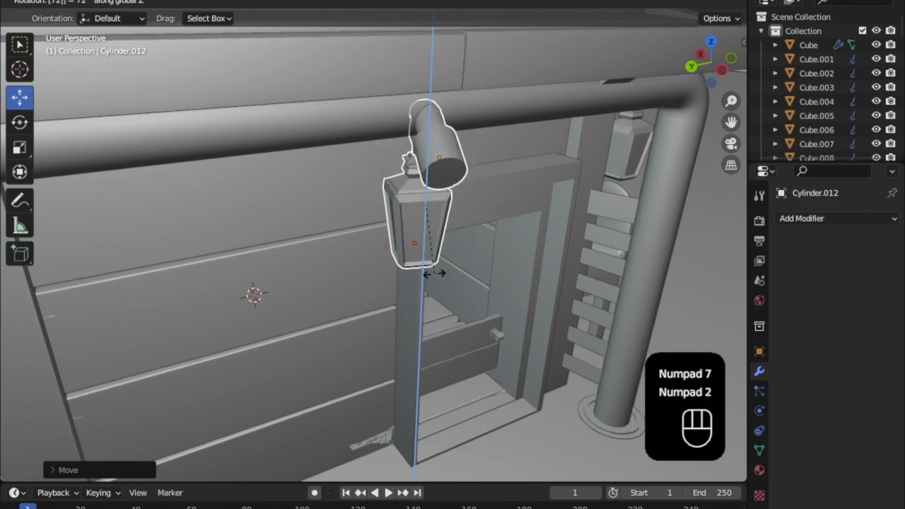
key("KP_0")
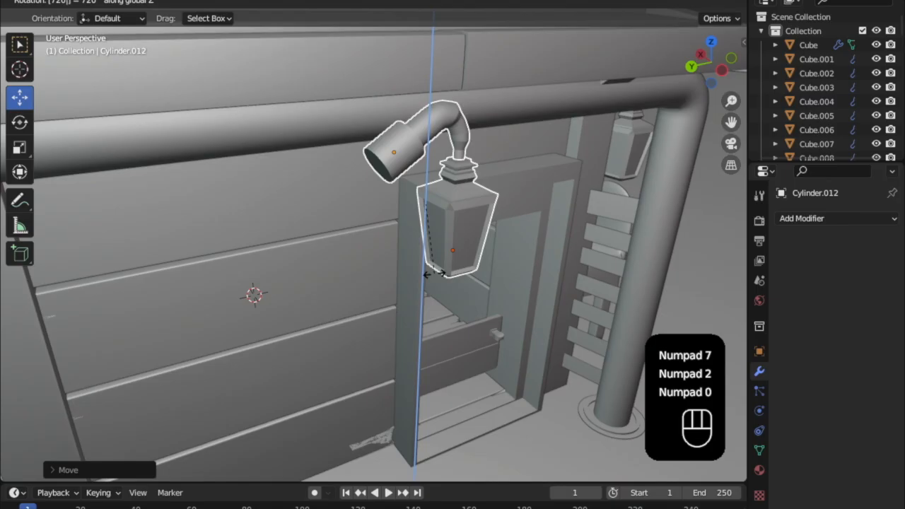
key("BackSpace")
key("BackSpace")
key("BackSpace")
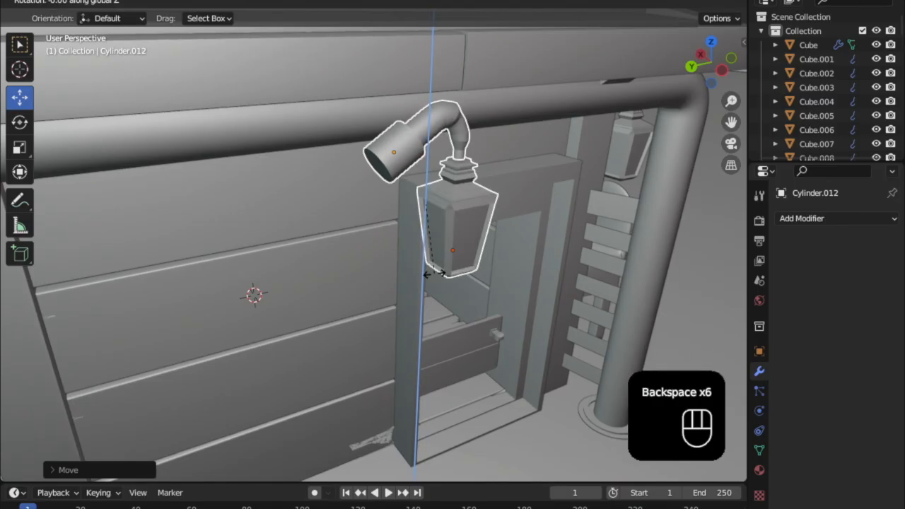
key("KP_2")
type("70")
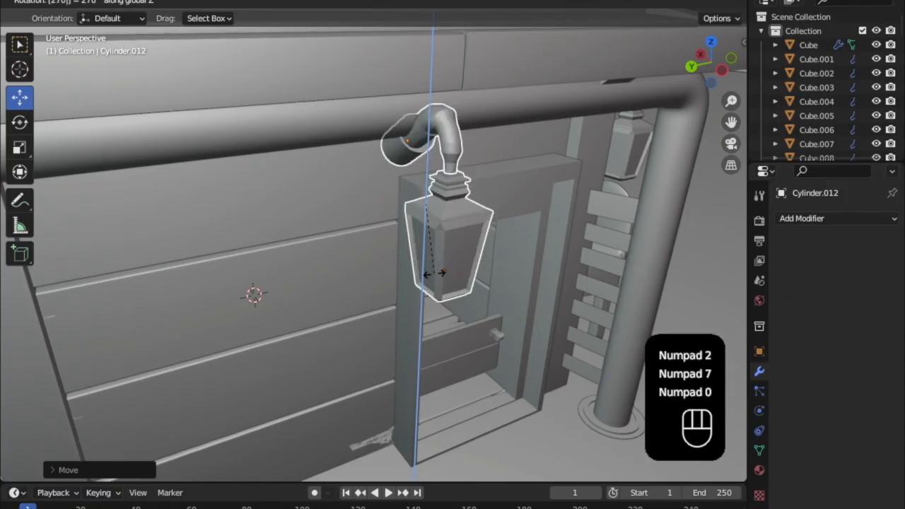
key("Return")
- Move the rotated lamp against the plank wall beside the door
middle_click_drag(435, 274, 484, 206)
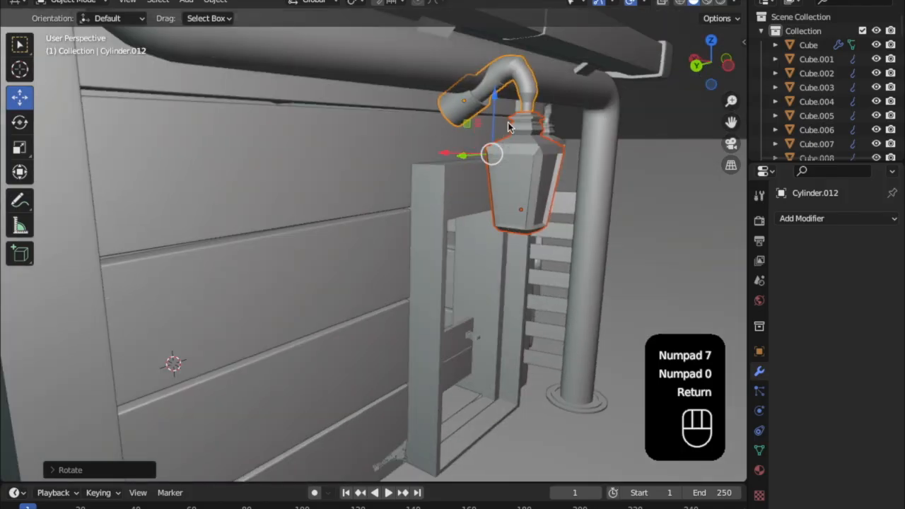
left_click_drag(477, 165, 358, 254)
middle_click_drag(358, 254, 594, 292)
- Rotate the door lamp pipe's end face inside the wall about the Y axis in Edit Mode
scroll(594, 293, "up", 5)
middle_click_drag(584, 203, 406, 323, "shift")
key("Tab")
scroll(360, 168, "up", 2)
middle_click_drag(355, 158, 352, 194, "shift")
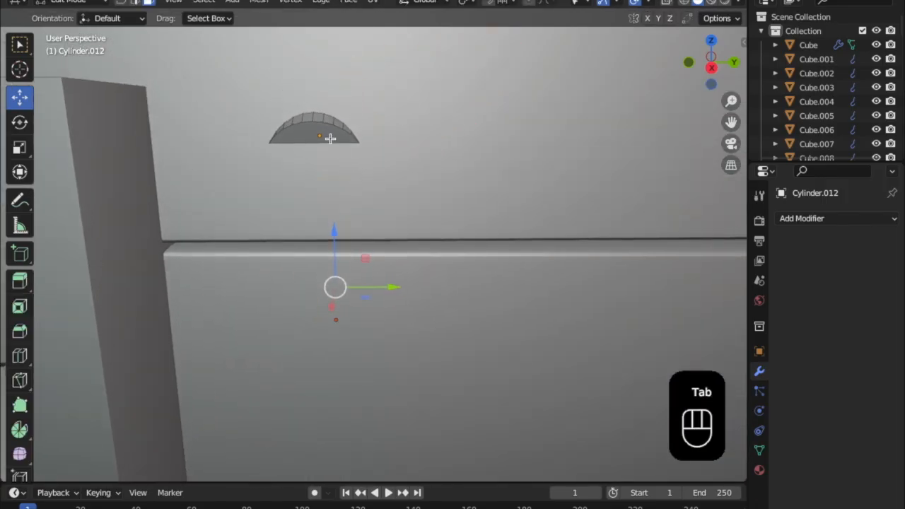
middle_click_drag(329, 150, 337, 168)
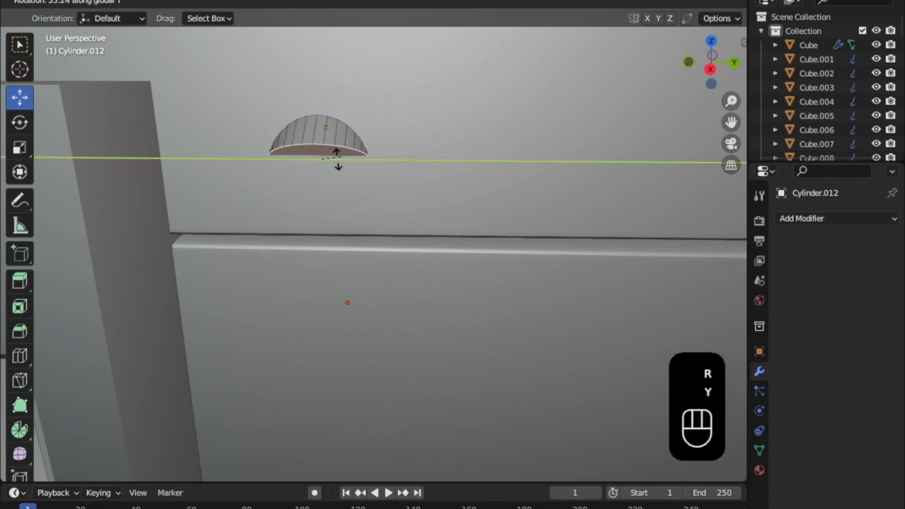
left_click(329, 174)
middle_click_drag(319, 177, 319, 216)
scroll(319, 215, "down", 6)
middle_click_drag(420, 267, 319, 208)
middle_click_drag(382, 264, 285, 246)
key("Tab")
- Select both lamps on the front corner post and duplicate them along the X axis to the rear corner post
scroll(407, 237, "down", 6)
left_click(297, 256)
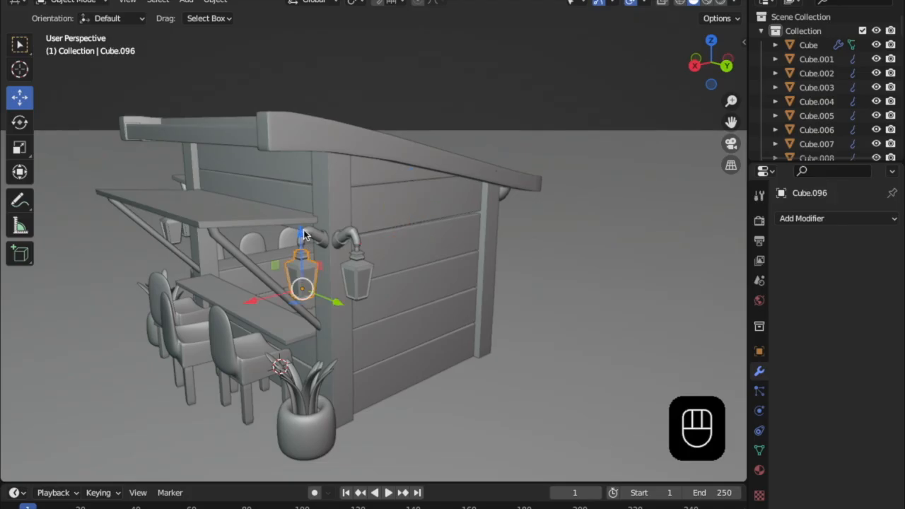
left_click(334, 241, "shift")
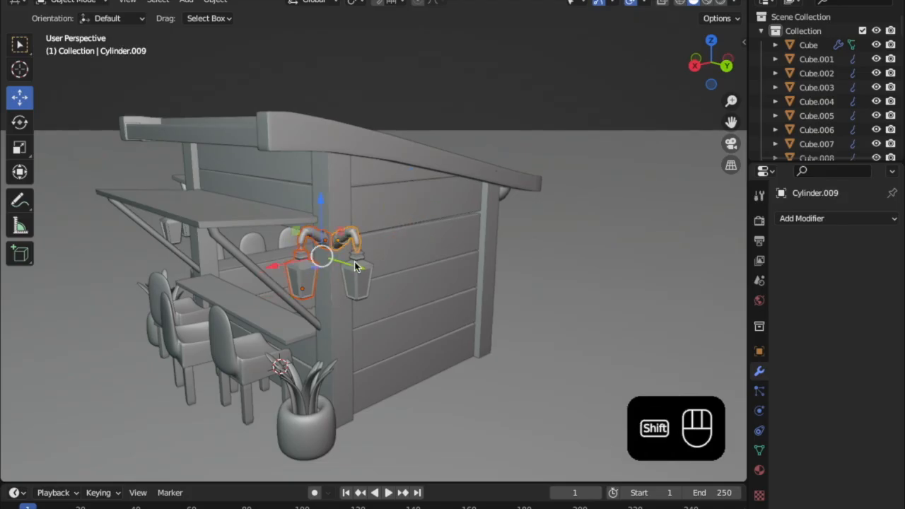
left_click(354, 262, "shift")
middle_click_drag(397, 280, 216, 312)
key("shift+d")
right_click(394, 283)
scroll(383, 286, "up", 2)
key("shift+d")
key("x")
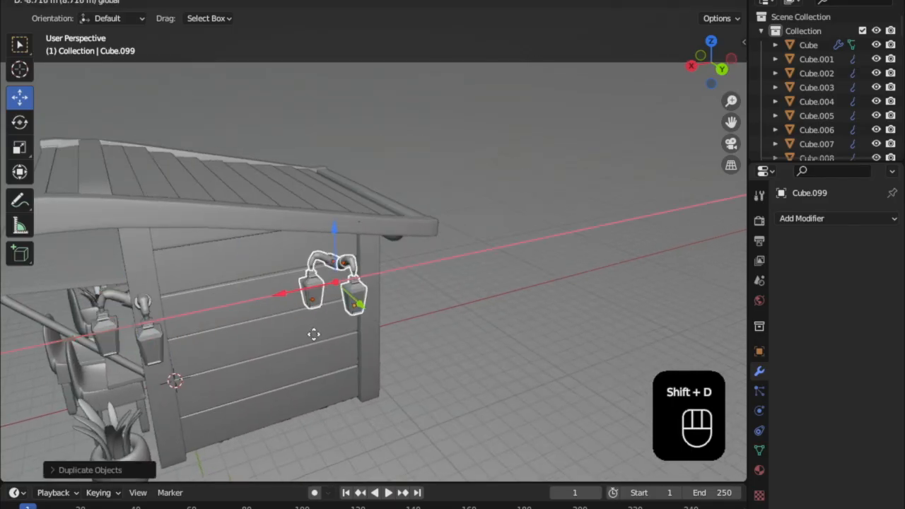
left_click(344, 335)
- Rotate the duplicated lamp pair 90° about the Z axis and shift it toward the rear corner post
scroll(352, 335, "up", 5)
middle_click_drag(384, 327, 409, 341)
middle_click_drag(409, 341, 286, 307, "shift")
middle_click_drag(386, 323, 304, 311)
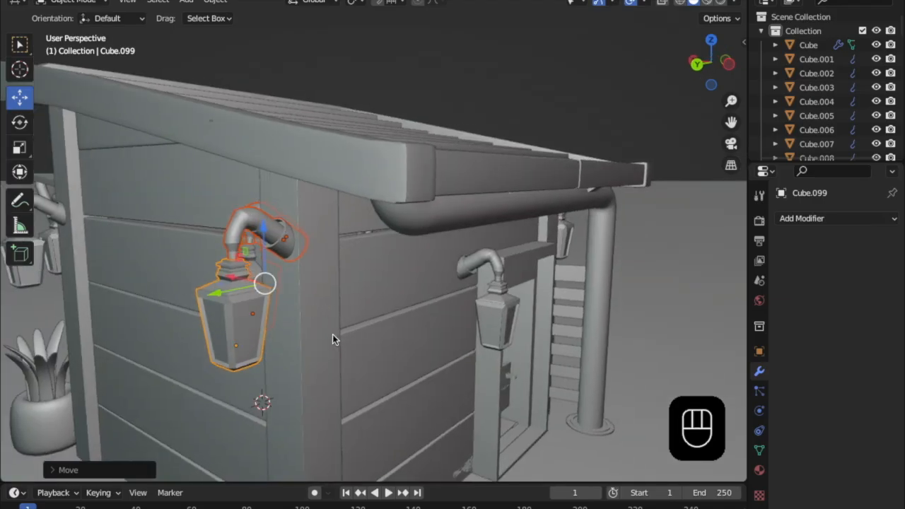
key("r")
key("z")
key("KP_9")
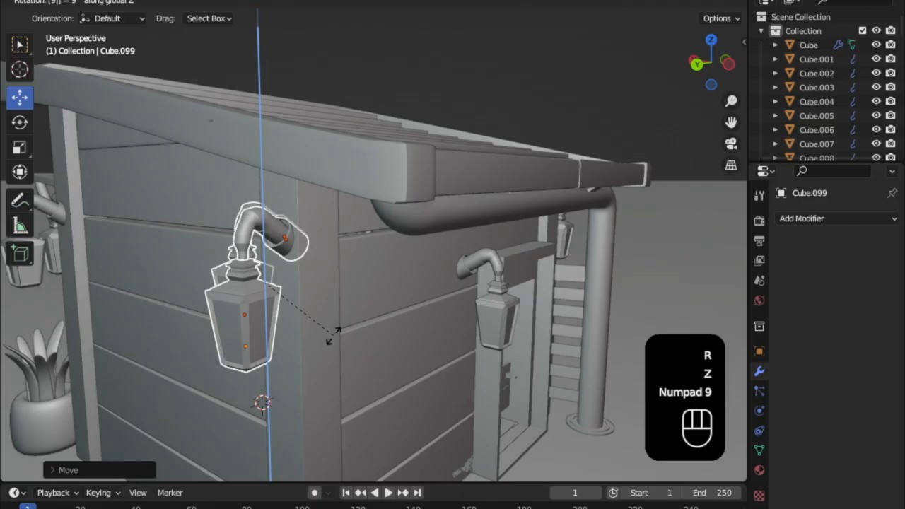
key("KP_0")
left_click(332, 338)
middle_click_drag(333, 338, 208, 273)
left_click_drag(207, 273, 240, 274)
middle_click_drag(241, 275, 170, 290)
- Select the side-wall lamp with its pipe and move it along the Y axis to meet the rear post
left_click(165, 286)
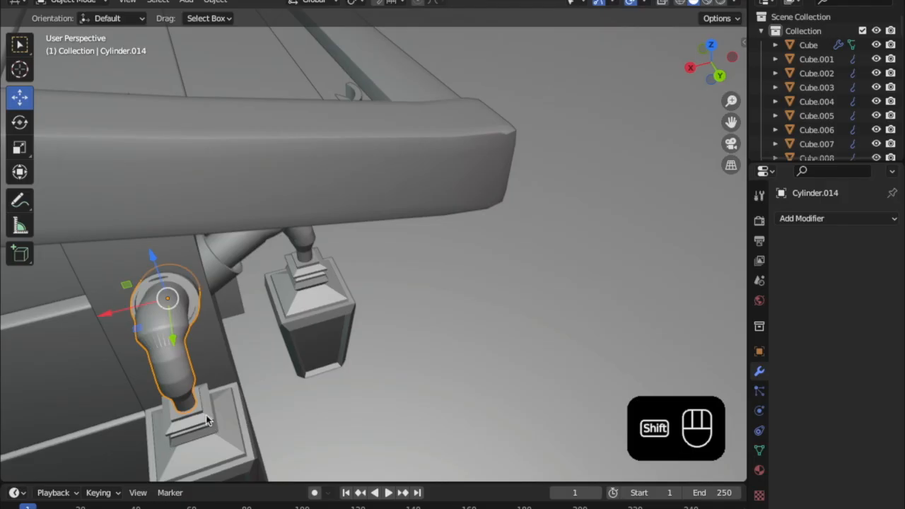
left_click(208, 423, "shift")
left_click(171, 327, "shift")
key("g")
key("y")
left_click(109, 404)
middle_click_drag(110, 405, 284, 263)
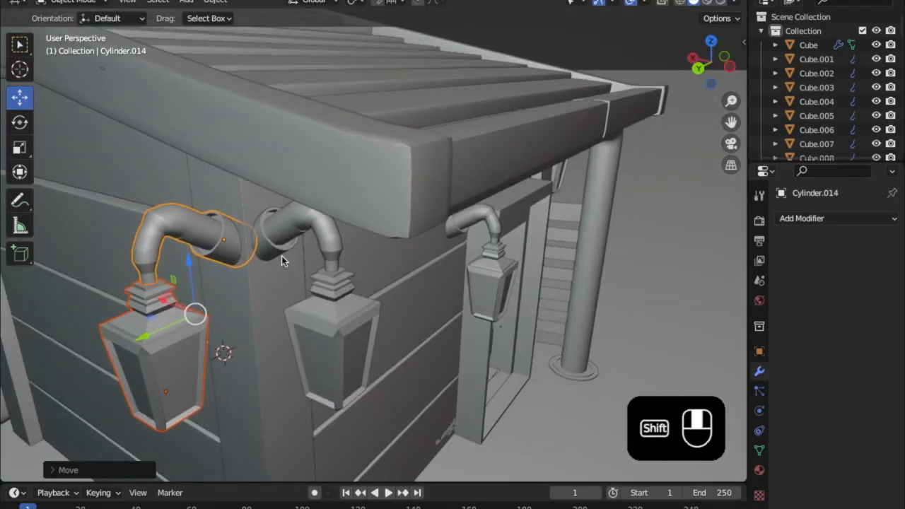
- Select the rear post's other lamp with its pipe and move it along the Y axis onto the post's back face
left_click(292, 240)
left_click(326, 315, "shift")
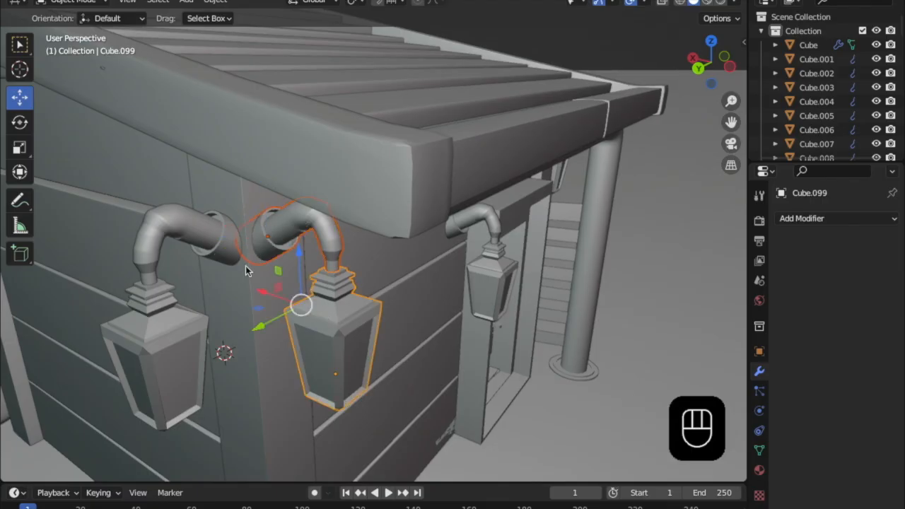
key("g")
key("y")
left_click(271, 335)
middle_click_drag(270, 335, 325, 323)
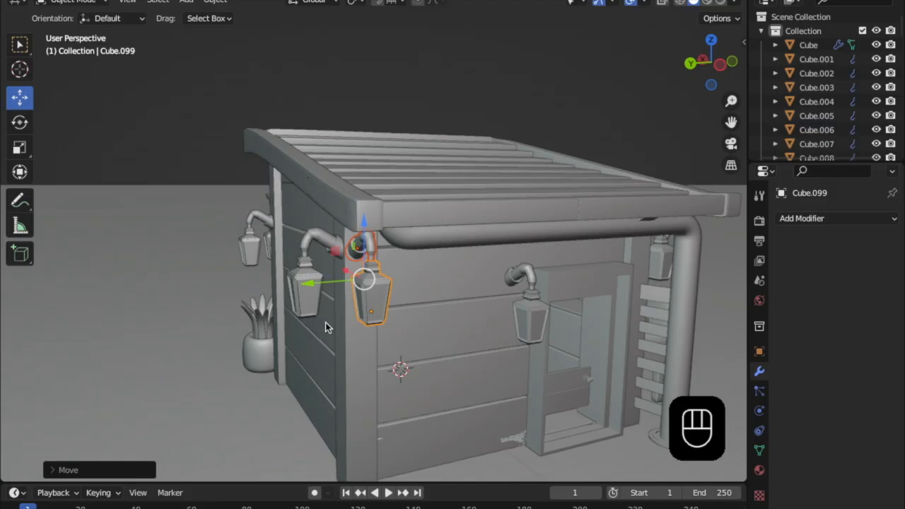
- Select both lamps on the rear corner post and lower them slightly along the Z axis
left_click_drag(358, 251, 360, 283)
right_click(361, 286)
left_click(329, 247, "shift")
left_click(297, 274, "shift")
left_click_drag(352, 233, 343, 272, "shift")
right_click(343, 236)
middle_click_drag(343, 272, 534, 305)
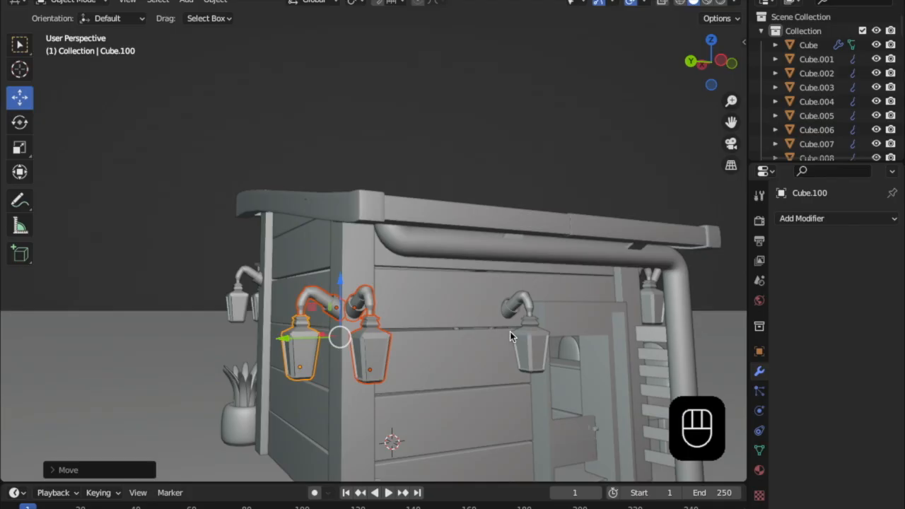
left_click_drag(342, 275, 341, 288)
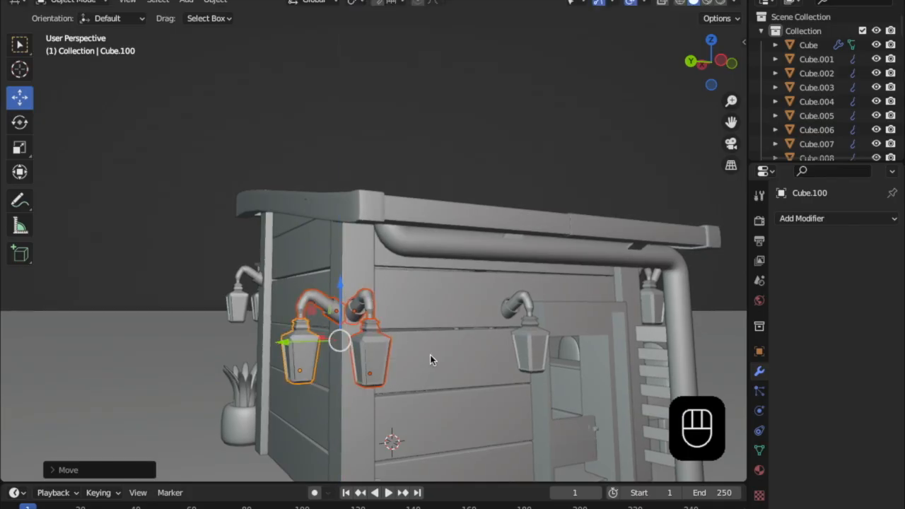
- Undo the last height adjustments of the rear corner lamp pair
scroll(426, 351, "down", 3)
middle_click_drag(427, 357, 311, 273)
scroll(311, 272, "up", 2)
key("super+z")
key("super+z")
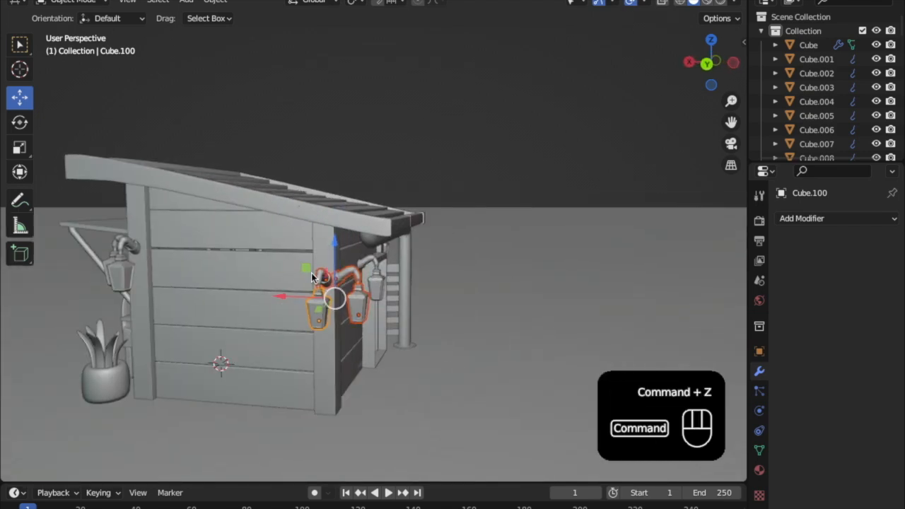
- Select the lantern and pipe beside the door and raise them slightly along the Z axis
scroll(326, 282, "up", 2)
middle_click_drag(327, 282, 339, 321)
scroll(338, 321, "up", 1)
left_click(384, 326)
left_click(381, 291, "shift")
left_click_drag(380, 274, 383, 263)
middle_click_drag(409, 283, 521, 297)
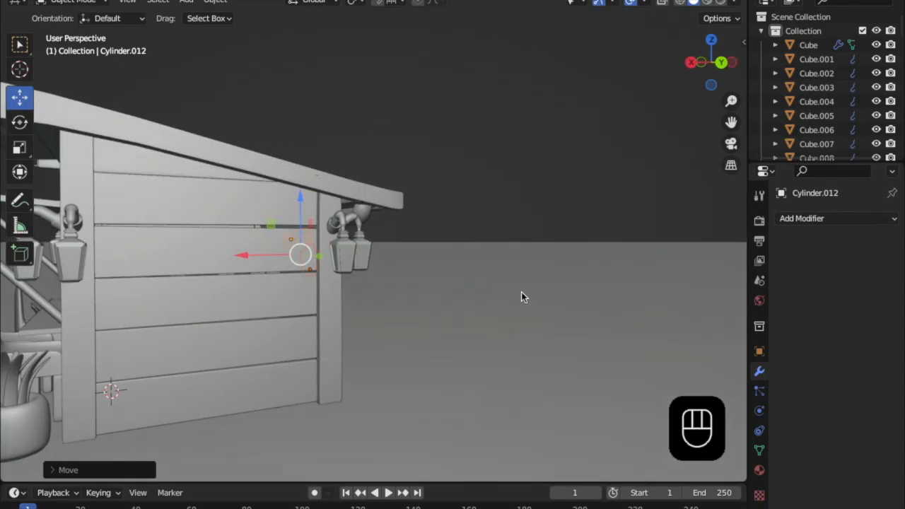
left_click(384, 65)
middle_click_drag(397, 128, 280, 265)
scroll(422, 194, "down", 4)
scroll(276, 264, "up", 3)
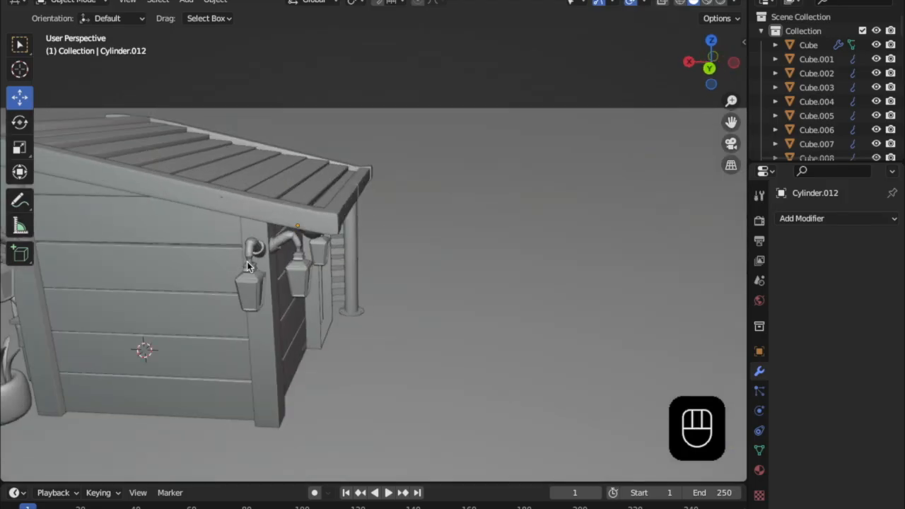
left_click(247, 264)
left_click(292, 259, "shift")
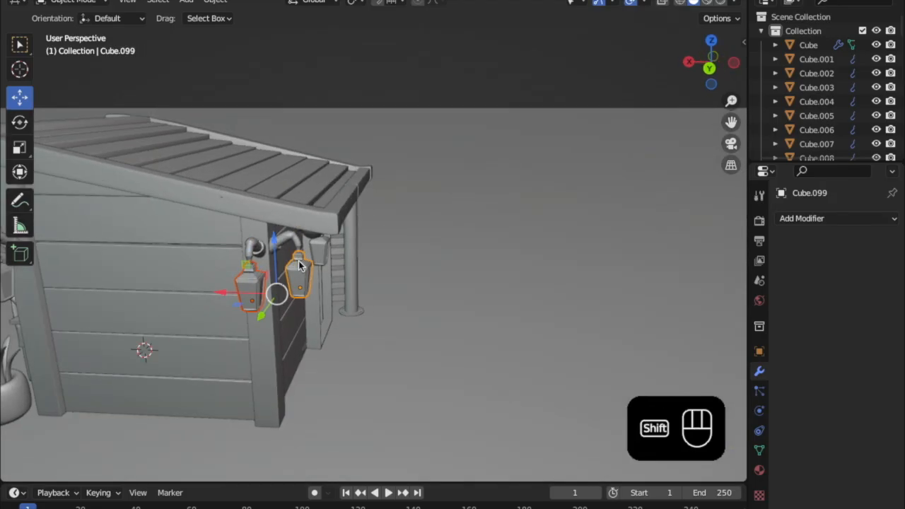
left_click(265, 249, "shift")
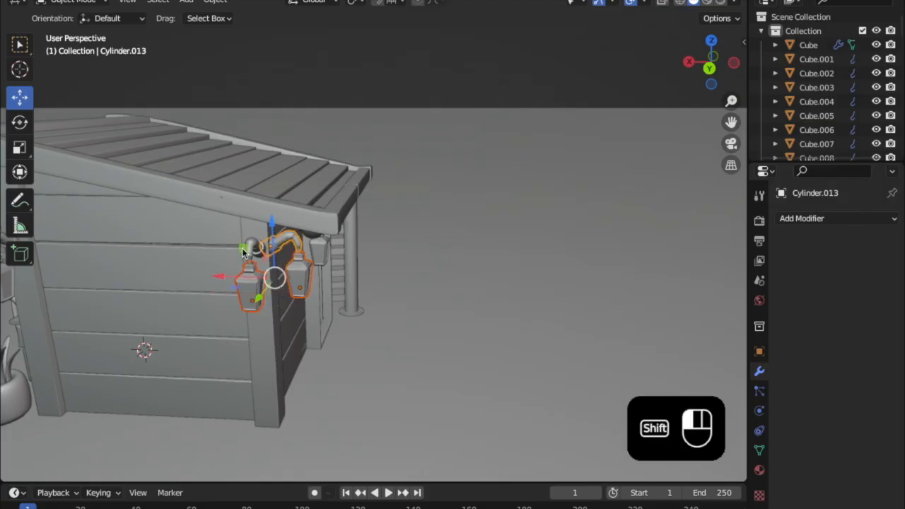
left_click(247, 253, "shift")
left_click(248, 232, "shift")
left_click(248, 231, "shift")
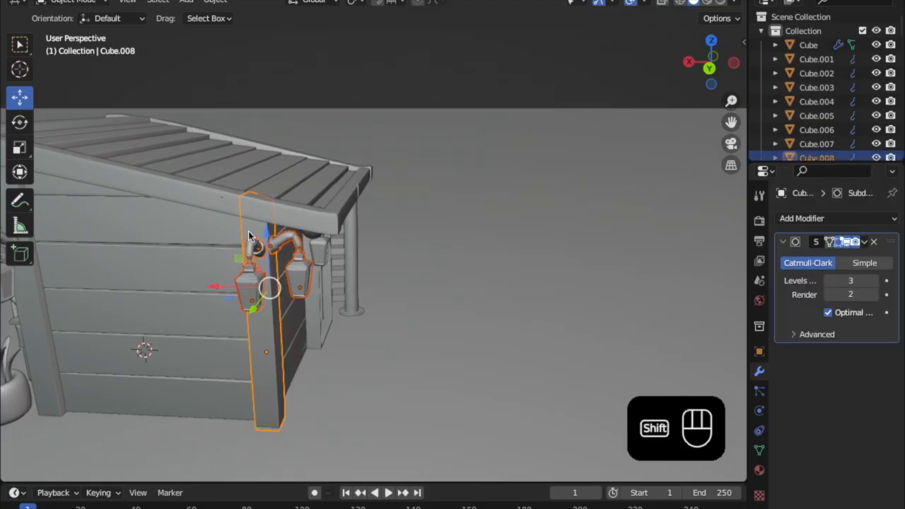
left_click(249, 231, "shift")
left_click(250, 232, "shift")
left_click(249, 232, "shift")
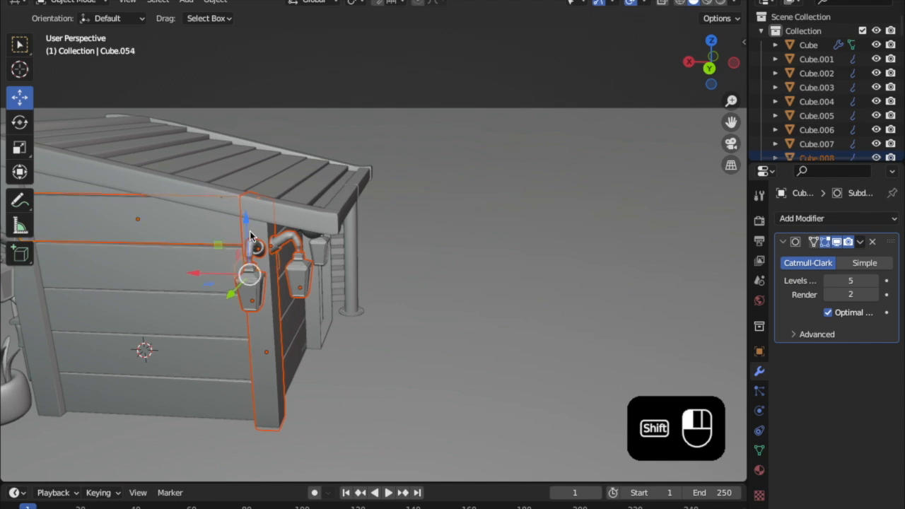
- Select both lanterns and their pipes on the rear corner post and delete them
left_click(297, 277)
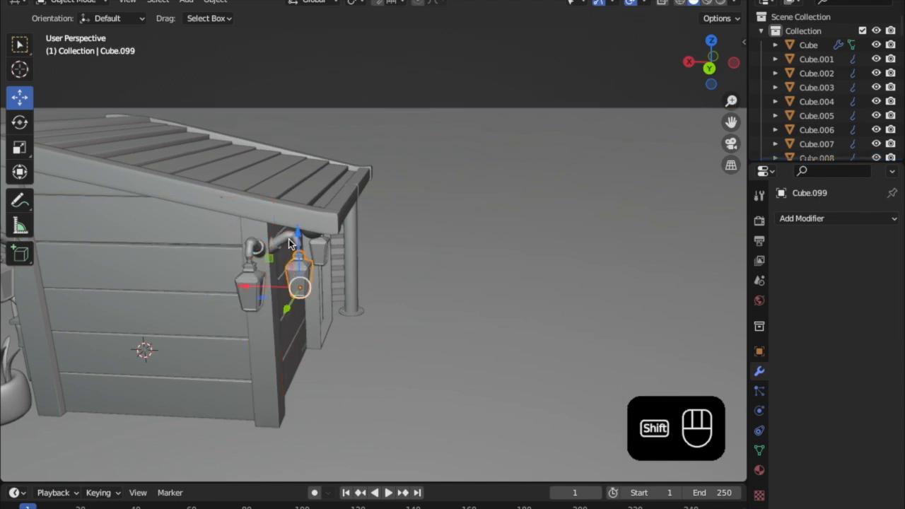
left_click(271, 256, "shift")
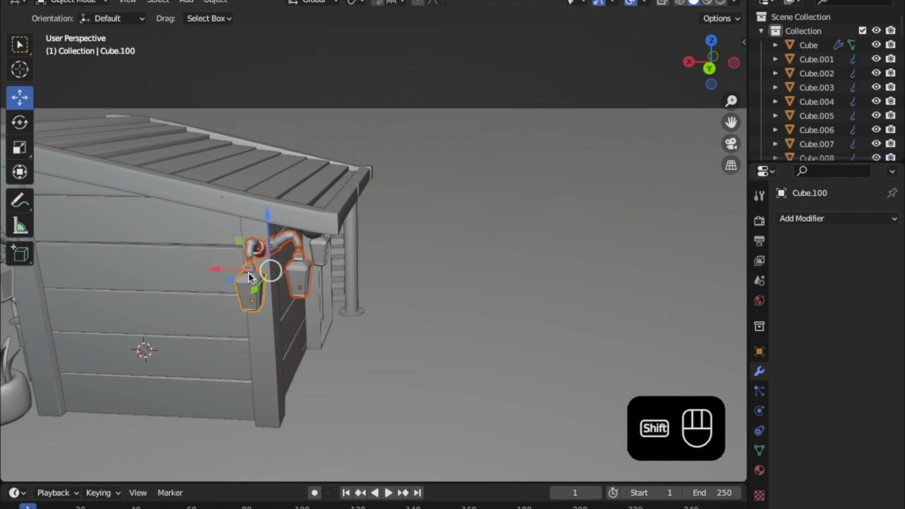
left_click(247, 273, "shift")
key("x")
left_click(288, 305)
middle_click_drag(265, 290, 212, 365)
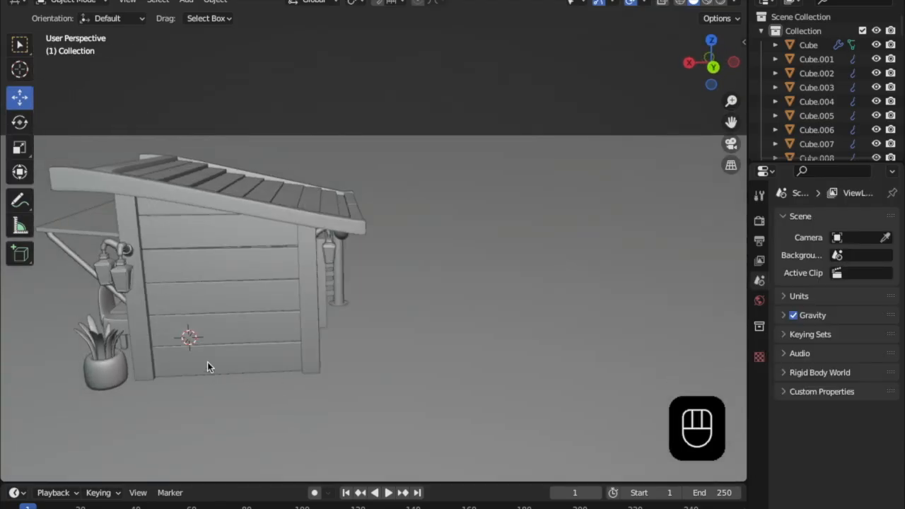
- Add a cube mesh and move it along the Y axis out of the stall, beyond the side wall
middle_click_drag(159, 313, 332, 249)
scroll(319, 234, "down", 3)
scroll(332, 248, "up", 3)
scroll(202, 111, "down", 1)
scroll(201, 117, "down", 2)
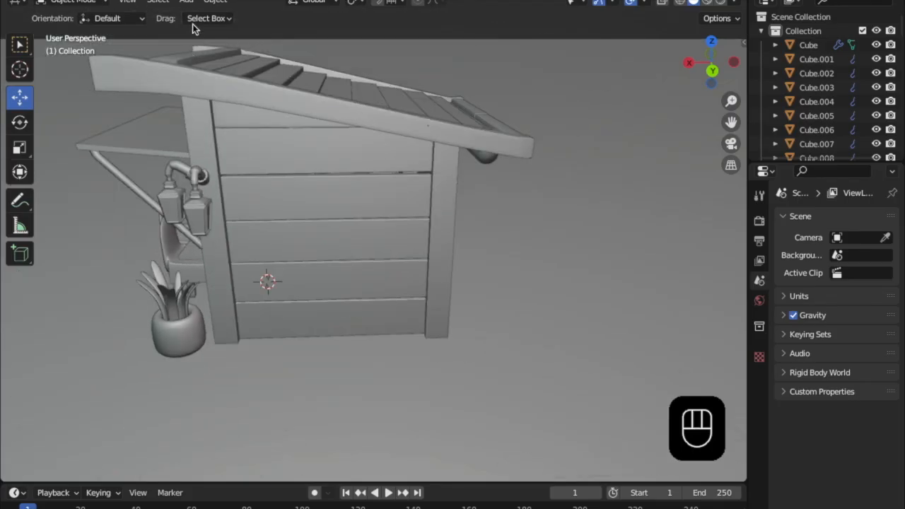
left_click(187, 5)
mouse_move(188, 12)
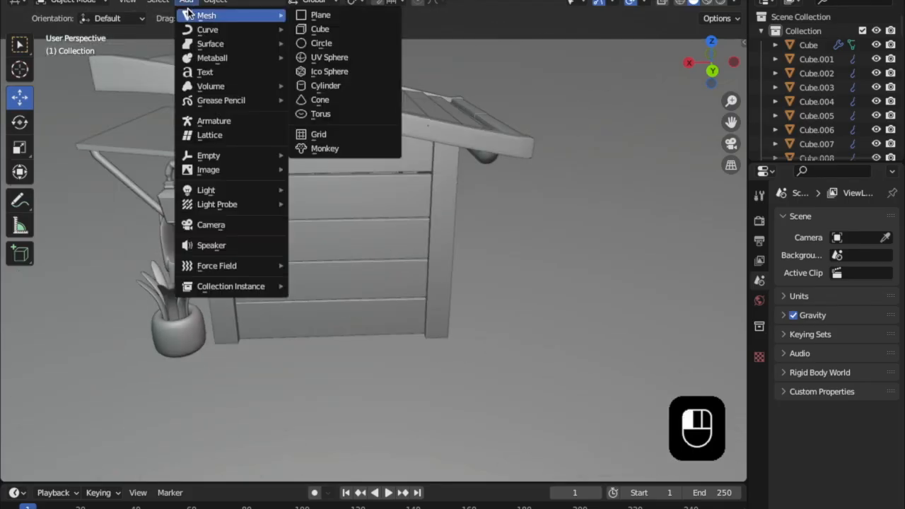
left_click(311, 33)
left_click_drag(282, 302, 282, 357)
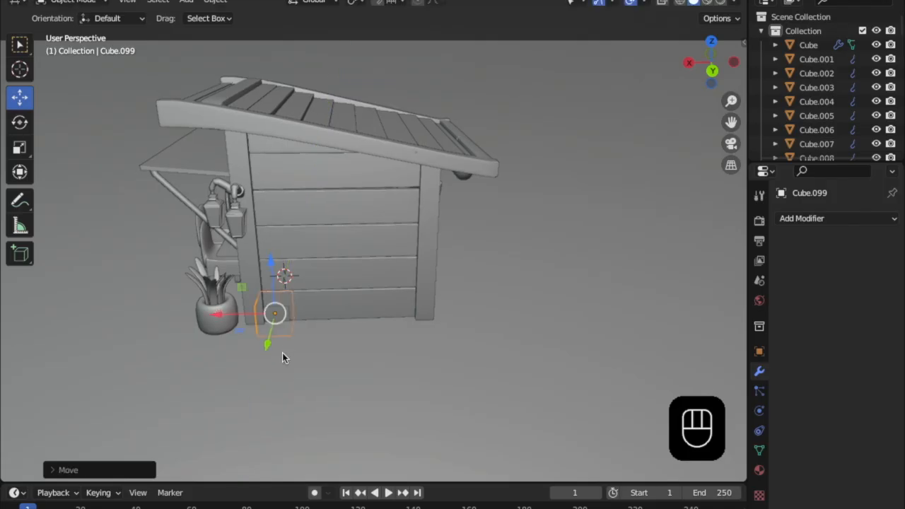
- Position the cube on the ground outside the side wall, next to the front corner post
scroll(283, 357, "up", 5)
middle_click_drag(218, 390, 313, 366, "shift")
left_click_drag(259, 368, 266, 441)
left_click_drag(293, 370, 289, 304)
middle_click_drag(290, 304, 502, 238)
mouse_move(468, 218)
left_mouse_down()
mouse_move(470, 252)
mouse_move(471, 236)
left_mouse_up()
middle_click_drag(471, 236, 452, 342)
left_click_drag(453, 342, 425, 339)
middle_click_drag(424, 338, 358, 372)
middle_click_drag(275, 373, 257, 373, "shift")
left_click_drag(190, 362, 208, 365)
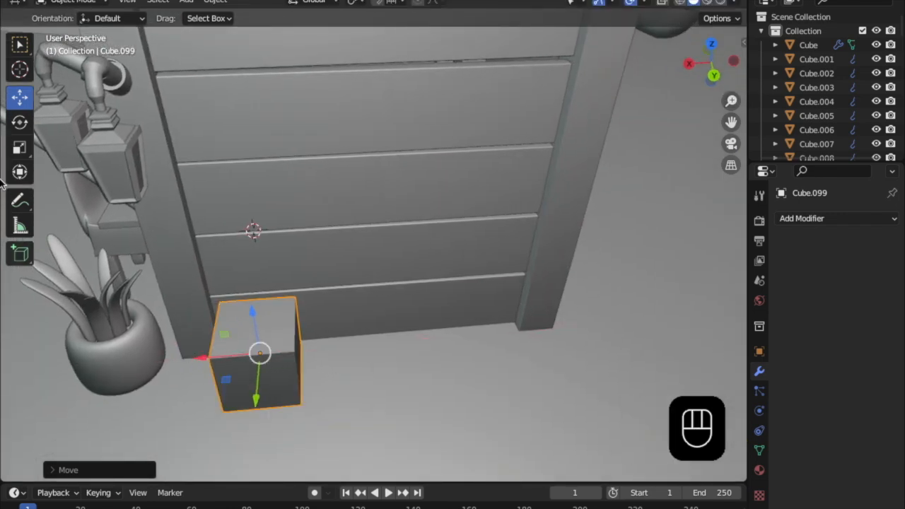
- Stretch the cube into a tall box by raising its top face, and widen it by moving its side face along the X axis
left_click(15, 149)
key("Tab")
left_click(254, 318)
left_click_drag(245, 279, 234, 191)
middle_click_drag(234, 190, 265, 172)
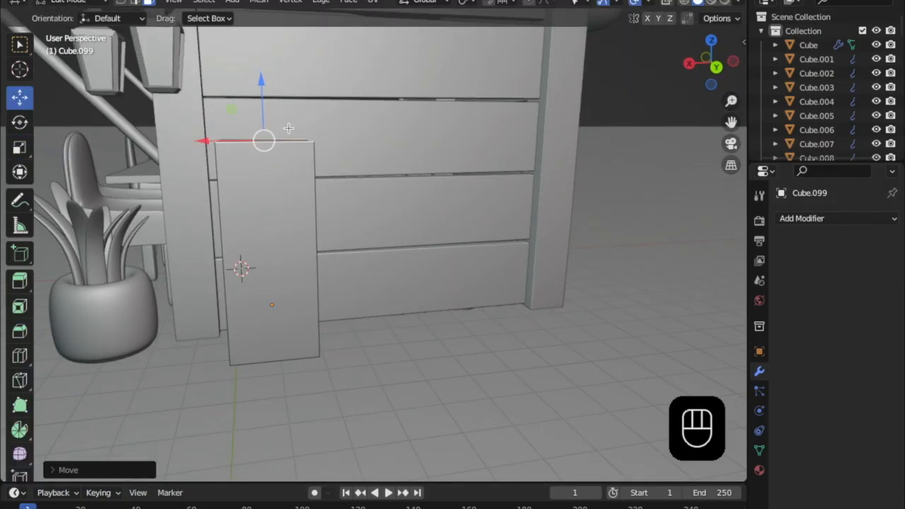
left_click_drag(261, 96, 285, 66)
middle_click_drag(257, 177, 230, 204)
left_click(228, 212)
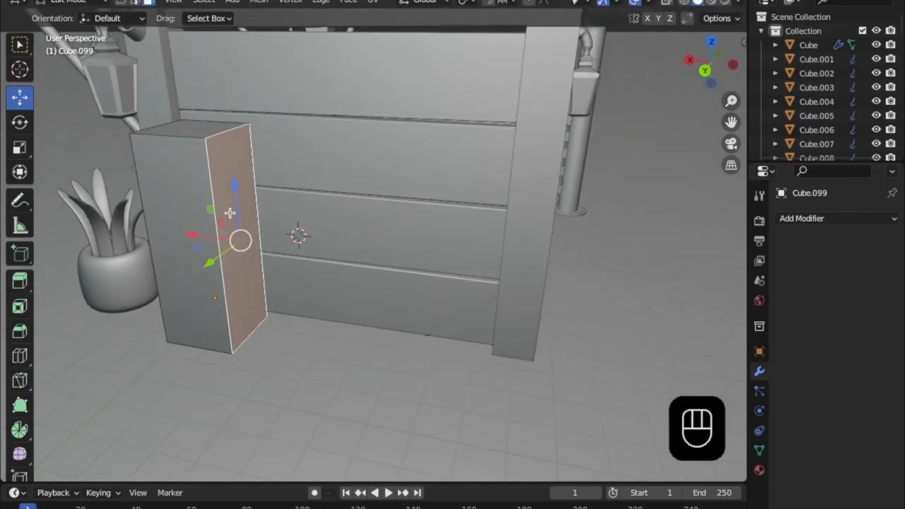
left_click_drag(209, 238, 221, 254)
- Inset the tall box's front face to leave a narrow frame around it
middle_click_drag(253, 280, 334, 336, "shift")
left_click(264, 285)
scroll(334, 335, "up", 1)
scroll(334, 336, "up", 2)
key("i")
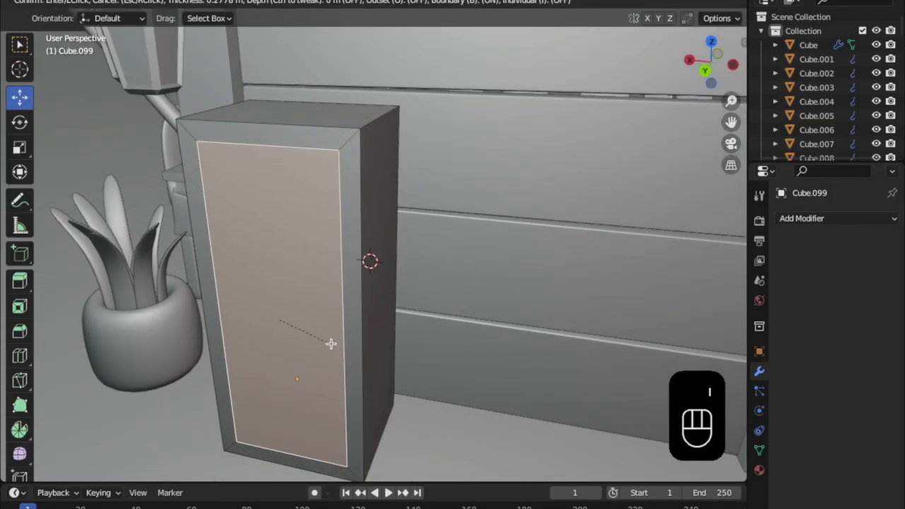
left_click(307, 315)
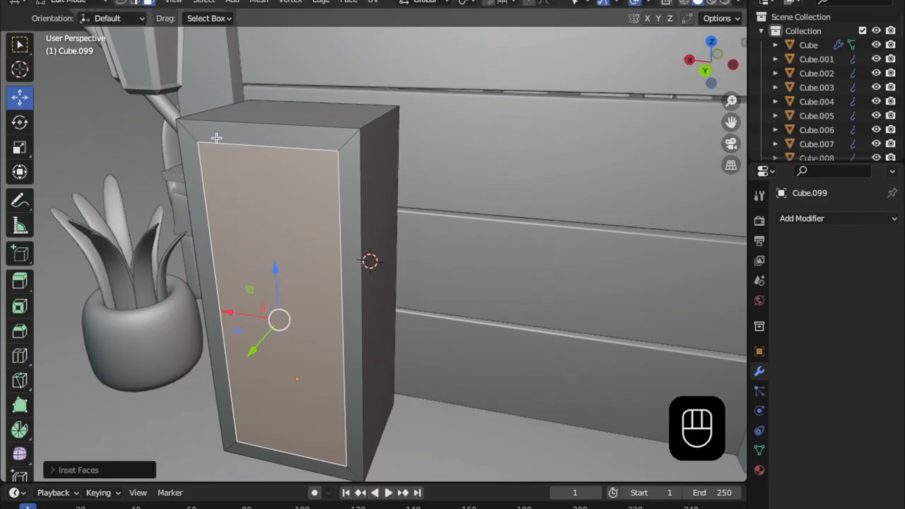
- Raise the bottom edge of the inset front panel along the Z axis to leave a taller base section
left_click(135, 2)
left_click(274, 449)
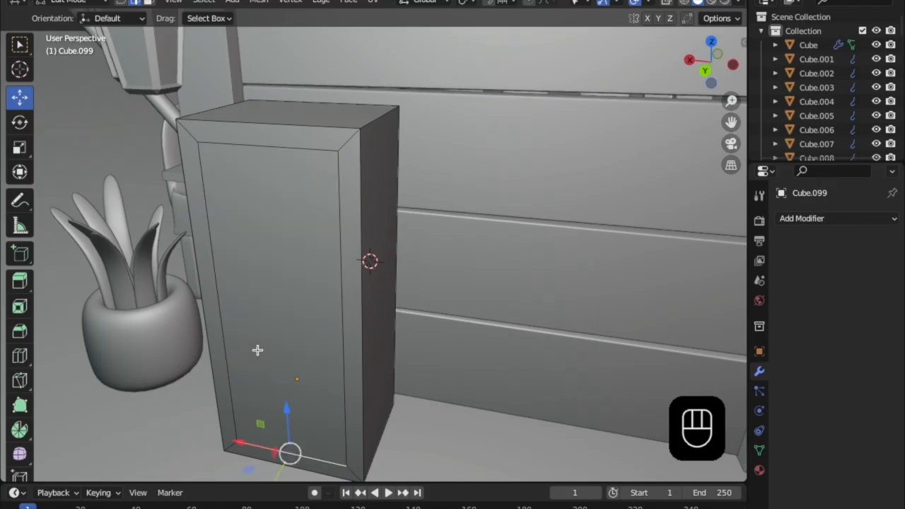
left_click_drag(289, 430, 284, 344)
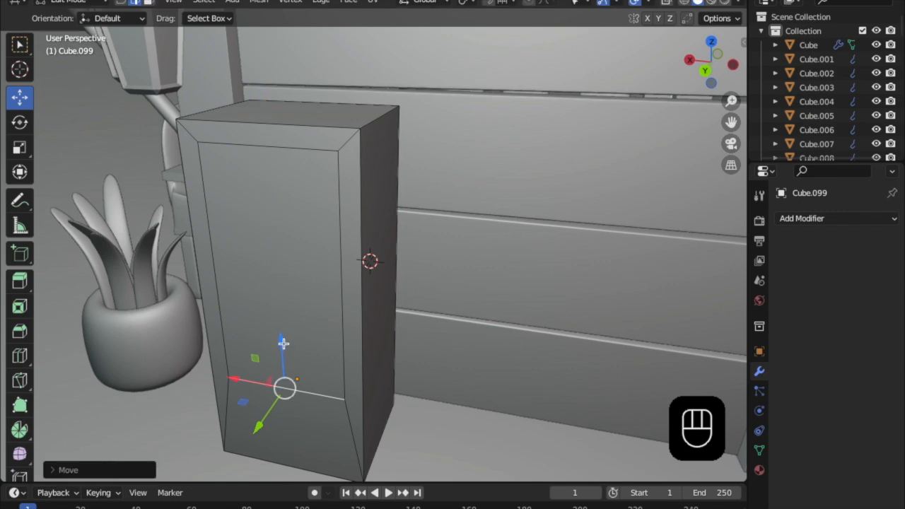
- Extrude the front panel face inward to recess it, and inset the recessed face slightly
left_click(147, 4)
left_click(274, 280)
key("e")
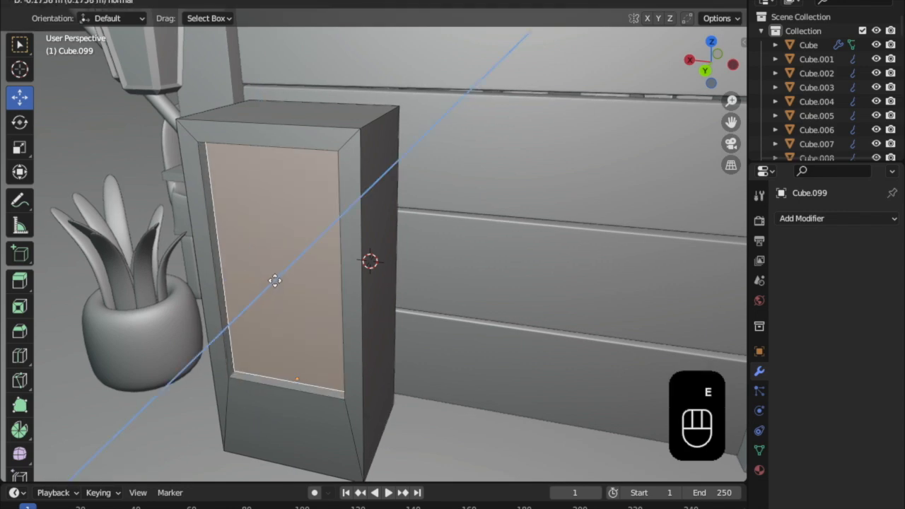
right_click(275, 280)
key("i")
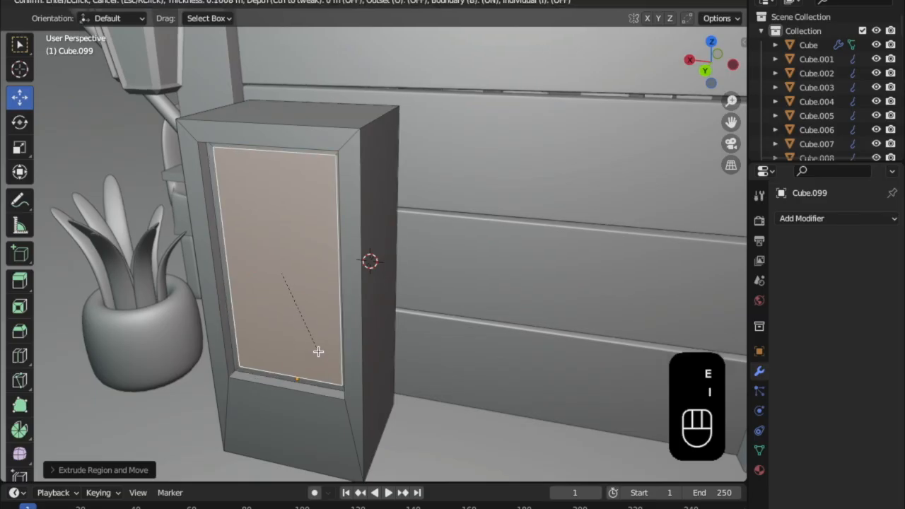
left_click(319, 354)
- Extrude the inset panel face, scaling it down slightly between two extrusions, to form a stepped panel
key("e")
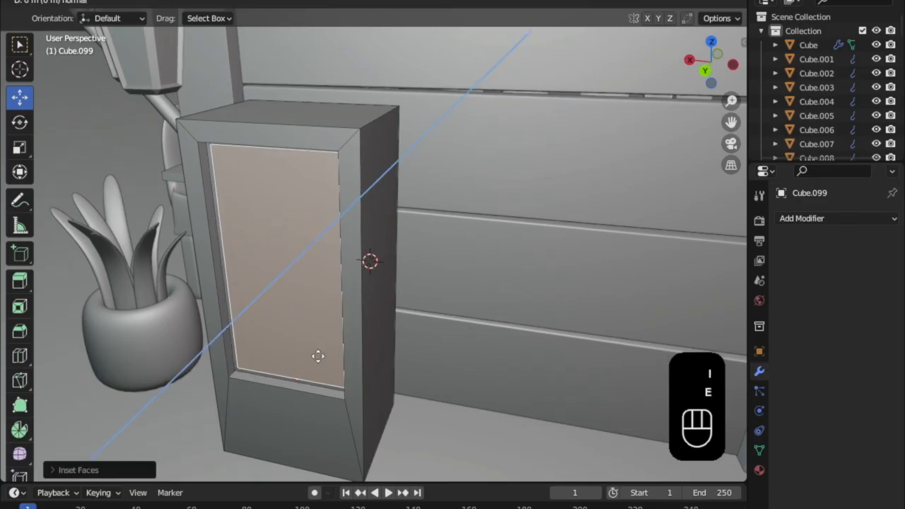
left_click(317, 357)
key("s")
left_click(321, 362)
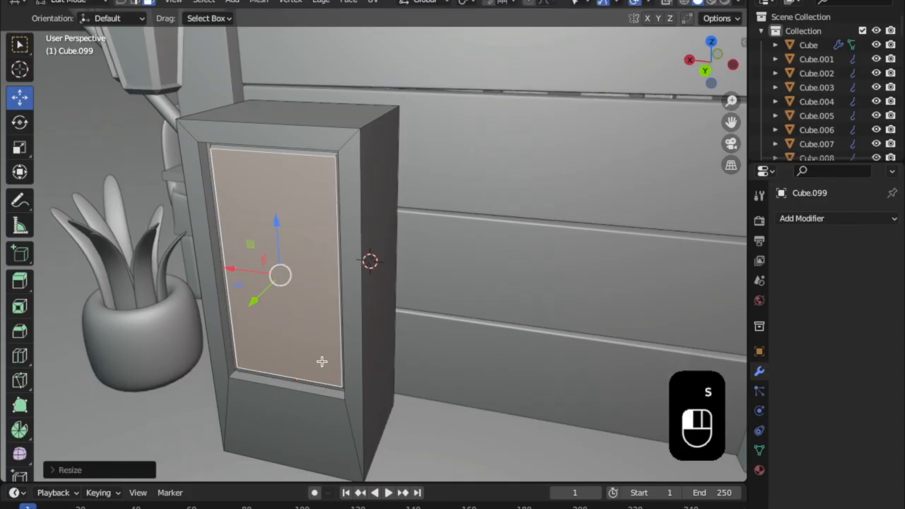
key("e")
left_click(323, 361)
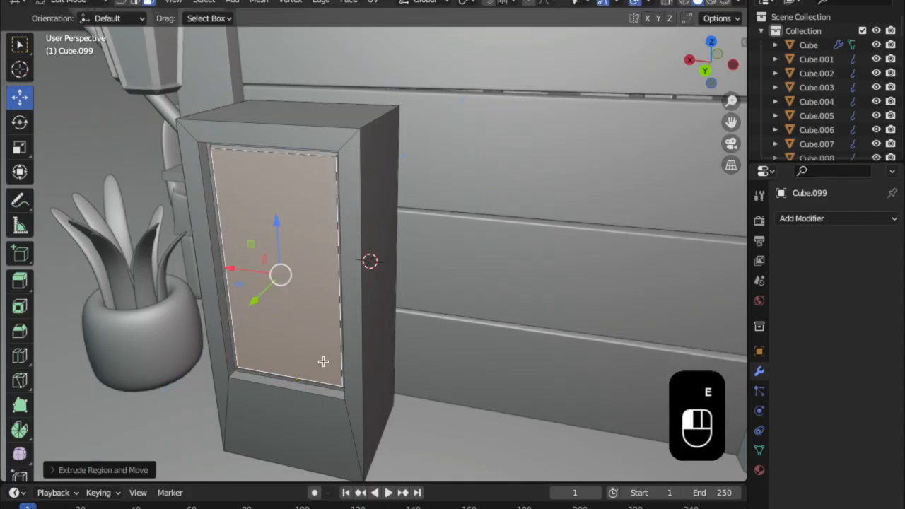
- Extrude the box's side face outward and adjust it along the X axis to add a narrow vertical strip beside the panel
middle_click_drag(325, 354, 344, 273)
key("Tab")
key("Tab")
left_click(339, 277)
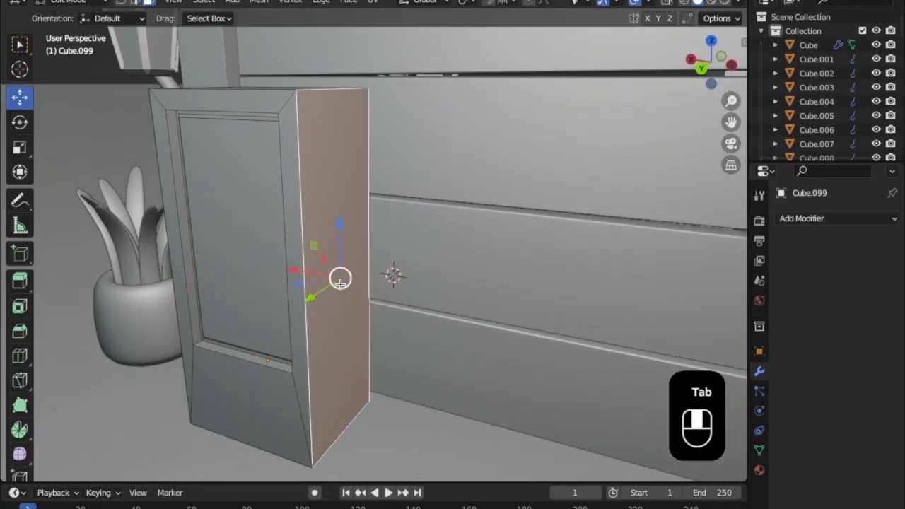
key("e")
left_click(359, 298)
middle_click_drag(359, 297, 393, 227)
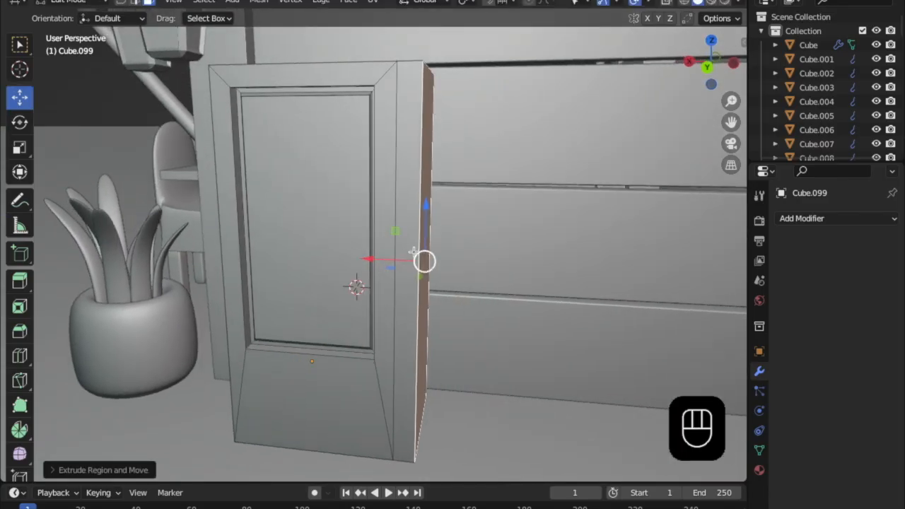
left_click_drag(397, 260, 403, 260)
- Inset the vertical strip's front face slightly and scale it down along the Z axis to a short rectangle
left_click(404, 252)
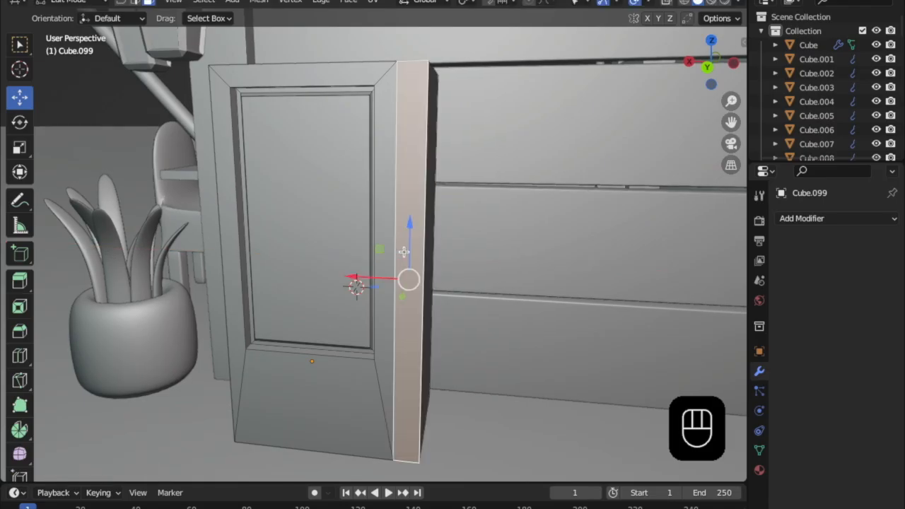
key("i")
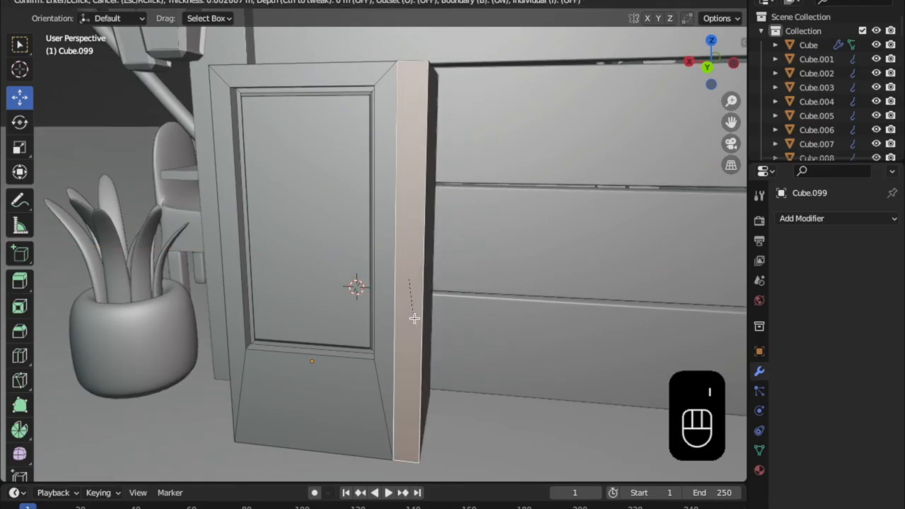
left_click(413, 317)
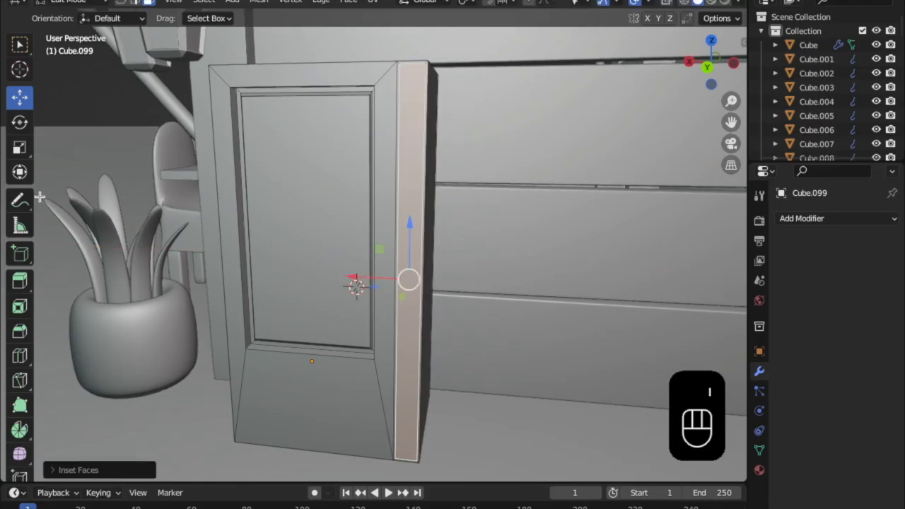
left_click(19, 147)
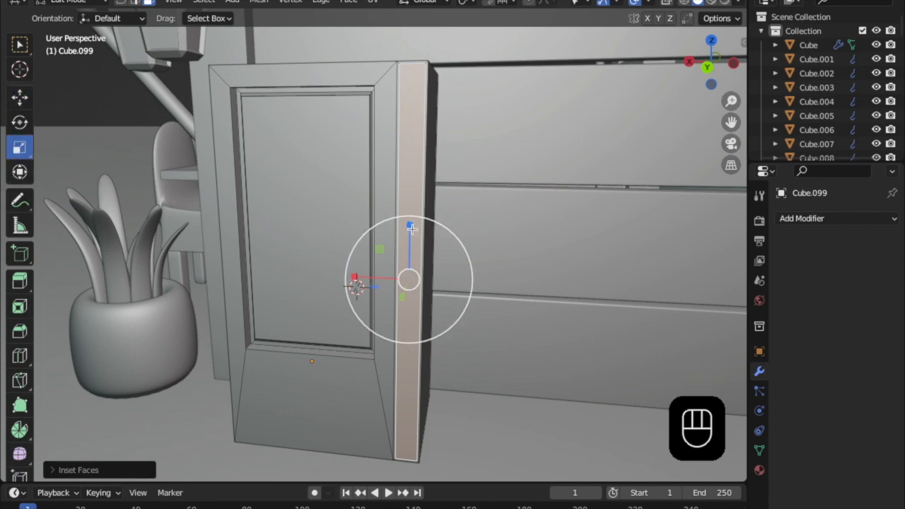
left_click_drag(412, 228, 410, 240)
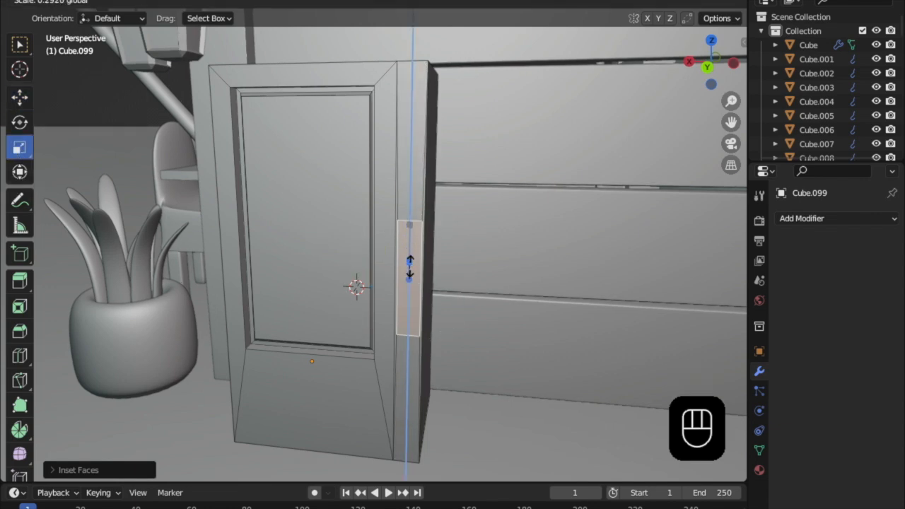
left_click_drag(408, 273, 409, 276)
- Extrude the short rectangle outward about 0.13 m and extrude it slightly once more
middle_click_drag(408, 276, 358, 291)
scroll(316, 303, "up", 4)
key("e")
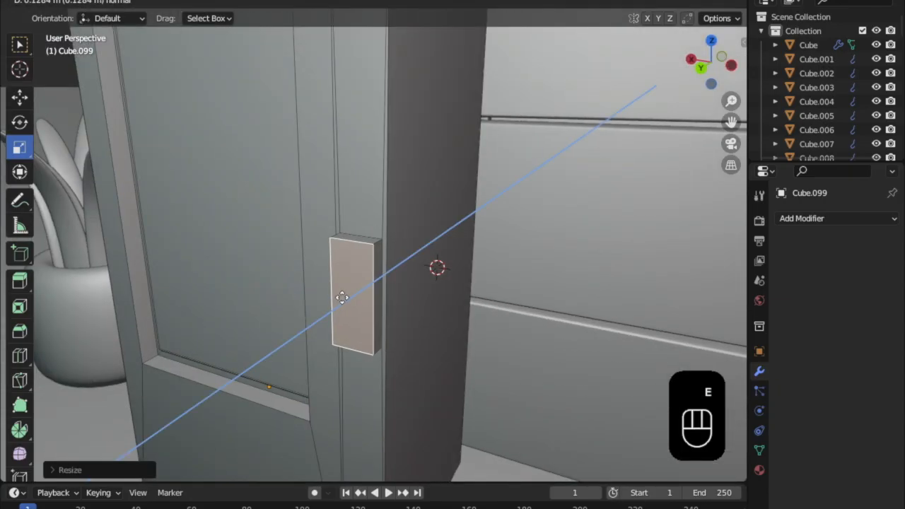
right_click(342, 298)
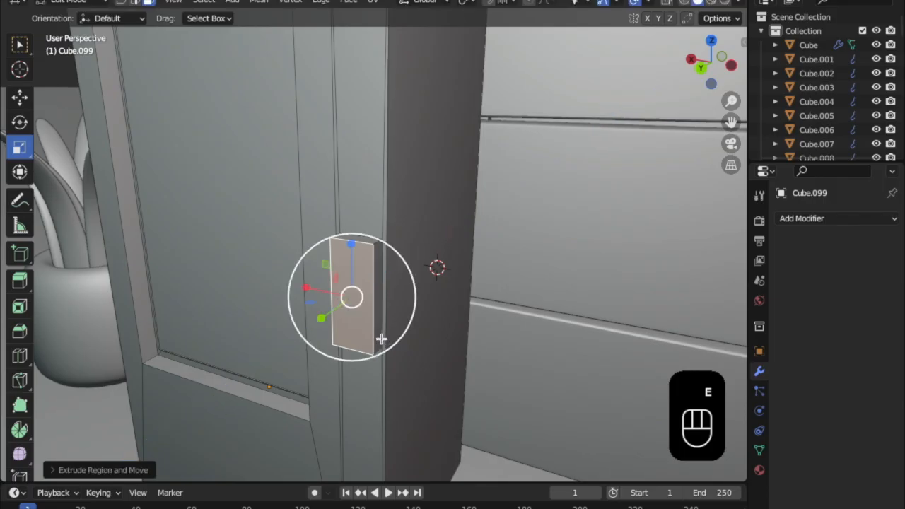
key("e")
left_click(381, 341)
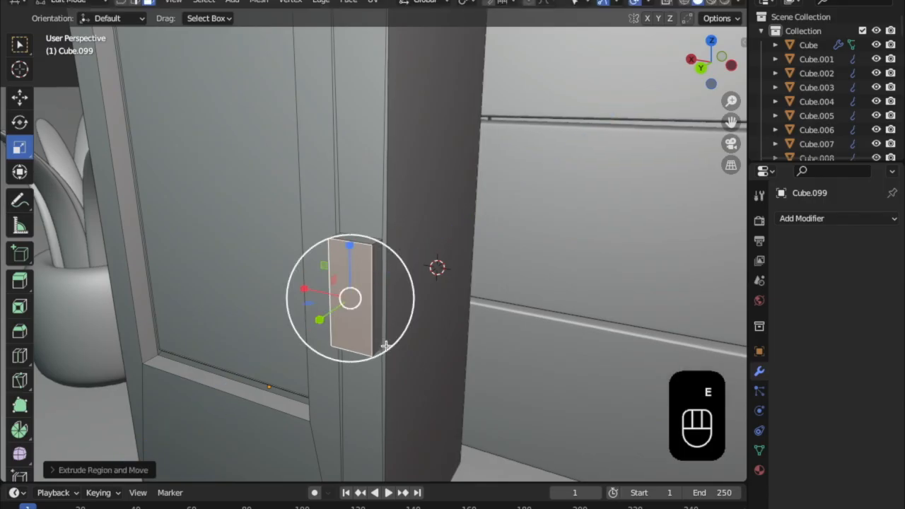
- Inset the front face of the small protruding block slightly and extrude the inner face
key("i")
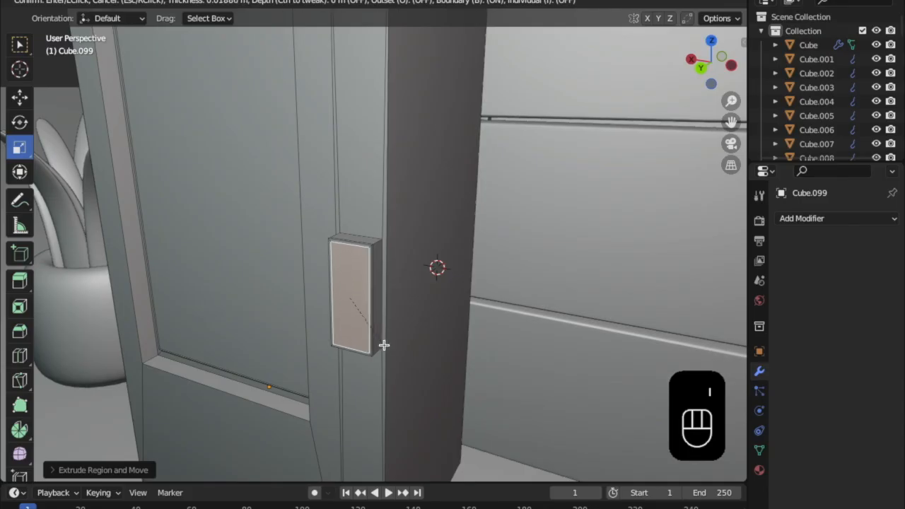
left_click(384, 346)
key("e")
left_click(385, 343)
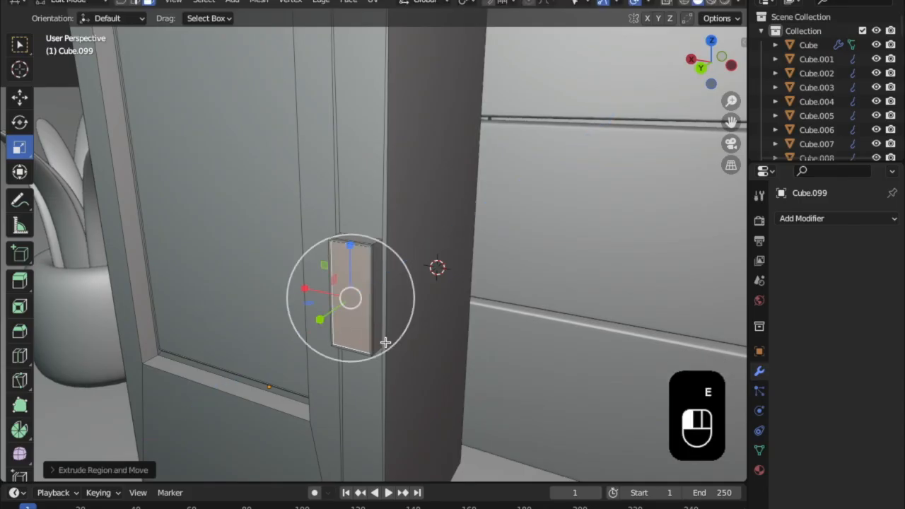
- Inset the cabinet's lower front face and scale the inner face down along the Z axis to a low trapezoid
middle_click_drag(389, 333, 338, 316)
scroll(432, 240, "up", 4)
middle_click_drag(384, 279, 526, 186, "shift")
left_click(354, 333)
scroll(354, 336, "down", 1)
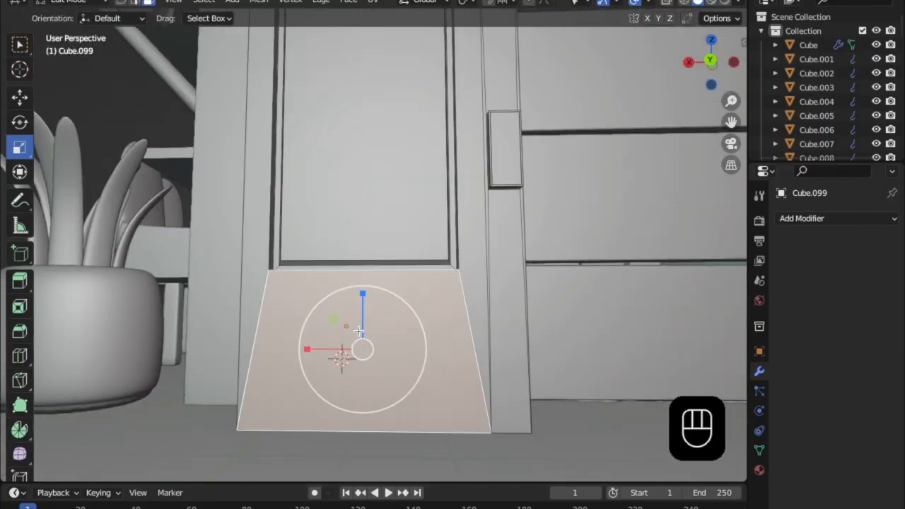
middle_click_drag(370, 418, 369, 381, "shift")
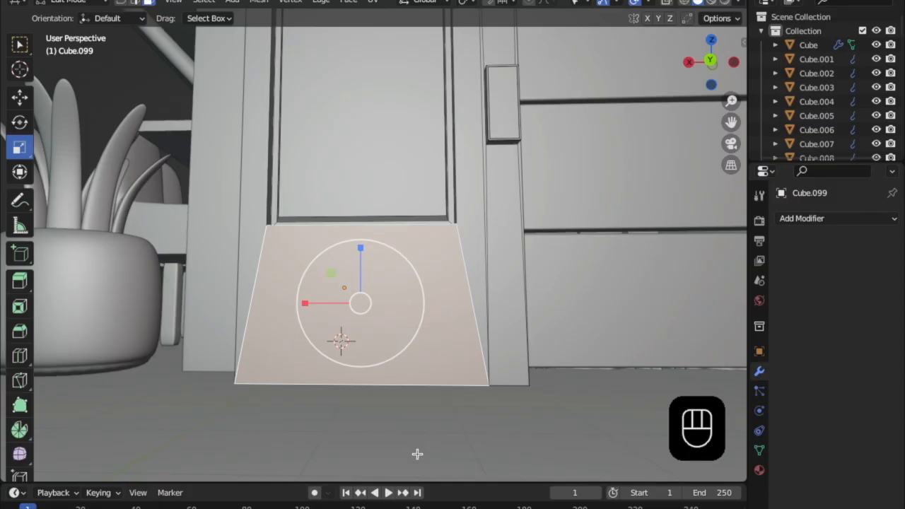
key("i")
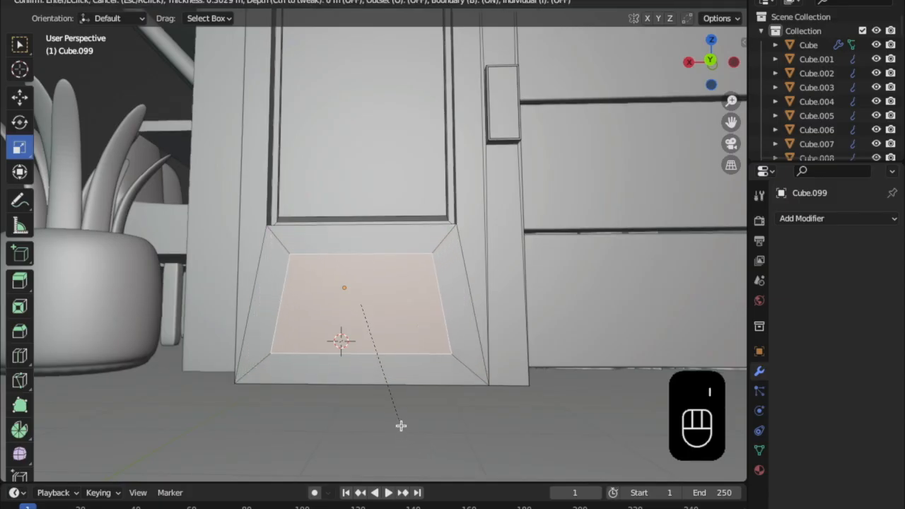
left_click(325, 320)
left_click_drag(361, 251, 360, 282)
- Extrude the low trapezoid outward about 0.12 m and inset its front face slightly
middle_click_drag(360, 282, 356, 336)
key("e")
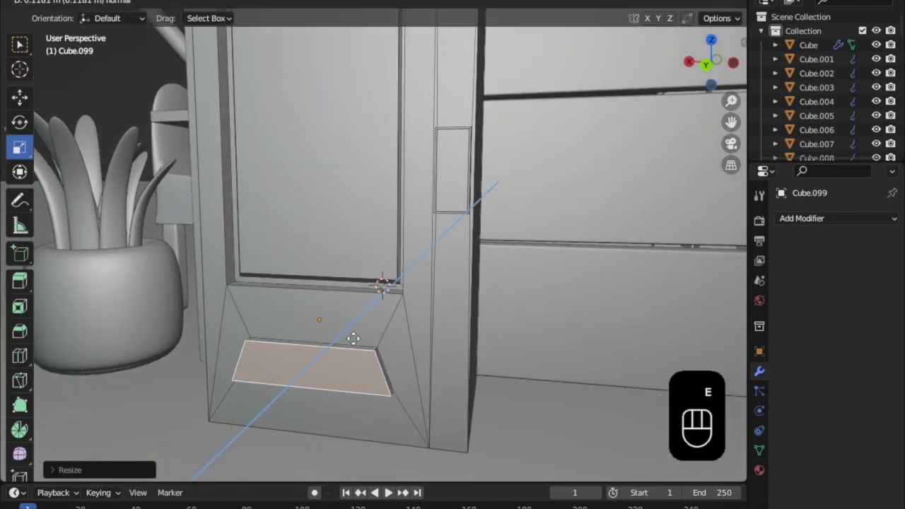
left_click(362, 346)
key("i")
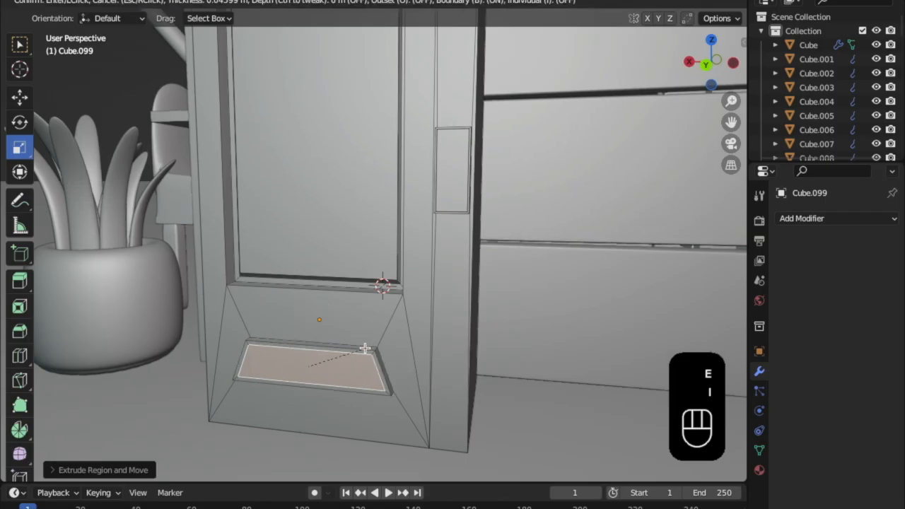
left_click(367, 348)
- Extrude the inner trapezoid face into the cabinet to form a recess and scale its back face down slightly
key("e")
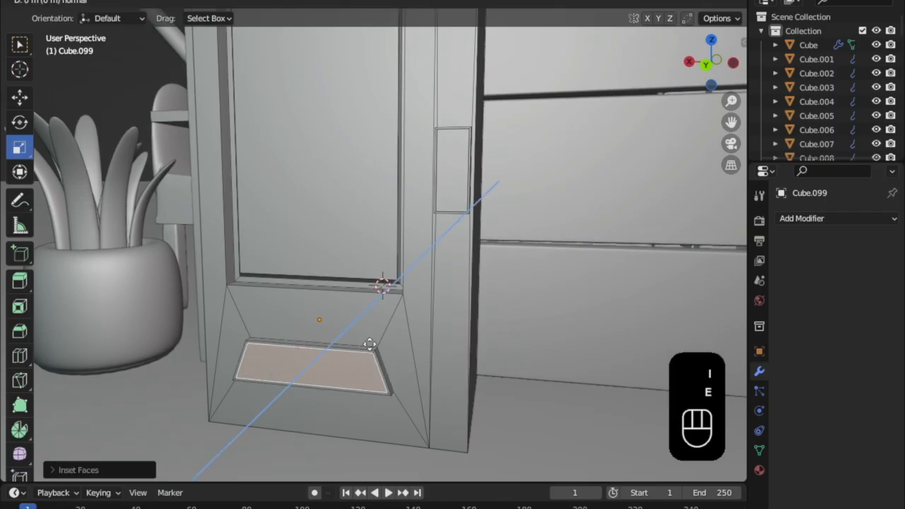
left_click(358, 357)
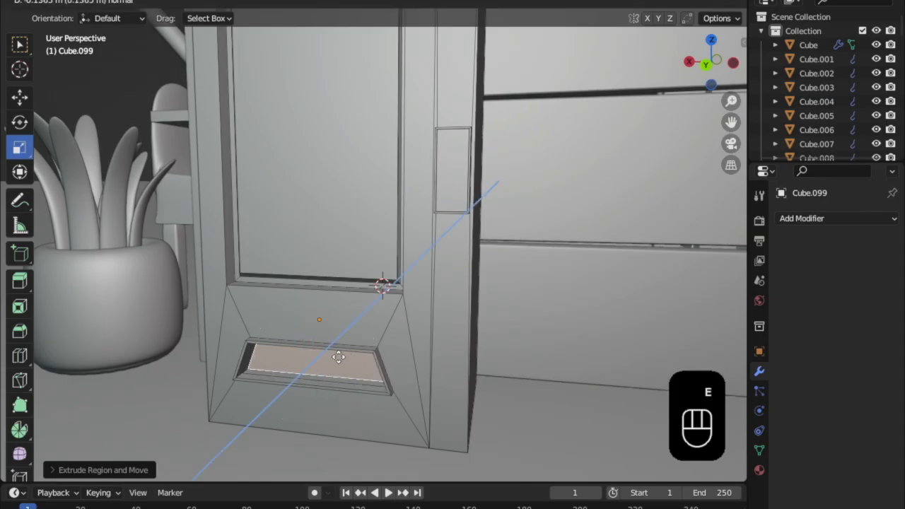
left_click(339, 357)
key("s")
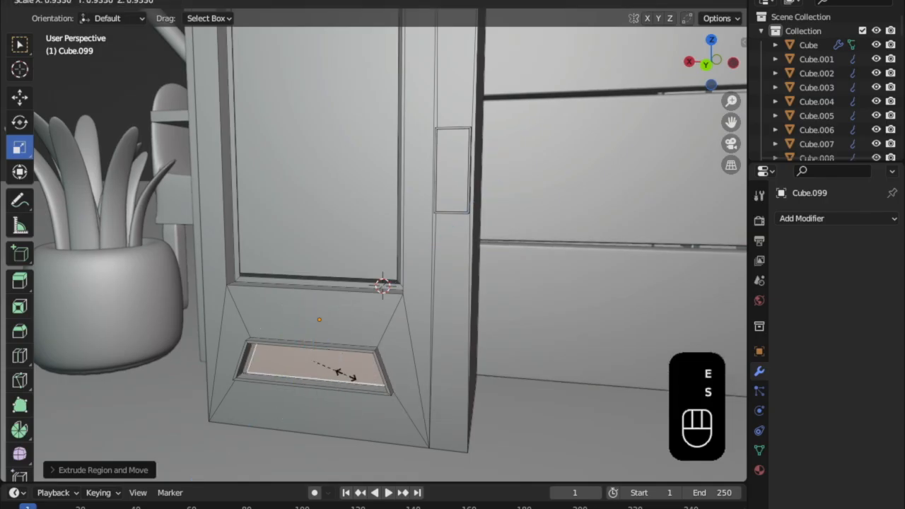
left_click(346, 375)
- Duplicate the recess's back face in place, move the copy forward along the Y axis and tilt it about the X axis
scroll(357, 340, "up", 5)
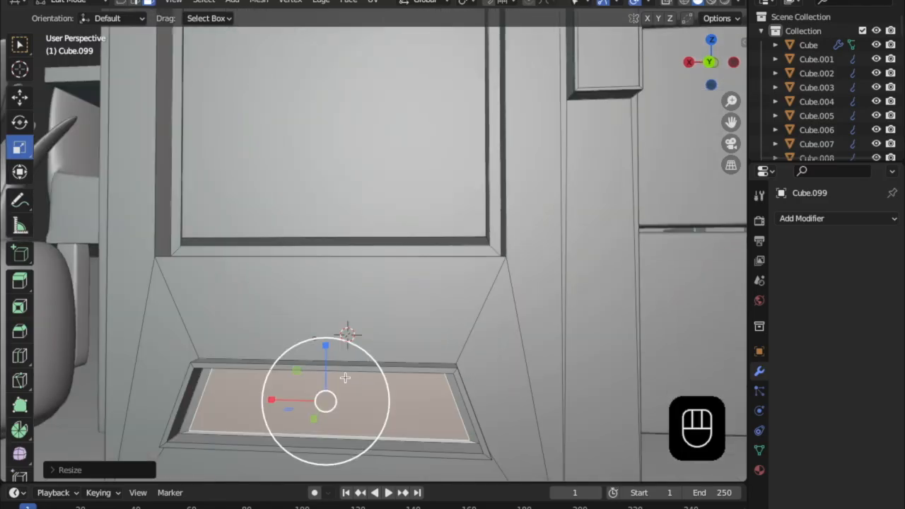
key("shift+d")
right_click(344, 377)
middle_click_drag(344, 378, 377, 394)
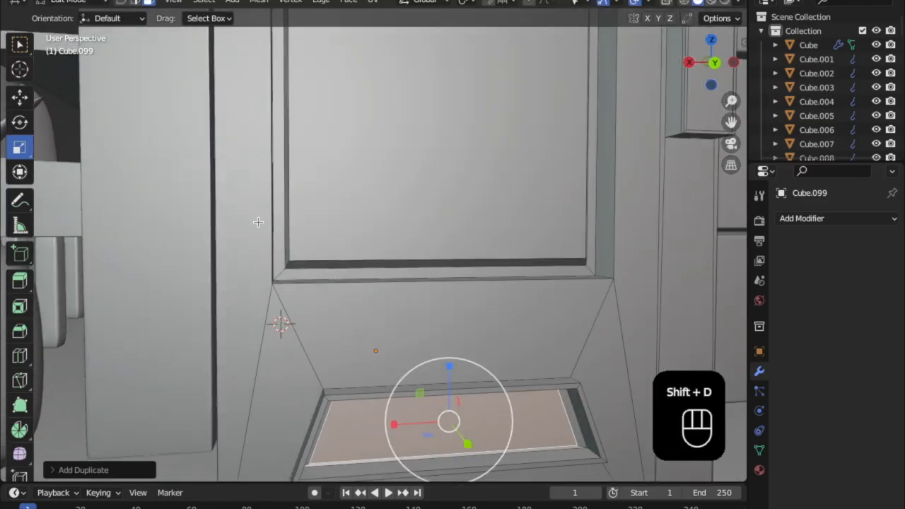
middle_click_drag(428, 463, 442, 355, "shift")
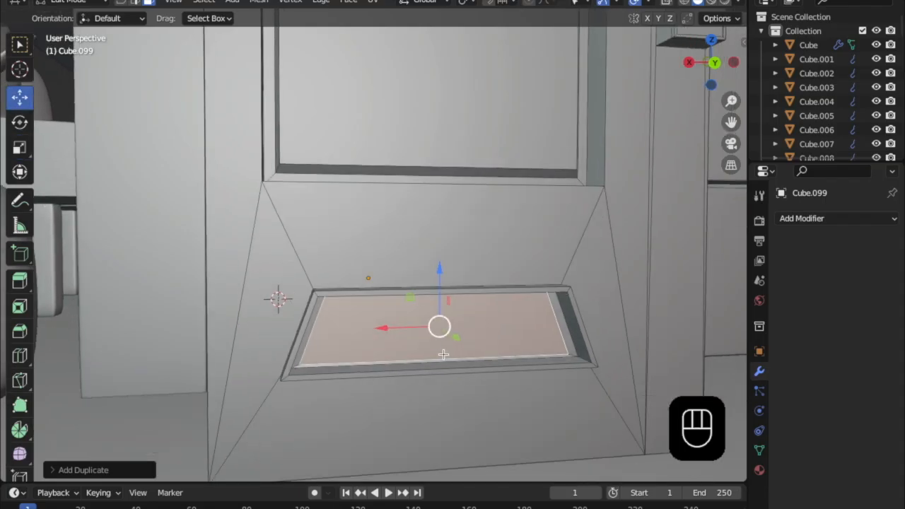
left_click_drag(453, 340, 459, 347)
middle_click_drag(459, 347, 484, 363, "shift")
left_click(14, 123)
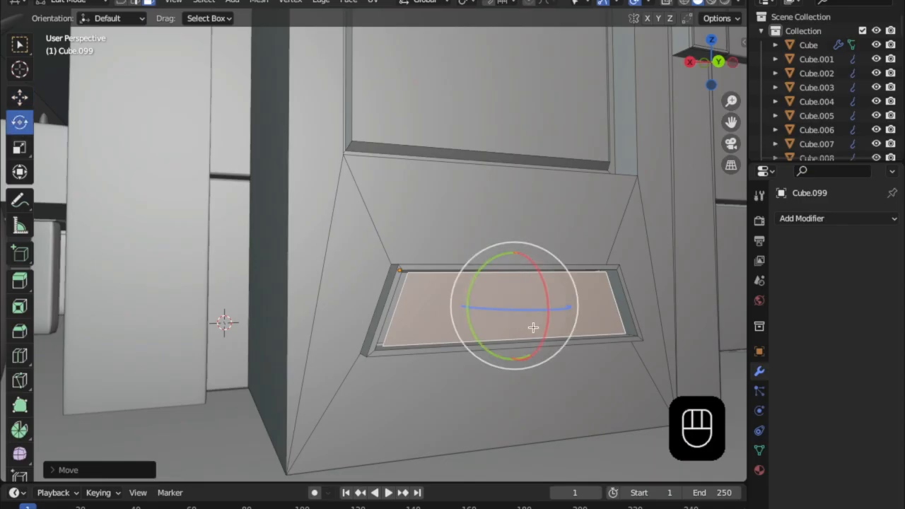
mouse_move(551, 320)
left_mouse_down()
mouse_move(542, 335)
mouse_move(552, 303)
left_mouse_up()
middle_click_drag(552, 302, 564, 289)
- Move the tilted flap slightly back along the Y axis and extrude it to give it a little thickness
left_click(19, 95)
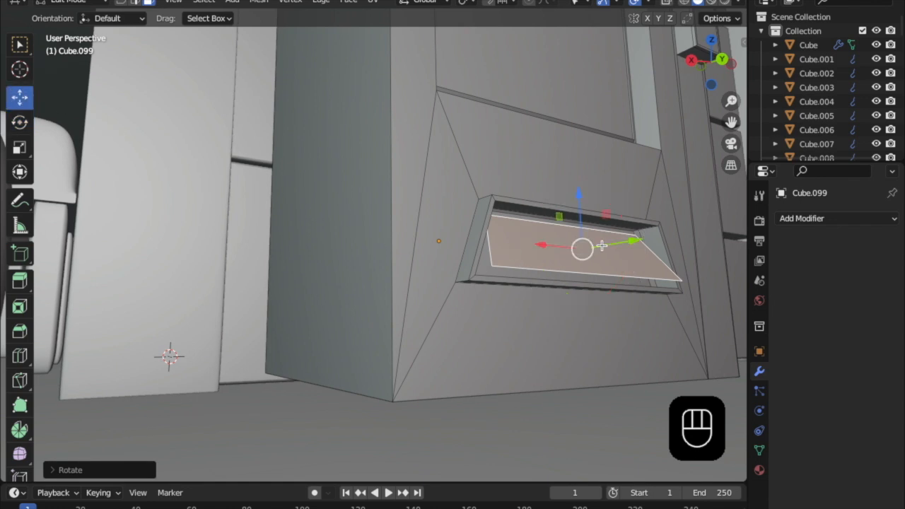
left_click_drag(632, 242, 623, 244)
key("e")
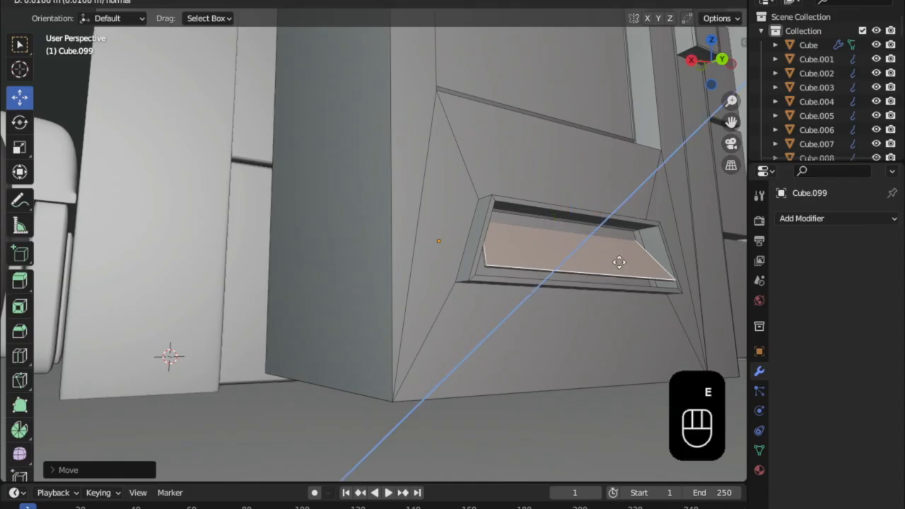
left_click(621, 259)
- Select both top faces of the cabinet and bevel their edges slightly
middle_click_drag(626, 295, 406, 219)
scroll(435, 347, "down", 4)
key("Tab")
key("Tab")
left_click(395, 264)
left_click(456, 231, "shift")
middle_click_drag(414, 292, 387, 337)
key("super+b")
left_click(387, 345)
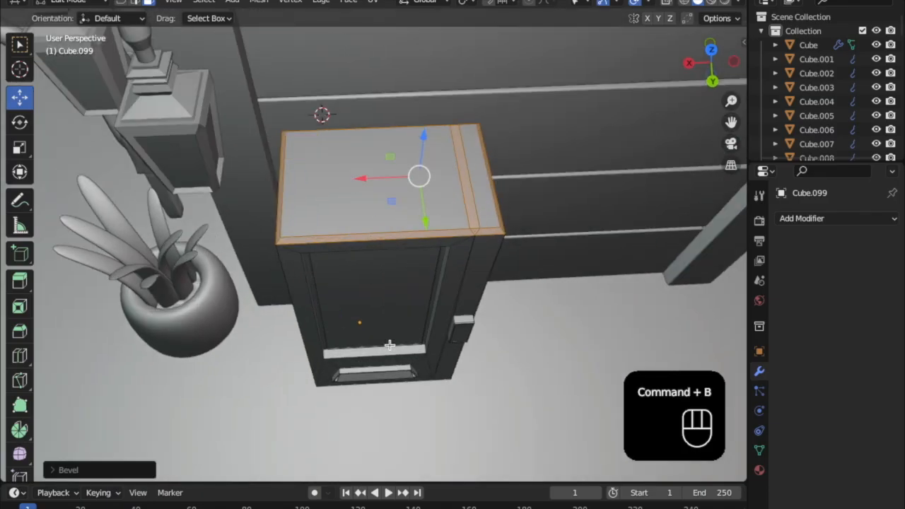
- Bevel the edges of the cabinet's two side faces slightly
middle_click_drag(408, 323, 370, 212)
left_click(356, 248, "shift")
middle_click_drag(356, 248, 398, 254)
key("super+b")
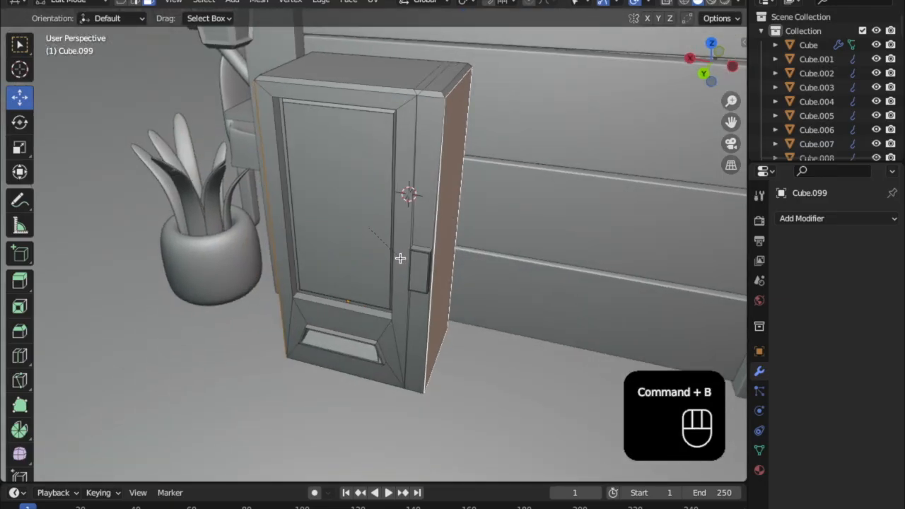
left_click(400, 259)
- Extrude the cabinet's bottom face downward as a base, scale it in slightly, lower it a little and leave mesh editing
middle_click_drag(403, 269, 460, 250)
left_click(357, 221)
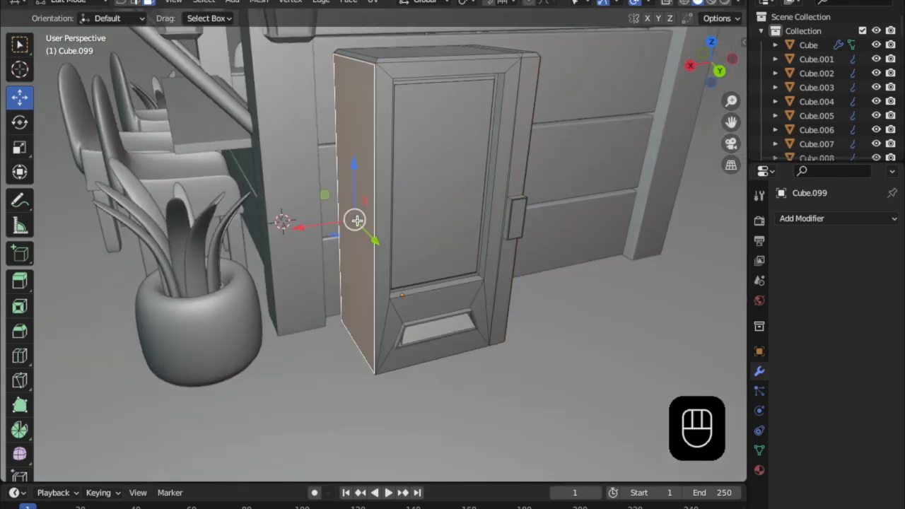
middle_click_drag(366, 241, 324, 196)
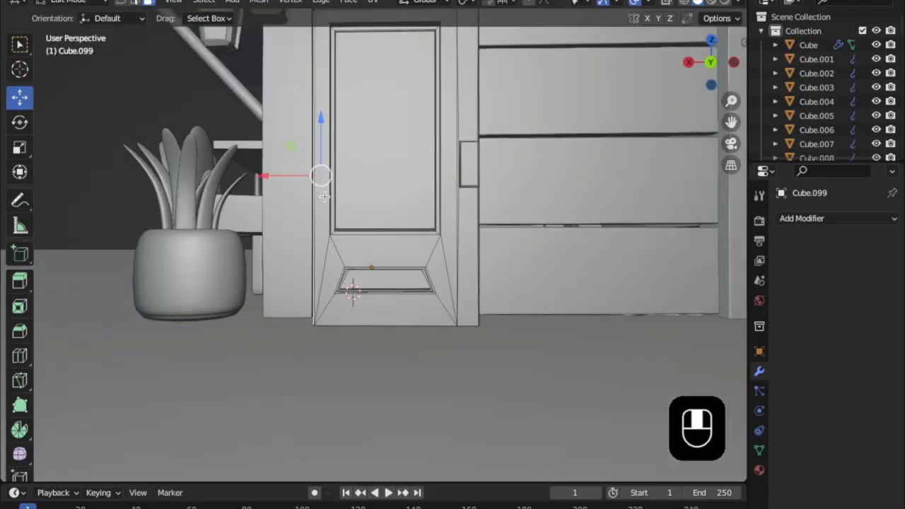
scroll(355, 257, "up", 3)
middle_click_drag(355, 257, 372, 257)
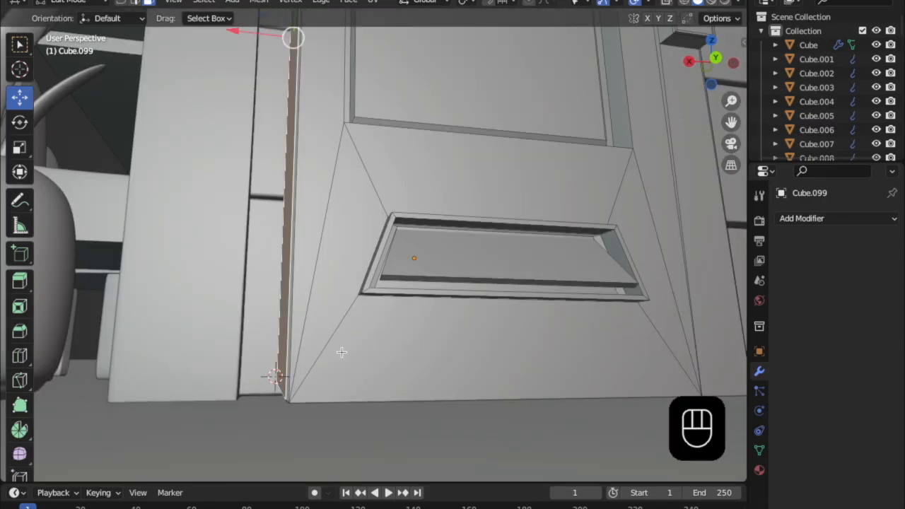
middle_click_drag(333, 381, 334, 379)
left_click(333, 379)
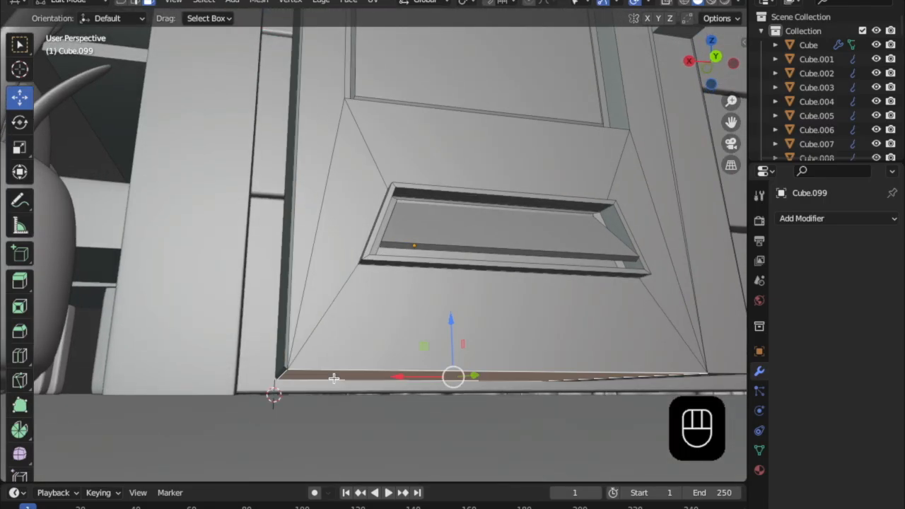
key("e")
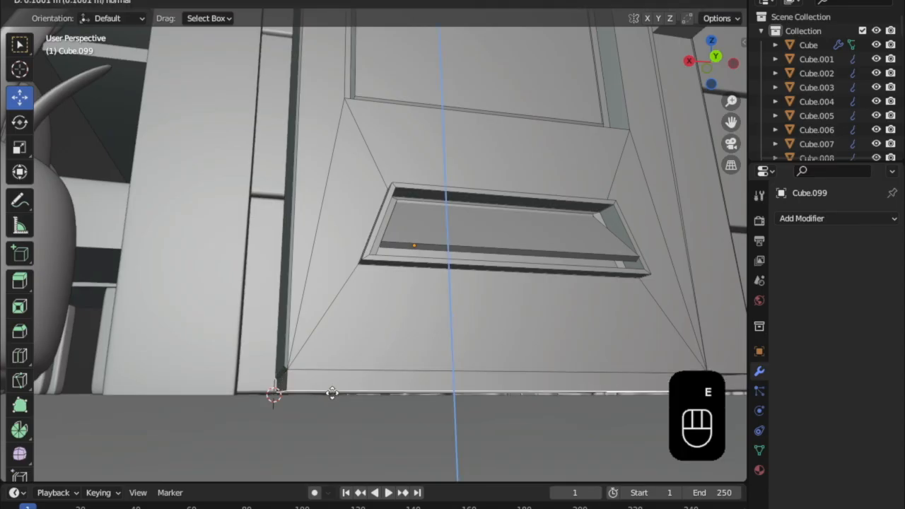
left_click(375, 451)
key("s")
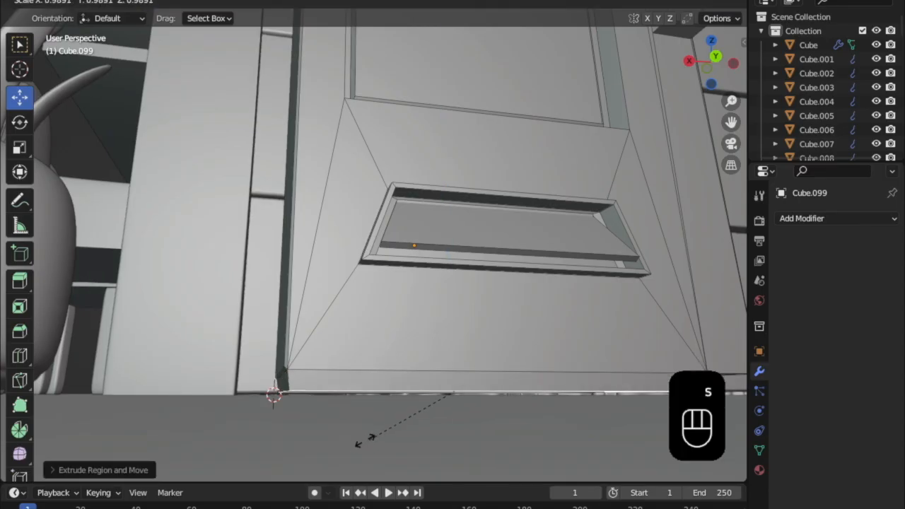
left_click(360, 443)
left_click_drag(441, 354, 441, 360)
middle_click_drag(440, 361, 467, 221)
scroll(451, 392, "down", 5)
scroll(459, 409, "down", 3)
key("Tab")
- Examine the cabinet and the free space beside it along the stall's side wall from several angles
scroll(466, 221, "down", 4)
middle_click_drag(530, 255, 623, 249)
middle_click_drag(650, 115, 583, 247)
middle_click_drag(315, 210, 375, 219)
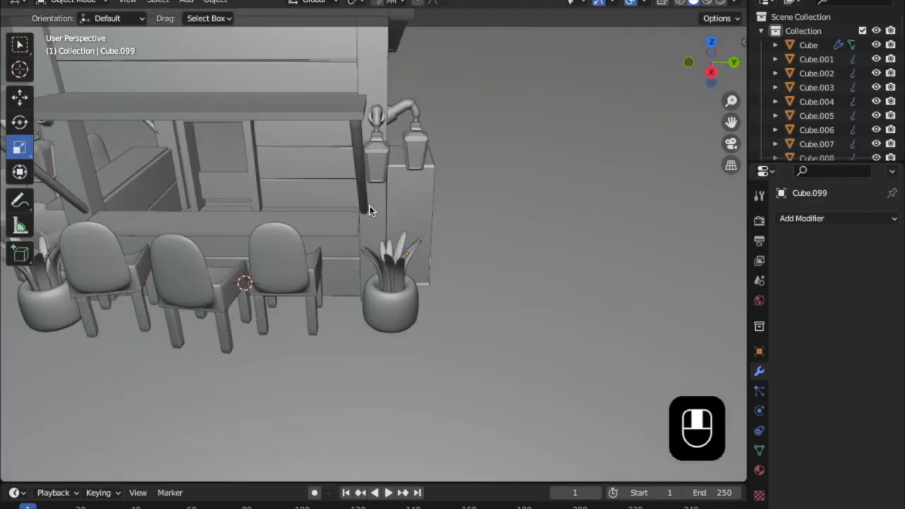
middle_click_drag(240, 226, 199, 206)
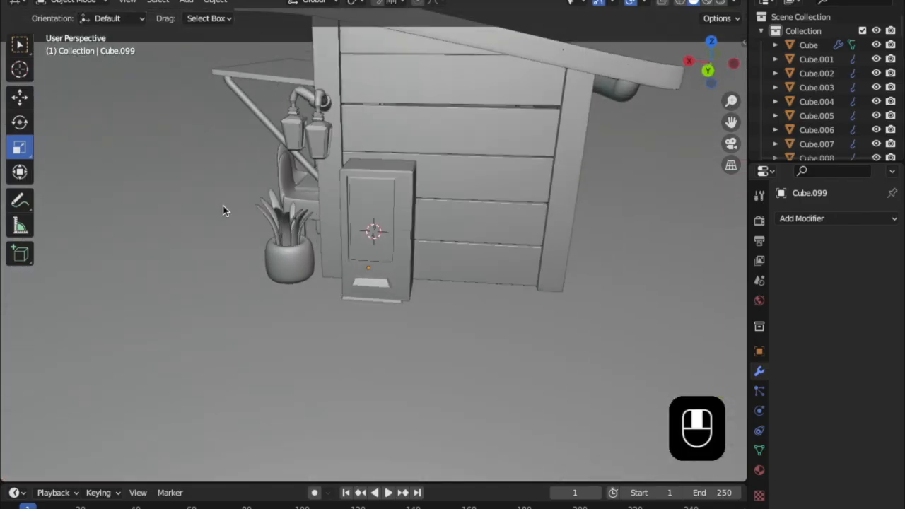
left_click(375, 237)
scroll(385, 246, "up", 2)
middle_click_drag(499, 279, 371, 295, "shift")
middle_click_drag(422, 278, 482, 226, "shift")
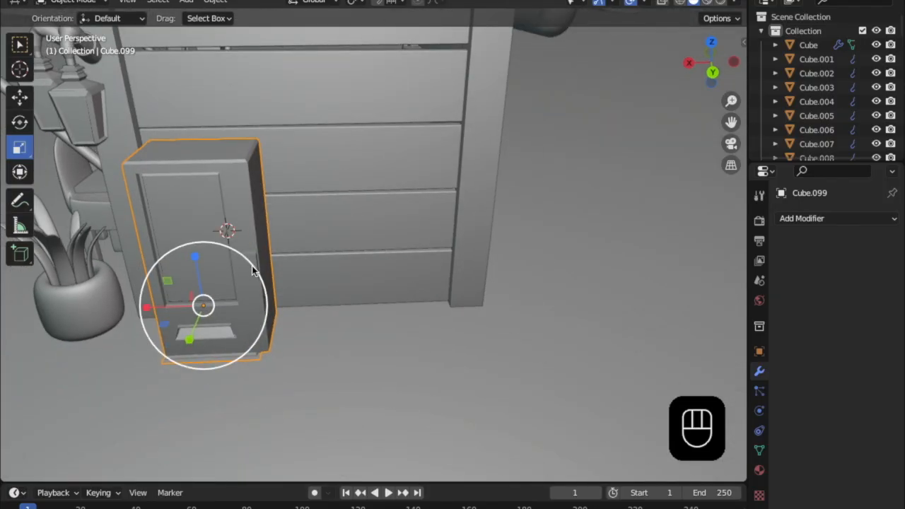
middle_click_drag(358, 294, 345, 304)
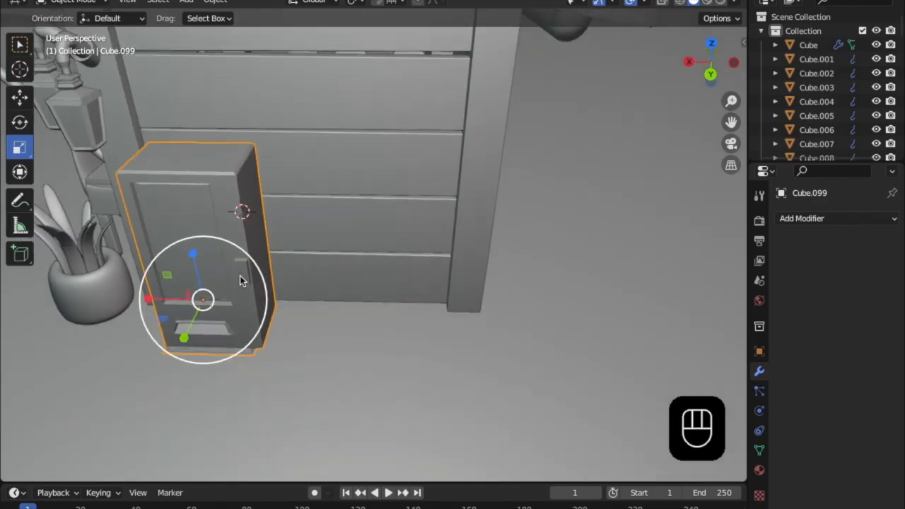
mouse_move(335, 252)
middle_mouse_down("shift")
mouse_move(365, 280)
mouse_move(346, 260)
middle_mouse_up("shift")
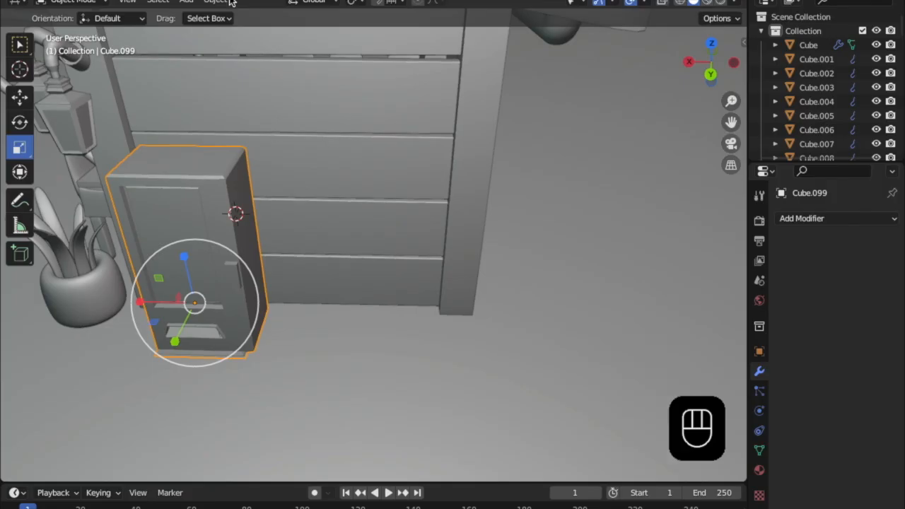
- Add a cylinder and place it on the ground by the side wall, between the cabinet and the corner post
left_click(195, 4)
mouse_move(206, 15)
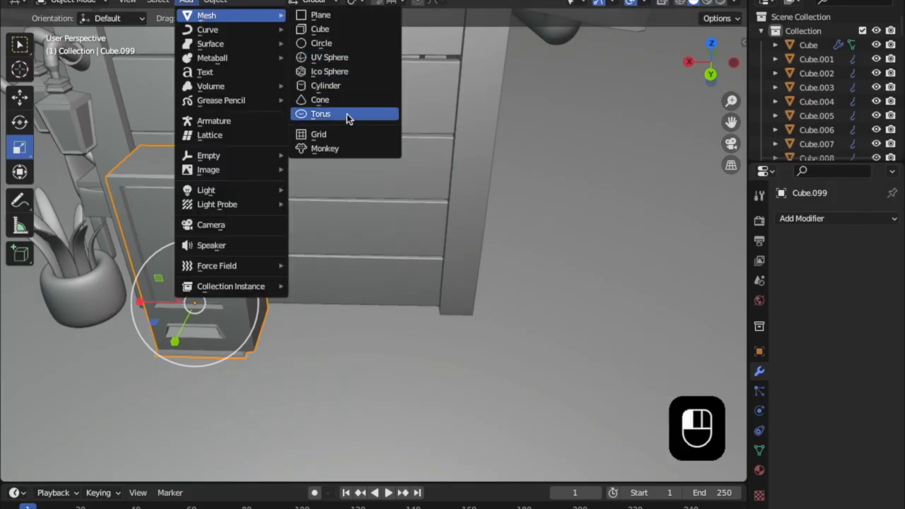
left_click(335, 86)
scroll(386, 184, "down", 5)
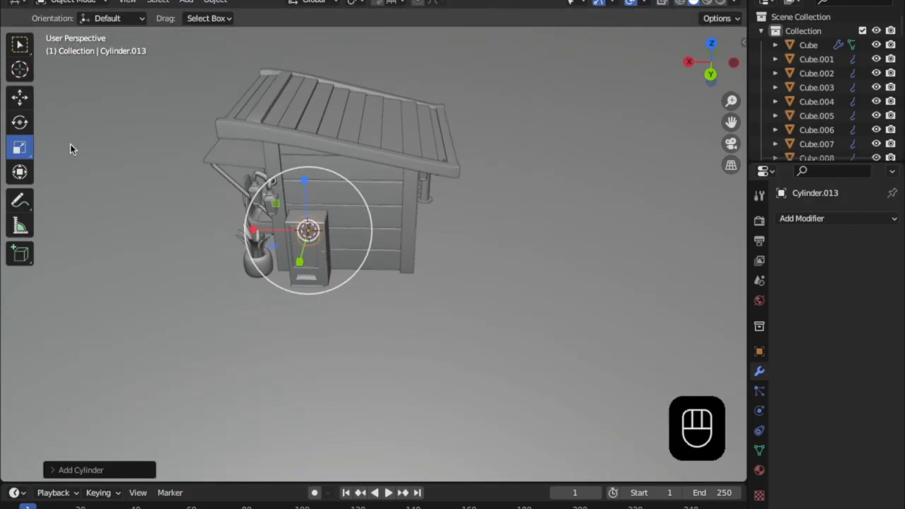
left_click(19, 95)
left_click_drag(280, 245, 339, 290)
scroll(340, 290, "up", 7)
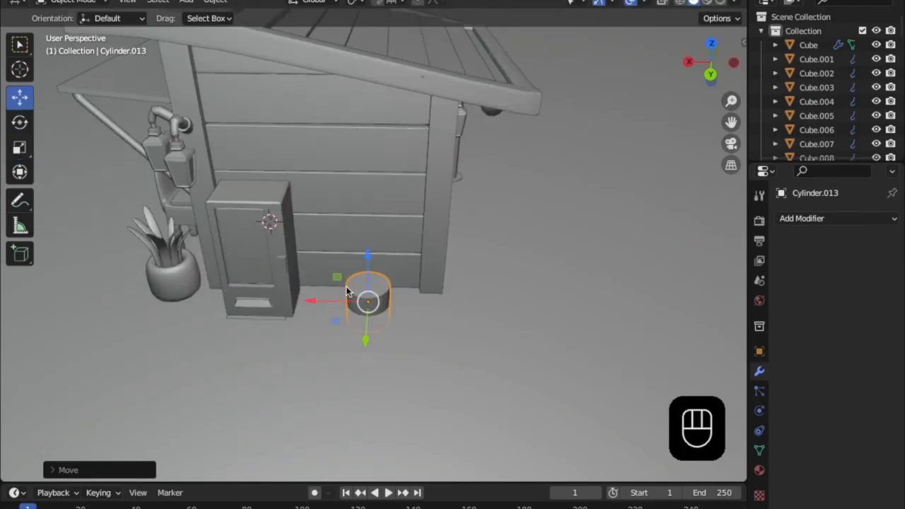
left_click_drag(370, 286, 374, 268)
scroll(385, 290, "up", 4)
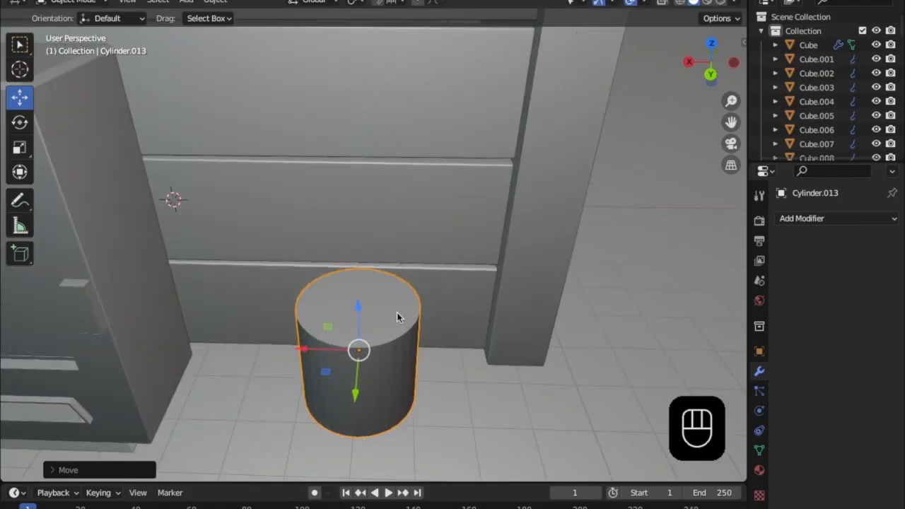
- Lower the cylinder's top face along the Z axis to flatten it into a thin disc
middle_click_drag(398, 315, 390, 261, "shift")
left_click(21, 146)
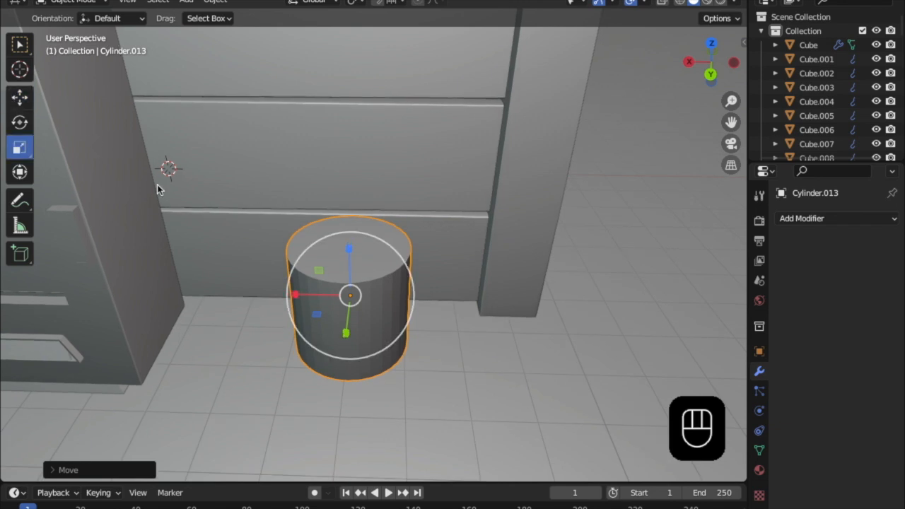
key("Tab")
left_click(334, 231)
left_click_drag(352, 220, 366, 300)
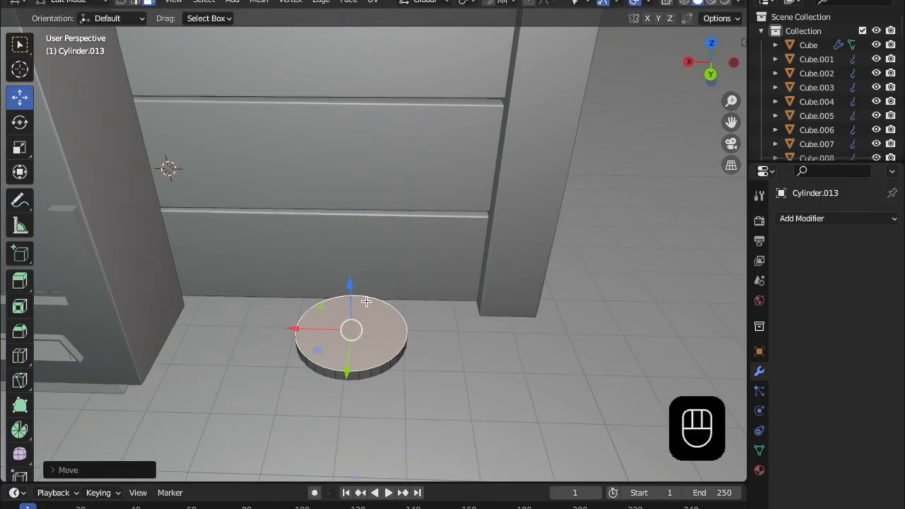
- Extrude the disc's top face in place and scale it in slightly
key("e")
left_click(366, 300)
key("s")
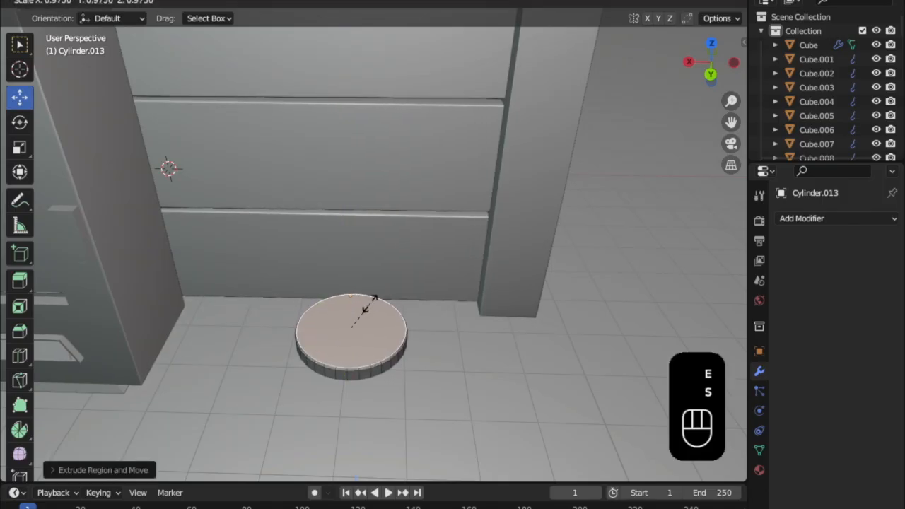
left_click(374, 303)
- Extrude the disc's top face upward into a tall container body and scale the top slightly wider
scroll(374, 311, "down", 2)
middle_click_drag(375, 311, 377, 275)
scroll(377, 297, "down", 1)
key("e")
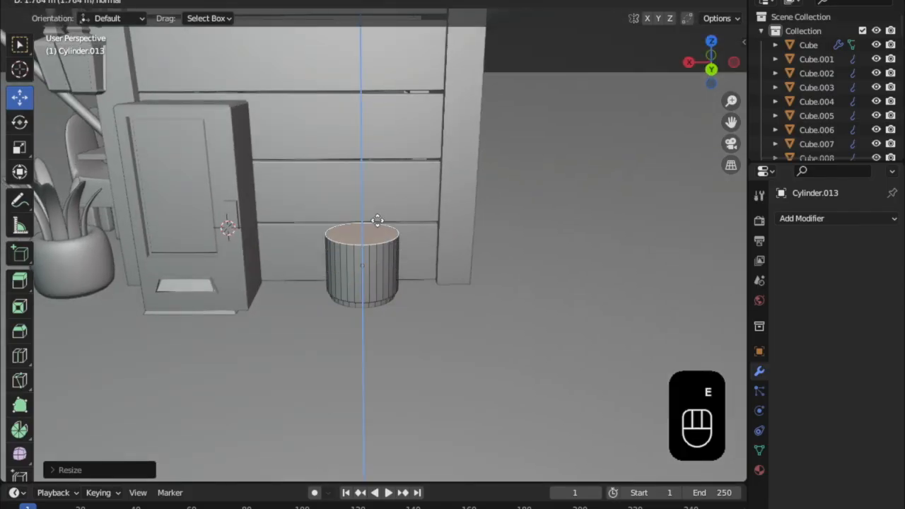
left_click(374, 208)
key("s")
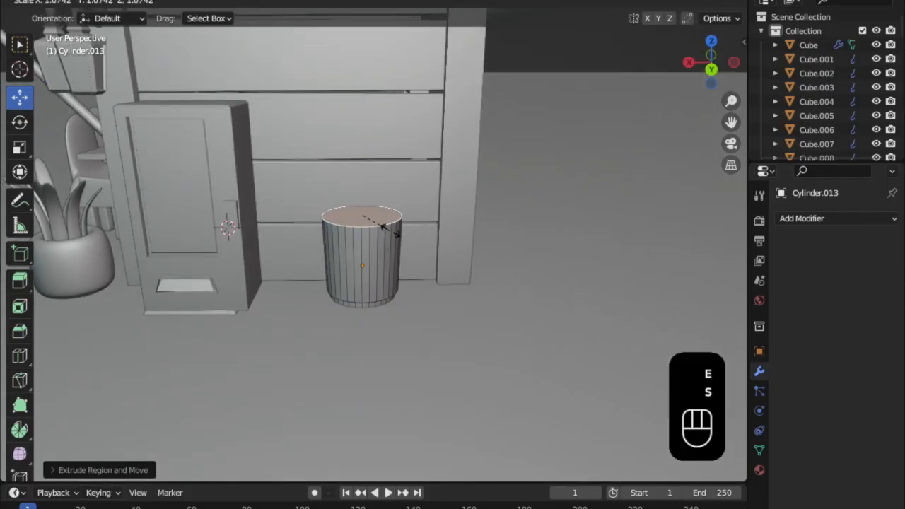
left_click(390, 231)
- Extrude a thin rim band on top, then inset the top face and extrude it down to recess the container's opening
key("e")
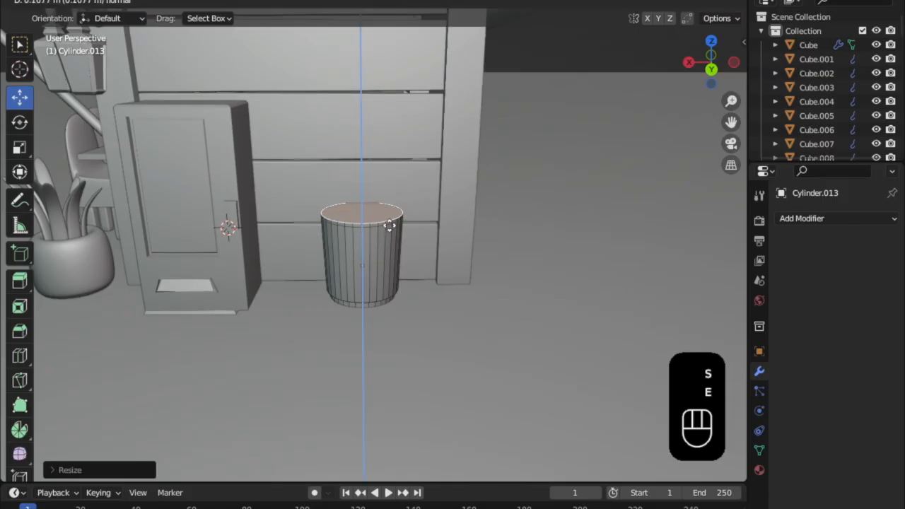
left_click(396, 236)
scroll(398, 245, "up", 2)
key("i")
left_click(395, 270)
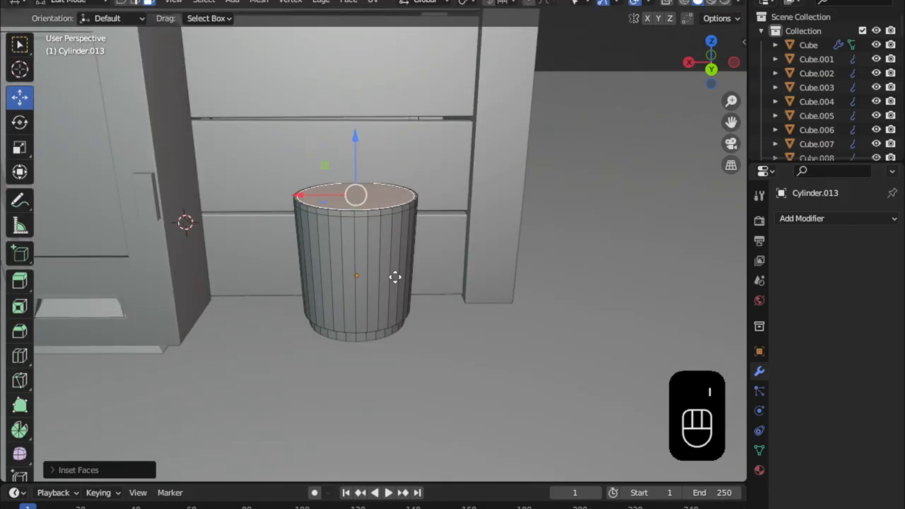
key("e")
left_click(396, 288)
middle_click_drag(396, 288, 393, 331)
key("Tab")
- Reposition the container on the ground beside the side wall and adjust its scale
left_click(19, 98)
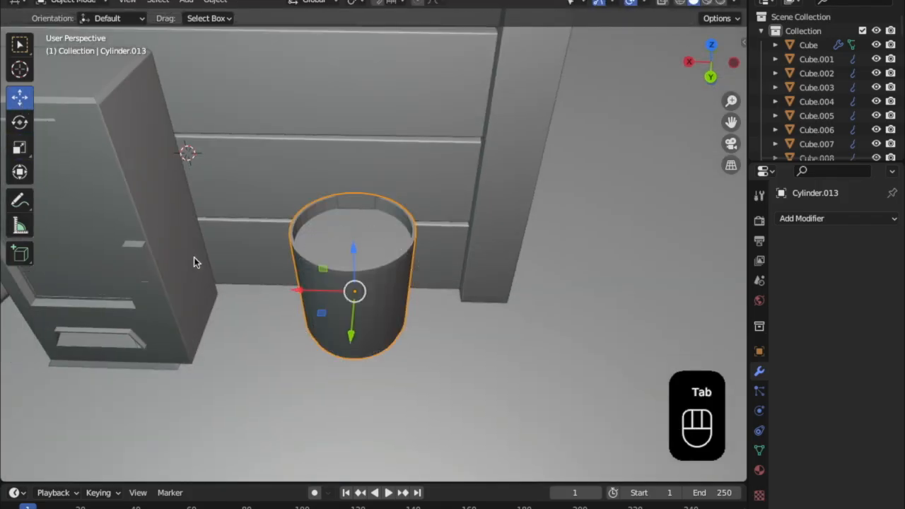
left_click_drag(348, 339, 348, 355)
middle_click_drag(347, 355, 329, 297)
left_click_drag(329, 297, 267, 294)
left_click(19, 145)
middle_click_drag(142, 234, 318, 357)
key("s")
key("Escape")
left_click_drag(308, 340, 315, 337)
middle_click_drag(315, 337, 283, 304)
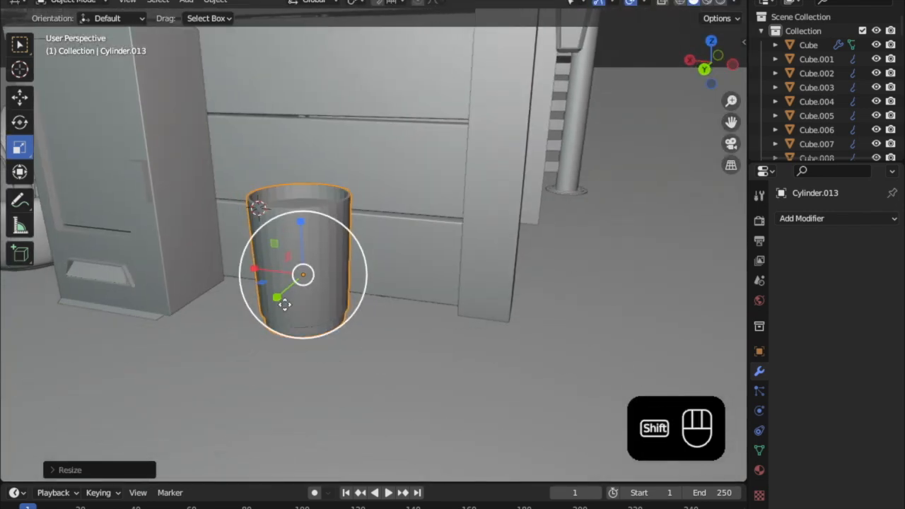
key("shift+d")
right_click(283, 305)
left_click(20, 97)
key("x")
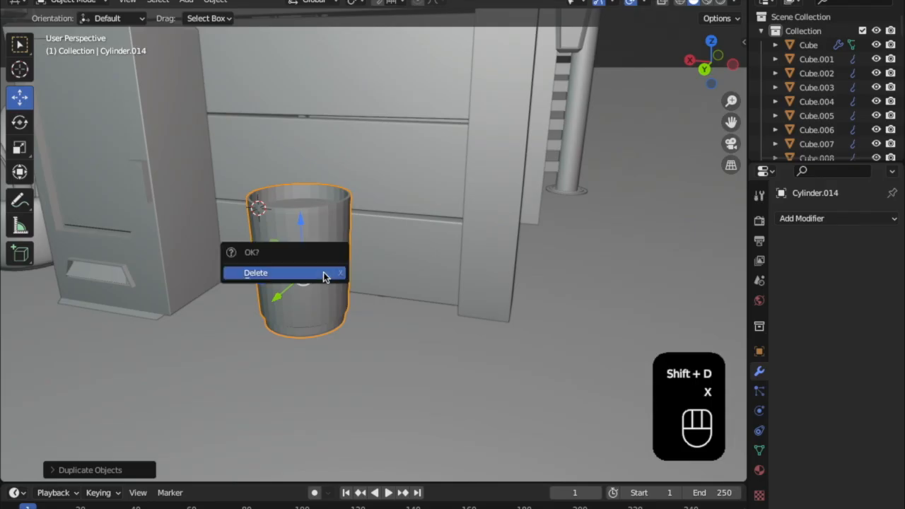
left_click(323, 272)
left_click(188, 2)
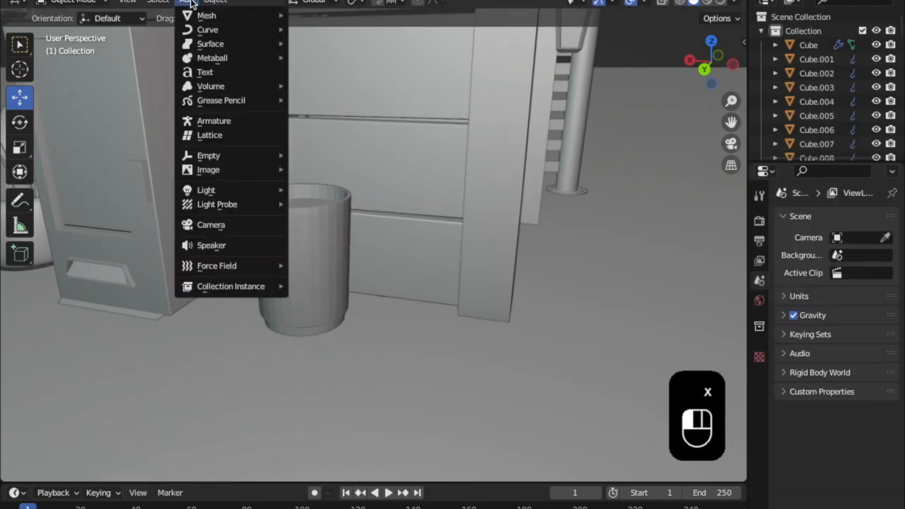
middle_click_drag(304, 273, 321, 293)
- Duplicate the face loop around the container's rim and raise the copy slightly along the Z axis as a lid ring
scroll(321, 293, "up", 4)
left_click(306, 291, "shift")
key("Tab")
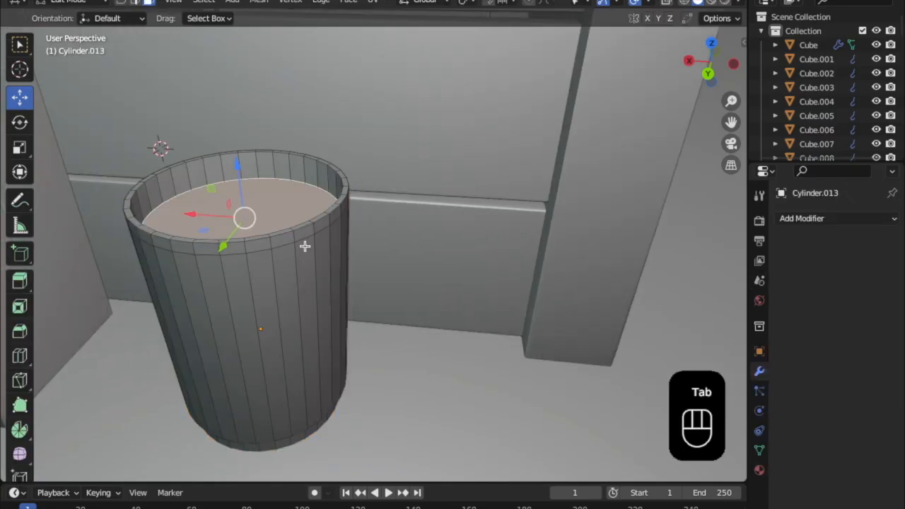
left_click(303, 234, "alt")
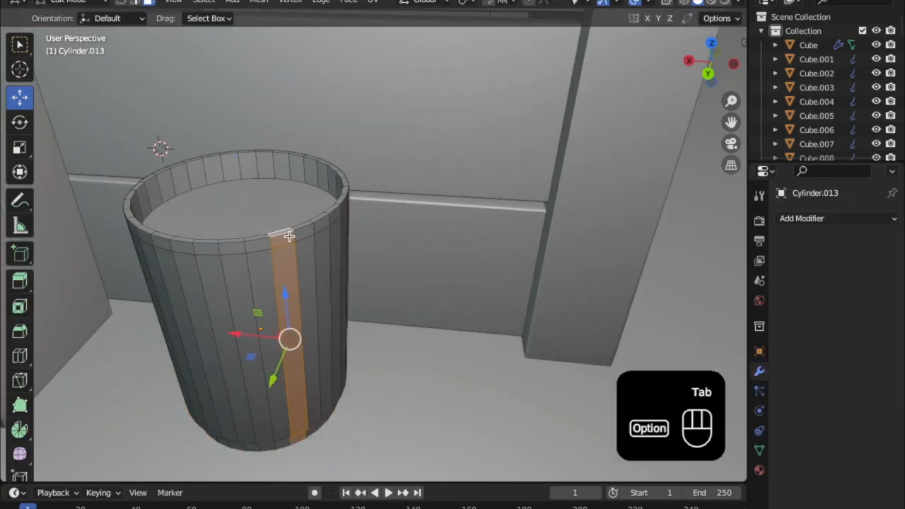
left_click(288, 235, "alt")
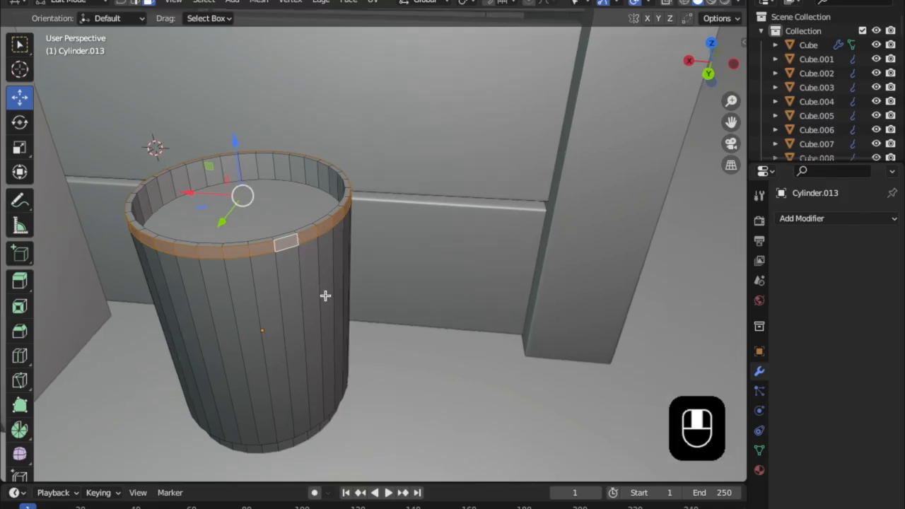
middle_click_drag(323, 295, 324, 295)
key("e")
left_click(325, 299)
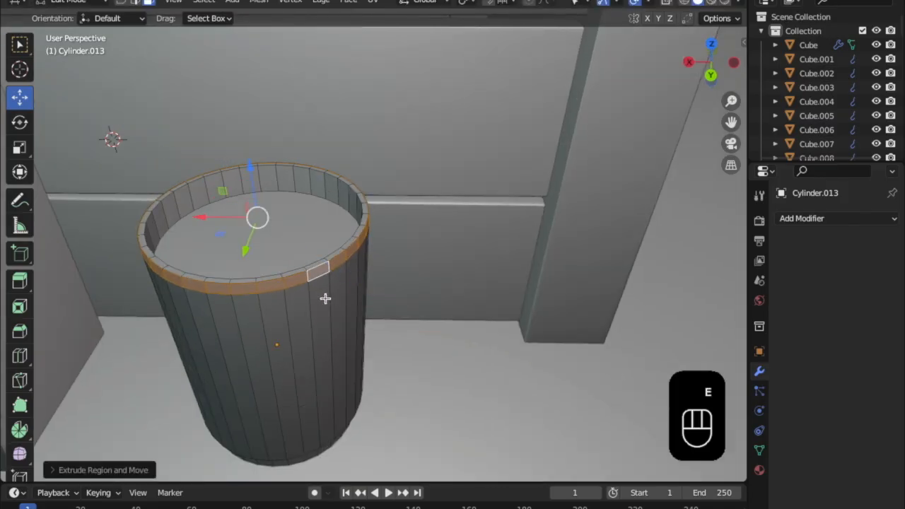
key("shift+d")
right_click(324, 298)
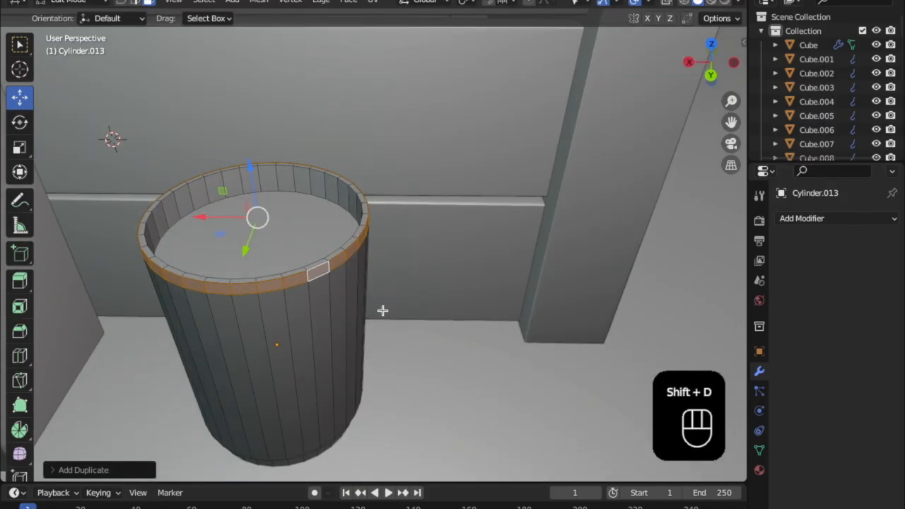
left_click_drag(257, 185, 263, 170)
- Extrude the lid ring and fatten it outward past the container's rim, then thin its outer edge along the Z axis
key("e")
left_click(332, 307)
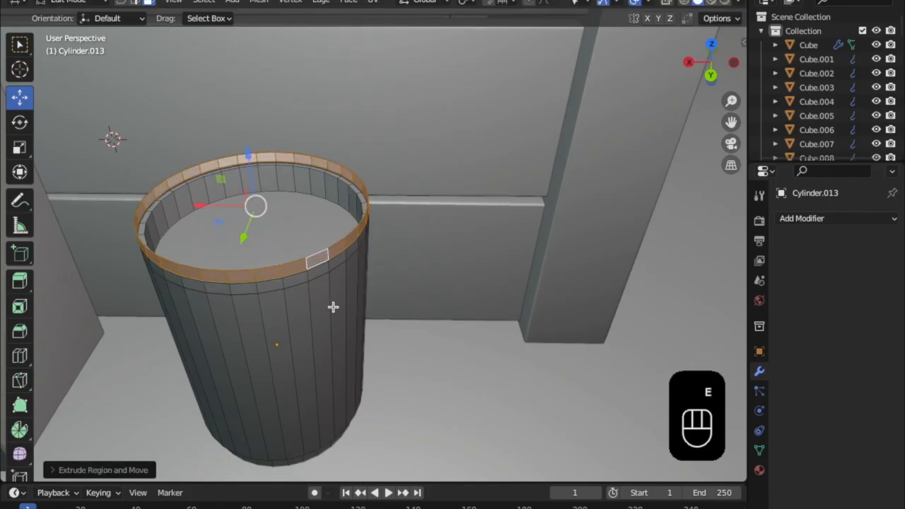
key("alt+s")
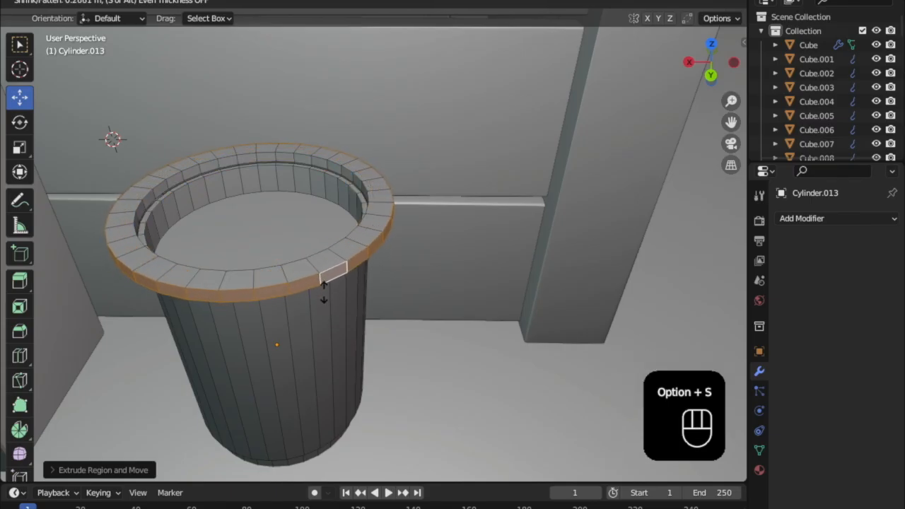
left_click(327, 296)
key("s")
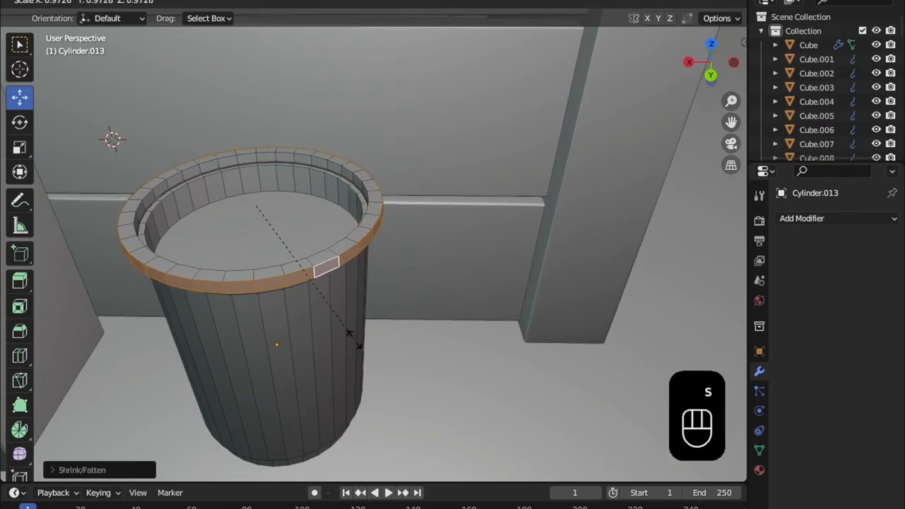
key("z")
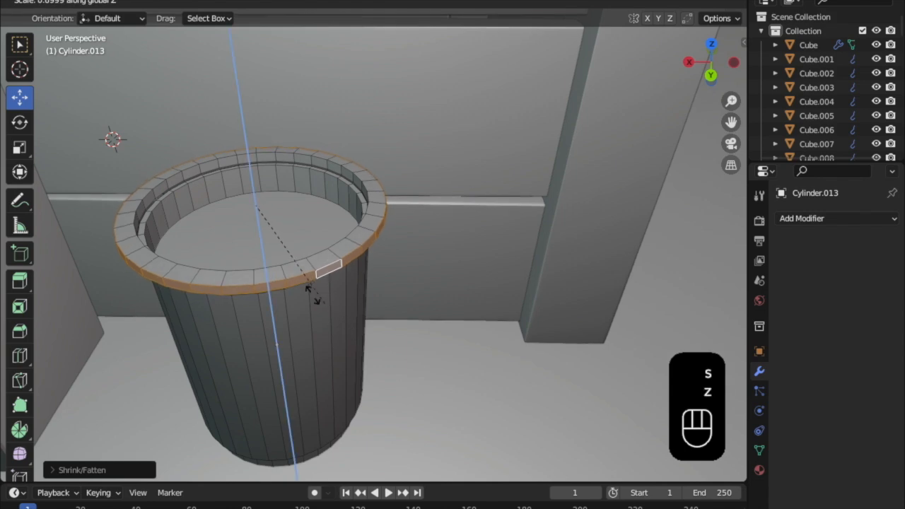
left_click(278, 260)
middle_click_drag(323, 285, 339, 283)
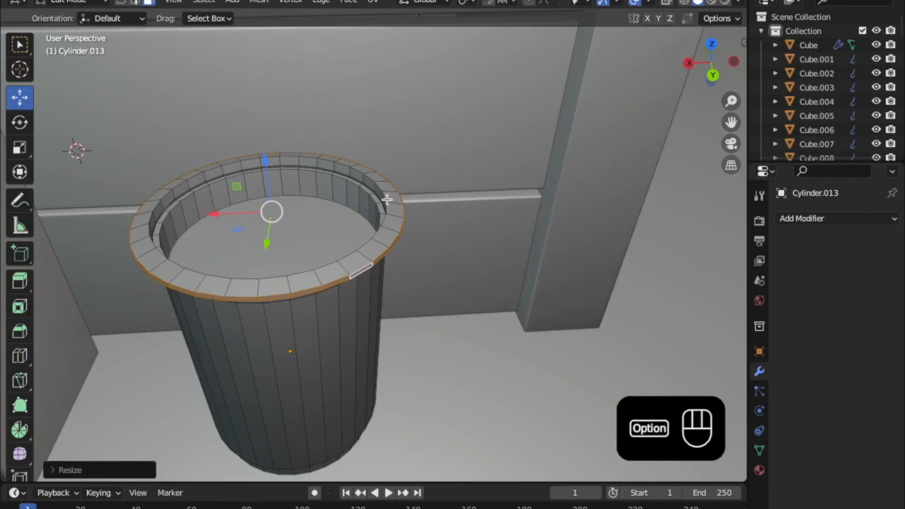
- Extrude the lid ring's inner face loop toward the centre and raise it along the Z axis to form a sloped lid
left_click(379, 202, "alt")
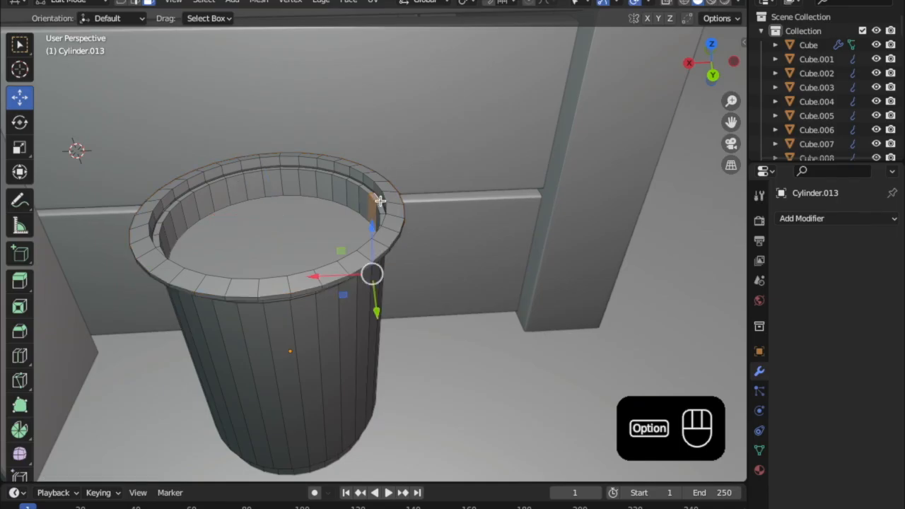
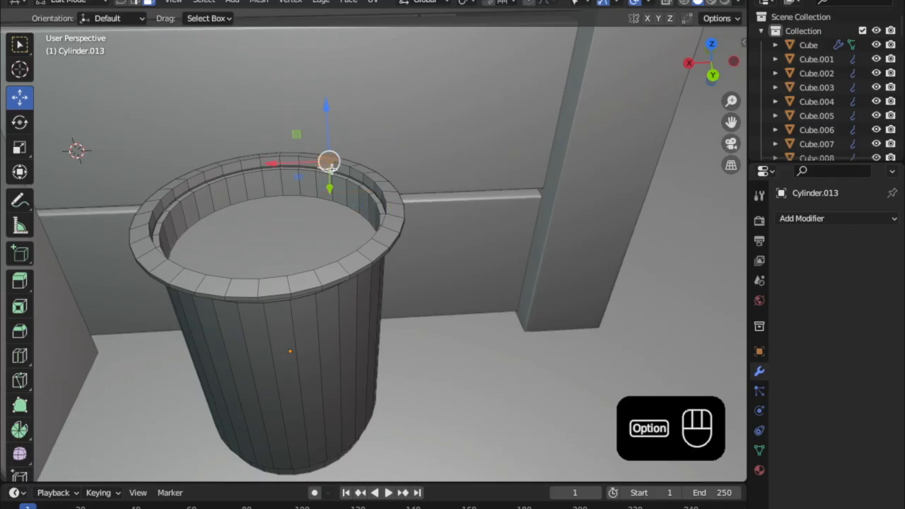
left_click(333, 168, "alt")
middle_click_drag(368, 215, 388, 237)
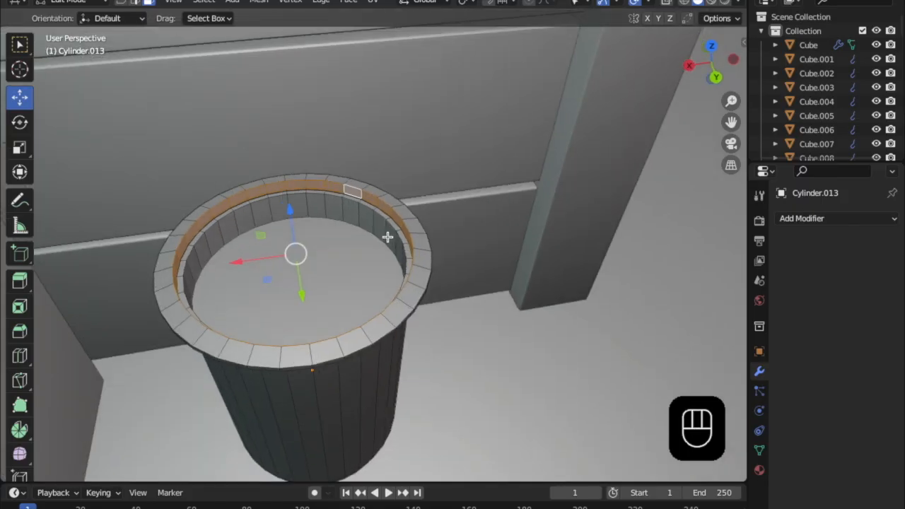
key("e")
left_click(383, 236)
key("alt+s")
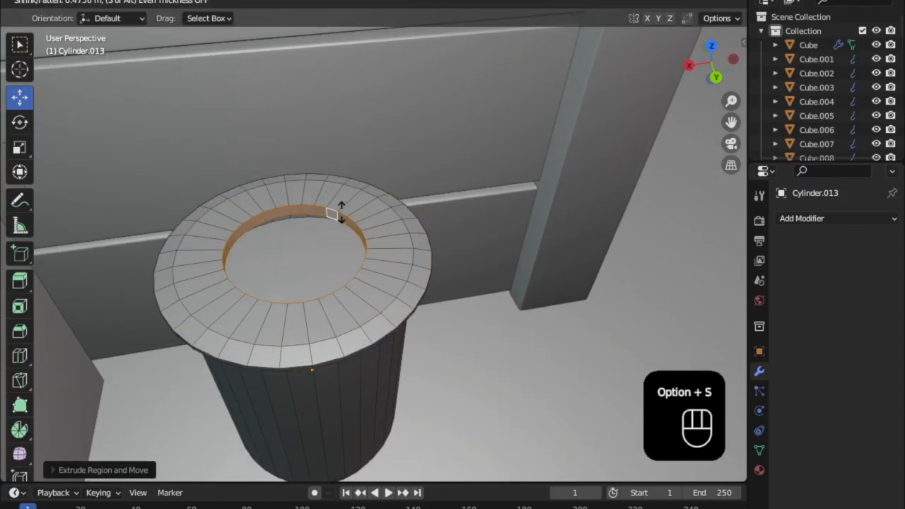
left_click(319, 226)
left_click_drag(291, 212, 274, 200)
middle_click_drag(273, 187, 289, 157)
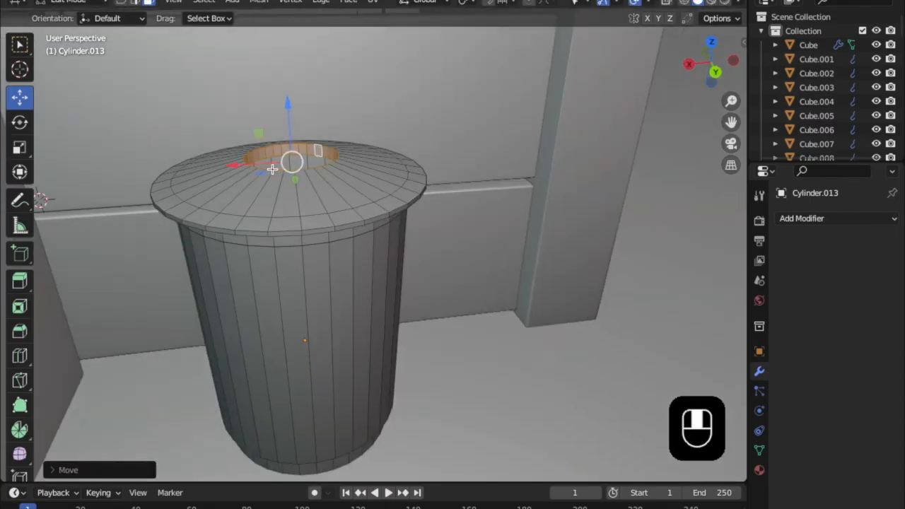
left_click_drag(285, 115, 283, 105)
- Extrude the lid's inner face loop inward again with Shrink/Fatten, leaving only a small ring at the centre
middle_click_drag(284, 105, 349, 222)
key("e")
left_click(354, 232)
key("alt+s")
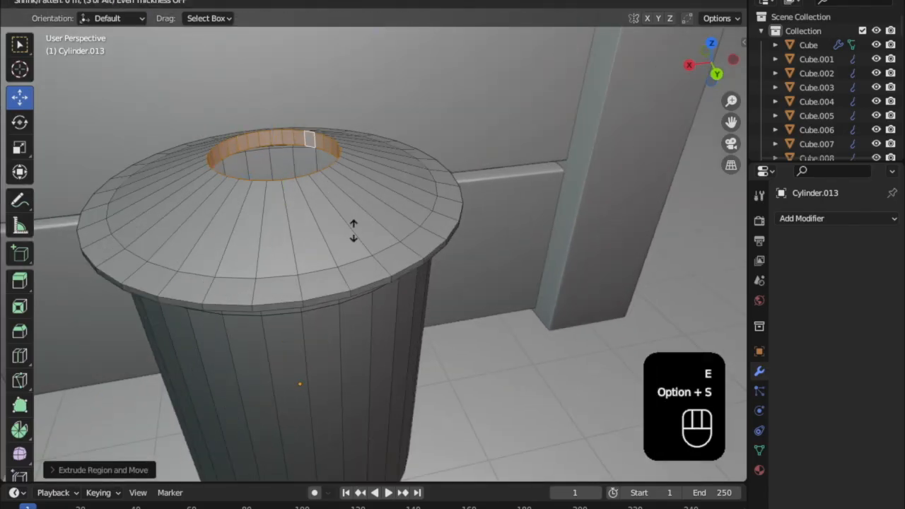
left_click(320, 210)
right_click(318, 207)
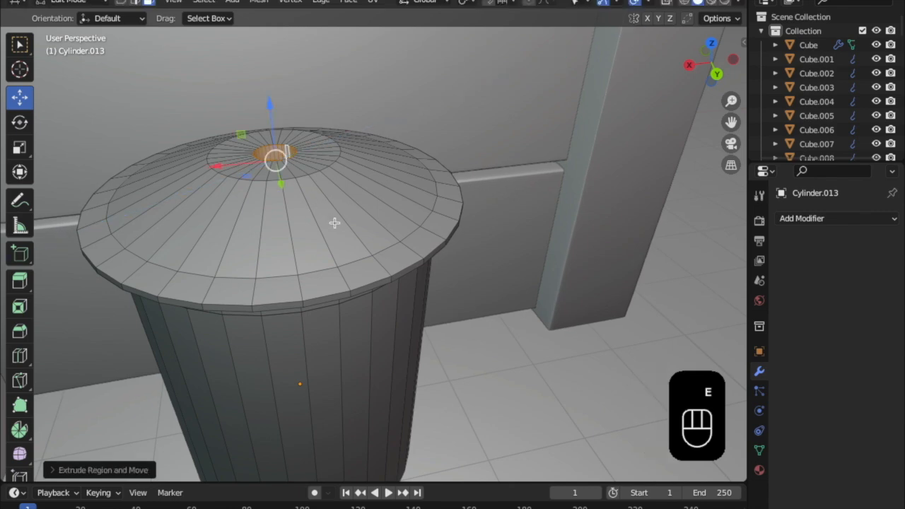
key("alt+s")
scroll(349, 241, "up", 5)
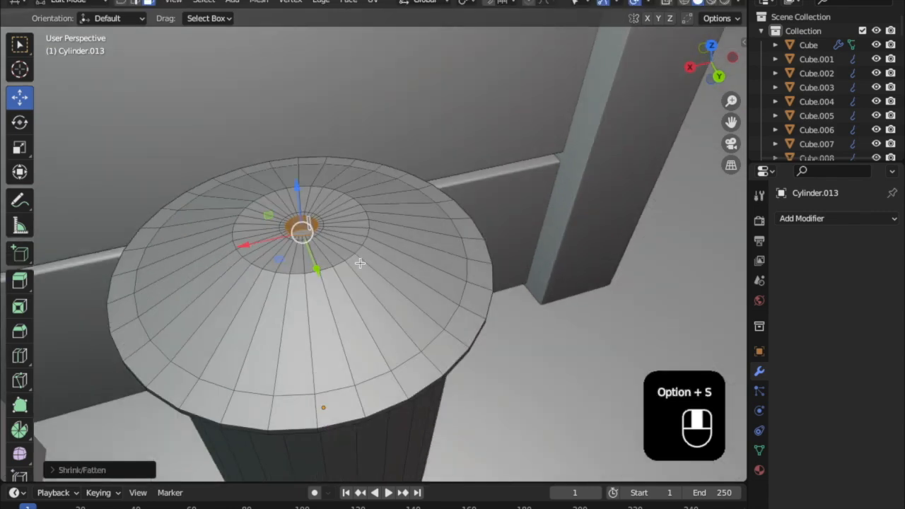
- Extrude the small centre ring upward in two short sections and adjust their widths to form the knob's base
scroll(354, 323, "down", 5)
key("e")
left_click(354, 314)
key("s")
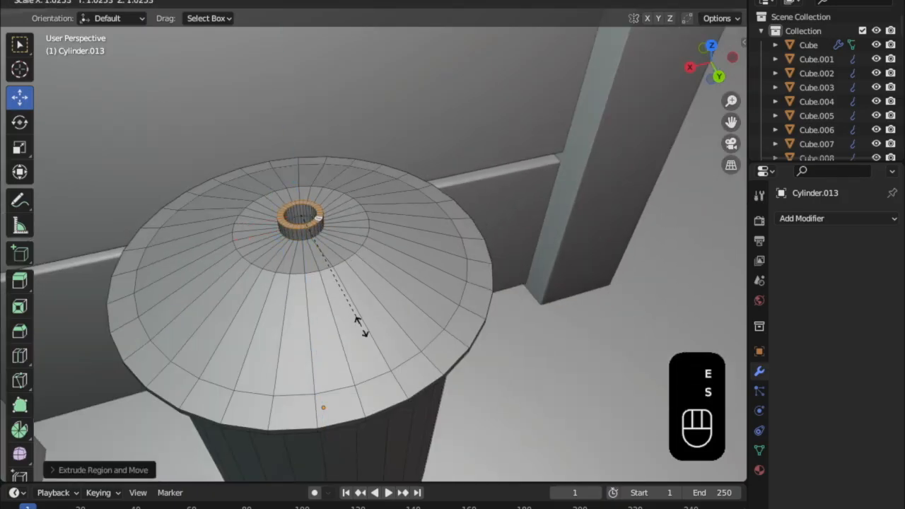
key("e")
left_click(359, 320)
key("s")
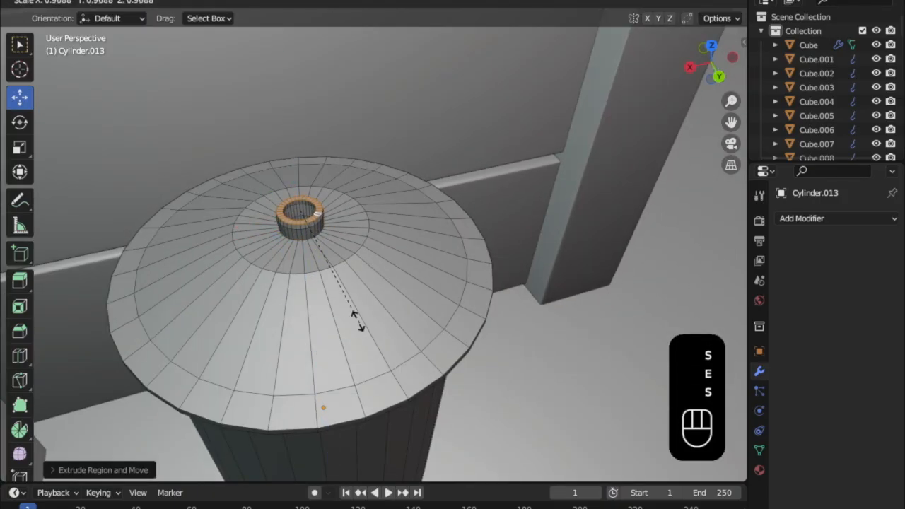
left_click(348, 308)
- Extrude the knob's top further and scale it inward to close it into a rounded tip, then leave mesh editing
key("e")
left_click(358, 319)
key("s")
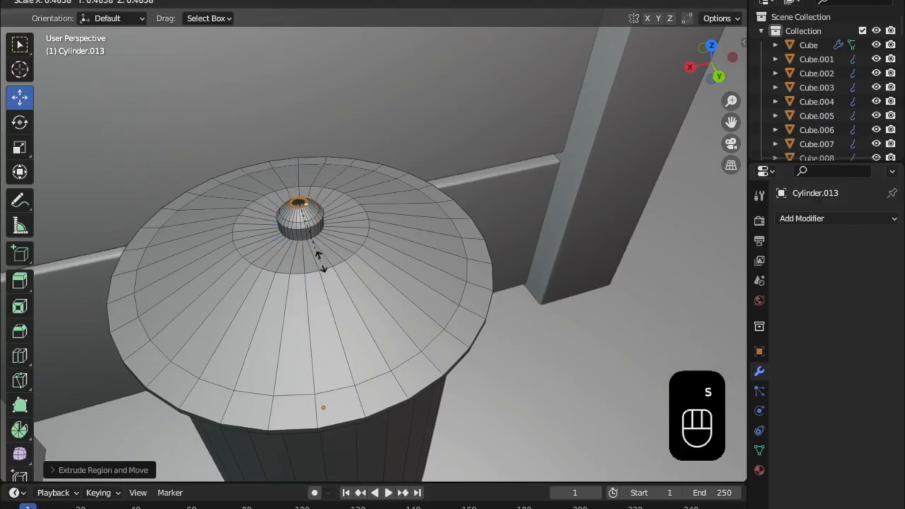
scroll(348, 296, "up", 2)
middle_click_drag(348, 296, 367, 339)
key("e")
left_click(370, 319)
key("s")
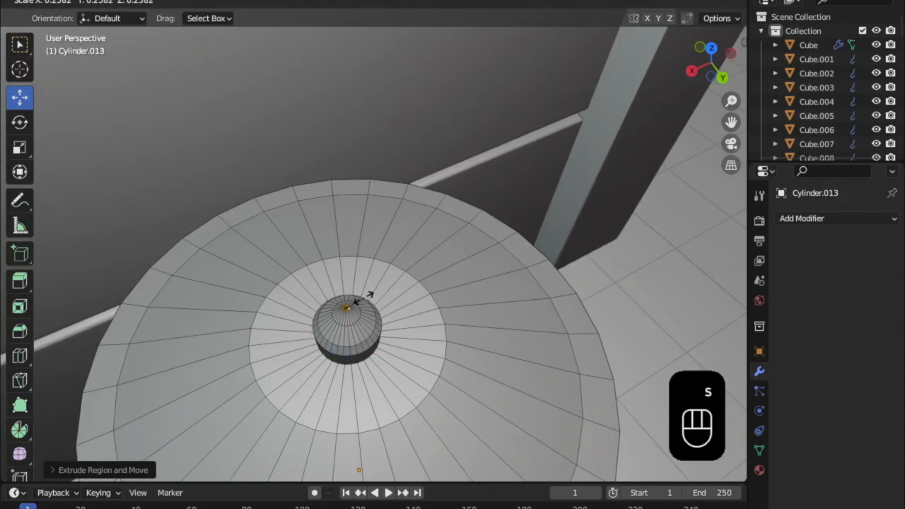
key("Tab")
- Duplicate the lidded bin, place the copy beside it near the corner post, and slightly adjust the copy's scale
scroll(386, 323, "down", 3)
middle_click_drag(386, 323, 333, 276)
scroll(356, 284, "down", 2)
scroll(367, 241, "up", 3)
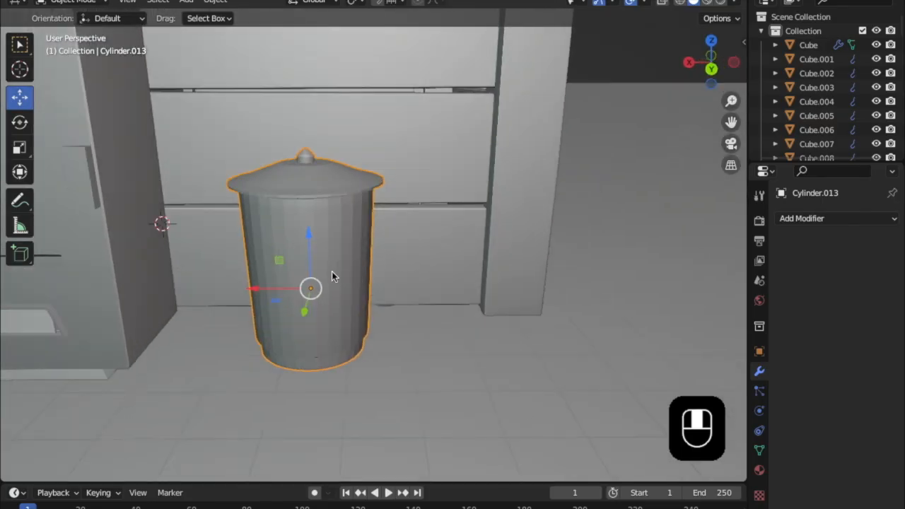
scroll(333, 273, "up", 2)
key("shift+d")
left_click(332, 270)
left_click_drag(288, 292, 433, 306)
key("s")
left_click(458, 336)
middle_click_drag(457, 336, 452, 348)
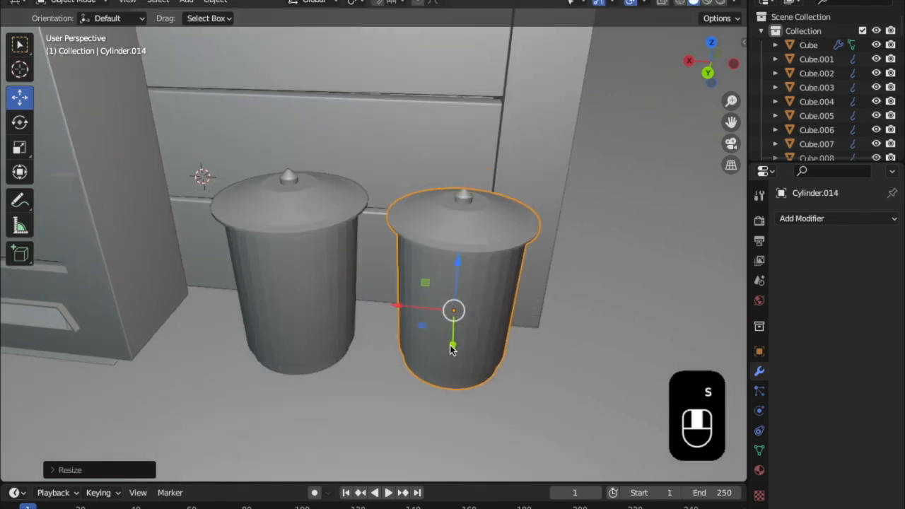
left_click_drag(425, 329, 423, 343)
- Move the original bin slightly toward the cabinet and along the Y axis, away from the side wall
left_click(319, 277)
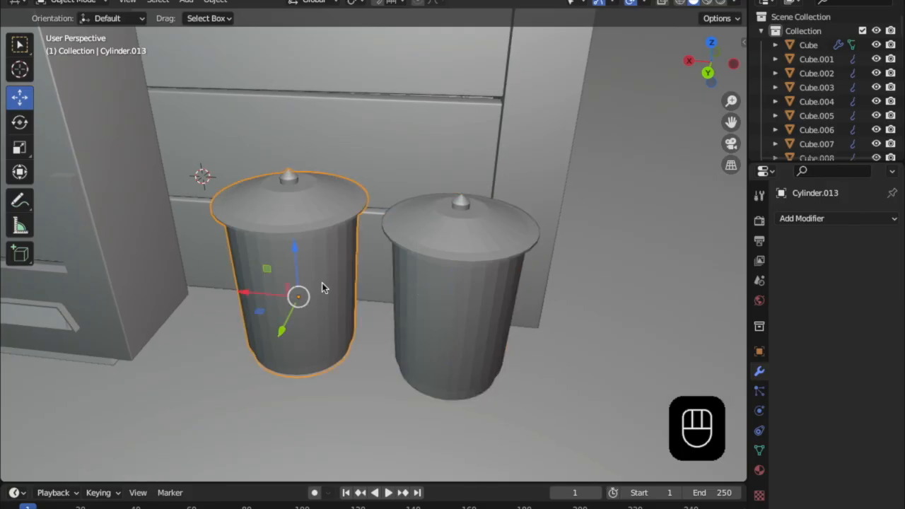
left_click_drag(259, 316, 249, 313)
middle_click_drag(277, 335, 299, 351)
left_click_drag(279, 345, 283, 375)
middle_click_drag(283, 374, 327, 348)
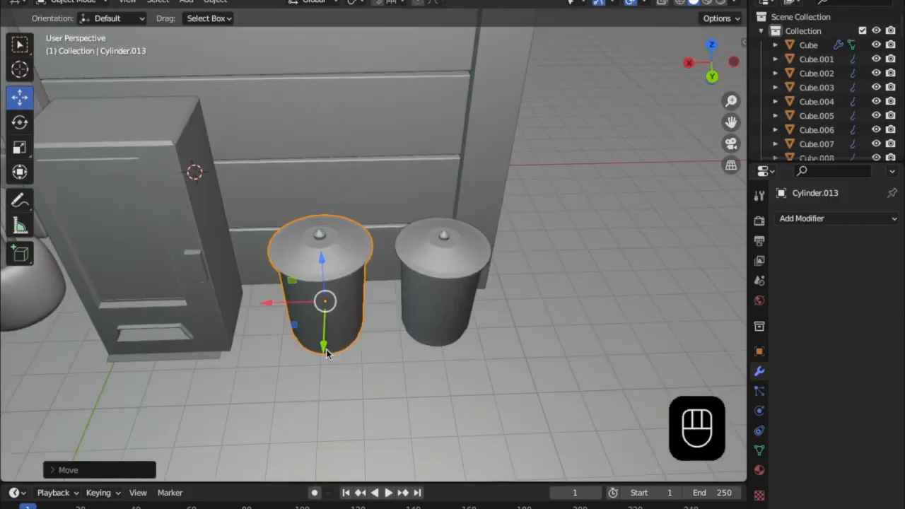
- Enter mesh editing on the bin beside the cabinet and select the face rings of its lid, from underside and rim up to the knob
scroll(327, 348, "up", 3)
key("Tab")
middle_click_drag(464, 281, 355, 253)
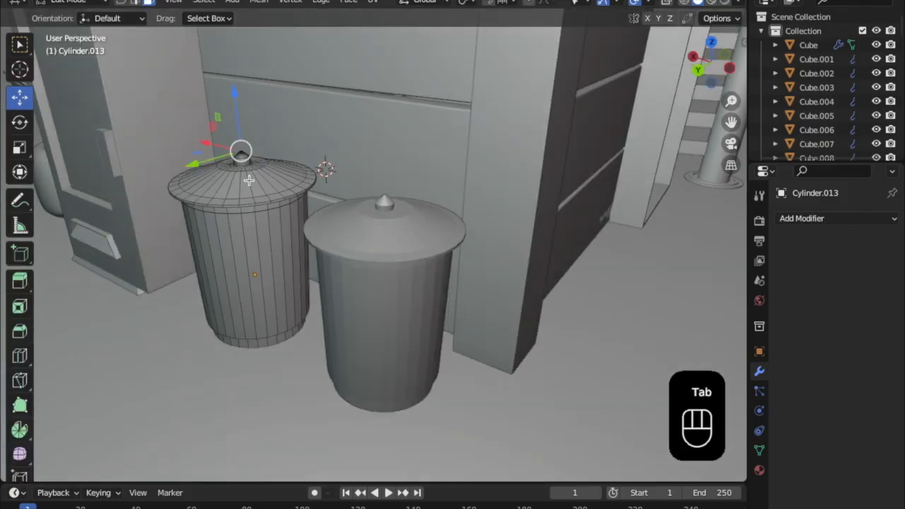
middle_click_drag(244, 175, 477, 291)
scroll(392, 298, "up", 3)
middle_click_drag(430, 265, 467, 284)
middle_click_drag(252, 214, 454, 209, "shift")
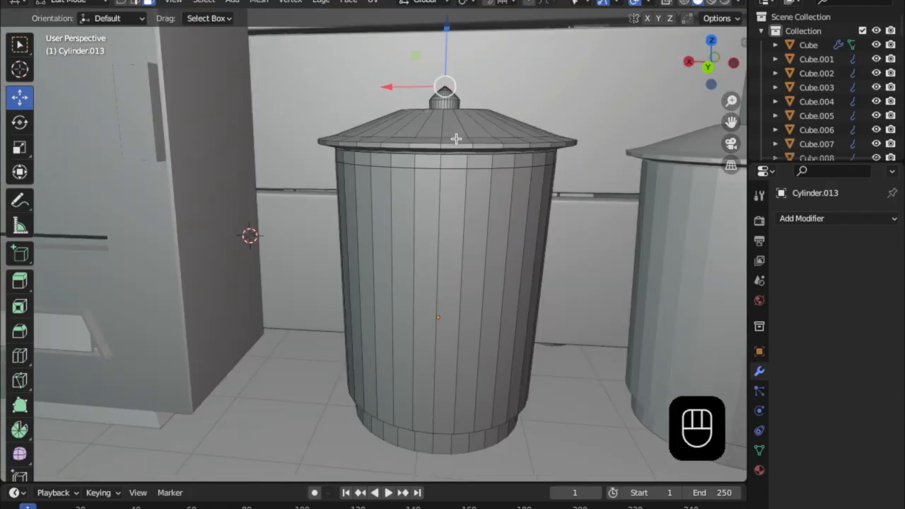
scroll(446, 151, "up", 2)
middle_click_drag(448, 141, 485, 115, "shift")
scroll(440, 162, "down", 1)
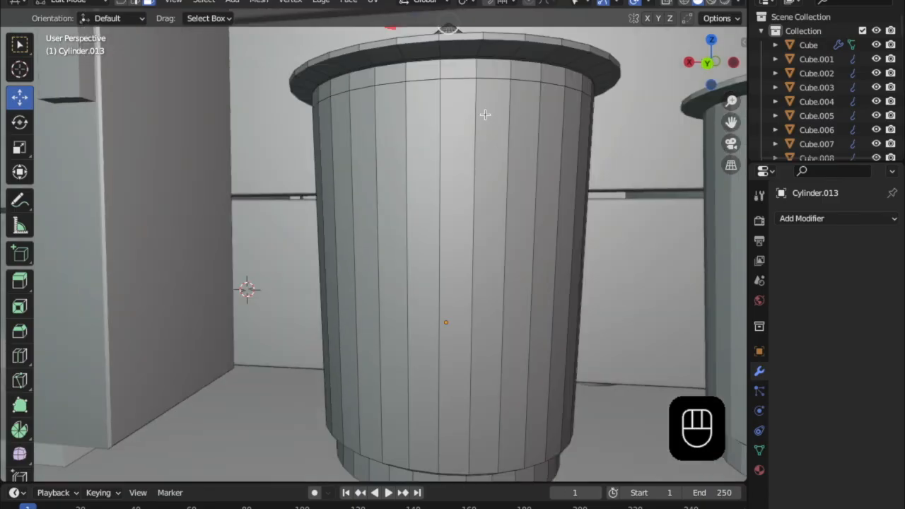
left_click(477, 49, "alt")
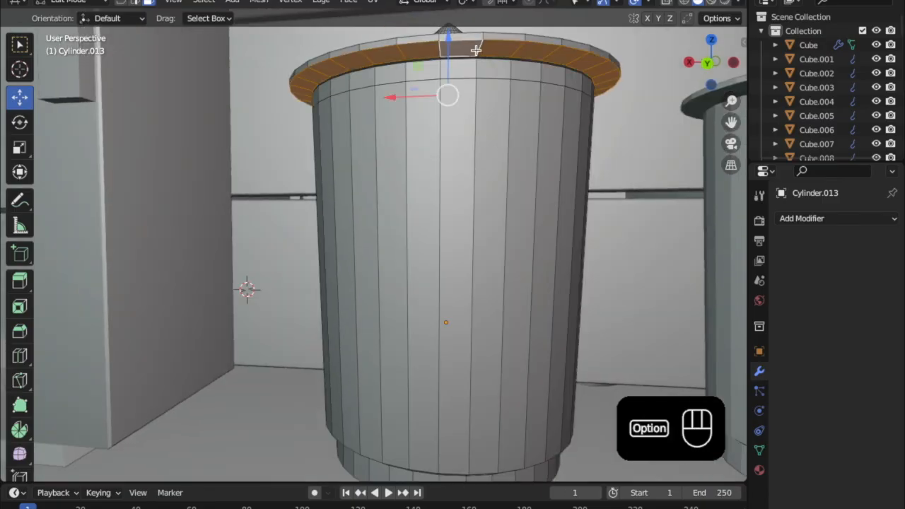
middle_click_drag(477, 51, 470, 96)
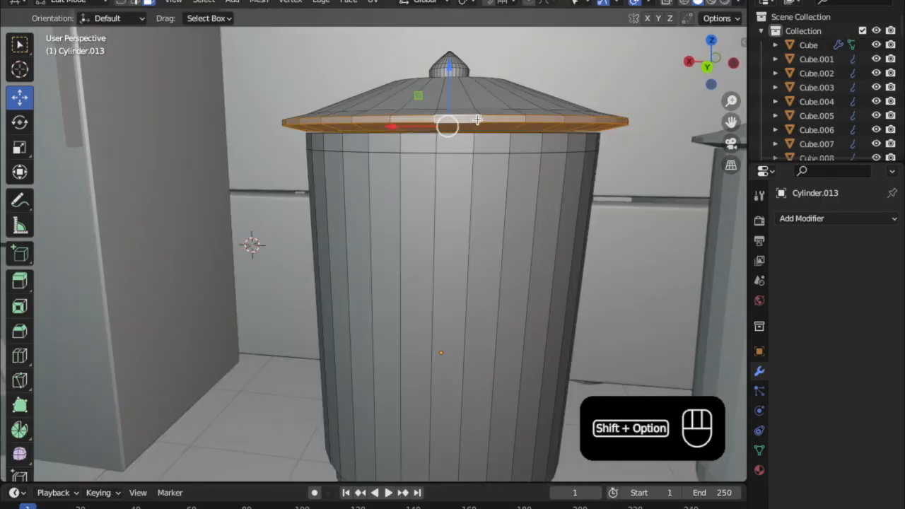
middle_click_drag(479, 135, 483, 162)
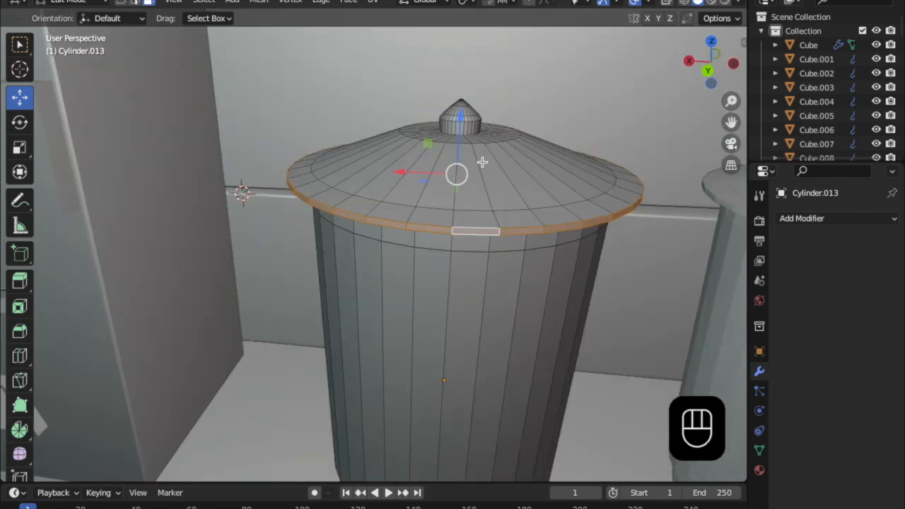
left_click(493, 215, "alt+shift")
left_click(490, 196, "alt+shift")
middle_click_drag(470, 145, 471, 191)
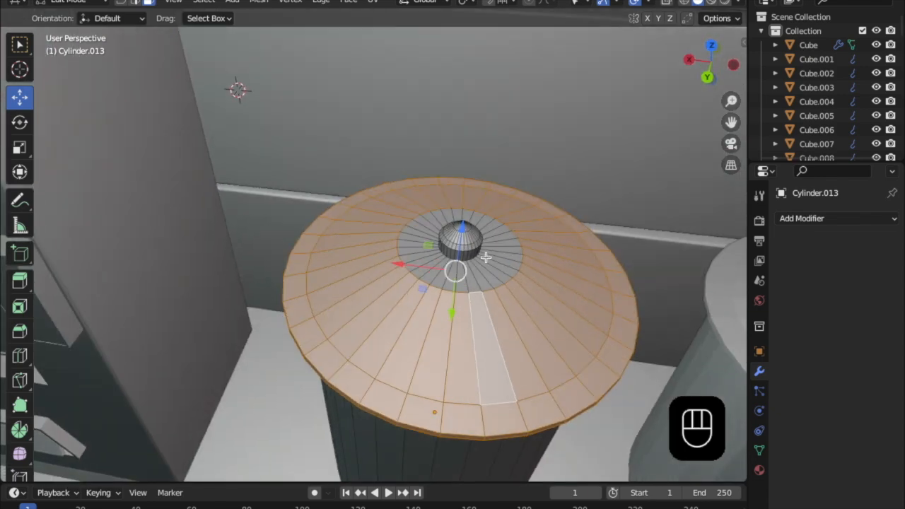
left_click(456, 275, "alt+shift")
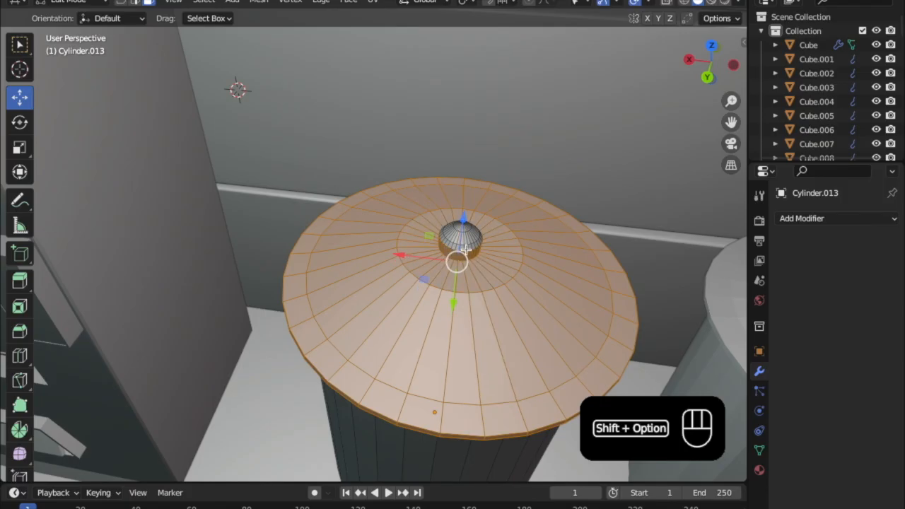
scroll(467, 251, "up", 4)
middle_click_drag(513, 266, 460, 264, "shift")
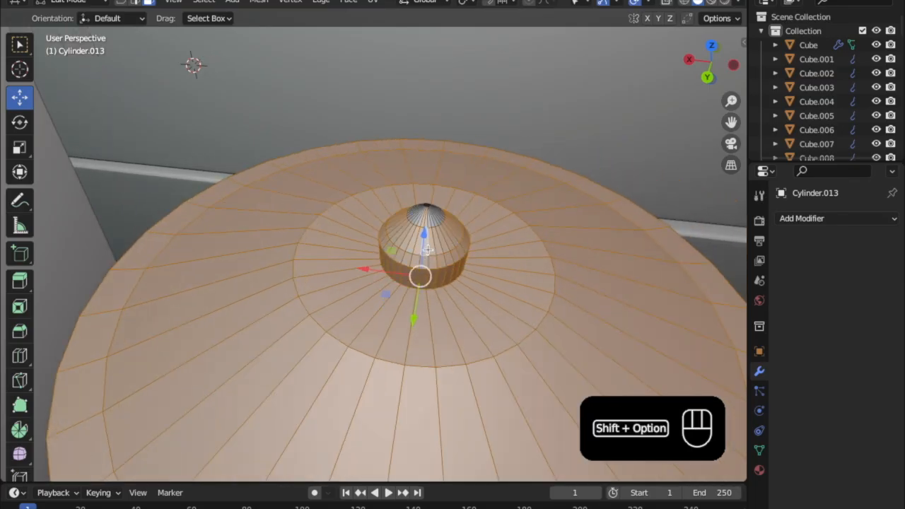
scroll(426, 222, "down", 8)
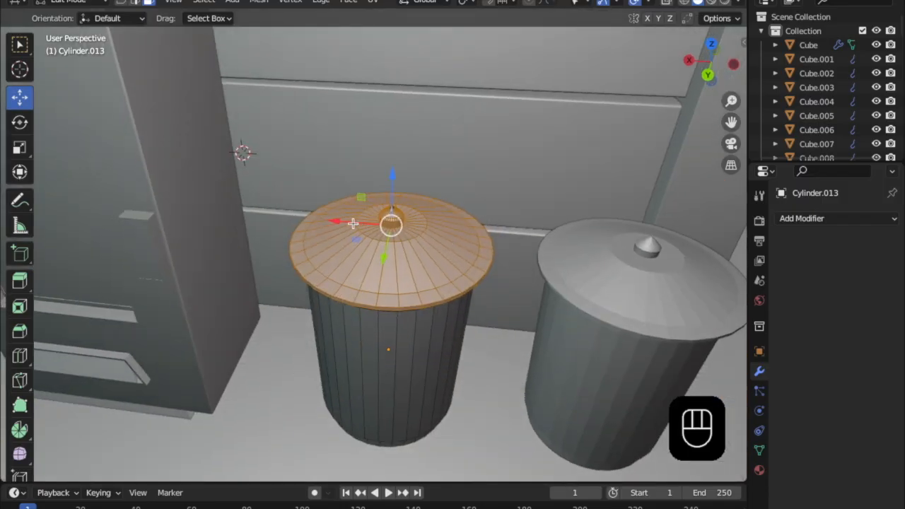
- Shift the selected lid slightly along the X axis and rotate it a little so it sits tilted on the bin
left_click_drag(353, 224, 355, 225)
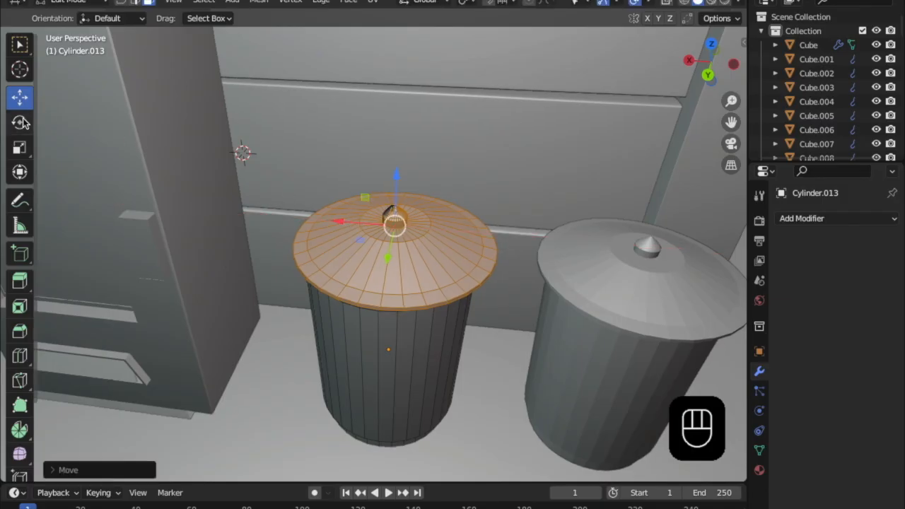
left_click(21, 122)
left_click_drag(374, 183, 379, 179)
middle_click_drag(402, 170, 409, 149)
scroll(412, 156, "up", 1)
left_click_drag(388, 105, 388, 113)
- Select the stray overlapping faces on the lid's knob with Circle Select, delete them, and leave mesh editing
middle_click_drag(400, 133, 405, 154)
middle_click_drag(404, 154, 379, 245, "shift")
scroll(375, 202, "up", 4)
left_click(359, 229)
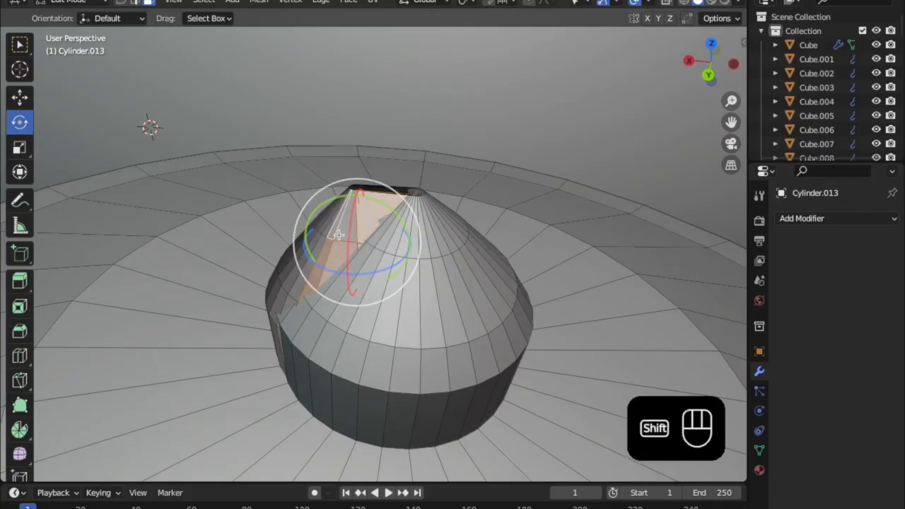
left_click(359, 249, "shift")
middle_click_drag(360, 248, 337, 293)
scroll(261, 267, "up", 3)
key("c")
mouse_move(378, 290)
left_mouse_down()
mouse_move(382, 313)
mouse_move(381, 244)
mouse_move(395, 214)
left_mouse_up()
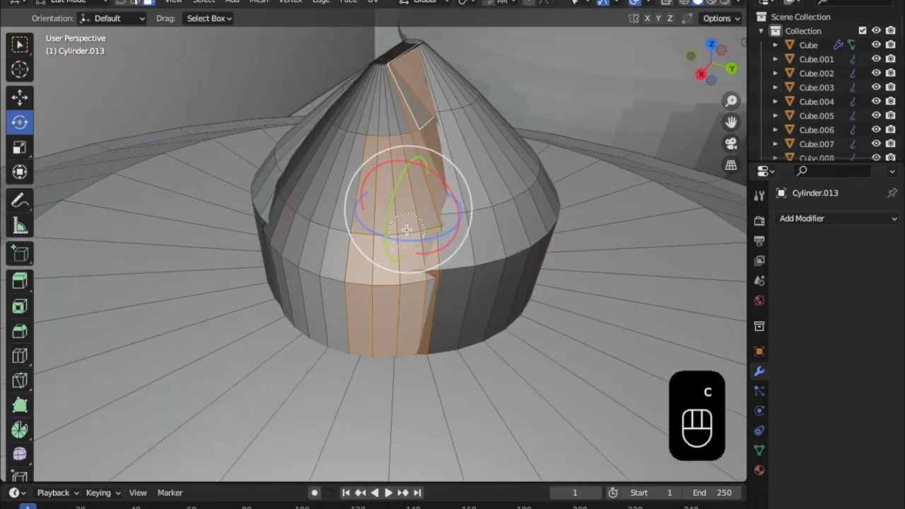
mouse_move(388, 162)
left_mouse_down()
mouse_move(382, 102)
mouse_move(297, 290)
mouse_move(296, 248)
left_mouse_up()
left_click_drag(317, 188, 304, 183)
middle_click_drag(300, 205, 439, 257)
mouse_move(552, 320)
left_mouse_down()
mouse_move(580, 254)
mouse_move(581, 289)
mouse_move(534, 333)
left_mouse_up()
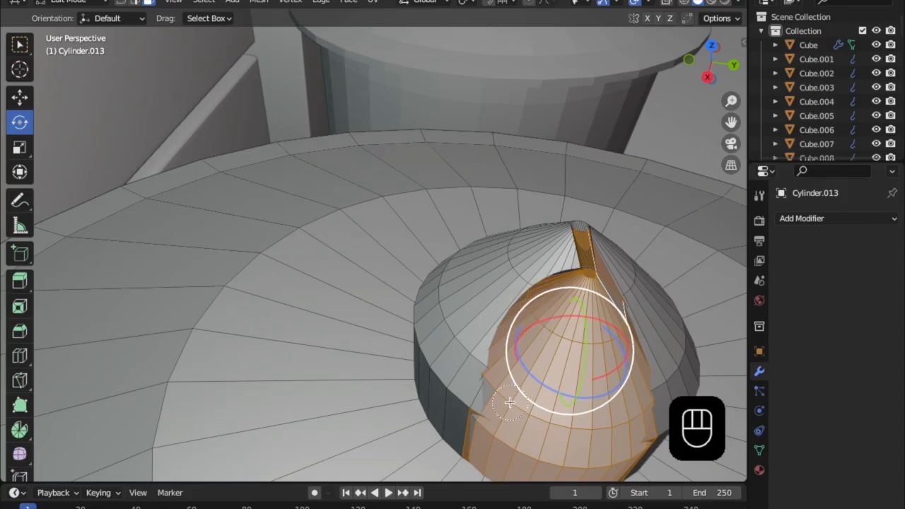
left_click_drag(620, 414, 634, 417)
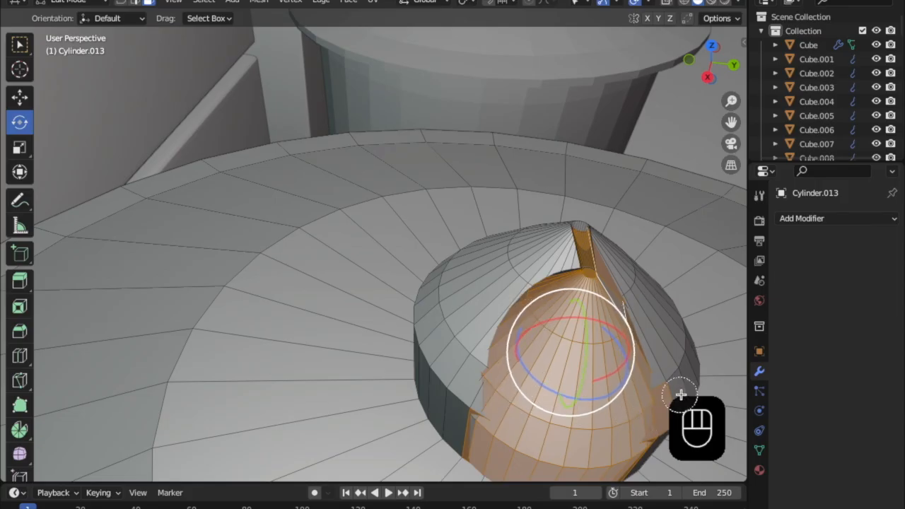
left_click_drag(680, 394, 680, 393)
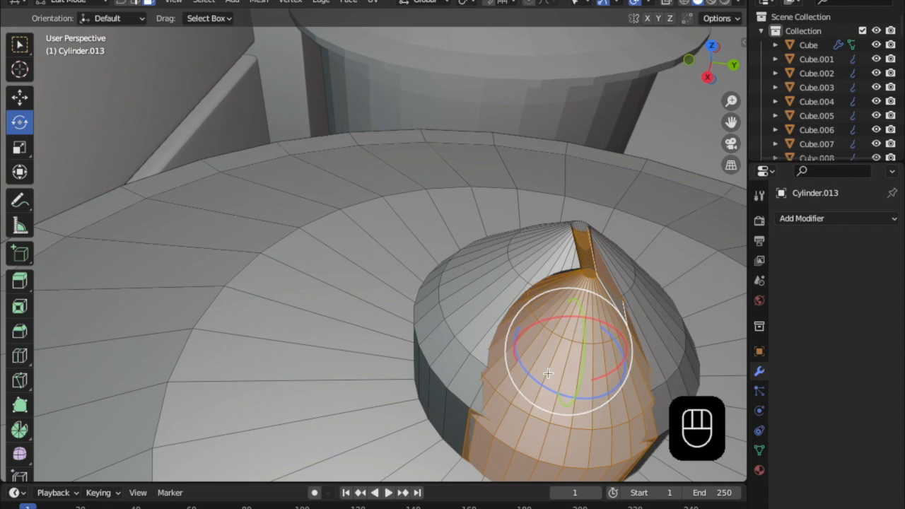
key("KP_Decimal")
key("x")
left_click(439, 386)
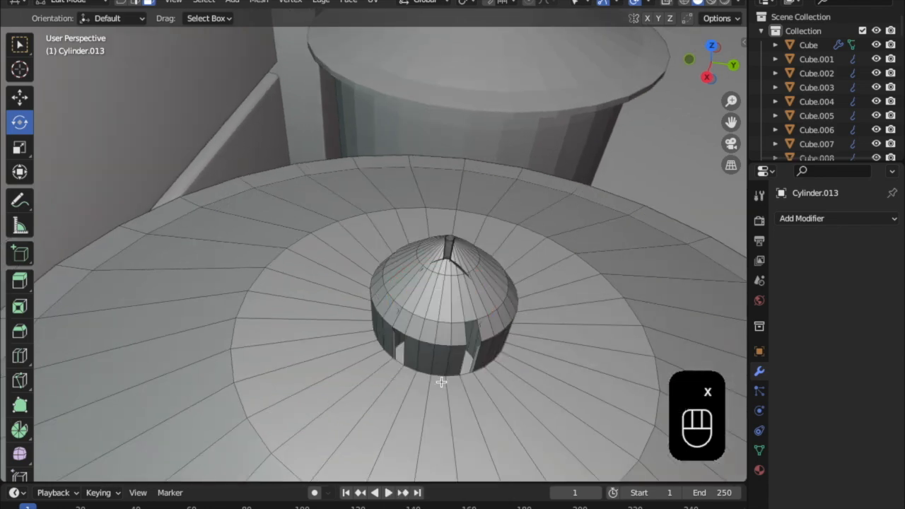
middle_click_drag(430, 363, 326, 291, "shift")
scroll(318, 337, "down", 6)
middle_click_drag(308, 244, 326, 231)
key("Tab")
scroll(412, 245, "down", 4)
middle_click_drag(413, 245, 101, 120)
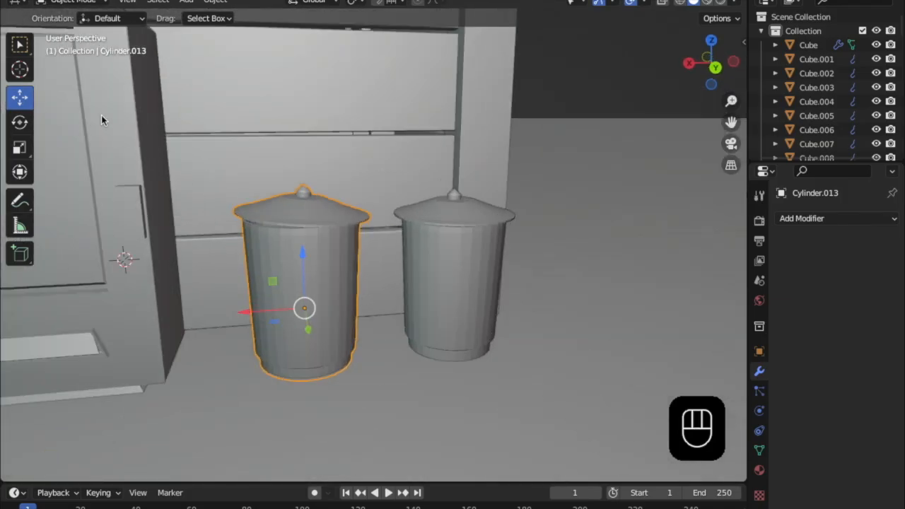
- Rotate the bin beside the cabinet to vary its orientation from the other bin
left_click(19, 123)
left_click_drag(314, 334, 305, 319)
middle_click_drag(305, 319, 325, 338)
left_click_drag(325, 333, 156, 317)
right_click(155, 317)
left_click_drag(319, 338, 215, 338)
left_click_drag(162, 309, 269, 289)
middle_click_drag(270, 289, 408, 346)
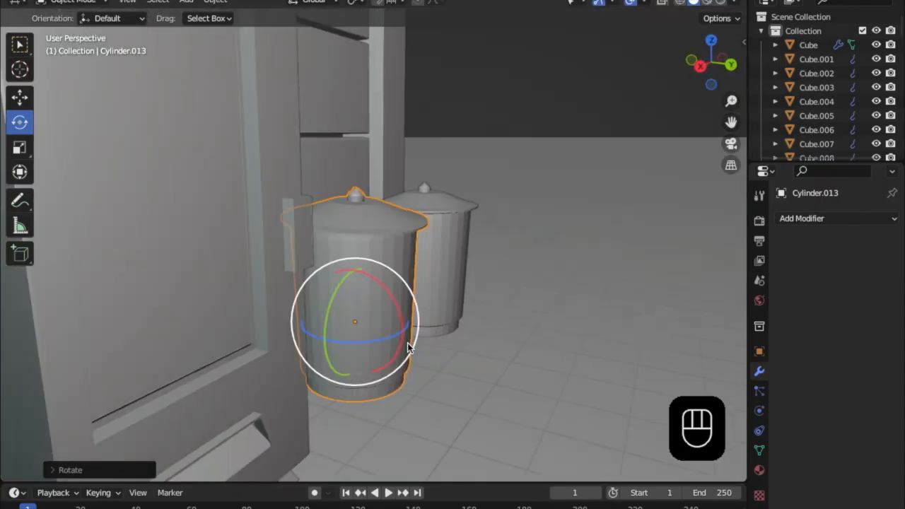
left_click_drag(383, 342, 338, 333)
middle_click_drag(338, 333, 307, 333)
left_click_drag(306, 331, 313, 333)
- Add a cube on the plank floor inside the stall, next to the low counter wall
middle_click_drag(314, 334, 561, 268)
scroll(460, 246, "down", 1)
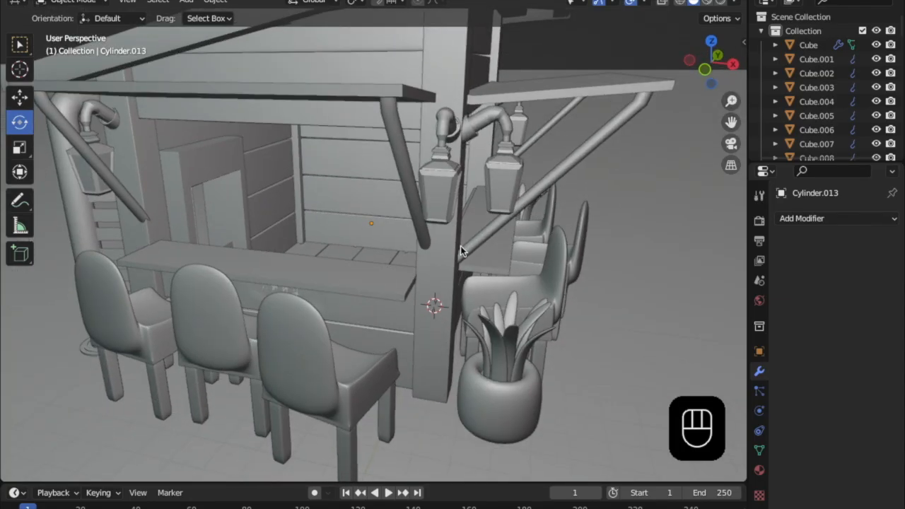
scroll(464, 269, "up", 4)
middle_click_drag(470, 314, 419, 220)
scroll(487, 315, "up", 2)
scroll(499, 280, "down", 8)
scroll(511, 271, "up", 10)
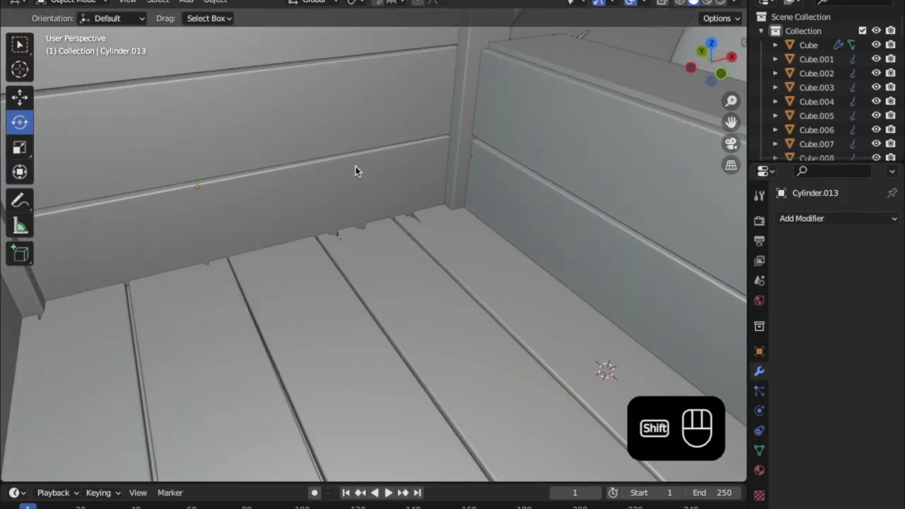
left_click(191, 3)
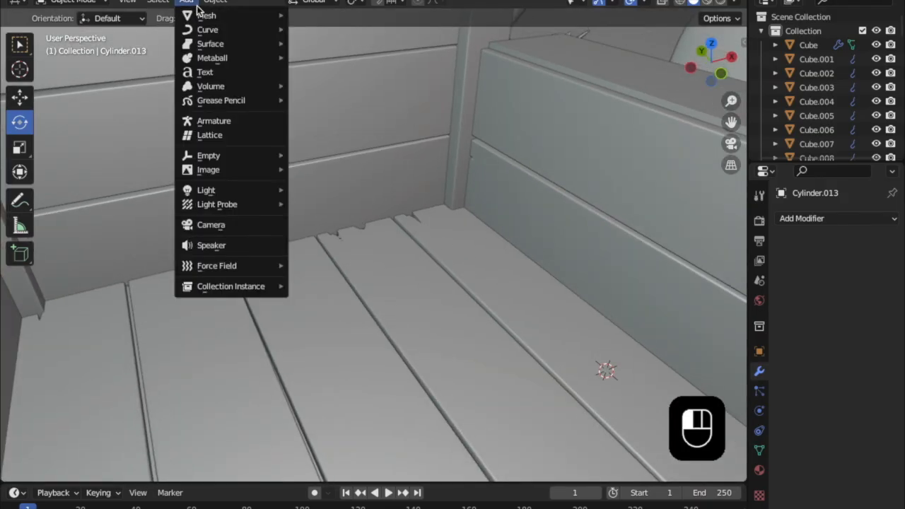
mouse_move(218, 20)
left_click(316, 31)
middle_click_drag(323, 142, 317, 263, "shift")
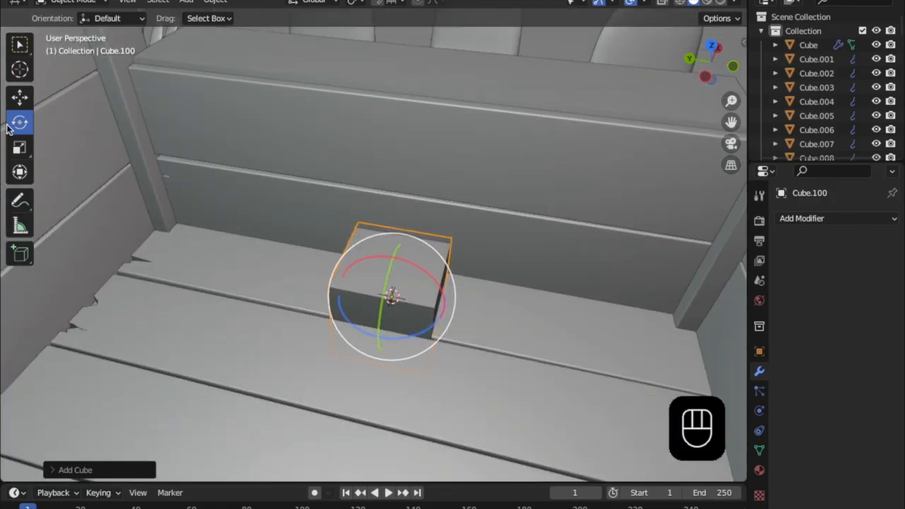
- Scale the new cube down to a small block and move it along the stall floor
key("s")
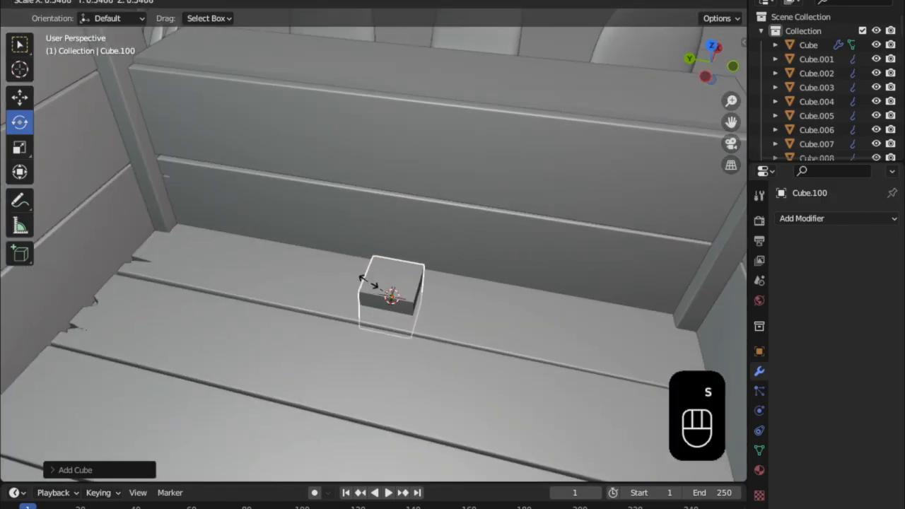
left_click(375, 281)
left_click(26, 103)
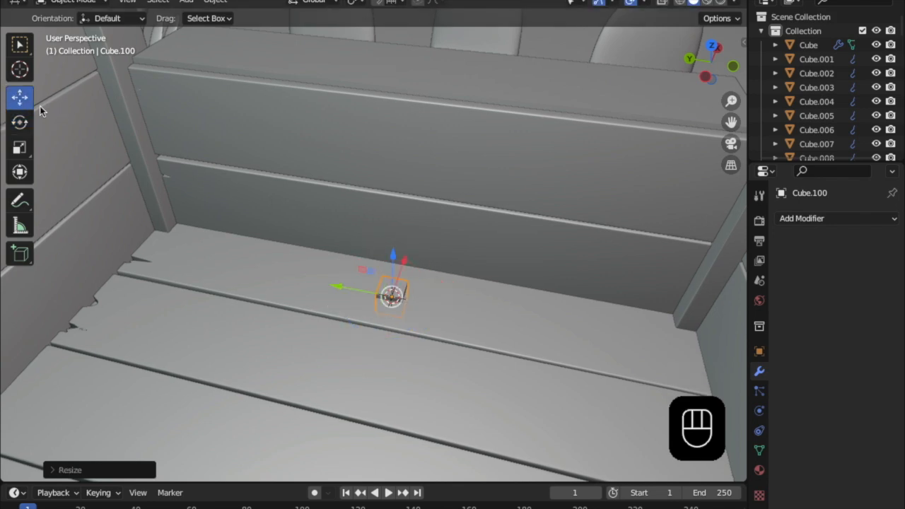
left_click_drag(290, 294, 134, 293)
- Add a Subdivision Surface modifier to the bin next to the cabinet
scroll(212, 262, "down", 5)
middle_click_drag(212, 263, 353, 305)
scroll(378, 254, "up", 5)
scroll(346, 304, "down", 5)
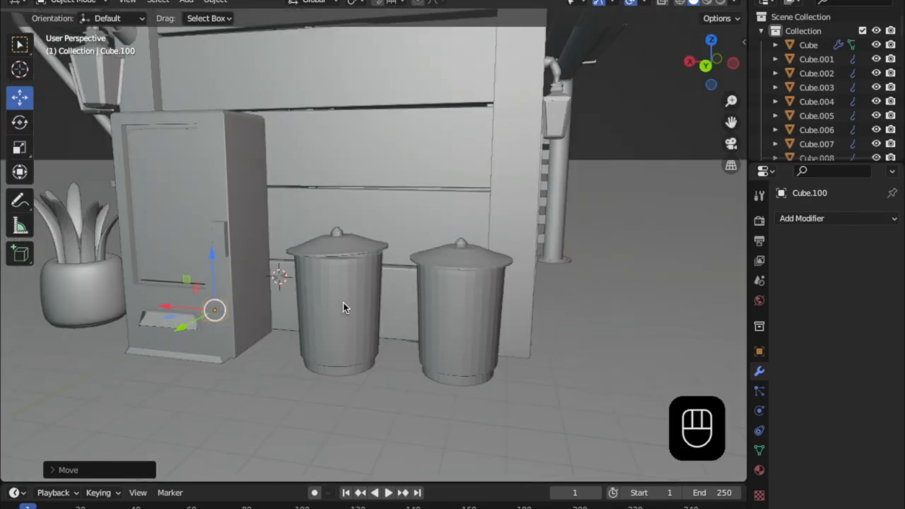
left_click(369, 300)
scroll(370, 300, "up", 3)
scroll(491, 342, "up", 2)
middle_click_drag(491, 341, 396, 329, "shift")
scroll(269, 317, "down", 4)
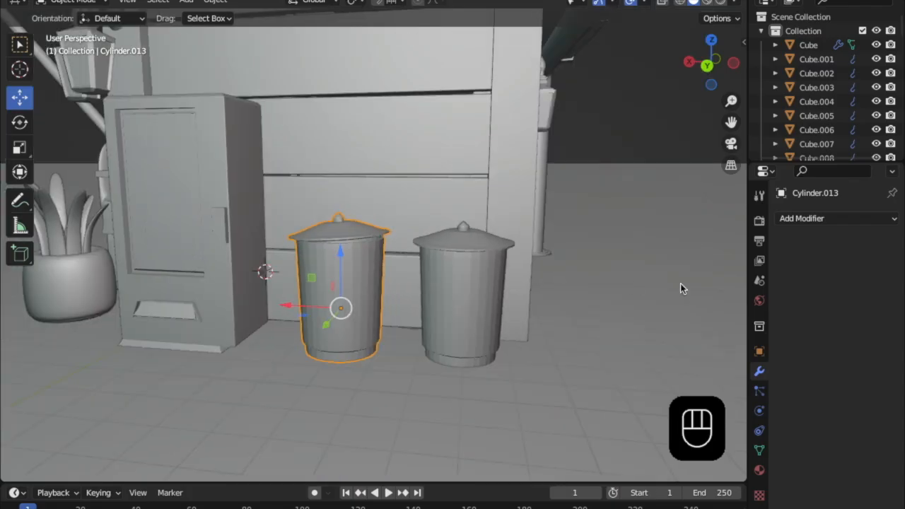
left_click(785, 217)
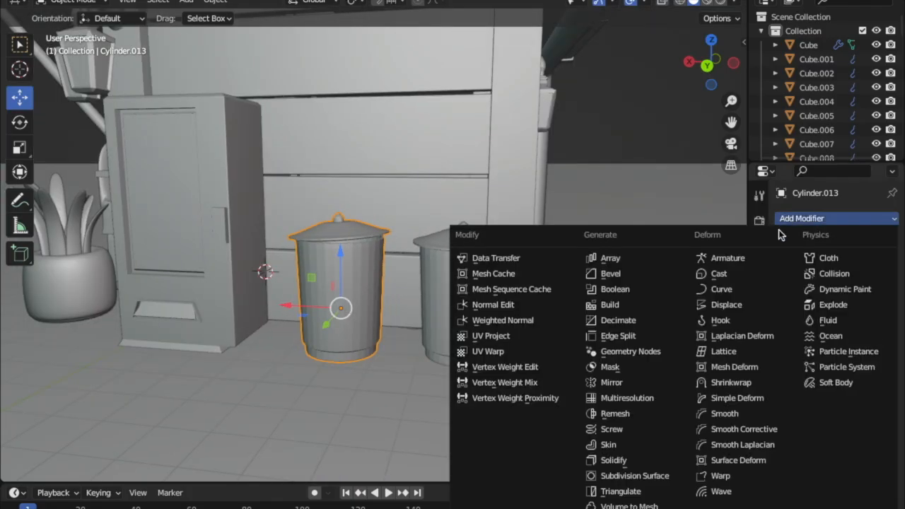
left_click(609, 476)
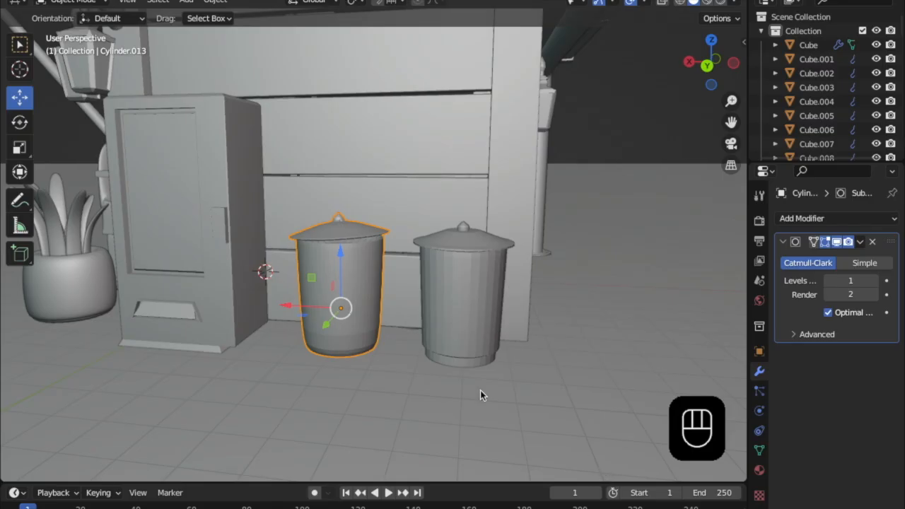
- Give the second bin near the corner post a Subdivision Surface modifier as well
left_click(451, 335)
left_click(785, 219)
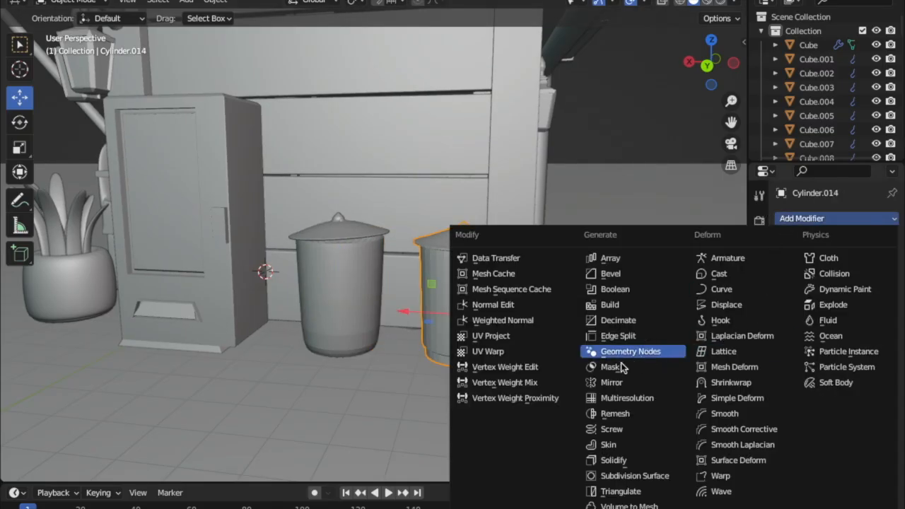
left_click(604, 478)
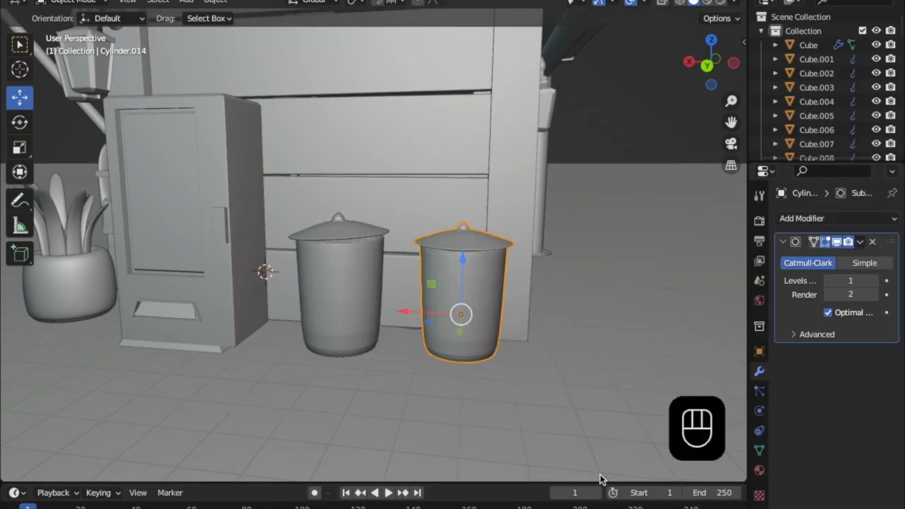
scroll(464, 298, "up", 5)
scroll(316, 283, "down", 3)
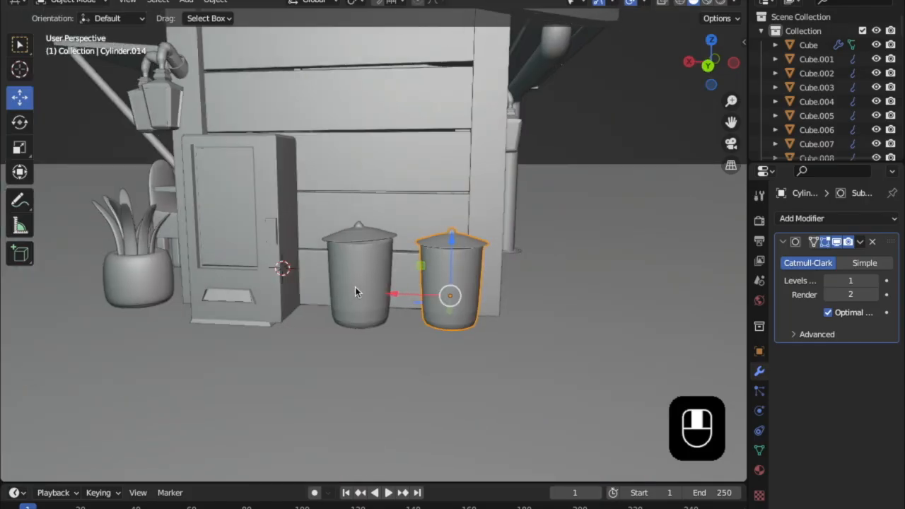
middle_click_drag(355, 288, 396, 287)
middle_click_drag(551, 255, 535, 256)
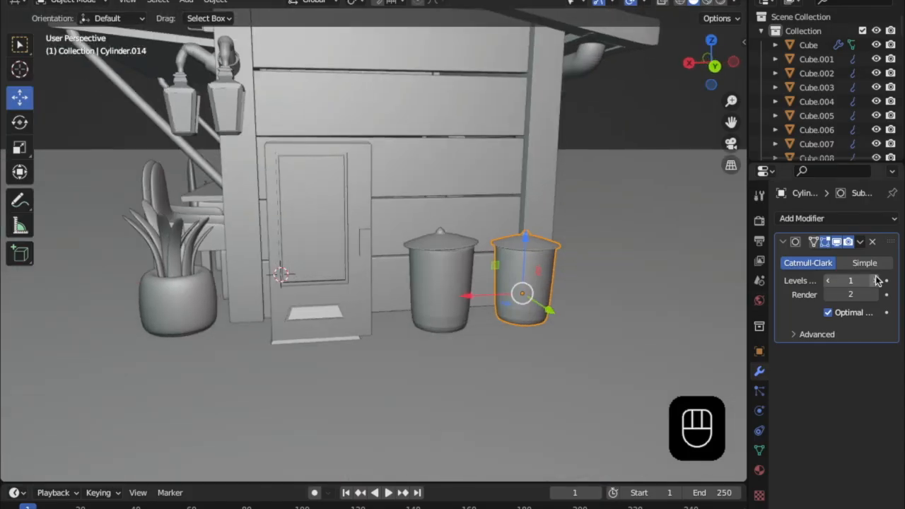
left_click(441, 283)
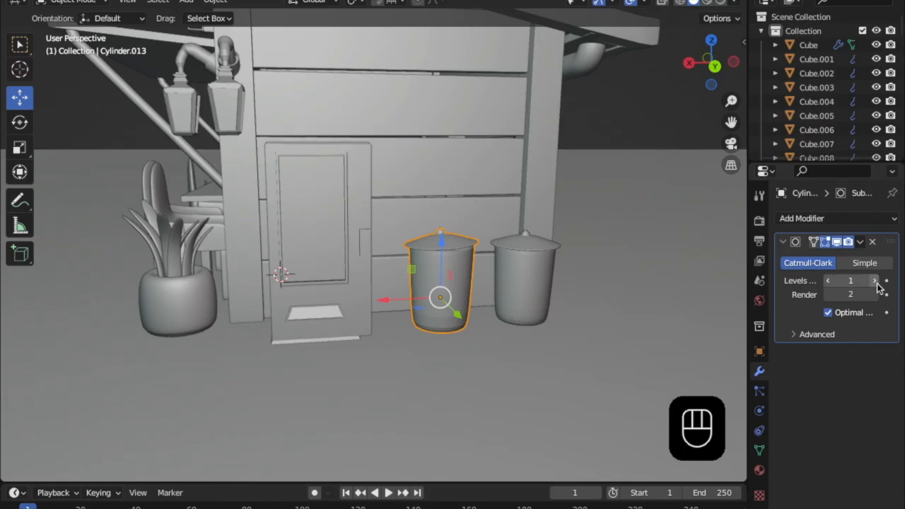
middle_click_drag(441, 255, 493, 267)
scroll(493, 268, "up", 1)
- Try a Subdivision Surface modifier on the cabinet beside the bins and check its mesh in Edit Mode
left_click(492, 268)
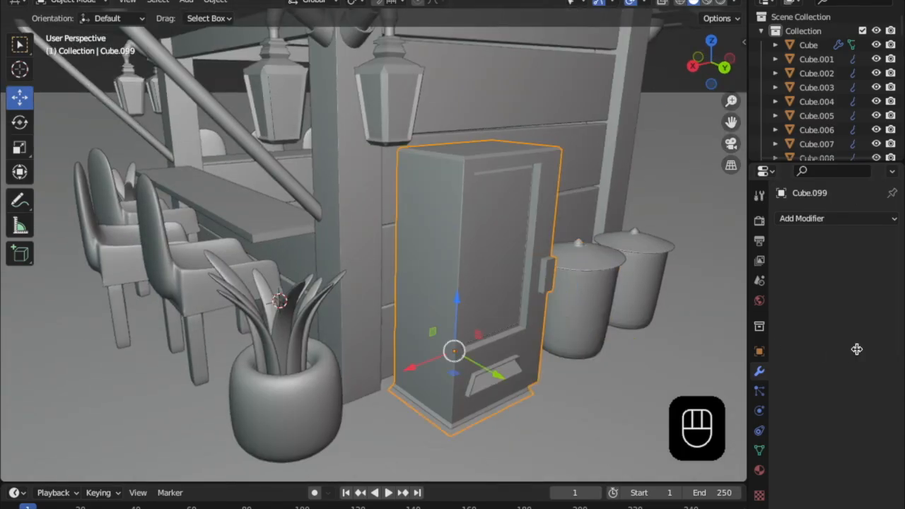
left_click(823, 219)
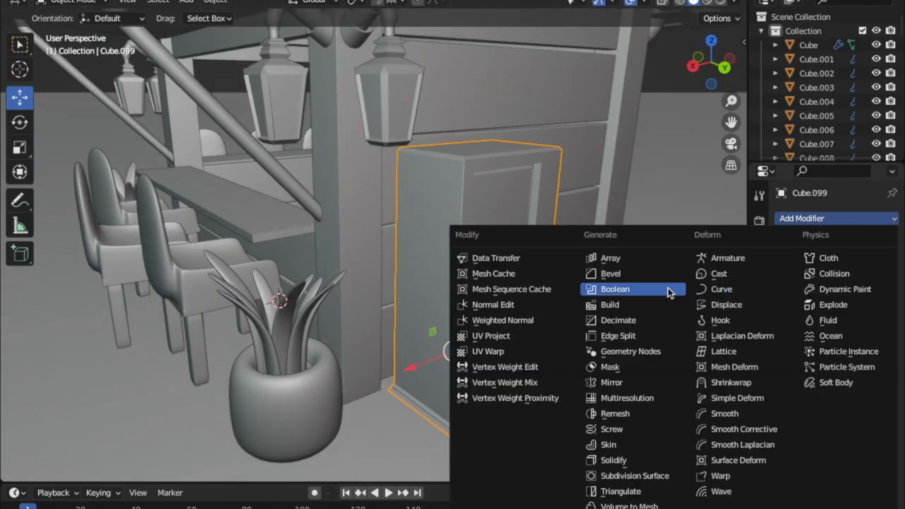
left_click(622, 476)
middle_click_drag(592, 460, 561, 440)
key("Tab")
middle_click_drag(353, 294, 346, 311)
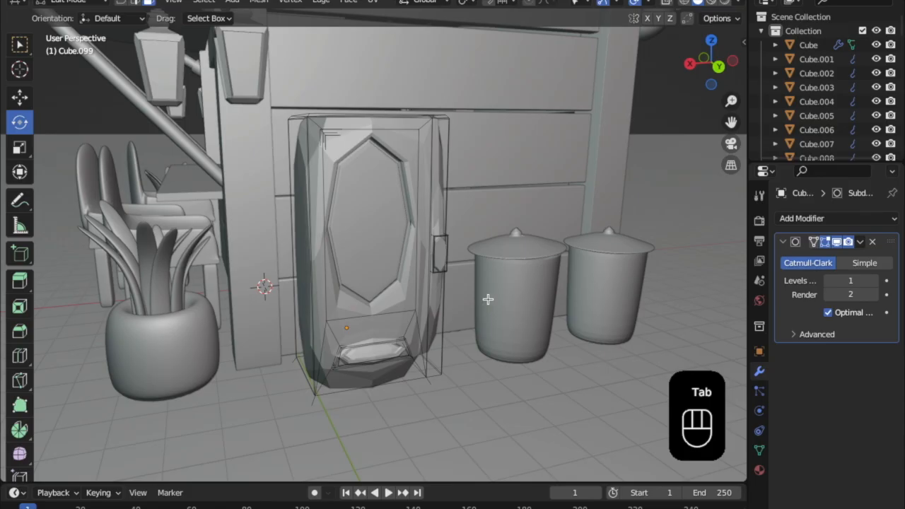
- Set the cabinet's viewport subdivision level to 0, remove the modifier and return to Object Mode
left_click(830, 282)
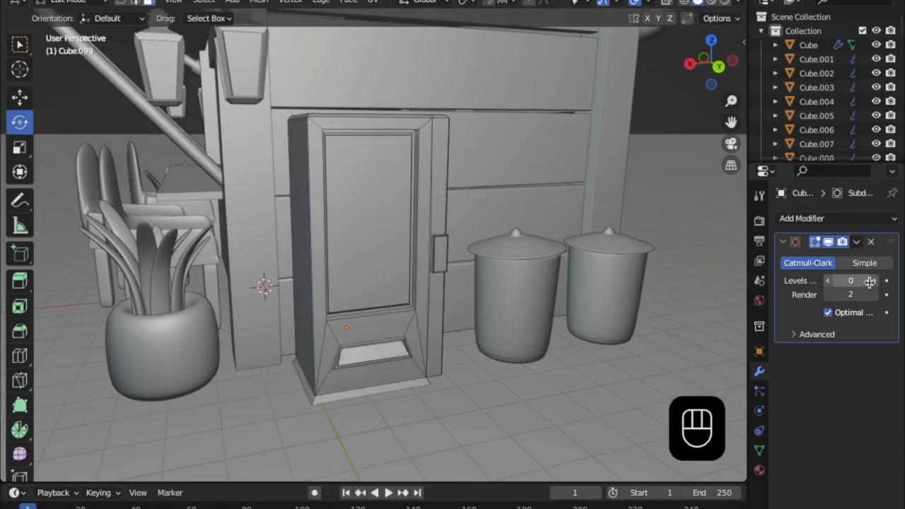
key("Tab")
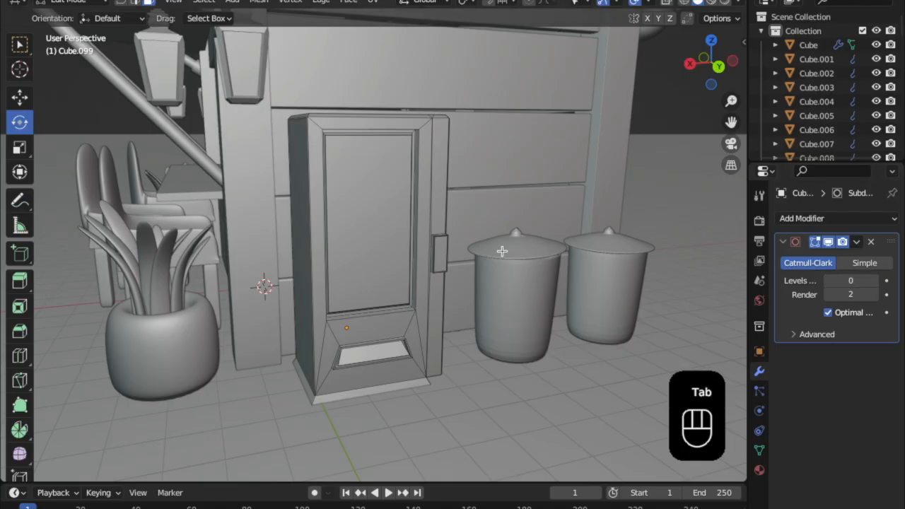
left_click(871, 243)
key("Tab")
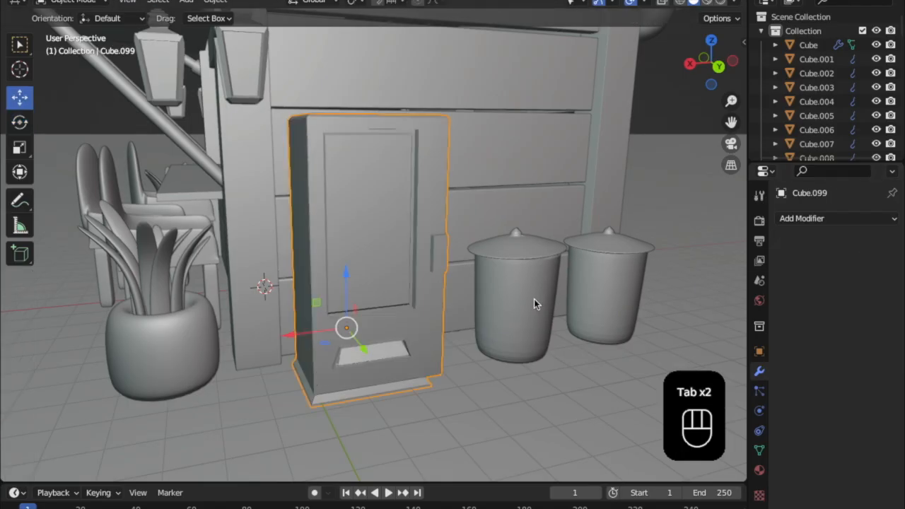
scroll(534, 299, "down", 4)
middle_click_drag(534, 300, 613, 164)
middle_click_drag(632, 99, 539, 216)
scroll(525, 233, "up", 10)
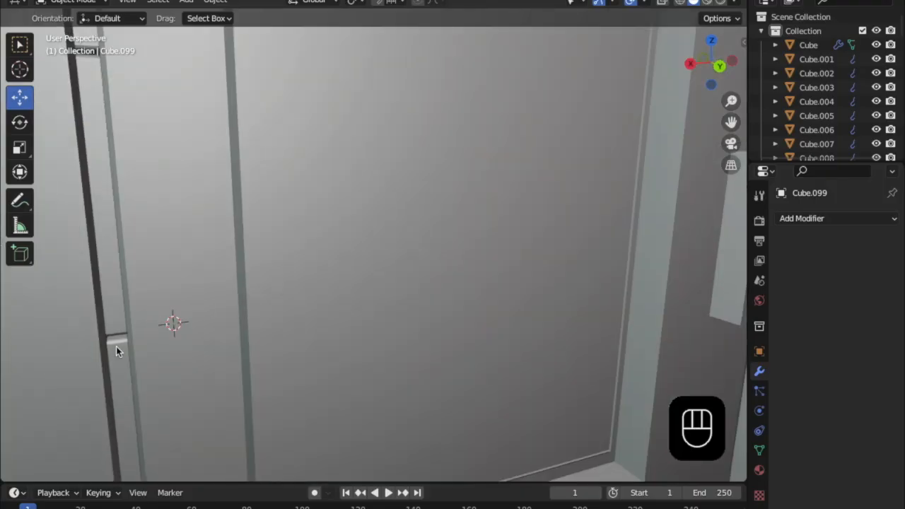
scroll(120, 341, "down", 10)
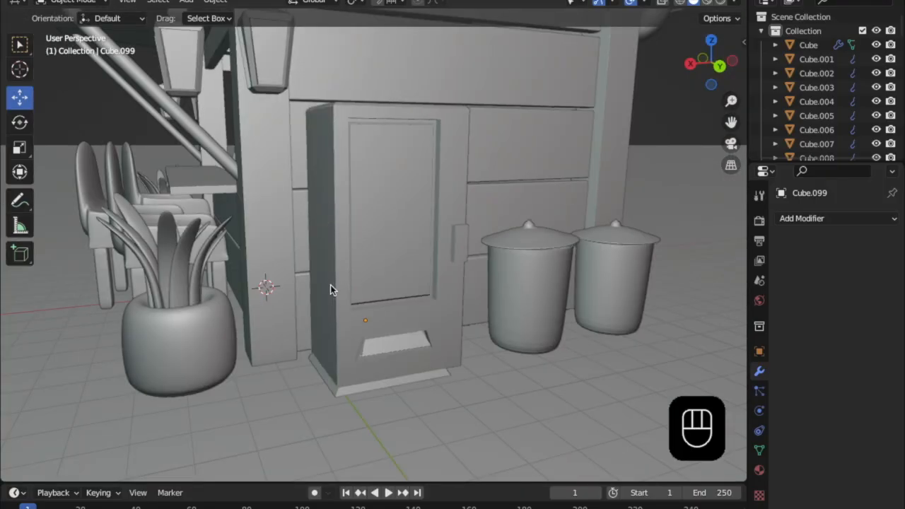
- Lift the small block inside the stall above the plank floor and position it in the corner against the counter wall
middle_click_drag(356, 285, 446, 297)
middle_click_drag(446, 298, 512, 315)
scroll(481, 305, "down", 2)
scroll(482, 272, "up", 6)
scroll(513, 314, "up", 3)
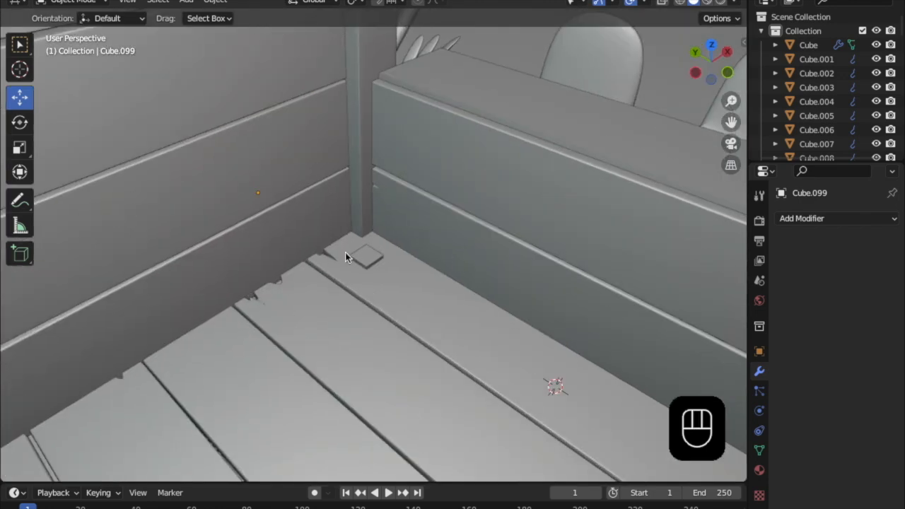
left_click(354, 252)
left_click_drag(368, 227, 366, 211)
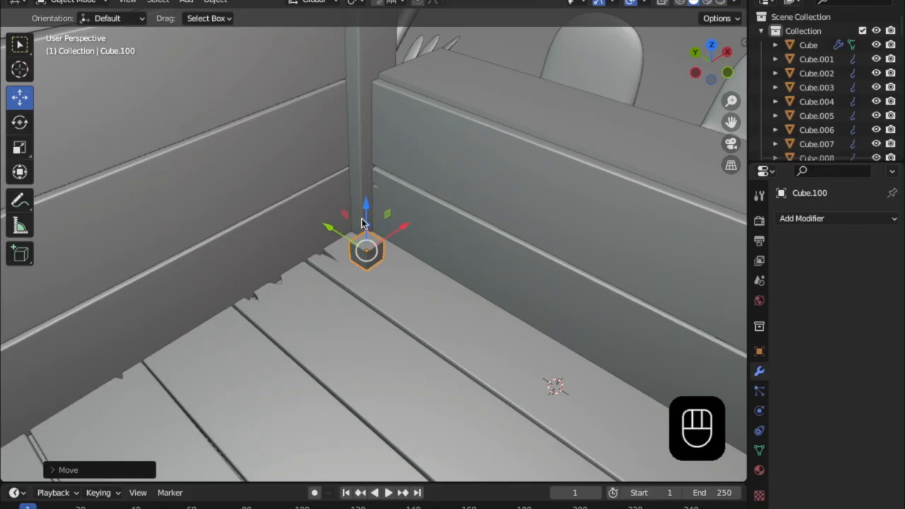
scroll(357, 249, "up", 2)
left_click_drag(390, 241, 418, 249)
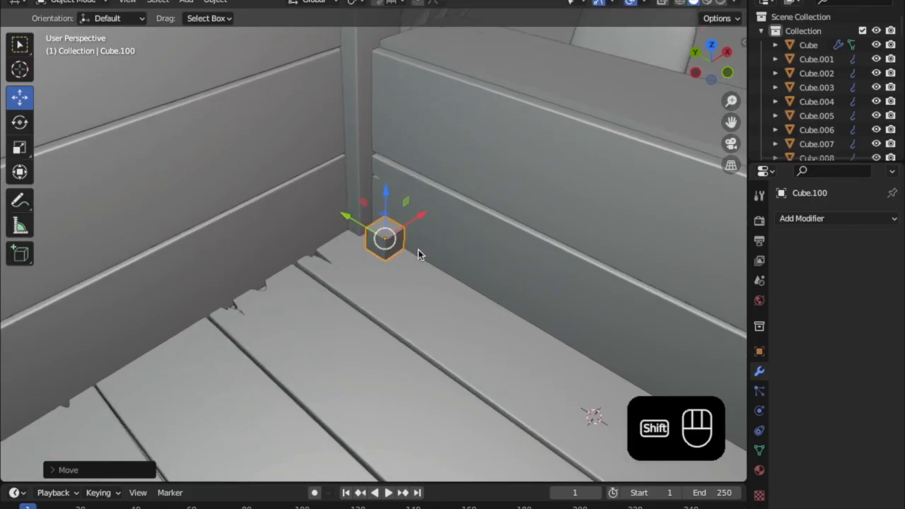
- Duplicate the small block and place the copy in front of it, away from the counter wall
key("shift+d")
right_click(417, 250)
left_click_drag(406, 230, 375, 287)
- Extrude the top faces of both small blocks upward together to form two tall posts
middle_click_drag(388, 285, 351, 294)
left_click(332, 262, "shift")
key("Tab")
left_click(333, 258, "shift")
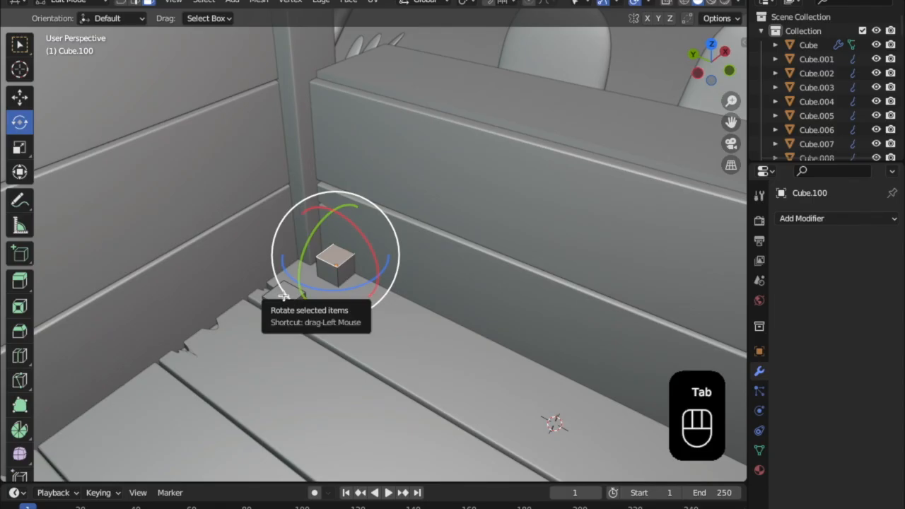
left_click(284, 295, "shift")
key("e")
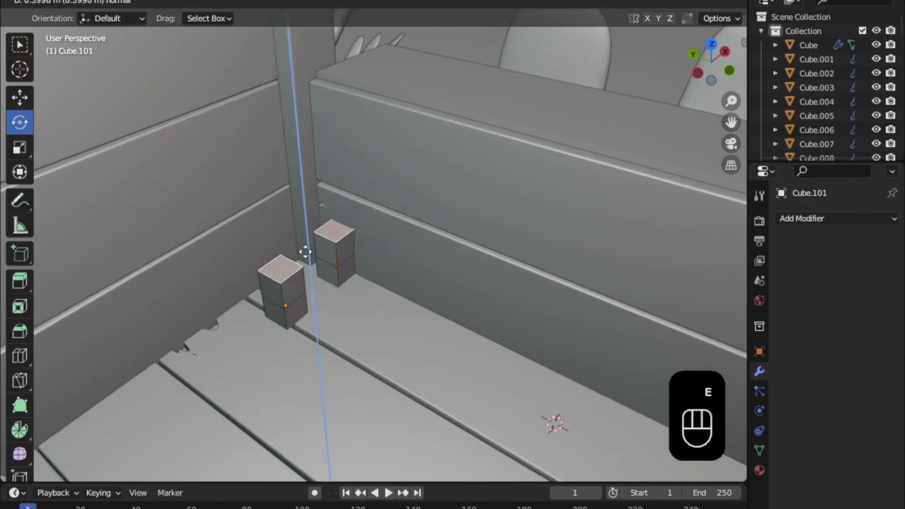
left_click(301, 222)
middle_click_drag(344, 264, 461, 253)
left_click(20, 99)
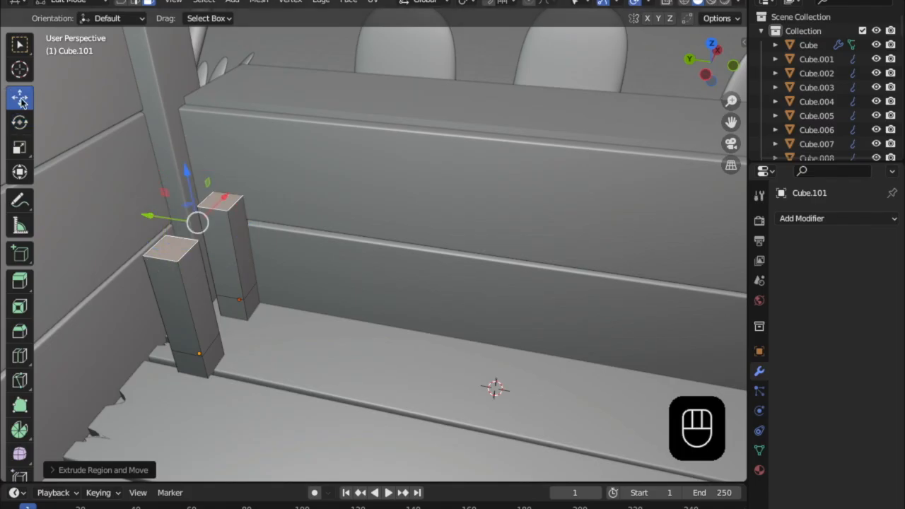
key("super+z")
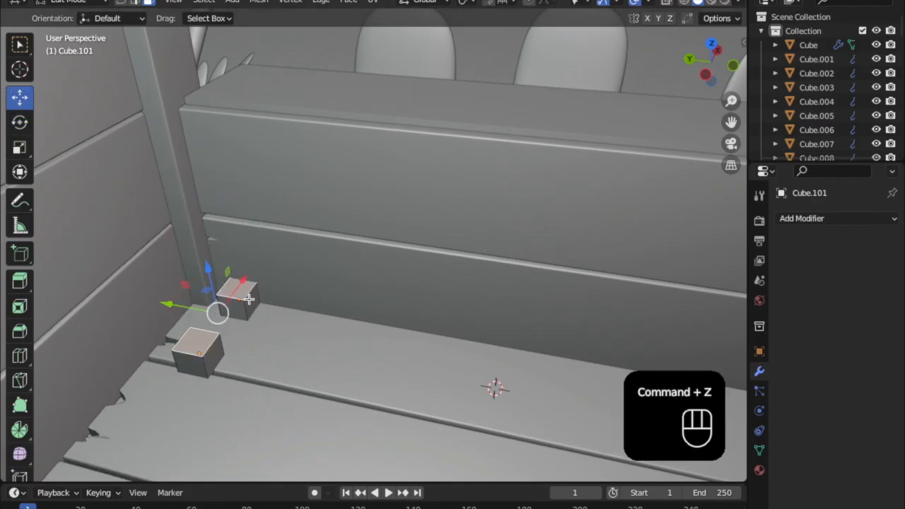
key("shift+super+z")
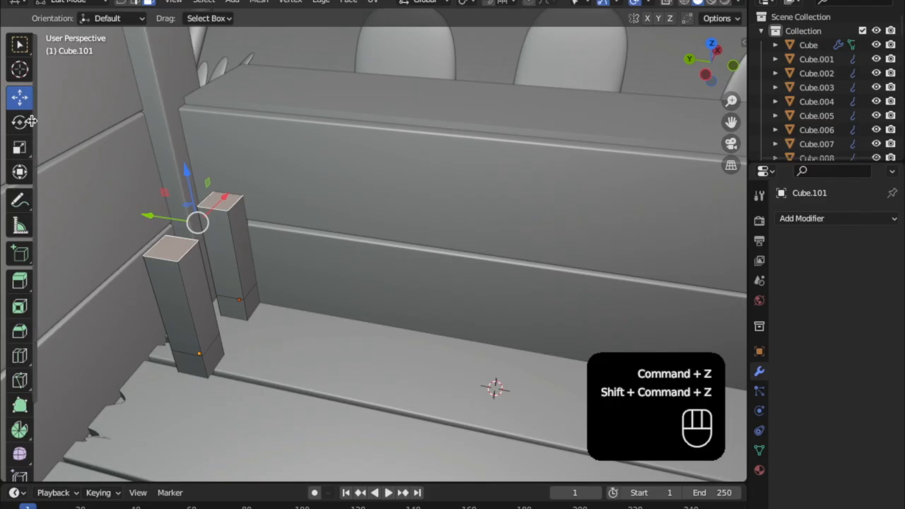
- Return to Object Mode and nudge the two posts slightly along the counter wall
key("Tab")
left_click_drag(182, 313, 188, 316)
left_click_drag(231, 292, 232, 313)
key("super+z")
mouse_move(233, 313)
middle_mouse_down()
mouse_move(163, 336)
mouse_move(164, 315)
mouse_move(244, 314)
middle_mouse_up()
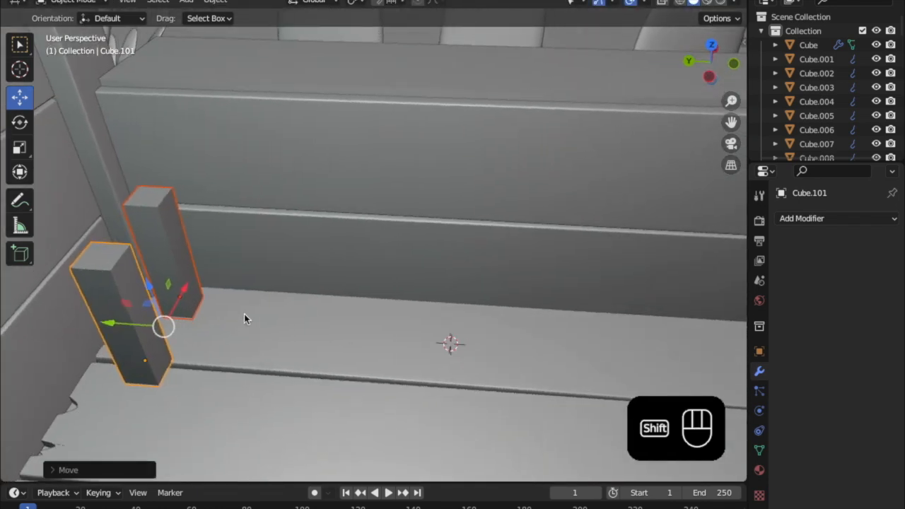
- Duplicate the pair of posts and place the copies at the opposite end of the counter wall
key("shift+d")
left_click_drag(106, 322, 671, 333)
middle_click_drag(502, 283, 562, 314)
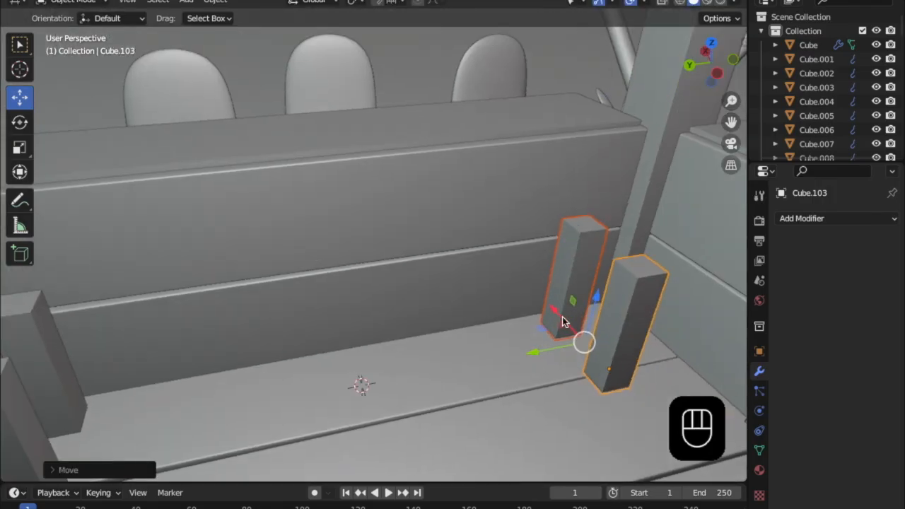
left_click_drag(529, 351, 545, 341)
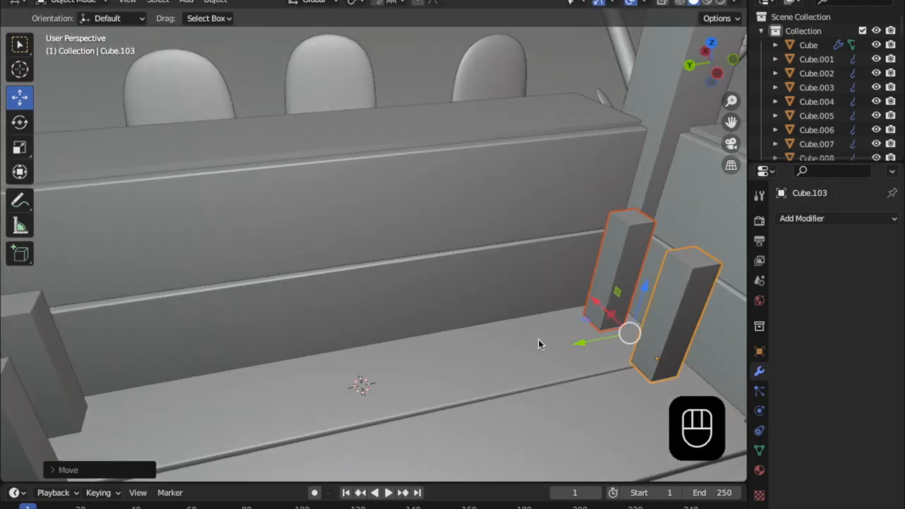
- Add a Subdivision Surface modifier to each of the two duplicated posts at the far end of the counter wall
middle_click_drag(540, 339, 557, 313, "shift")
left_click(28, 328, "shift")
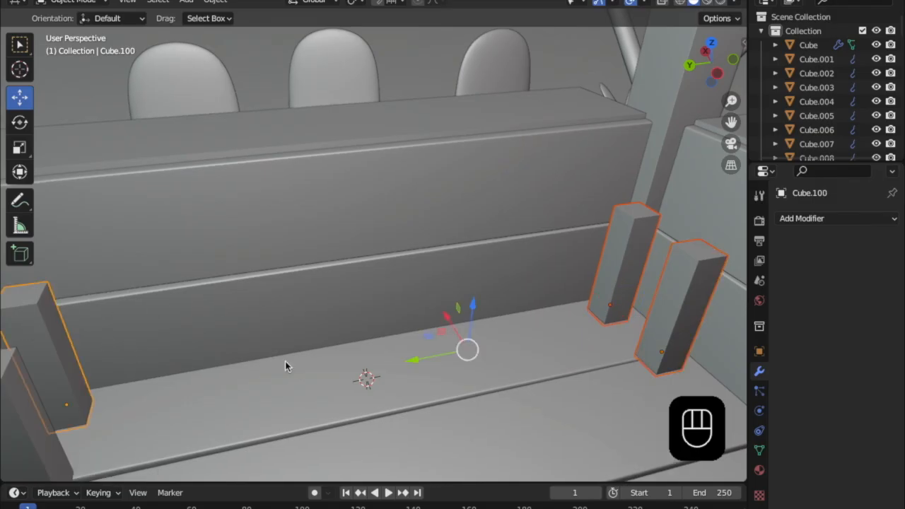
left_click(697, 292)
left_click(804, 219)
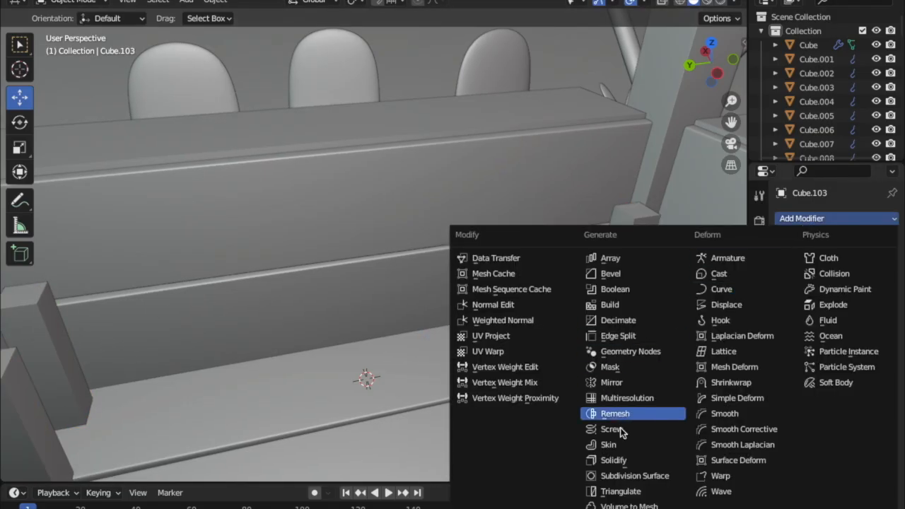
left_click(609, 475)
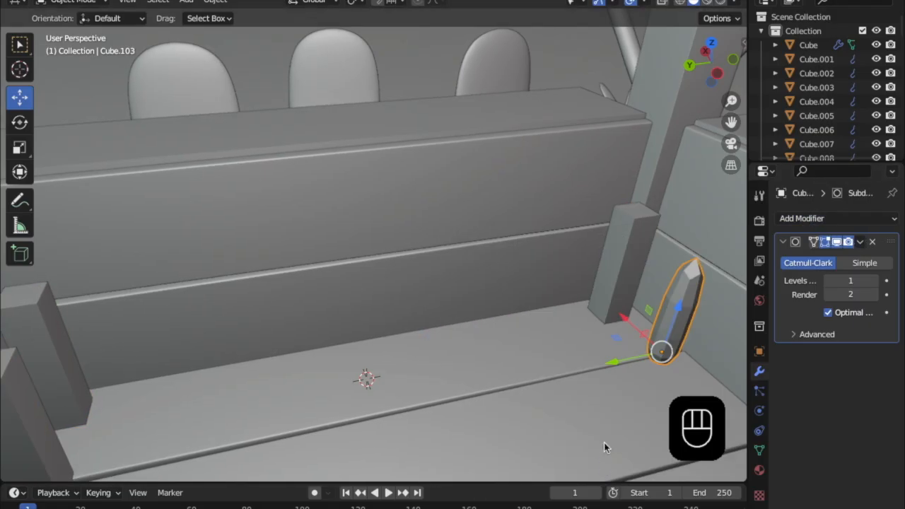
left_click(622, 285)
left_click(815, 220)
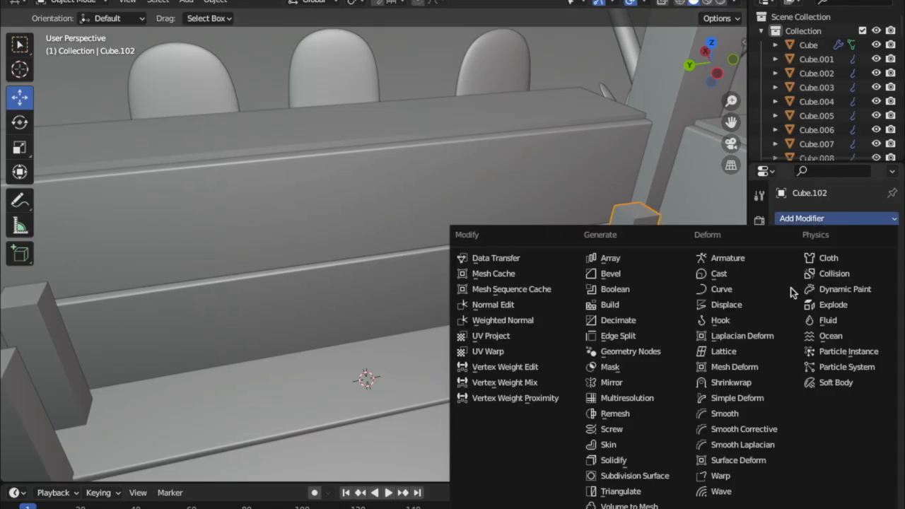
left_click(617, 479)
- Select the two original posts at the other end of the counter wall together
middle_click_drag(279, 380, 425, 317, "shift")
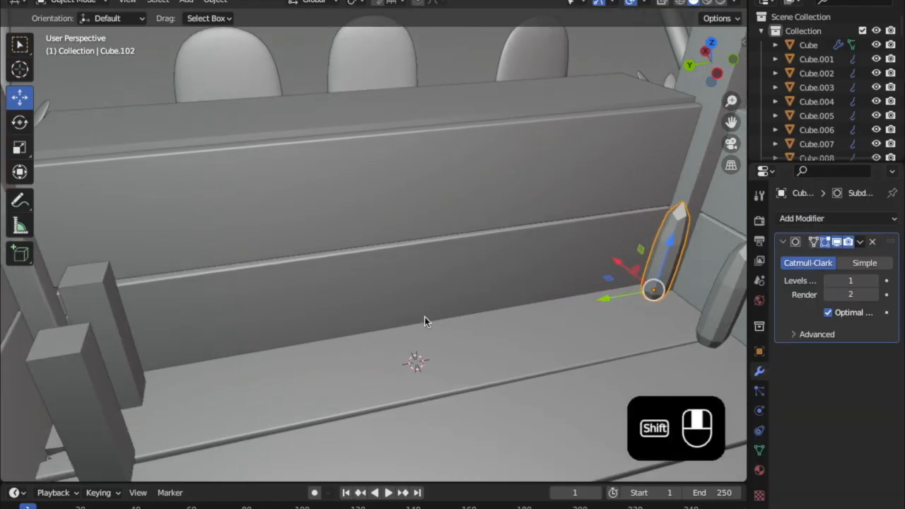
left_click(98, 323, "shift")
left_click(97, 382, "shift")
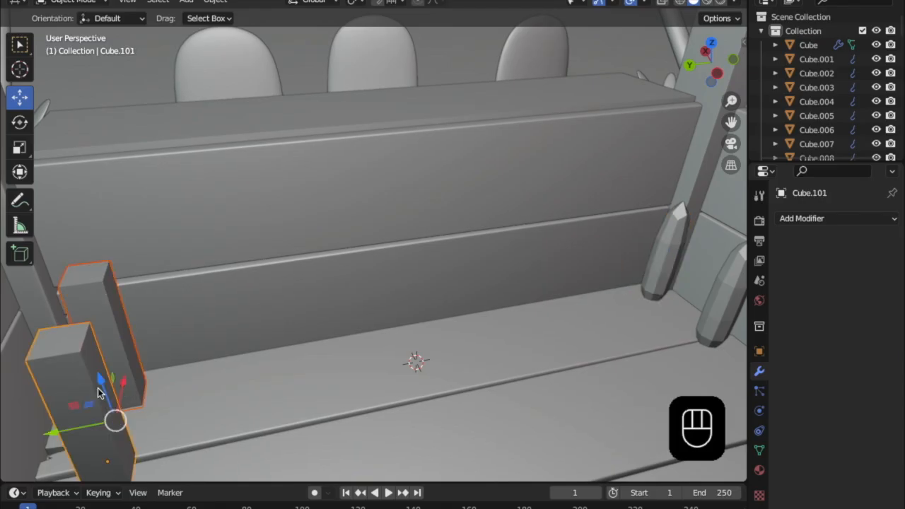
- Delete the two square legs and set the viewport subdivision level of both remaining pointed legs to 2
key("x")
left_click(426, 359)
left_click(668, 259)
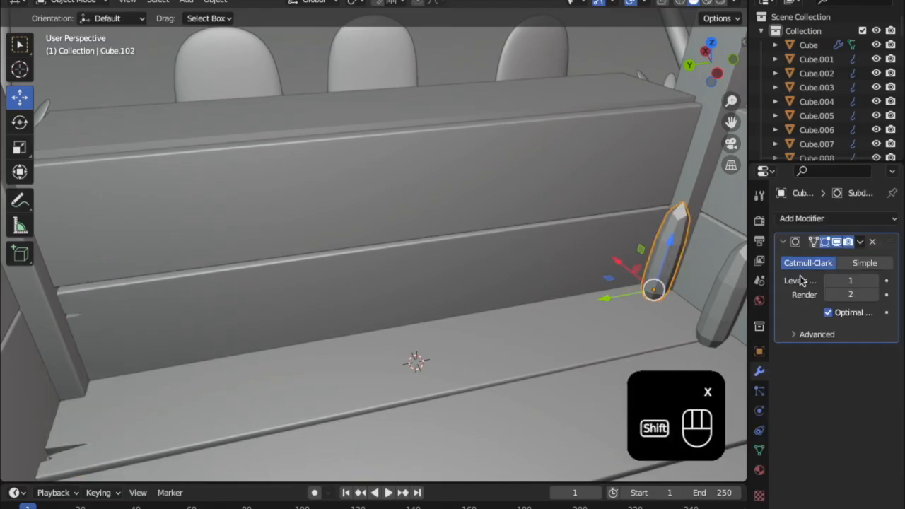
left_click(874, 280)
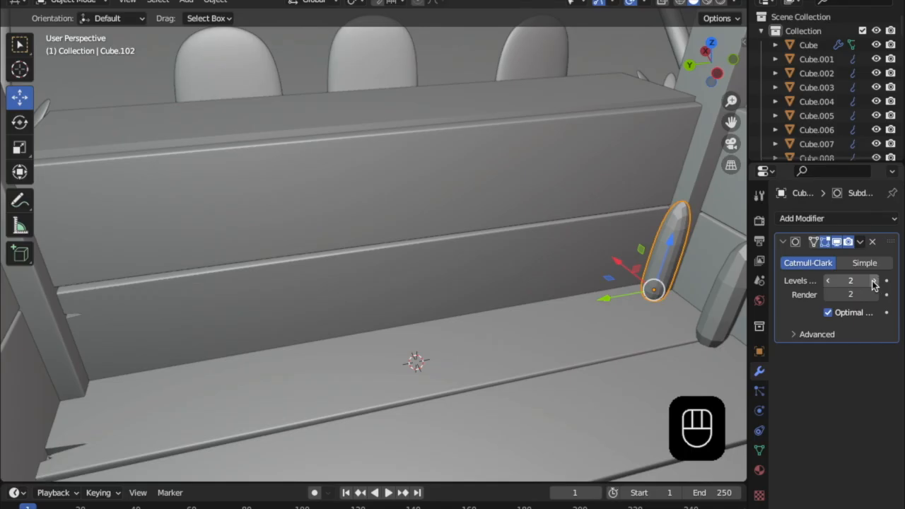
left_click(718, 285)
left_click(875, 281)
middle_click_drag(586, 319, 459, 338, "shift")
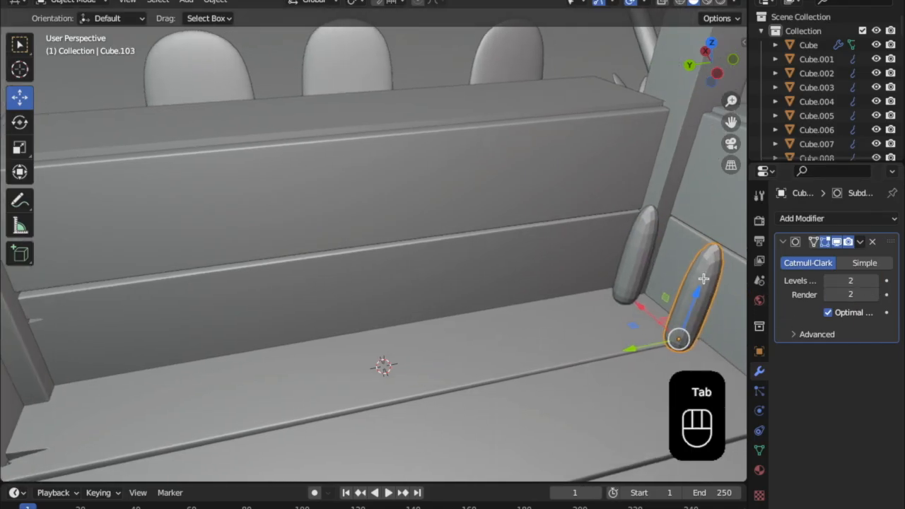
- Try to add a loop cut while editing both pointed legs together
key("Tab")
key("Tab")
left_click(641, 244, "shift")
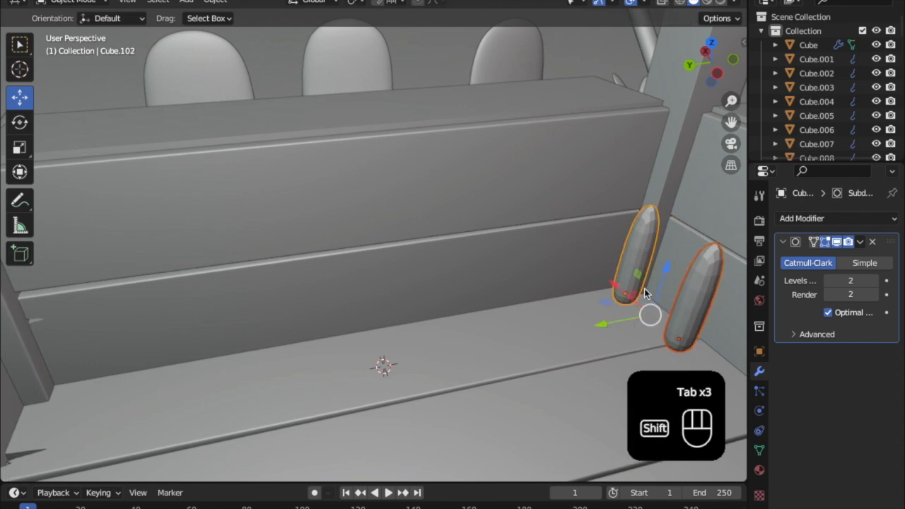
key("Tab")
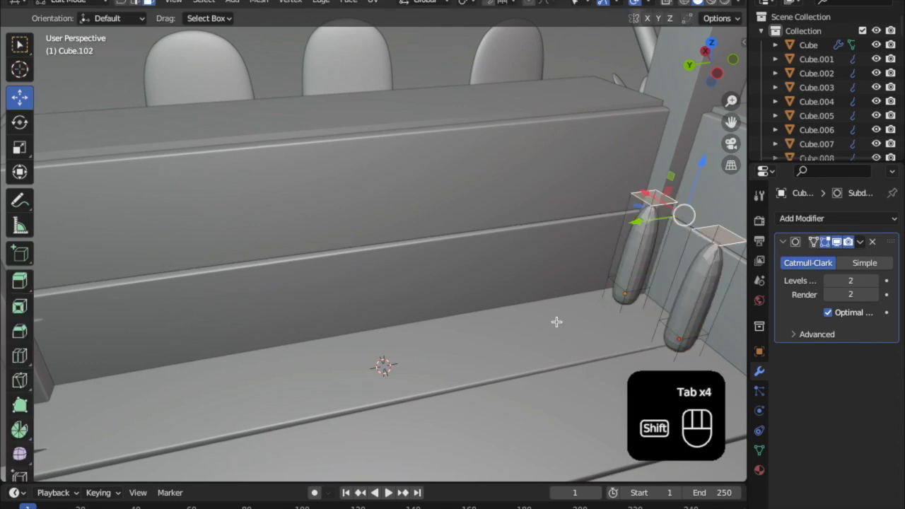
middle_click_drag(557, 321, 578, 339, "shift")
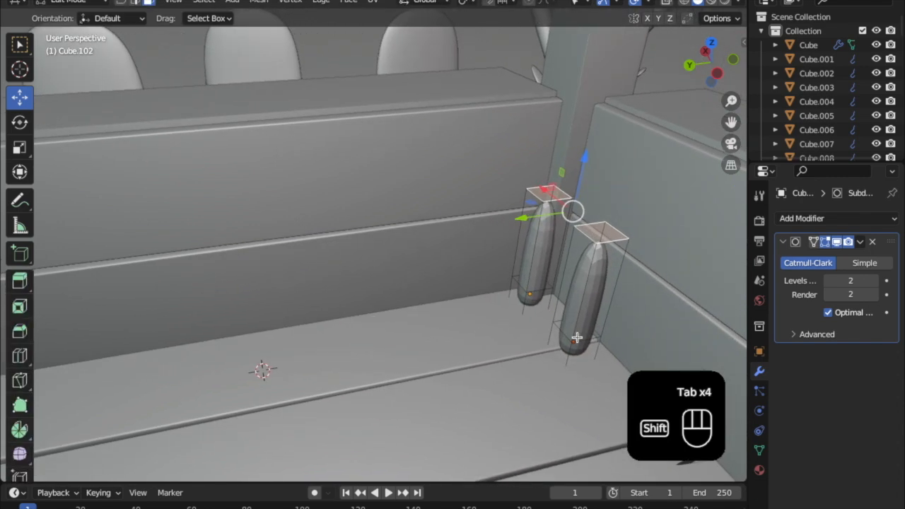
key("super+r")
left_click(575, 303)
left_click(577, 290)
key("super+z")
key("super+z")
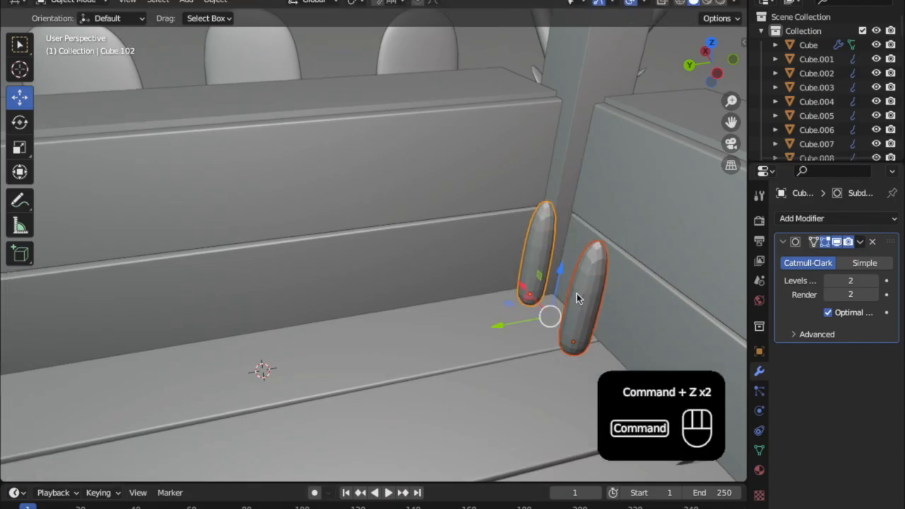
- Add two loop cuts to the front leg, one close to its top end and one close to its bottom end
left_click(583, 283)
key("super+r")
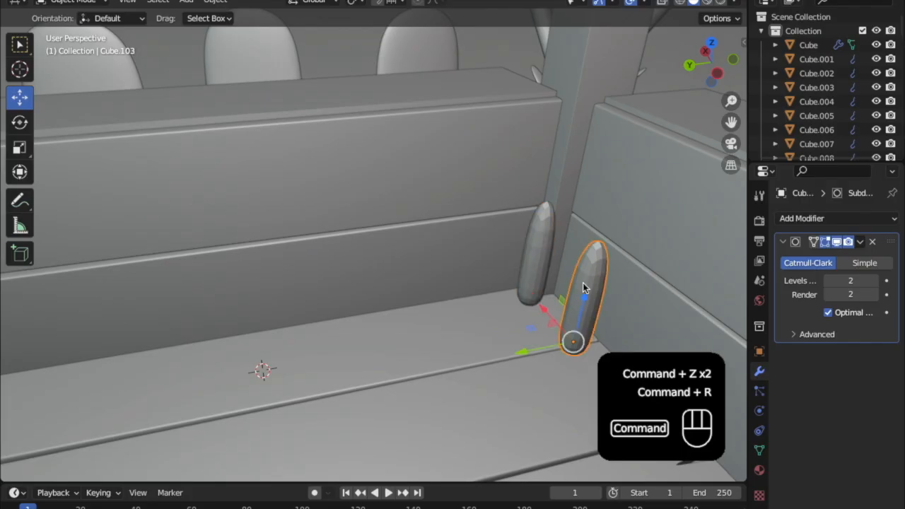
key("Tab")
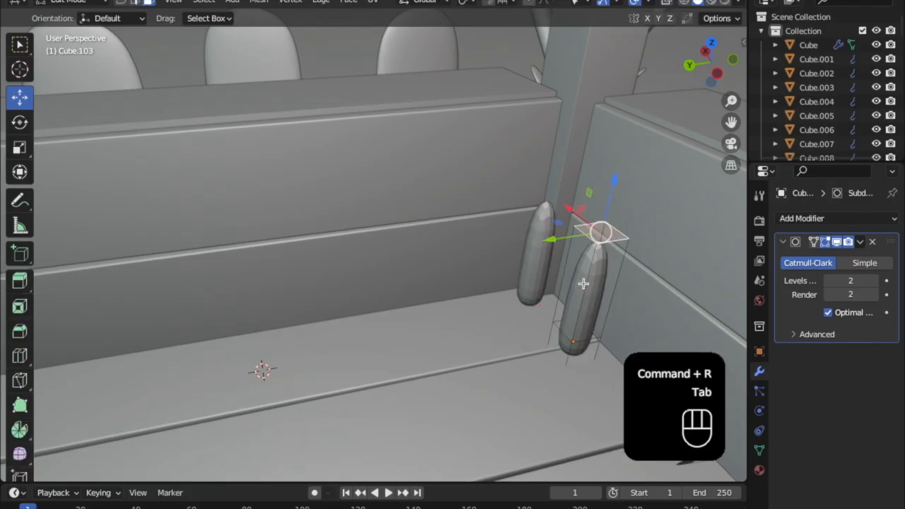
key("super+r")
left_click(584, 272)
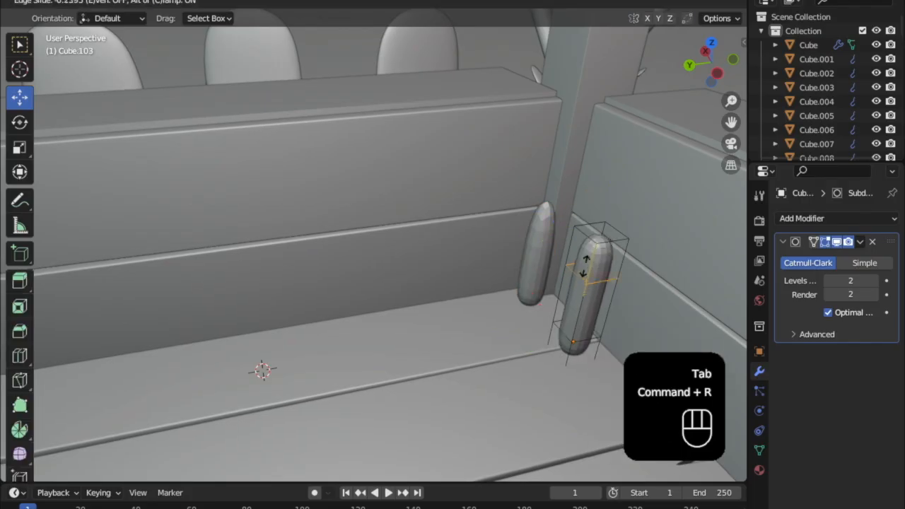
left_click(602, 233)
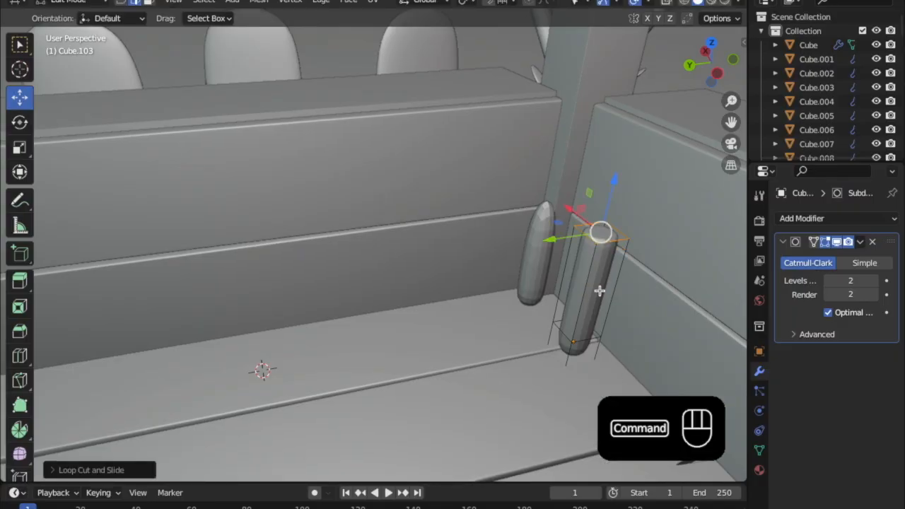
key("super+r")
left_click(593, 304)
left_click(562, 415)
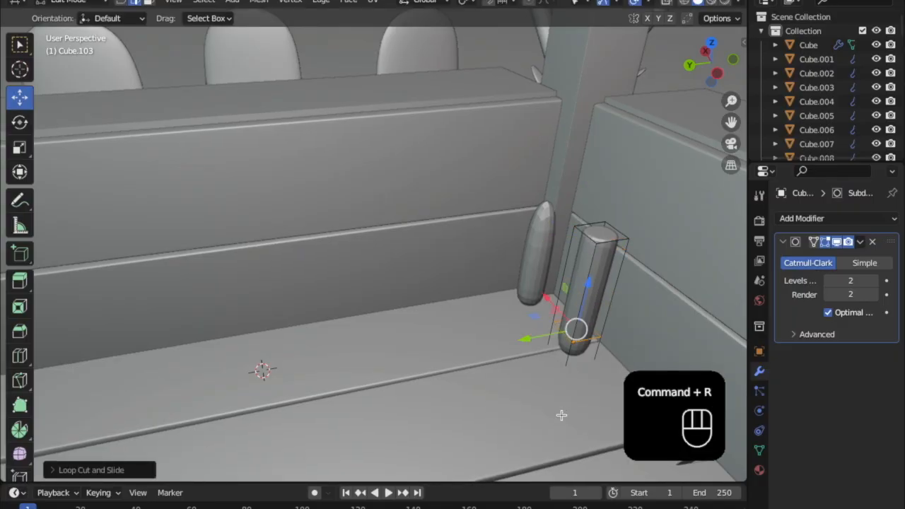
middle_click_drag(541, 294, 431, 273)
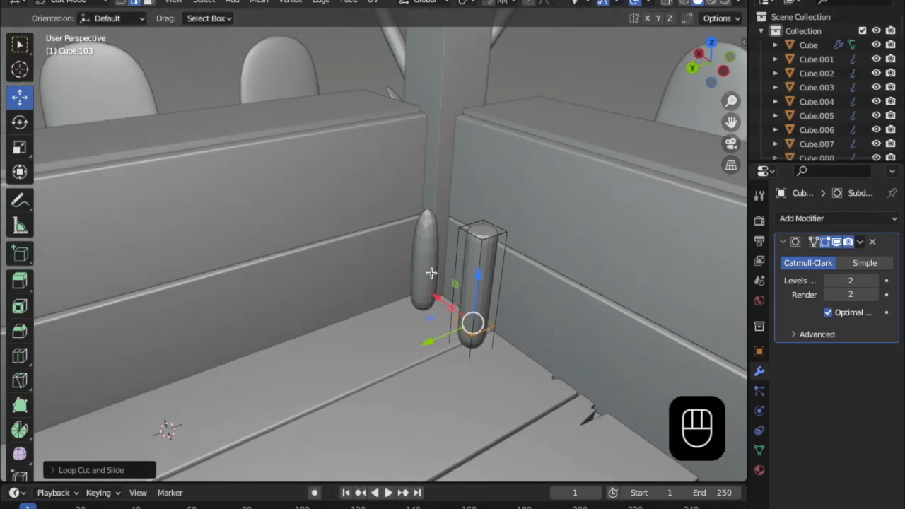
- Delete the pointed leg in the back corner and select the remaining leg with squared-off ends
key("Tab")
left_click(425, 271)
key("x")
left_click(423, 269)
left_click(487, 265)
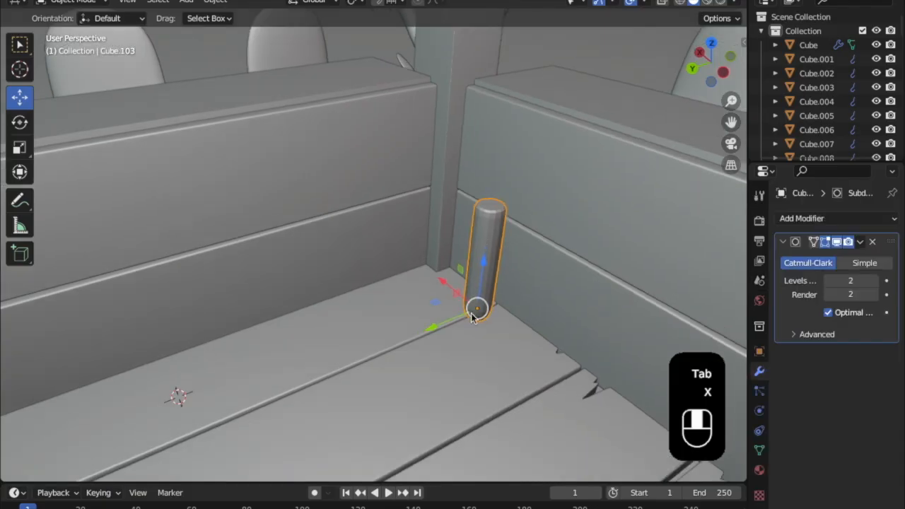
- Duplicate the finished leg and move the copy along X into the back corner by the wall
middle_click_drag(486, 265, 499, 205)
key("shift+d")
right_click(508, 181)
key("g")
key("x")
left_click(423, 107)
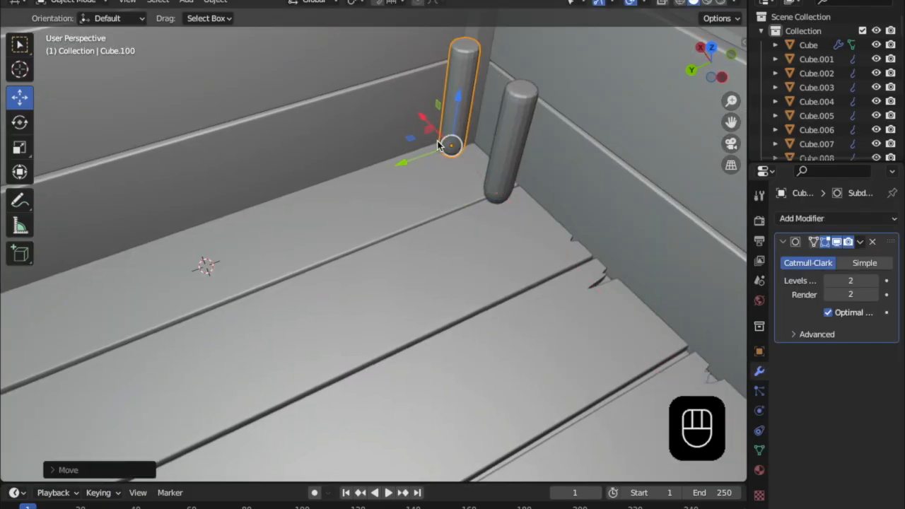
- Duplicate the pair of legs and move the copies along Y to the opposite end of the wall
middle_click_drag(423, 107, 448, 121)
left_click(418, 246, "shift")
middle_click_drag(418, 245, 445, 250)
key("shift+d")
right_click(613, 319)
left_click_drag(633, 344, 755, 337)
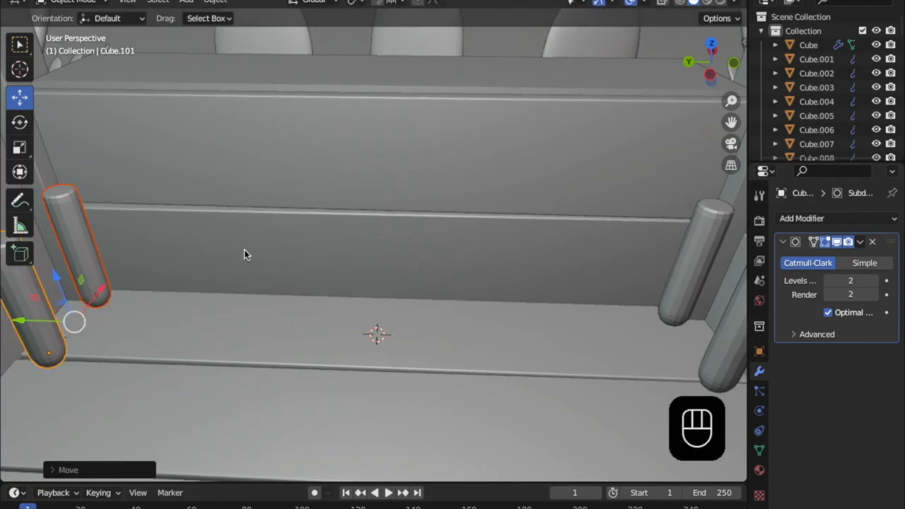
- Add a cube mesh and raise it along Z above the floor for the bench seat
middle_click_drag(190, 324, 534, 247, "shift")
left_click(188, 2)
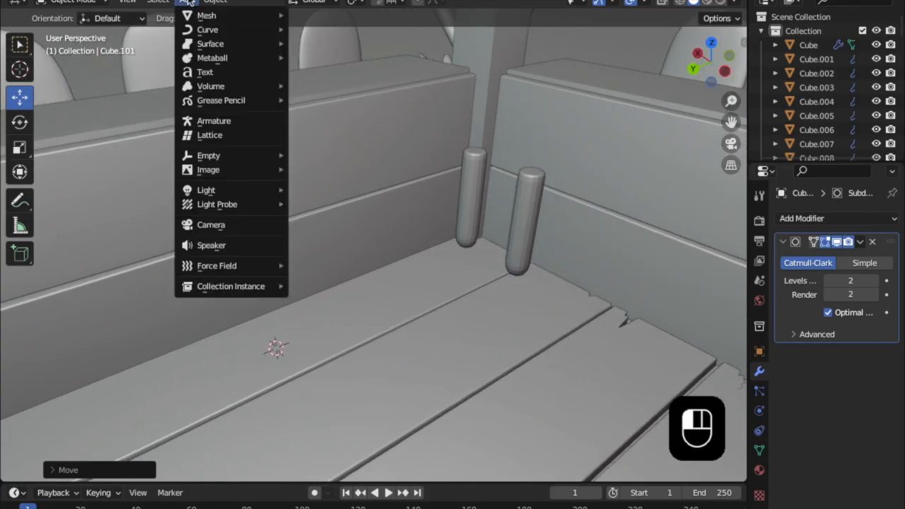
mouse_move(216, 16)
left_click(319, 28)
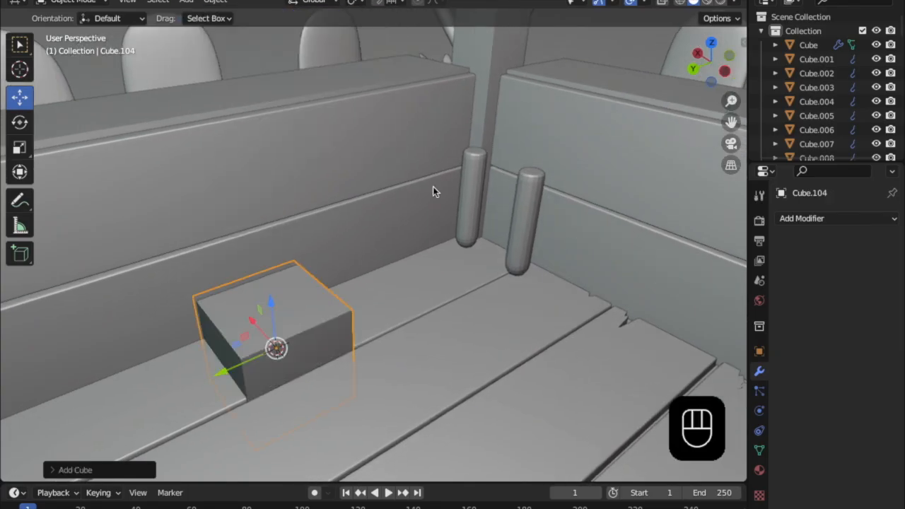
left_click_drag(282, 308, 244, 154)
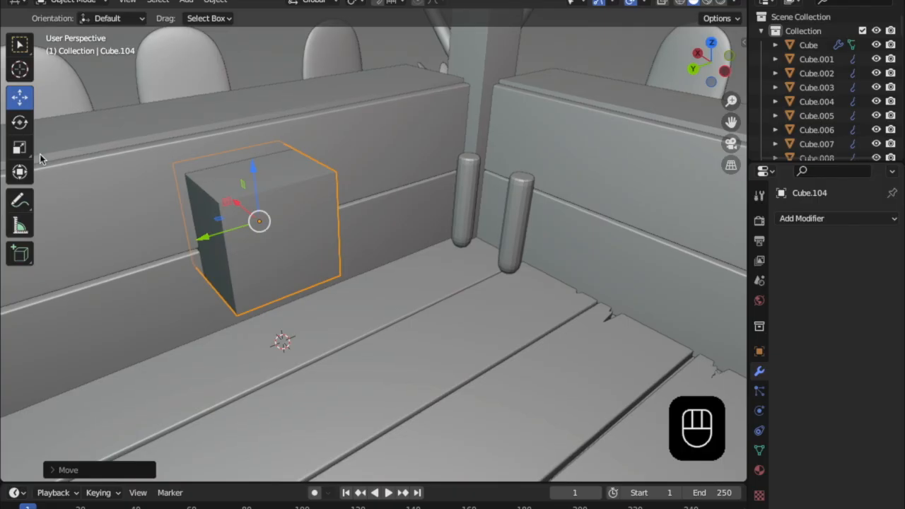
- Scale the cube along Y to span both pairs of legs and flatten it along Z into a seat board
left_click(21, 151)
left_click_drag(209, 233, 565, 259)
middle_click_drag(450, 295, 439, 267, "shift")
left_click_drag(416, 240, 433, 237)
left_click_drag(460, 190, 463, 230)
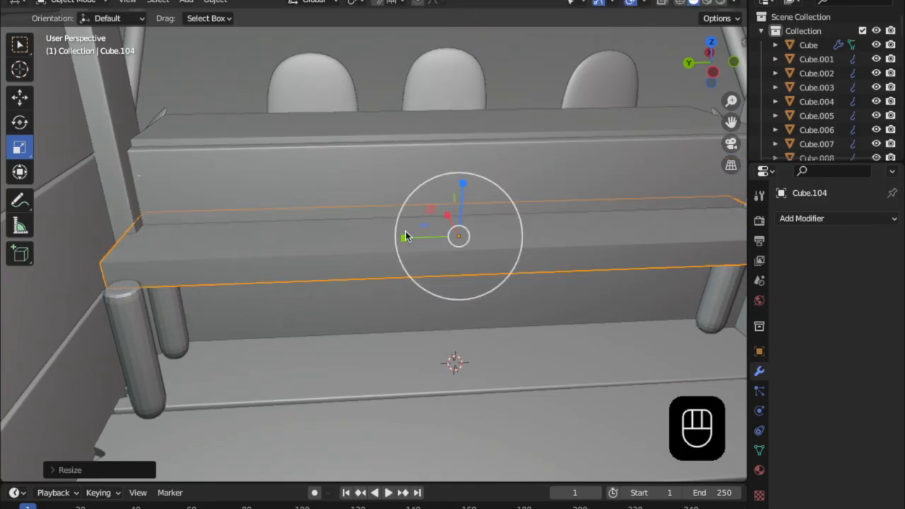
- Deepen the seat board along X, position it over the four legs and refine its thickness
left_click(19, 96)
middle_click_drag(415, 204, 463, 272)
left_click(22, 147)
mouse_move(428, 185)
left_mouse_down()
mouse_move(418, 162)
mouse_move(419, 190)
left_mouse_up()
left_click(19, 97)
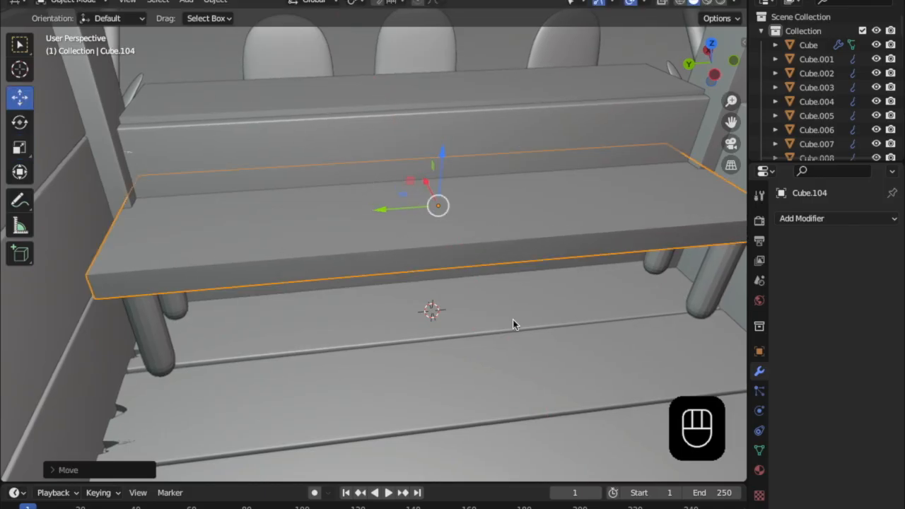
left_click(20, 150)
middle_click_drag(190, 205, 213, 245)
left_click_drag(387, 120, 393, 145)
left_click(21, 101)
- Move the seat board's long wall-side face slightly along X to close the gap at the wall
middle_click_drag(393, 145, 421, 235)
key("Tab")
right_click(343, 329)
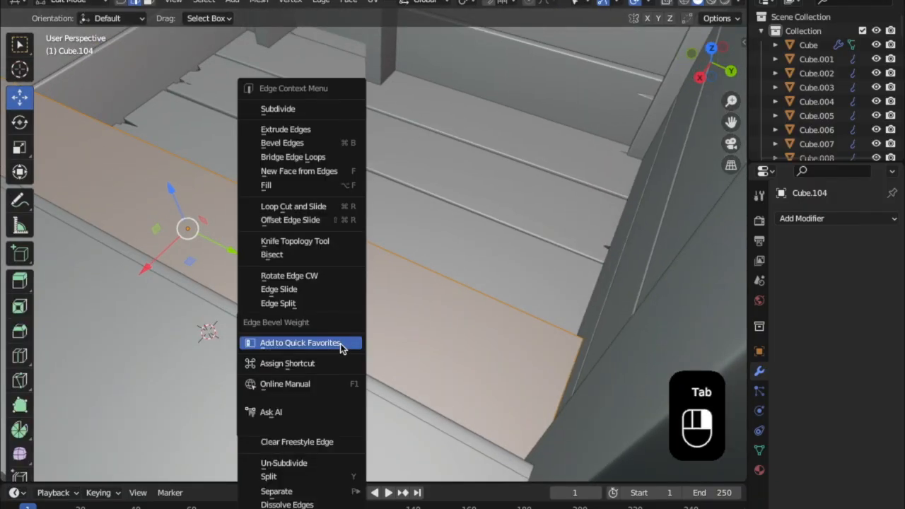
middle_click_drag(443, 328, 466, 367)
left_click(436, 388)
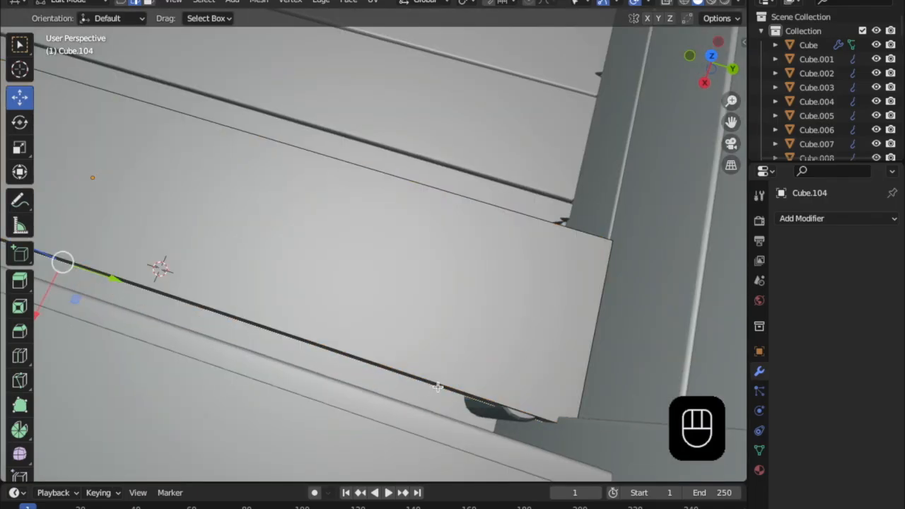
left_click(193, 303)
left_click(180, 301)
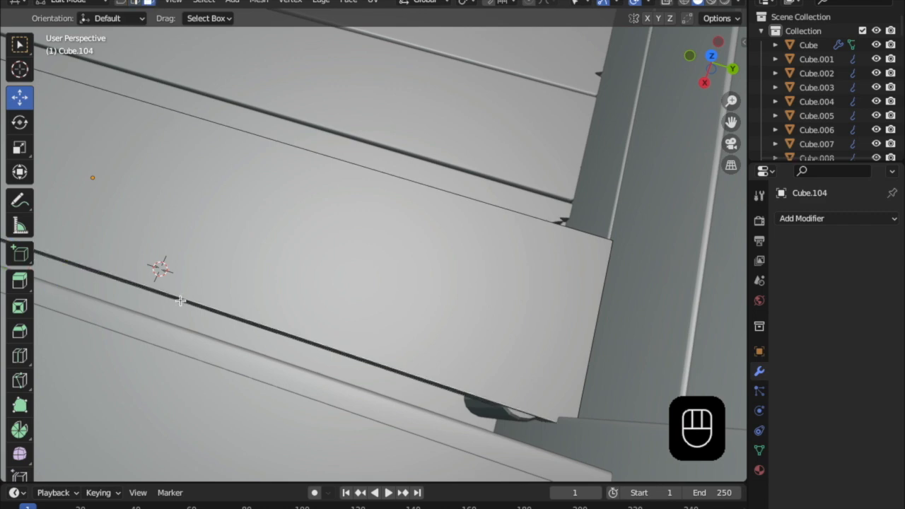
left_click(174, 298)
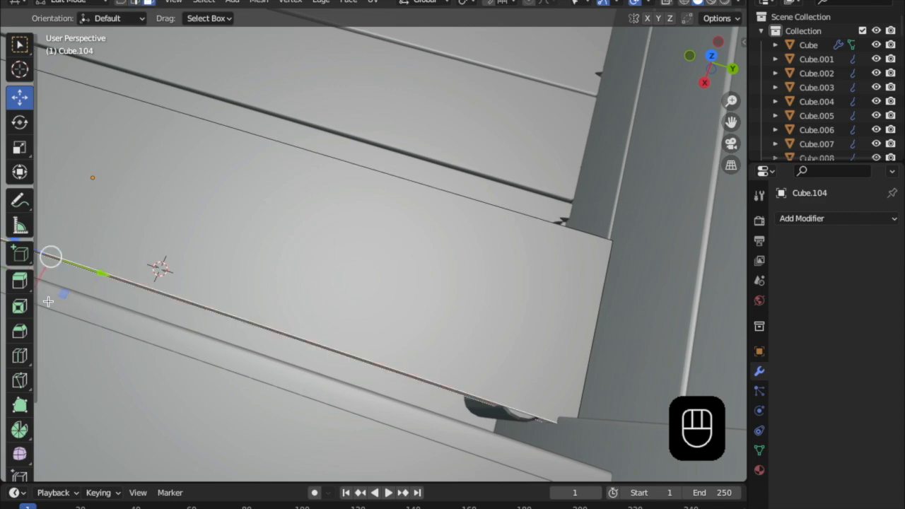
left_click_drag(42, 278, 35, 293)
middle_click_drag(302, 285, 500, 163)
scroll(500, 164, "down", 2)
scroll(499, 164, "down", 2)
middle_click_drag(466, 236, 497, 305, "shift")
scroll(361, 274, "up", 4)
key("Tab")
- Select the four legs together with the seat board and raise the whole bench along Z
middle_click_drag(583, 223, 612, 252)
middle_click_drag(530, 292, 468, 312, "shift")
middle_click_drag(510, 283, 508, 374)
middle_click_drag(476, 284, 319, 237)
scroll(311, 331, "down", 2)
scroll(265, 325, "up", 2)
middle_click_drag(314, 322, 102, 290)
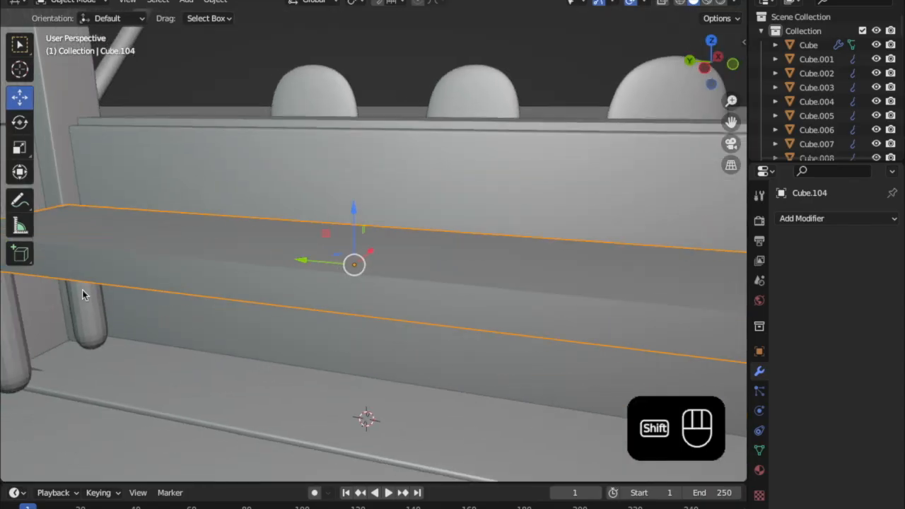
left_click(89, 322, "shift")
middle_click_drag(239, 353, 344, 347)
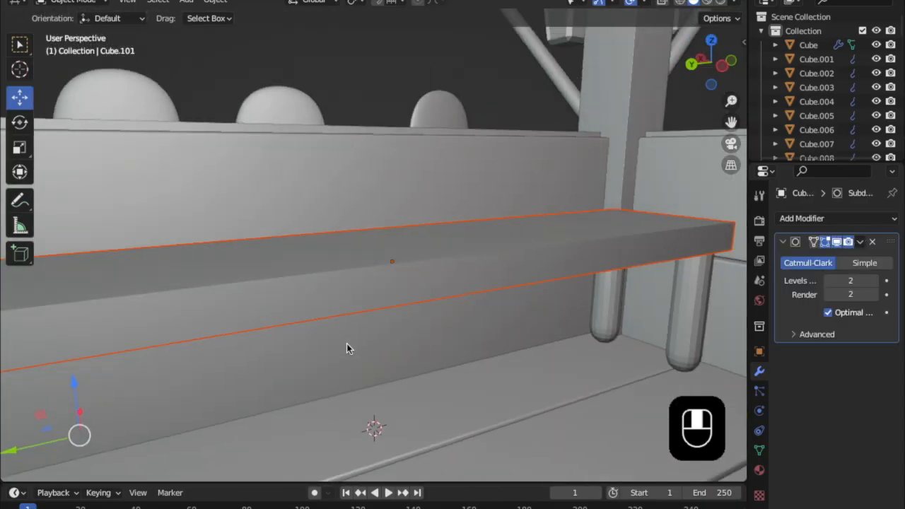
left_click(672, 314, "shift")
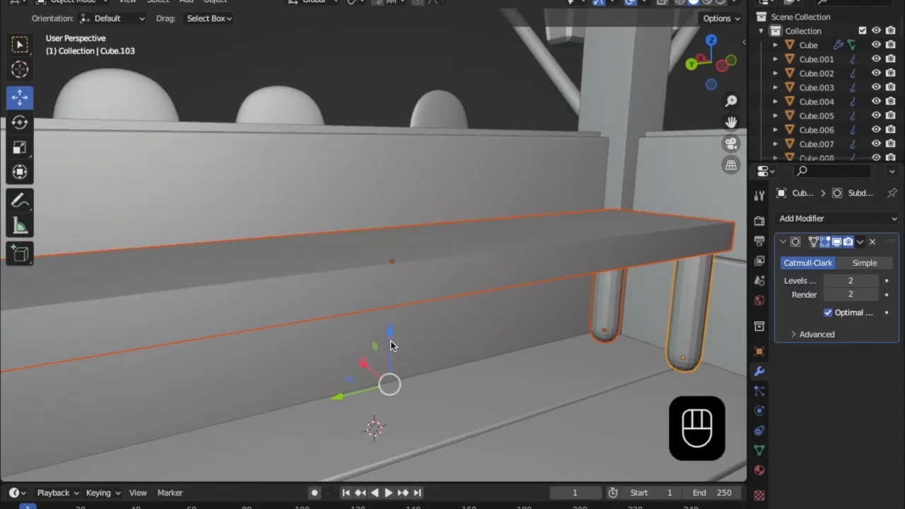
left_click_drag(393, 331, 393, 262)
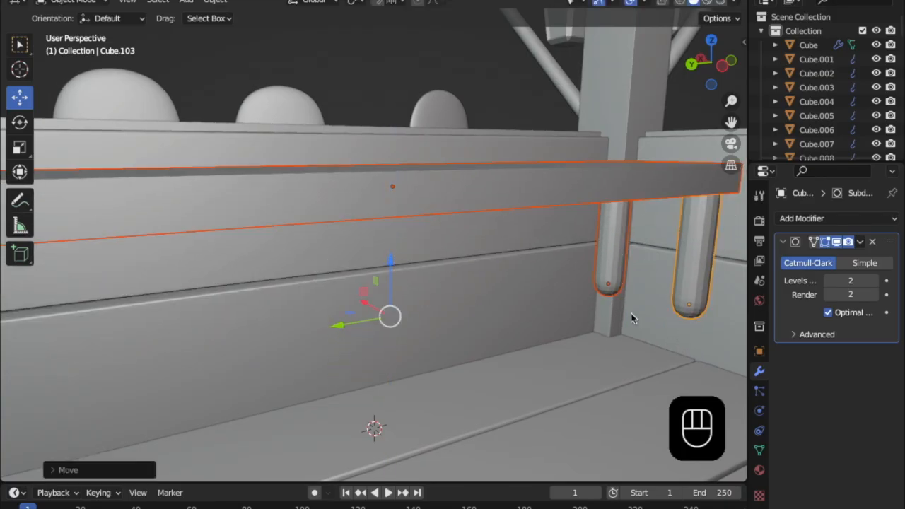
- Select only the four legs and lower them along Z to the floor
left_click(622, 258)
left_click(690, 267, "shift")
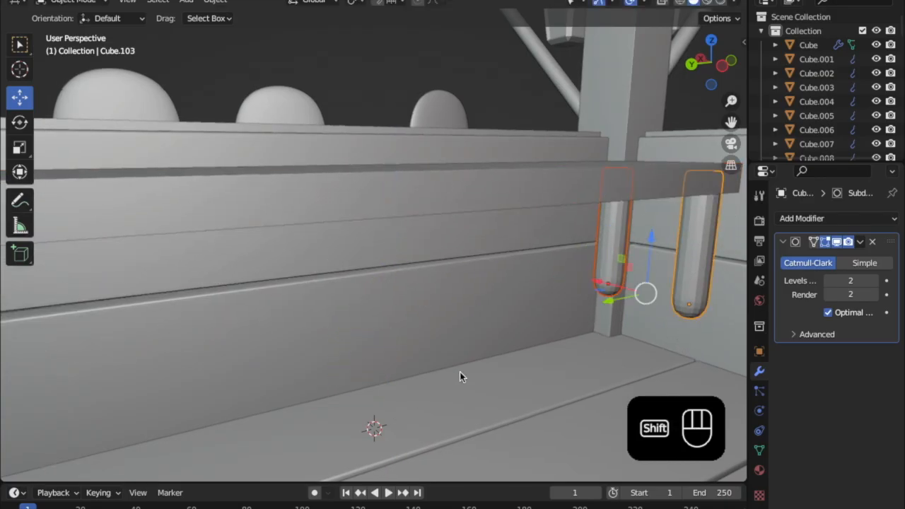
middle_click_drag(445, 378, 547, 280, "shift")
left_click(157, 210, "shift")
left_click(141, 203, "shift")
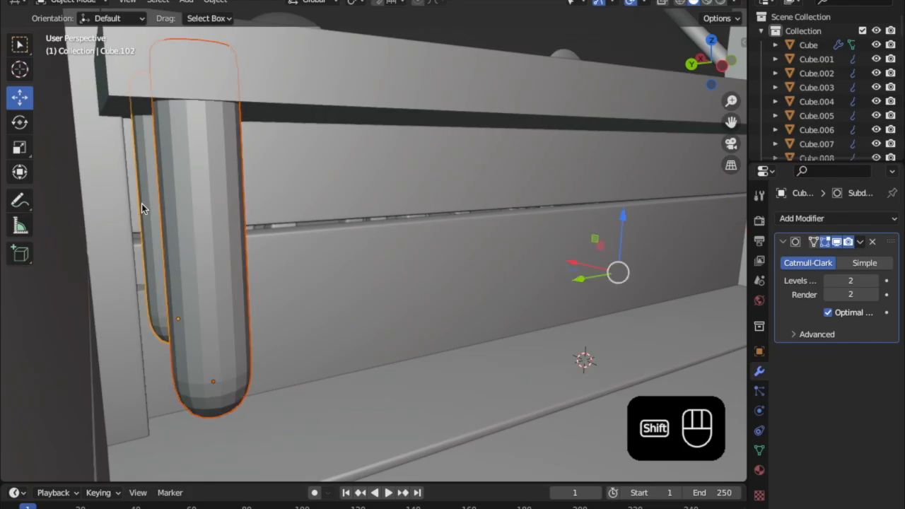
left_click_drag(616, 231, 610, 311)
middle_click_drag(610, 311, 558, 241, "shift")
left_click_drag(597, 212, 590, 228)
middle_click_drag(464, 241, 477, 271, "shift")
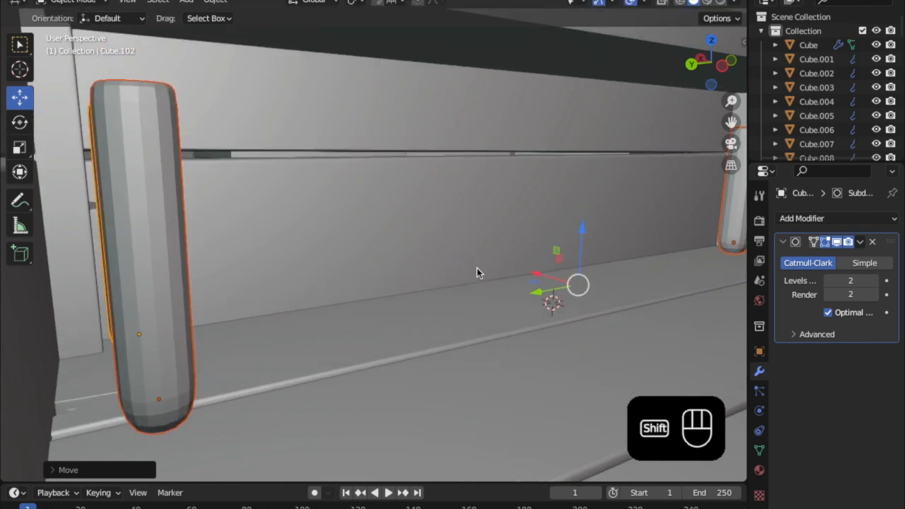
- Stretch the four legs along Z until they reach the underside of the seat board
key("s")
right_click(500, 315)
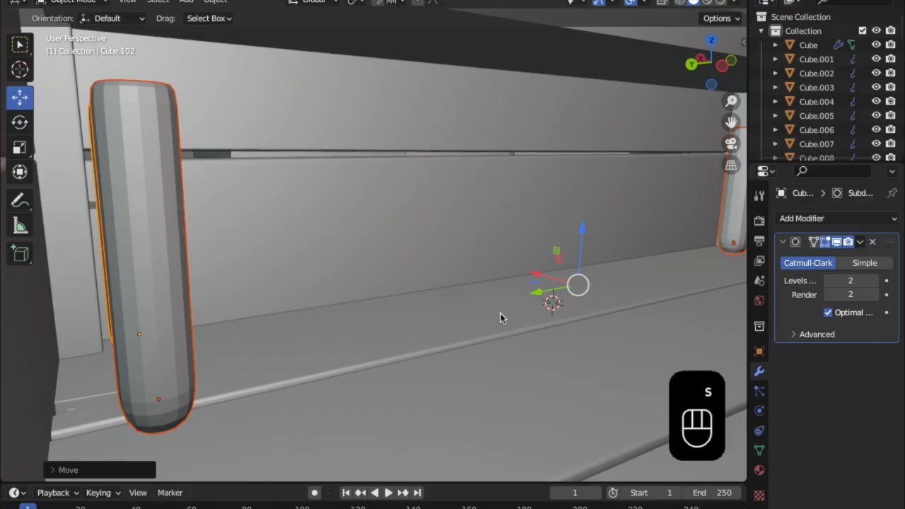
key("s")
key("z")
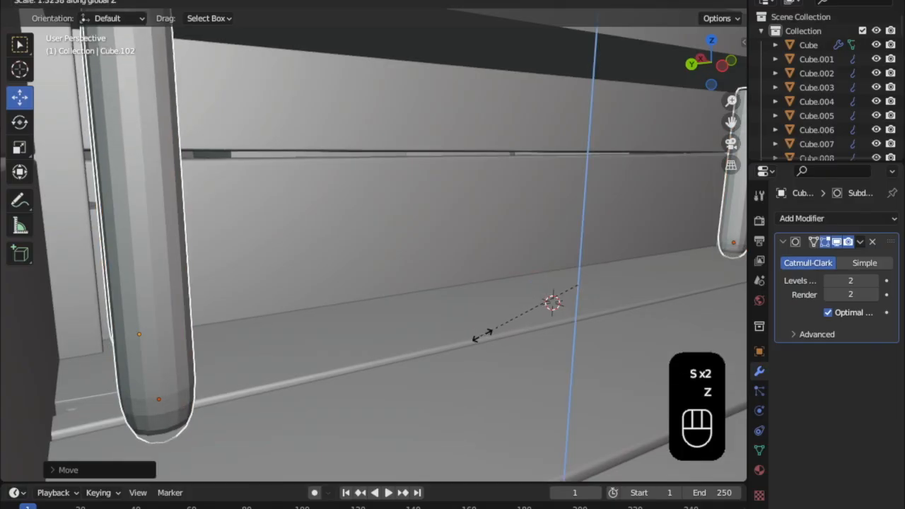
left_click(483, 338)
middle_click_drag(477, 306, 459, 336, "shift")
key("z")
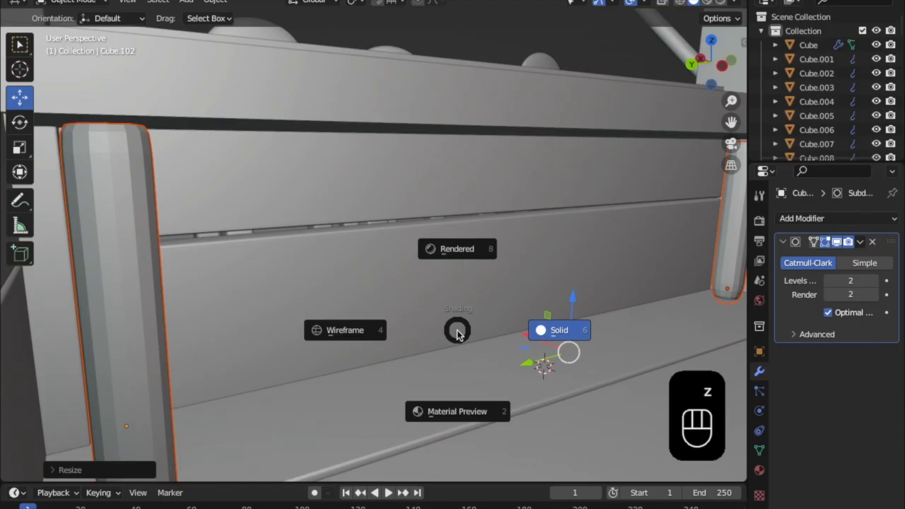
- Rescale the four legs slightly along Z and nudge them along Z to fit between the floor and the seat board
left_click(508, 257)
key("s")
key("z")
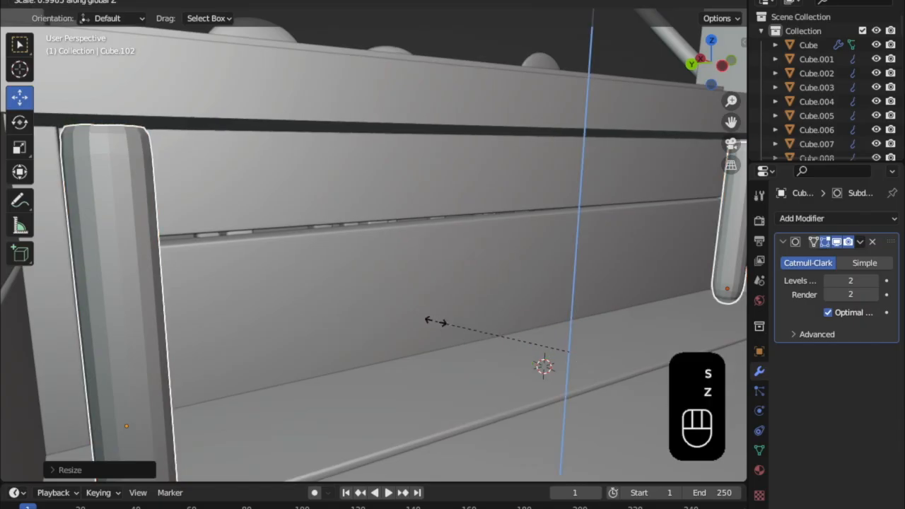
left_click(422, 329)
middle_click_drag(443, 313, 462, 189)
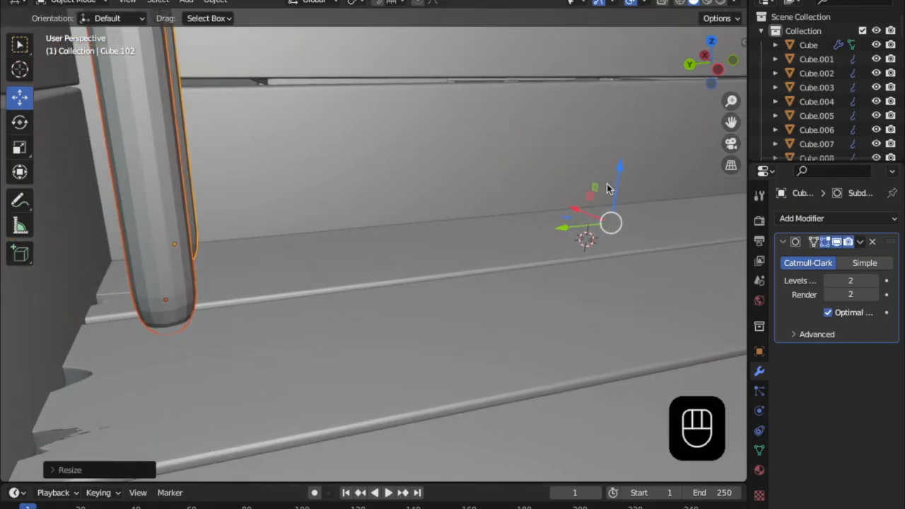
left_click_drag(614, 175, 619, 174)
middle_click_drag(442, 205, 355, 224, "shift")
scroll(448, 255, "down", 3)
scroll(355, 220, "up", 3)
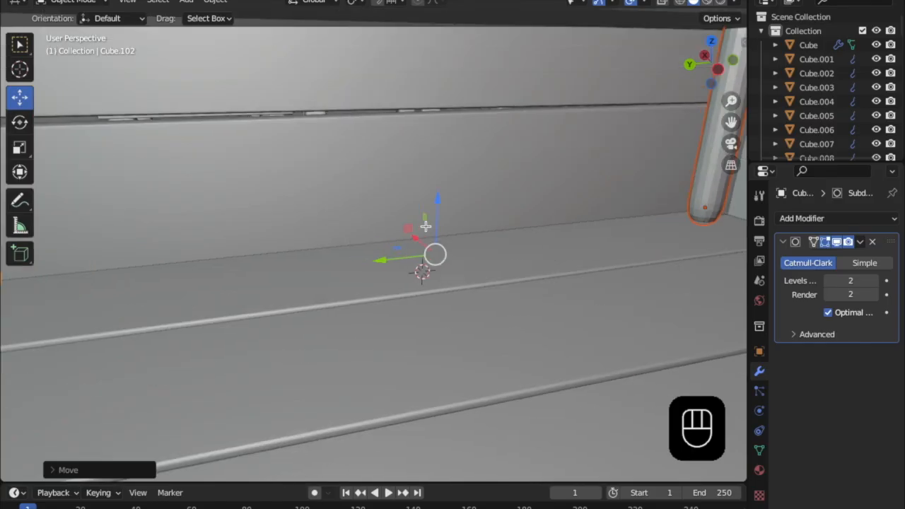
- Add a Subdivision Surface modifier to the bench's seat board
key("Tab")
scroll(417, 231, "down", 1)
middle_click_drag(414, 233, 424, 304)
scroll(423, 303, "up", 3)
middle_click_drag(481, 227, 485, 263)
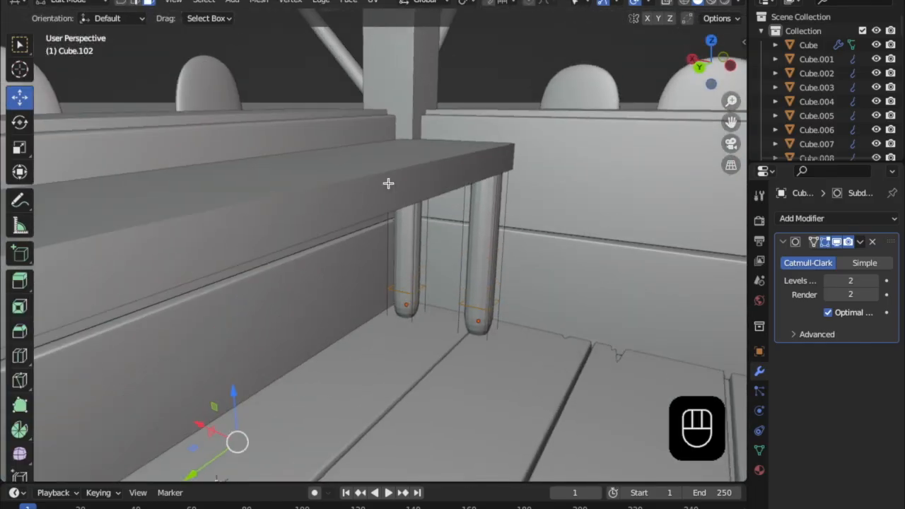
key("Tab")
left_click(396, 175)
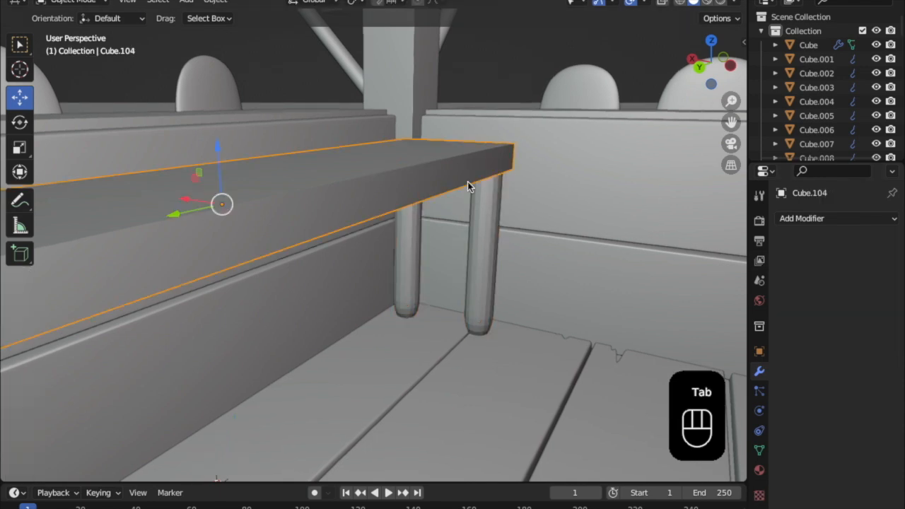
left_click(802, 218)
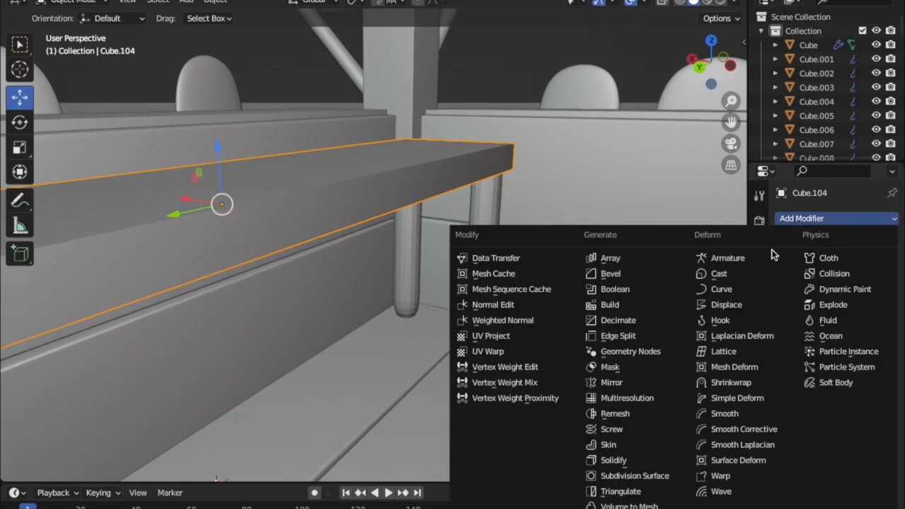
left_click(643, 475)
- Add two crosswise loop cuts to the seat board, sliding one towards each of its short ends
middle_click_drag(92, 167, 317, 226, "shift")
key("Tab")
key("super+r")
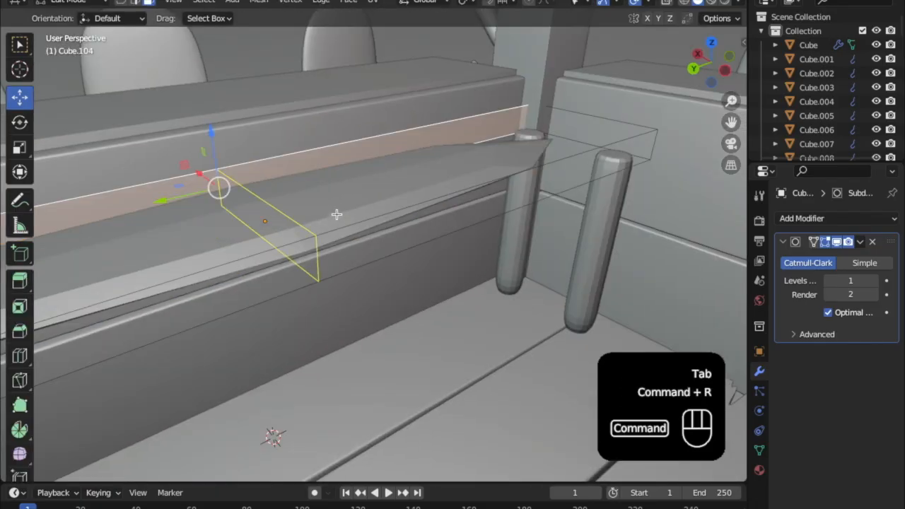
left_click(336, 214)
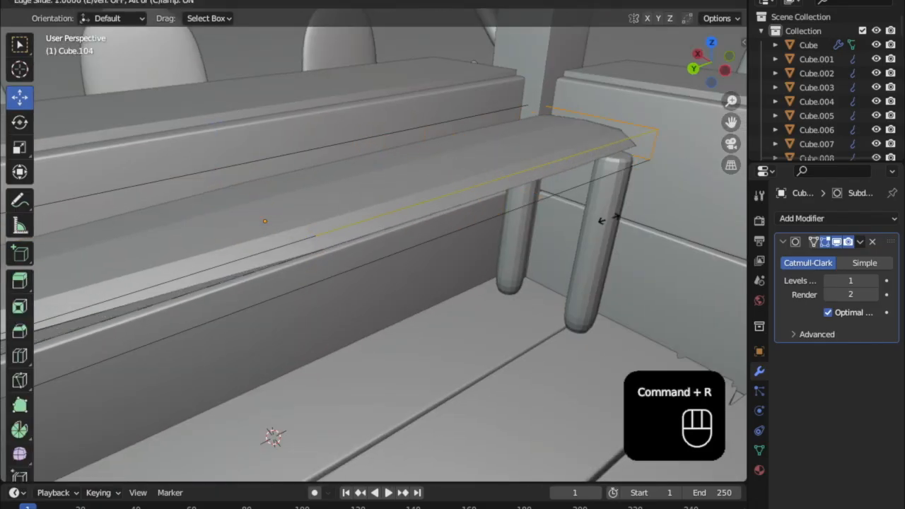
left_click(700, 314)
middle_click_drag(491, 210, 430, 226, "shift")
key("super+r")
left_click(430, 227)
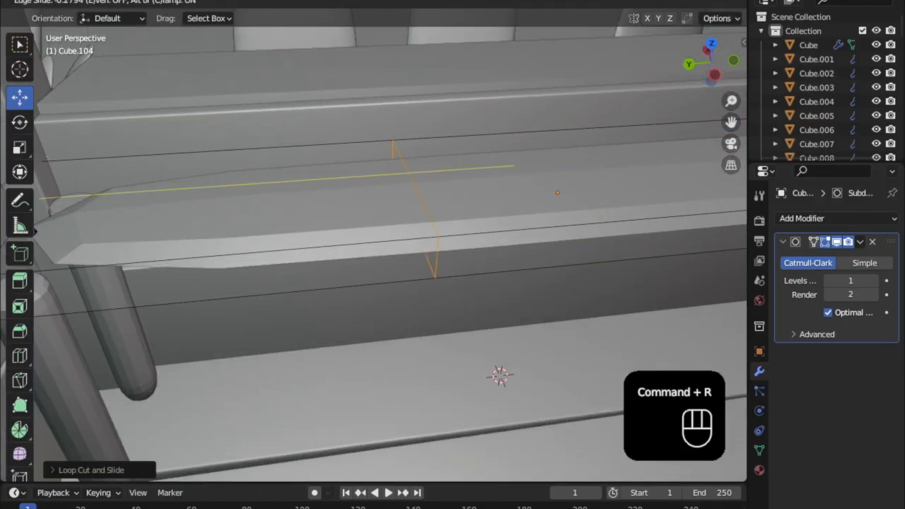
left_click(706, 153)
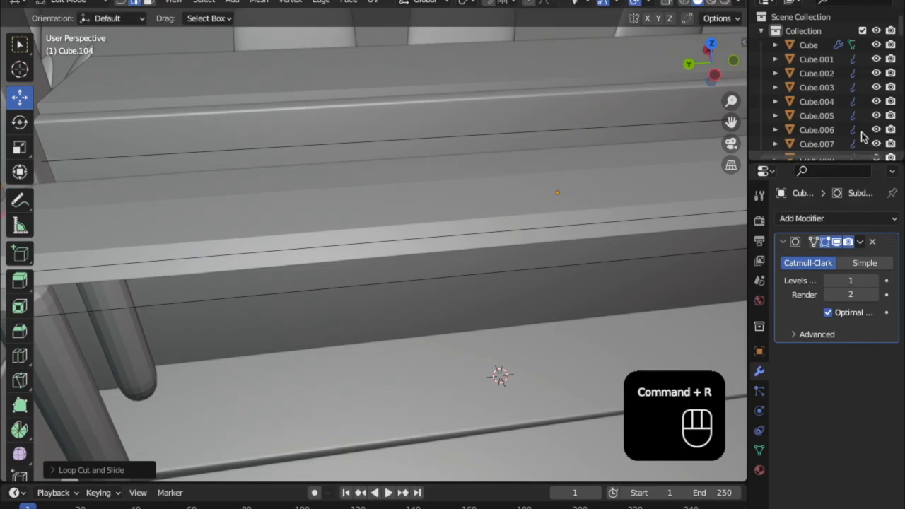
- Add a lengthwise loop cut along the seat board's front edge and another crosswise cut tight against its far short end
middle_click_drag(360, 231, 436, 200, "shift")
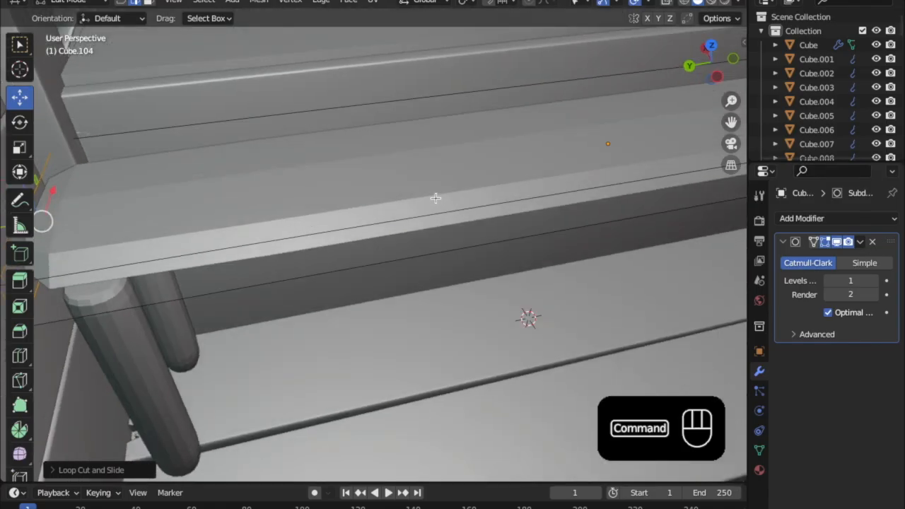
key("super+r")
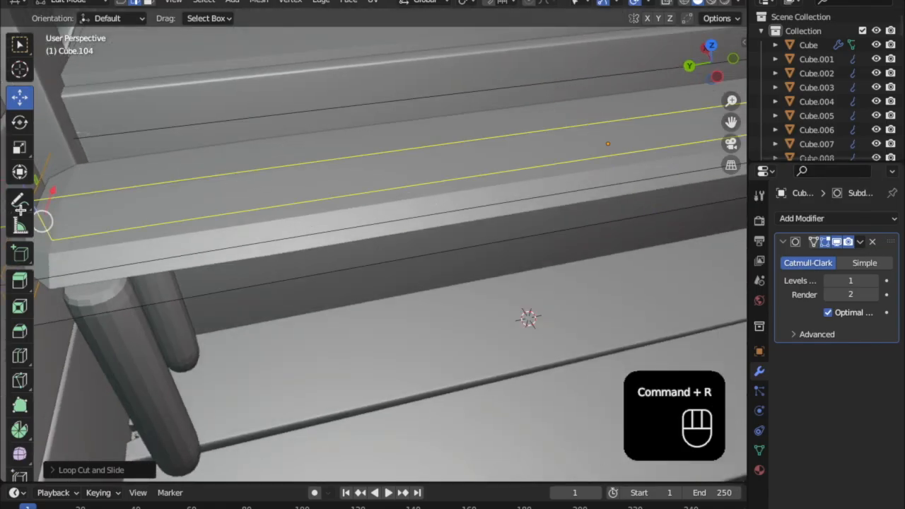
left_click(41, 212)
left_click(156, 109)
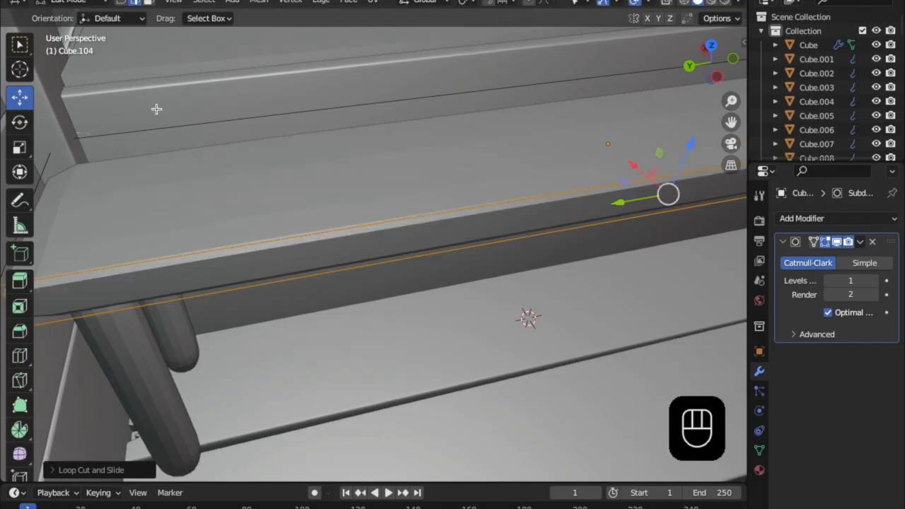
key("super+r")
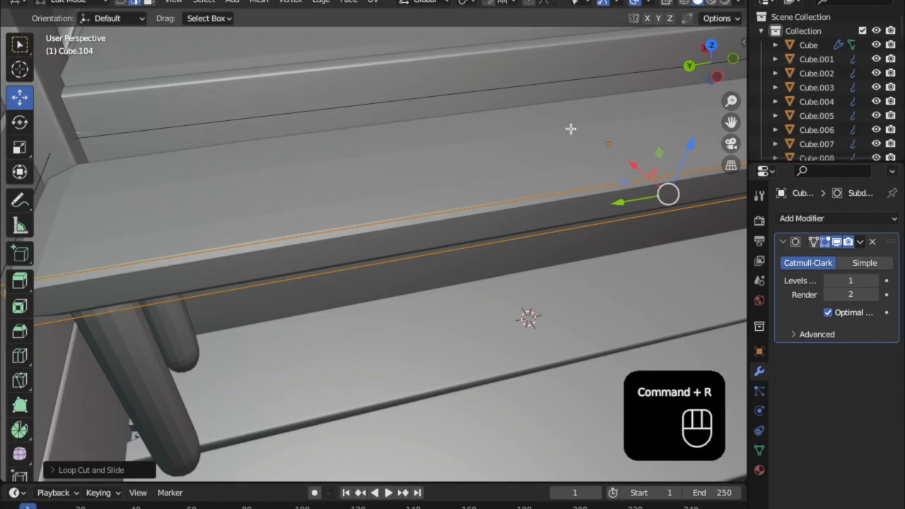
left_click(635, 177)
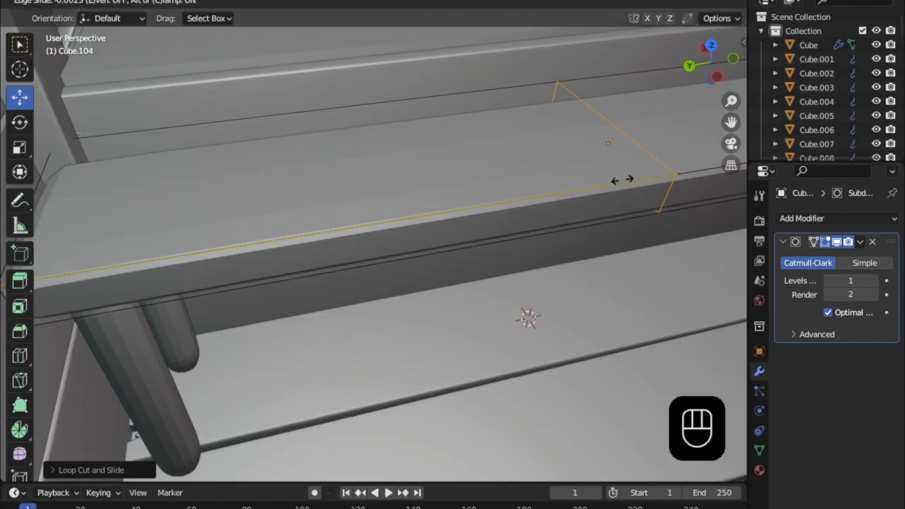
left_click(567, 261)
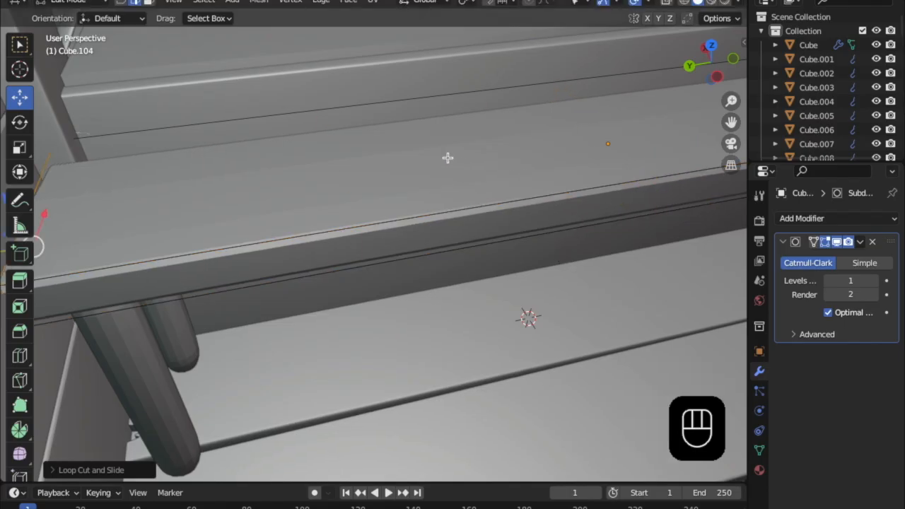
- Add a lengthwise loop cut to the seat board and slide it tight against the wall-side edge
key("super+r")
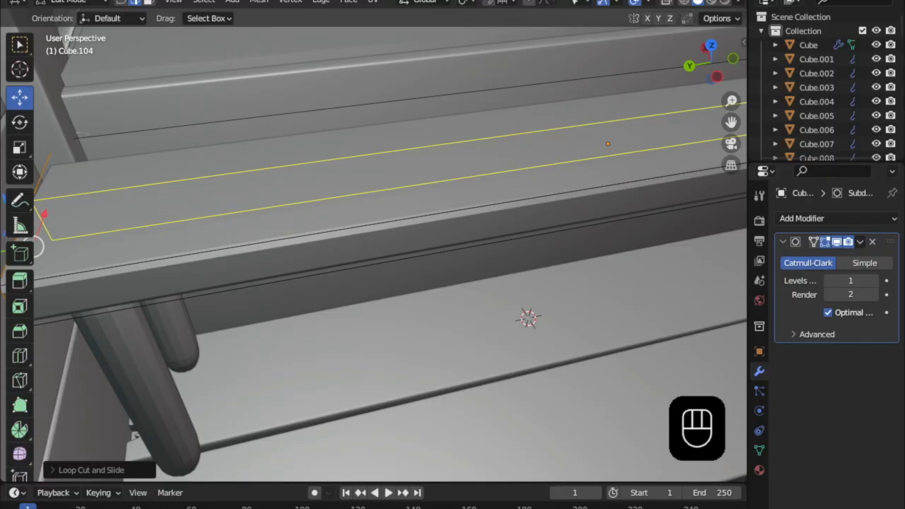
left_click(42, 219)
left_click(744, 59)
- Set the seat board's viewport subdivision level to 3 in Object Mode
middle_click_drag(554, 122, 629, 89)
middle_click_drag(525, 132, 660, 224, "shift")
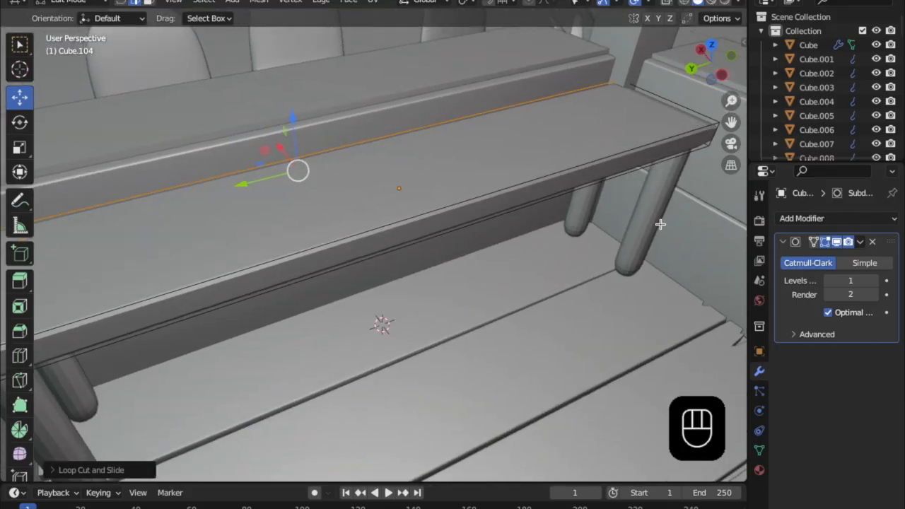
left_click(877, 282)
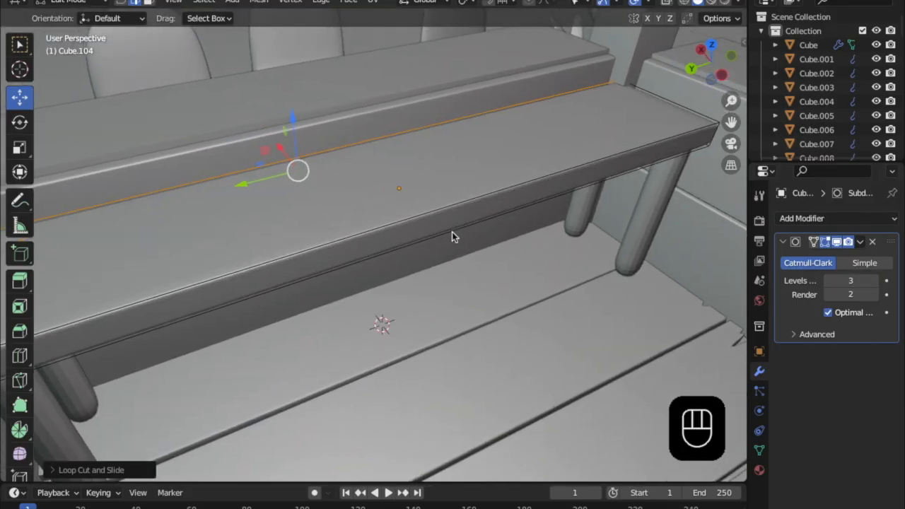
key("Tab")
middle_click_drag(445, 233, 520, 195)
middle_click_drag(597, 264, 639, 335)
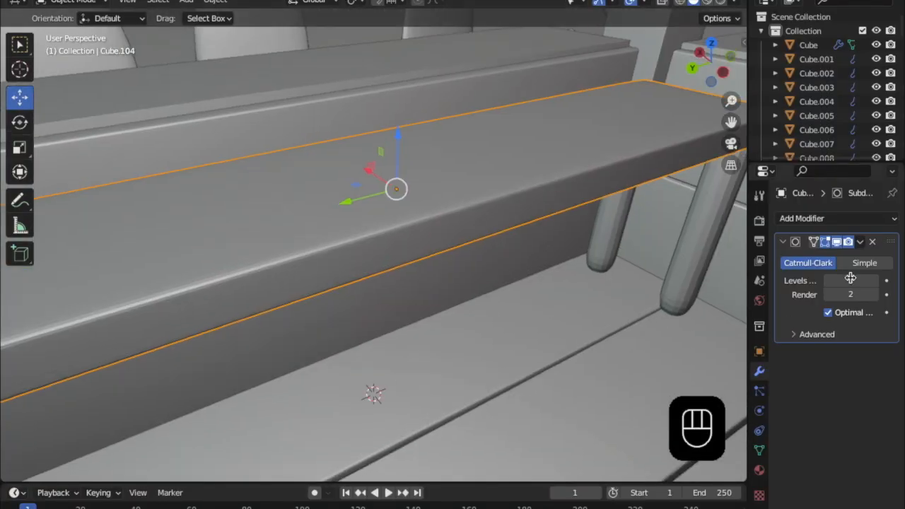
left_click(829, 281)
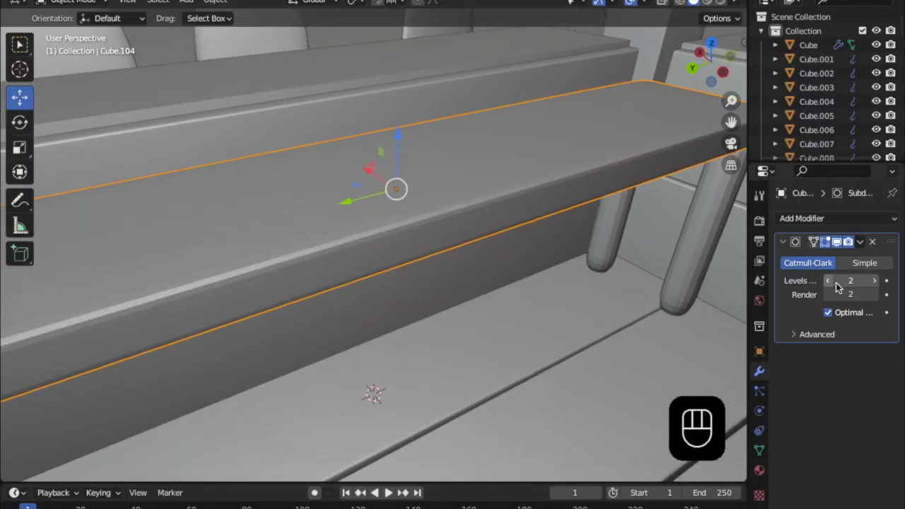
left_click(876, 281)
- Add a cube and move it along X and Y across the floor towards the wall opposite the bench
middle_click_drag(374, 221, 242, 81)
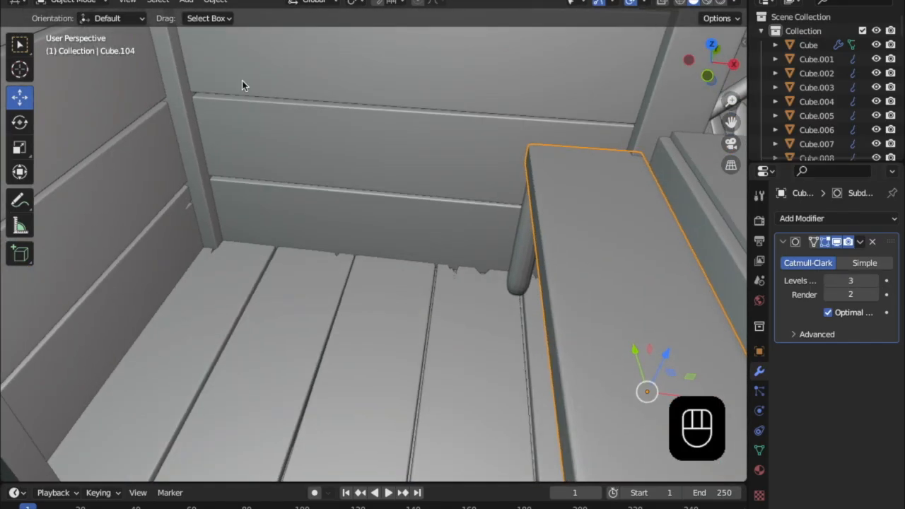
left_click(180, 2)
mouse_move(203, 21)
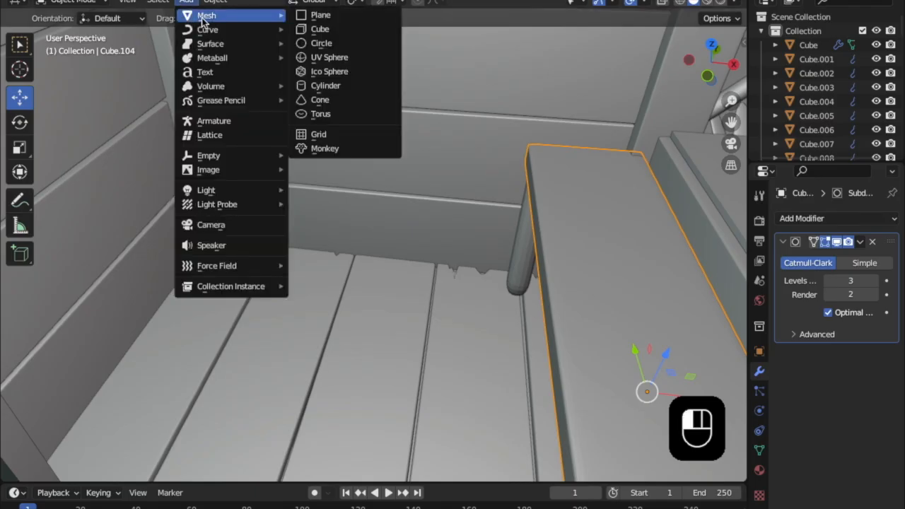
left_click(322, 29)
middle_click_drag(400, 227, 580, 330)
scroll(581, 329, "up", 1)
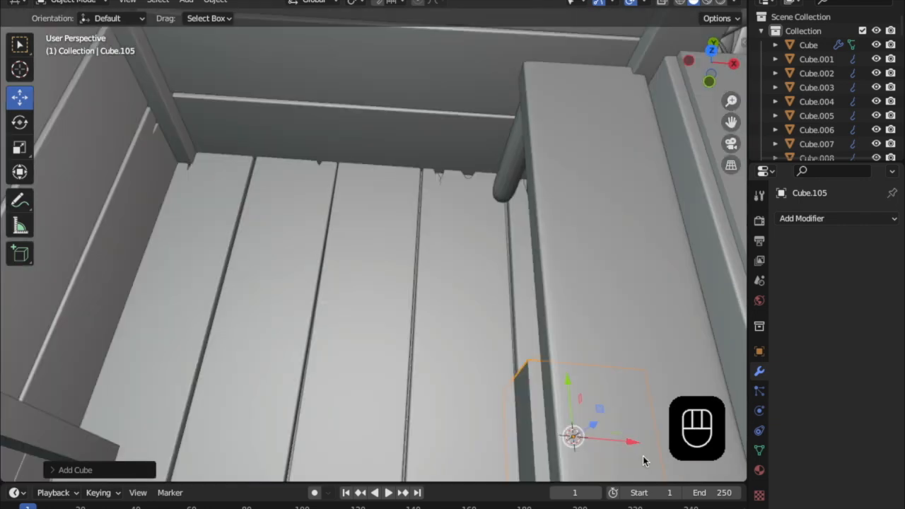
left_click_drag(632, 443, 185, 400)
left_click_drag(165, 366, 181, 308)
- Adjust the cube's position along X and Z until it rests on the floor planks close to the wall
middle_click_drag(253, 339, 141, 314)
left_click_drag(249, 302, 256, 312)
middle_click_drag(256, 311, 221, 278)
middle_click_drag(225, 281, 312, 313, "shift")
scroll(301, 346, "up", 1)
middle_click_drag(388, 416, 327, 341)
left_click_drag(325, 340, 322, 303)
middle_click_drag(327, 311, 371, 375)
middle_click_drag(497, 376, 563, 389, "shift")
middle_click_drag(461, 382, 471, 392)
left_click_drag(368, 321, 357, 317)
left_click_drag(329, 262, 331, 280)
left_click_drag(363, 336, 367, 338)
left_click_drag(333, 260, 337, 266)
- Examine the whole wooden structure with its surrounding chairs and plants, and return to the interior corner with the cube
middle_click_drag(338, 264, 371, 251)
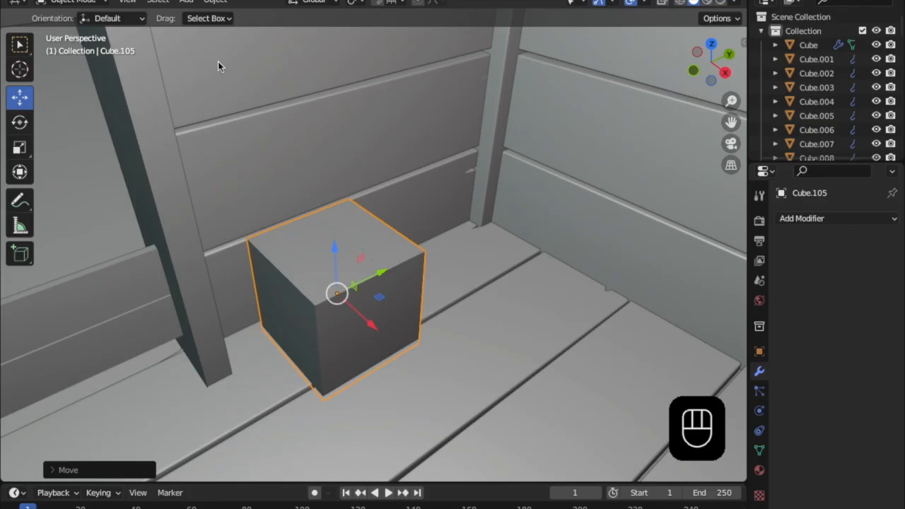
middle_click_drag(420, 273, 501, 254)
scroll(506, 251, "down", 6)
middle_click_drag(558, 251, 199, 221)
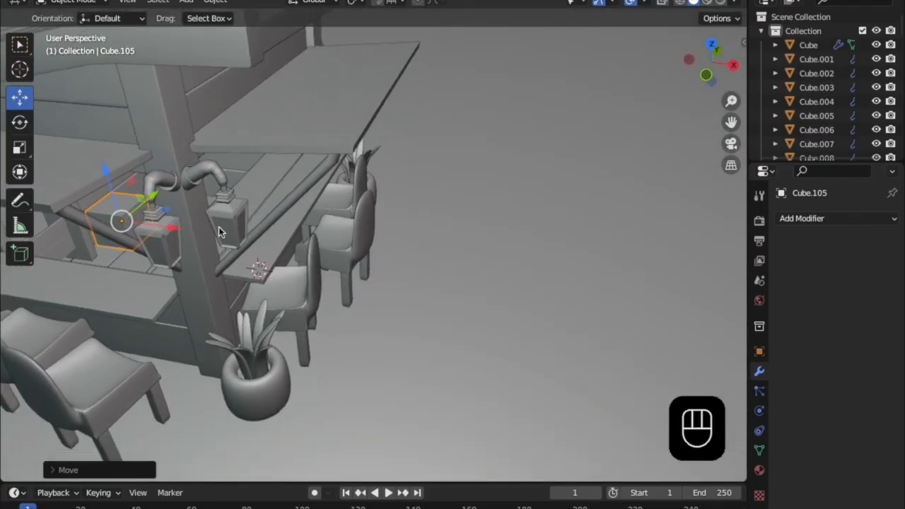
middle_click_drag(265, 188, 209, 171)
middle_click_drag(463, 239, 402, 192, "shift")
scroll(487, 243, "up", 5)
middle_click_drag(487, 243, 432, 238)
middle_click_drag(695, 196, 319, 253)
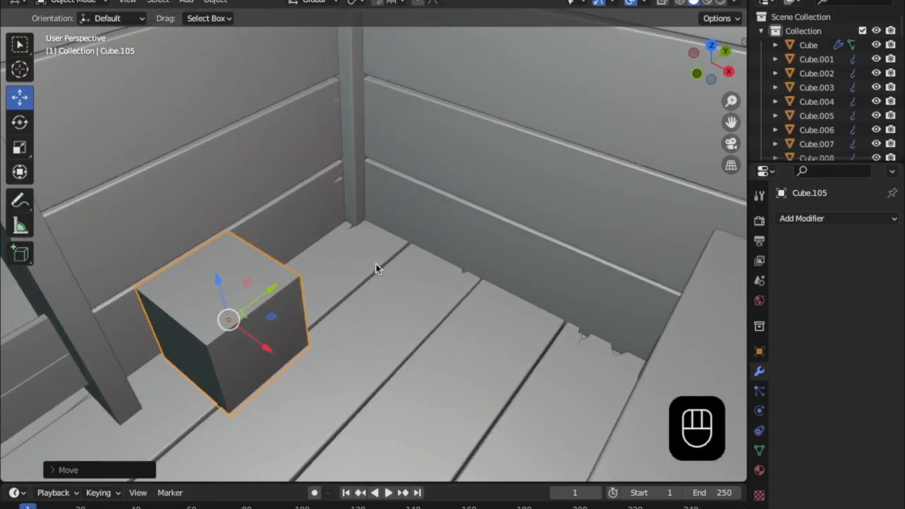
- Nudge the cube slightly across the floor and along Z to refine its position beside the wall
middle_click_drag(347, 283, 358, 227)
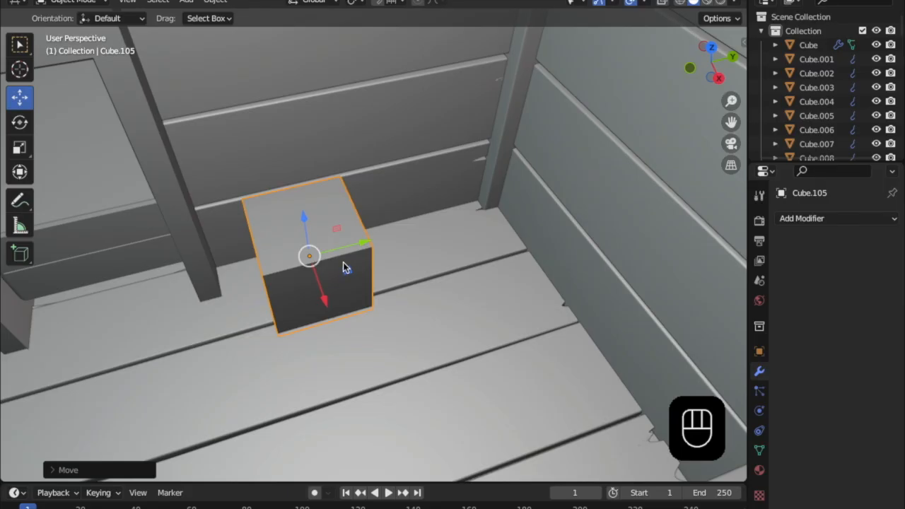
scroll(354, 274, "up", 1)
middle_click_drag(341, 268, 386, 245, "shift")
scroll(353, 282, "down", 1)
left_click_drag(399, 260, 403, 267)
scroll(341, 191, "up", 3)
left_click_drag(339, 188, 340, 190)
middle_click_drag(340, 190, 370, 247)
- Raise the cube's top face along Z to form a tall block and pull one side face outward along Y
key("Tab")
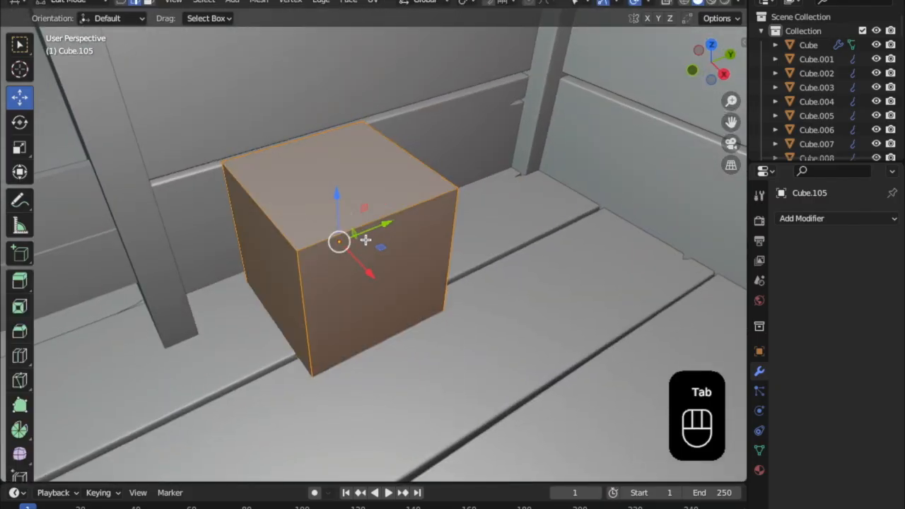
middle_click_drag(344, 212, 349, 193)
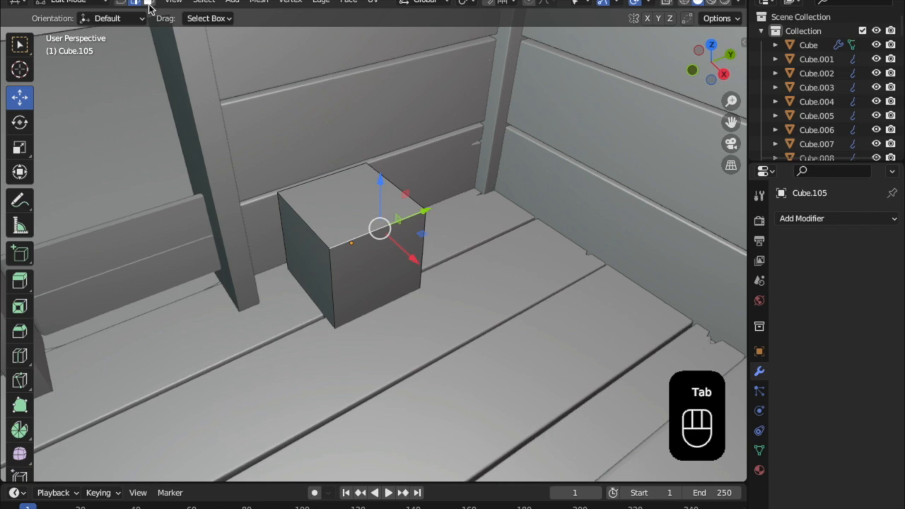
left_click(366, 181)
left_click_drag(345, 158, 325, 42)
middle_click_drag(394, 206, 392, 173, "shift")
left_click_drag(389, 154, 388, 131)
middle_click_drag(403, 215, 383, 199)
left_click_drag(370, 141, 366, 121)
left_click(325, 233)
left_click_drag(344, 268, 317, 287)
- Add a Subdivision Surface modifier to the tall block
left_click(369, 320)
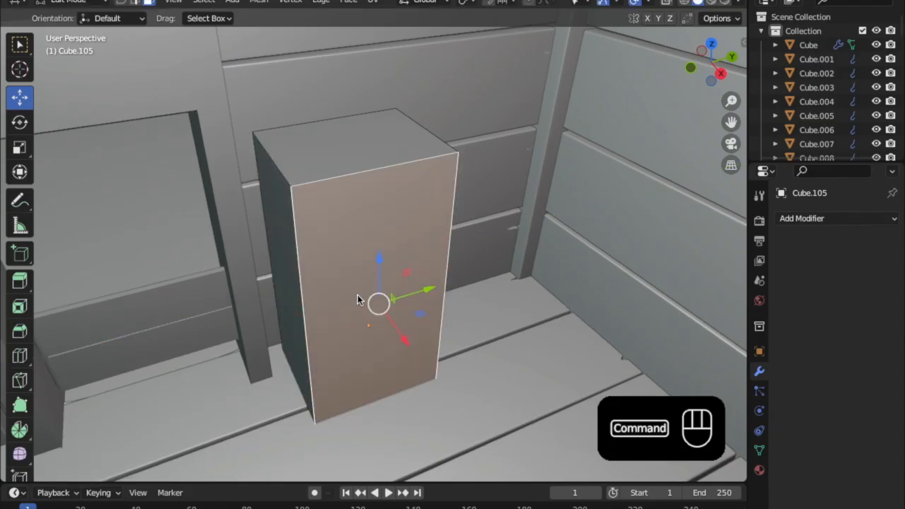
key("super+n")
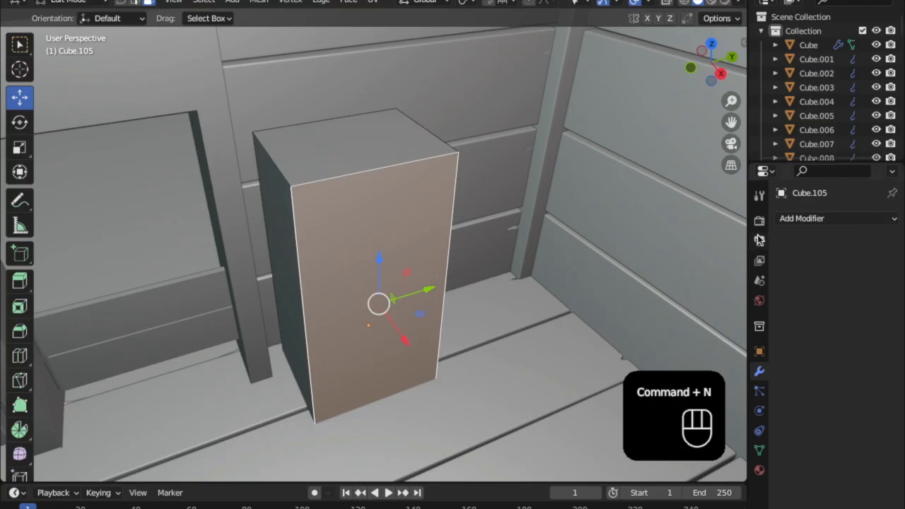
left_click(799, 219)
left_click(607, 480)
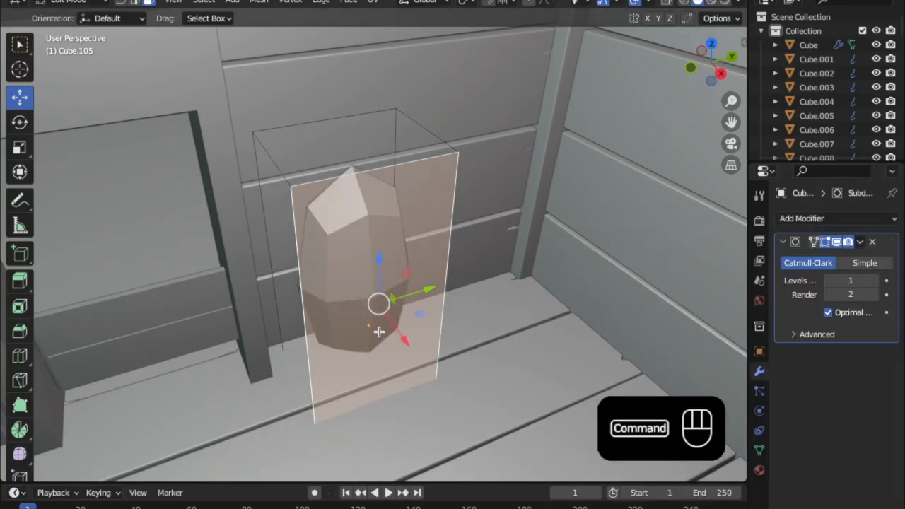
- Add a horizontal loop cut around the tall block and slide it up tight against the top edge
key("super+r")
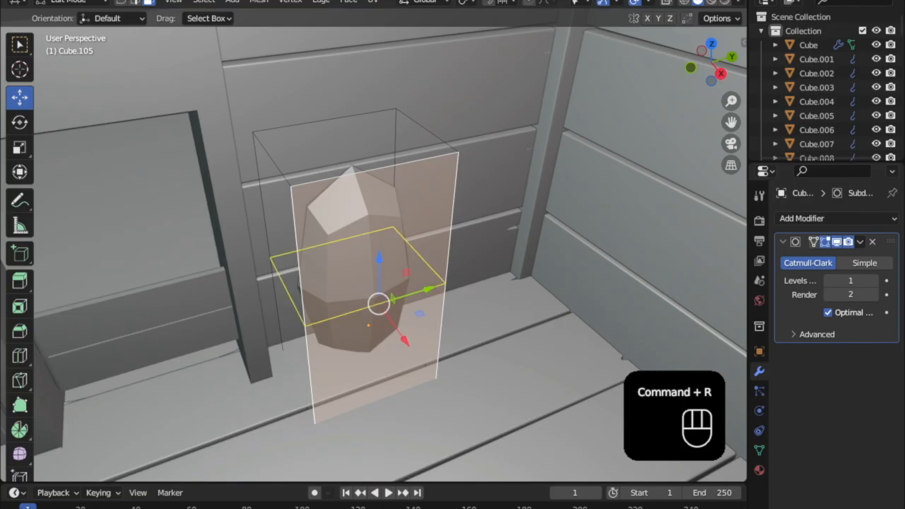
left_click(400, 287)
left_click(360, 87)
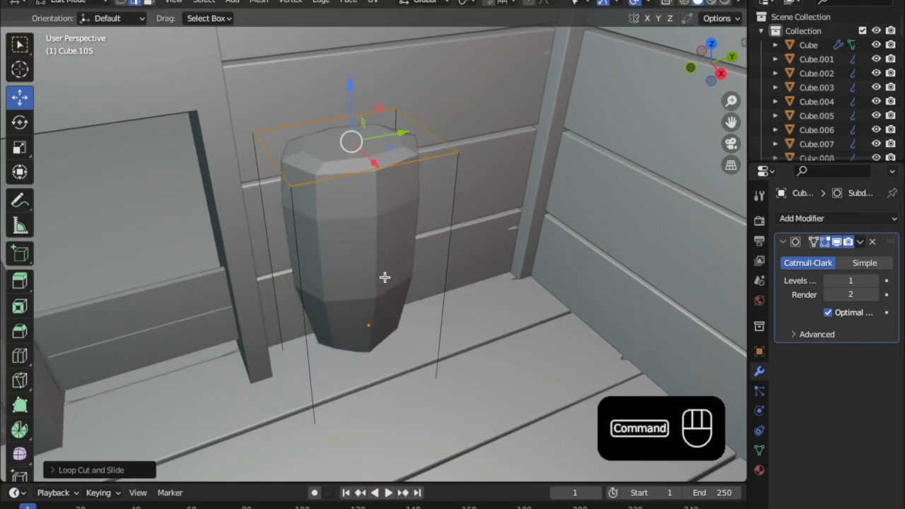
- Add a horizontal loop cut around the tall block and slide it down tight against the bottom edge
key("super+r")
left_click(319, 333)
left_click(315, 224)
key("super+r")
left_click(327, 270)
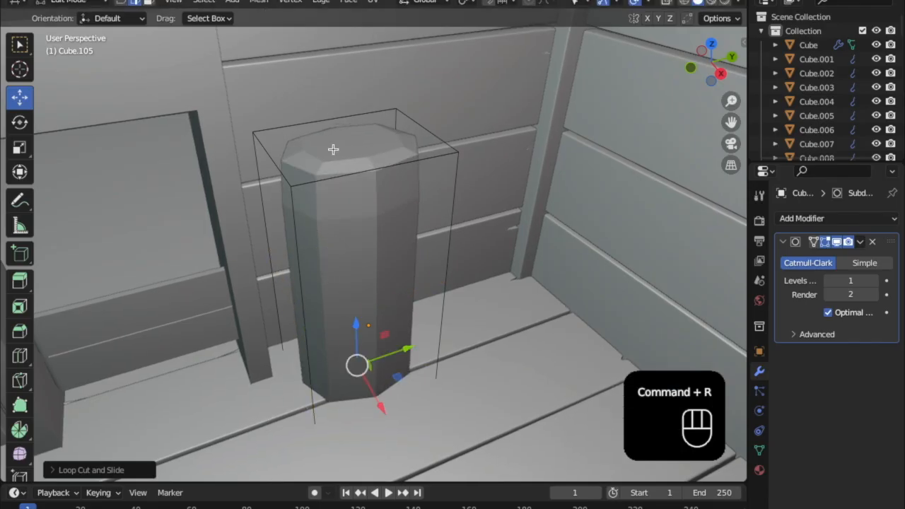
- Add another horizontal loop cut, slide it up to the block's top edge, and lower that loop slightly along Z
key("super+r")
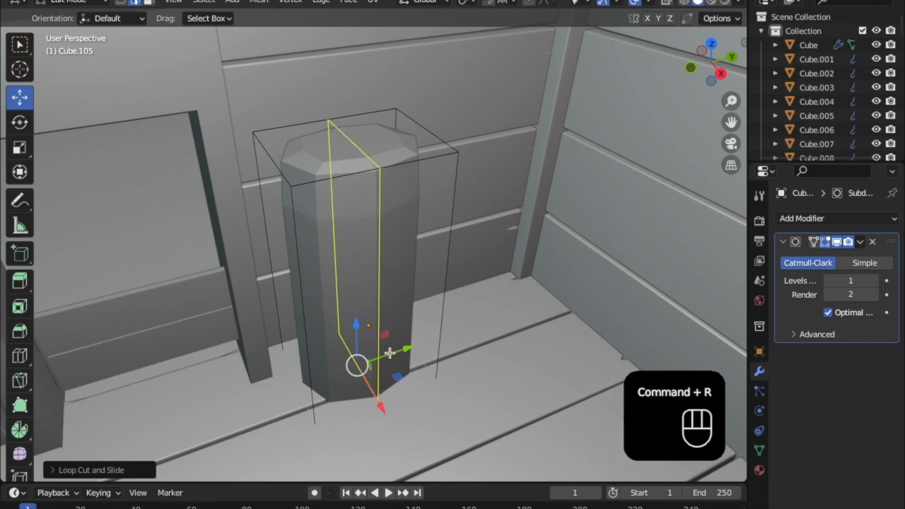
left_click(419, 286)
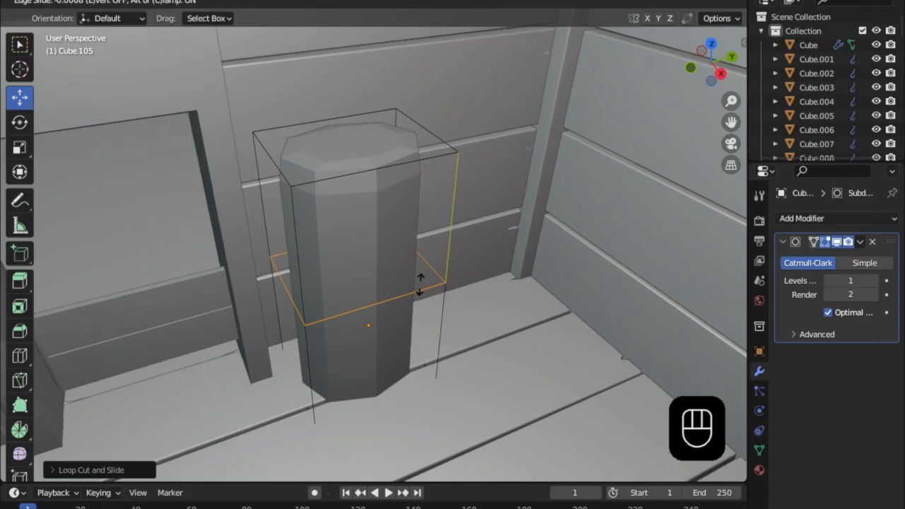
left_click(423, 75)
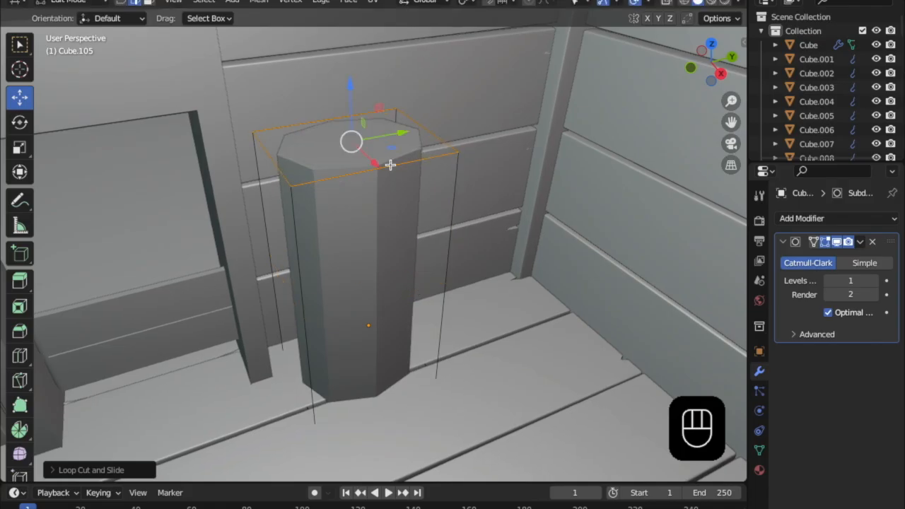
left_click_drag(346, 86, 344, 104)
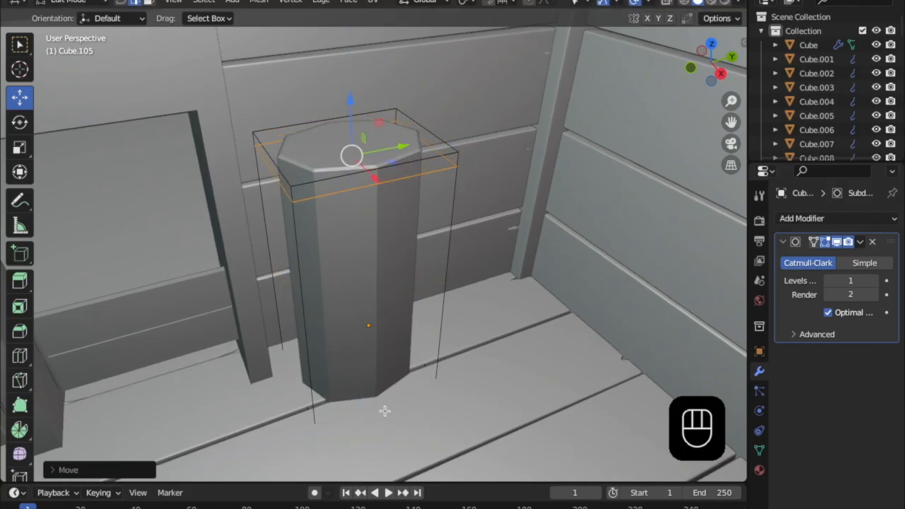
- Raise the block's lower edge loop slightly along Z above the floor
left_click(367, 399)
left_click_drag(378, 383, 379, 347)
left_click_drag(384, 286, 311, 371)
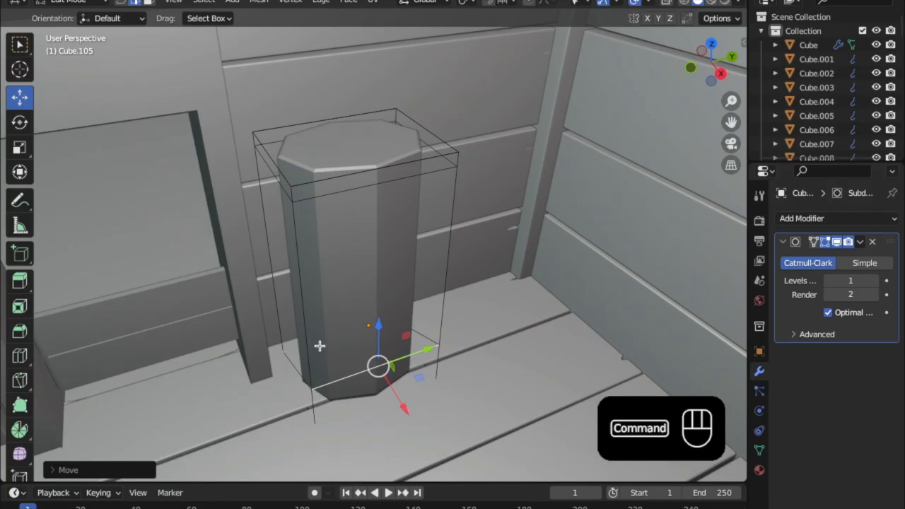
- Add two vertical loop cuts to the block, sliding one to each side edge of the front to sharpen the corners
key("super+r")
left_click(401, 365)
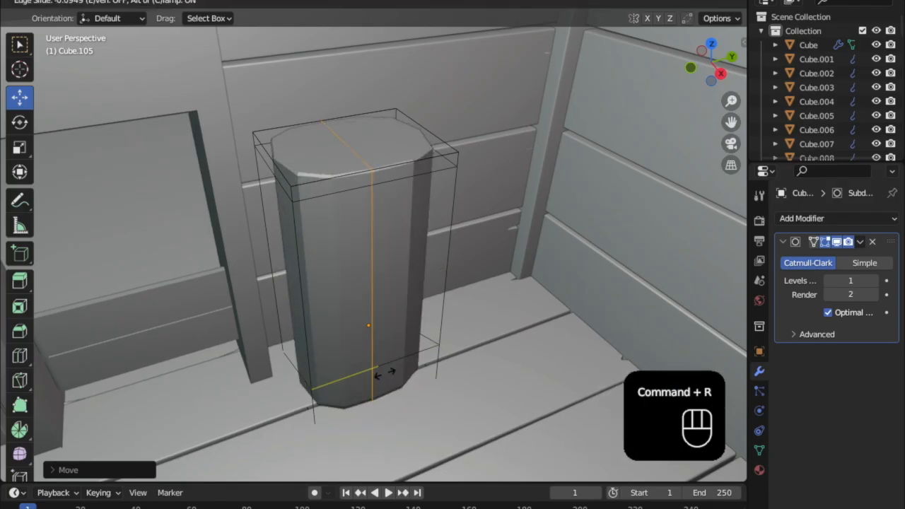
left_click(266, 425)
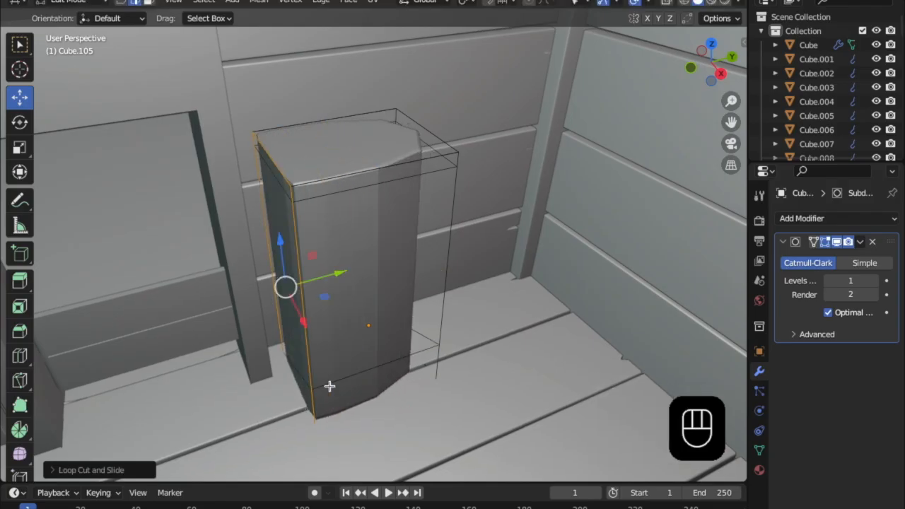
key("super+r")
left_click(410, 386)
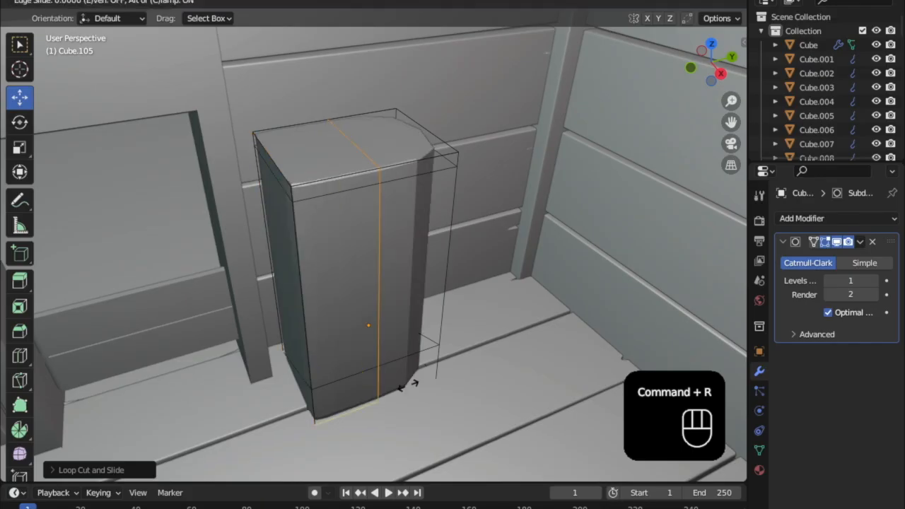
left_click(623, 358)
middle_click_drag(441, 279, 366, 255)
left_click(344, 234)
key("Tab")
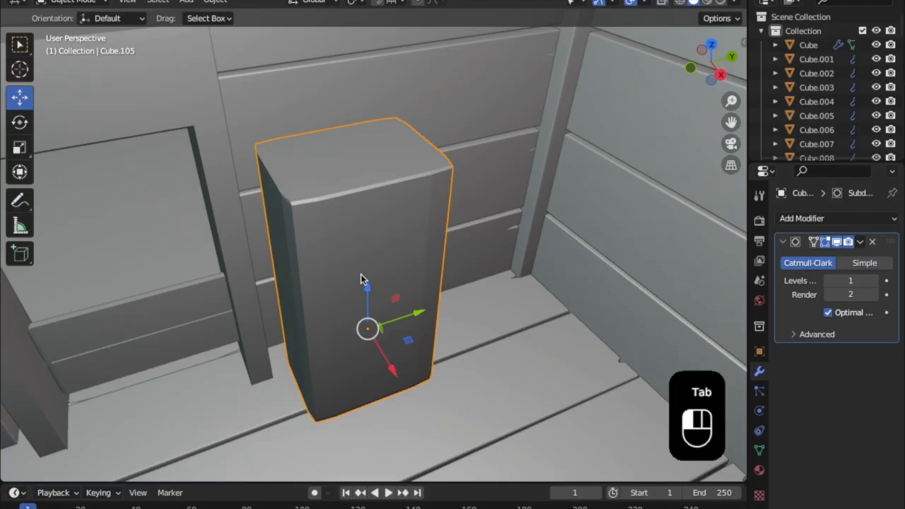
key("Tab")
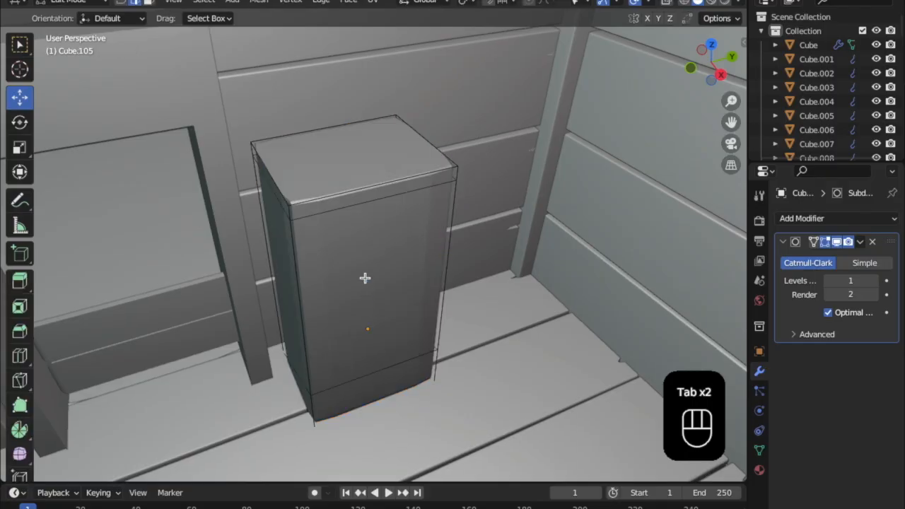
- Inset the block's front faces together as one panel and shift the panel along Y toward the room corner
left_click(148, 3)
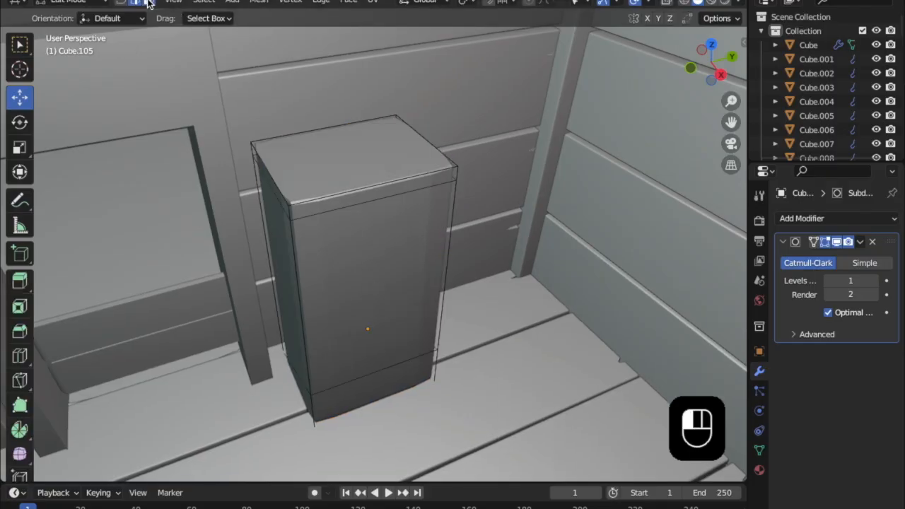
left_click(376, 259)
left_click(372, 391, "shift")
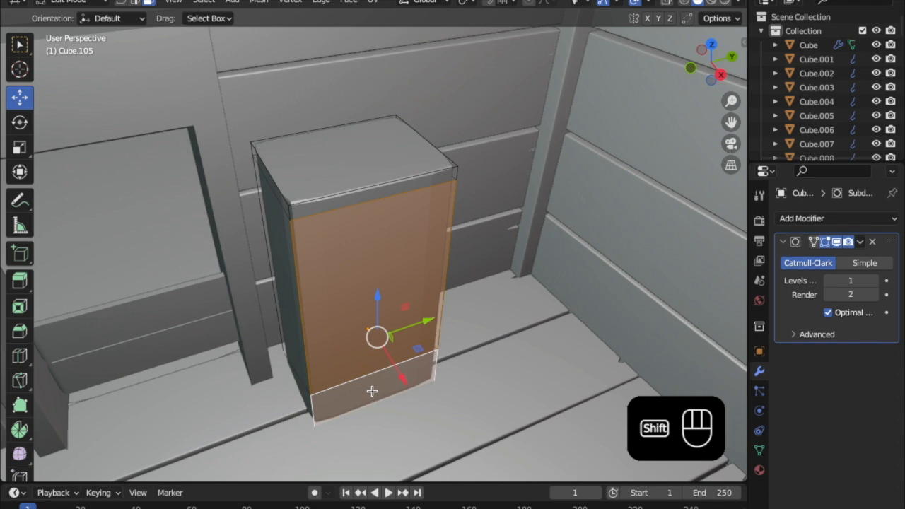
left_click(332, 211, "shift")
key("i")
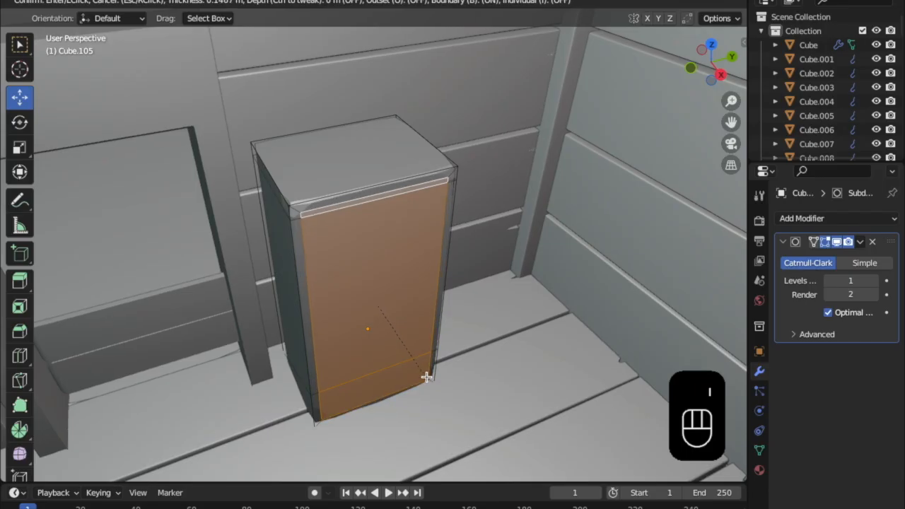
left_click(424, 376)
left_click_drag(431, 289, 439, 290)
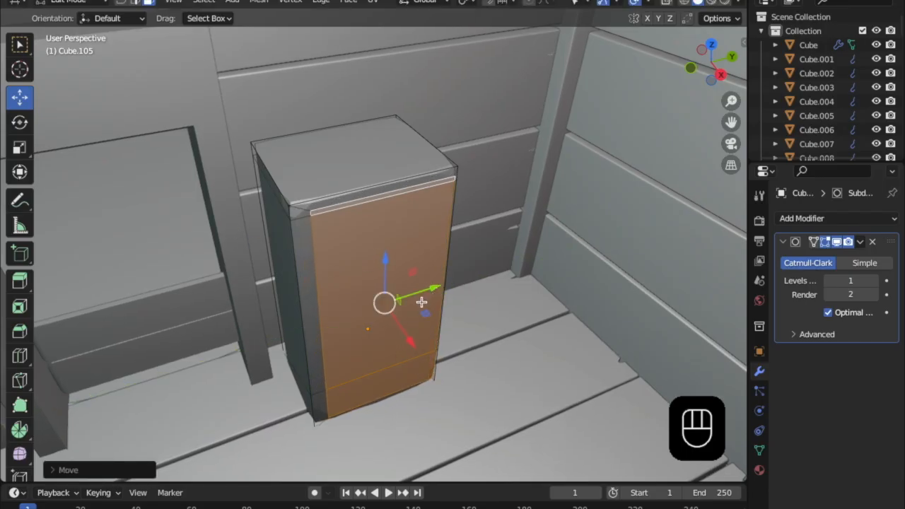
- Extrude the inset front panel outward by about 0.08 m to form a door
key("e")
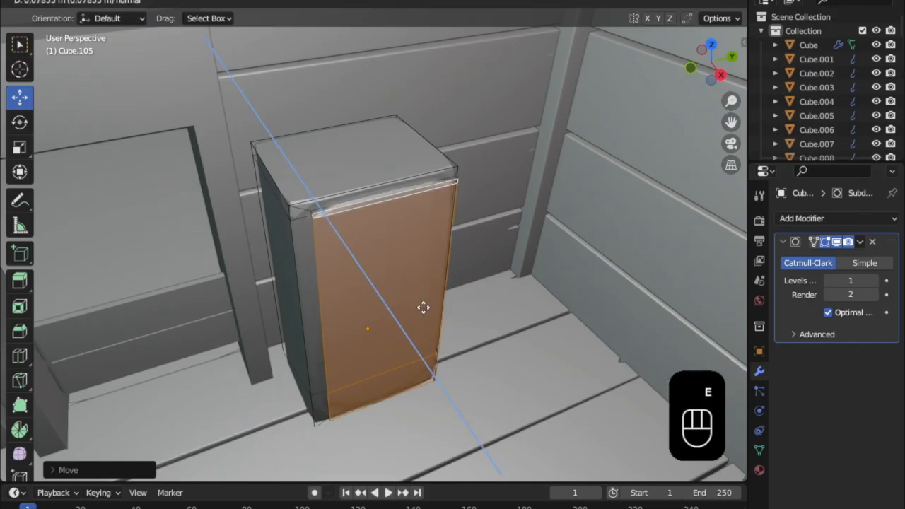
left_click(423, 307)
middle_click_drag(452, 352, 381, 269)
- Add two vertical loop cuts across the door panel and slide one tight against each side edge
key("super+r")
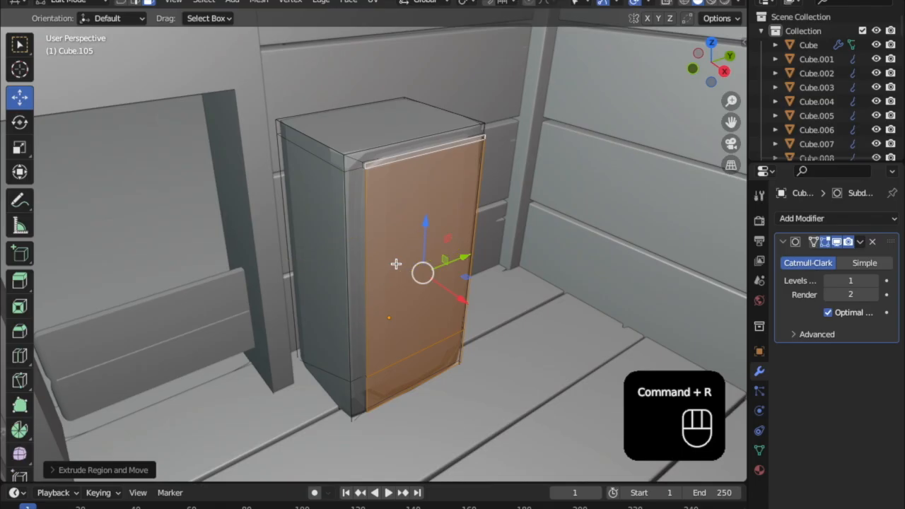
left_click(434, 329)
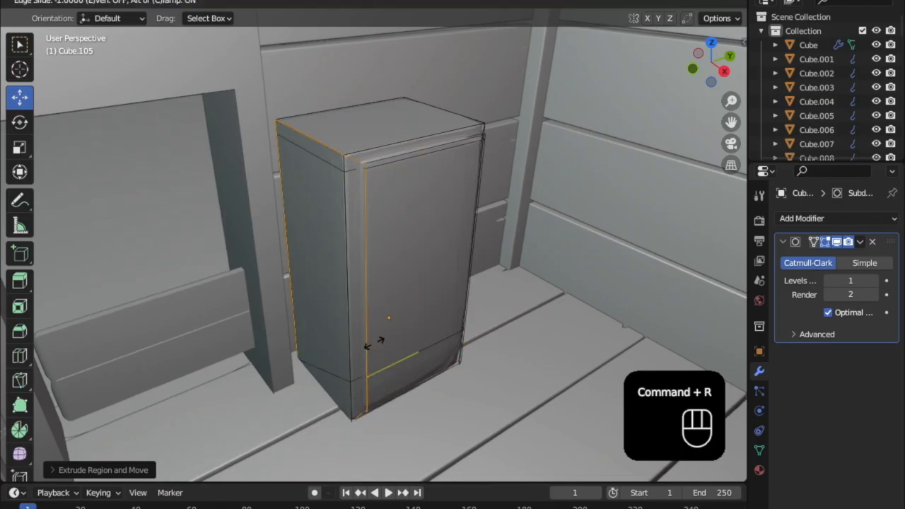
left_click(377, 333)
middle_click_drag(438, 284, 422, 283)
key("super+r")
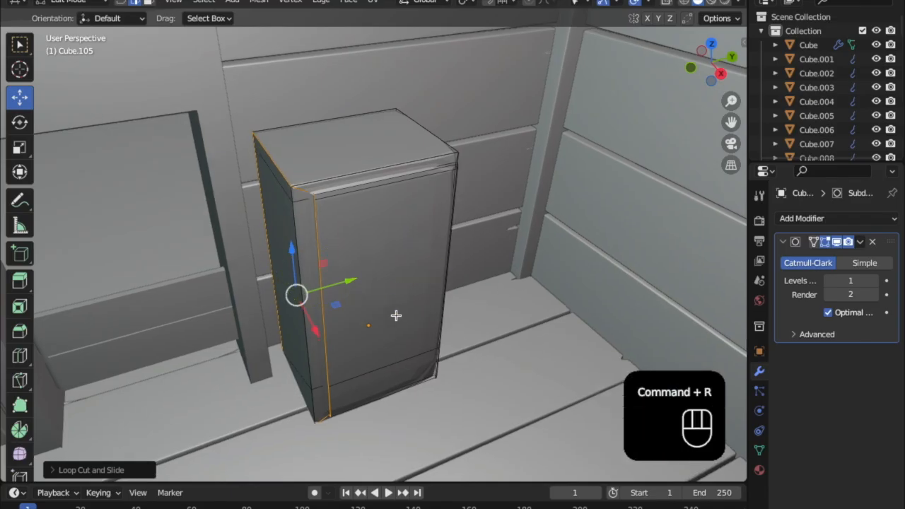
left_click(397, 345)
left_click(434, 327)
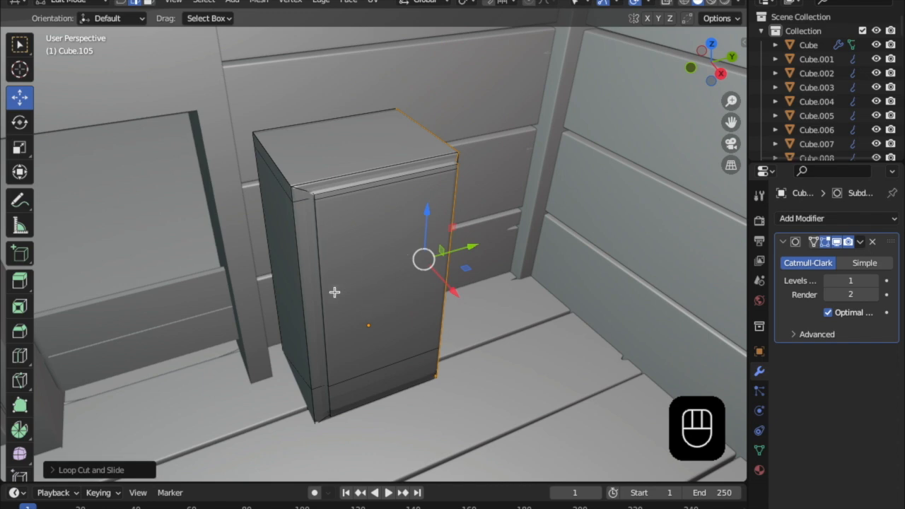
- Add a horizontal loop cut across the door panel, slide it up to the top edge, and check the smoothed shape
left_click(425, 295)
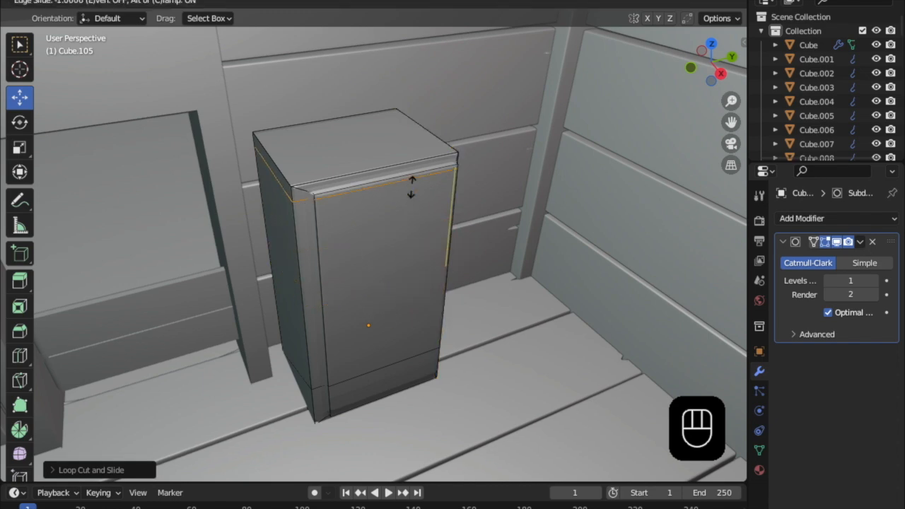
left_click(393, 202)
middle_click_drag(390, 205, 448, 226)
left_click(408, 308, "alt")
middle_click_drag(408, 308, 392, 304)
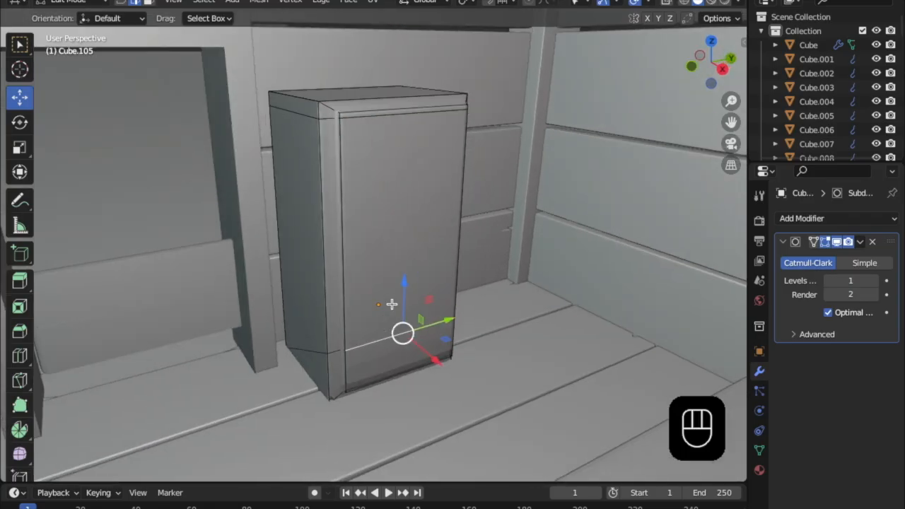
scroll(390, 289, "up", 3)
key("Tab")
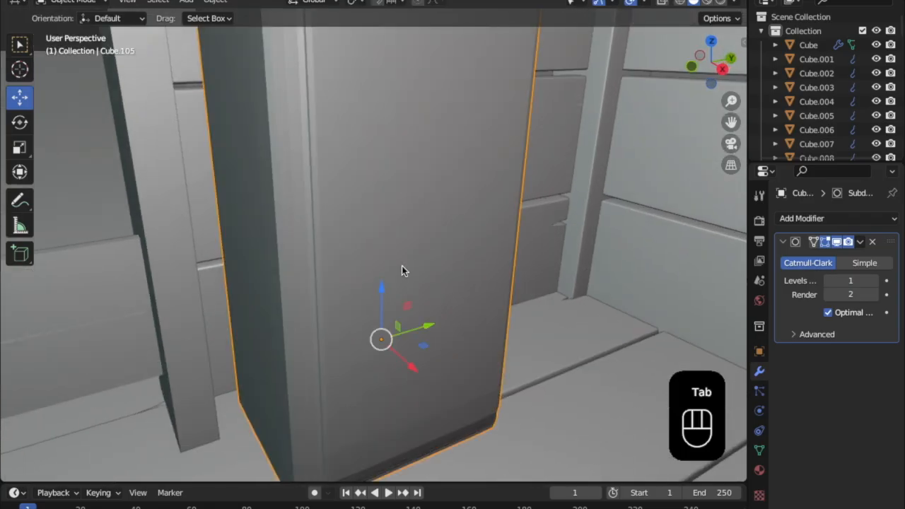
key("Tab")
scroll(403, 267, "down", 2)
middle_click_drag(402, 267, 390, 208)
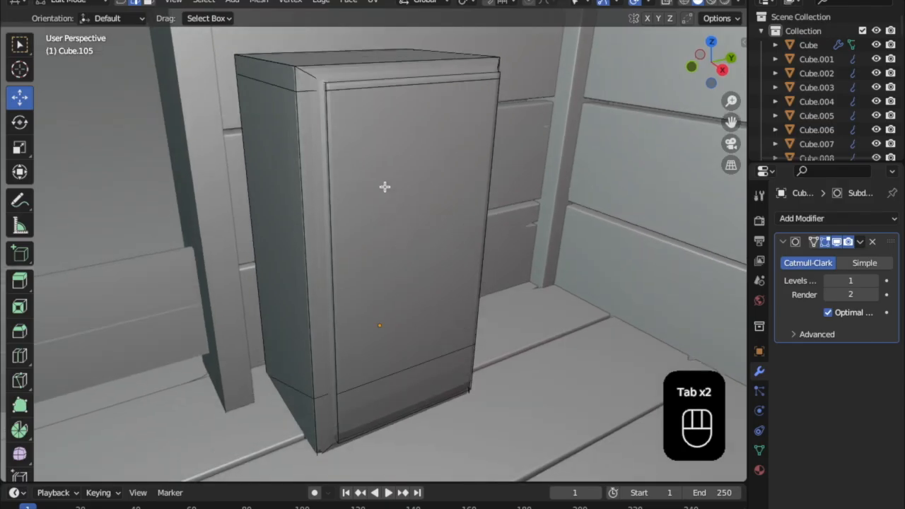
- Inset the large door face into a narrow vertical strip and move it along Y toward the door's outer edge
left_click(154, 1)
left_click(362, 168)
middle_click_drag(362, 168, 400, 237)
key("i")
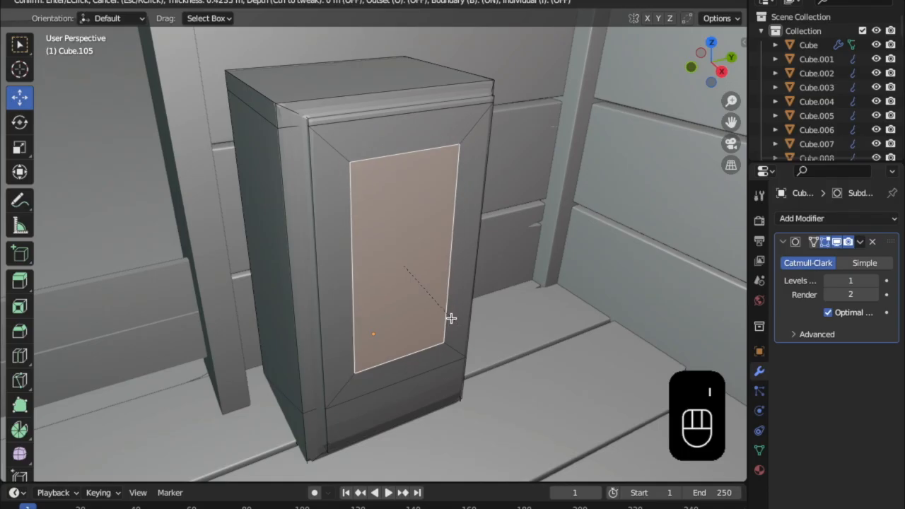
left_click(413, 289)
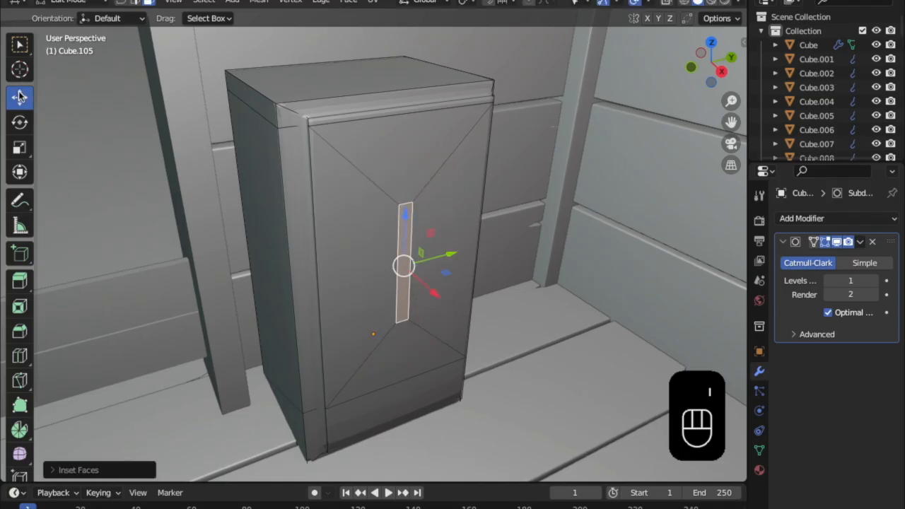
left_click_drag(432, 241, 347, 245)
right_click(400, 263)
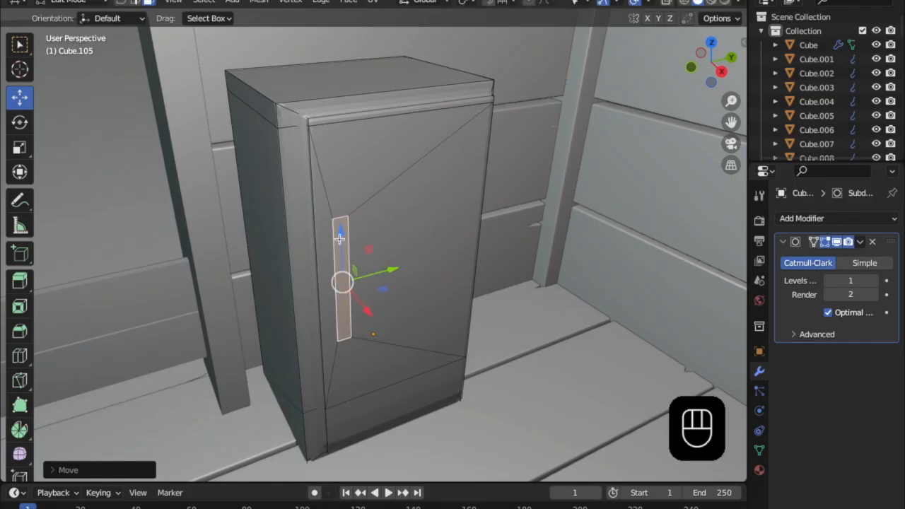
- Scale the strip down to a small handle-sized face and raise it along Z on the door
scroll(357, 283, "up", 2)
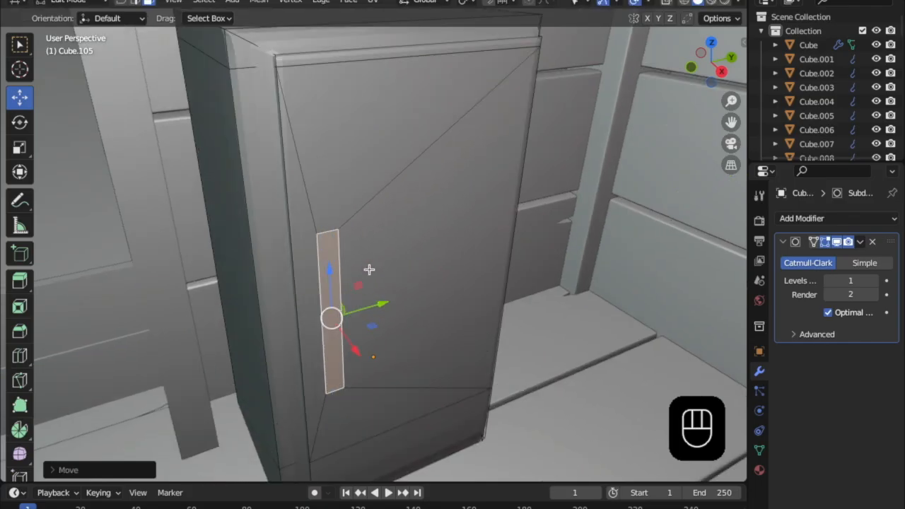
middle_click_drag(370, 267, 433, 296, "shift")
key("s")
left_click(444, 385)
key("s")
left_click(443, 415)
left_click_drag(387, 285, 387, 236)
key("s")
left_click(420, 297)
- Widen the small handle face along Y and try to extrude it outward from the door
left_click(19, 147)
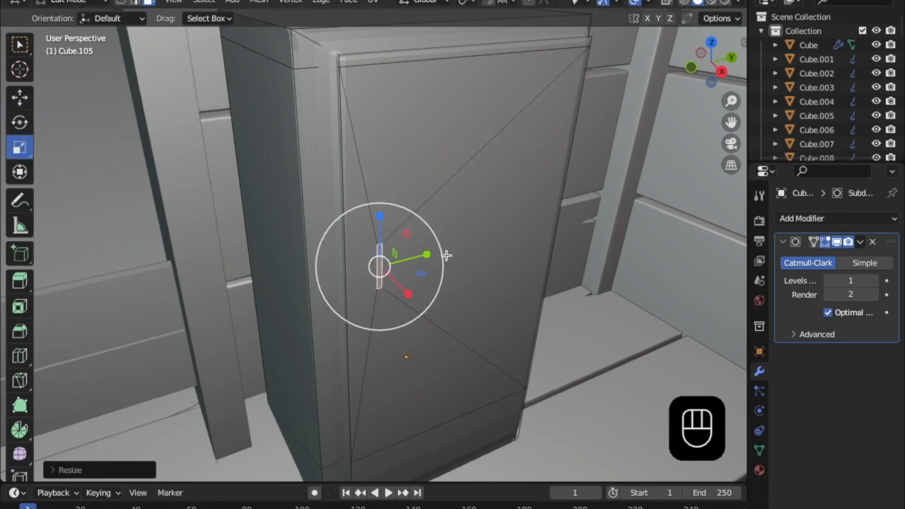
left_click_drag(427, 255, 452, 250)
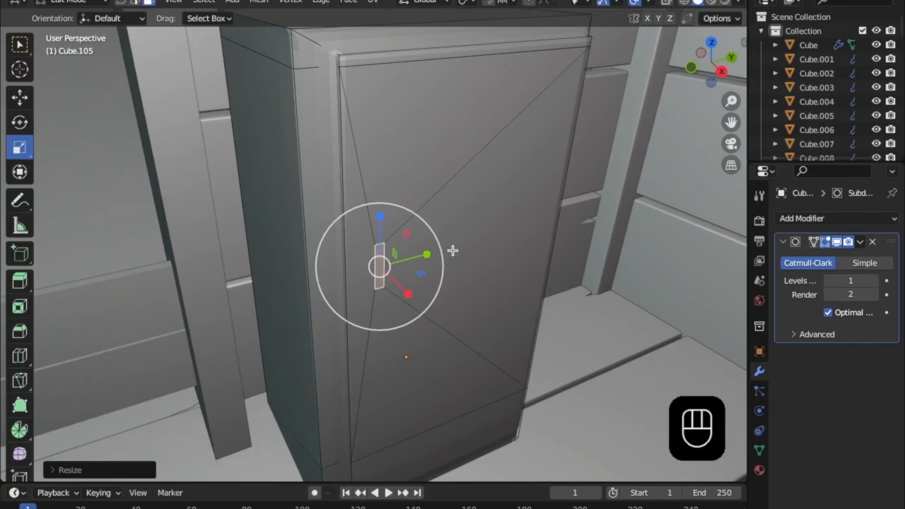
key("e")
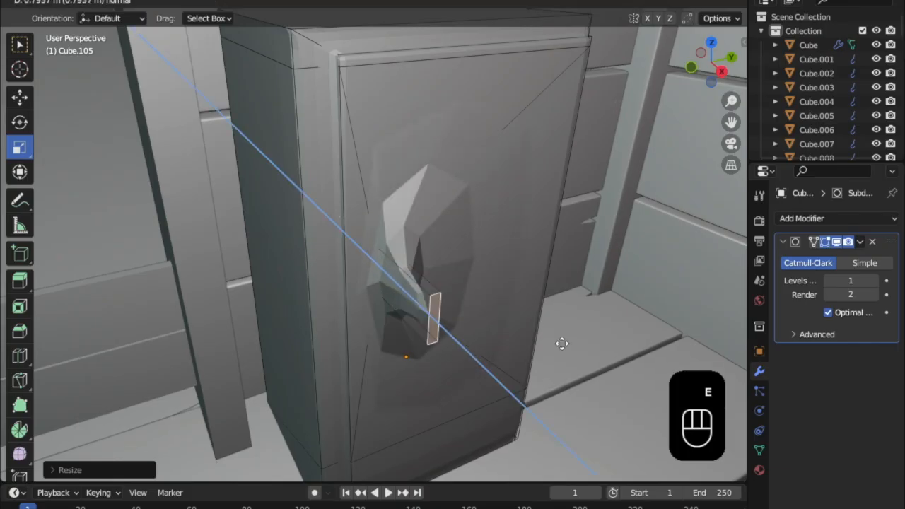
right_click(570, 346)
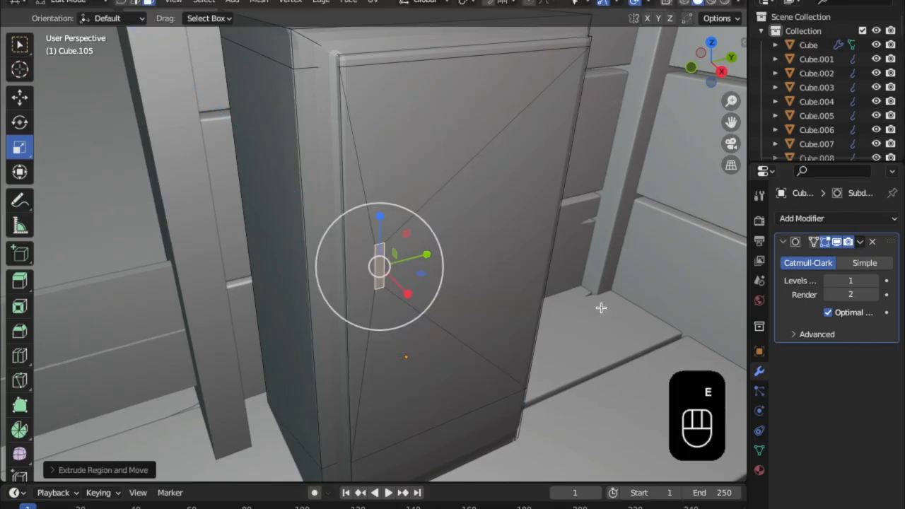
- Apply the block's Subdivision Surface modifier in Object Mode and return to Edit Mode
left_click(861, 243)
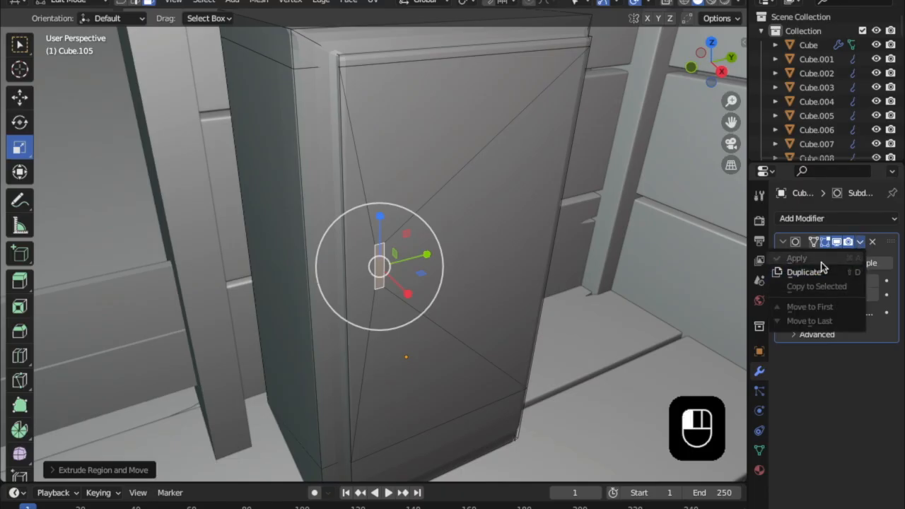
key("Tab")
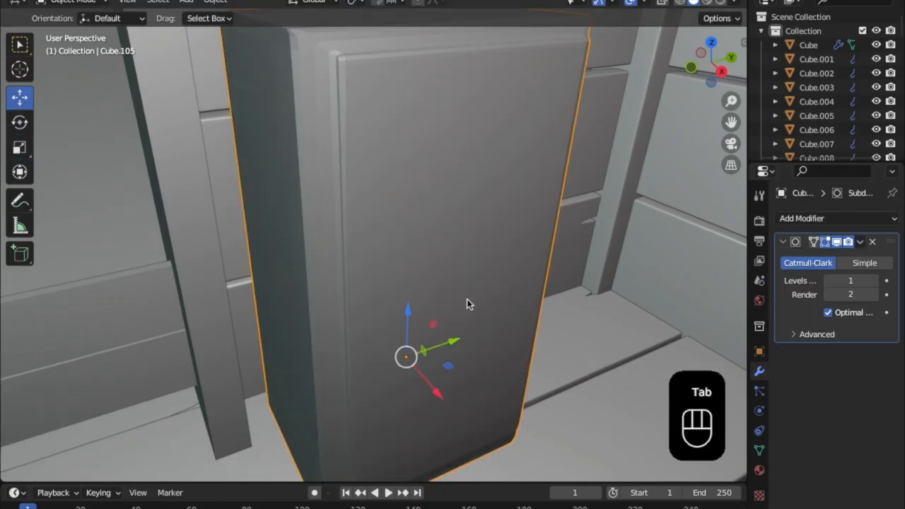
left_click(861, 242)
left_click(807, 258)
key("Tab")
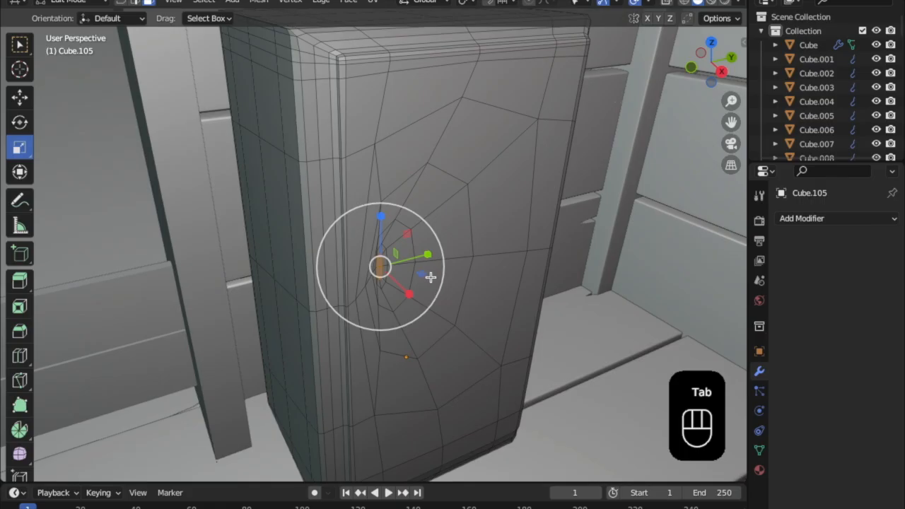
- Undo applying the cabinet's Subdivision Surface modifier and the handle-face extrusion, then resume editing the mesh with the modifier live
scroll(389, 264, "up", 2)
scroll(389, 264, "down", 2)
left_click(382, 251)
left_click(377, 234)
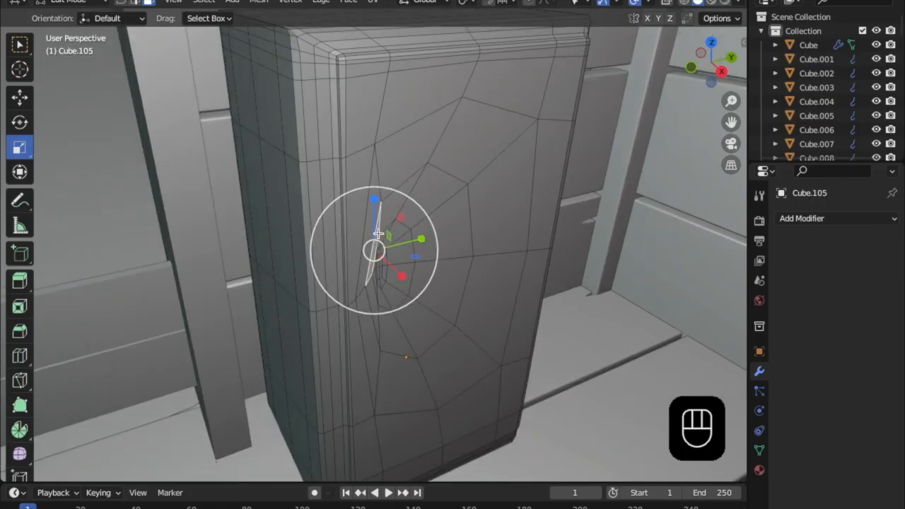
key("super+z")
key("super+z")
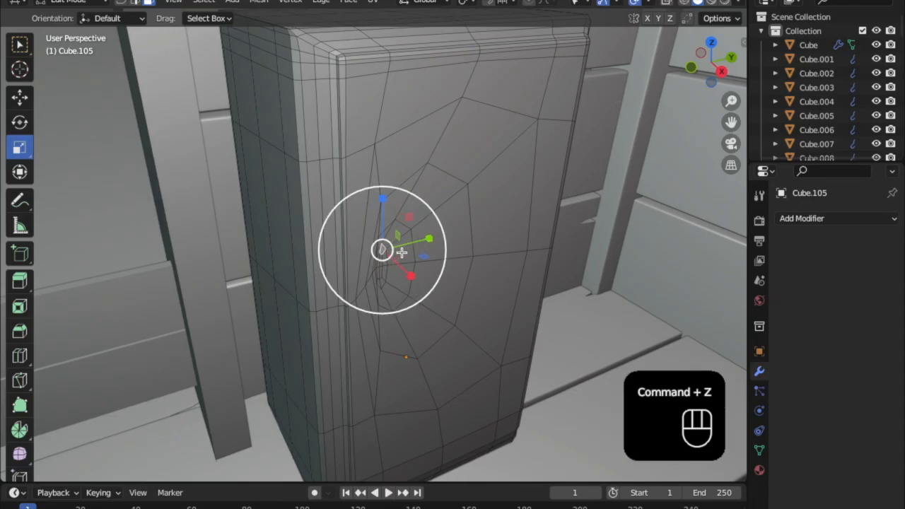
key("super+z")
key("super+z")
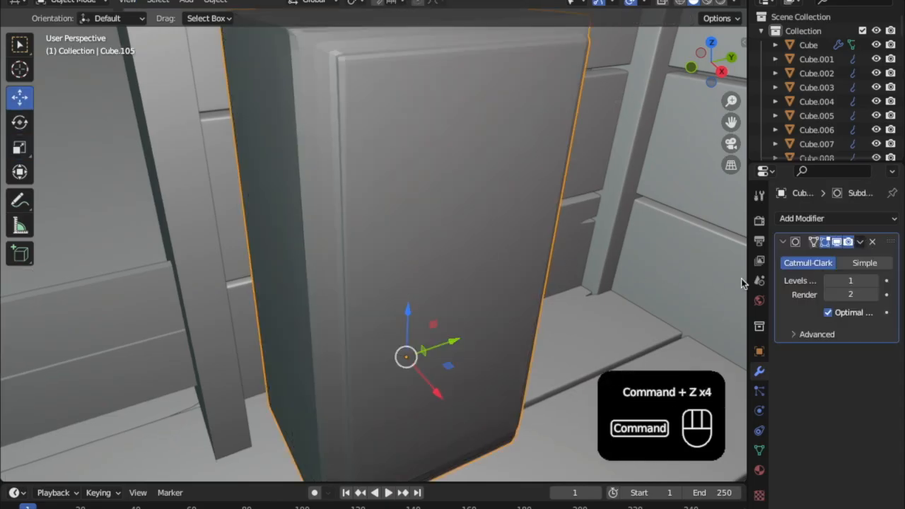
key("Tab")
scroll(405, 272, "up", 4)
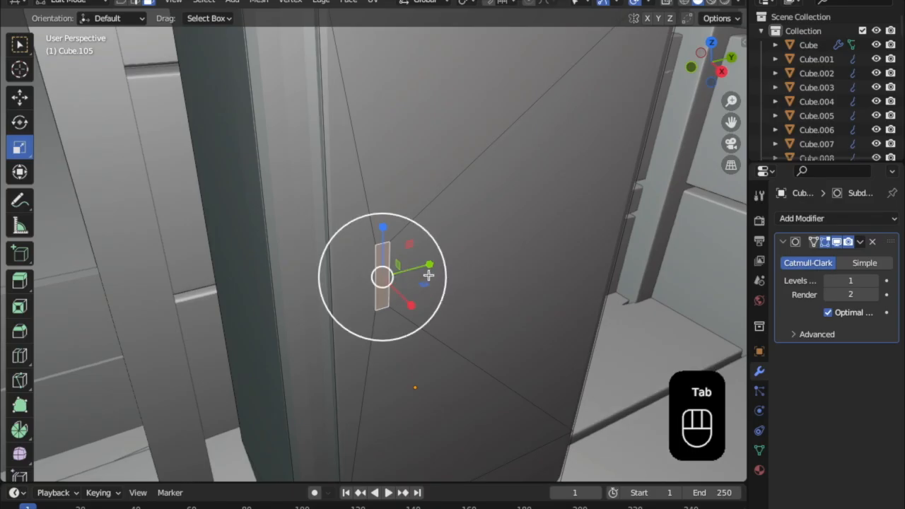
- Extrude the small handle face outward from the door and add supporting loop cuts near its base and outer end
key("e")
left_click(445, 296)
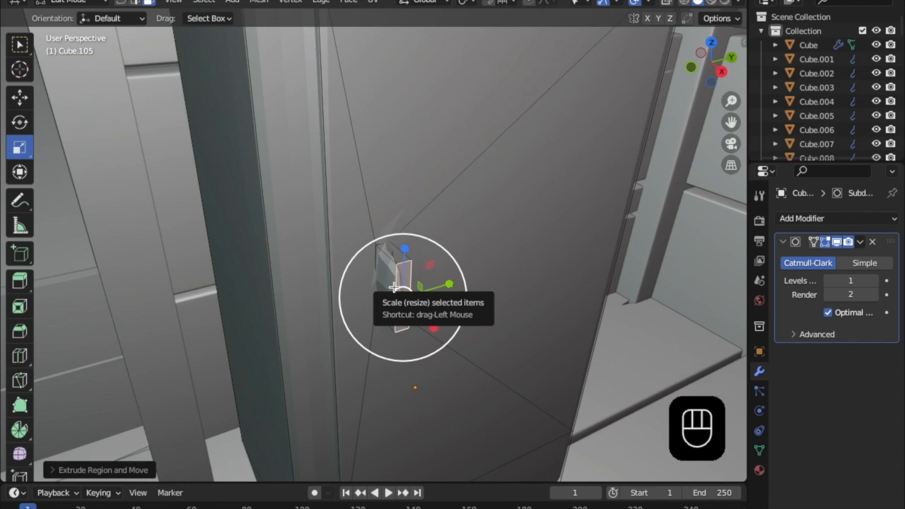
key("super+r")
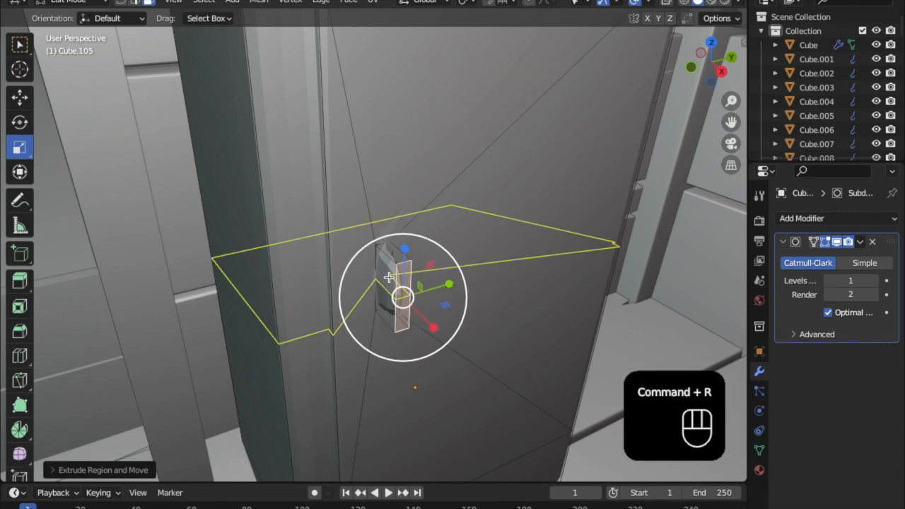
left_click(387, 249)
left_click(424, 289)
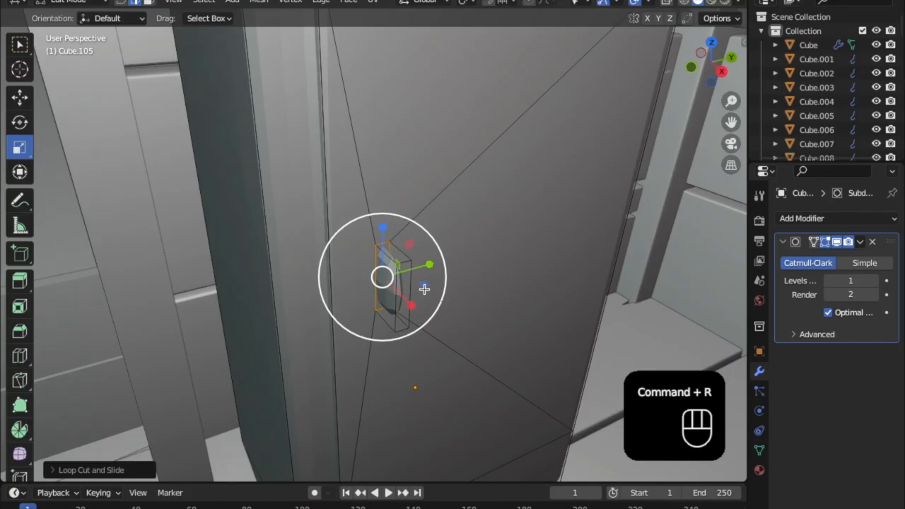
key("super+r")
left_click(385, 267)
left_click(413, 281)
middle_click_drag(405, 299, 403, 265)
middle_click_drag(375, 196, 384, 251, "shift")
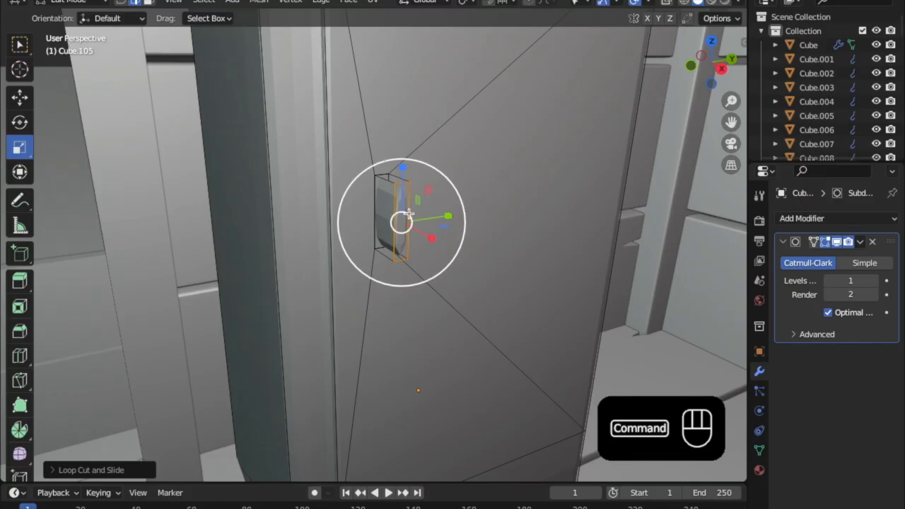
- Add further supporting loop cuts around the handle block's edges and preview its shape in Object Mode
key("super+r")
left_click(359, 188)
left_click(424, 208)
key("super+r")
left_click(400, 184)
left_click(451, 179)
middle_click_drag(451, 179, 385, 263)
key("super+r")
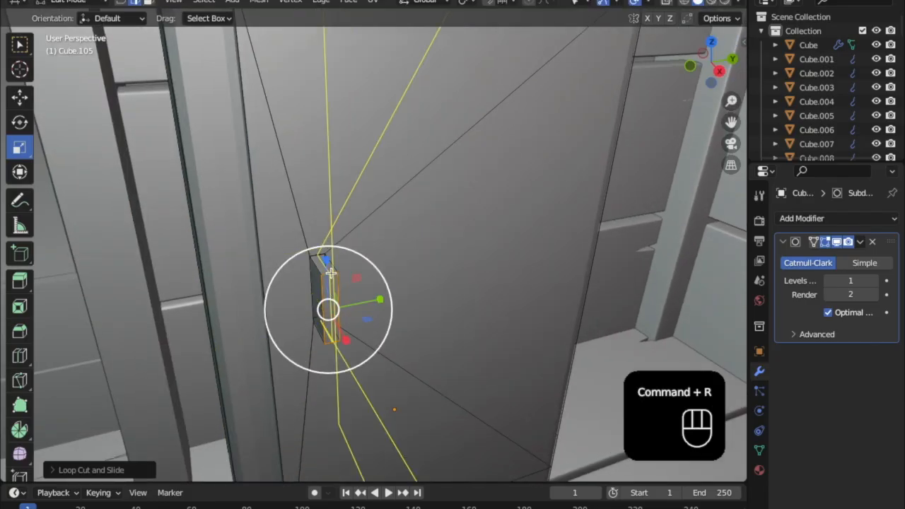
left_click(350, 286)
left_click(379, 272)
mouse_move(340, 300)
middle_mouse_down()
mouse_move(283, 297)
mouse_move(338, 287)
middle_mouse_up()
key("Tab")
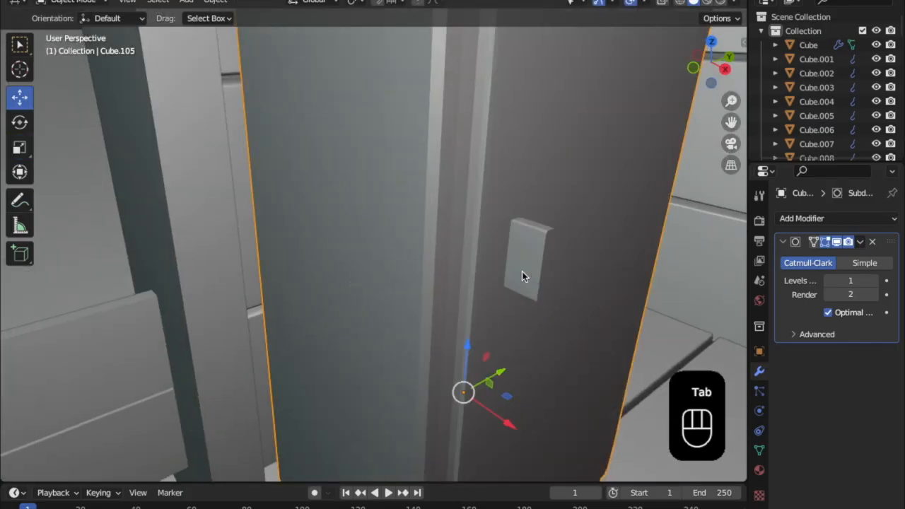
- Extrude the handle block's front face slightly outward from the door as a thin end section
key("Tab")
left_click(146, 3)
middle_click_drag(443, 190, 462, 291)
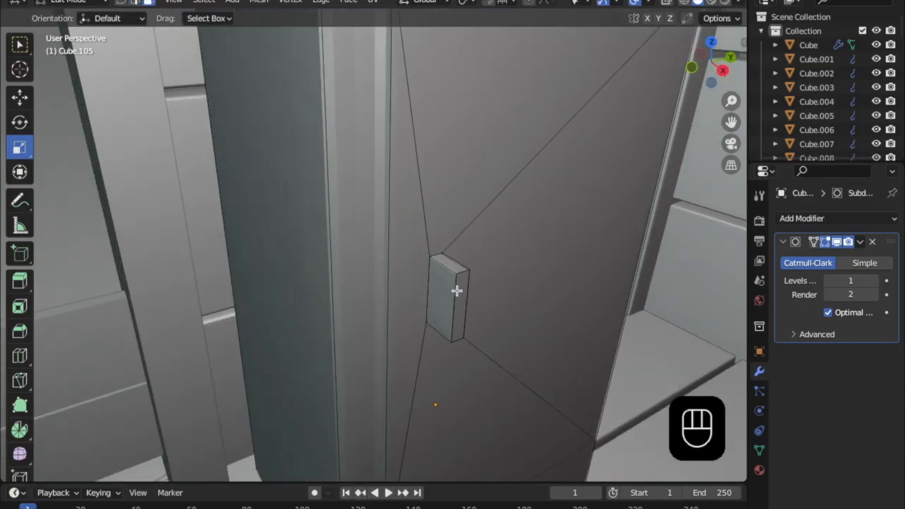
left_click(466, 300)
left_click(461, 299)
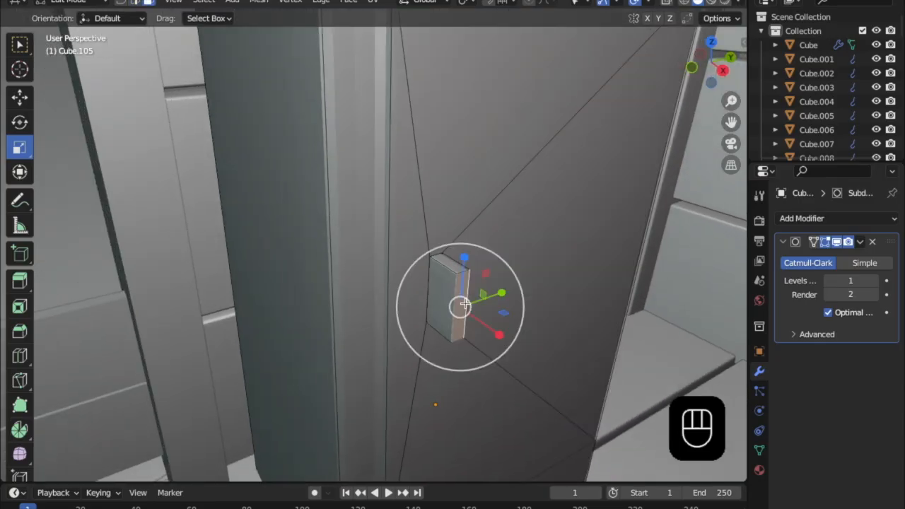
key("e")
left_click(467, 304)
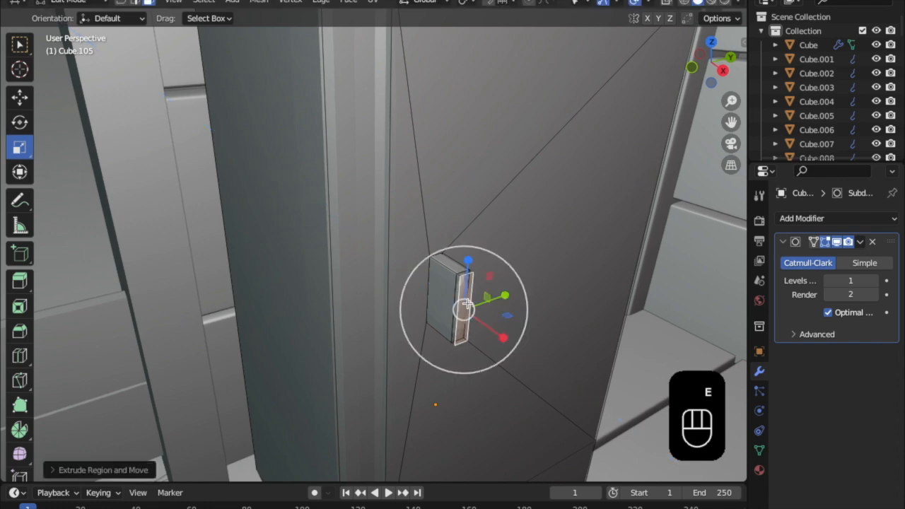
- Extrude the upper and lower faces of the thin end section along their normals with Shrink/Fatten to form a long vertical bar
middle_click_drag(463, 275, 417, 249)
middle_click_drag(400, 127, 417, 252, "shift")
key("e")
key("alt")
key("alt+s")
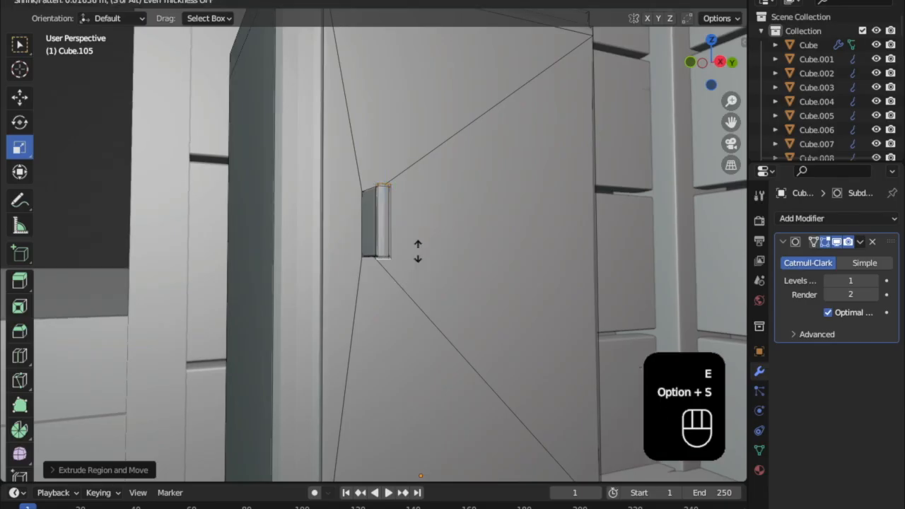
left_click(409, 239)
middle_click_drag(408, 239, 449, 285)
scroll(424, 262, "up", 3)
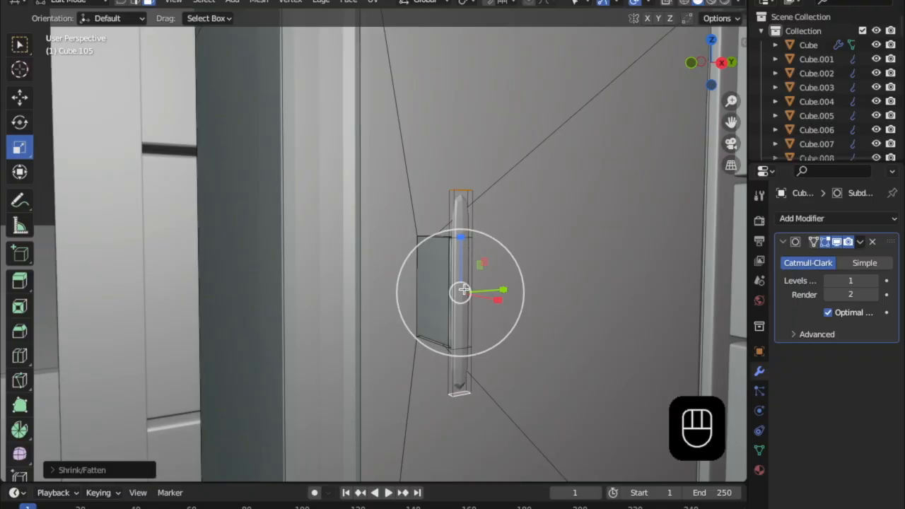
- Extrude the three front faces of the vertical handle bar outward together to thicken it
left_click(464, 289)
left_click(467, 228, "shift")
left_click(464, 382, "shift")
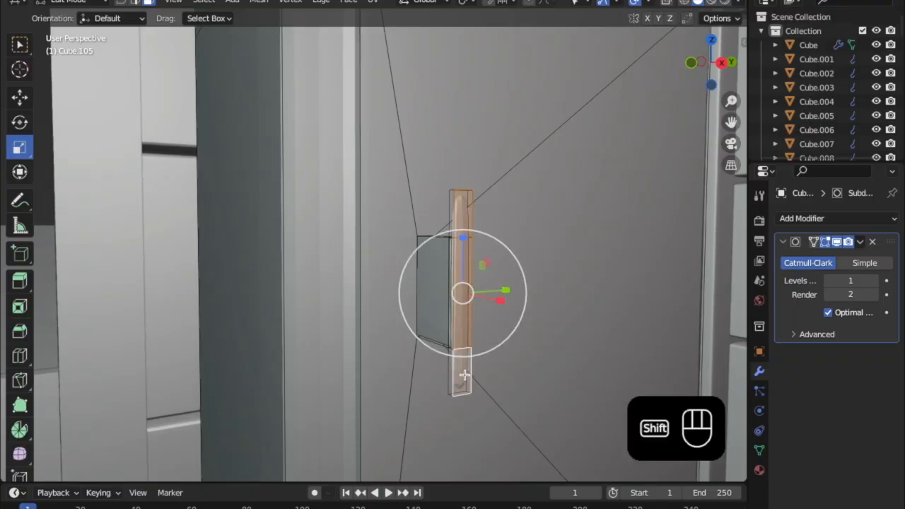
key("e")
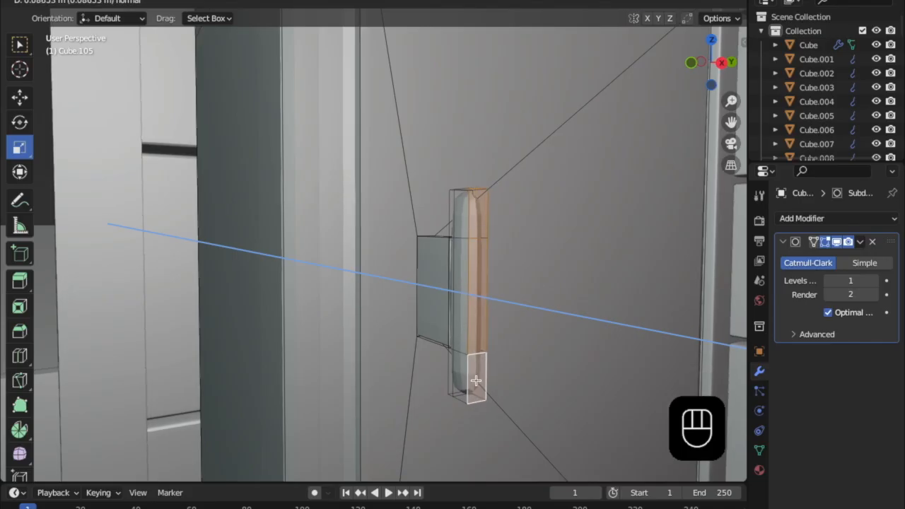
left_click(479, 384)
scroll(463, 358, "down", 3)
middle_click_drag(463, 358, 419, 347)
- Return to Object Mode and set the cabinet's Subdivision Surface viewport level to 2
key("Tab")
scroll(414, 338, "down", 3)
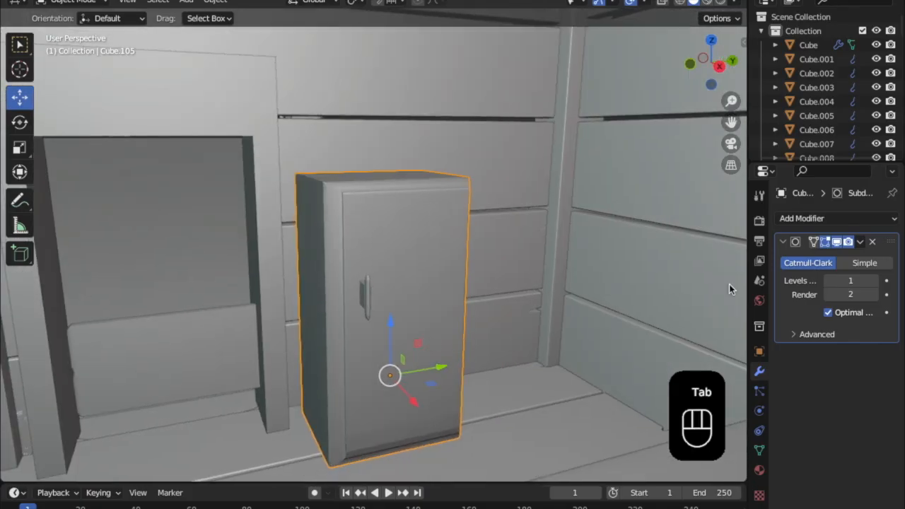
left_click(875, 280)
scroll(547, 314, "up", 2)
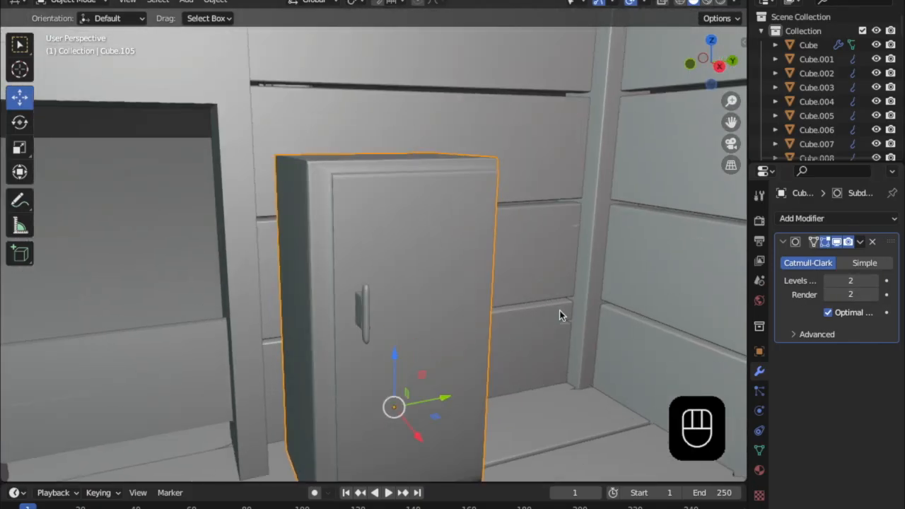
scroll(427, 247, "down", 3)
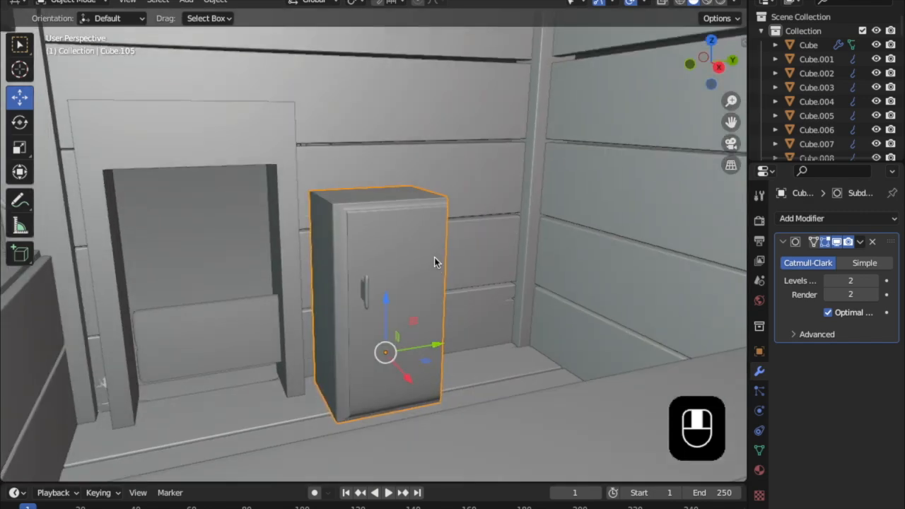
- Add a new cube mesh to the scene
middle_click_drag(434, 257, 465, 295)
scroll(466, 295, "up", 2)
middle_click_drag(539, 307, 358, 292, "shift")
scroll(357, 292, "up", 1)
scroll(358, 292, "down", 3)
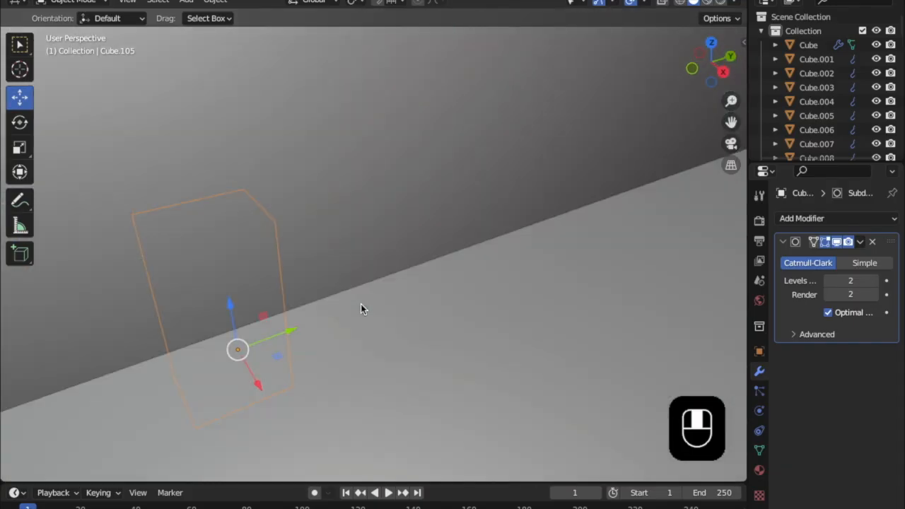
scroll(361, 304, "up", 3)
middle_click_drag(360, 309, 276, 309)
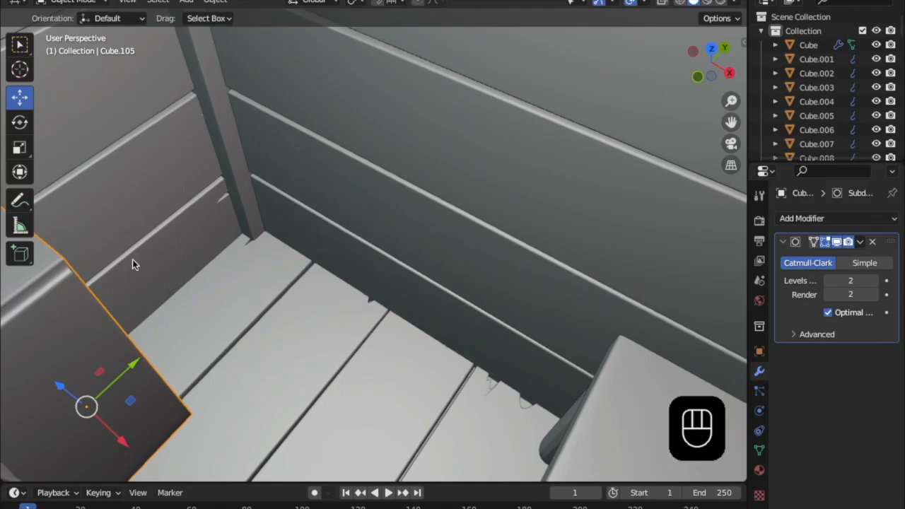
middle_click_drag(257, 248, 269, 189)
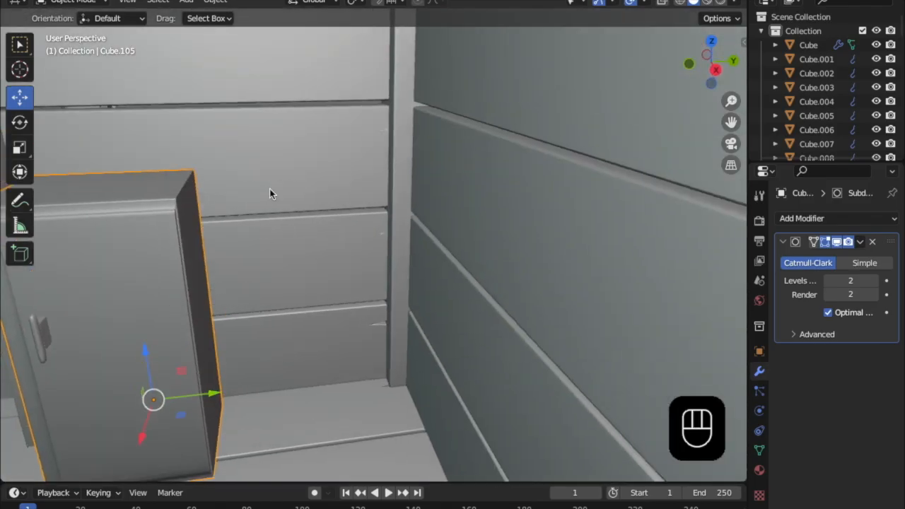
left_click(186, 2)
mouse_move(212, 15)
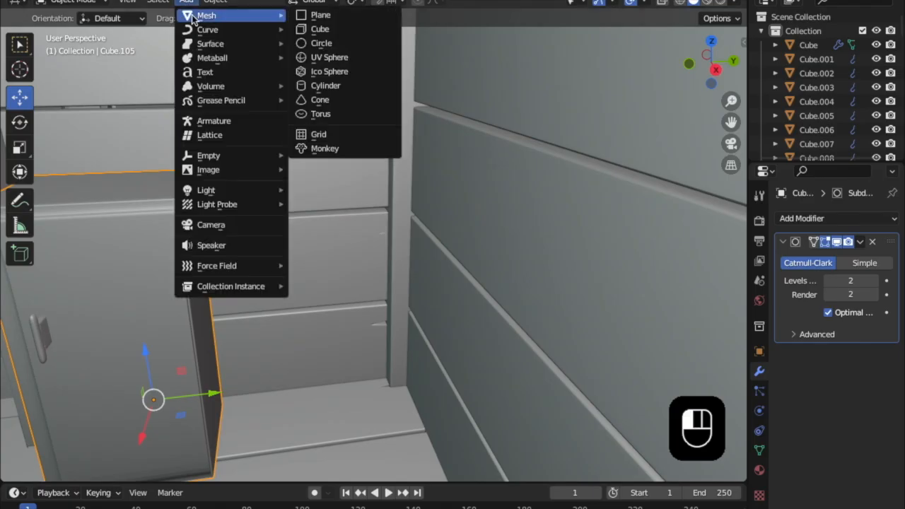
left_click(315, 30)
middle_click_drag(336, 198, 347, 286)
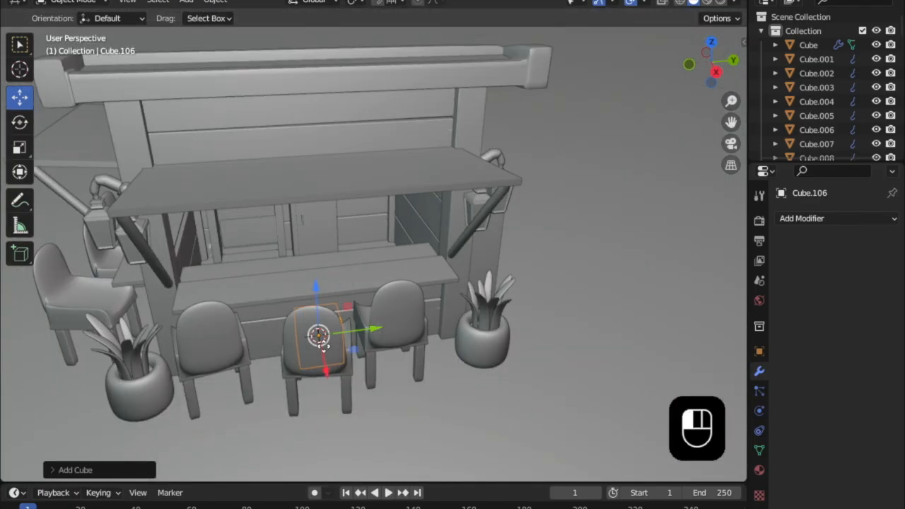
- Move the new cube into the structure and set it on the floor between the cabinet and the side wall
left_click_drag(333, 369, 302, 292)
scroll(302, 292, "up", 5)
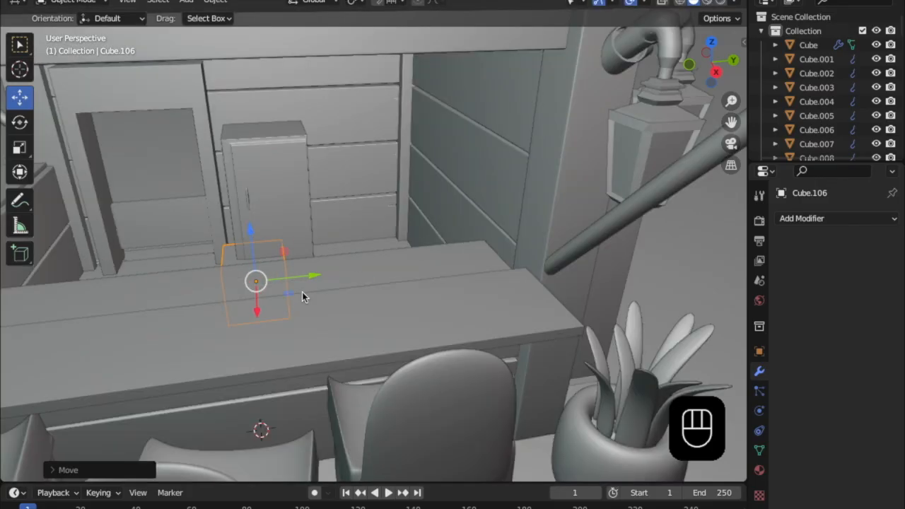
middle_click_drag(302, 292, 348, 316, "shift")
scroll(347, 316, "up", 3)
left_click_drag(221, 433, 378, 394)
left_click_drag(419, 358, 376, 396)
middle_click_drag(376, 397, 357, 425)
left_click_drag(426, 337, 447, 336)
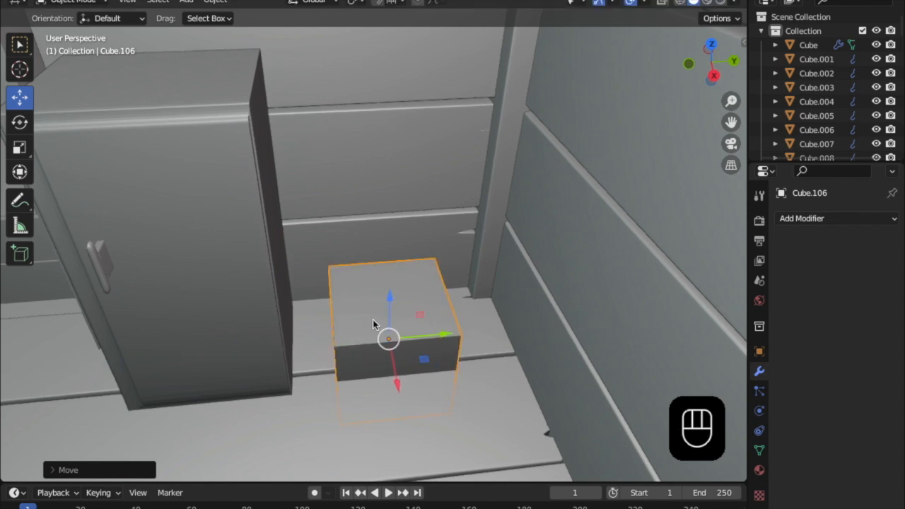
left_click_drag(393, 296, 394, 249)
scroll(373, 290, "up", 2)
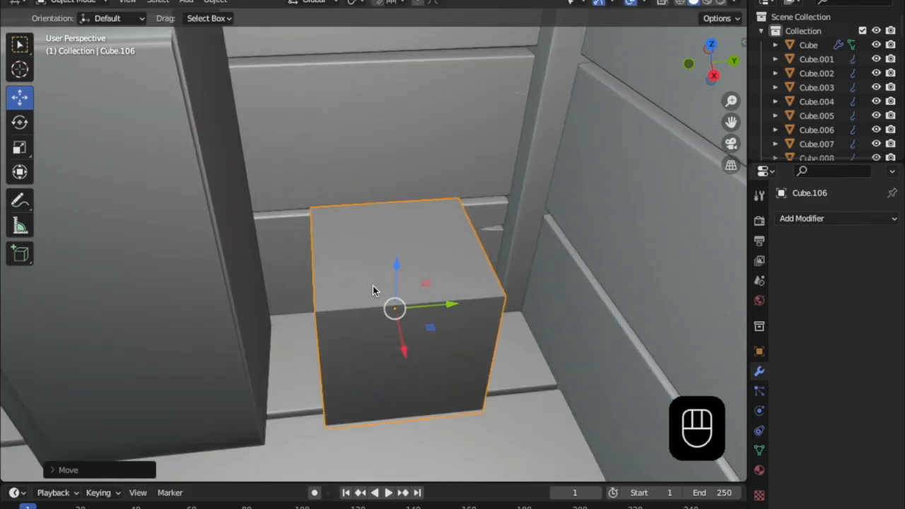
- Widen the cube along Y and shift it to fill the gap between the cabinet and the side wall
left_click(19, 148)
mouse_move(450, 305)
left_mouse_down()
mouse_move(483, 305)
mouse_move(453, 304)
left_mouse_up()
left_click_drag(405, 263, 405, 261)
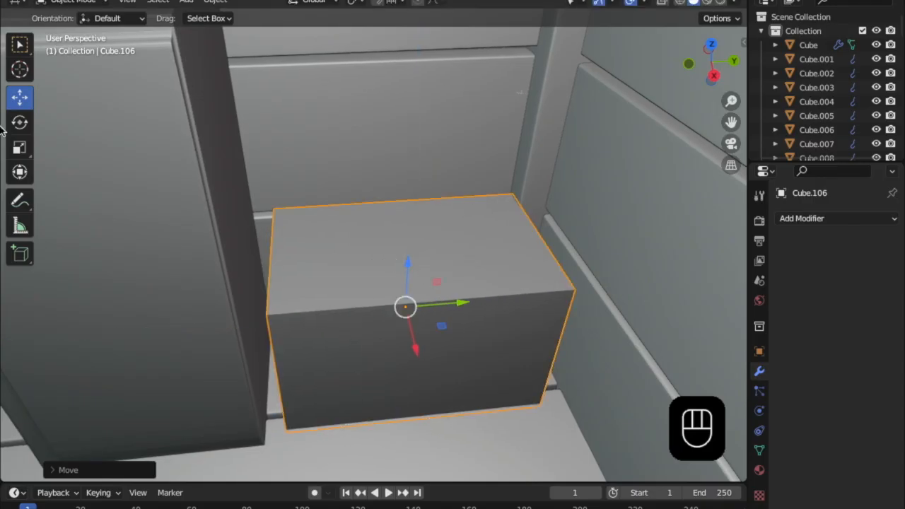
- Lower the cube's upper face along Z in Edit Mode to make a shallow base block
left_click(25, 149)
key("Tab")
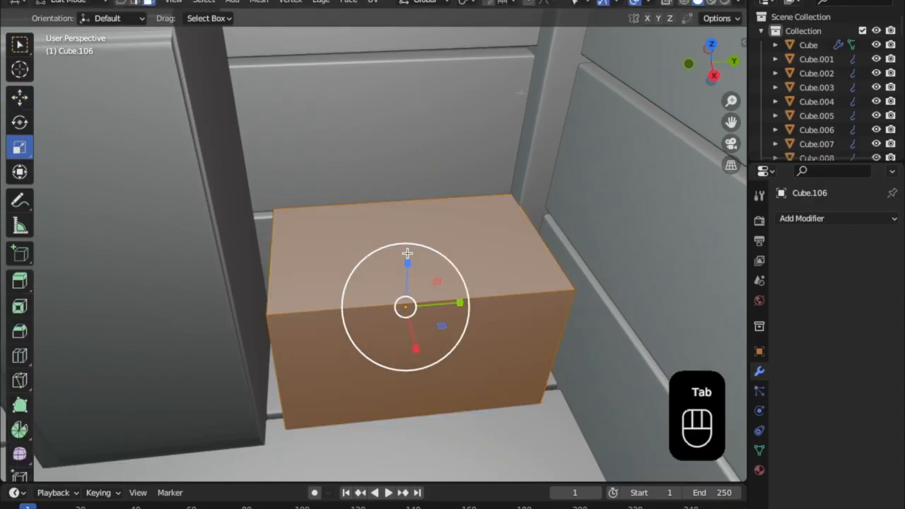
left_click(408, 251)
left_click(22, 102)
left_click_drag(407, 207, 406, 272)
middle_click_drag(406, 271, 404, 254)
- Extrude the base block's upper face upward five times in roughly equal heights to stack six sections
key("e")
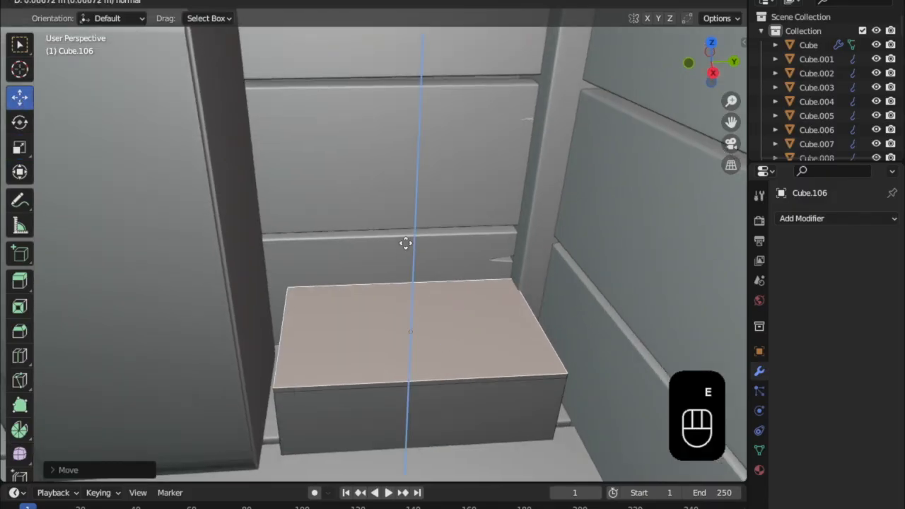
left_click(402, 194)
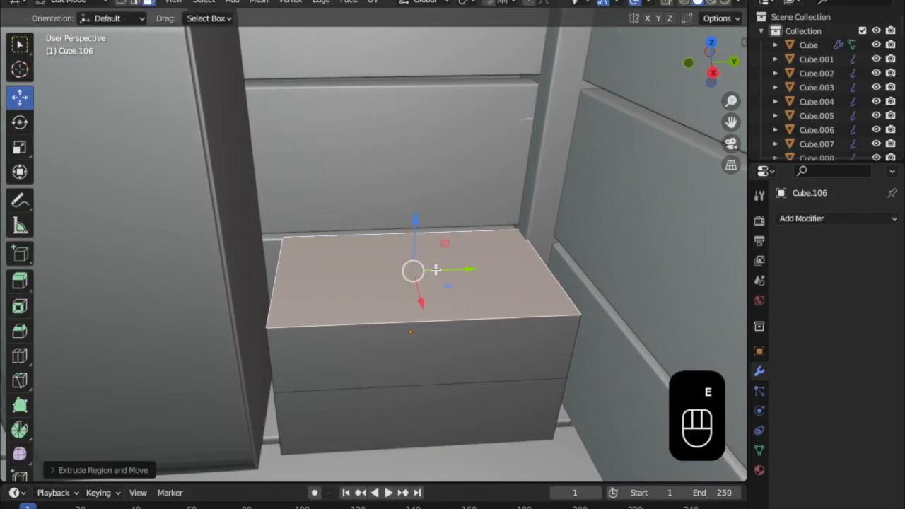
key("e")
left_click(430, 204)
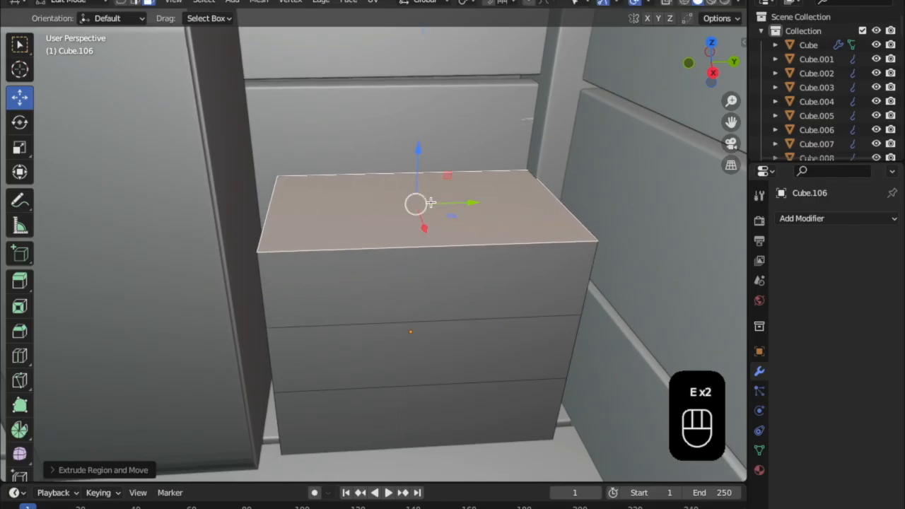
key("e")
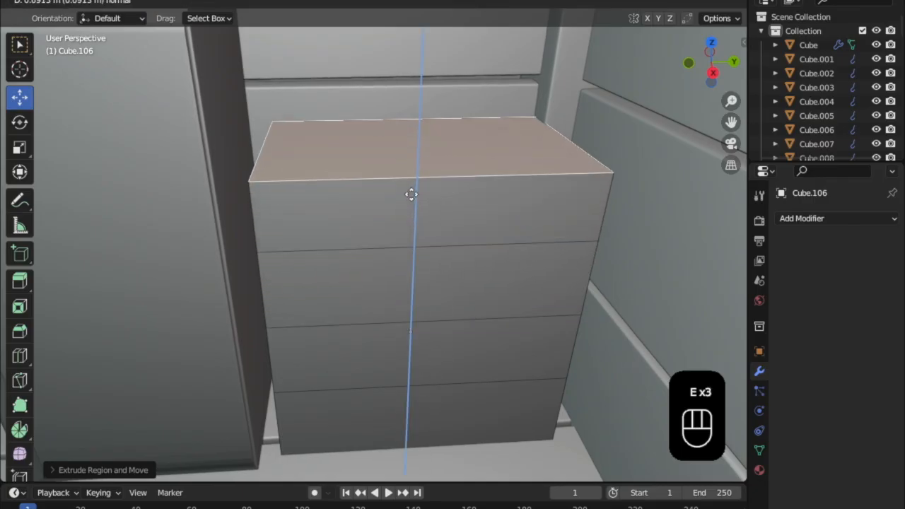
left_click(410, 183)
key("e")
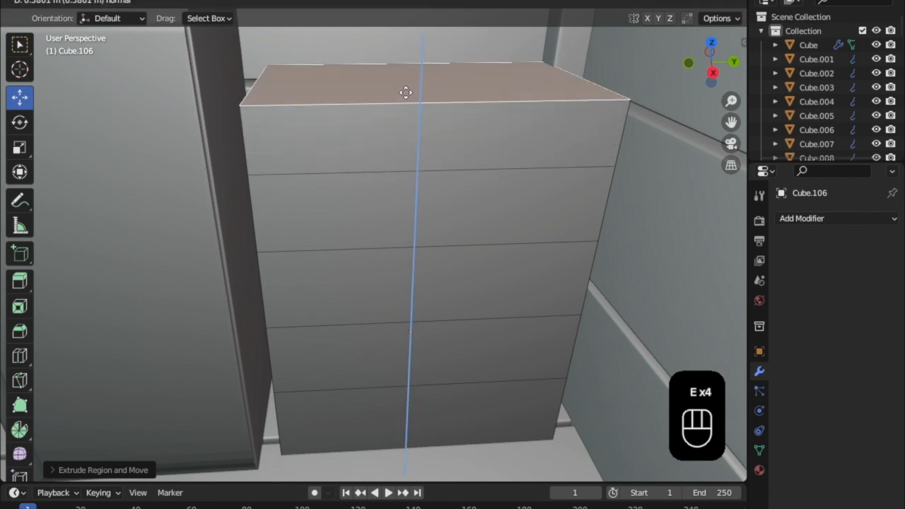
left_click(409, 87)
middle_click_drag(461, 228, 466, 273, "shift")
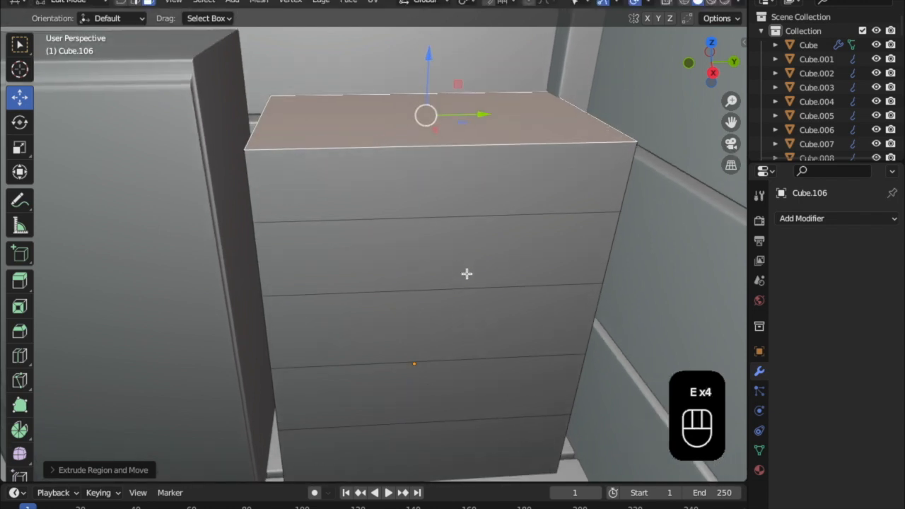
key("e")
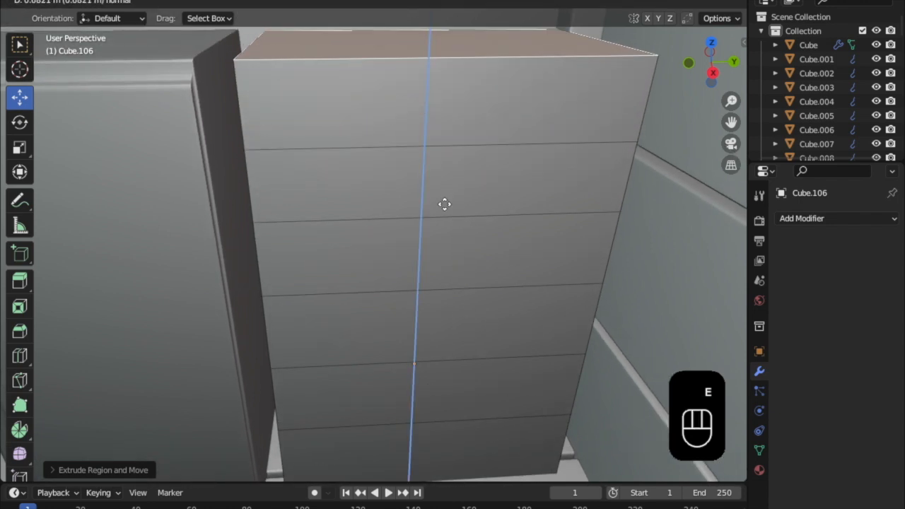
left_click(445, 209)
- Inset the block's six front faces together to leave a thin frame, and extrude them slightly inward
scroll(457, 227, "down", 4)
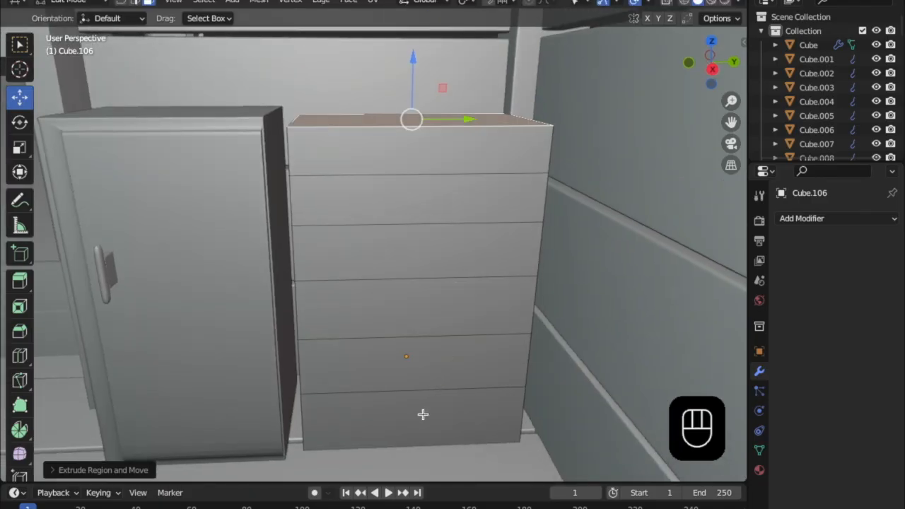
left_click(423, 414)
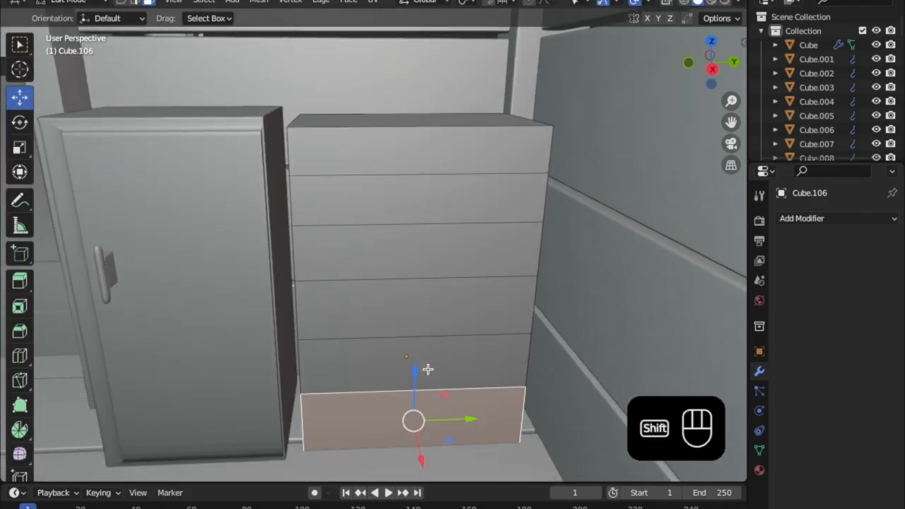
left_click(424, 362, "shift")
left_click(433, 306, "shift")
left_click(434, 220, "shift")
left_click(438, 198, "shift")
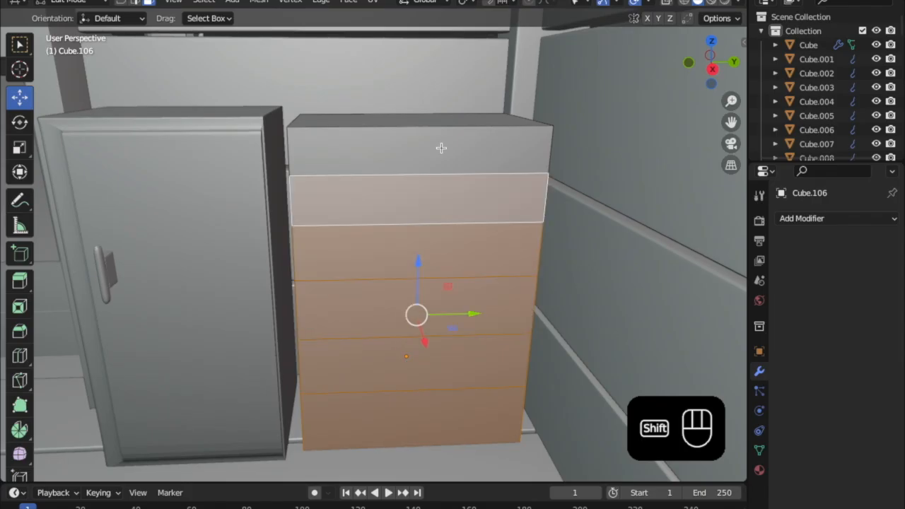
left_click(443, 151, "shift")
key("i")
right_click(479, 372)
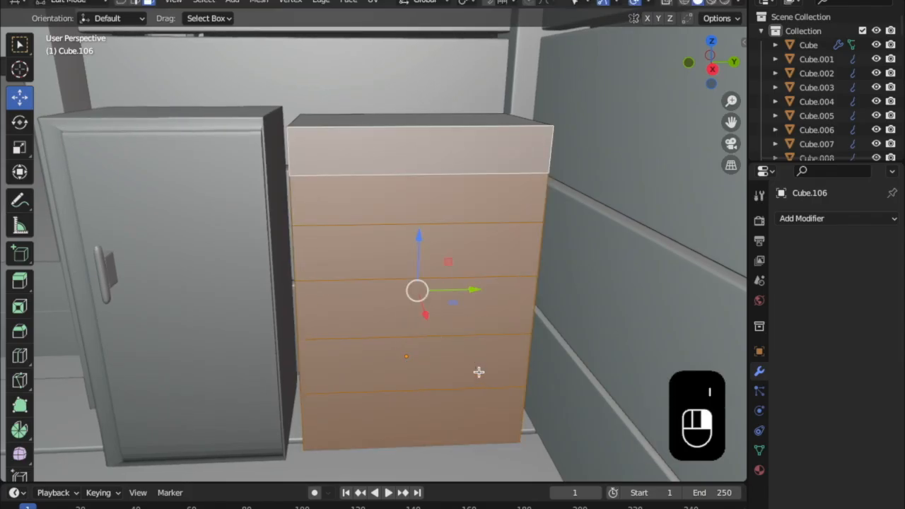
key("e")
right_click(476, 376)
key("i")
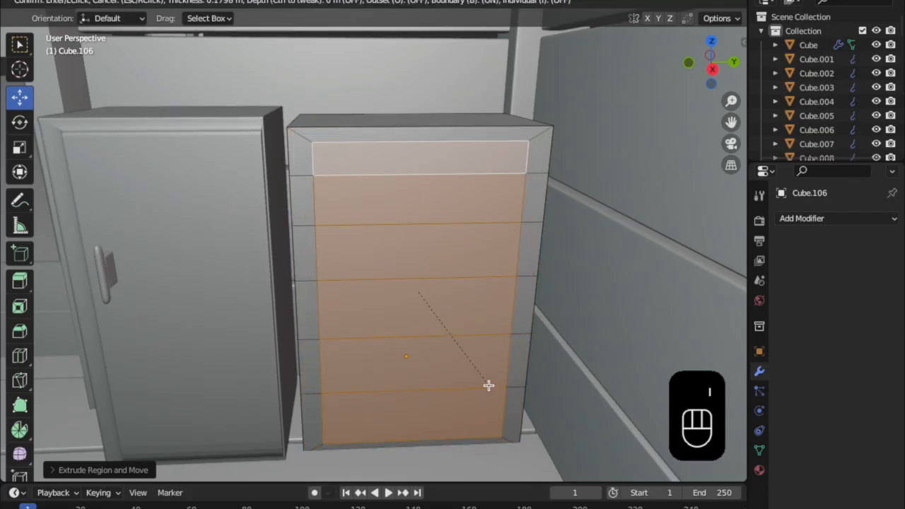
left_click(493, 390)
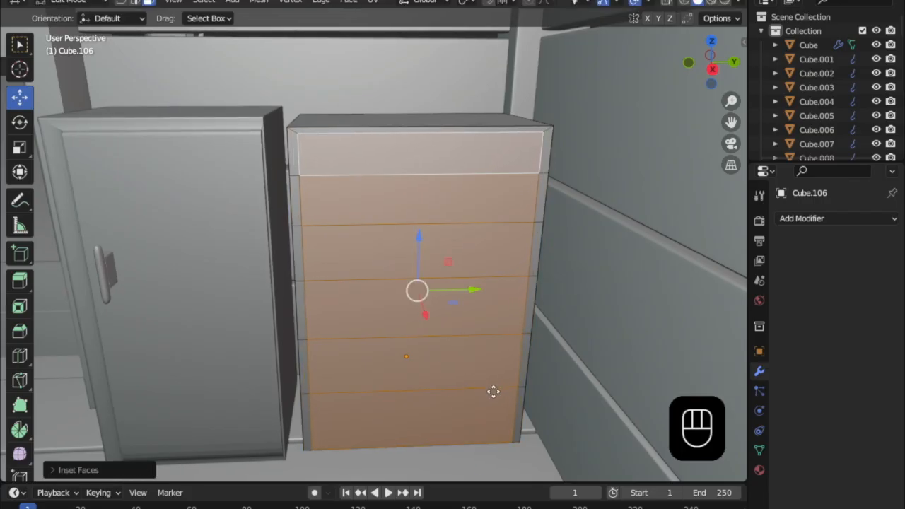
key("e")
right_click(493, 390)
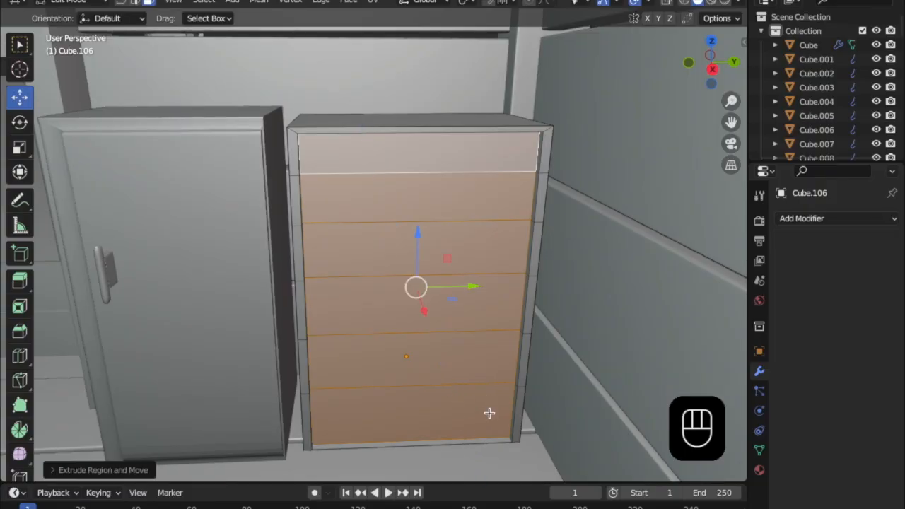
- Inset the uppermost front section by a thin margin and extrude it slightly to form a drawer front
left_click(433, 182)
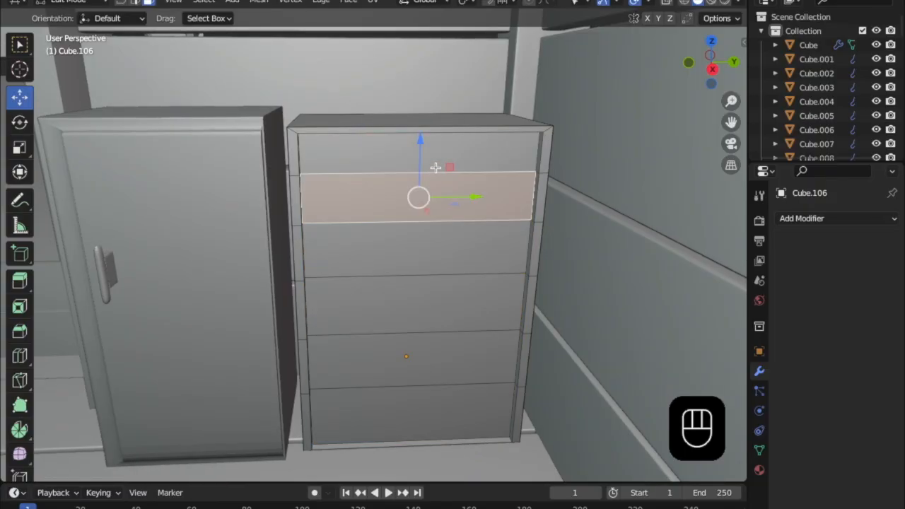
left_click(435, 167)
key("i")
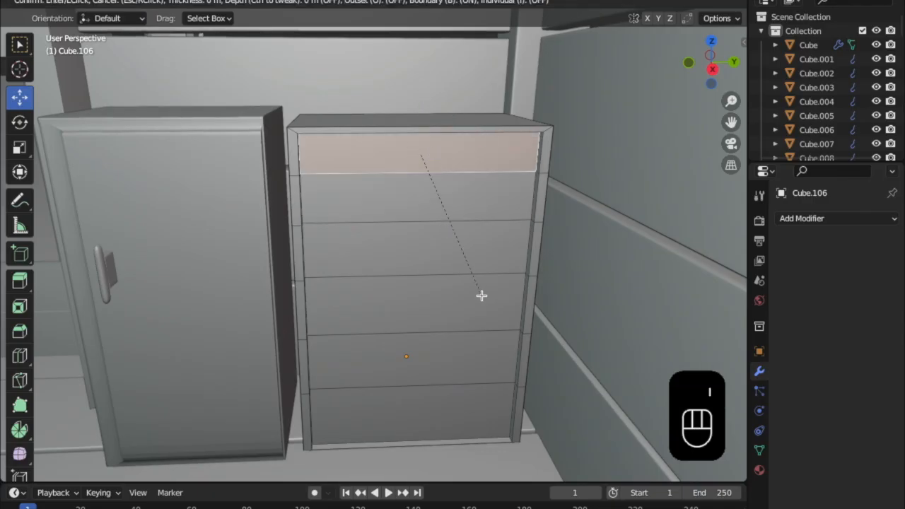
left_click(478, 291)
key("e")
left_click(477, 296)
scroll(453, 228, "up", 3)
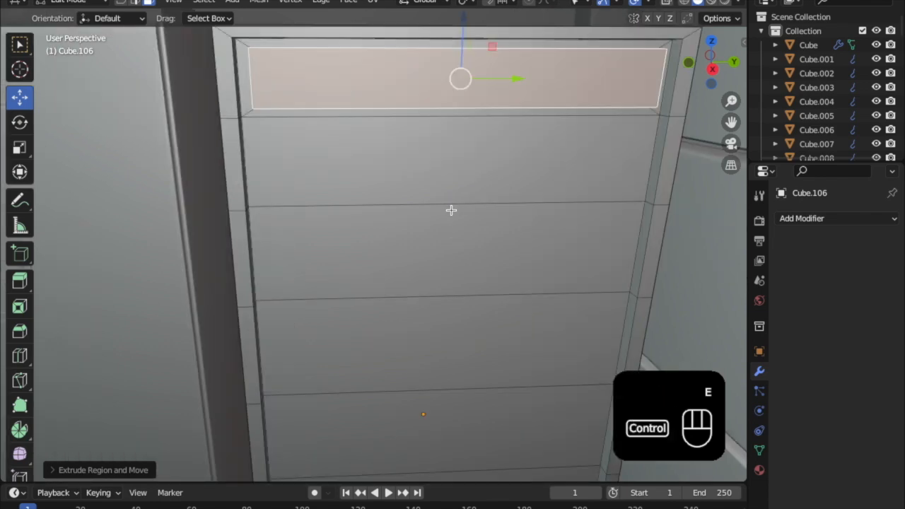
middle_click_drag(452, 208, 443, 238, "ctrl")
middle_click_drag(445, 190, 413, 289, "shift")
scroll(384, 212, "up", 4)
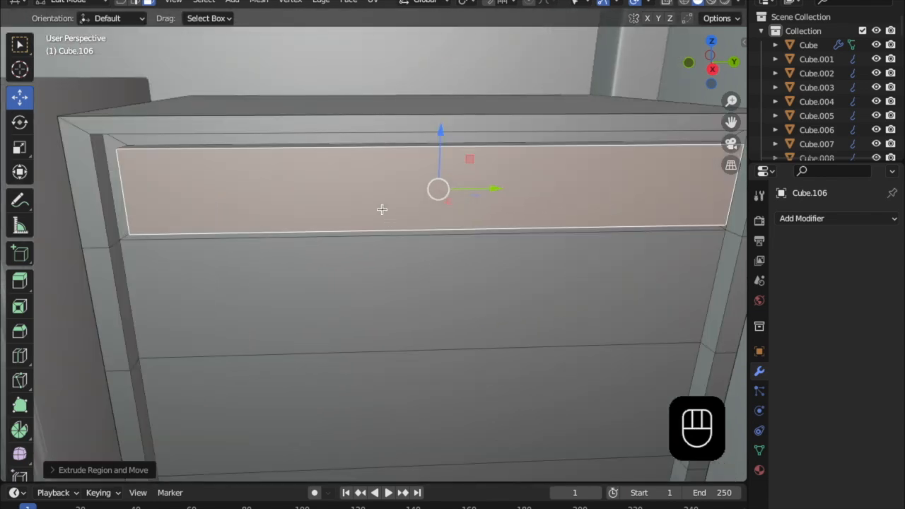
key("Tab")
key("Tab")
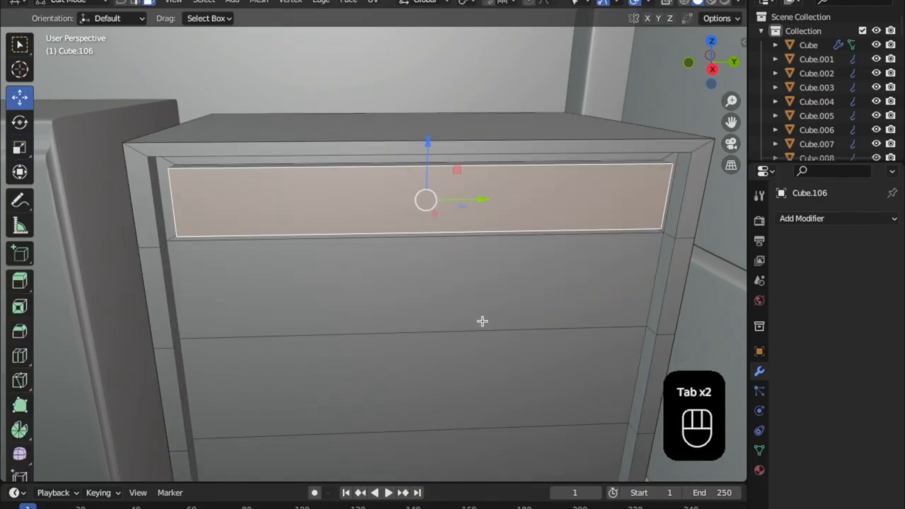
- Form a small handle on the top drawer by insetting its front, lowering and narrowing the inset face along Y, and extruding it outward
key("i")
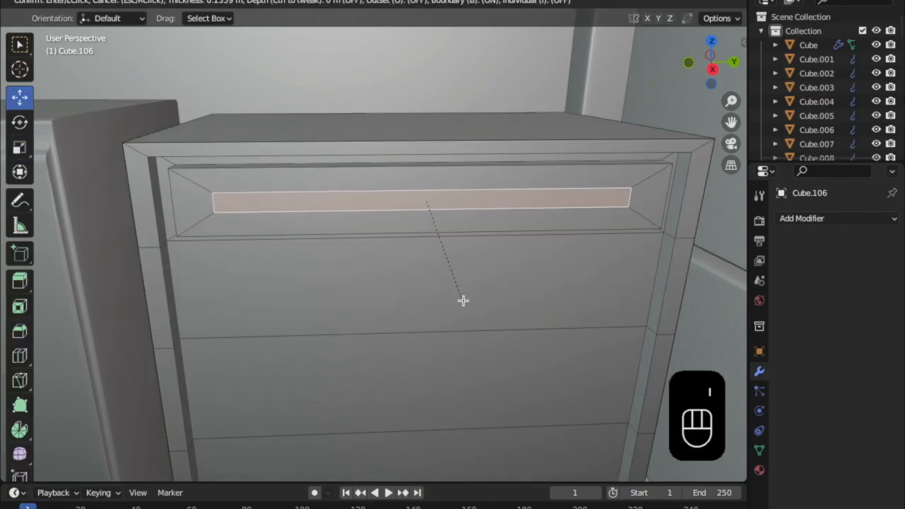
left_click(463, 300)
left_click_drag(439, 164, 427, 185)
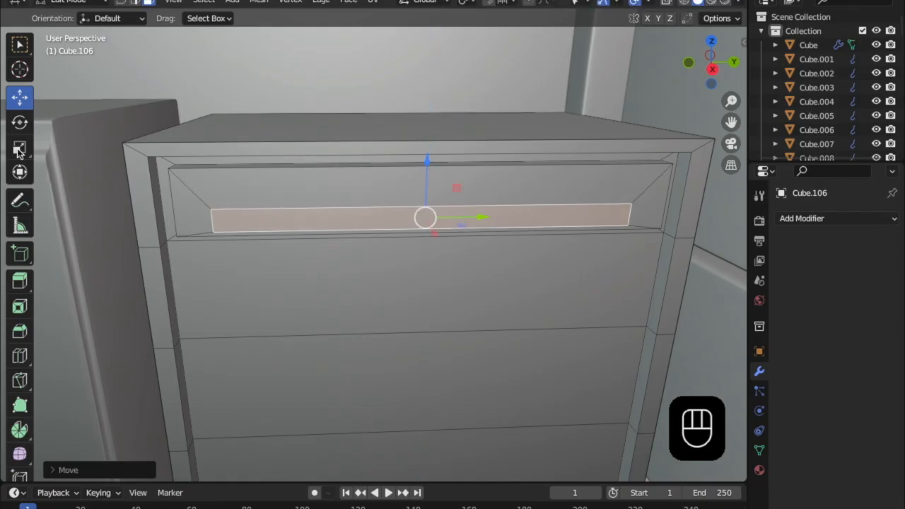
left_click(23, 147)
left_click_drag(480, 220, 426, 218)
key("e")
left_click(453, 243)
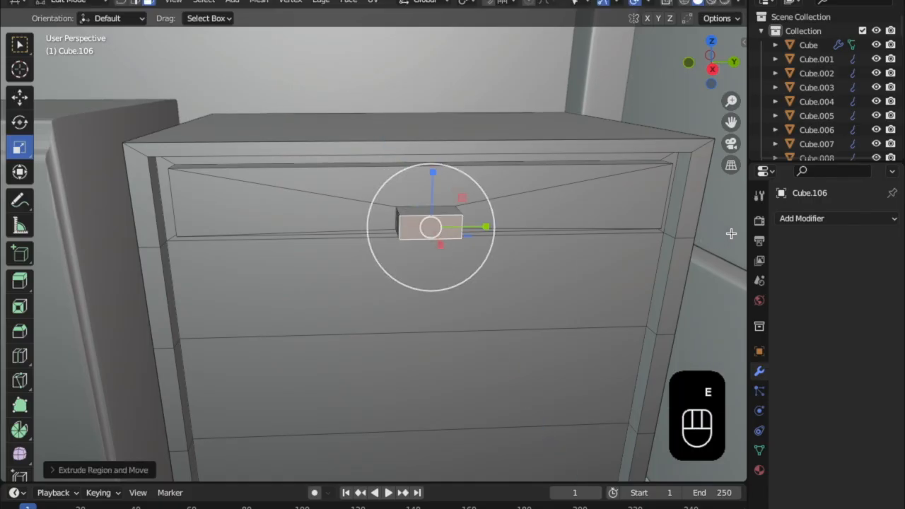
- Add a Subdivision Surface modifier to the drawer unit
left_click(780, 222)
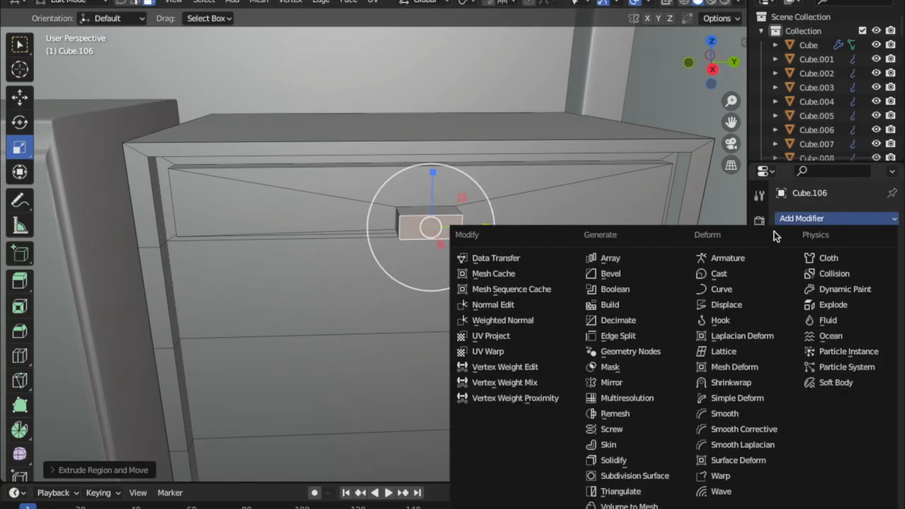
left_click(610, 475)
middle_click_drag(541, 397, 453, 342)
scroll(424, 315, "up", 1)
scroll(424, 314, "down", 2)
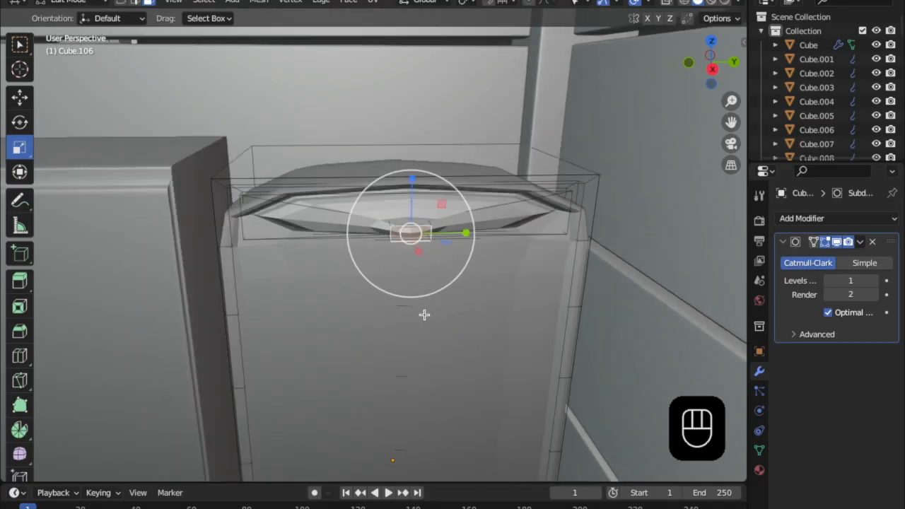
- Add a horizontal loop cut around the drawer unit and slide it close to the upper edge
key("super+r")
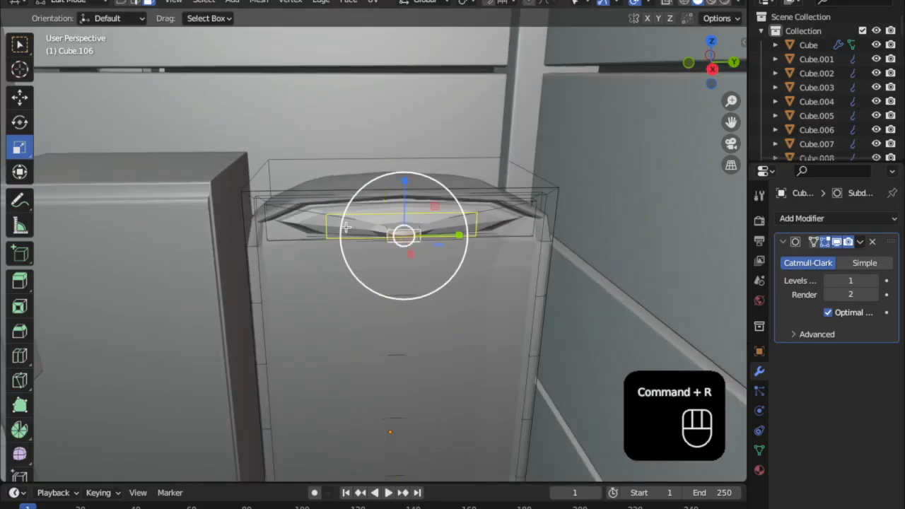
left_click(252, 202)
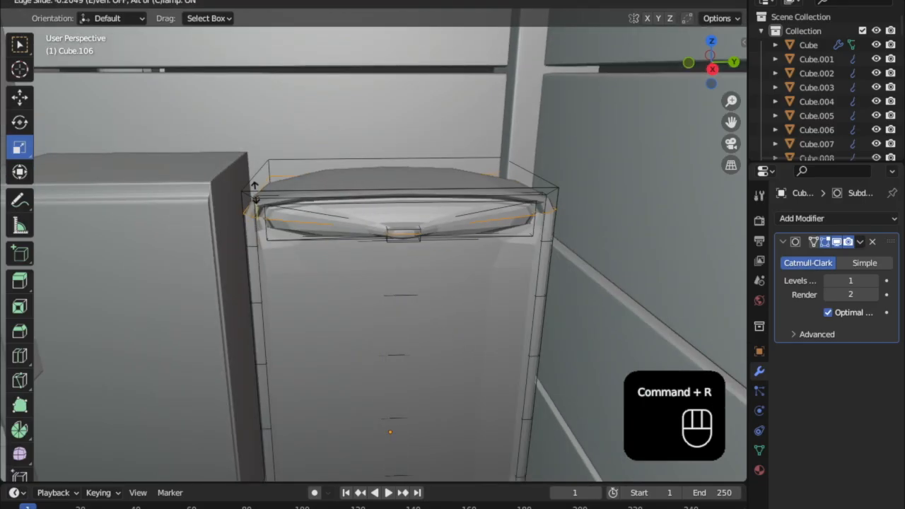
left_click(261, 155)
- Add loop cuts on the top drawer front, tight around the handle's base and along the front's outer border
middle_click_drag(378, 330, 383, 219)
key("super+r")
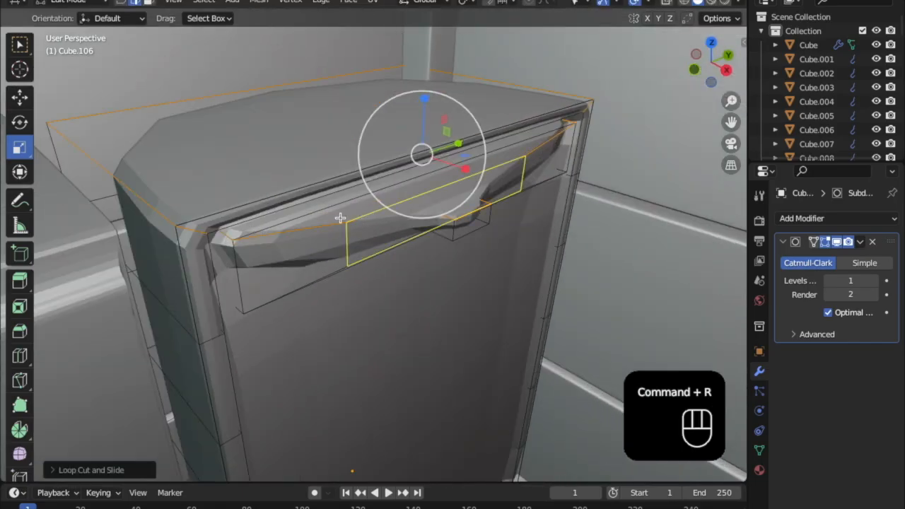
left_click(362, 220)
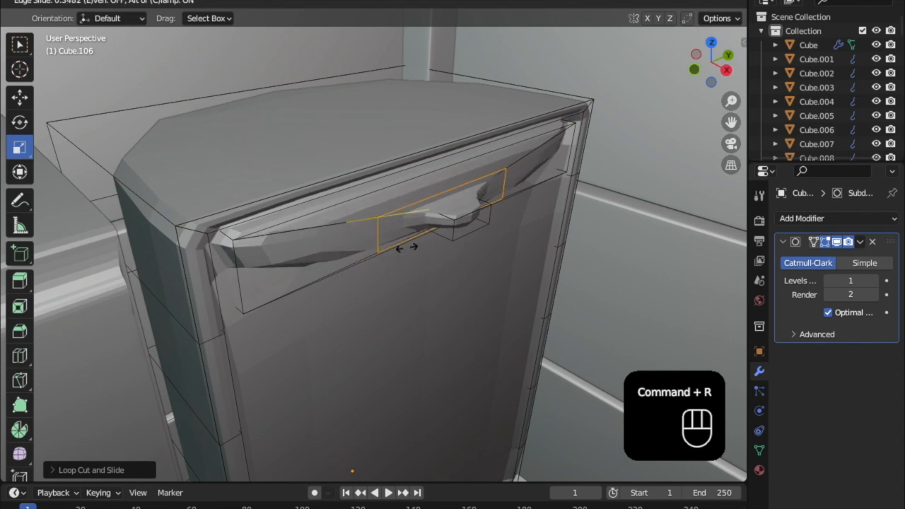
left_click(479, 268)
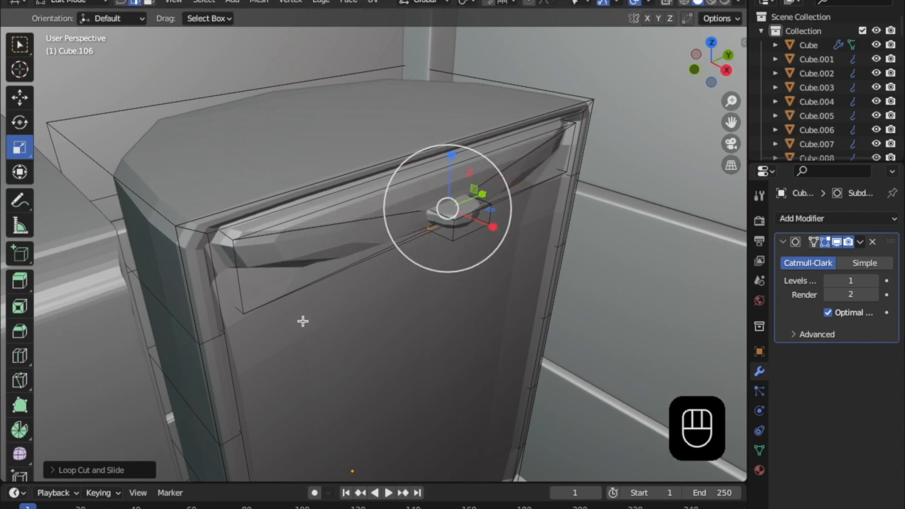
middle_click_drag(297, 316, 311, 322)
key("super+r")
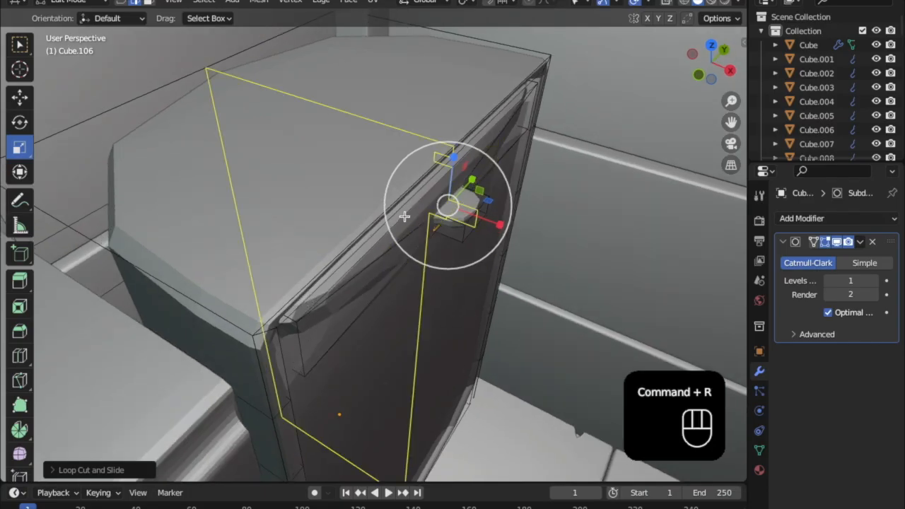
left_click(337, 297)
left_click(435, 228)
middle_click_drag(462, 180, 314, 228)
key("super+r")
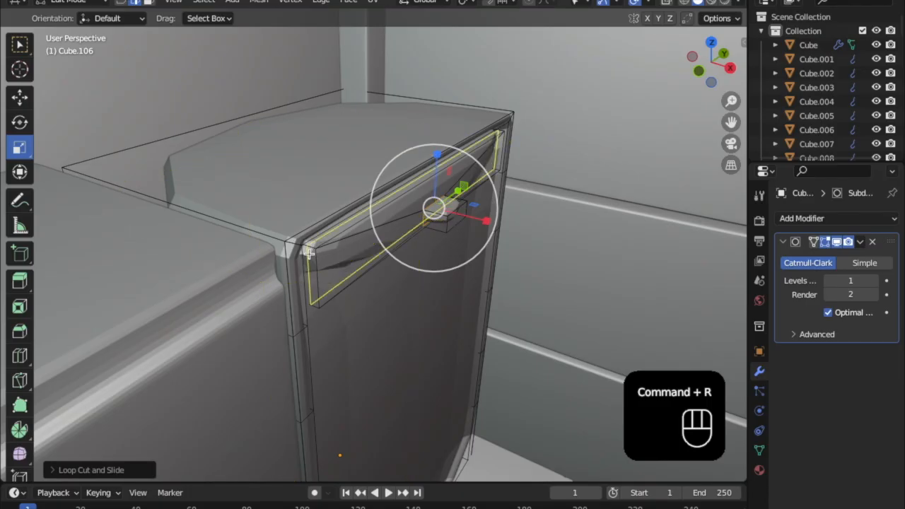
left_click(434, 207)
left_click(318, 270)
- Add two vertical loop cuts through the drawer unit and slide one close to each side edge
middle_click_drag(318, 271, 297, 257)
key("super+r")
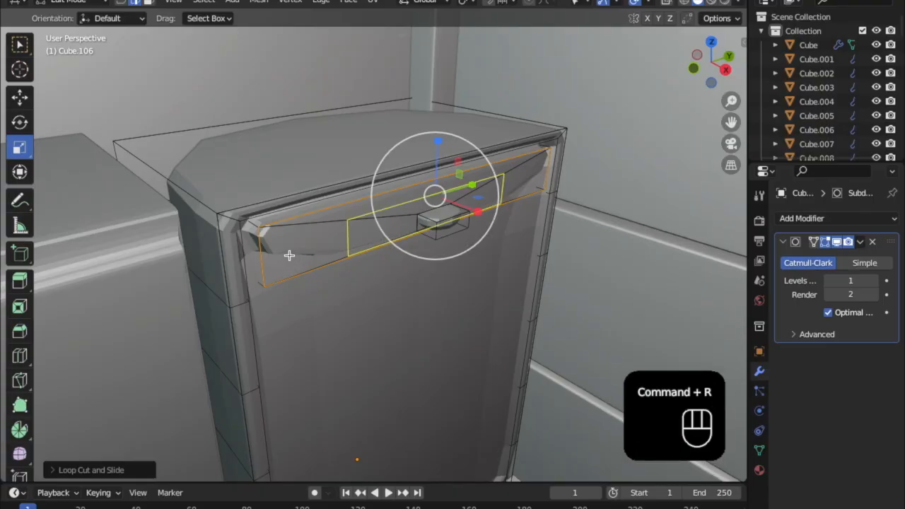
left_click(269, 221)
left_click(697, 235)
middle_click_drag(475, 168, 436, 172)
key("super+r")
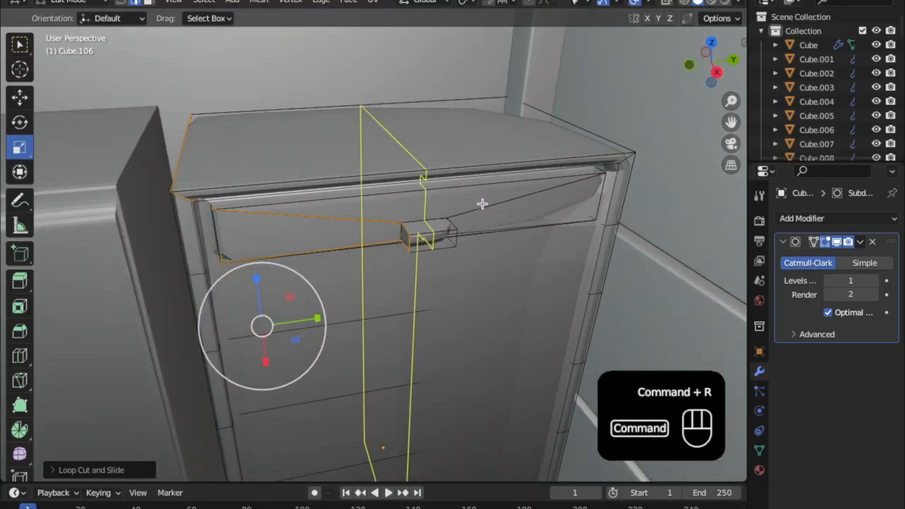
left_click(521, 143)
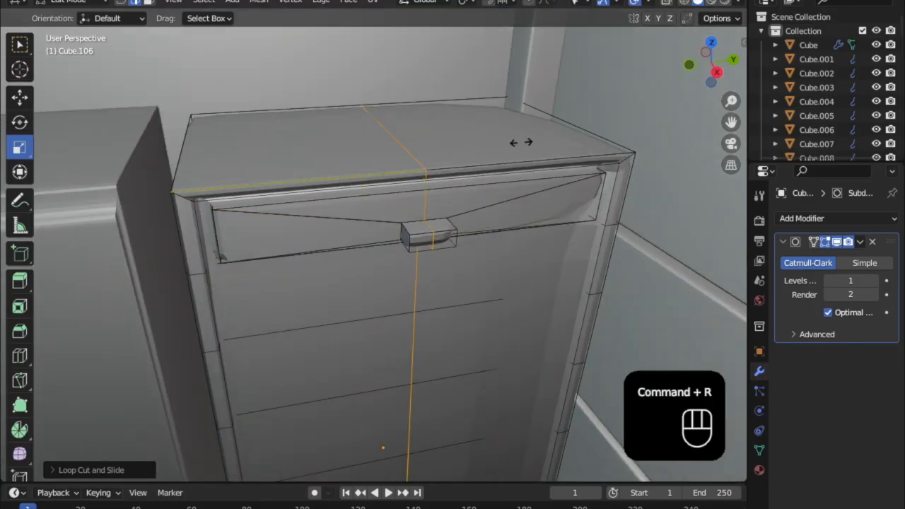
left_click(111, 92)
middle_click_drag(566, 217, 476, 277)
key("Tab")
key("Tab")
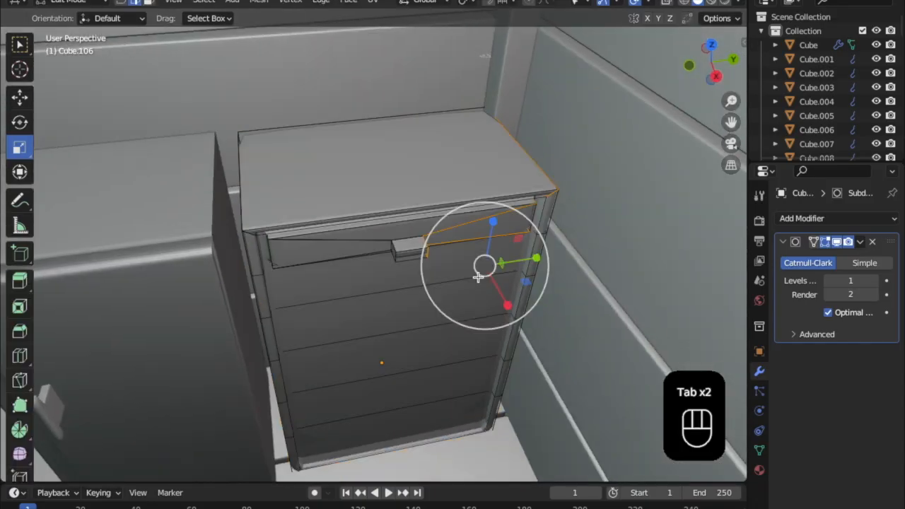
- Select the front edge of the top drawer's handle and scale it wider along the Y axis
scroll(477, 276, "up", 3)
left_click(445, 241)
left_click(445, 248)
scroll(449, 252, "up", 2)
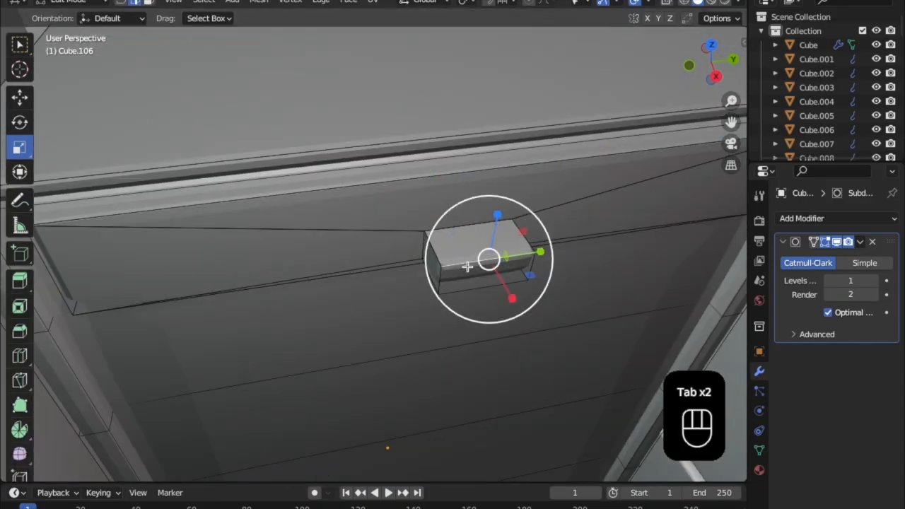
left_click_drag(496, 233, 498, 217)
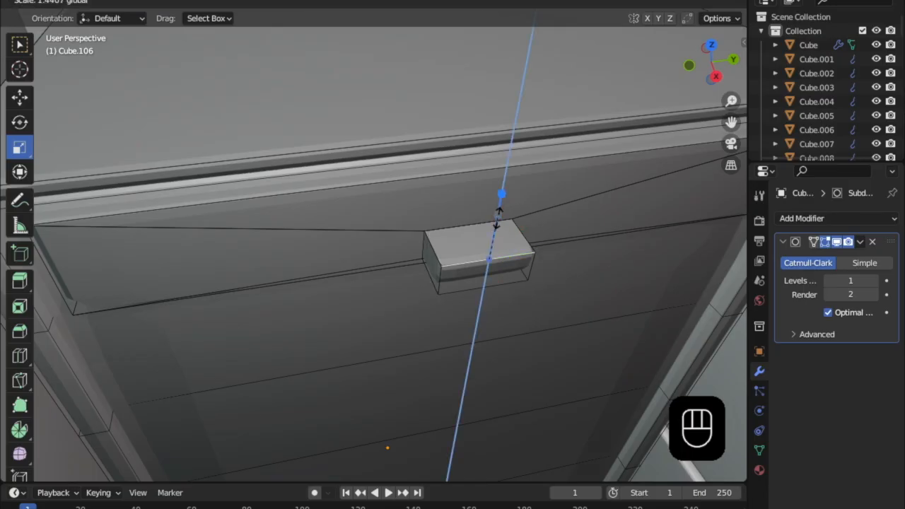
left_click_drag(519, 124, 519, 124)
left_click_drag(526, 259, 529, 256)
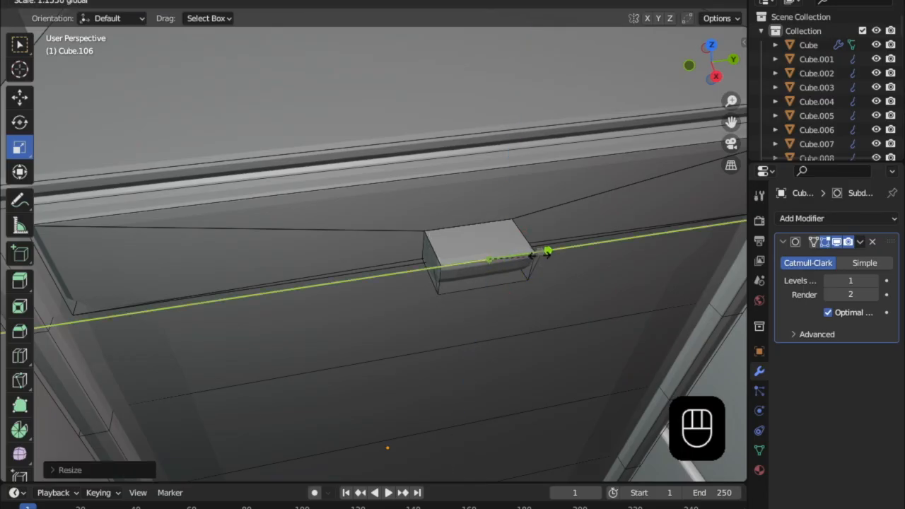
left_click_drag(631, 257, 505, 290)
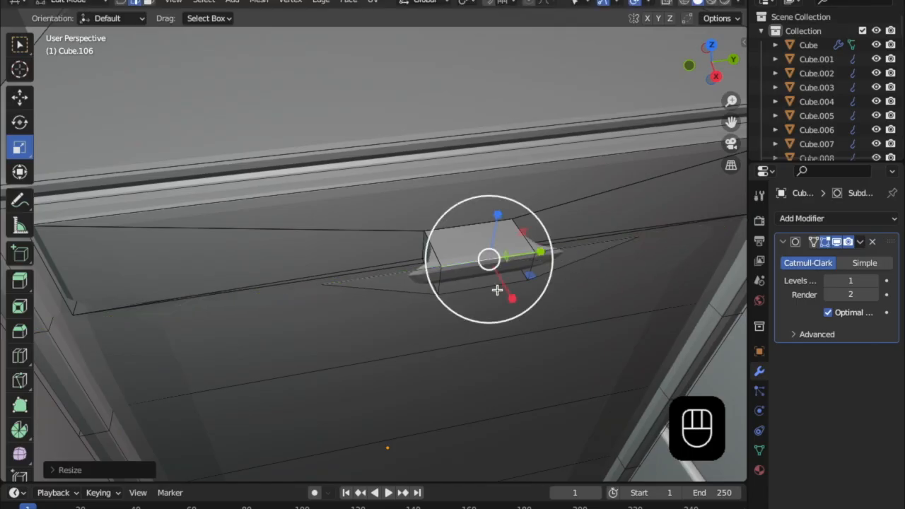
- Set the drawer unit's viewport subdivision level to 2 and check the smoothed handle outside mesh editing
left_click(877, 281)
middle_click_drag(561, 287, 456, 274)
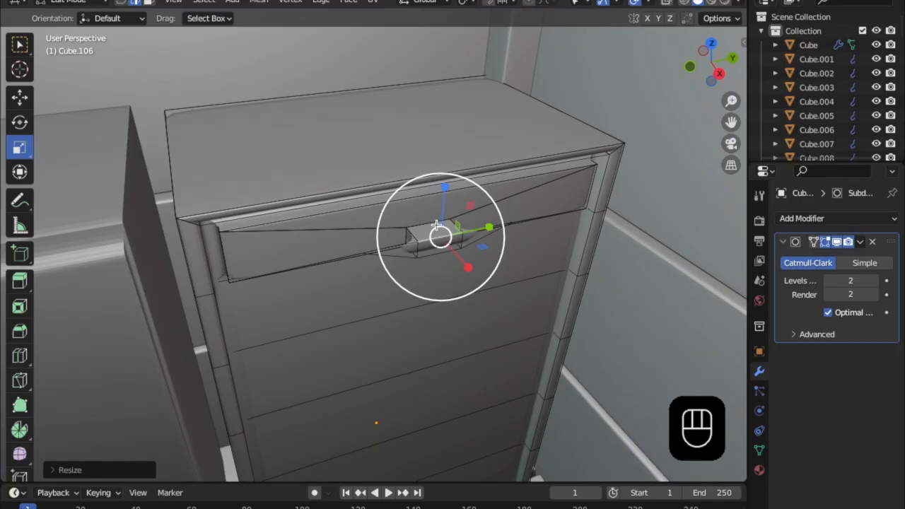
key("Tab")
middle_click_drag(481, 217, 427, 228)
key("Tab")
scroll(422, 225, "up", 7)
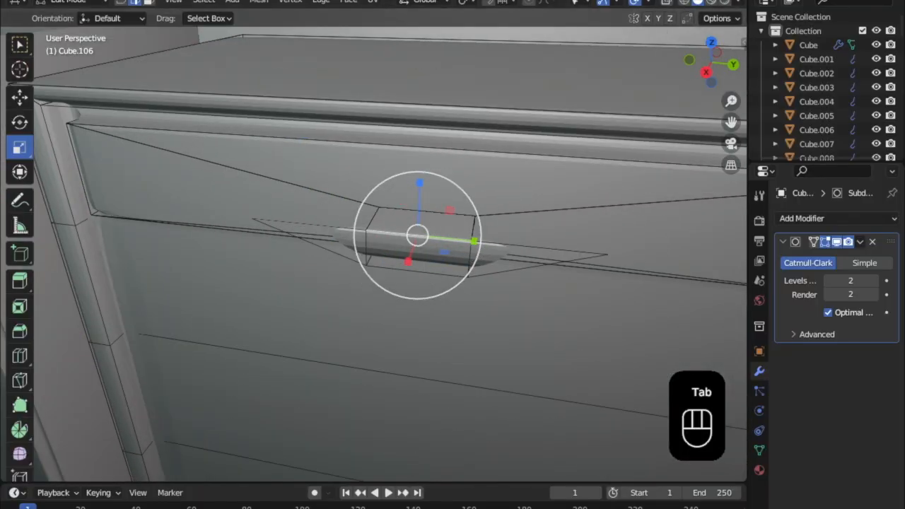
- Select the top, front and underside faces of the top drawer's handle
left_click(431, 196)
left_click(411, 232)
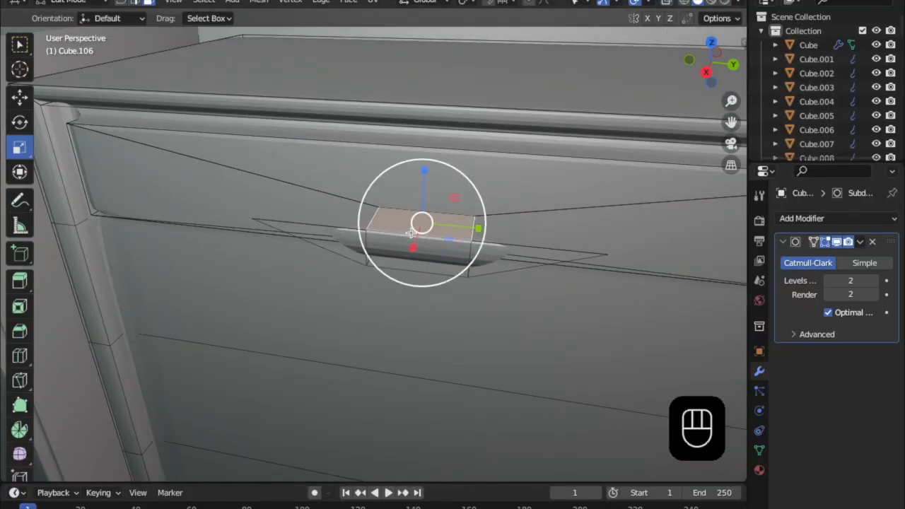
left_click(404, 218, "shift")
left_click(357, 242, "shift")
left_click(402, 237, "shift")
left_click(415, 229, "shift")
left_click(404, 250, "shift")
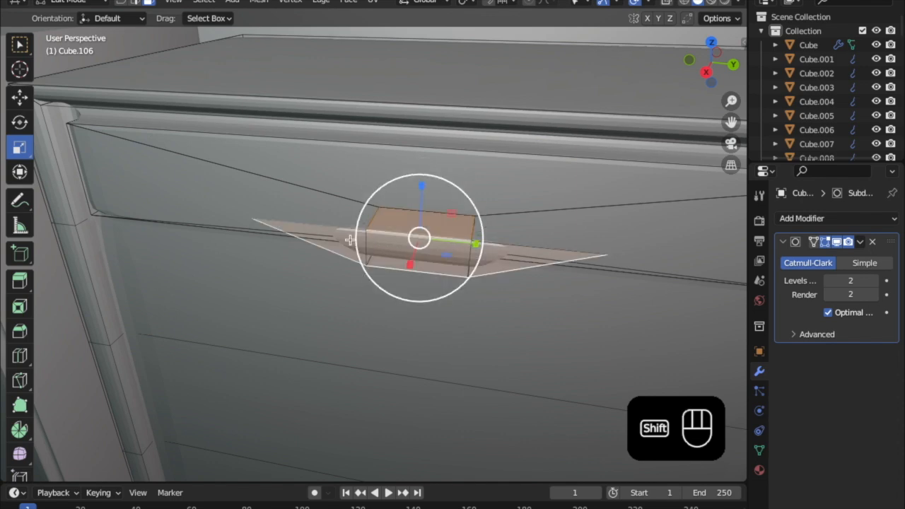
middle_click_drag(454, 266, 400, 247)
left_click(396, 244, "shift")
- Add the faces of the top drawer front and the handle's remaining side faces to the selection
left_click(402, 214, "shift")
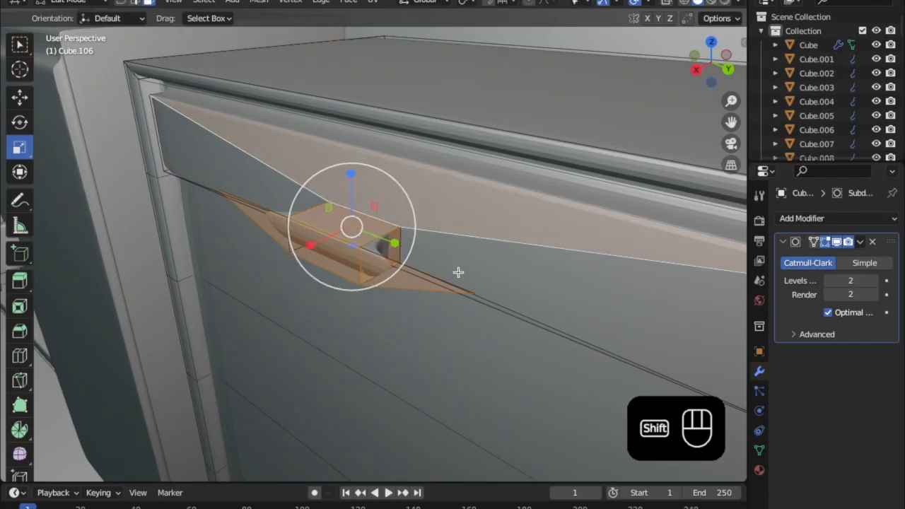
left_click(459, 273, "shift")
left_click(229, 183, "shift")
middle_click_drag(297, 234, 418, 160)
left_click(423, 160, "shift")
left_click(425, 155, "shift")
middle_click_drag(472, 184, 299, 202)
left_click(309, 194, "shift")
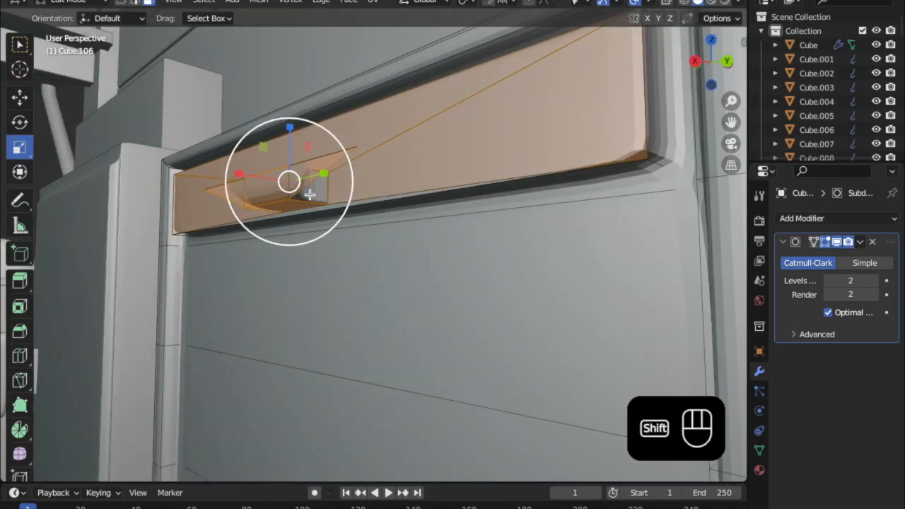
middle_click_drag(289, 228, 353, 178)
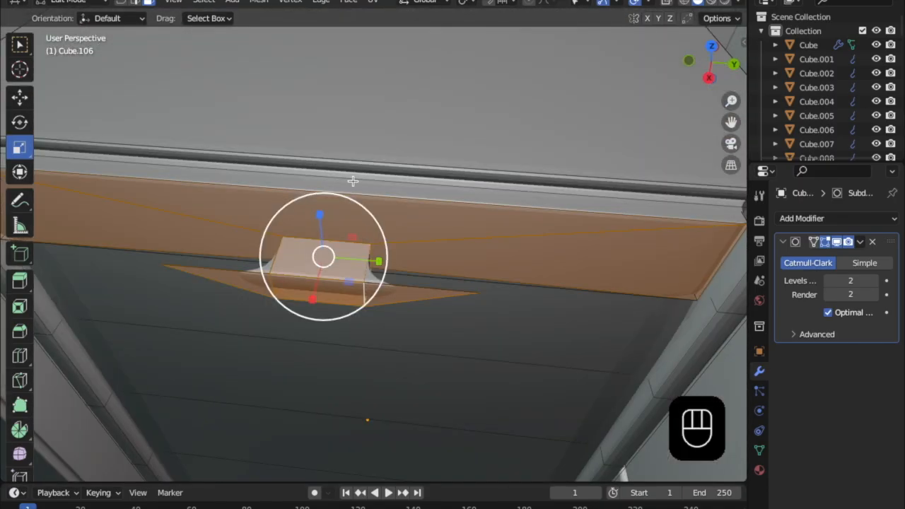
left_click(352, 185, "alt+shift")
left_click(357, 191, "alt+shift")
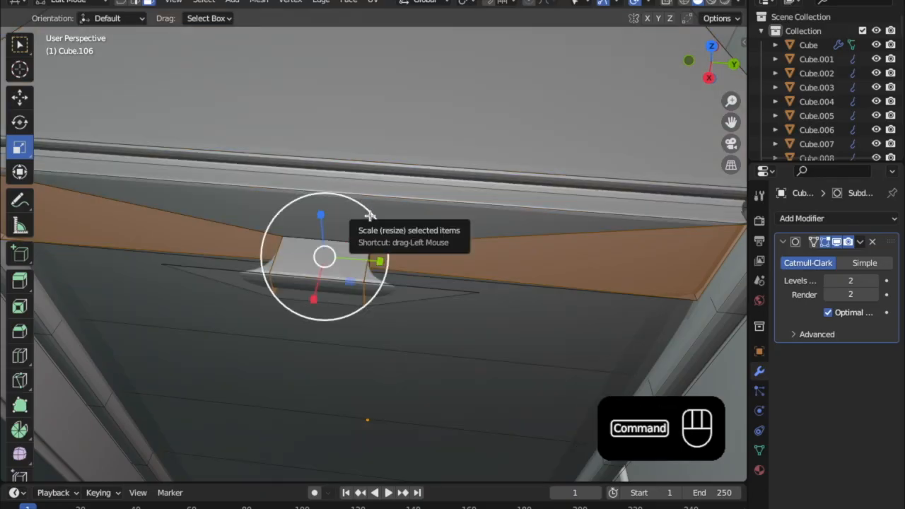
key("super+z")
key("super+z")
- Extend the selection with the narrow border faces around the top drawer front
middle_click_drag(374, 198, 514, 247)
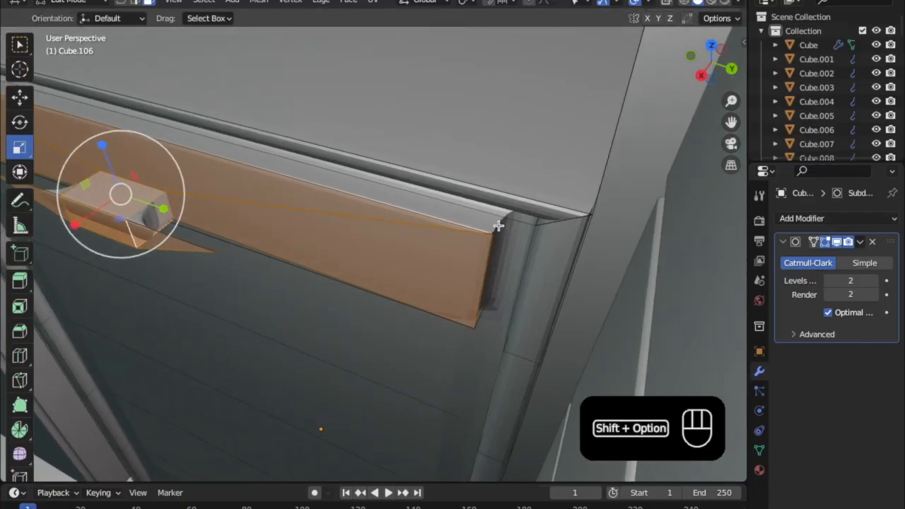
left_click(500, 226, "alt+shift")
left_click(502, 220, "alt+shift")
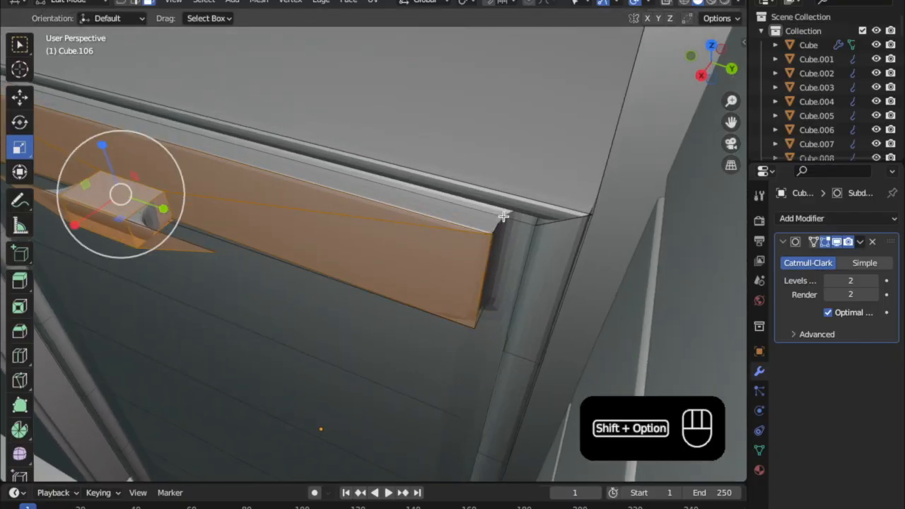
left_click(500, 224, "alt+shift")
left_click(503, 219, "alt+shift")
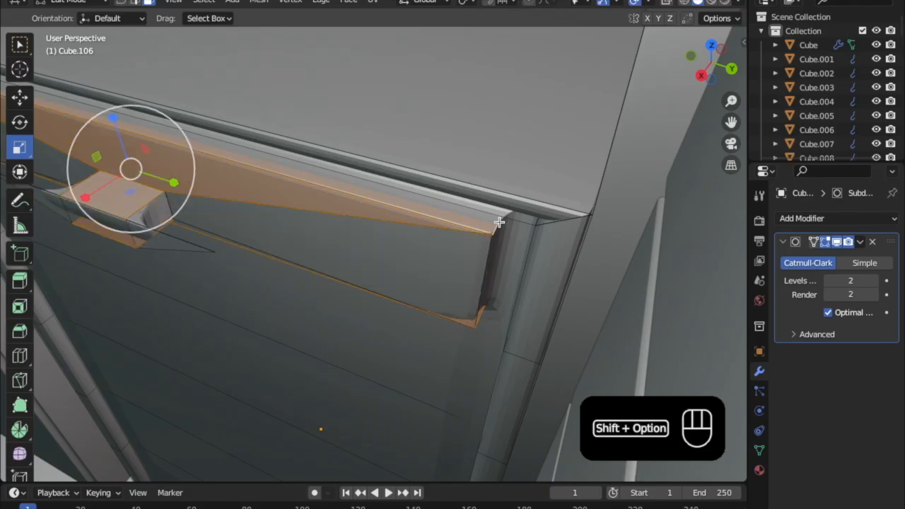
left_click(497, 226, "alt+shift")
key("super+z")
key("super+z")
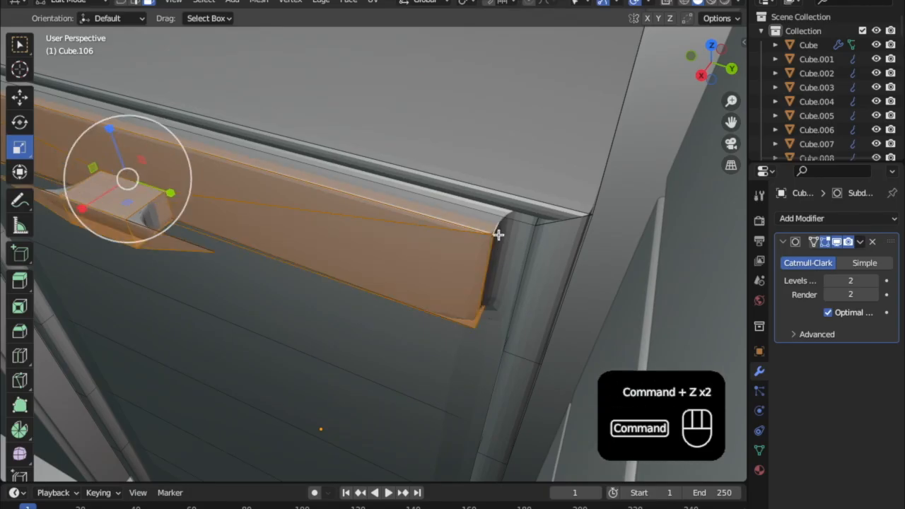
- Duplicate the selected drawer front with its handle and move the copy straight down to form the second drawer
scroll(241, 252, "down", 3)
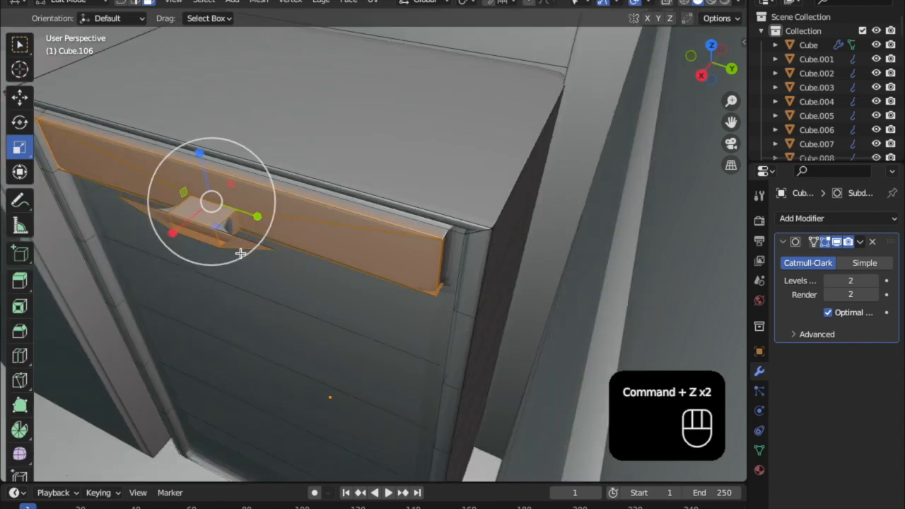
middle_click_drag(339, 253, 410, 226, "shift")
scroll(411, 224, "up", 2)
key("shift+d")
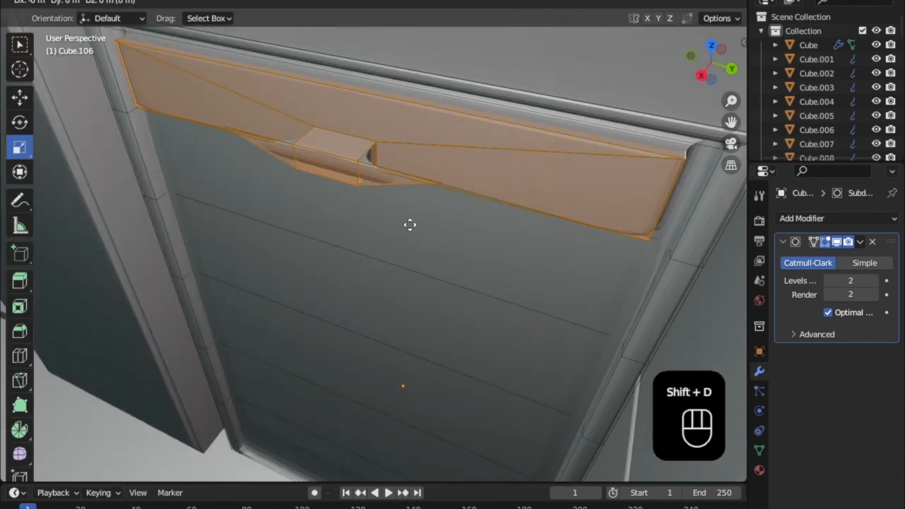
right_click(118, 66)
left_click(19, 97)
left_click_drag(341, 97, 350, 176)
middle_click_drag(352, 174, 416, 199)
middle_click_drag(476, 196, 439, 196)
key("g")
key("z")
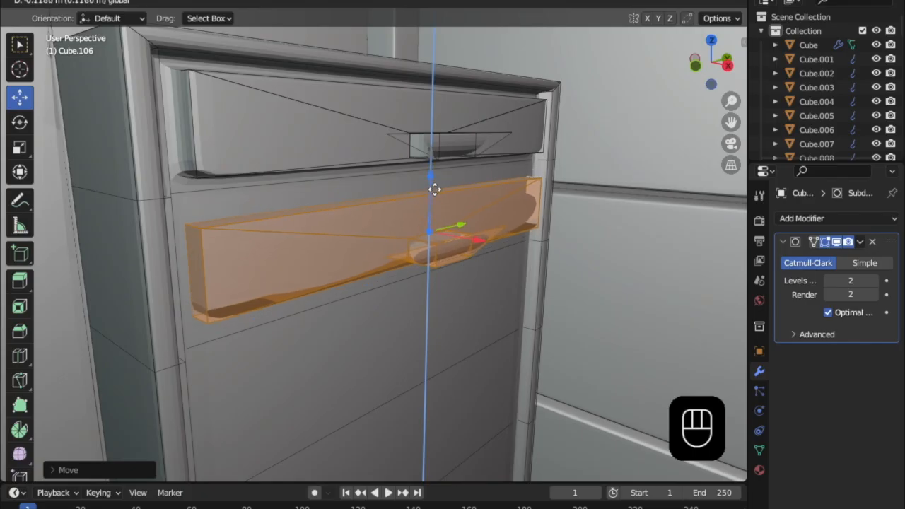
- Duplicate the second drawer front and move the copy straight down along Z as the third drawer
key("shift+d")
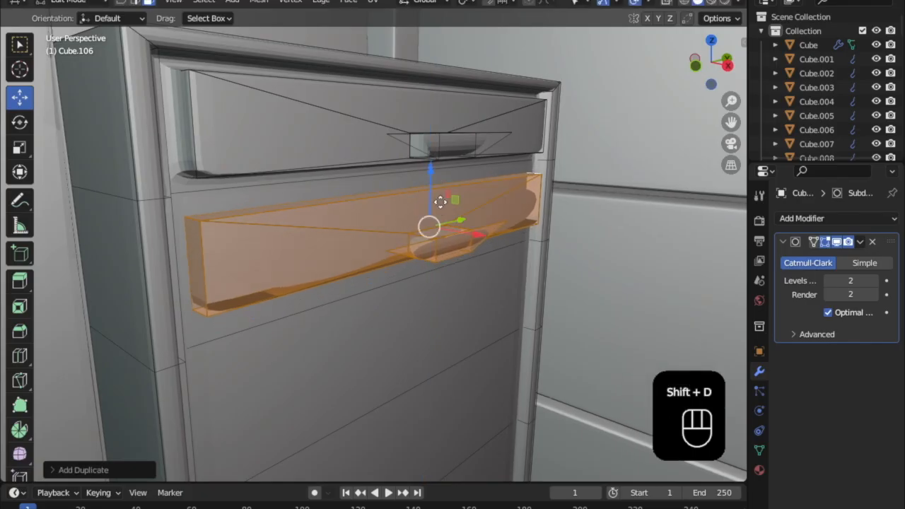
key("g")
key("z")
middle_click_drag(457, 293, 416, 159, "shift")
- Duplicate the third drawer front and move the copy straight down along Z as the fourth drawer
key("shift+d")
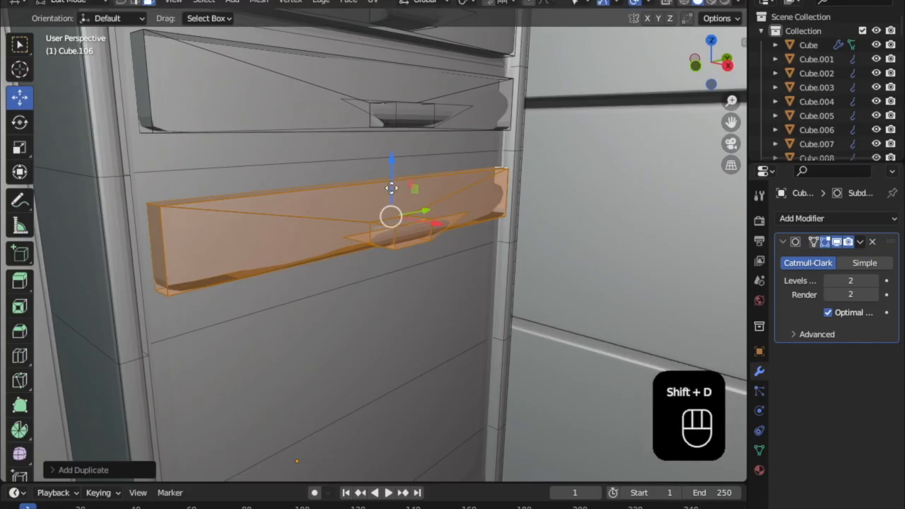
key("g")
key("z")
left_click(424, 297)
middle_click_drag(424, 297, 413, 186, "shift")
- Duplicate the fourth drawer front and move the copy straight down along Z as the fifth drawer
key("shift+d")
key("z")
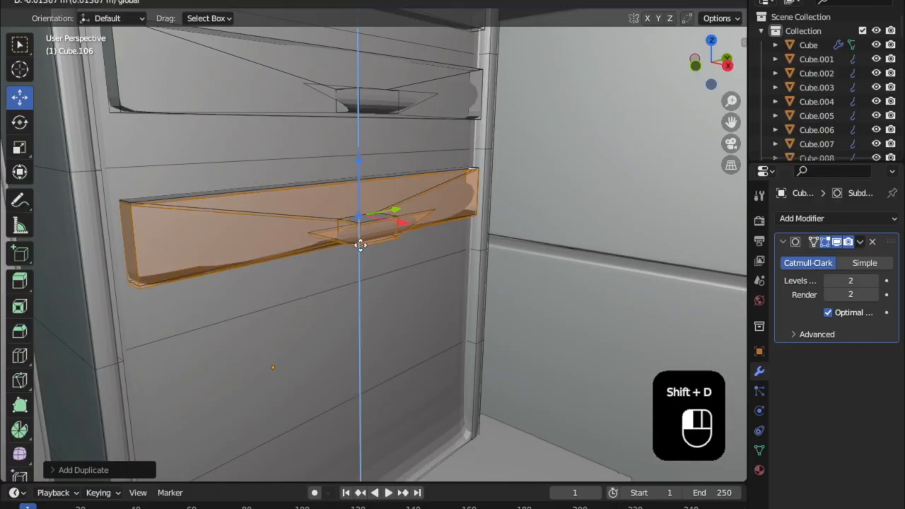
left_click(377, 314)
middle_click_drag(394, 248, 392, 219, "shift")
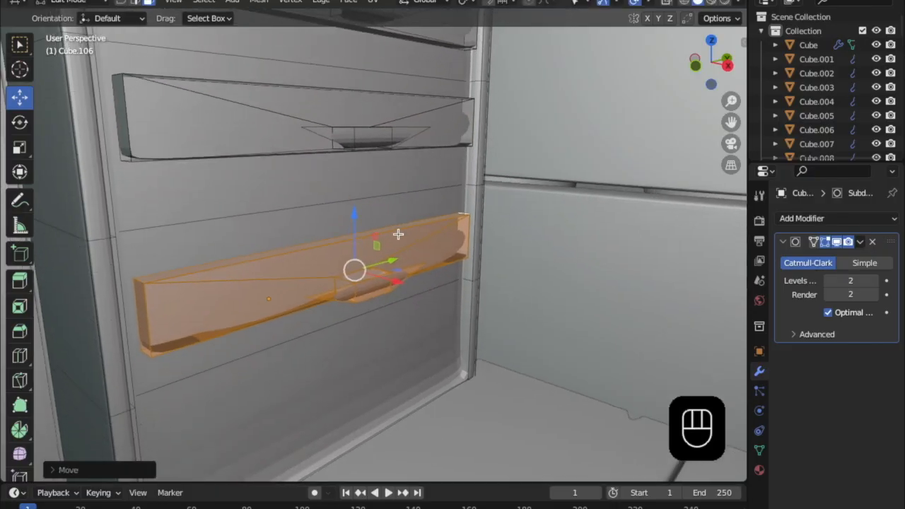
- Duplicate the fifth drawer front, lower the copy along Z as the sixth drawer, and return to Object Mode
scroll(420, 272, "down", 2)
key("shift+d")
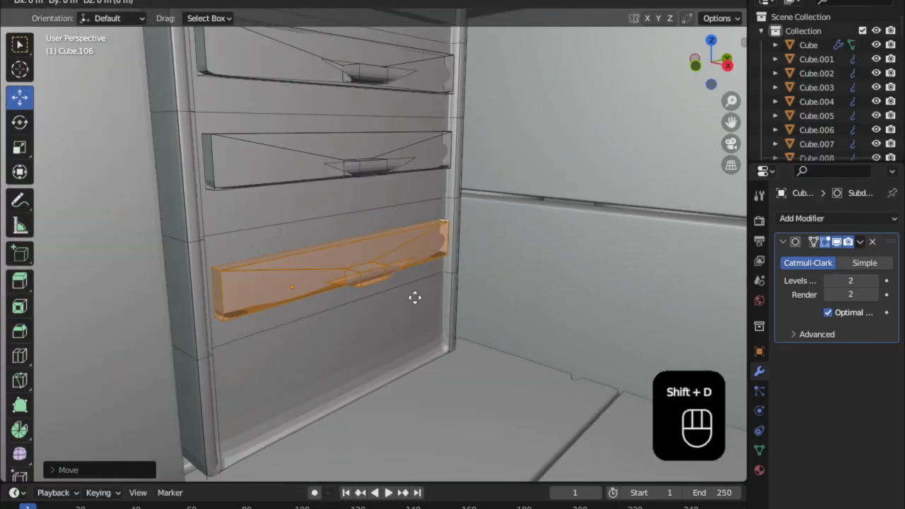
left_click_drag(375, 232, 381, 299)
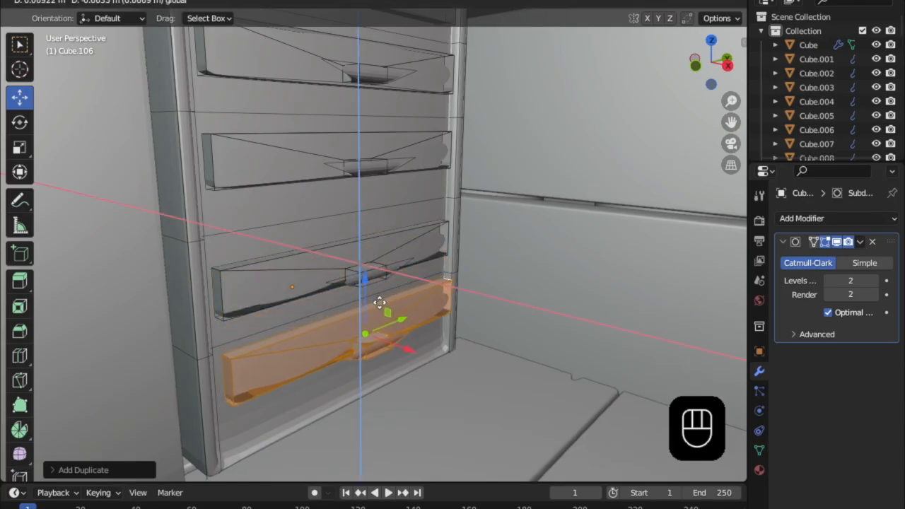
right_click(371, 269)
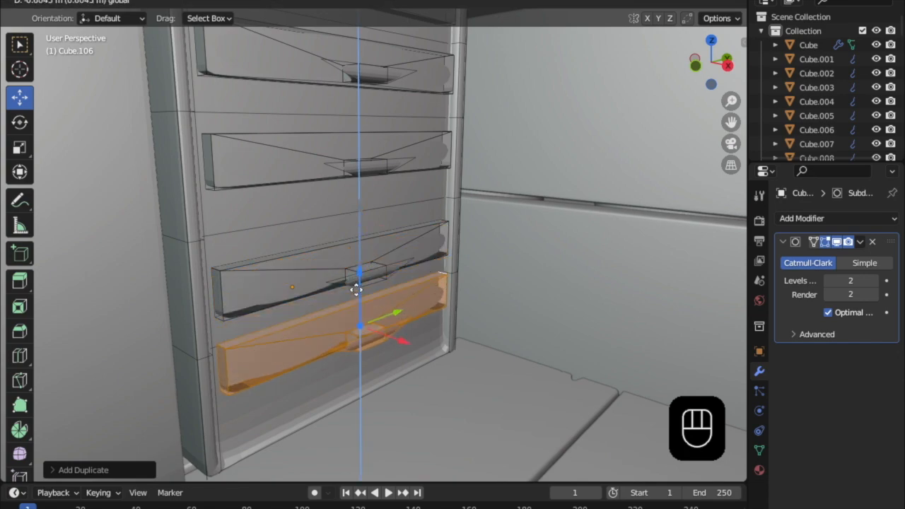
left_click(355, 294)
middle_click_drag(356, 295, 281, 253)
key("Tab")
left_click(522, 87)
middle_click_drag(517, 75, 399, 127)
middle_click_drag(479, 186, 373, 193, "shift")
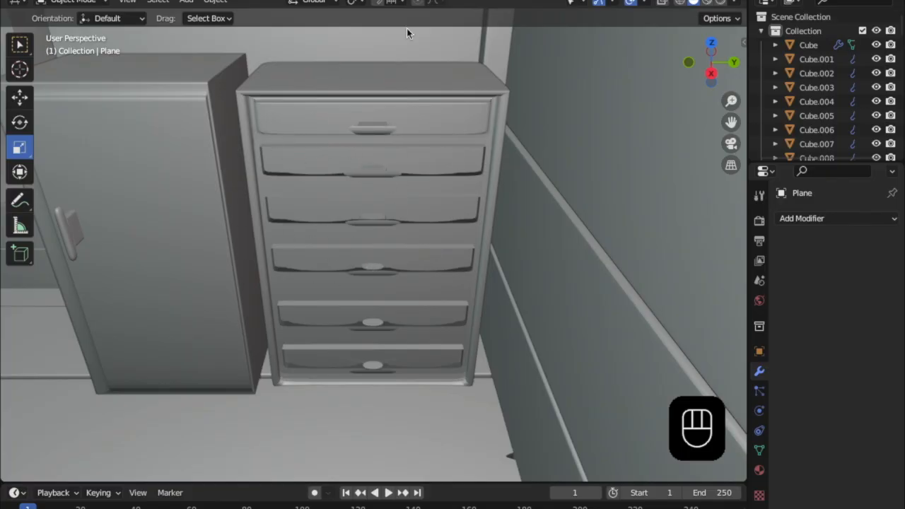
- Add a cube mesh to the room's interior
middle_click_drag(332, 350, 454, 189)
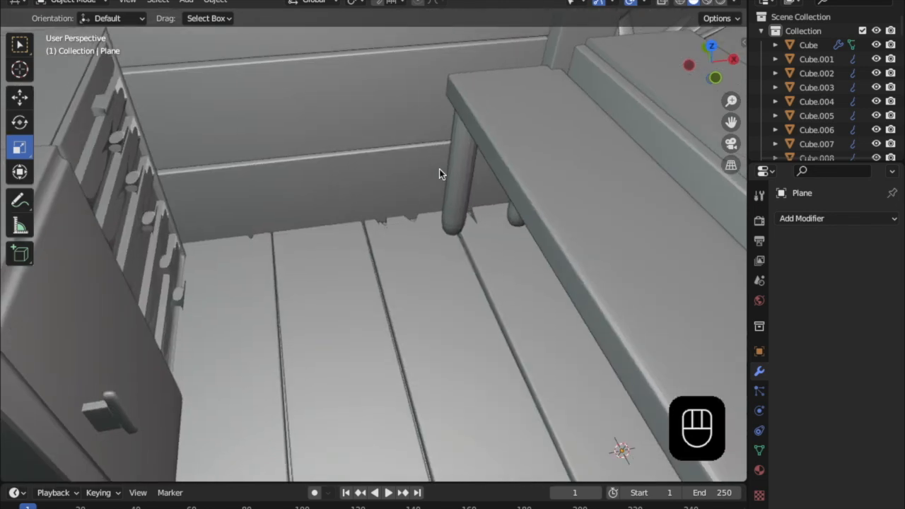
middle_click_drag(439, 174, 418, 161)
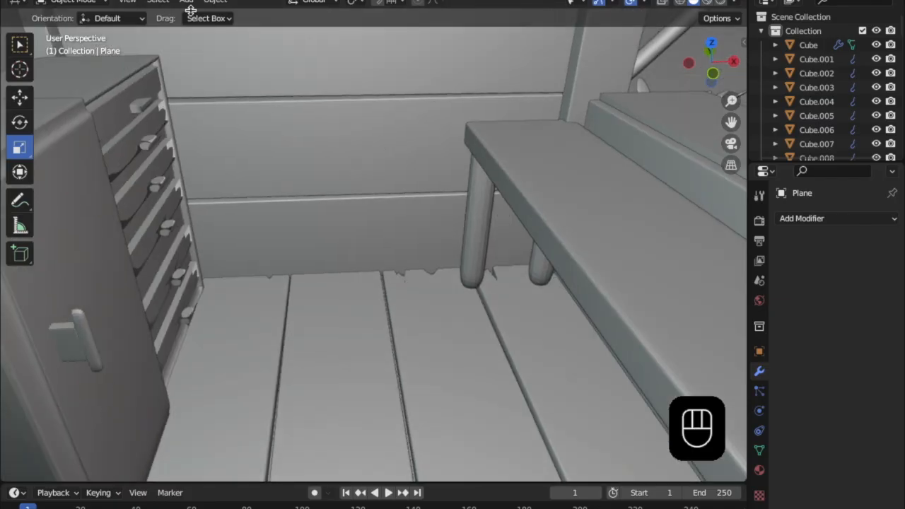
scroll(351, 113, "down", 1)
left_click(186, 1)
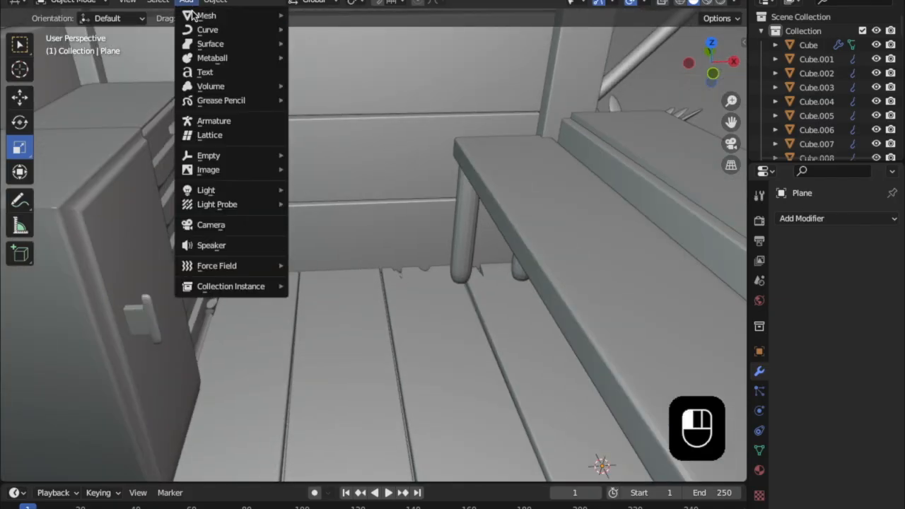
mouse_move(234, 17)
left_click(306, 29)
middle_click_drag(382, 104, 445, 197)
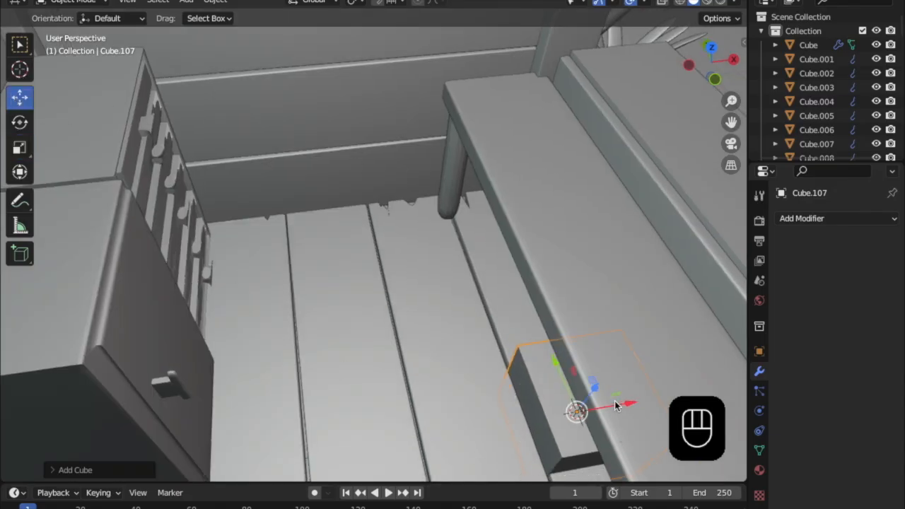
- Move the cube across the floor to the back wall, into the gap between the drawer unit and the bench
left_click_drag(561, 375, 479, 177)
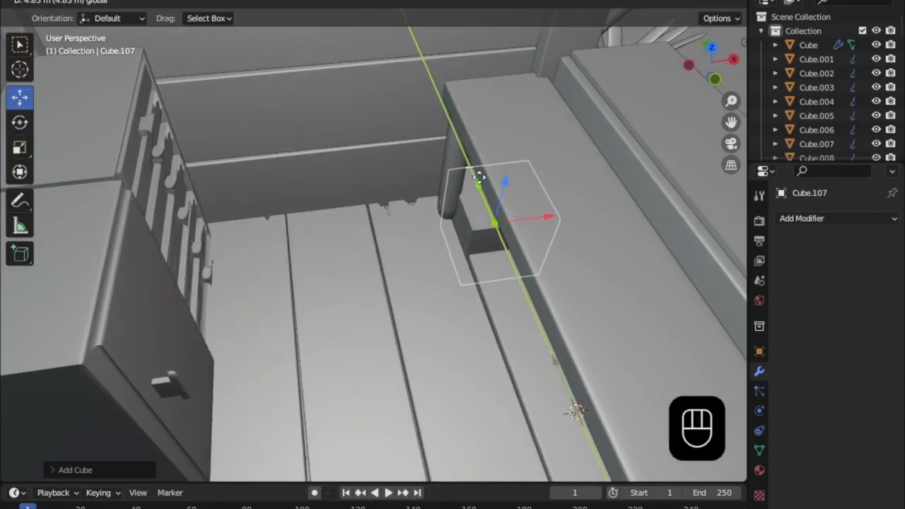
left_click_drag(546, 220, 369, 256)
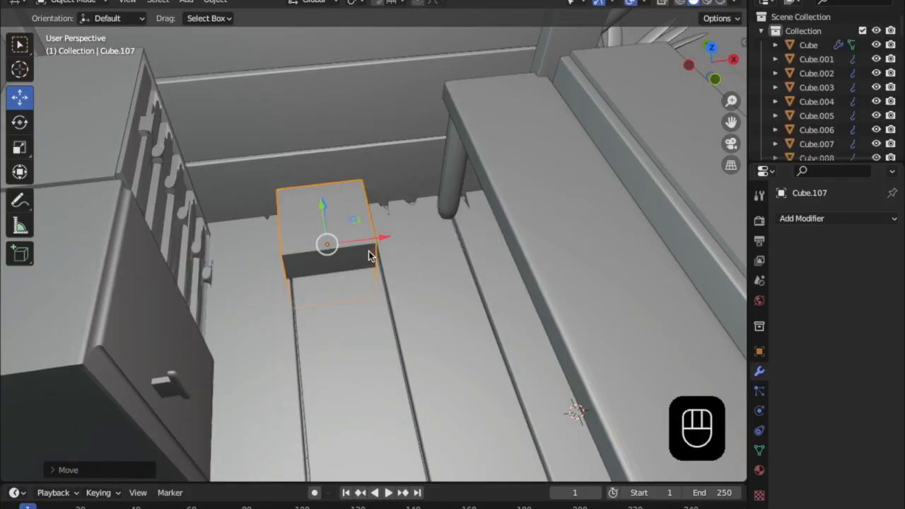
left_click_drag(324, 205, 308, 151)
scroll(329, 186, "up", 3)
middle_click_drag(329, 182, 340, 222, "shift")
left_click_drag(311, 155, 312, 131)
middle_click_drag(357, 183, 396, 212)
middle_click_drag(533, 287, 647, 357, "shift")
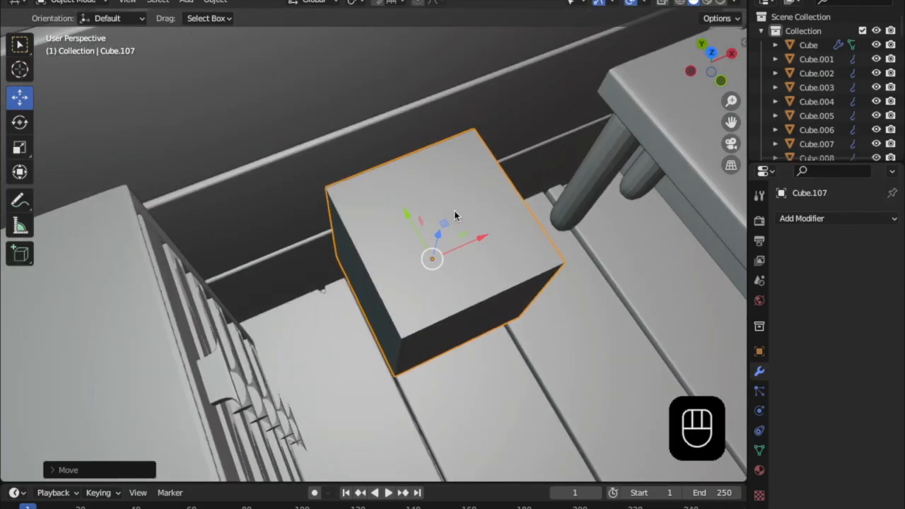
left_click_drag(394, 203, 363, 178)
middle_click_drag(363, 178, 385, 190)
middle_click_drag(485, 264, 364, 226, "shift")
left_click_drag(363, 227, 509, 265)
- In Edit Mode, extend the cube's side face along X toward the drawer unit and raise its bottom face
middle_click_drag(531, 272, 420, 254)
key("Tab")
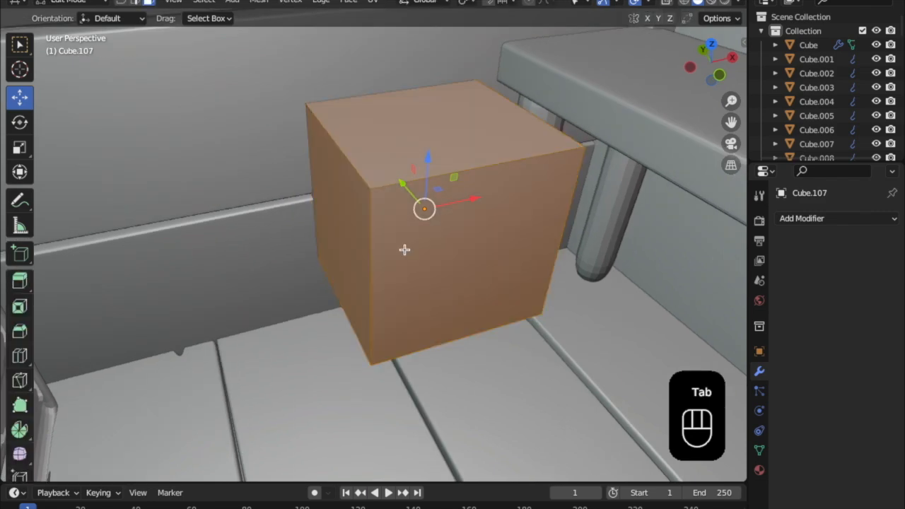
left_click(343, 209)
left_click_drag(390, 220, 286, 241)
left_click(291, 174)
middle_click_drag(475, 333, 380, 307)
left_click(380, 303)
left_click_drag(380, 251, 360, 151)
middle_click_drag(378, 225, 407, 290)
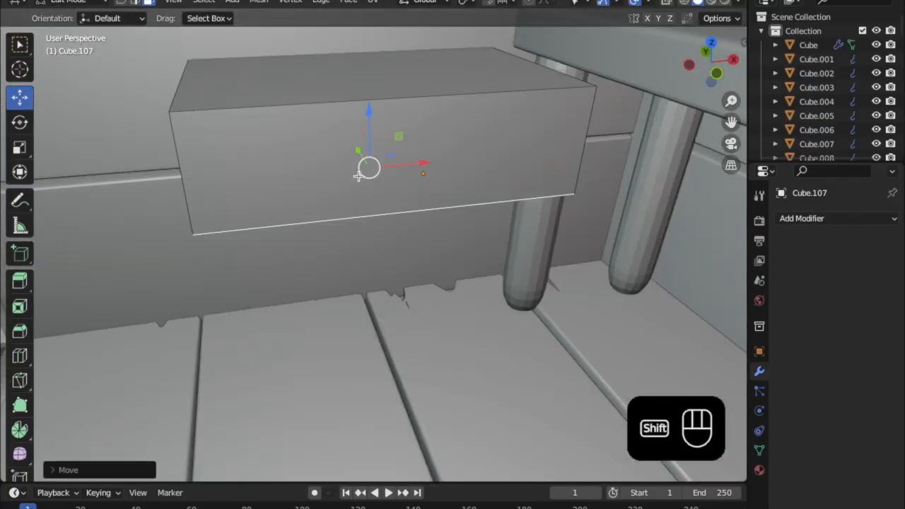
- Pull the box's side face further along X toward the drawer unit to lengthen it
middle_click_drag(359, 176, 326, 149)
left_click(292, 150)
left_click_drag(356, 161, 270, 174)
scroll(391, 222, "down", 3)
middle_click_drag(466, 264, 417, 247)
middle_click_drag(393, 206, 468, 225, "shift")
middle_click_drag(286, 302, 364, 307)
left_click_drag(394, 213, 419, 265)
middle_click_drag(419, 265, 398, 246)
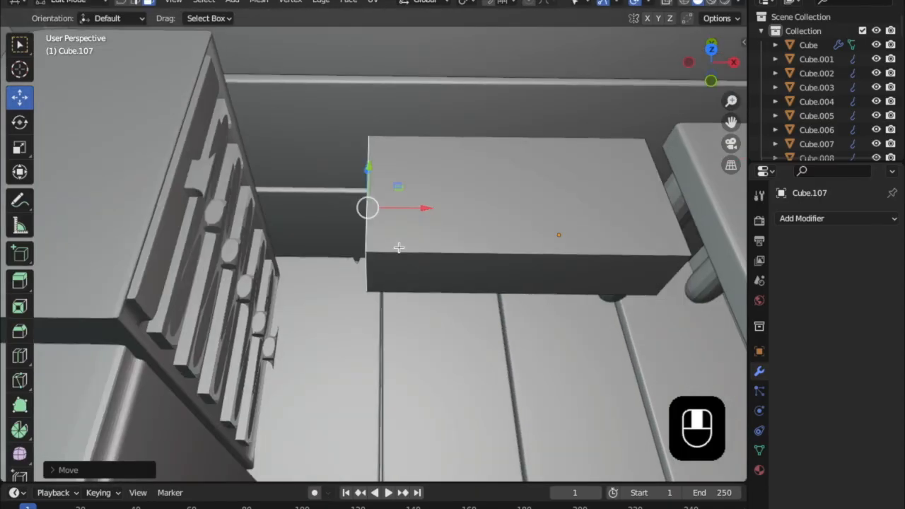
- Bevel the edges of the box's side face by the drawer unit, its front face and its bench-side face
key("super+b")
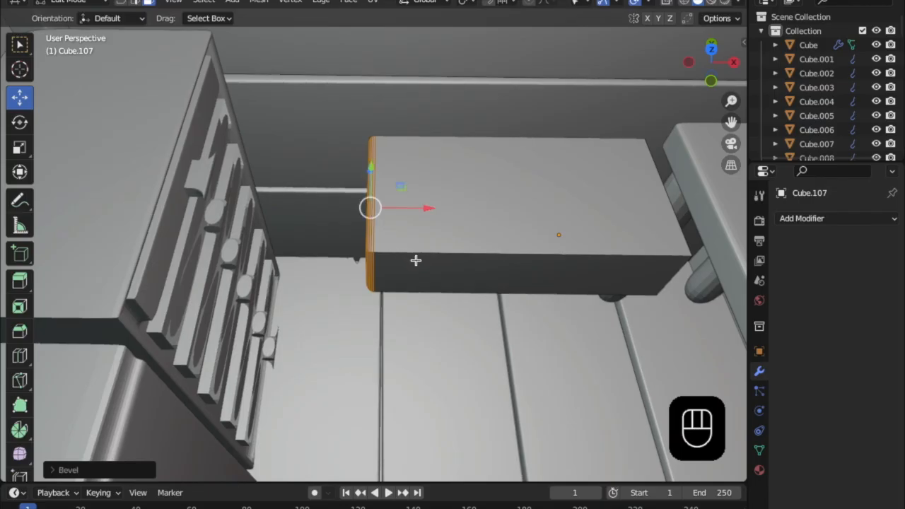
middle_click_drag(416, 260, 434, 248)
left_click(439, 269)
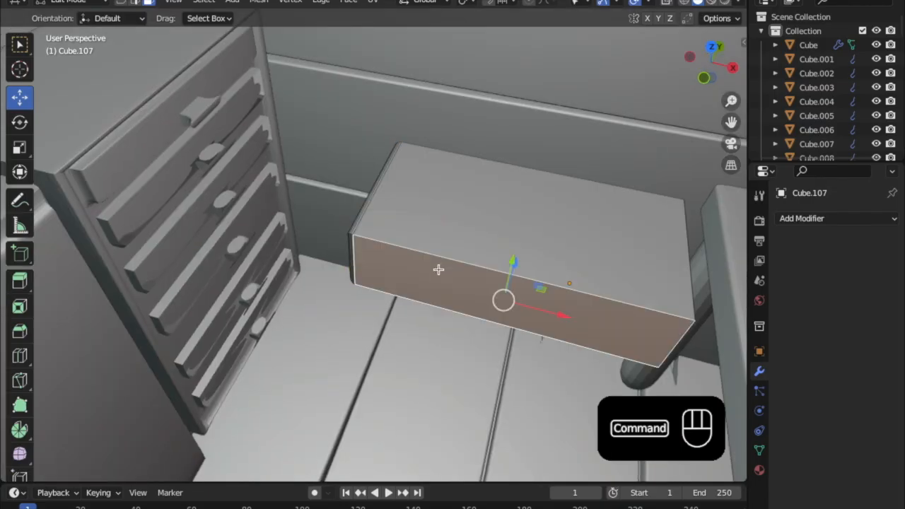
key("super+b")
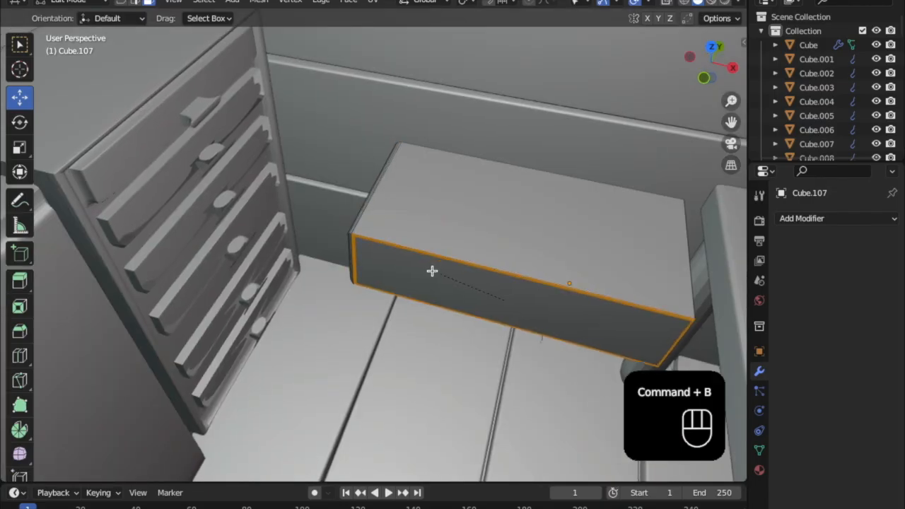
middle_click_drag(506, 297, 526, 332)
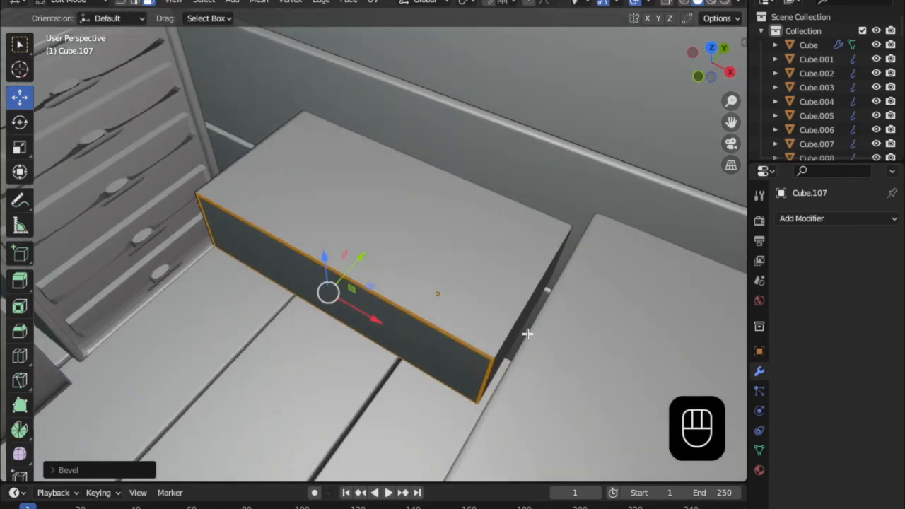
left_click(519, 329)
key("super+b")
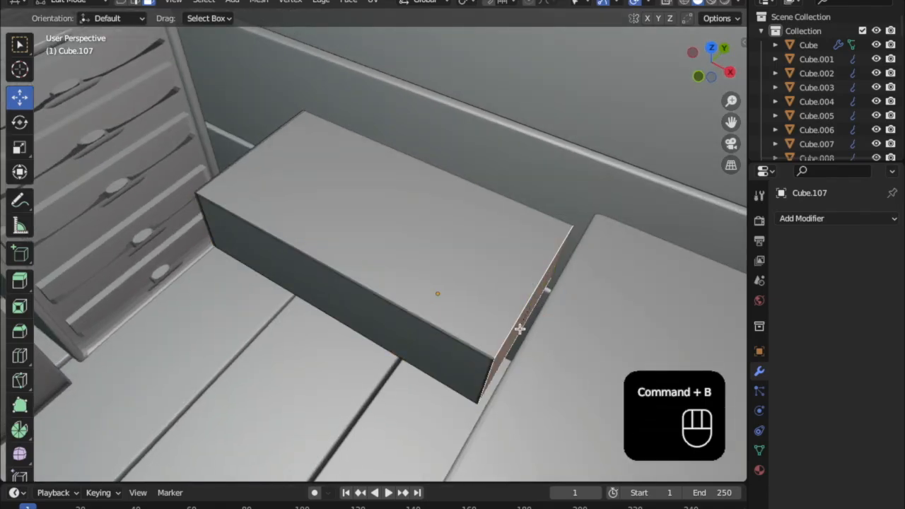
left_click(517, 334)
middle_click_drag(517, 335, 495, 330)
key("super+z")
- Extrude the box's top face slightly upward, then inset and sink it to form a narrow raised rim
middle_click_drag(462, 276, 429, 283)
key("e")
left_click(425, 279)
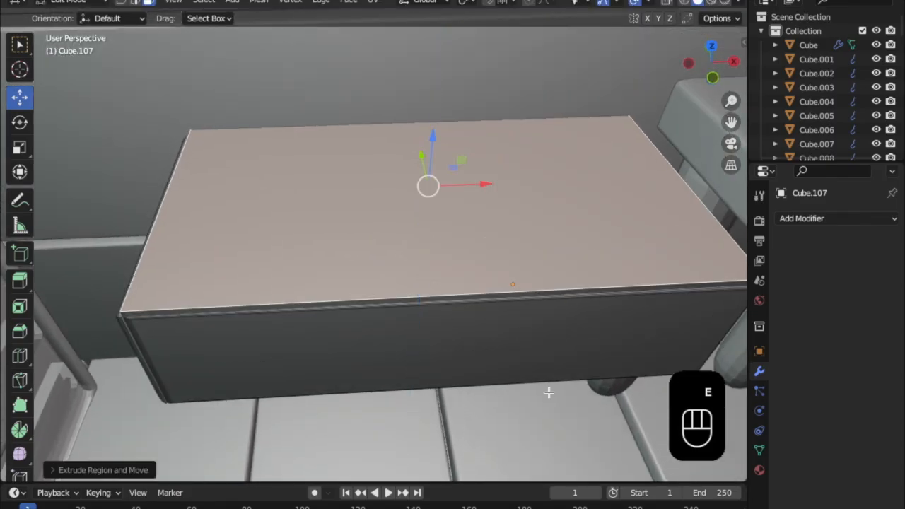
key("i")
key("w")
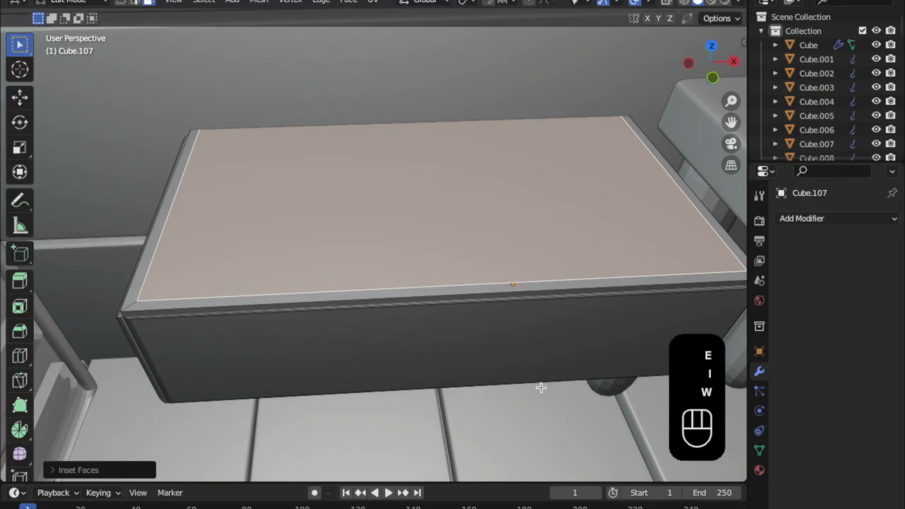
key("e")
left_click(540, 396)
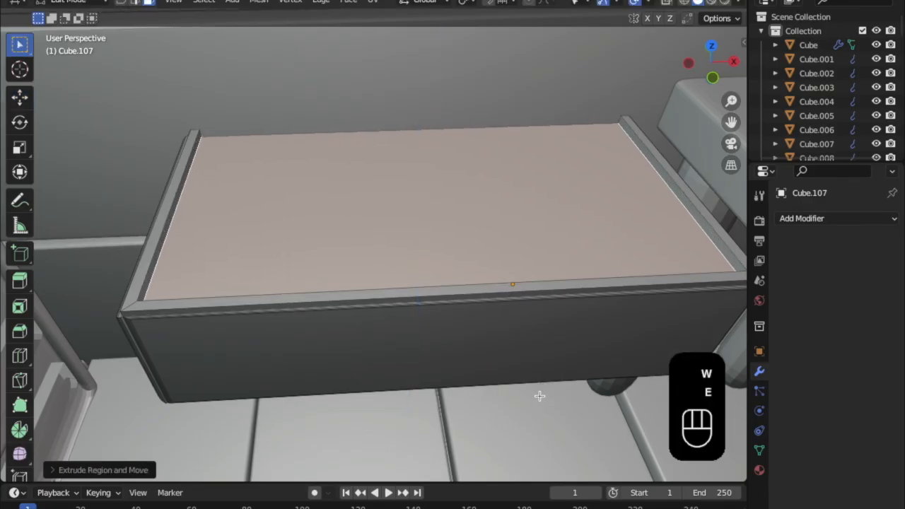
- Extrude the recessed top face above the rim as a raised panel and bevel the panel's edges
key("e")
left_click(542, 392)
key("i")
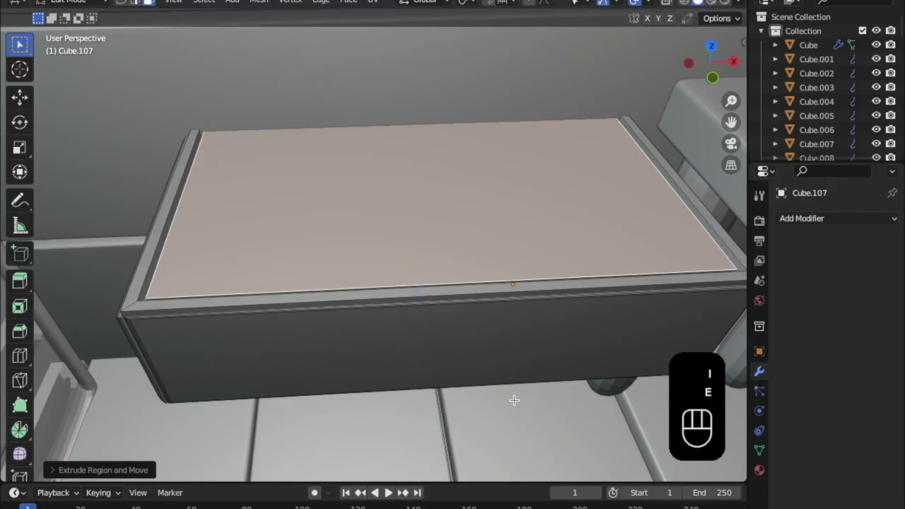
left_click(527, 421)
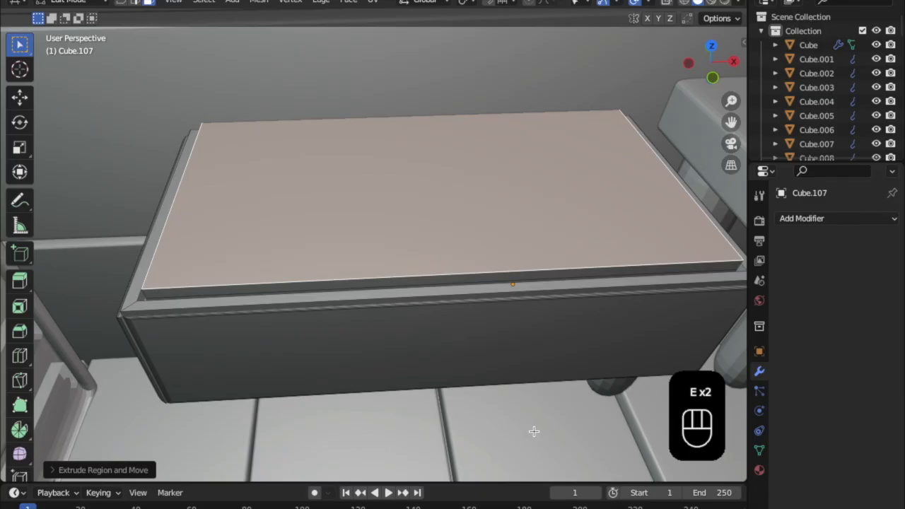
key("super")
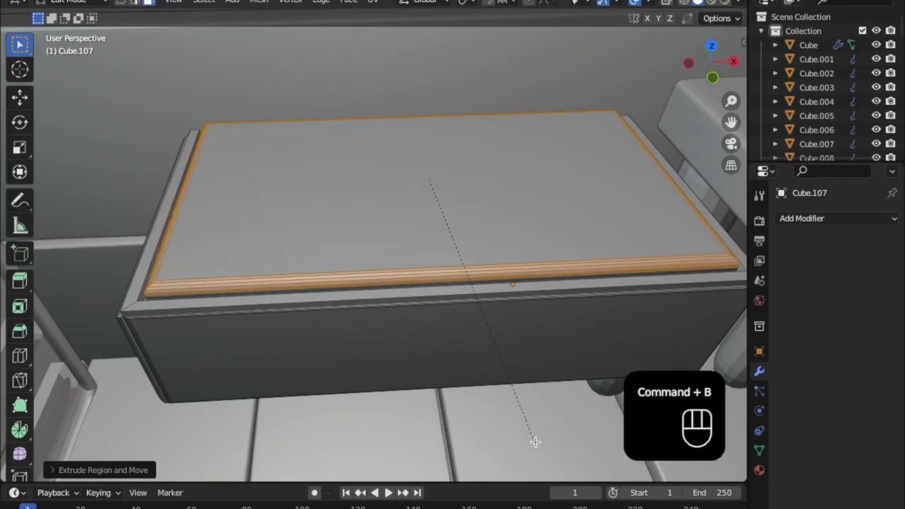
left_click(427, 255)
- Extrude the box's front face outward into the room
scroll(427, 255, "down", 3)
middle_click_drag(427, 254, 449, 203)
left_click(442, 233)
scroll(422, 238, "up", 3)
scroll(384, 227, "down", 2)
middle_click_drag(383, 228, 413, 290)
middle_click_drag(327, 328, 328, 225)
key("e")
left_click(347, 316)
- Rotate the extruded front face about X to slope the front panel, and return to Object Mode
left_click(20, 122)
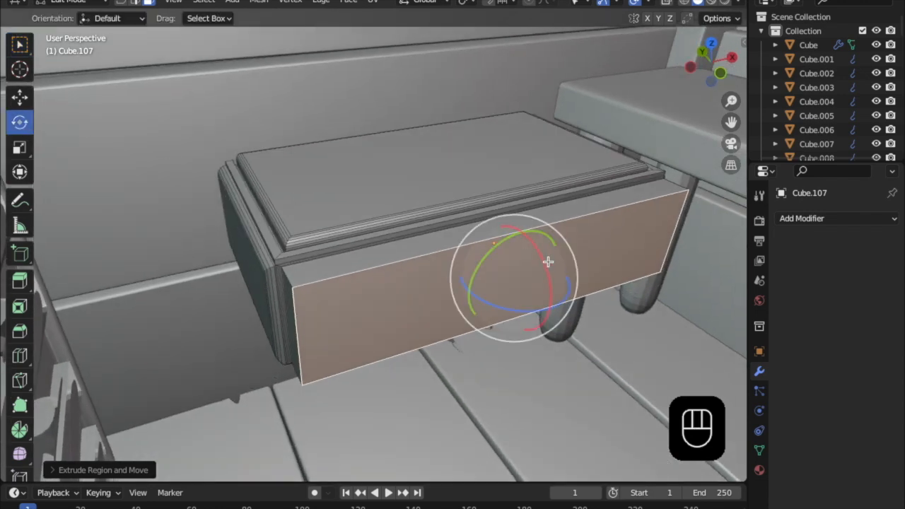
left_click_drag(541, 253, 535, 227)
middle_click_drag(536, 227, 488, 202)
middle_click_drag(632, 217, 559, 269)
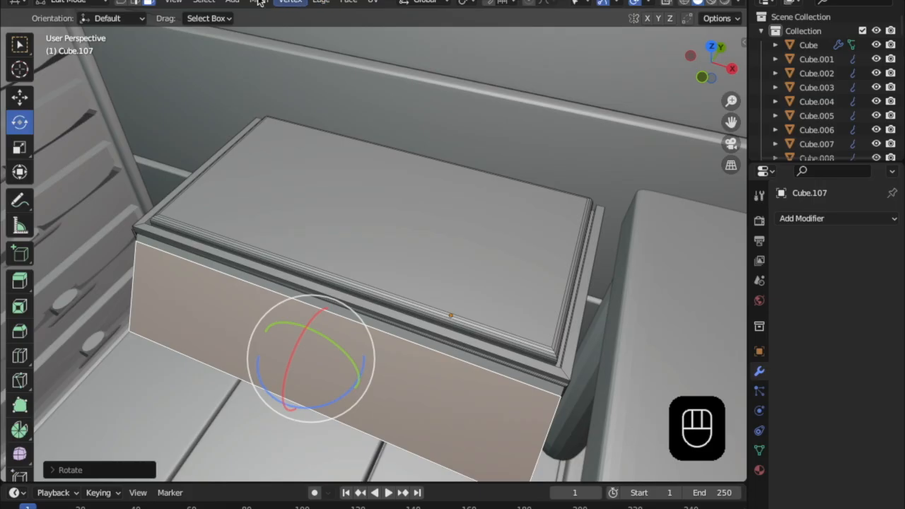
key("Tab")
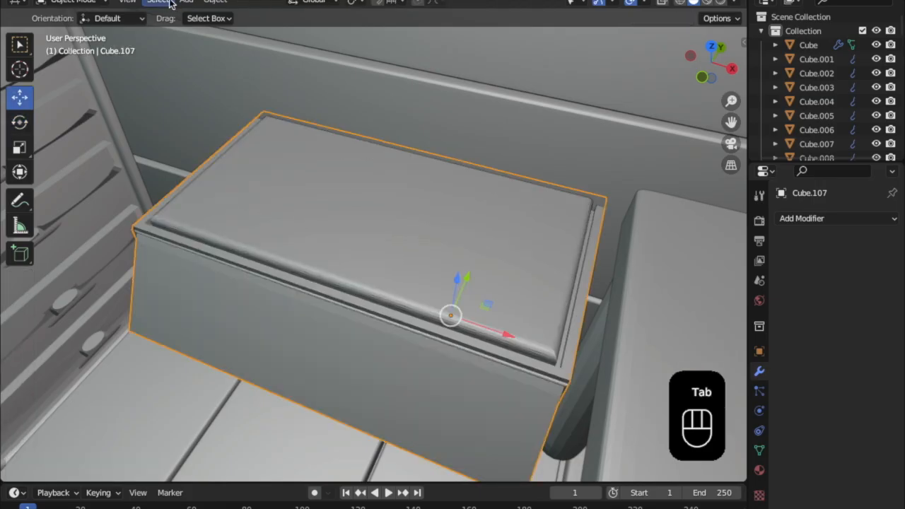
- Add a cylinder mesh to the scene
left_click(186, 2)
mouse_move(206, 14)
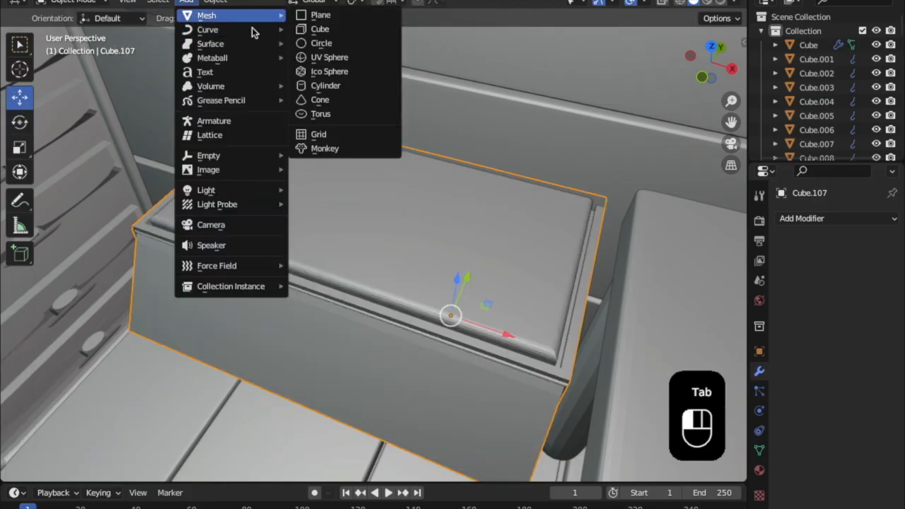
left_click(326, 86)
- Move the cylinder back across the floor and raise it along Z to the top of the box
scroll(311, 313, "down", 4)
scroll(311, 313, "up", 8)
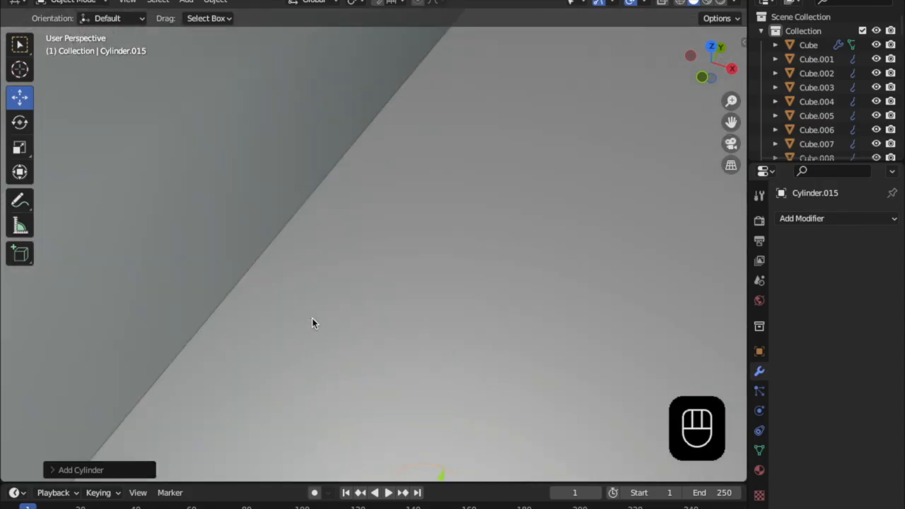
middle_click_drag(311, 318, 367, 151, "shift")
scroll(401, 220, "down", 5)
middle_click_drag(464, 198, 493, 369, "shift")
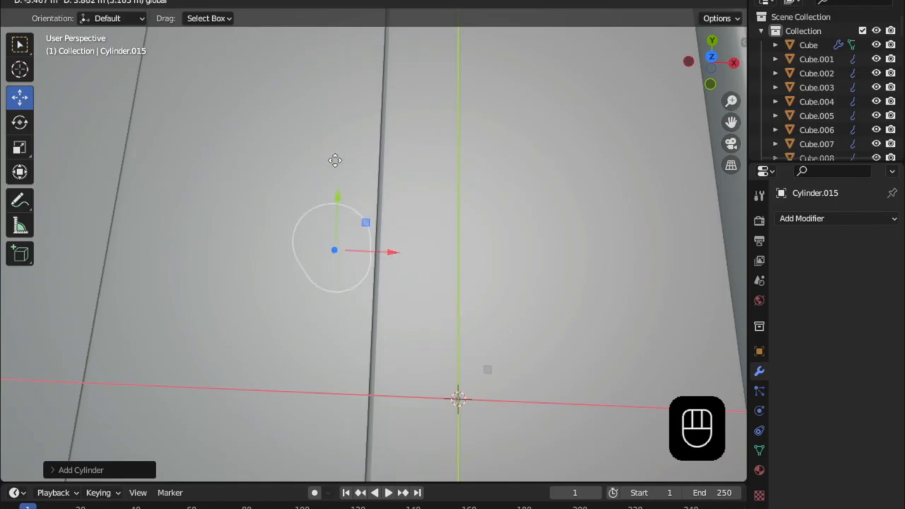
scroll(318, 170, "up", 4)
middle_click_drag(309, 141, 243, 203, "shift")
scroll(411, 272, "down", 5)
left_click_drag(243, 203, 246, 42)
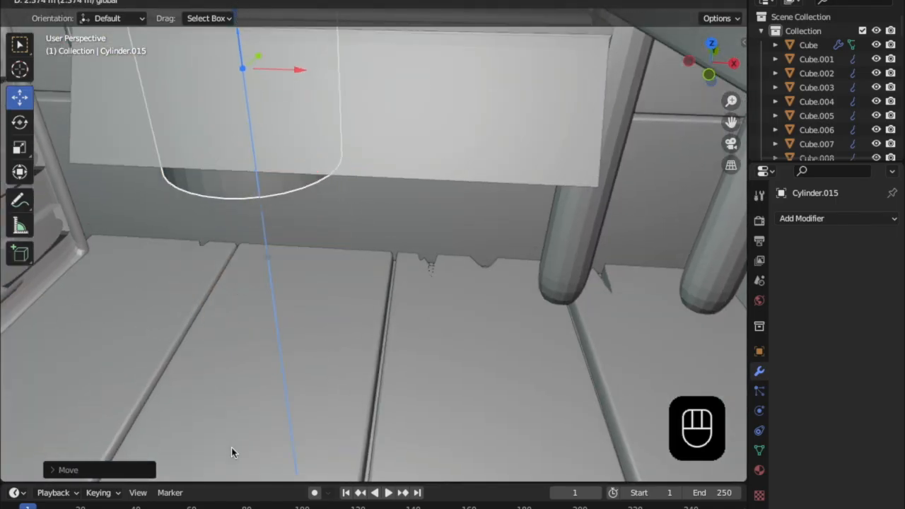
middle_click_drag(282, 185, 325, 347, "shift")
key("shift+s")
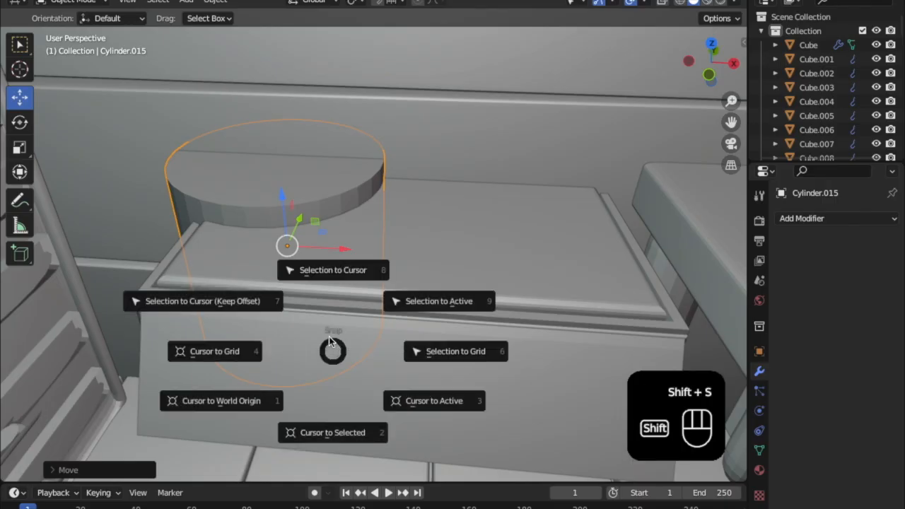
left_click(370, 172)
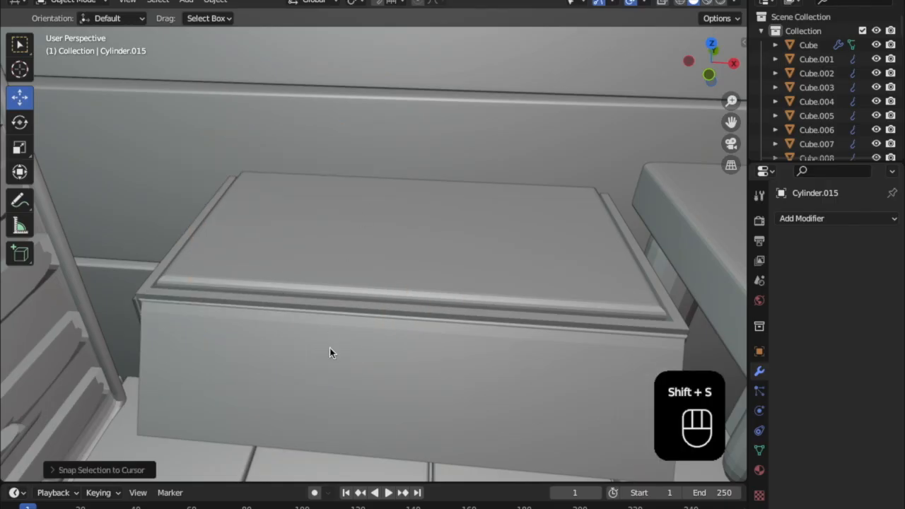
key("super+z")
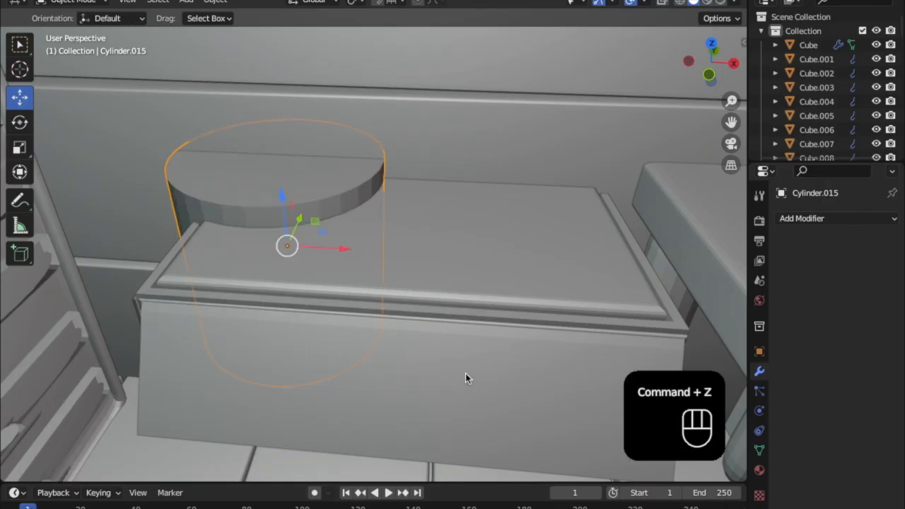
- Scale the cylinder down and place it in the box top's rear corner nearest the drawer unit
left_click_drag(323, 233, 397, 348)
key("s")
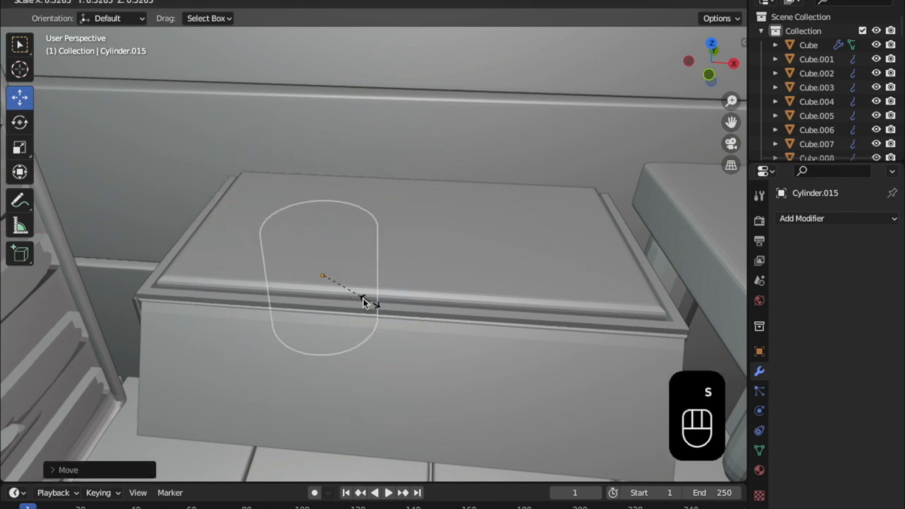
left_click_drag(322, 228, 311, 177)
middle_click_drag(311, 176, 359, 368)
middle_click_drag(359, 367, 383, 317, "shift")
left_click_drag(356, 288, 333, 301)
middle_click_drag(401, 363, 386, 269, "shift")
mouse_move(360, 221)
middle_mouse_down()
mouse_move(357, 170)
mouse_move(376, 61)
mouse_move(374, 223)
middle_mouse_up()
- Bevel the cylinder's top face edge in Edit Mode and lower the inner top face slightly along Z
key("Tab")
left_click(348, 209)
key("super+b")
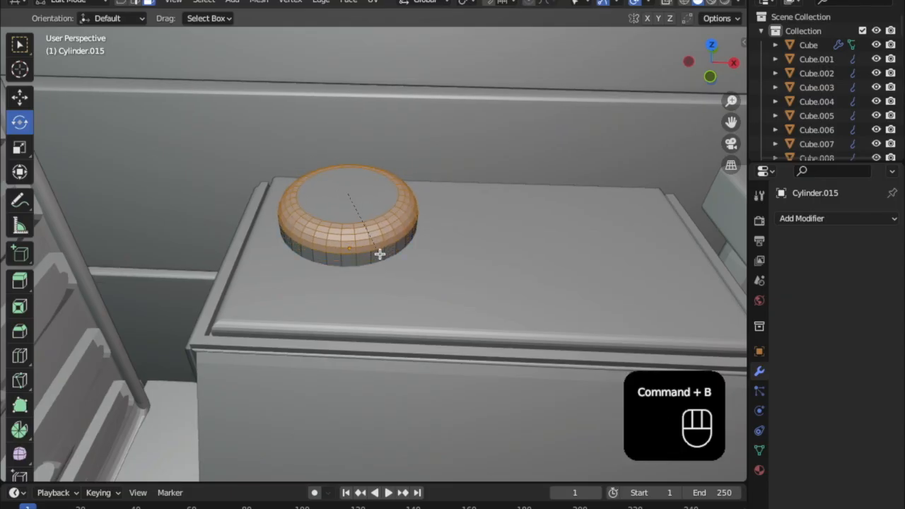
left_click(350, 175)
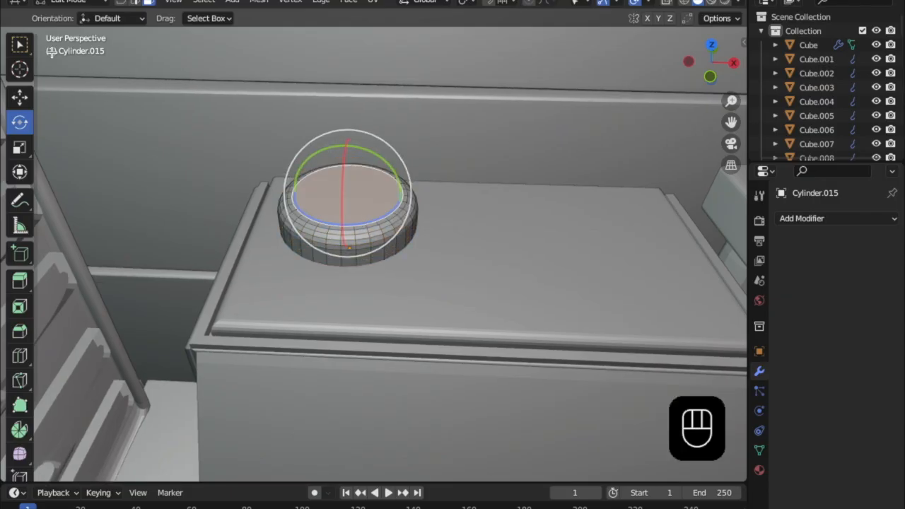
left_click(24, 99)
left_click_drag(351, 142, 348, 165)
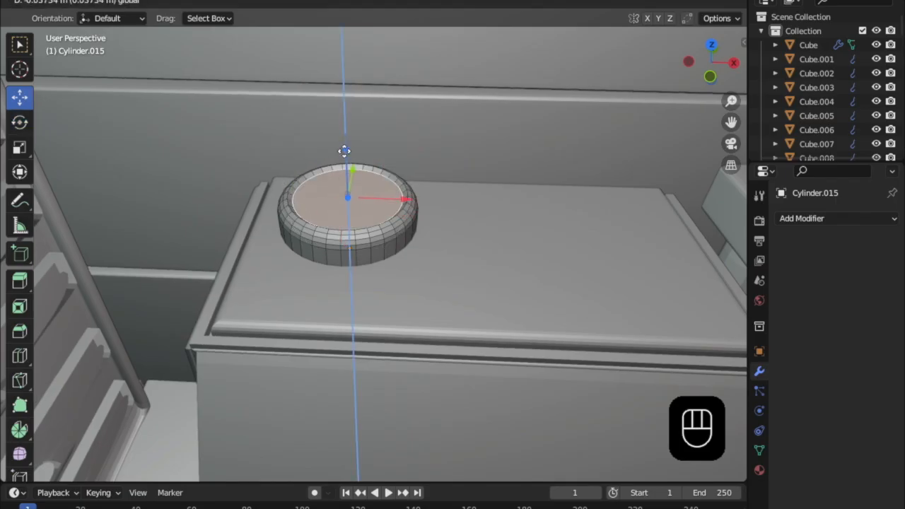
left_click_drag(344, 152, 344, 150)
- Lower the cylinder along Z into the box top, leaving only a thin rounded disc above the surface
scroll(350, 182, "up", 2)
middle_click_drag(358, 252, 363, 264, "shift")
scroll(363, 264, "down", 2)
middle_click_drag(403, 289, 385, 256, "shift")
left_click_drag(322, 160, 322, 176)
middle_click_drag(324, 180, 327, 168)
- Duplicate the disc twice and space the copies along X to form a row of three at the rear
middle_click_drag(363, 218, 323, 233, "shift")
key("shift+d")
right_click(323, 233)
left_click_drag(303, 256, 554, 307)
left_click(266, 197, "shift")
left_click(376, 244)
key("shift+d")
right_click(398, 250)
middle_click_drag(391, 271, 388, 198)
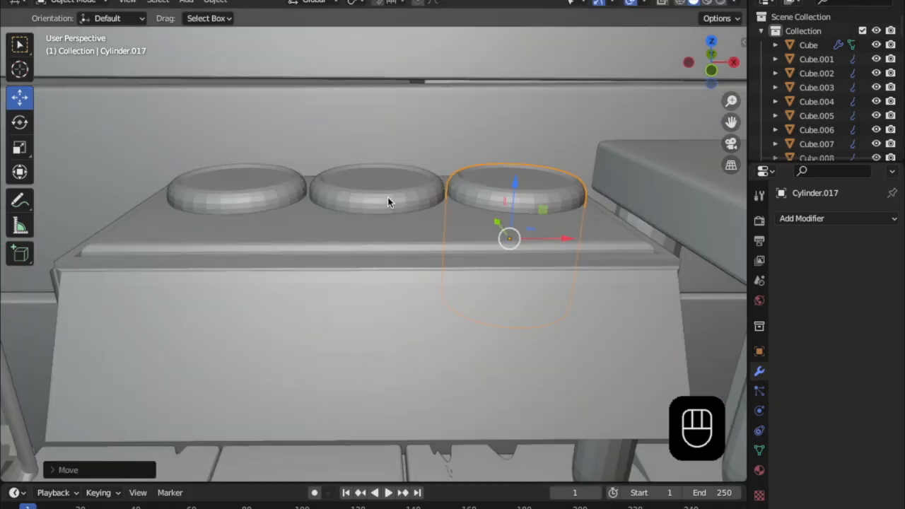
- Select all three rear discs and nudge the row slightly sideways on the box top
left_click(388, 199, "shift")
left_click(219, 181, "shift")
middle_click_drag(297, 285, 350, 342)
mouse_move(376, 245)
left_mouse_down()
mouse_move(367, 230)
mouse_move(370, 244)
left_mouse_up()
middle_click_drag(385, 267, 403, 329)
- Duplicate the row of three discs and move the copies forward as a second row
key("shift+d")
left_click(343, 182)
middle_click_drag(343, 181, 358, 261)
left_click_drag(353, 216, 370, 297)
middle_click_drag(454, 394, 388, 245)
- Scale the three front discs down and shift them along Y toward the box's front edge
key("s")
left_click(428, 360)
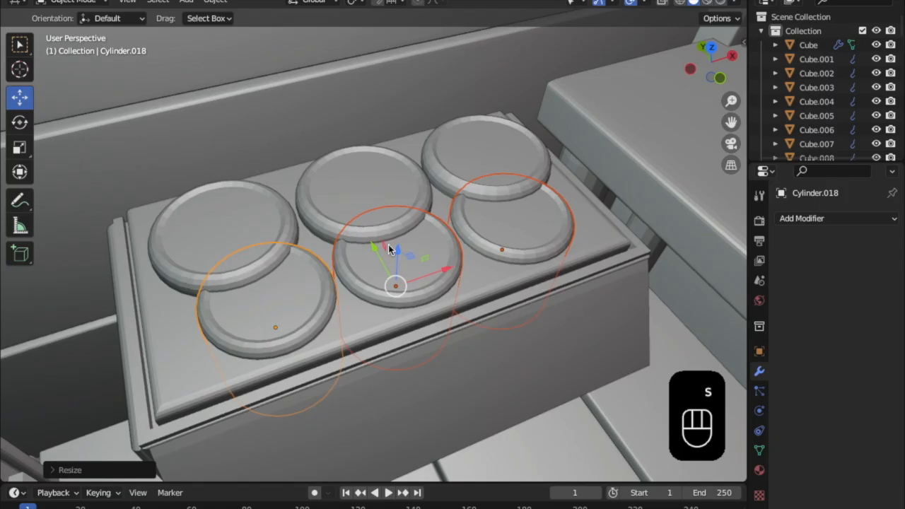
left_click_drag(384, 267, 391, 300)
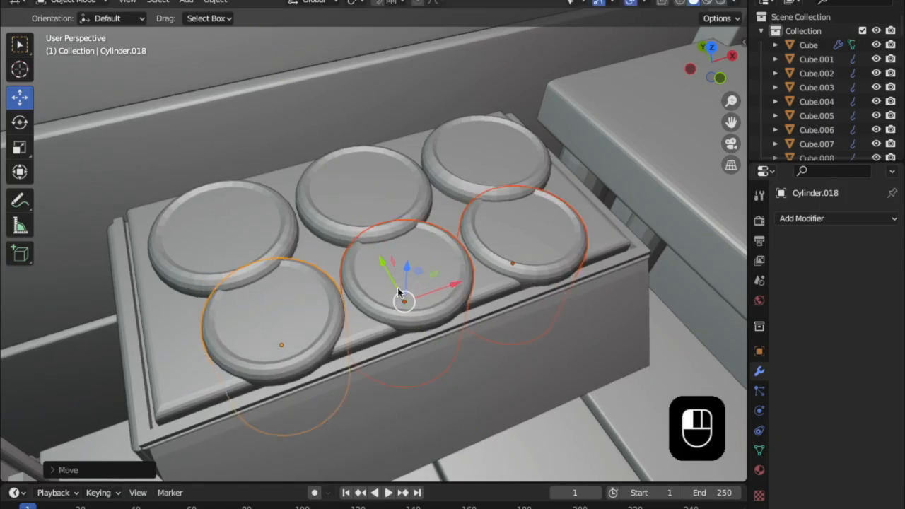
- Delete the middle disc of the front row
left_click(397, 288)
key("s")
right_click(409, 318)
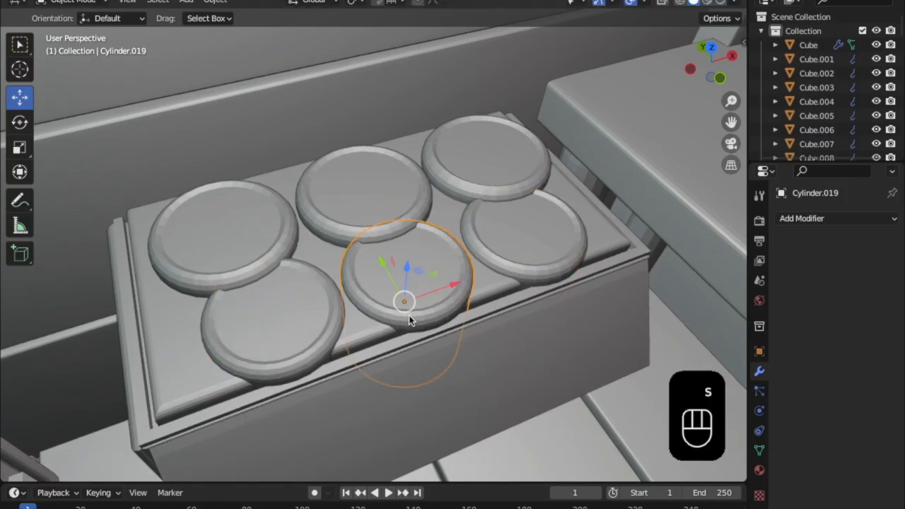
key("x")
left_click(413, 329)
- Move the bench-side front disc inward into the gap between two rear discs and scale it down
left_click(472, 237)
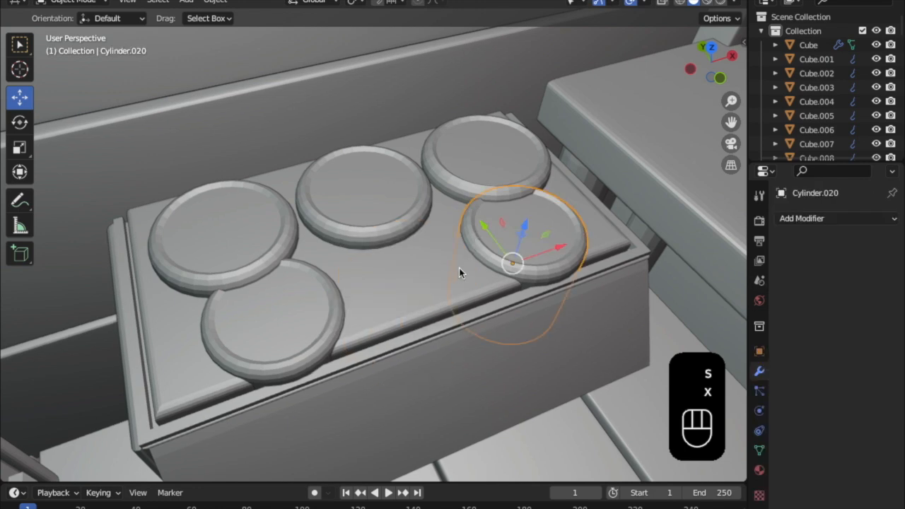
left_click_drag(527, 266, 505, 287)
middle_click_drag(507, 311, 474, 327)
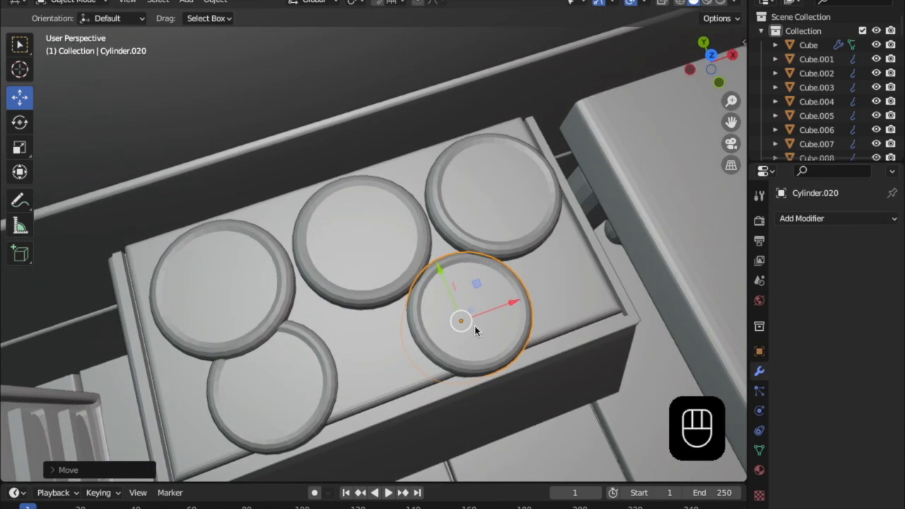
key("s")
left_click(505, 374)
- Move the front disc nearest the drawer unit inward between the rear discs and scale it down
left_click(298, 388)
left_click_drag(298, 388, 368, 378)
key("s")
left_click(383, 401)
middle_click_drag(383, 401, 289, 346)
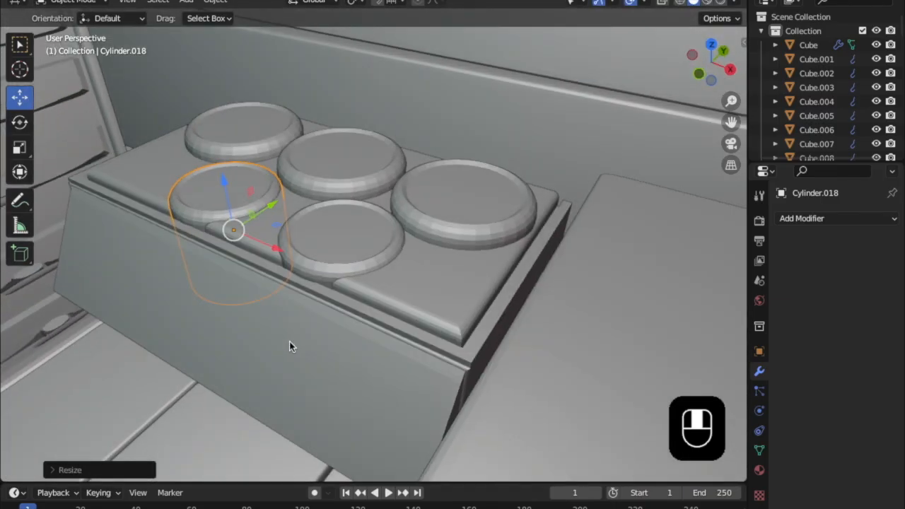
- Select all five discs and shift them about 0.08 m along Y toward the wall
left_click(322, 267, "shift")
middle_click_drag(322, 273, 357, 311)
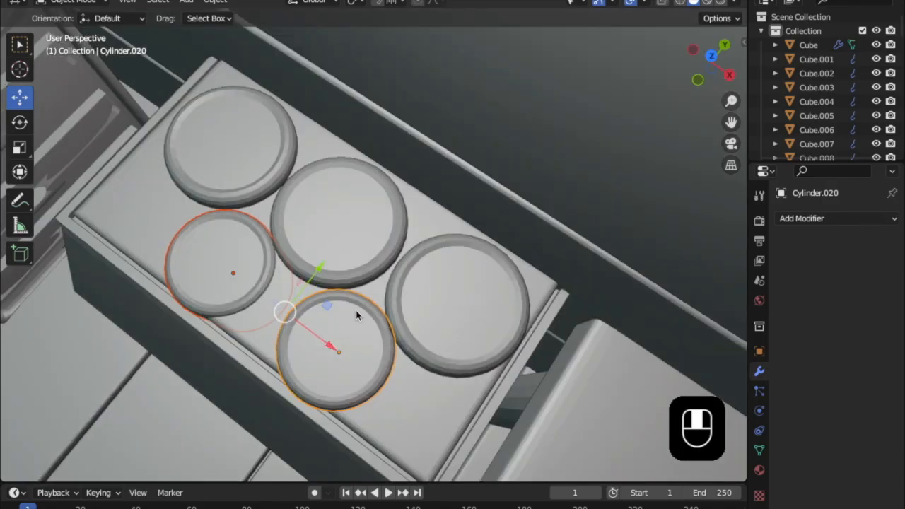
left_click(395, 301, "shift")
left_click(346, 235, "shift")
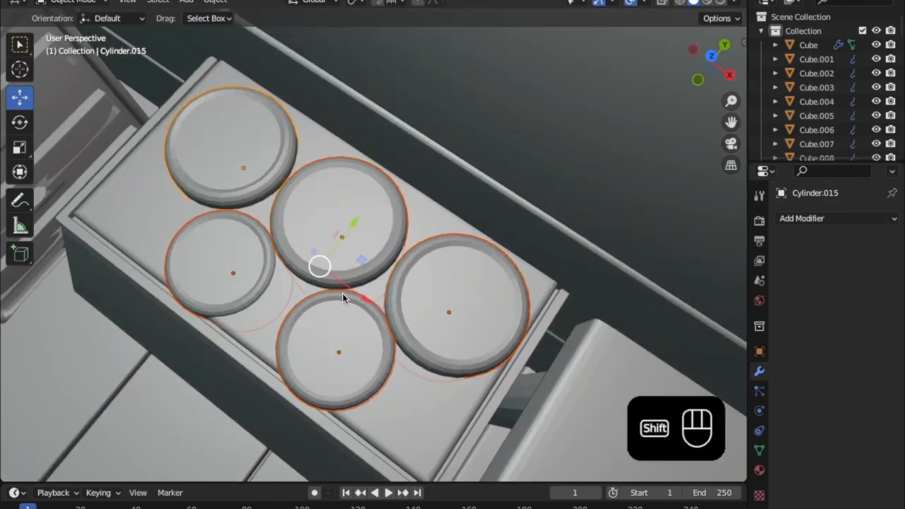
key("g")
key("y")
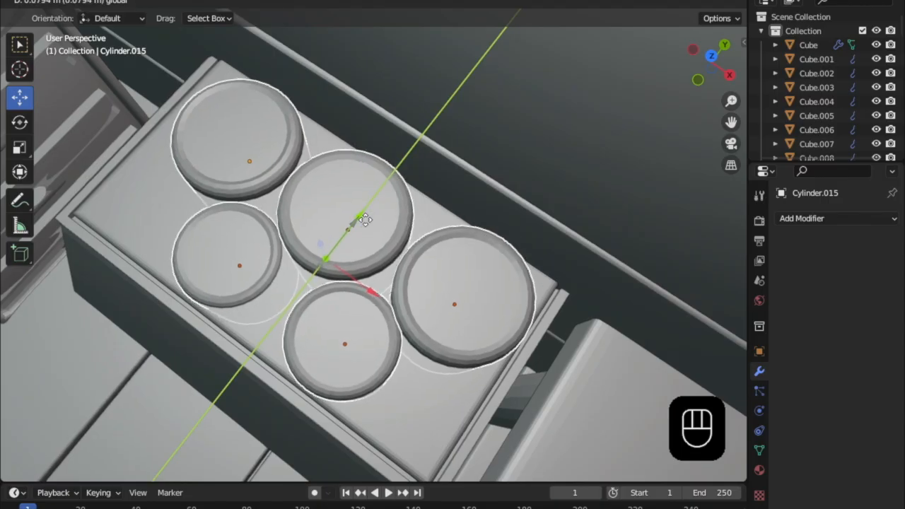
left_click(361, 219)
middle_click_drag(361, 220, 381, 296)
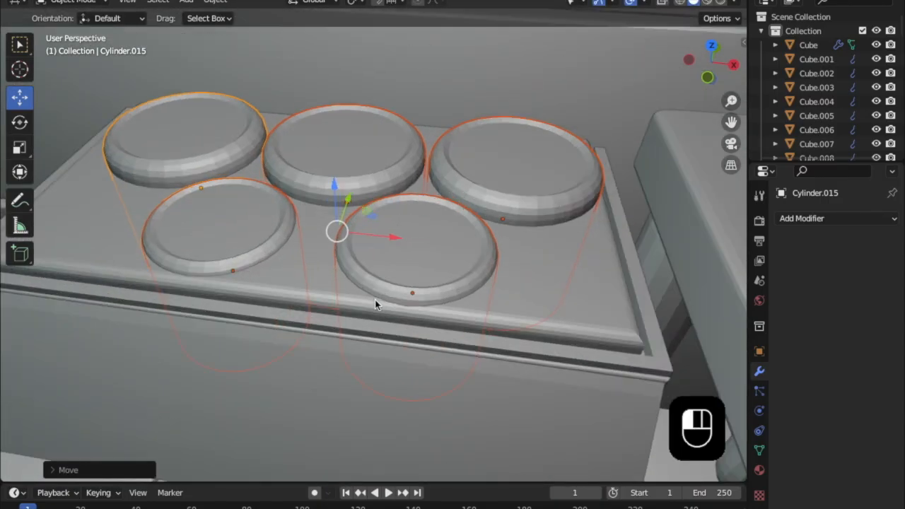
- Extrude the long front rim strip of the box's top panel into a raised lip
left_click(367, 313)
key("Tab")
left_click(375, 306, "alt")
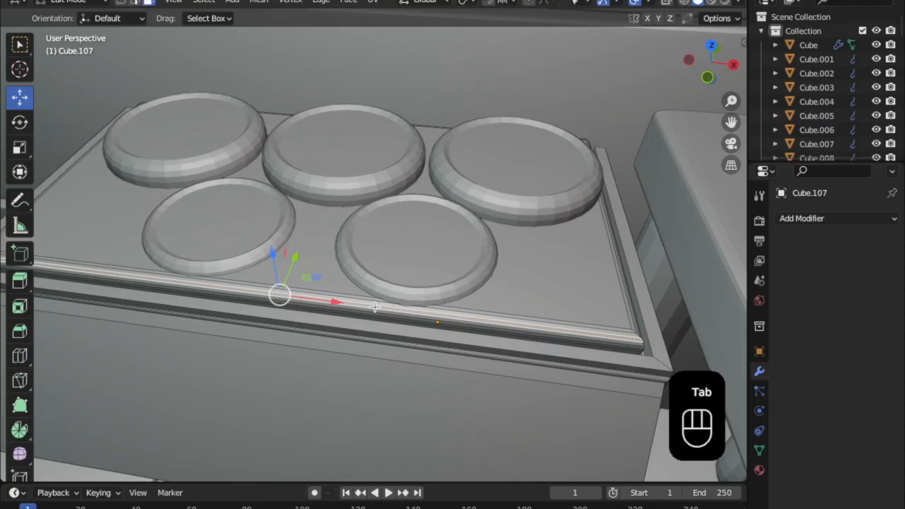
middle_click_drag(372, 308, 382, 366)
key("e")
left_click(295, 322)
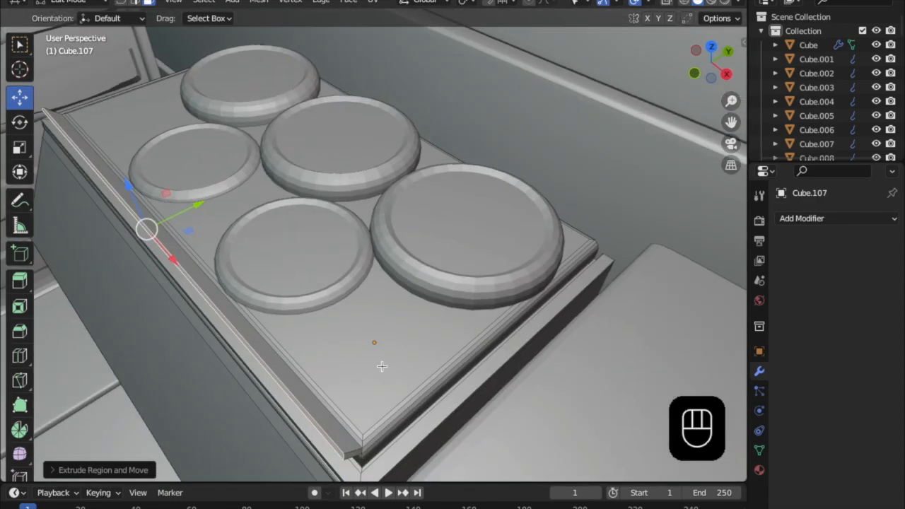
- Try extruding only the bench-side end rim strip of the top panel, and undo that extrusion
left_click(495, 324)
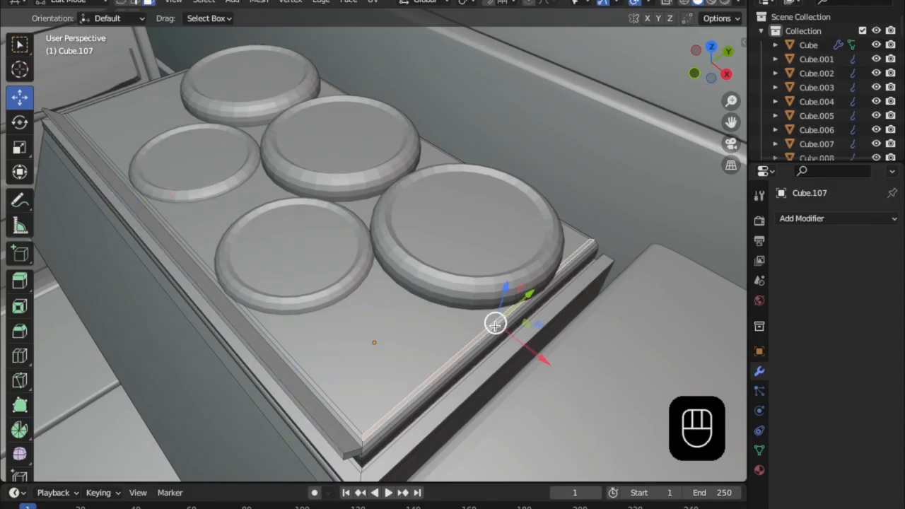
key("e")
left_click(509, 319)
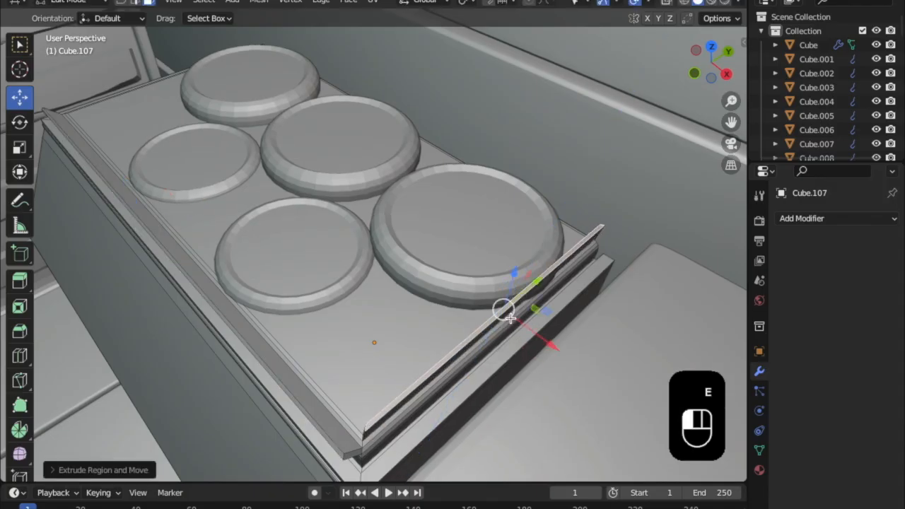
middle_click_drag(366, 305, 401, 307)
key("super+z")
- Add the drawer-side end rim strip to the selection and extrude both end strips about 0.29 m into upright side walls
middle_click_drag(346, 312, 672, 367, "shift")
scroll(372, 319, "up", 3)
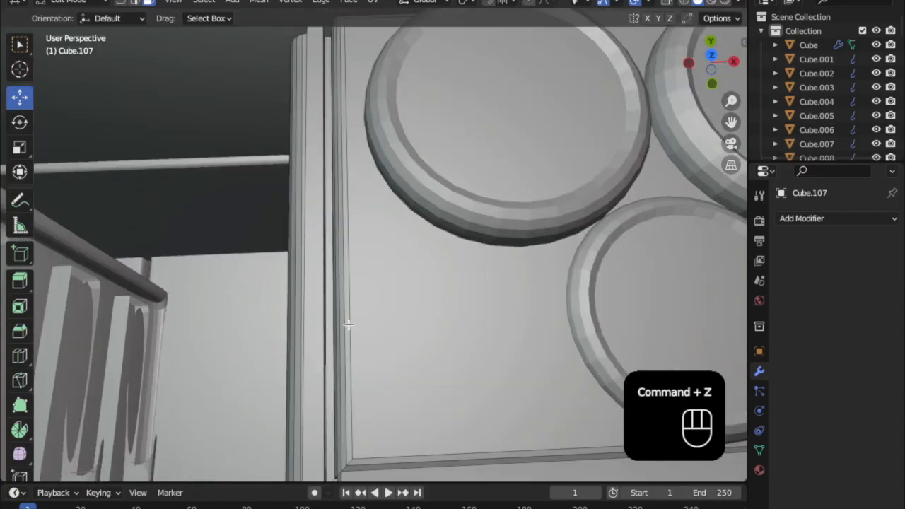
left_click(349, 325)
scroll(414, 319, "down", 4)
middle_click_drag(418, 305, 31, 266, "shift")
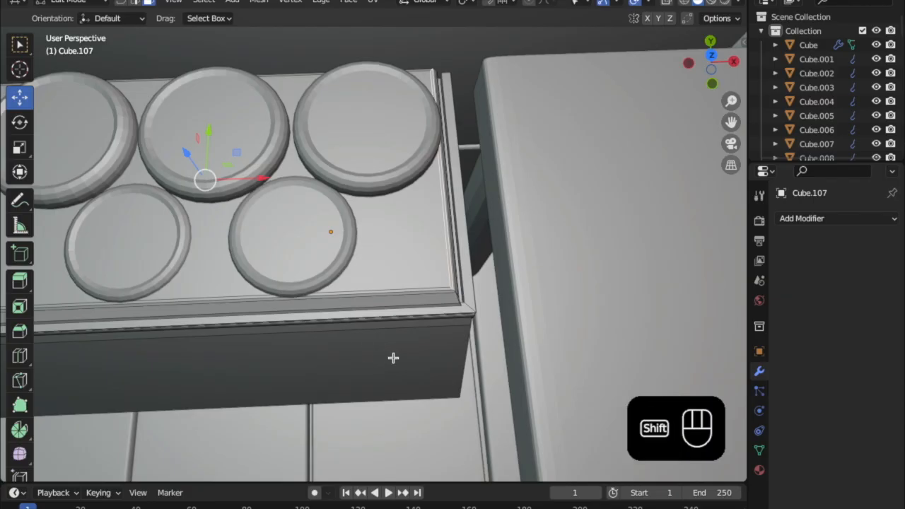
middle_click_drag(389, 360, 434, 363, "shift")
key("e")
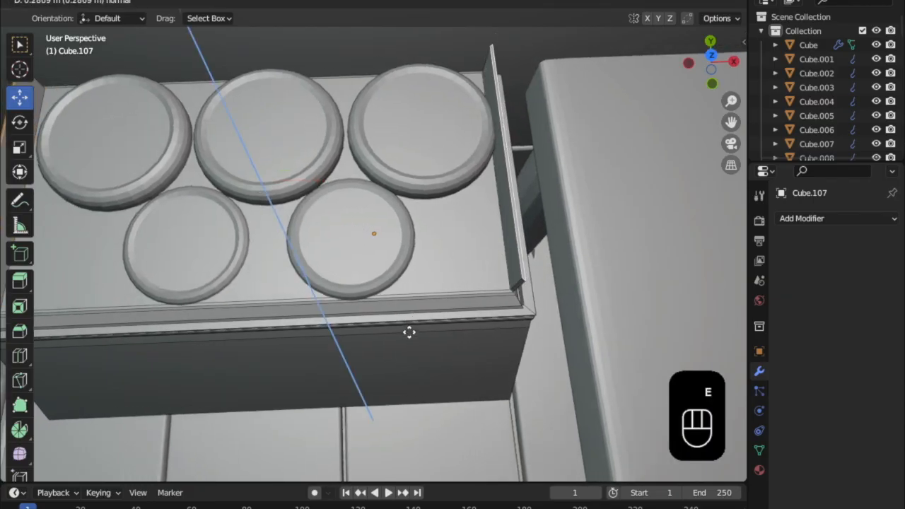
left_click(410, 331)
middle_click_drag(400, 277, 390, 211)
middle_click_drag(396, 219, 485, 265, "shift")
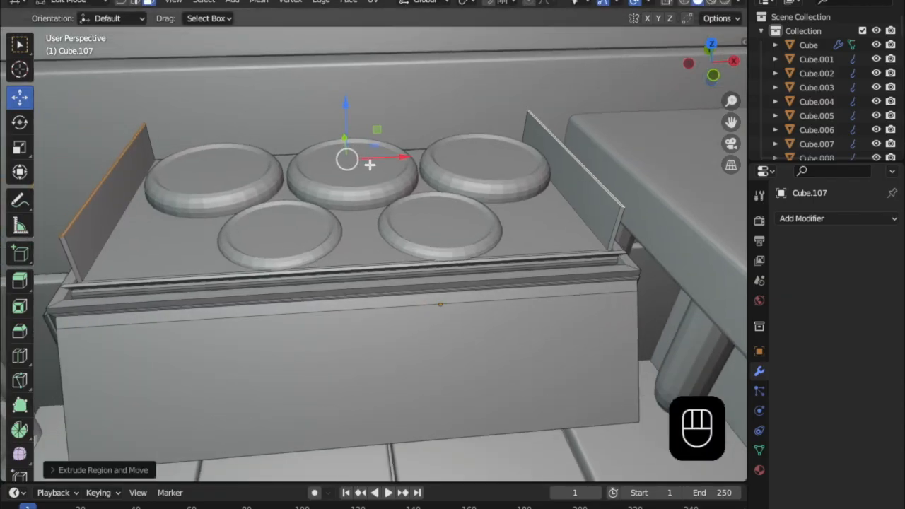
left_click(244, 162, "shift")
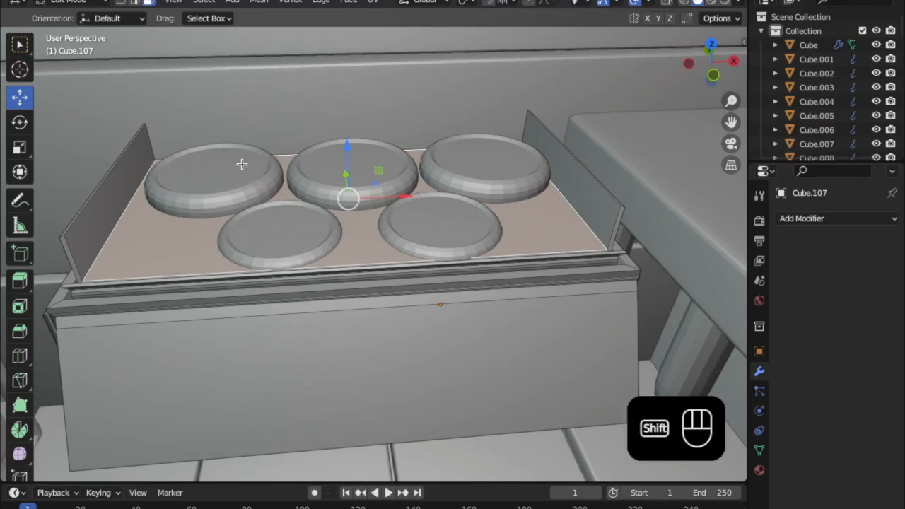
key("Tab")
- Shift the three rear discs and the two front discs slightly along X toward the drawer unit
left_click(280, 170)
left_click(353, 163, "shift")
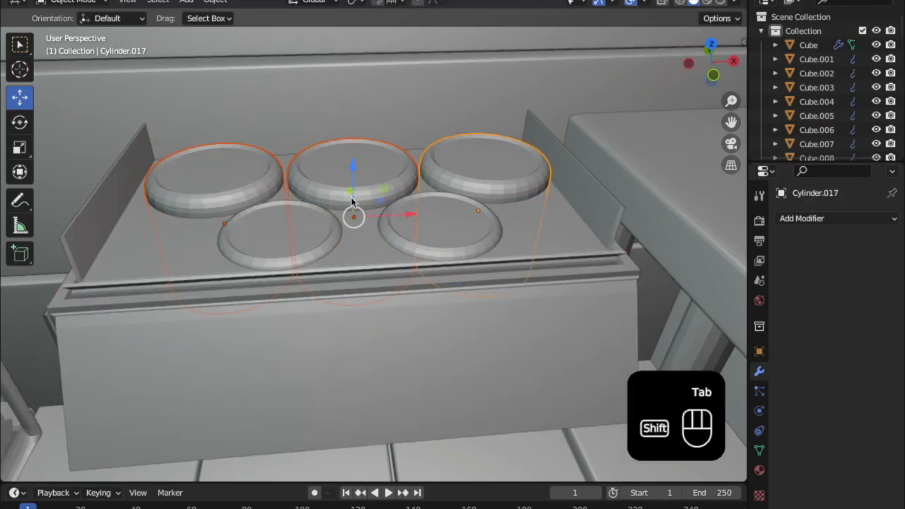
left_click_drag(375, 215, 369, 220)
left_click(412, 251)
left_click(299, 238, "shift")
left_click_drag(386, 268, 377, 269)
middle_click_drag(359, 295, 356, 324)
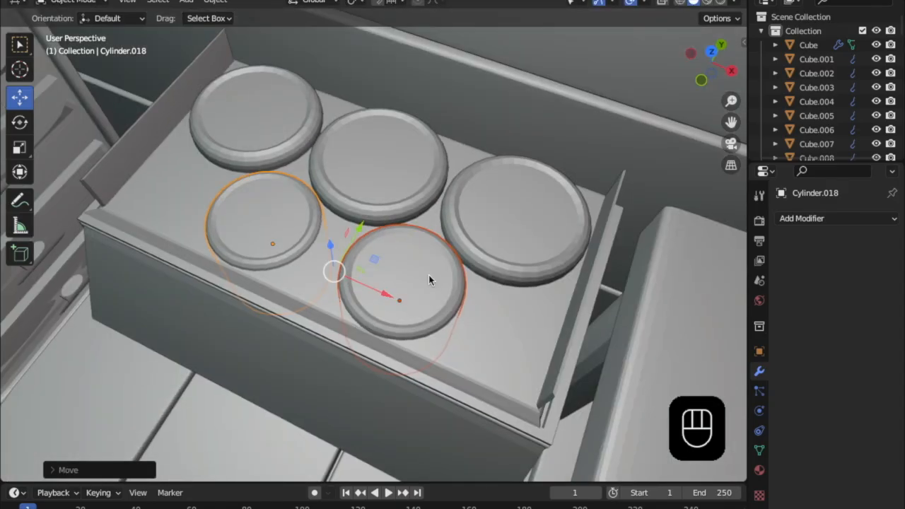
- Raise each of the two front discs slightly along Z above the top panel
left_click(388, 272)
middle_click_drag(389, 272, 390, 218)
scroll(389, 215, "up", 3)
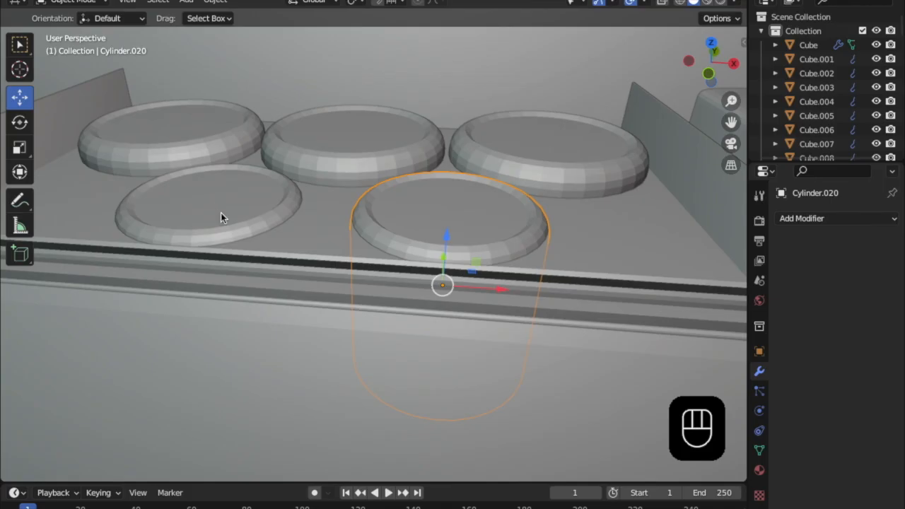
left_click_drag(216, 212, 208, 195)
left_click(414, 189)
left_click_drag(439, 237, 445, 222)
- Fine-tune the height of the front disc nearest the drawer unit
middle_click_drag(297, 240, 291, 218)
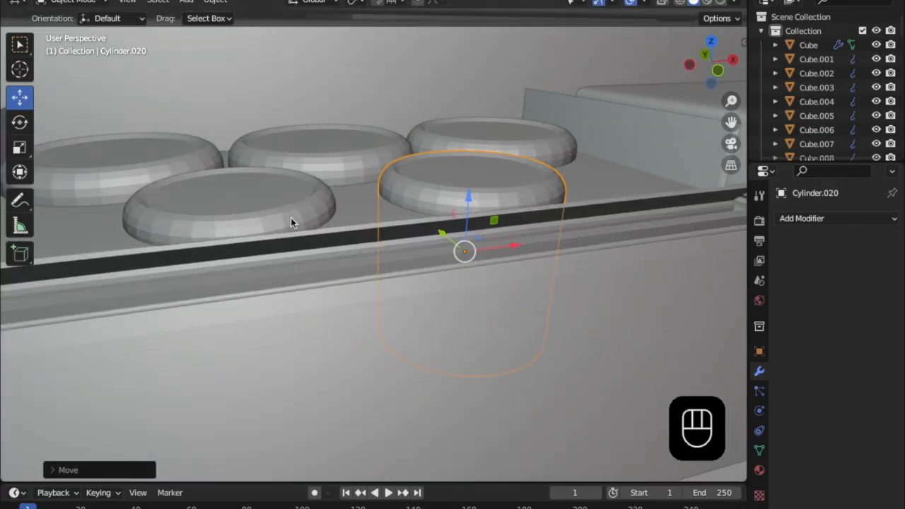
left_click(286, 208)
mouse_move(244, 212)
left_mouse_down()
mouse_move(244, 190)
mouse_move(244, 201)
left_mouse_up()
middle_click_drag(268, 233, 279, 257)
left_click_drag(279, 257, 278, 263)
- Adjust the position of the bench-side front disc to match the neighbouring front disc
middle_click_drag(278, 263, 470, 151)
left_click(449, 183)
left_click_drag(492, 226, 473, 219)
right_click(473, 207)
middle_click_drag(472, 219, 417, 206)
scroll(323, 240, "down", 3)
middle_click_drag(376, 241, 420, 287, "shift")
scroll(319, 305, "up", 2)
scroll(365, 290, "down", 3)
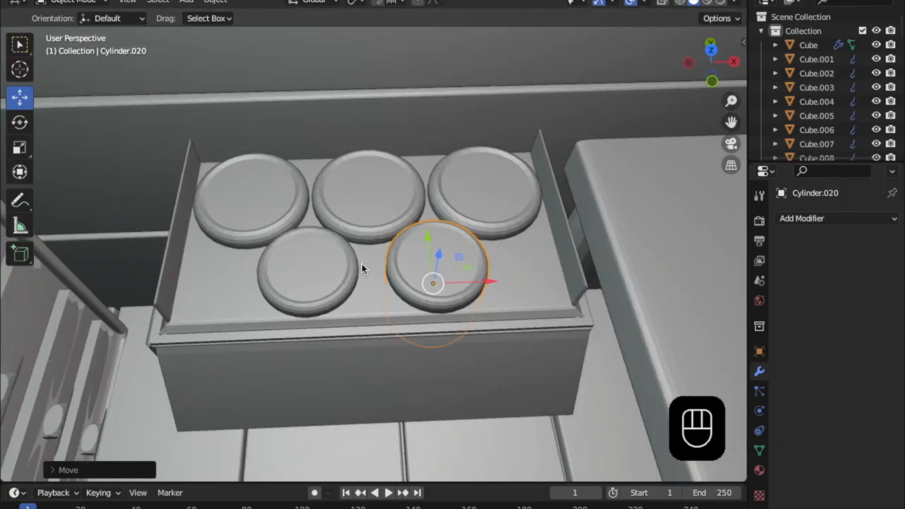
- Select all five discs and inset their top faces down to small central circles
key("Tab")
scroll(318, 276, "up", 2)
key("Tab")
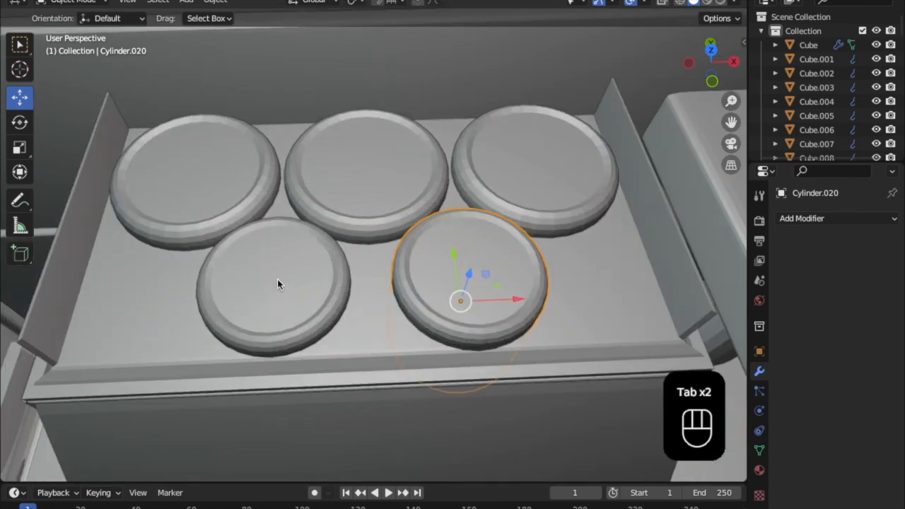
left_click(277, 280, "shift")
left_click(204, 157, "shift")
left_click(414, 162, "shift")
left_click(517, 205, "shift")
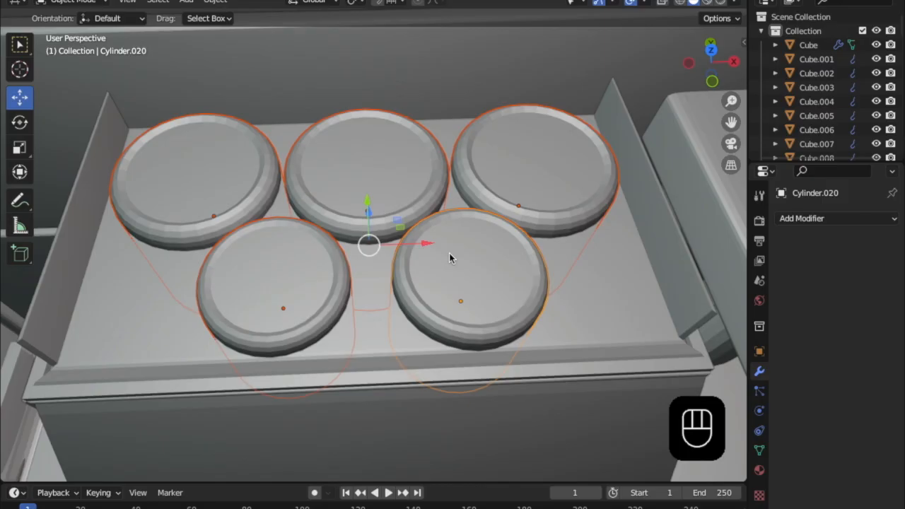
key("Tab")
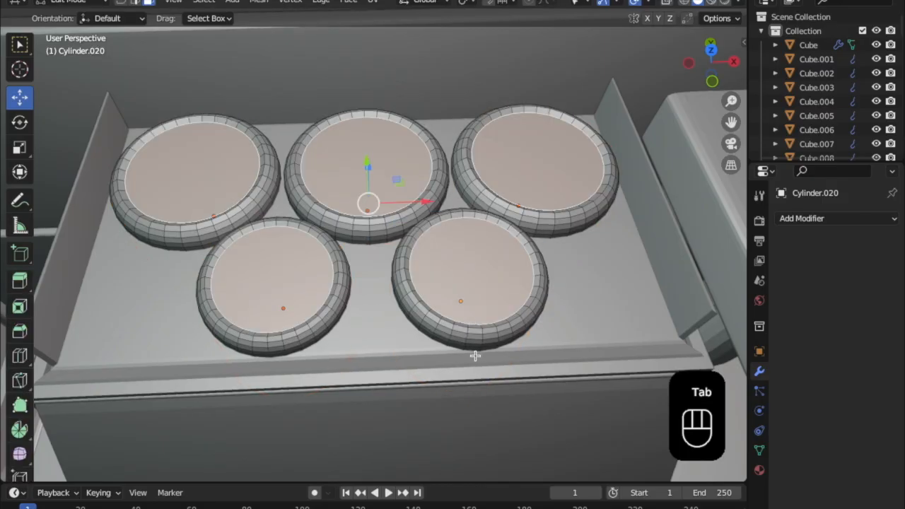
key("i")
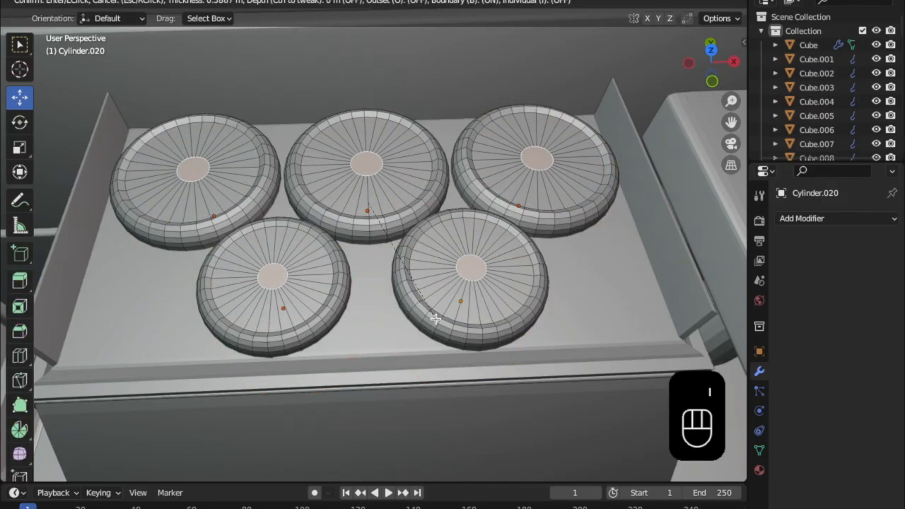
left_click(435, 320)
- Extrude the small central faces upward and push them out further with Shrink/Fatten to form knobs
key("e")
left_click(437, 312)
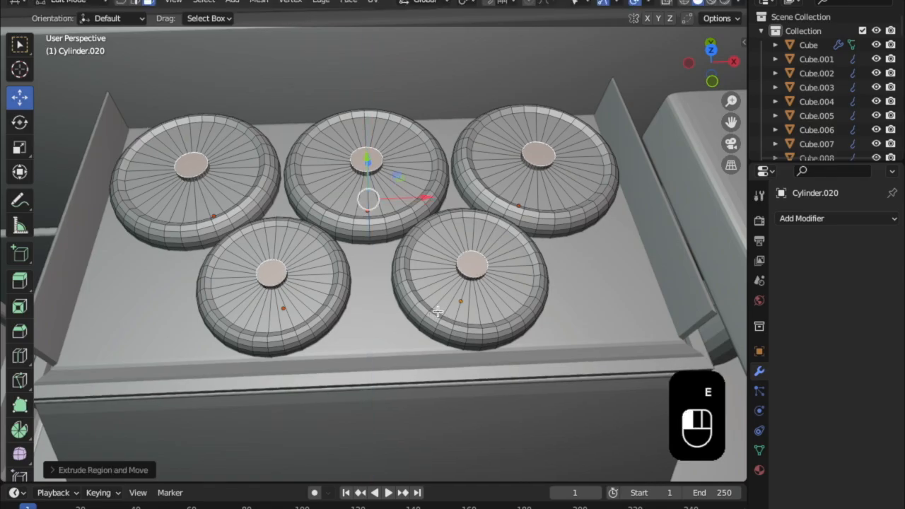
key("s")
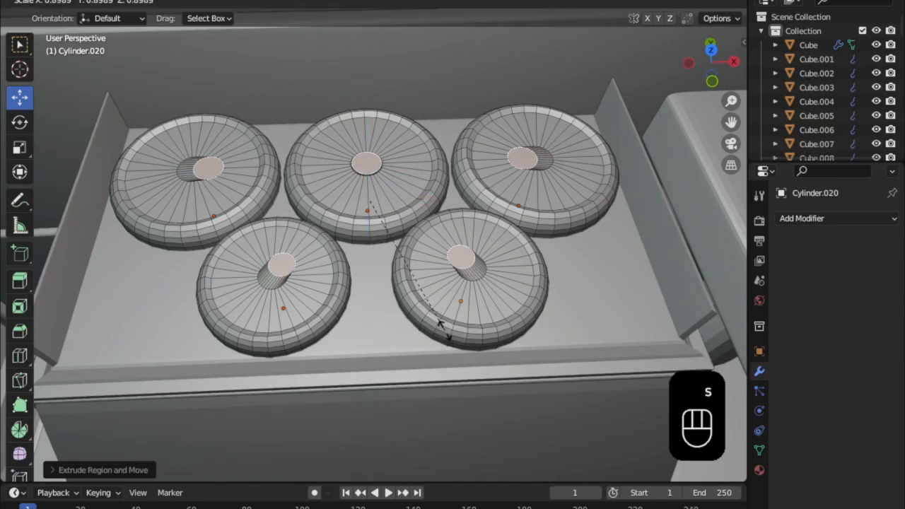
left_click(444, 328)
key("alt+s")
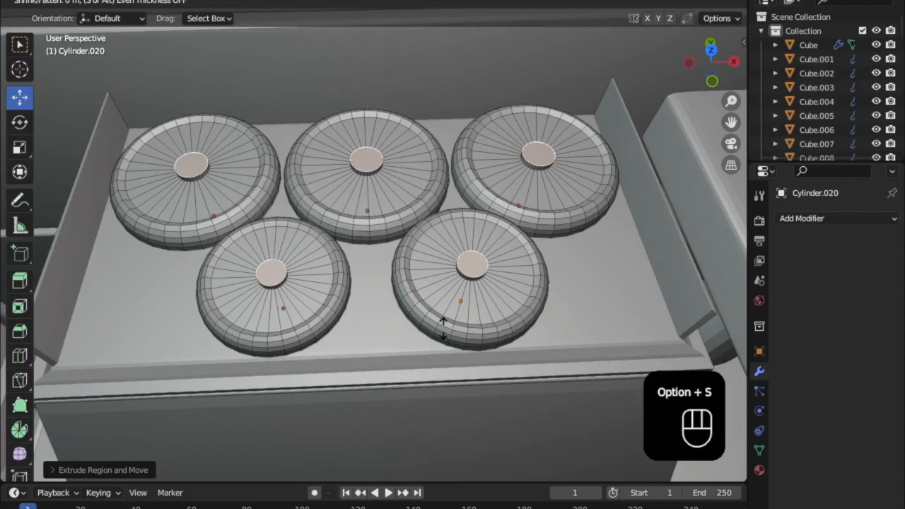
left_click(439, 323)
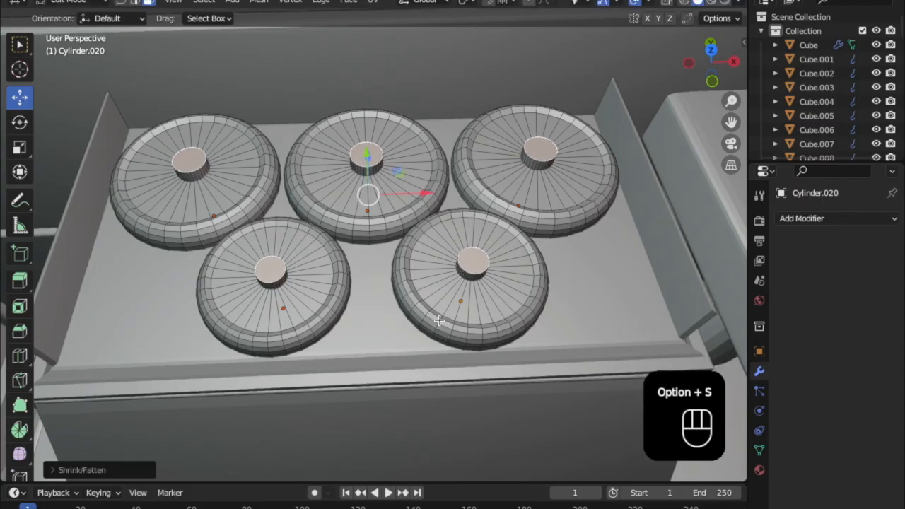
- Lower the central faces along Z to sink the knobs into round recesses in the discs
scroll(440, 322, "up", 1)
middle_click_drag(435, 201, 296, 146)
left_click_drag(359, 131, 360, 146)
middle_click_drag(360, 146, 440, 402)
- Inset the recess floors, extrude them upward into central pegs, and adjust the pegs' height along Z
key("i")
left_click(437, 394)
key("e")
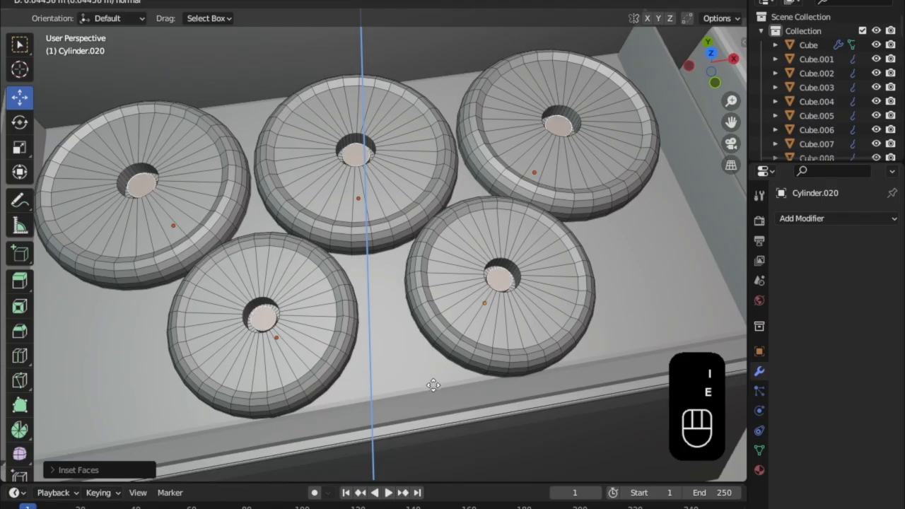
left_click(430, 380)
middle_click_drag(425, 373, 422, 161)
left_click_drag(371, 124, 367, 131)
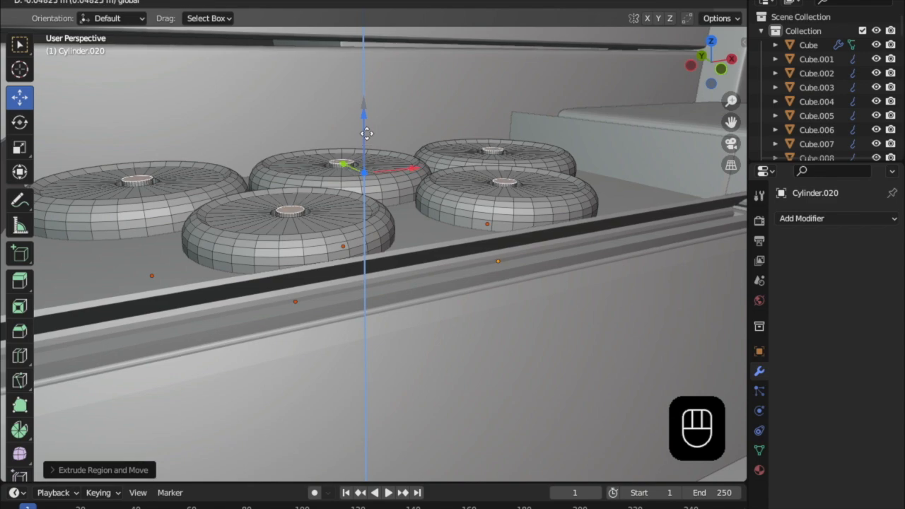
left_click_drag(367, 130, 367, 135)
middle_click_drag(367, 135, 350, 258)
scroll(351, 259, "down", 3)
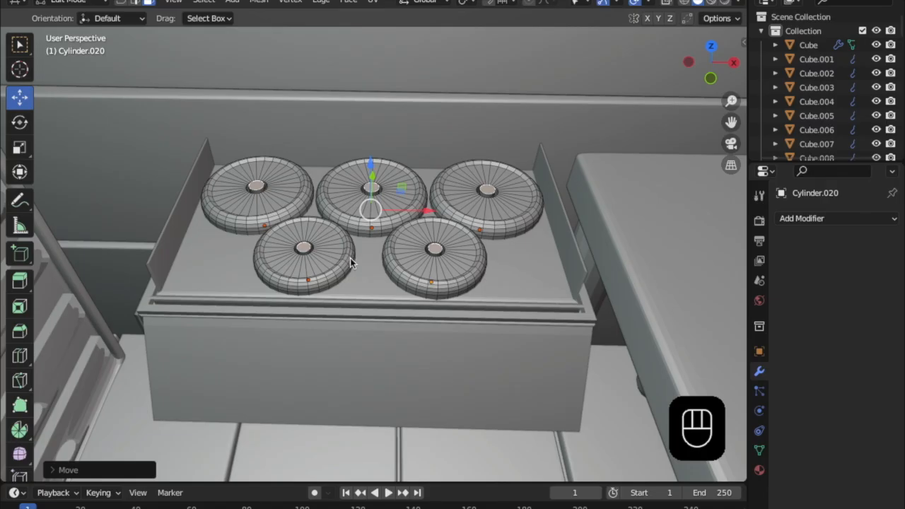
key("Tab")
- Try placing a duplicate set of the five discs forward along Y in front of the box, and delete the copies
middle_click_drag(351, 262, 385, 340)
scroll(467, 292, "up", 4)
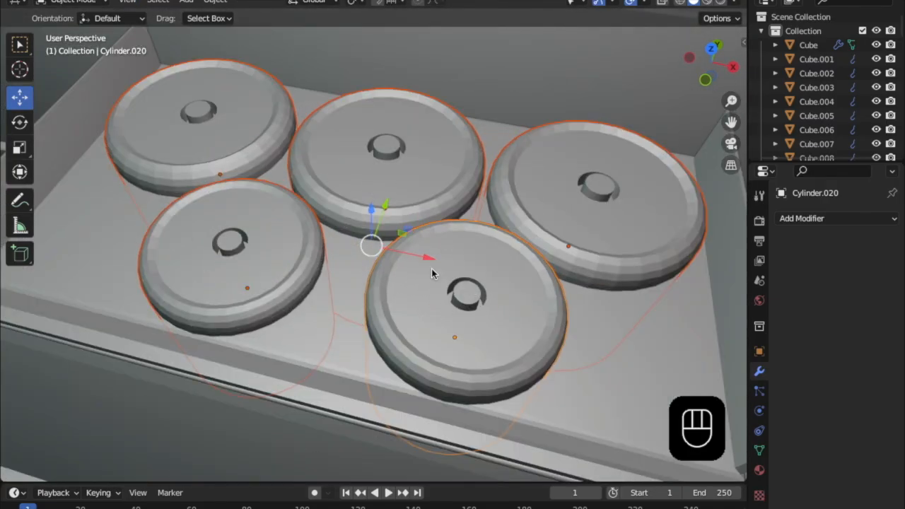
scroll(306, 286, "down", 4)
middle_click_drag(305, 286, 330, 259)
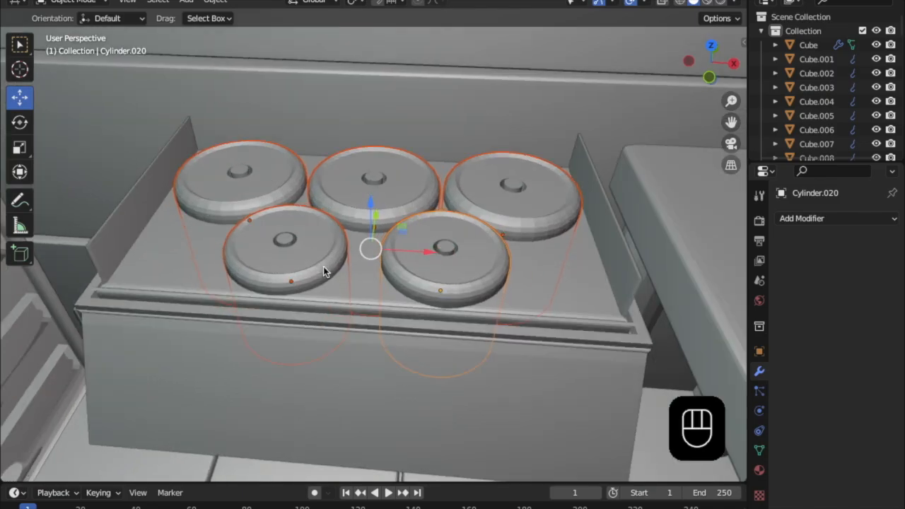
scroll(323, 266, "down", 3)
middle_click_drag(323, 266, 332, 339)
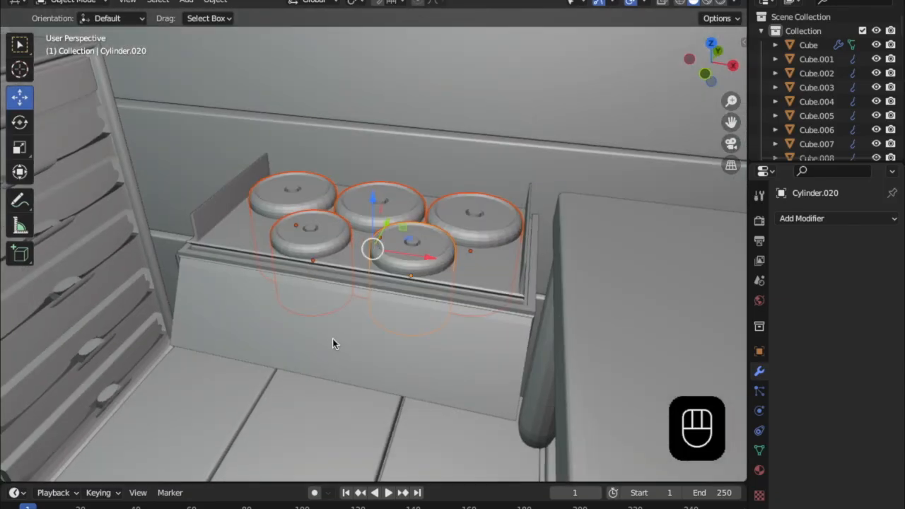
key("shift+d")
right_click(406, 307)
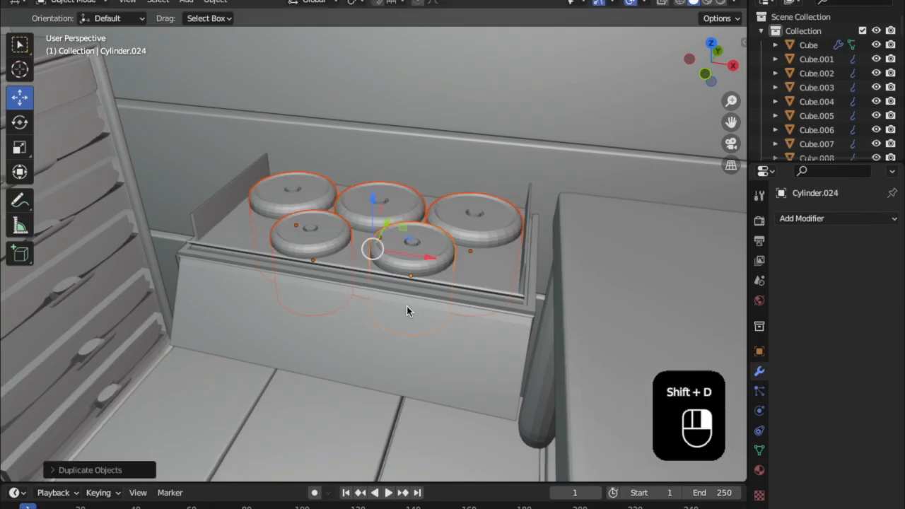
left_click_drag(381, 230, 377, 321)
key("x")
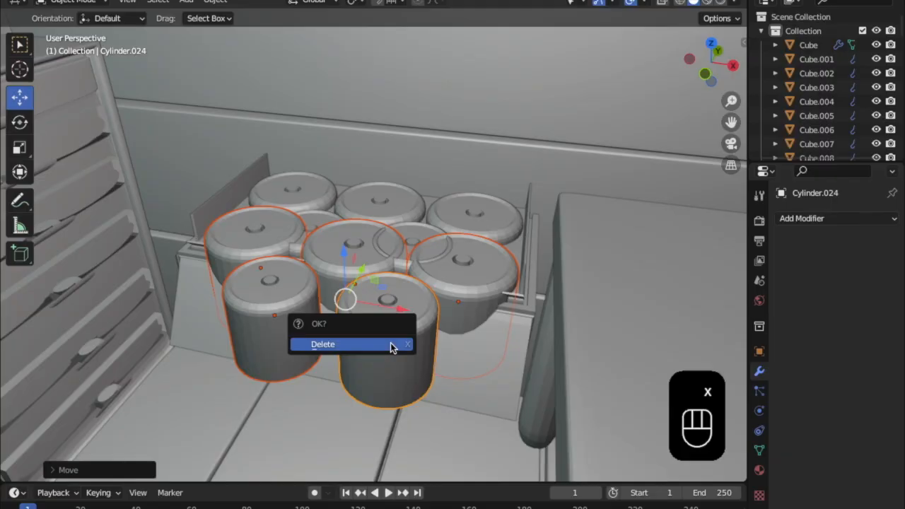
left_click(391, 344)
- Duplicate the front-row disc nearest the bench, move the copy forward along Y, and lower it along Z to the box's sloped front
left_click(409, 257)
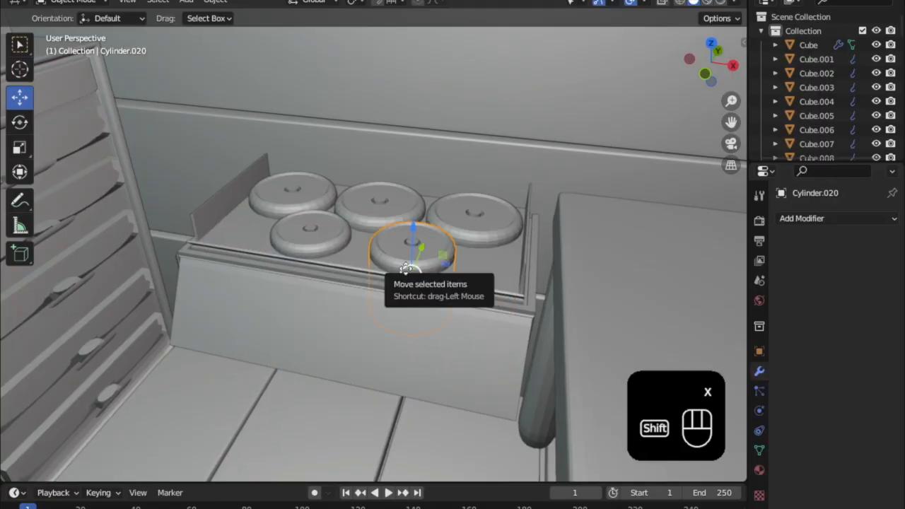
key("shift+d")
key("y")
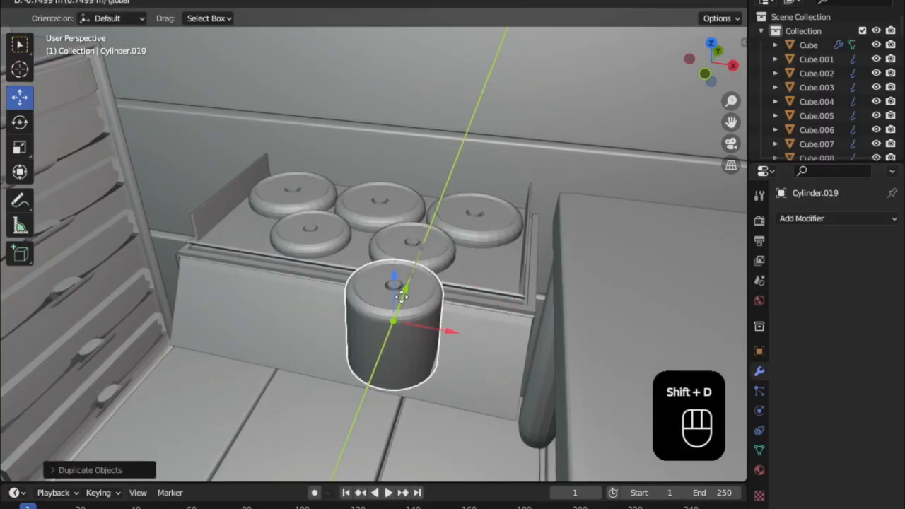
left_click(406, 276)
left_click_drag(401, 265, 398, 313)
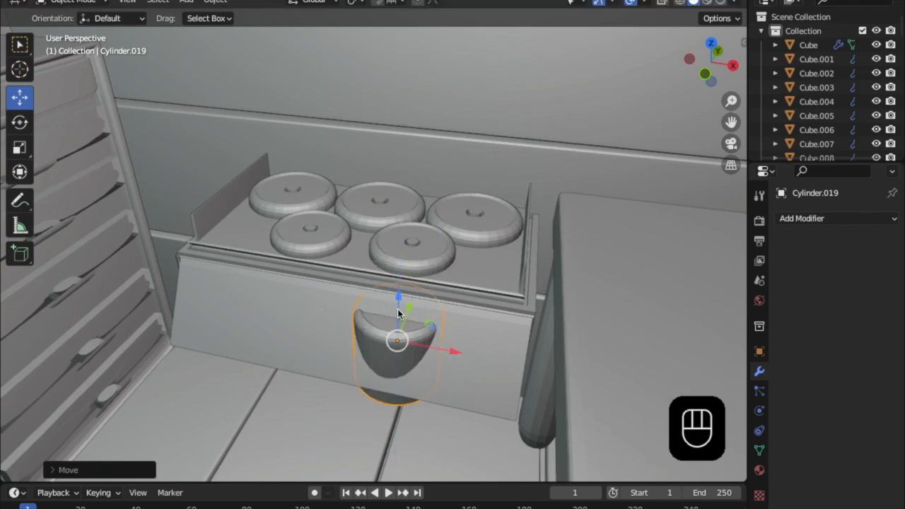
- Rotate the copied disc so its face tilts outward from the sloped front panel, and scale it down to knob size
left_click(15, 122)
left_click_drag(393, 341, 346, 336)
middle_click_drag(346, 335, 399, 356)
key("s")
left_click(431, 353)
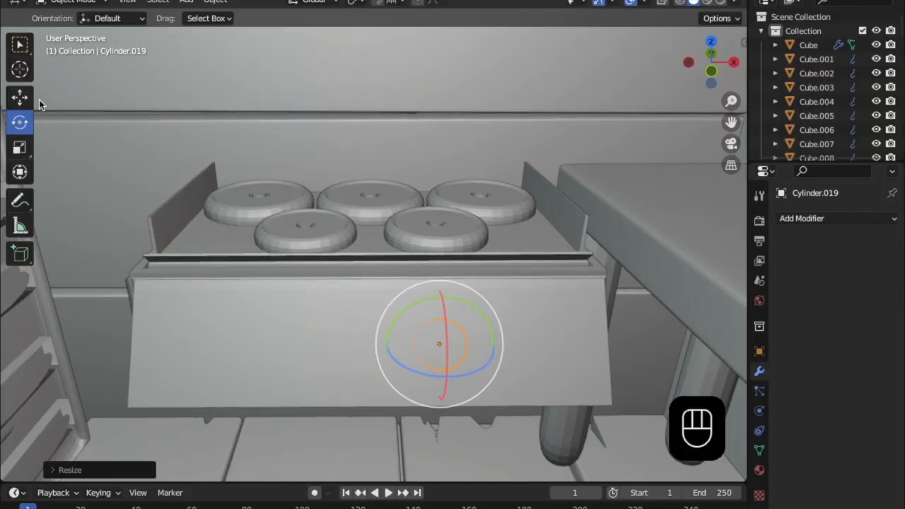
- Position the small knob against the sloped front panel and adjust its scale
left_click(20, 97)
middle_click_drag(226, 282, 542, 403)
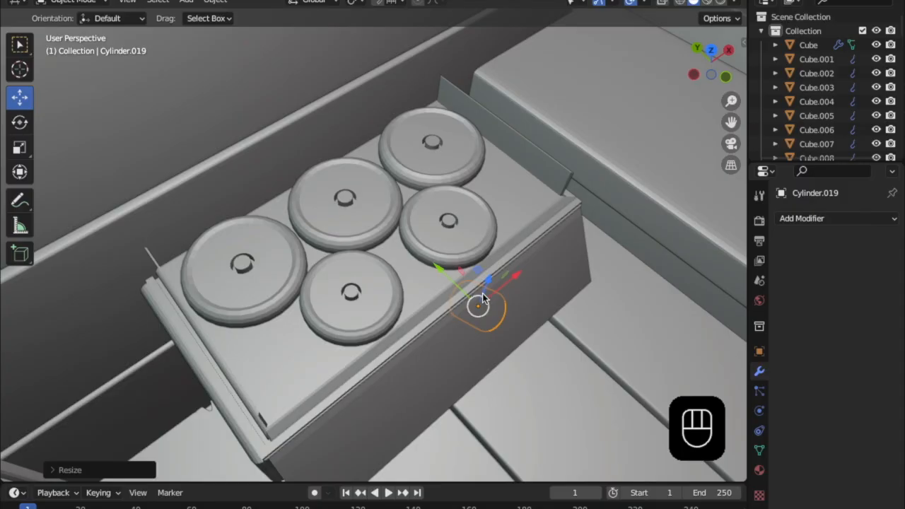
middle_click_drag(522, 277, 408, 271, "shift")
left_click_drag(355, 255, 384, 232)
middle_click_drag(384, 232, 327, 319)
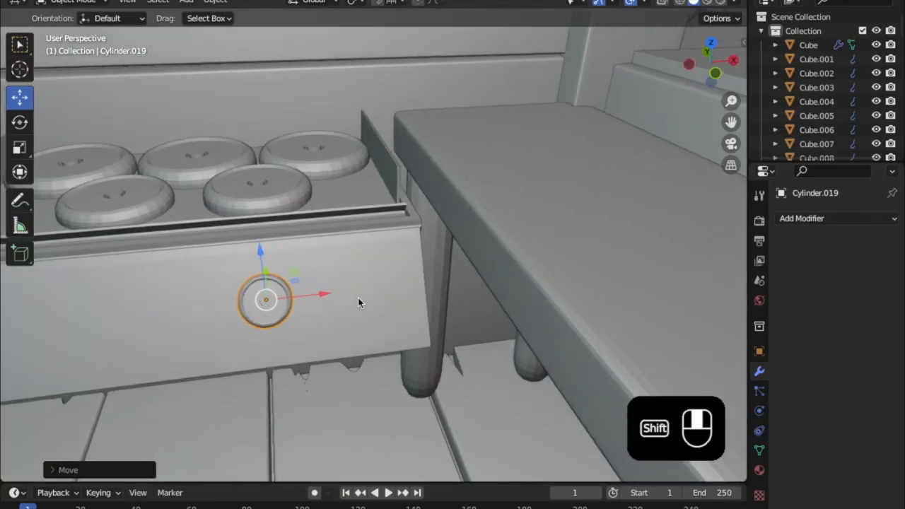
middle_click_drag(425, 329, 414, 374, "shift")
scroll(432, 376, "up", 2)
key("s")
- Duplicate the front knob along X twice, spacing the copies across the sloped panel
key("shift+d")
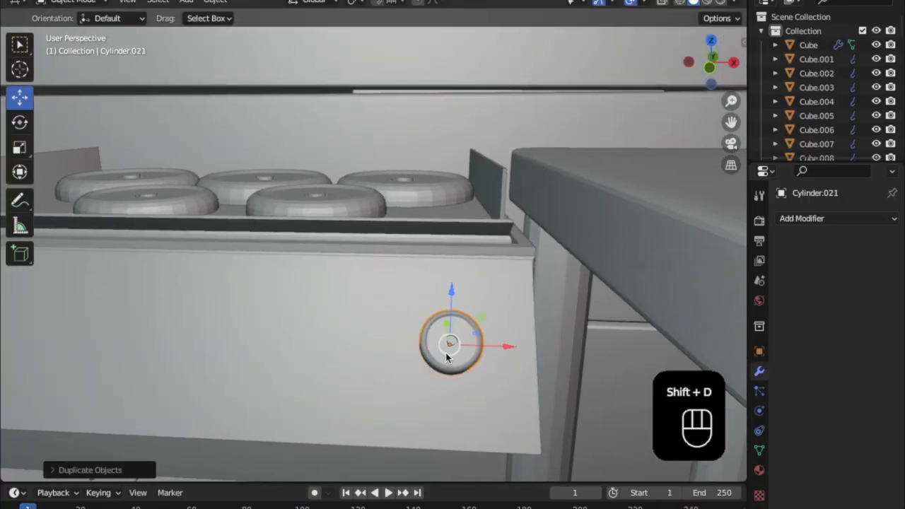
key("x")
left_click(329, 371)
middle_click_drag(376, 371, 543, 398, "shift")
key("shift+d")
key("x")
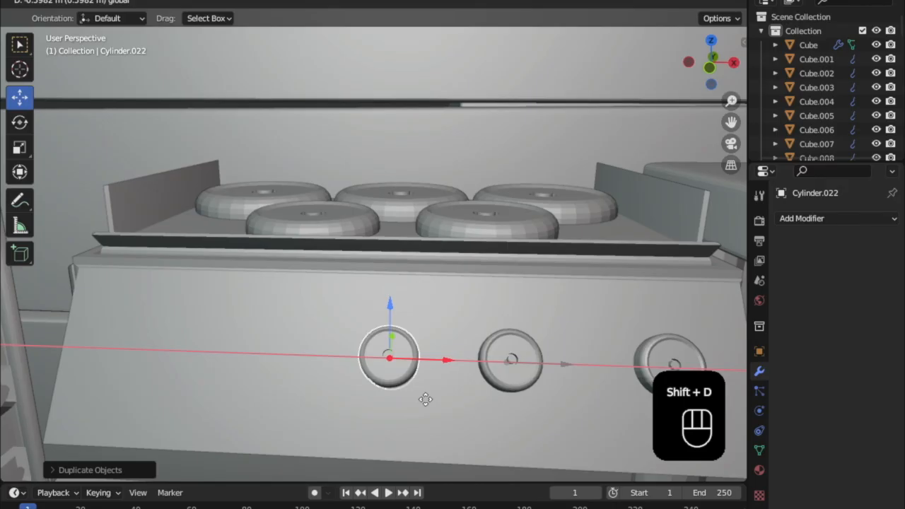
left_click(423, 404)
- Add two more knob copies along X to complete a row of five across the sloped panel
key("shift+d")
key("x")
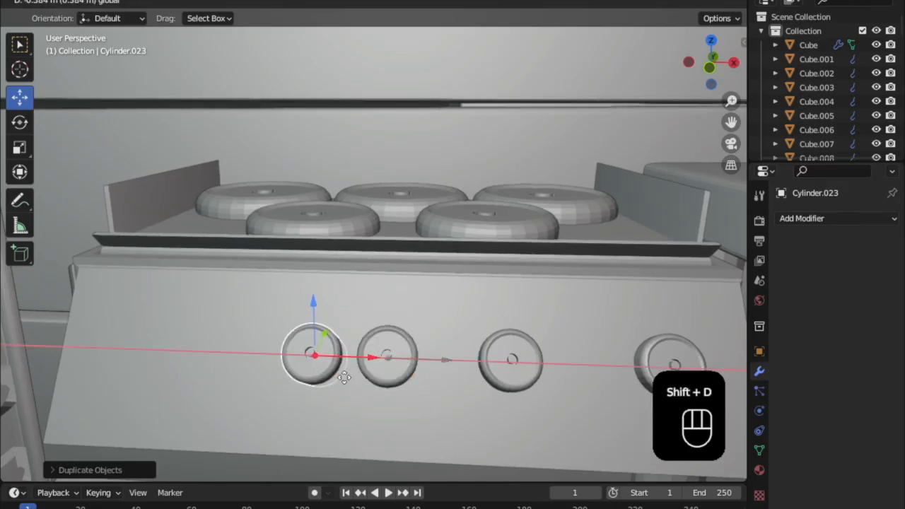
left_click(321, 380)
middle_click_drag(370, 398, 393, 408, "shift")
key("shift+d")
key("x")
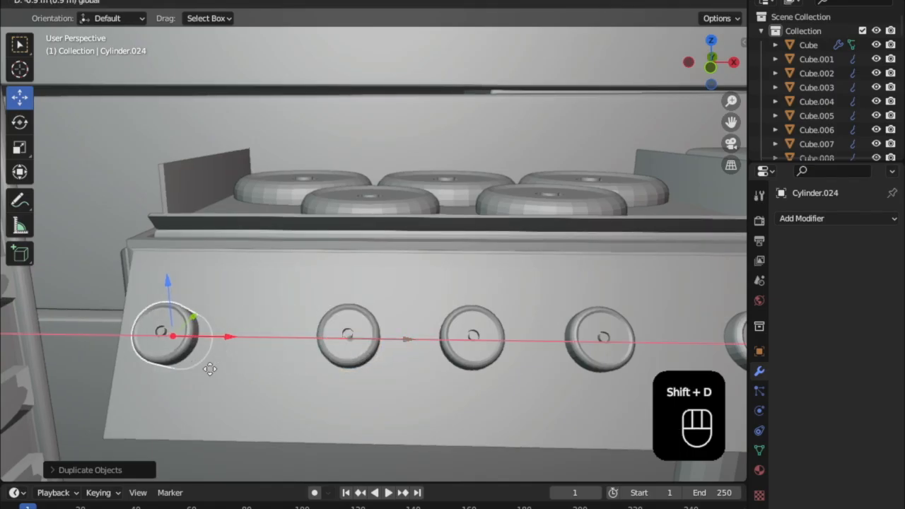
left_click(228, 376)
- Edit the box's mesh and inset its sloped front face to form a narrow border around the knobs
scroll(251, 394, "down", 2)
middle_click_drag(373, 414, 374, 325)
key("Tab")
scroll(379, 318, "up", 2)
key("Tab")
left_click(365, 335)
key("Tab")
scroll(366, 342, "up", 2)
left_click(366, 358)
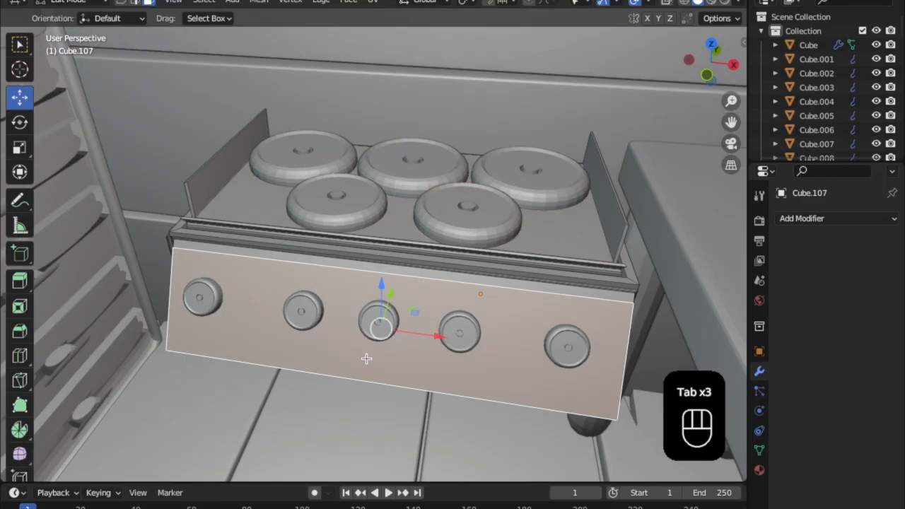
key("i")
left_click(420, 433)
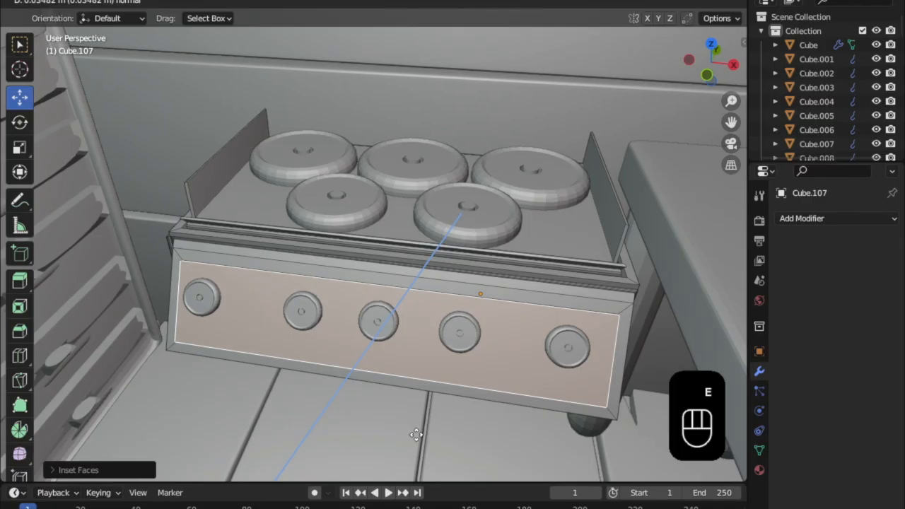
- Inset the inner front panel slightly again and extrude it inward to recess it behind the knobs
key("i")
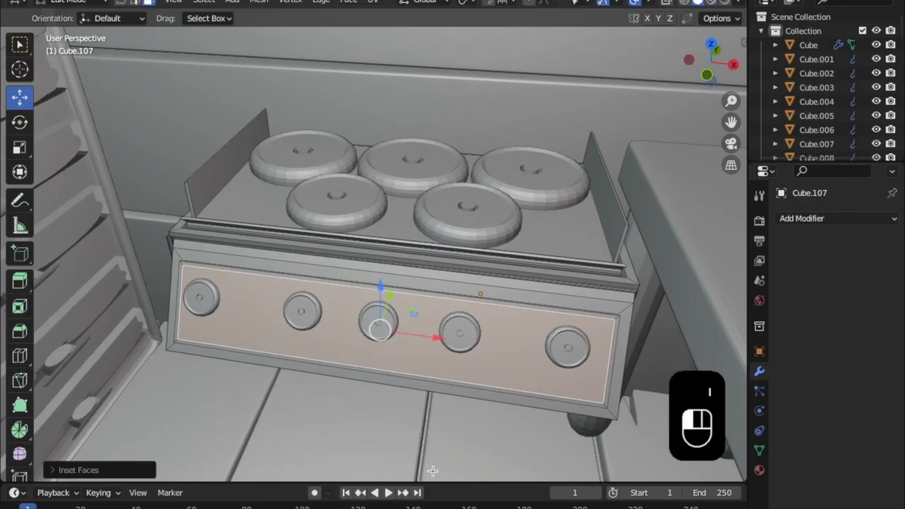
key("e")
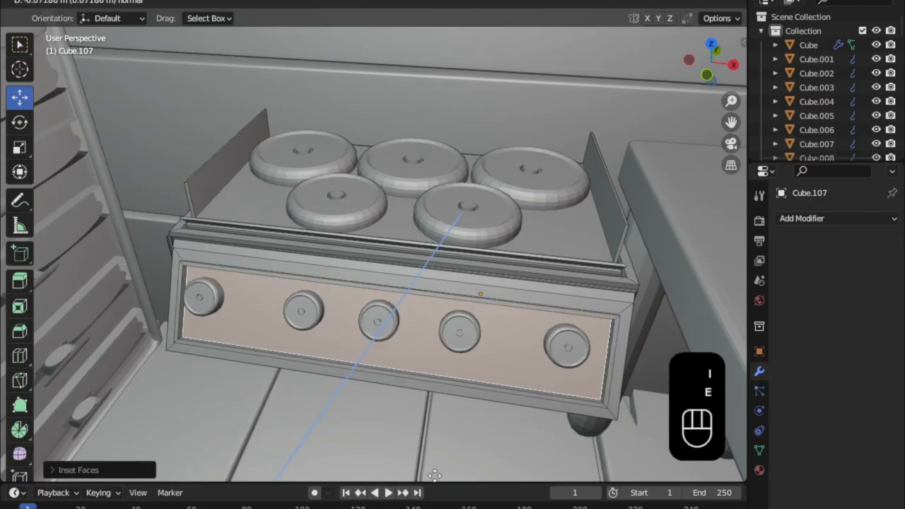
middle_click_drag(440, 476, 569, 433)
middle_click_drag(470, 343, 615, 200)
- Inset the box's underside face twice, reducing the inner face to a narrow central strip
key("Tab")
left_click(643, 123)
middle_click_drag(643, 123, 353, 361)
key("Tab")
left_click(359, 395)
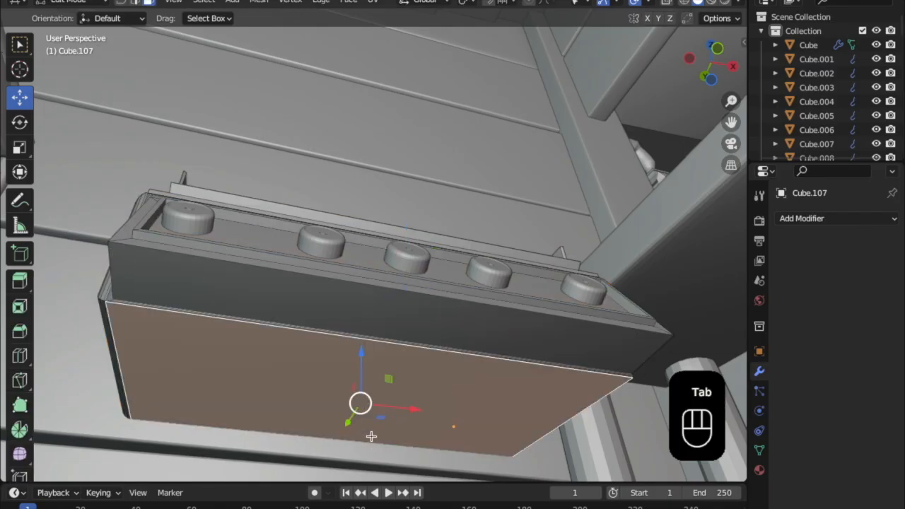
middle_click_drag(373, 428, 380, 382, "shift")
key("i")
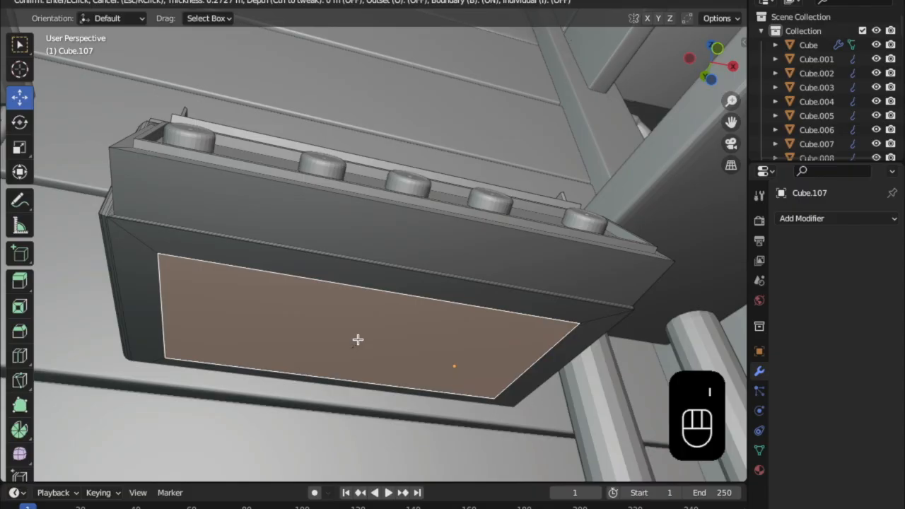
left_click(370, 423)
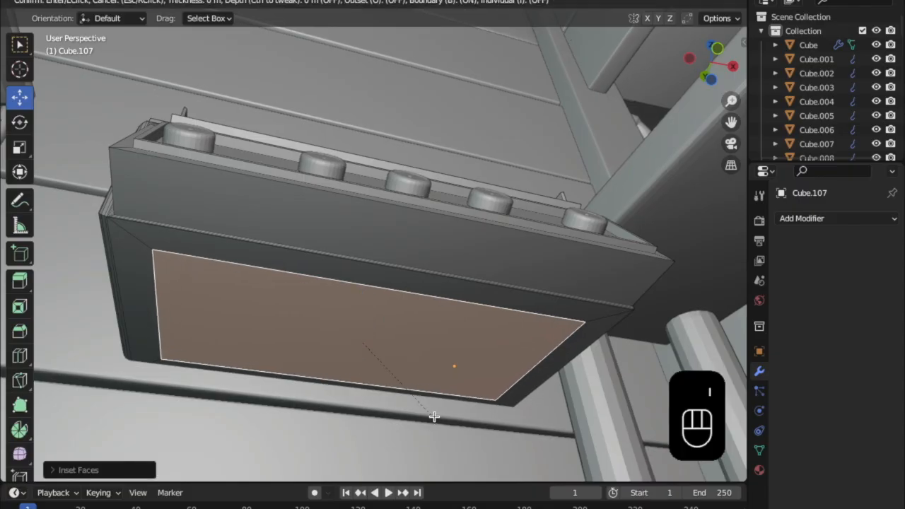
left_click(371, 360)
middle_click_drag(394, 400, 387, 398)
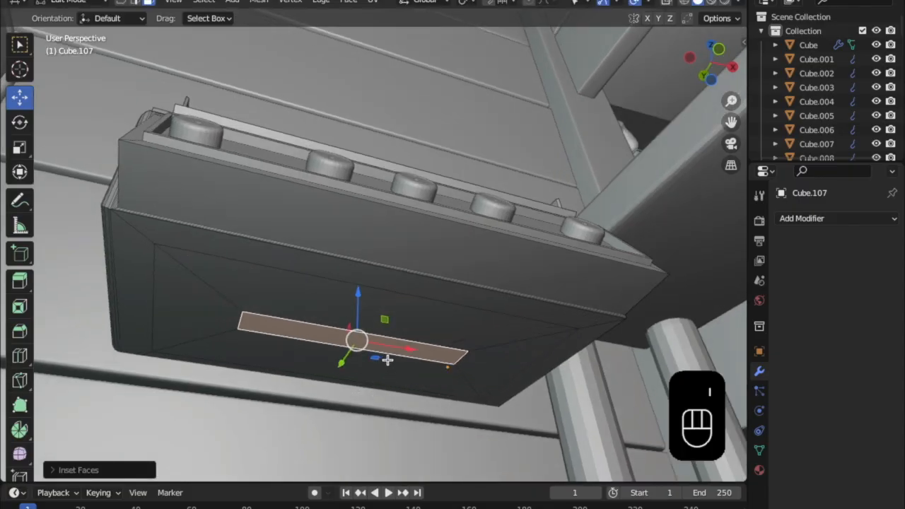
- Lower the inset strip along Z into a tapered base, and extrude it downward into a support block
scroll(383, 340, "down", 1)
middle_click_drag(362, 356, 360, 375)
left_click_drag(361, 299, 352, 364)
middle_click_drag(352, 364, 348, 403)
key("e")
left_click(350, 446)
middle_click_drag(350, 446, 378, 423)
scroll(370, 439, "up", 2)
middle_click_drag(378, 422, 428, 355, "shift")
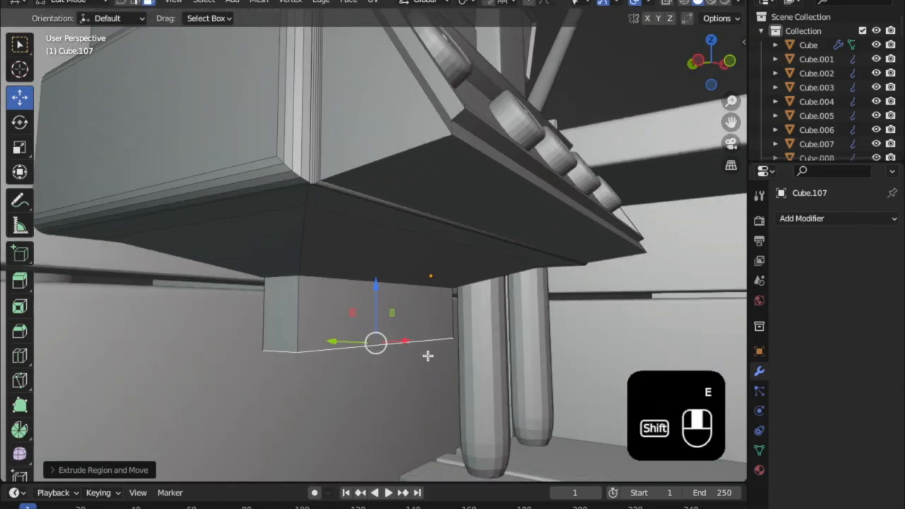
- Slant the support by moving its bottom face along Y toward the back wall and lowering it along Z
left_click_drag(333, 342, 273, 352)
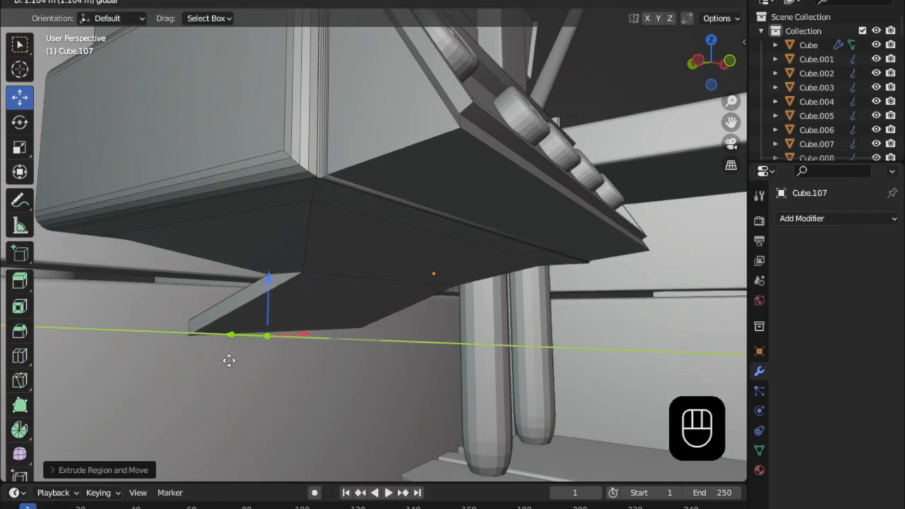
left_click_drag(280, 304, 271, 322)
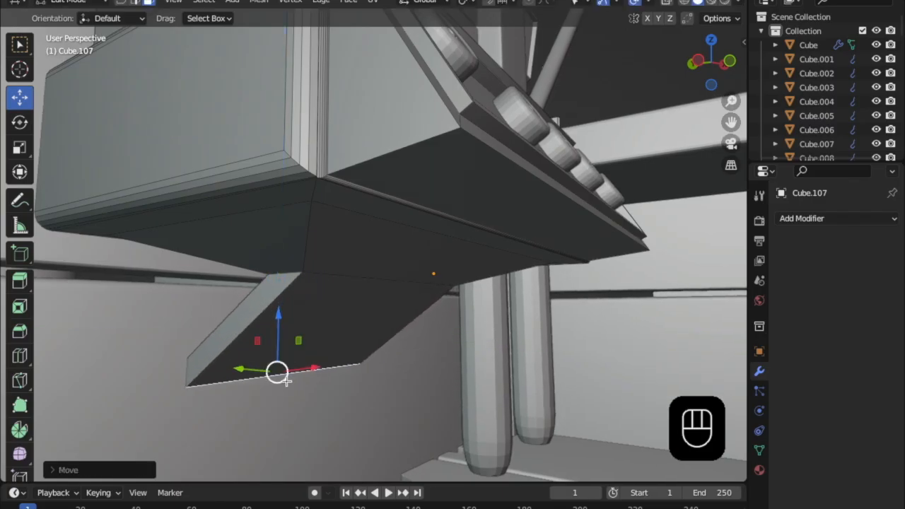
left_click_drag(249, 375, 241, 375)
middle_click_drag(298, 382, 455, 293)
key("Tab")
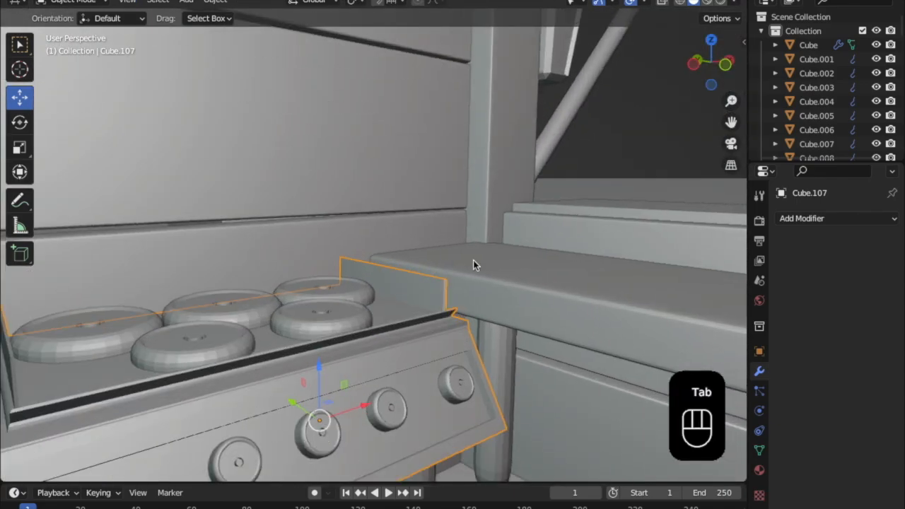
- Inspect the box's knobs and the whole structure from outside
left_click(333, 319)
left_click(391, 415)
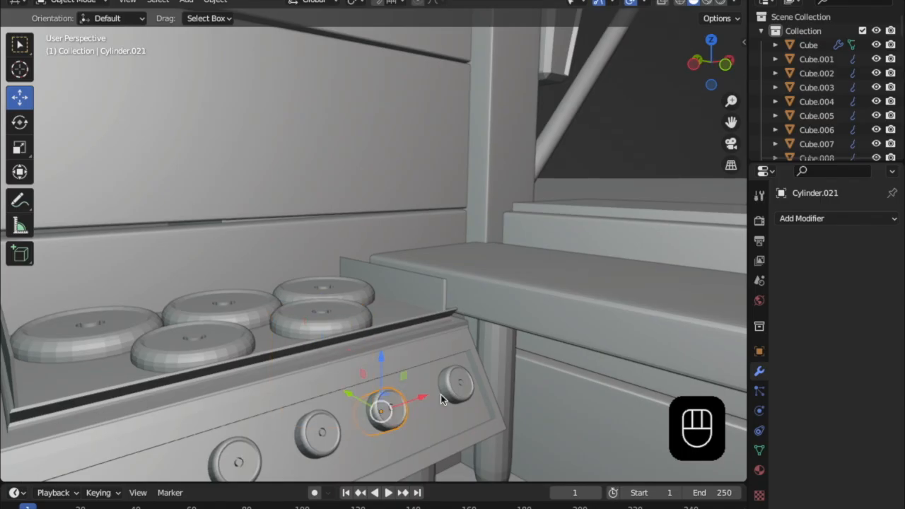
middle_click_drag(386, 406, 369, 342)
scroll(400, 353, "down", 3)
scroll(328, 297, "down", 5)
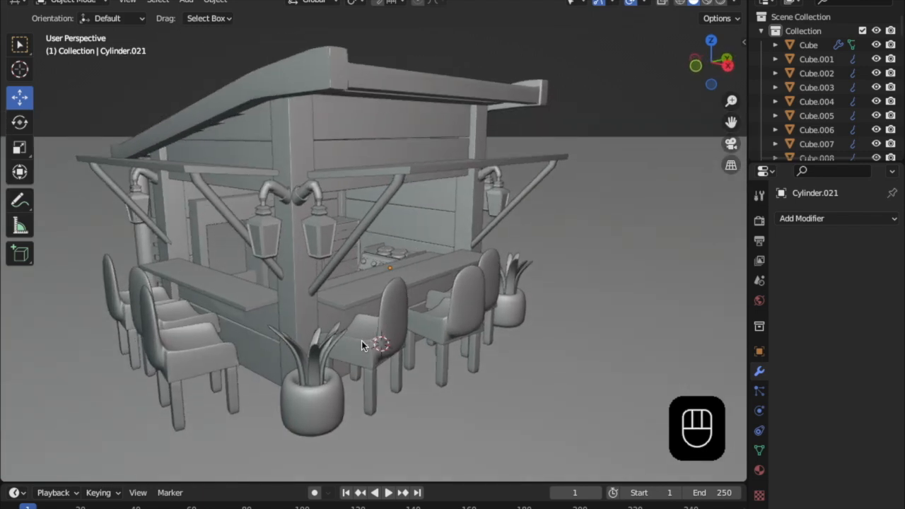
middle_click_drag(532, 365, 362, 248)
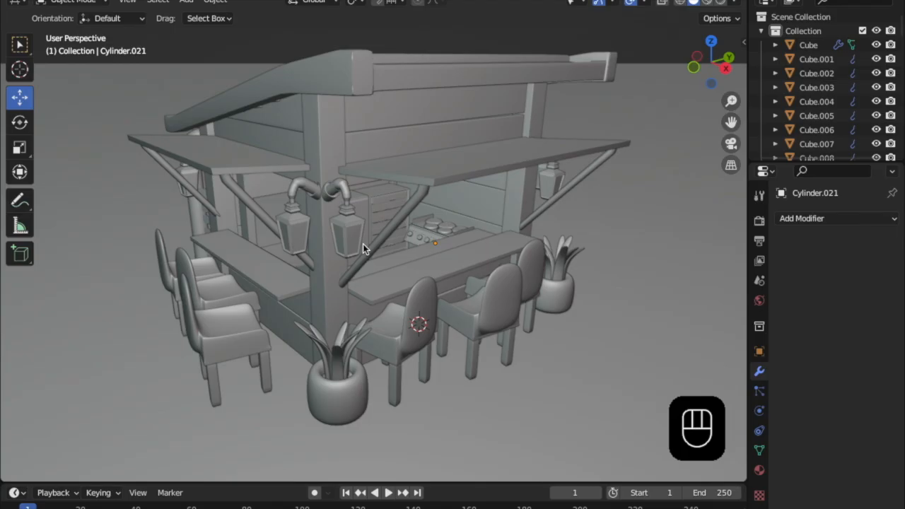